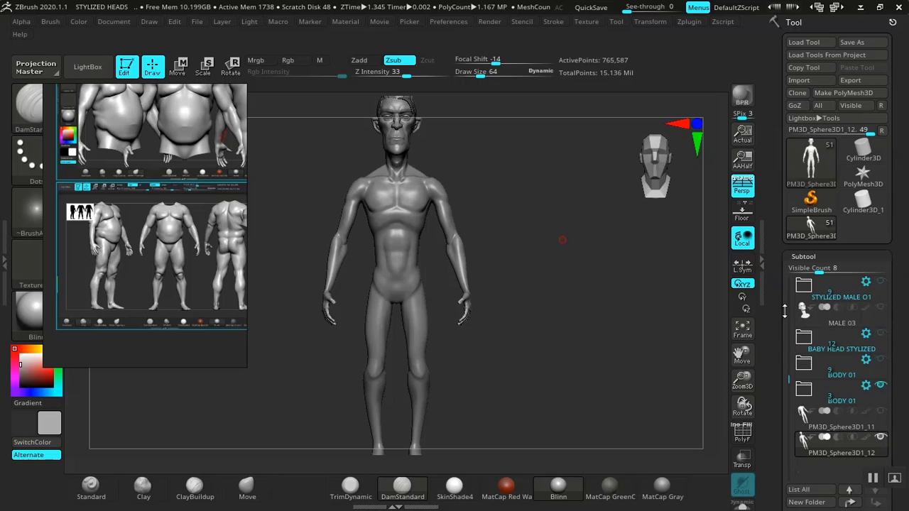
# Collapse and hide the STYLIZED MALE O1 folder that holds the eye and hair subtools.
pyautogui.moveTo(786, 311); pyautogui.dragTo(789, 268)
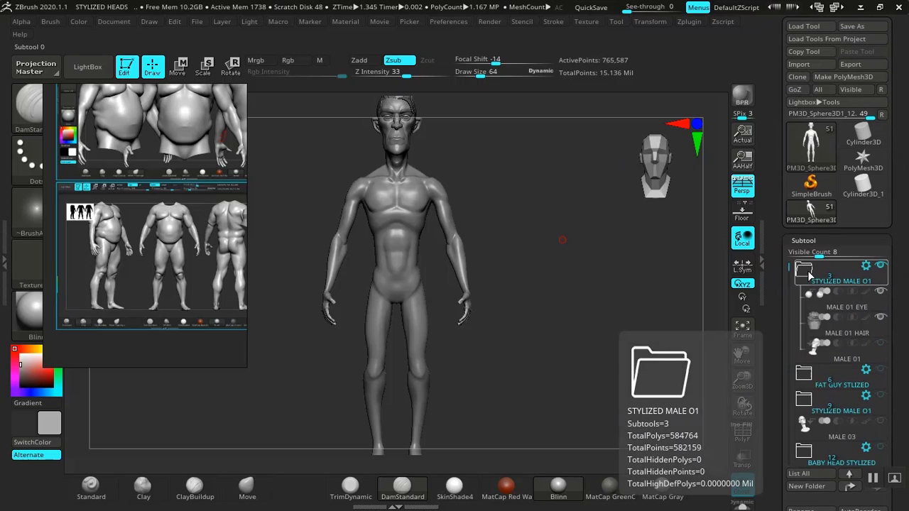
pyautogui.click(808, 275)
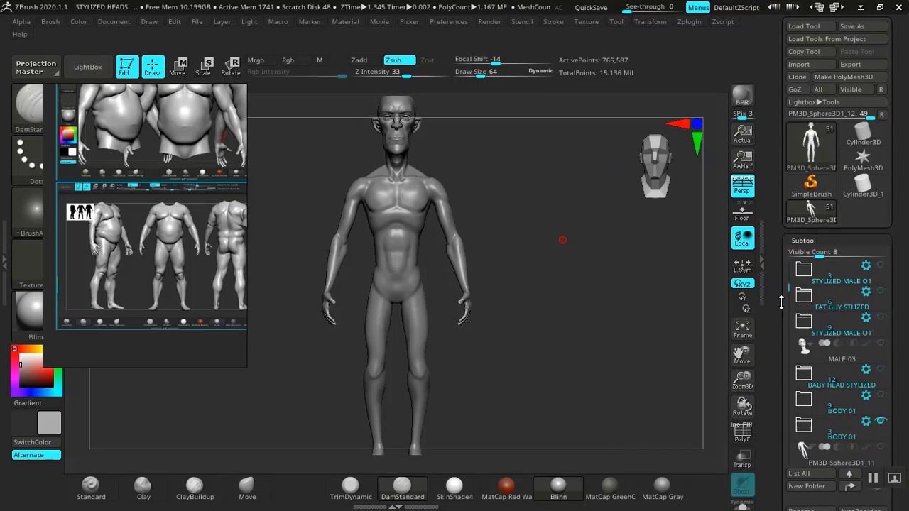
# Rename the PM3D_Sphere3D1_12 subtool as STYLIZED MALE 01.
pyautogui.moveTo(771, 309); pyautogui.dragTo(787, 262)
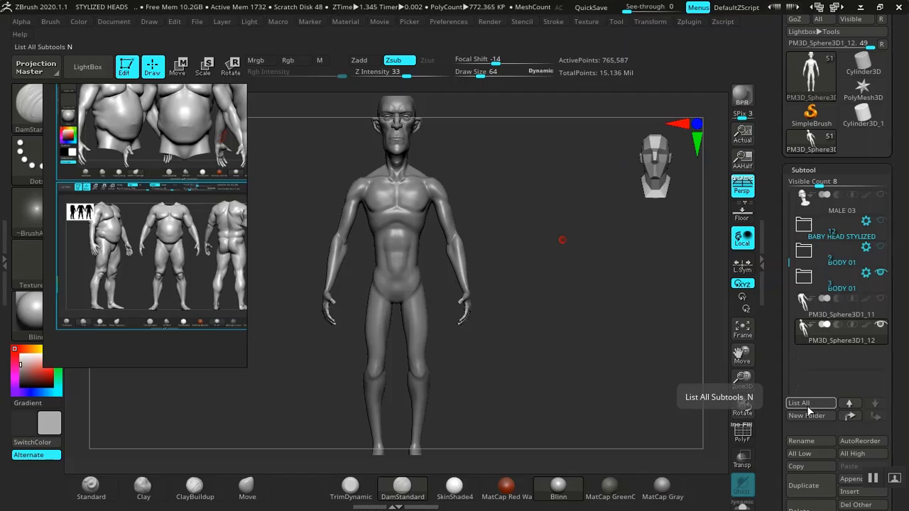
pyautogui.click(797, 441)
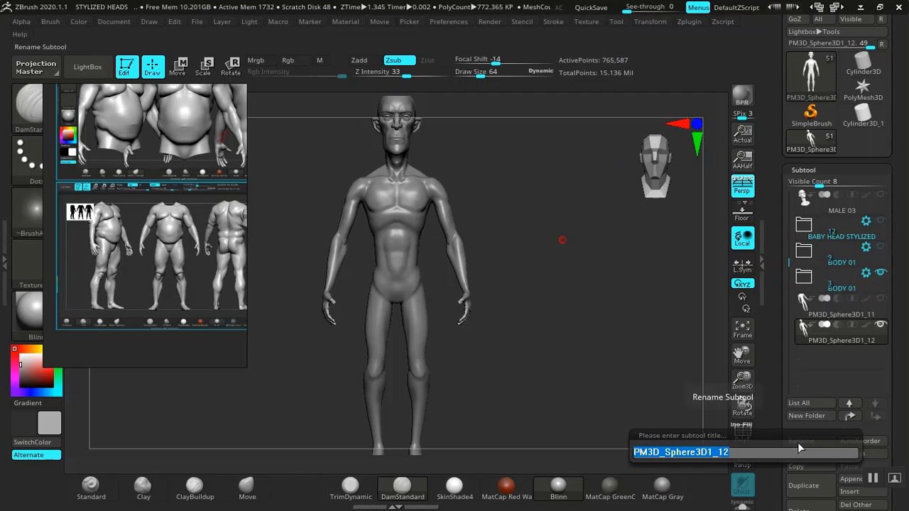
pyautogui.write('stylized')
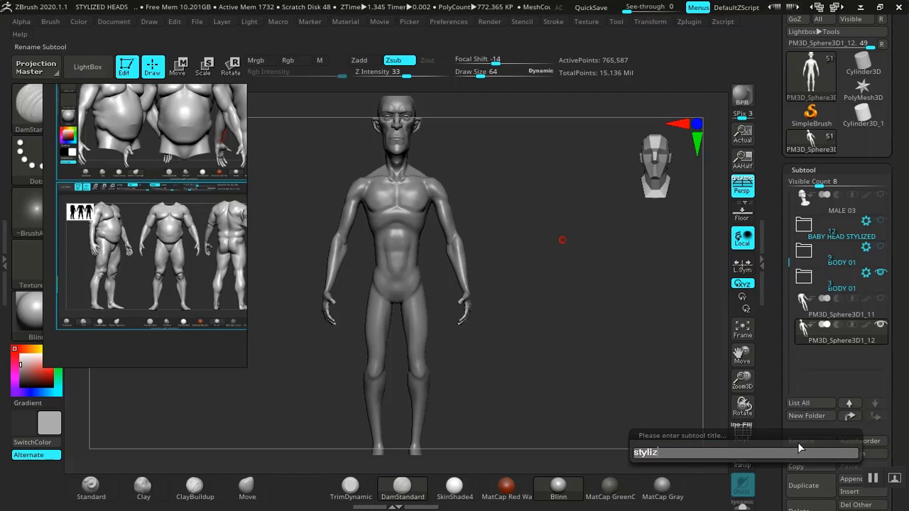
pyautogui.press('BackSpace')
pyautogui.press('BackSpace')
pyautogui.press('BackSpace')
pyautogui.press('BackSpace')
pyautogui.press('BackSpace')
pyautogui.press('BackSpace')
pyautogui.press('BackSpace')
pyautogui.press('BackSpace')
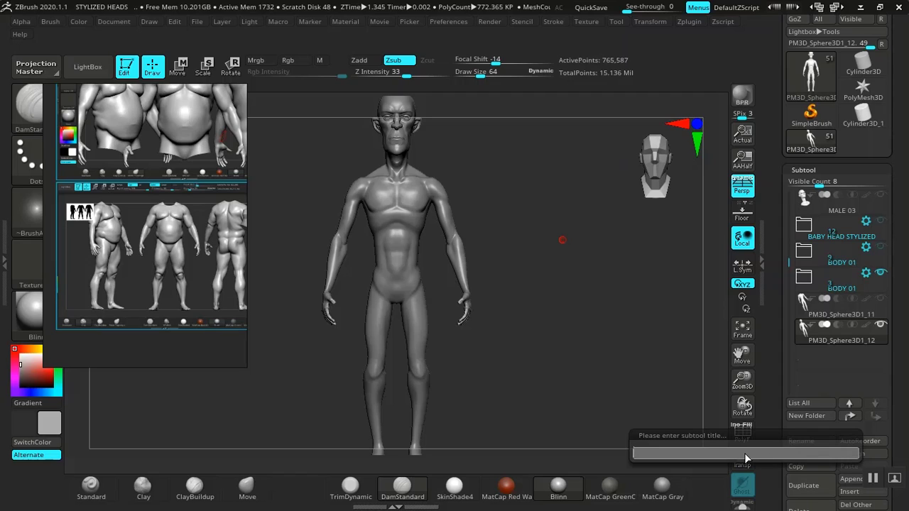
pyautogui.write('STYL')
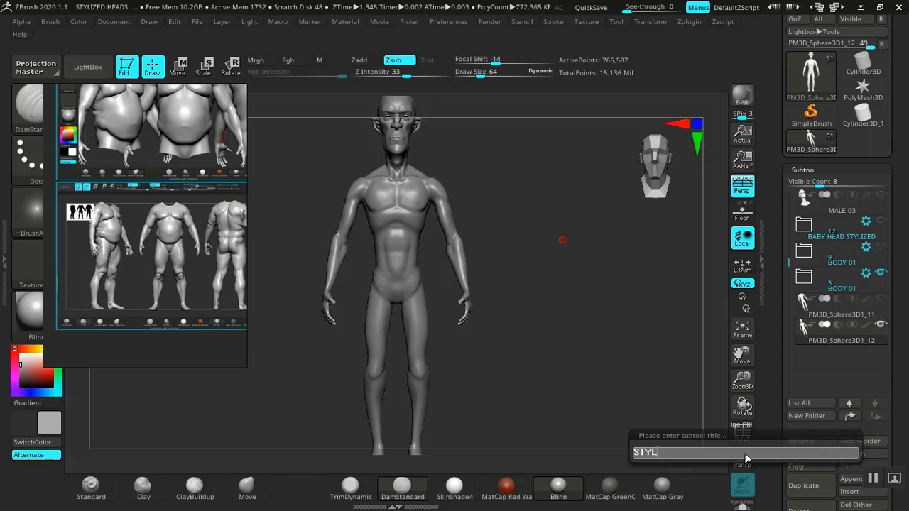
pyautogui.write('IZED MALE 01')
pyautogui.press('Return')
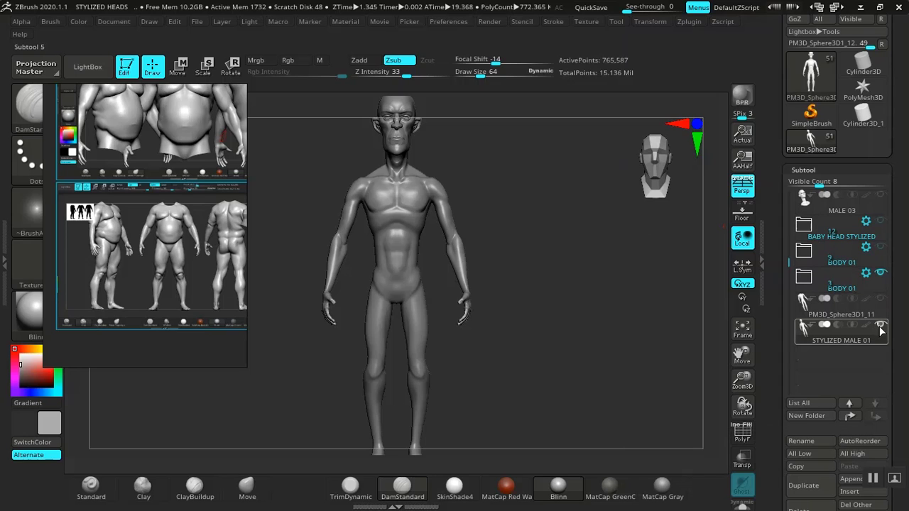
# Make the headless body PM3D_Sphere3D1_11 the active subtool and choose a lighter grey colour.
pyautogui.click(855, 304)
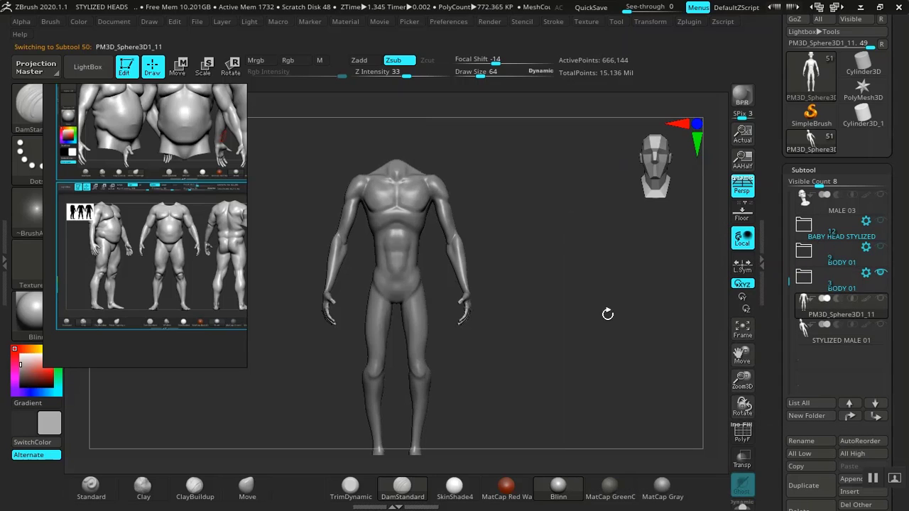
pyautogui.keyDown('alt'); pyautogui.moveTo(525, 331); pyautogui.dragTo(536, 278); pyautogui.keyUp('alt')
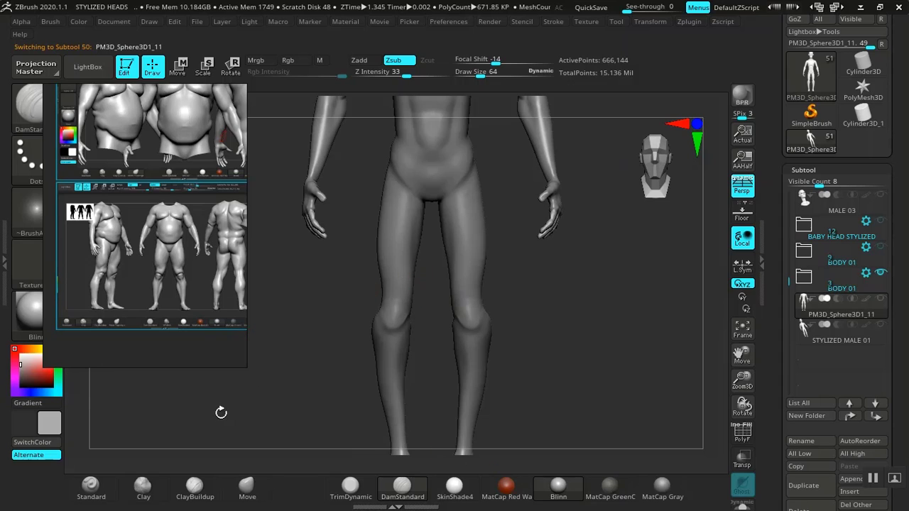
pyautogui.click(20, 359)
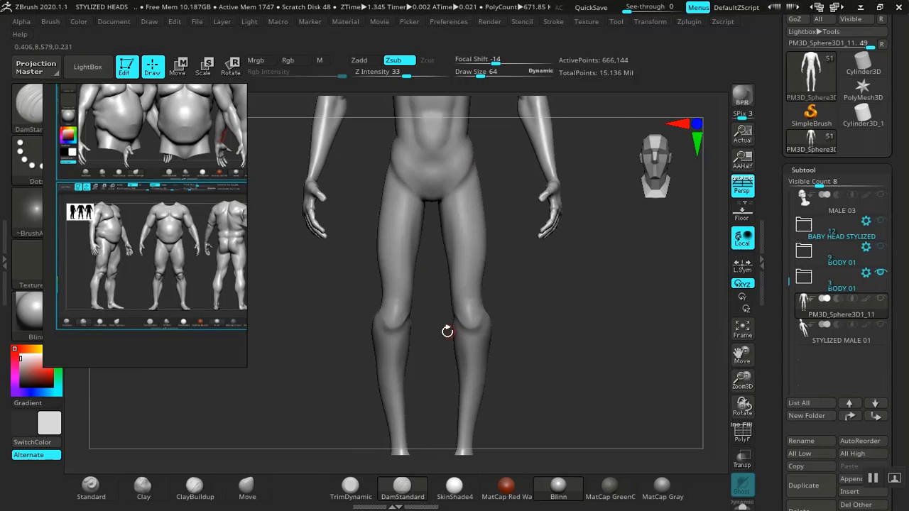
pyautogui.moveTo(515, 311); pyautogui.dragTo(495, 328)
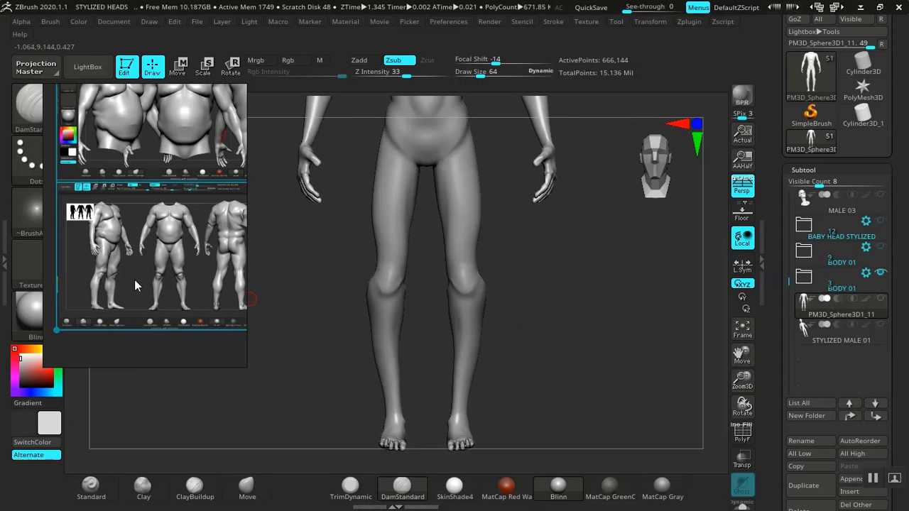
# Browse the reference board for the full-body male anatomy sheet and examine the legs in its front view.
pyautogui.scroll(-8, 134, 280)
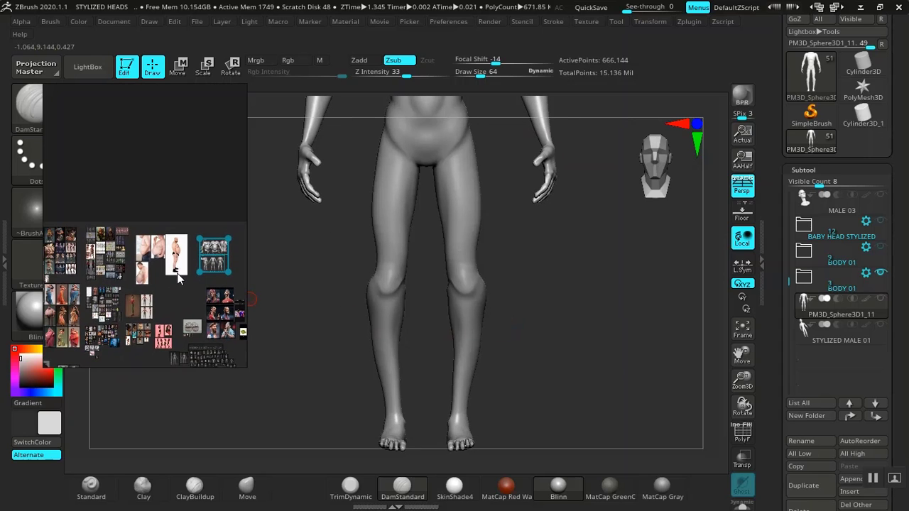
pyautogui.moveTo(178, 274); pyautogui.dragTo(219, 238, button='middle')
pyautogui.scroll(8, 143, 257)
pyautogui.moveTo(164, 274); pyautogui.dragTo(104, 266, button='middle')
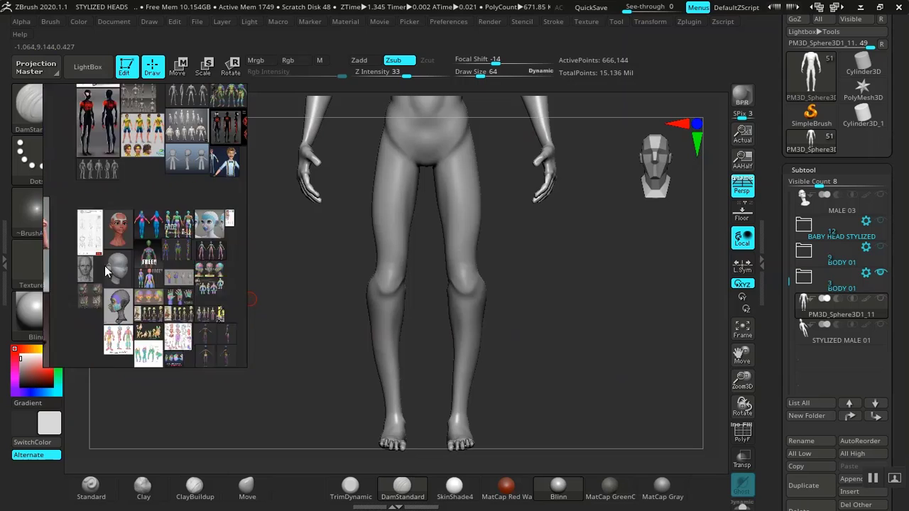
pyautogui.moveTo(104, 266); pyautogui.dragTo(36, 269)
pyautogui.scroll(-3, 142, 270)
pyautogui.scroll(5, 141, 184)
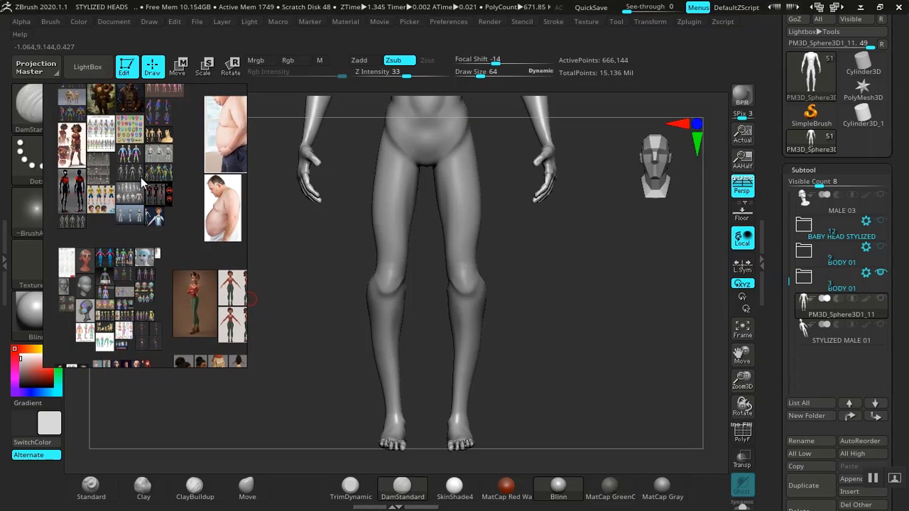
pyautogui.scroll(-4, 144, 240)
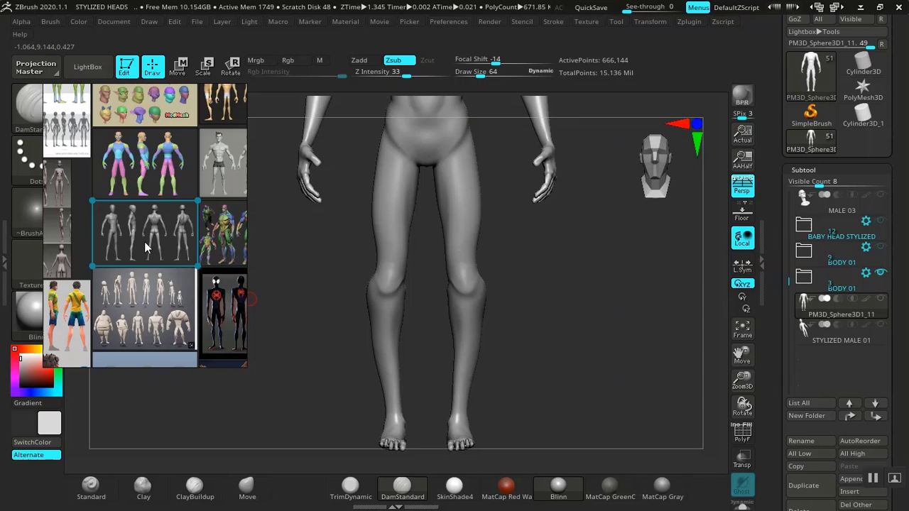
pyautogui.moveTo(144, 242); pyautogui.dragTo(207, 228, button='middle')
pyautogui.moveTo(113, 224); pyautogui.dragTo(174, 231, button='middle')
pyautogui.scroll(8, 152, 200)
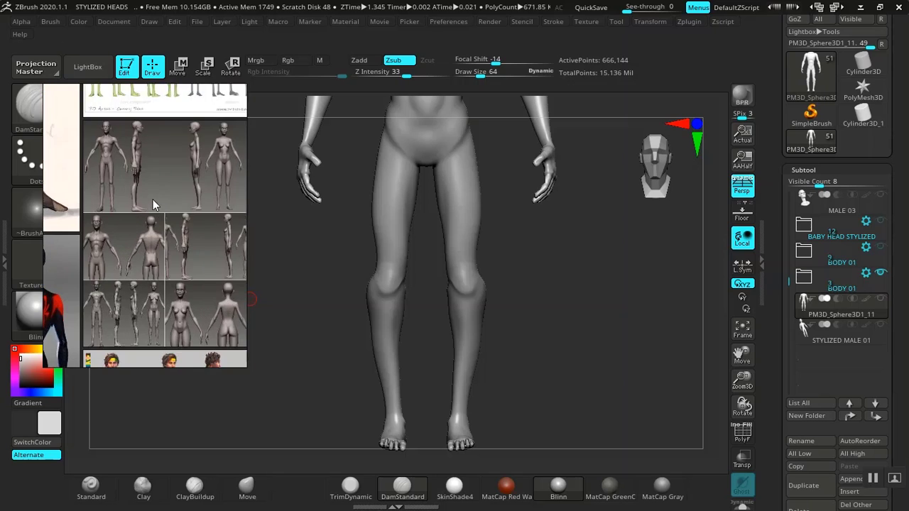
pyautogui.moveTo(135, 199); pyautogui.dragTo(172, 211, button='middle')
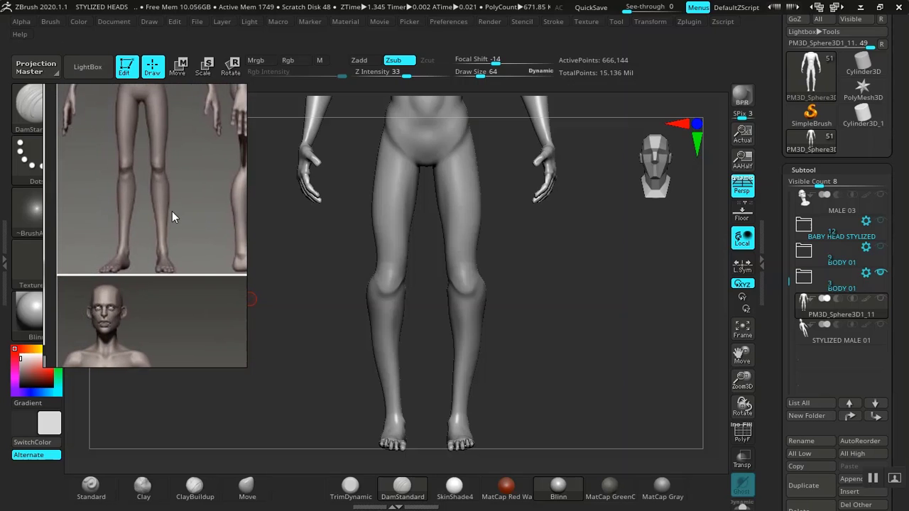
# Compare the legs of STYLIZED MALE 01 with those of PM3D_Sphere3D1_11, leaving the latter active.
pyautogui.moveTo(571, 310); pyautogui.dragTo(502, 278)
pyautogui.click(830, 340)
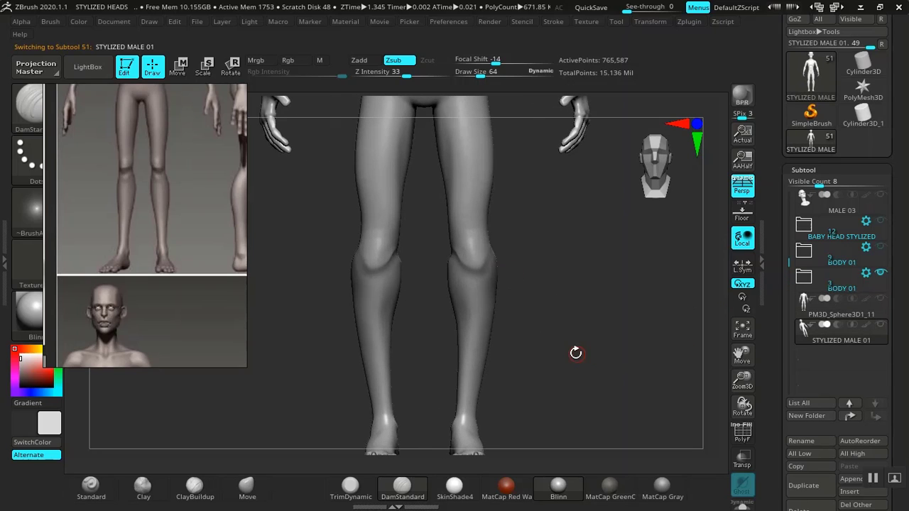
pyautogui.keyDown('alt'); pyautogui.moveTo(572, 349); pyautogui.dragTo(544, 305); pyautogui.keyUp('alt')
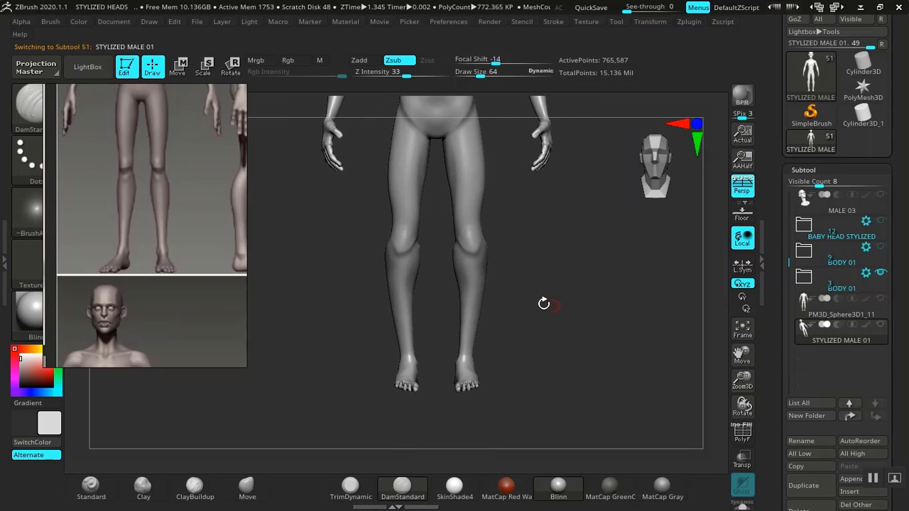
pyautogui.keyDown('alt'); pyautogui.moveTo(522, 276); pyautogui.dragTo(432, 332); pyautogui.keyUp('alt')
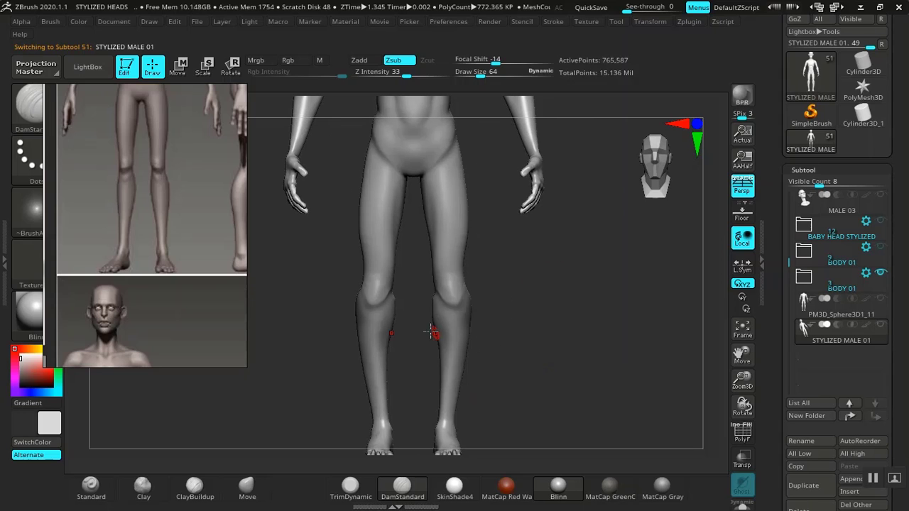
pyautogui.click(809, 316)
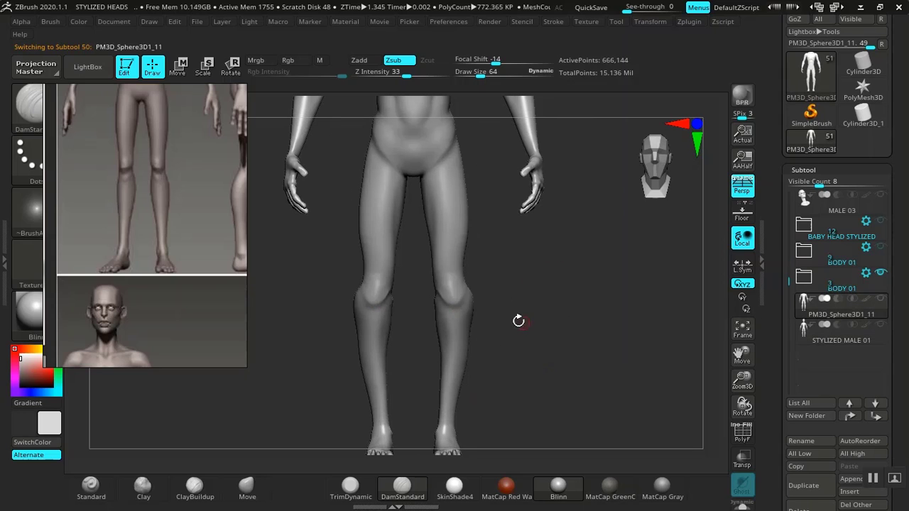
# Reshape the outer knee and inner calf contours on both legs using the Move brush at Draw Size 320.
pyautogui.keyDown('alt'); pyautogui.moveTo(543, 358); pyautogui.dragTo(371, 281); pyautogui.keyUp('alt')
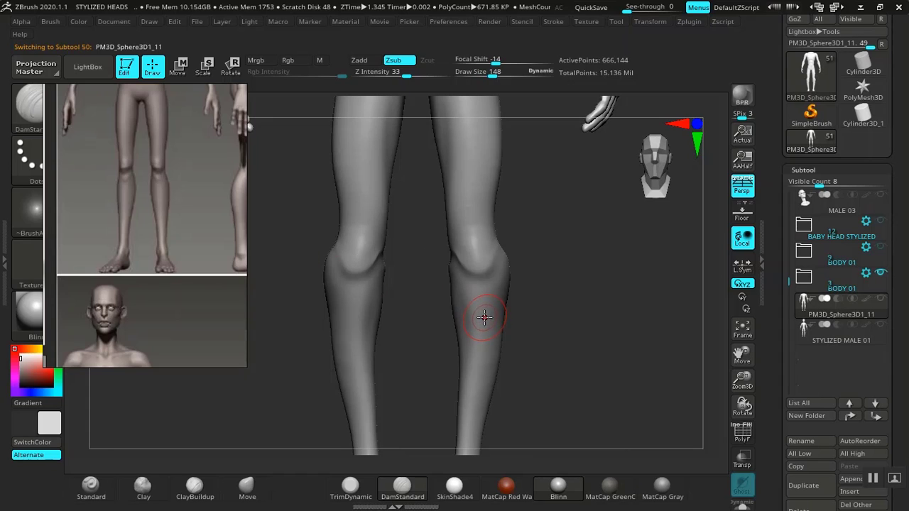
pyautogui.press('s')
pyautogui.moveTo(485, 317); pyautogui.dragTo(503, 318)
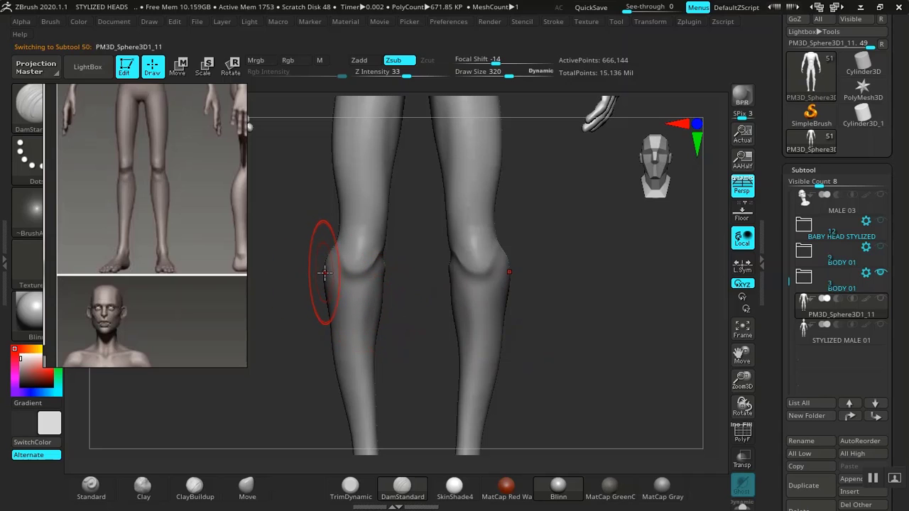
pyautogui.click(247, 487)
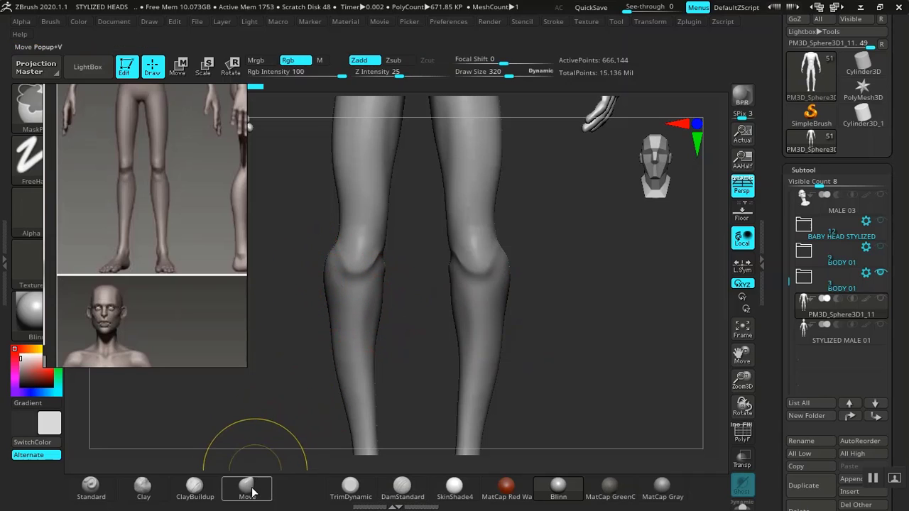
pyautogui.moveTo(330, 263); pyautogui.dragTo(330, 273)
pyautogui.moveTo(383, 297); pyautogui.dragTo(372, 320)
# Refine the outer contour of the lower legs with the Move brush.
pyautogui.keyDown('alt'); pyautogui.click(593, 332); pyautogui.keyUp('alt')
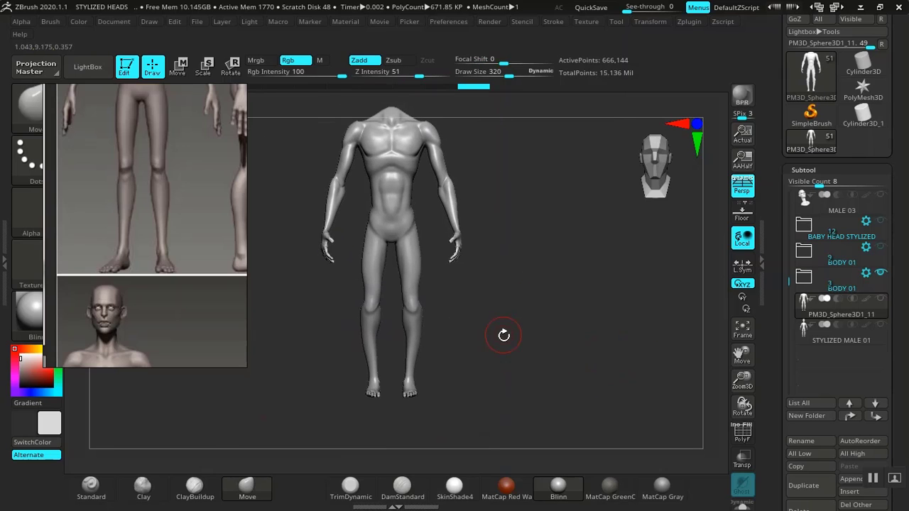
pyautogui.moveTo(504, 335)
pyautogui.keyDown('alt'); pyautogui.mouseDown()
pyautogui.moveTo(521, 306)
pyautogui.moveTo(514, 363)
pyautogui.mouseUp(); pyautogui.keyUp('alt')
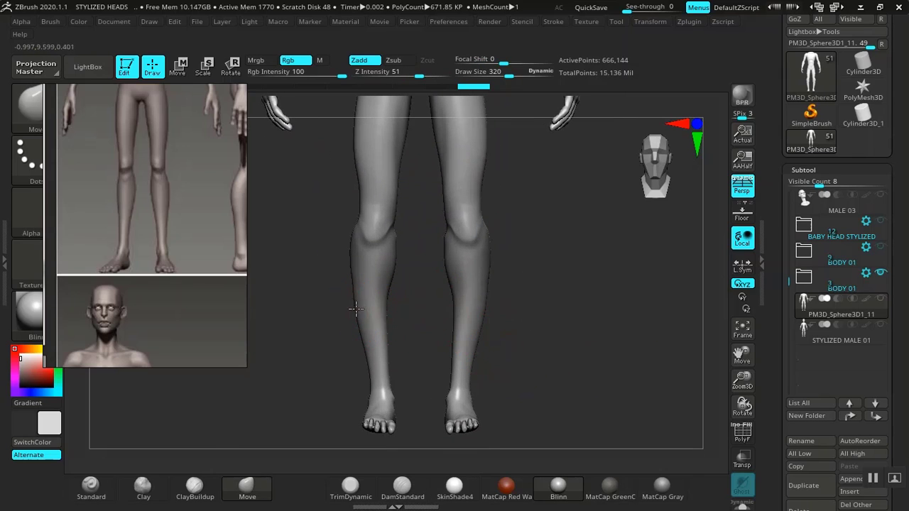
pyautogui.moveTo(356, 309); pyautogui.dragTo(360, 310)
pyautogui.moveTo(589, 369)
pyautogui.keyDown('alt'); pyautogui.mouseDown()
pyautogui.moveTo(538, 317)
pyautogui.moveTo(580, 380)
pyautogui.mouseUp(); pyautogui.keyUp('alt')
pyautogui.keyDown('alt'); pyautogui.moveTo(433, 321); pyautogui.dragTo(380, 256); pyautogui.keyUp('alt')
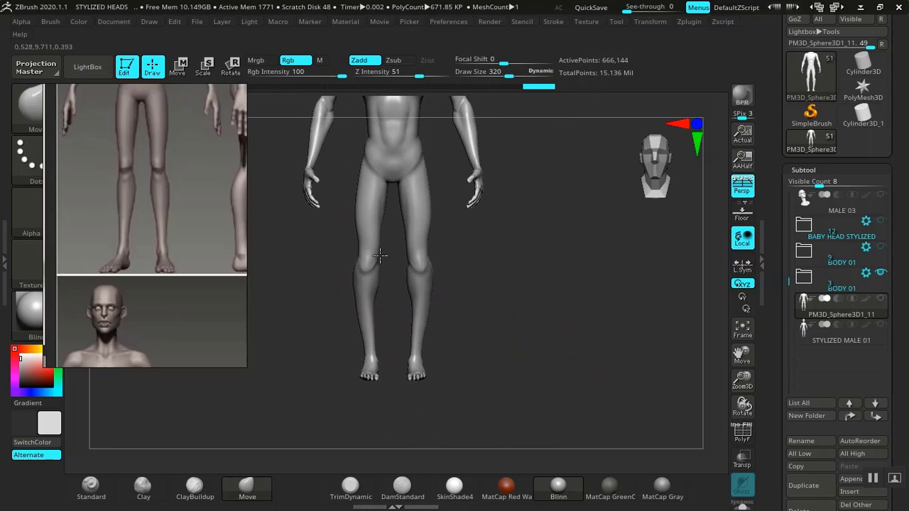
# Adjust the heel and instep of the feet from the side using the Move brush at Draw Size 276.
pyautogui.keyDown('alt'); pyautogui.moveTo(505, 285); pyautogui.dragTo(544, 310); pyautogui.keyUp('alt')
pyautogui.moveTo(491, 291); pyautogui.dragTo(448, 297)
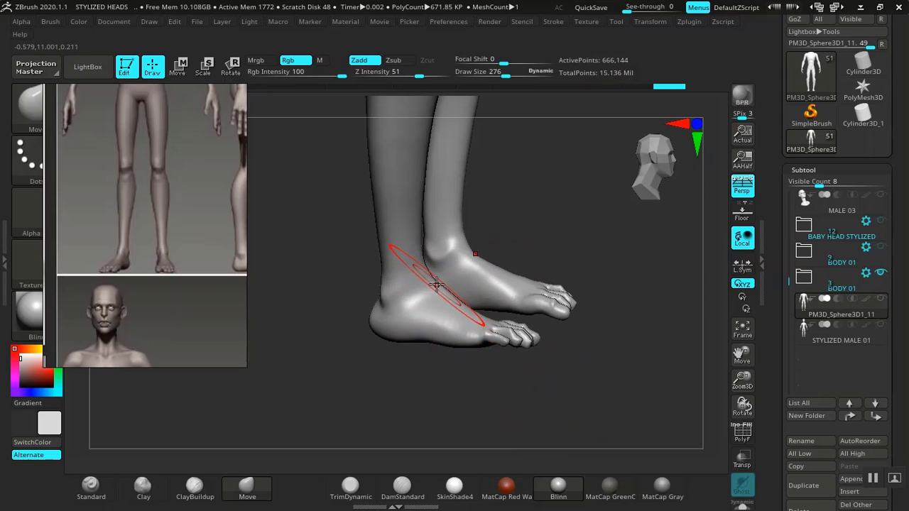
pyautogui.moveTo(429, 251); pyautogui.dragTo(443, 269)
pyautogui.hotkey('ctrl', 'z')
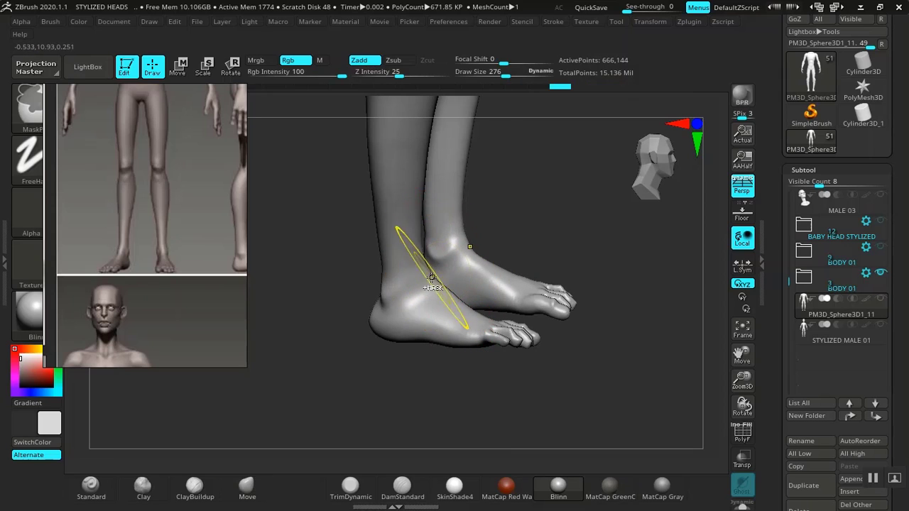
pyautogui.moveTo(511, 226); pyautogui.dragTo(515, 248)
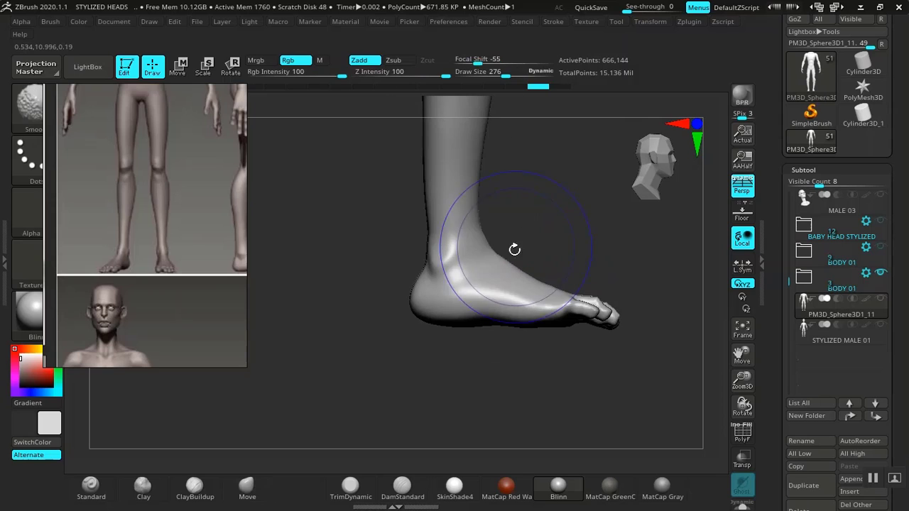
pyautogui.moveTo(415, 306); pyautogui.dragTo(420, 304)
pyautogui.moveTo(501, 264); pyautogui.dragTo(510, 257)
pyautogui.moveTo(575, 243)
pyautogui.mouseDown()
pyautogui.moveTo(477, 307)
pyautogui.moveTo(471, 331)
pyautogui.moveTo(524, 302)
pyautogui.mouseUp()
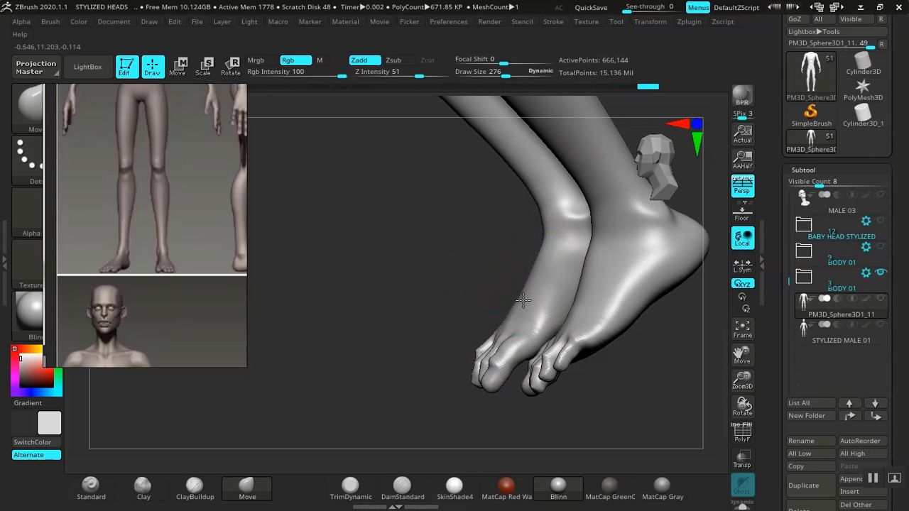
# Check the reshaped legs and feet against the whole body from the front and look through the subtool list.
pyautogui.moveTo(420, 301)
pyautogui.keyDown('alt'); pyautogui.mouseDown()
pyautogui.moveTo(366, 220)
pyautogui.moveTo(440, 349)
pyautogui.moveTo(644, 310)
pyautogui.moveTo(504, 379)
pyautogui.moveTo(499, 213)
pyautogui.mouseUp(); pyautogui.keyUp('alt')
pyautogui.keyDown('alt'); pyautogui.moveTo(509, 298); pyautogui.dragTo(556, 338); pyautogui.keyUp('alt')
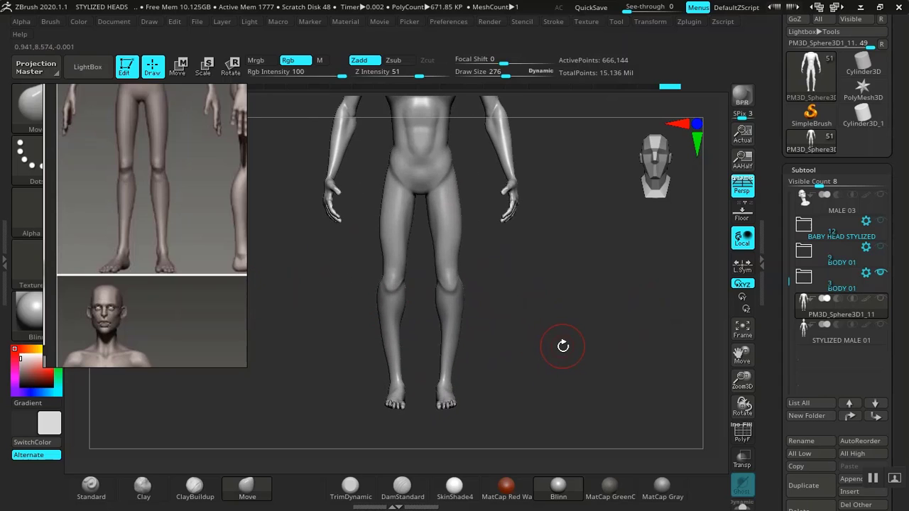
pyautogui.keyDown('alt'); pyautogui.moveTo(562, 346); pyautogui.dragTo(551, 346); pyautogui.keyUp('alt')
pyautogui.keyDown('alt'); pyautogui.moveTo(559, 310); pyautogui.dragTo(540, 347); pyautogui.keyUp('alt')
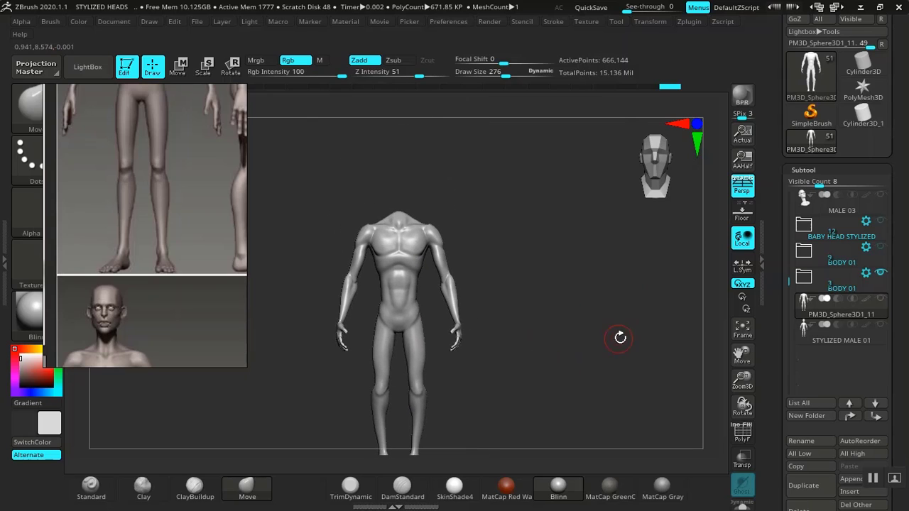
pyautogui.moveTo(788, 260); pyautogui.dragTo(790, 201)
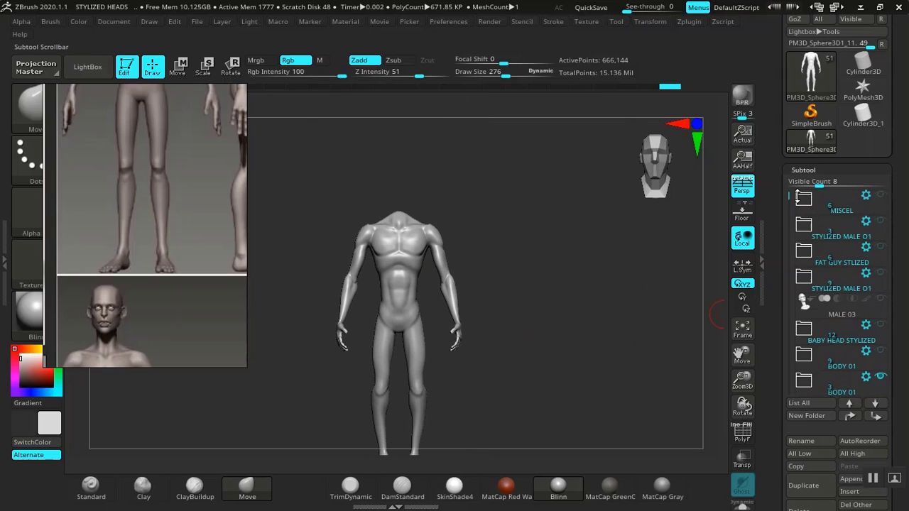
# Show the FAT GUY STLIZED subtool folder, centre the gizmo on the body, and move the body vertically to fit the head.
pyautogui.click(880, 247)
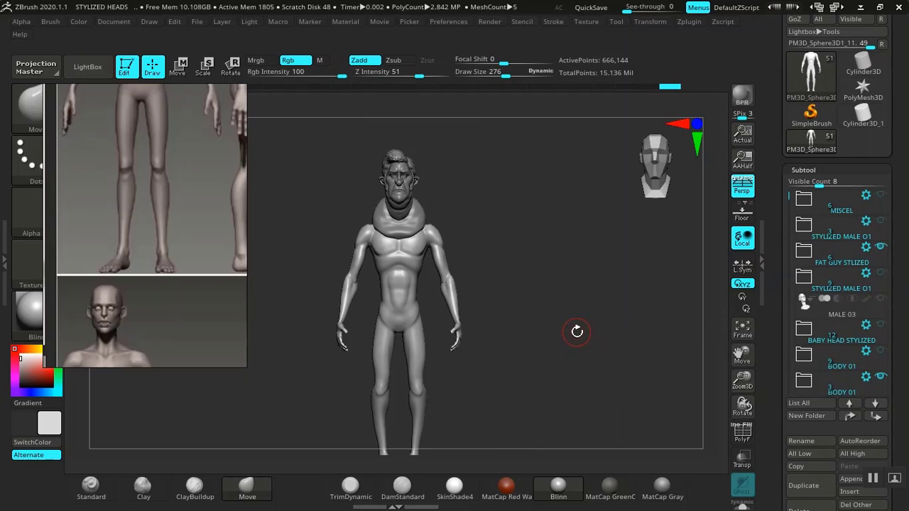
pyautogui.keyDown('alt'); pyautogui.moveTo(563, 332); pyautogui.dragTo(593, 399); pyautogui.keyUp('alt')
pyautogui.keyDown('alt'); pyautogui.moveTo(605, 296); pyautogui.dragTo(585, 423); pyautogui.keyUp('alt')
pyautogui.keyDown('alt'); pyautogui.moveTo(605, 320); pyautogui.dragTo(540, 289); pyautogui.keyUp('alt')
pyautogui.press('w')
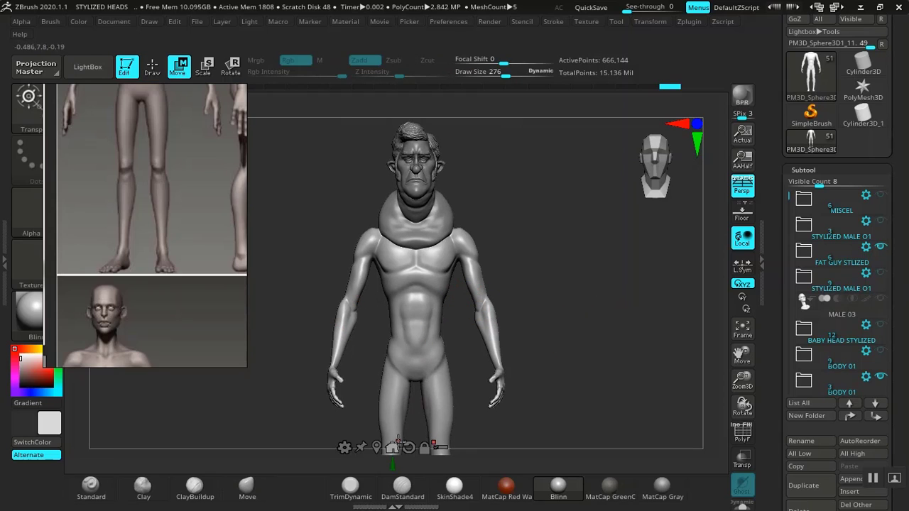
pyautogui.click(460, 393)
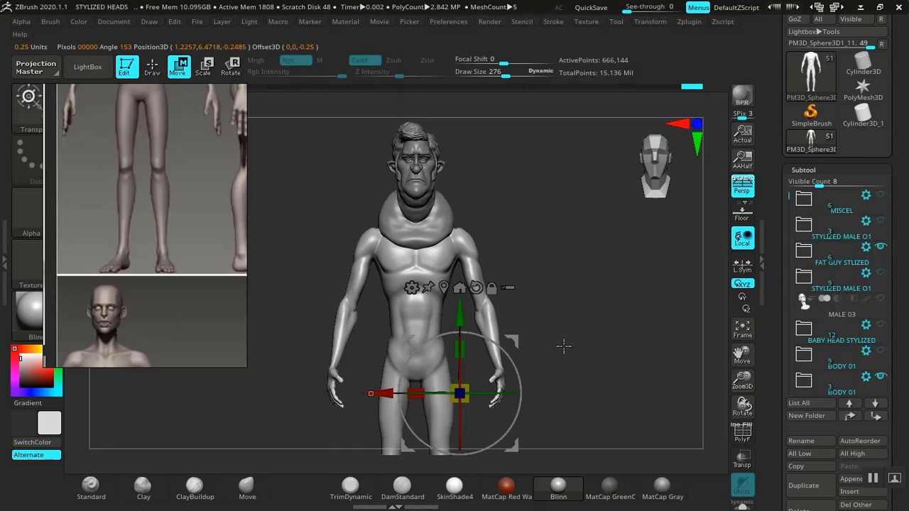
pyautogui.click(443, 285)
pyautogui.moveTo(416, 312); pyautogui.dragTo(416, 282)
pyautogui.keyDown('shift'); pyautogui.moveTo(576, 282); pyautogui.dragTo(557, 418); pyautogui.keyUp('shift')
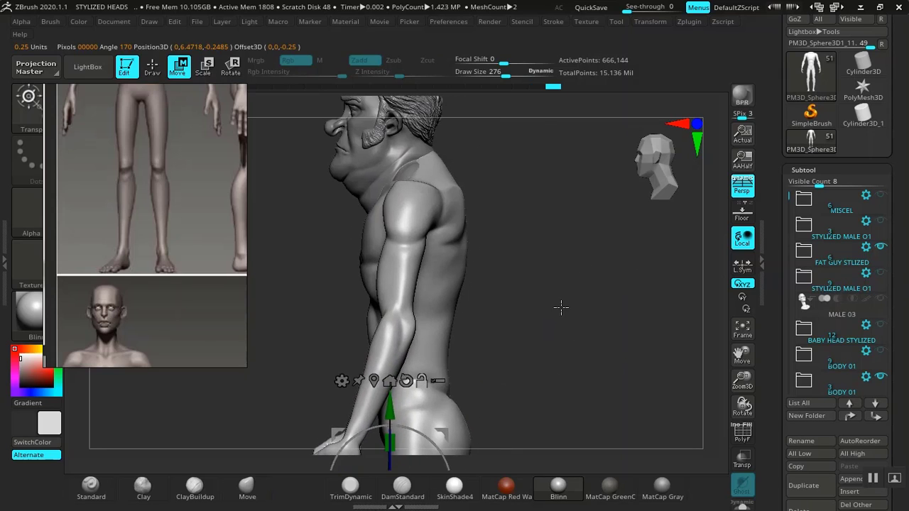
# Try a further vertical adjustment of the body against the head, then undo that last move.
pyautogui.moveTo(561, 307); pyautogui.dragTo(534, 311)
pyautogui.moveTo(394, 328); pyautogui.dragTo(394, 351)
pyautogui.moveTo(562, 295); pyautogui.dragTo(524, 315)
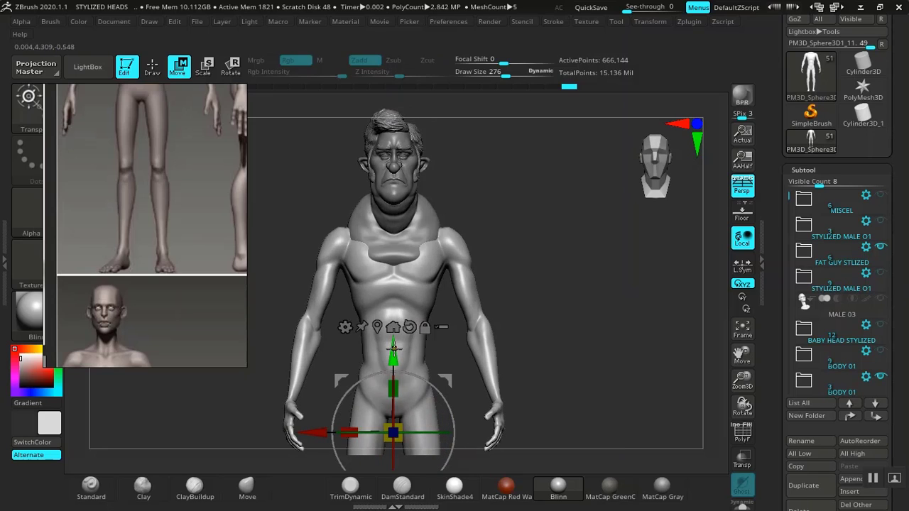
pyautogui.hotkey('ctrl', 'z')
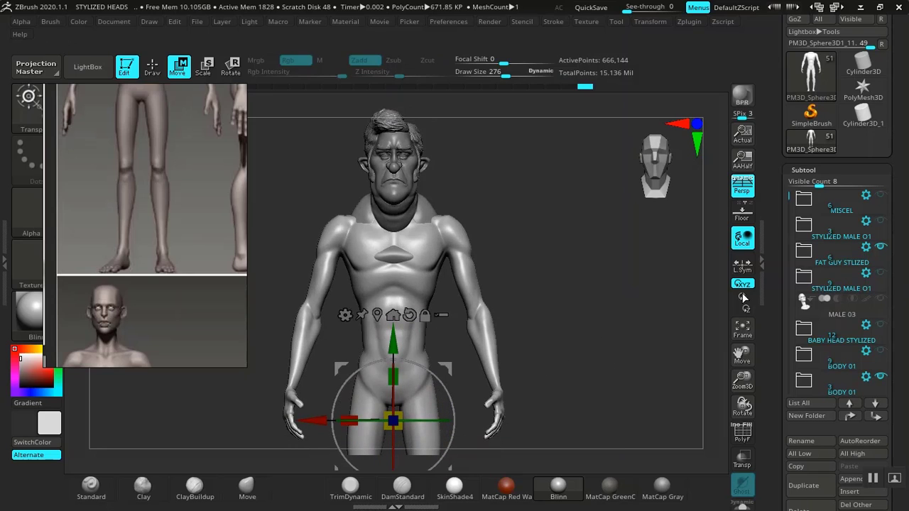
# Hide the FAT GUY STLIZED folder and return to Draw mode with the headless body framed from the front.
pyautogui.click(881, 246)
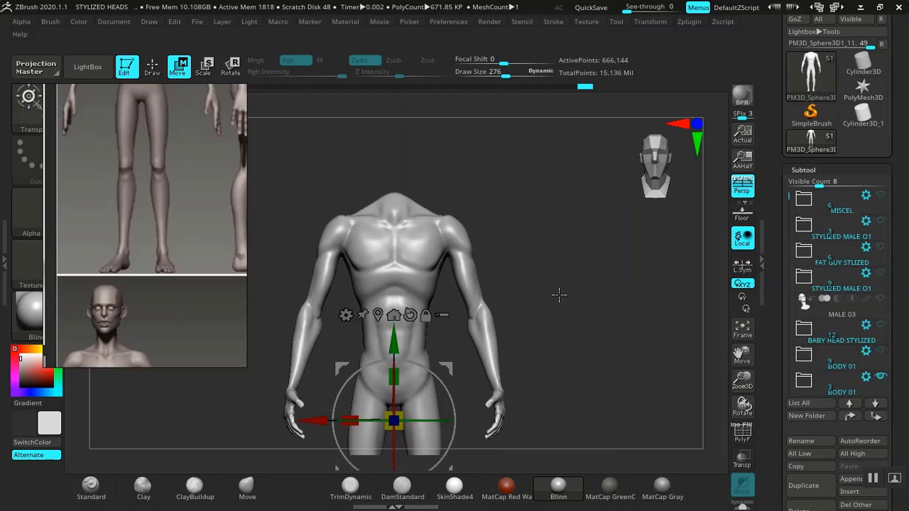
pyautogui.press('f')
pyautogui.press('q')
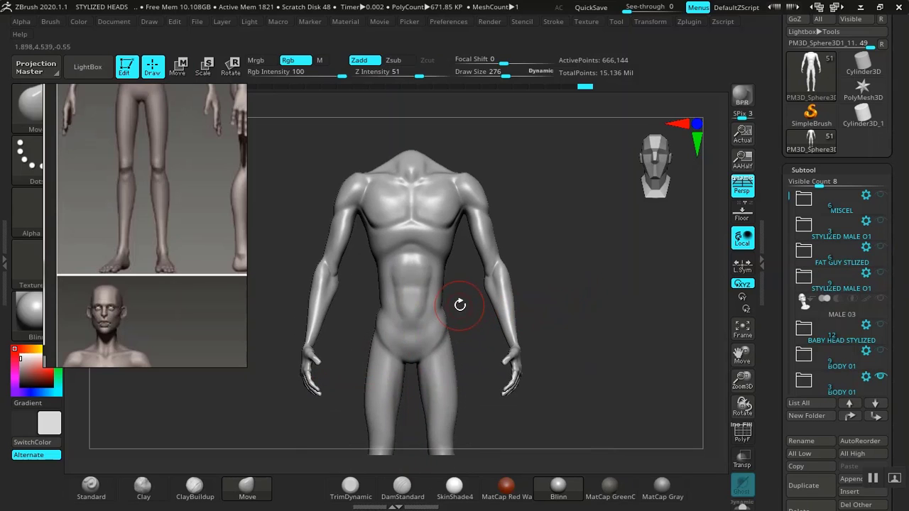
pyautogui.keyDown('alt'); pyautogui.moveTo(567, 282); pyautogui.dragTo(270, 258); pyautogui.keyUp('alt')
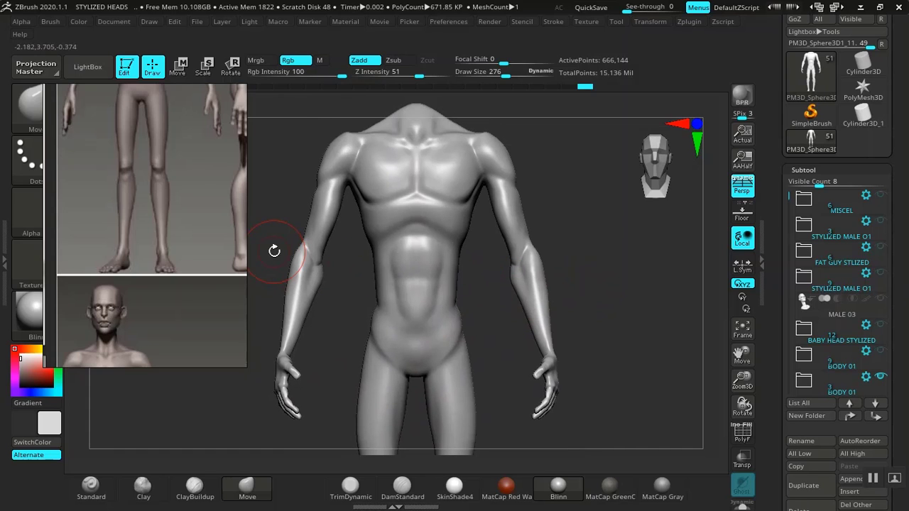
# Examine the colour-coded muscle and stylized muscular body references on the reference board.
pyautogui.scroll(-8, 176, 257)
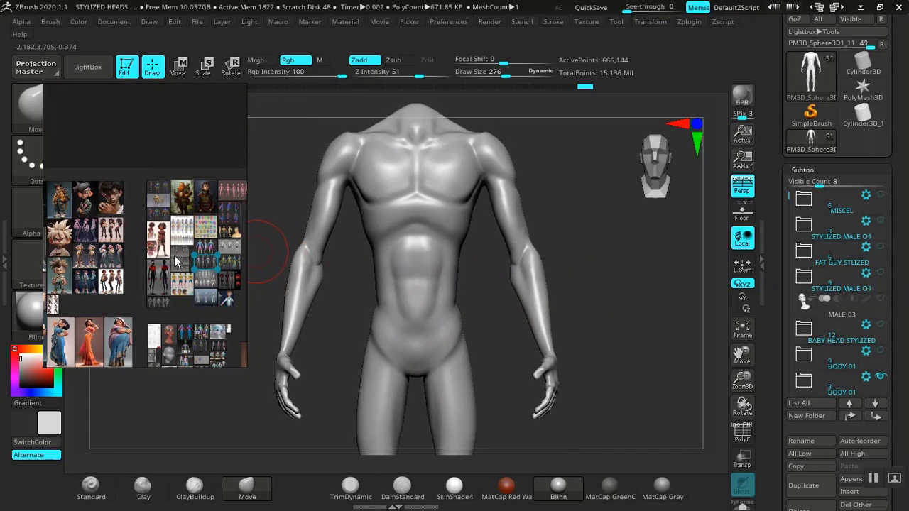
pyautogui.scroll(8, 176, 261)
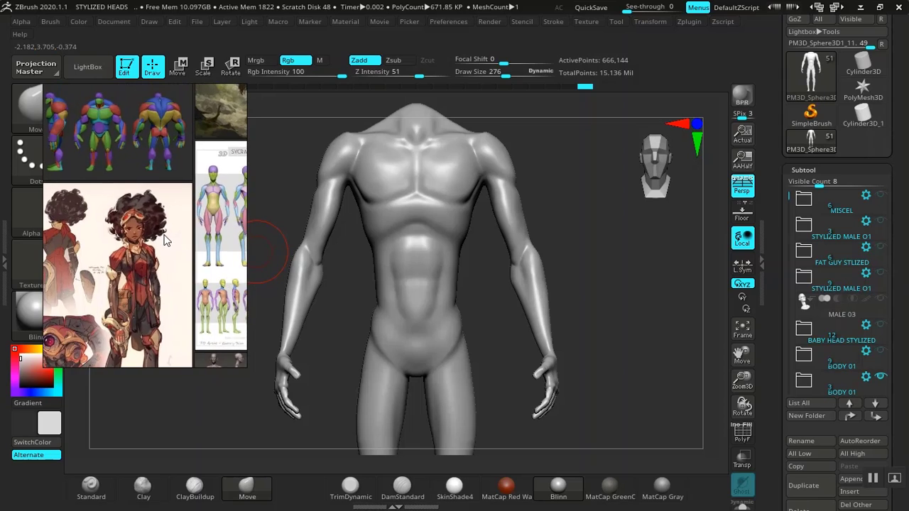
pyautogui.scroll(-6, 162, 242)
pyautogui.scroll(8, 147, 203)
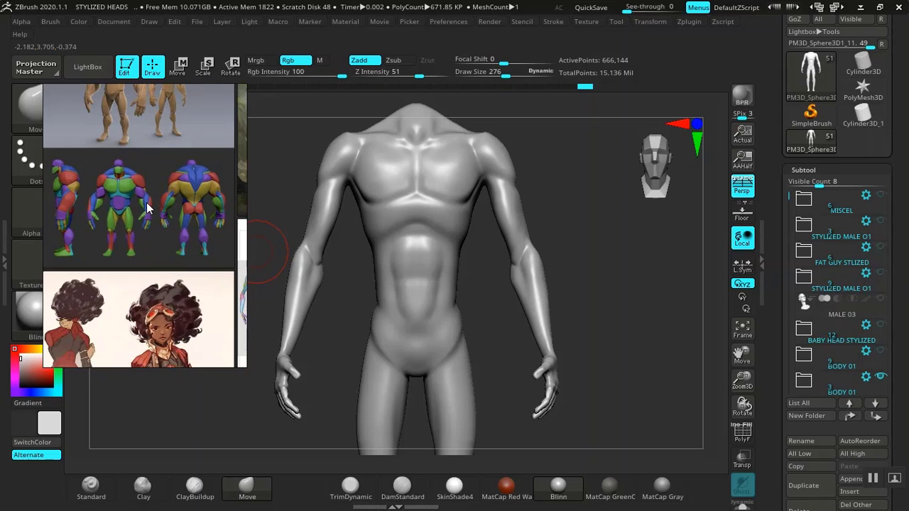
pyautogui.scroll(-3, 147, 202)
pyautogui.scroll(4, 144, 206)
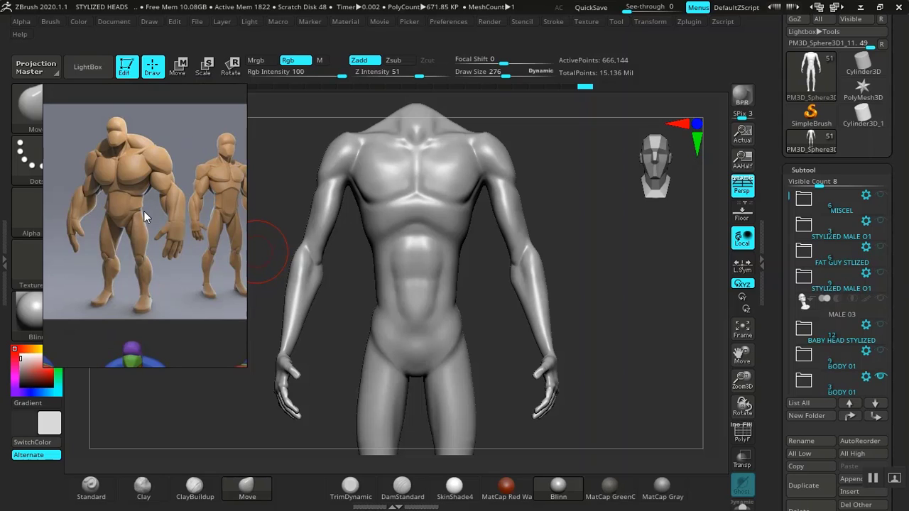
pyautogui.scroll(-8, 143, 211)
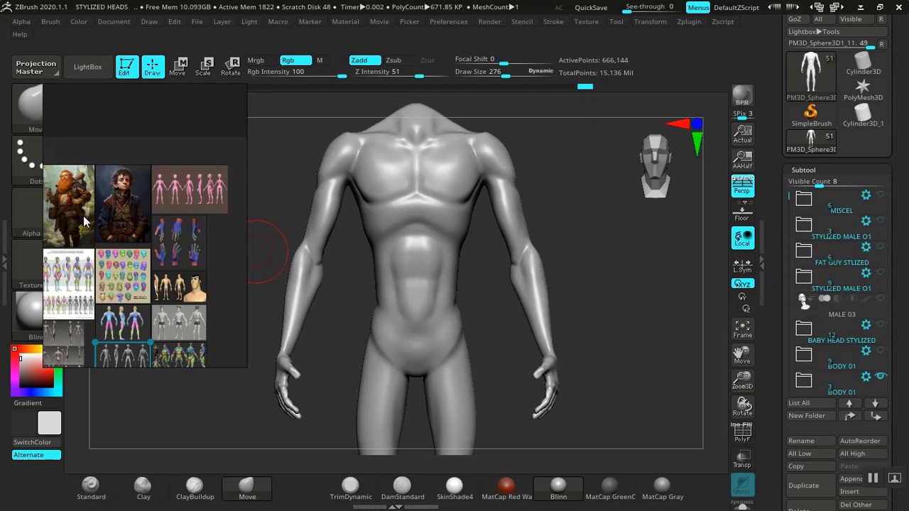
# Find the heavy-bellied male torso references, place the reference window over the tool panels, and frame the torso views.
pyautogui.scroll(-4, 120, 215)
pyautogui.moveTo(243, 245); pyautogui.dragTo(135, 233, button='middle')
pyautogui.scroll(-3, 135, 233)
pyautogui.moveTo(209, 238); pyautogui.dragTo(115, 234, button='middle')
pyautogui.scroll(8, 178, 236)
pyautogui.moveTo(165, 226); pyautogui.dragTo(755, 217, button='right')
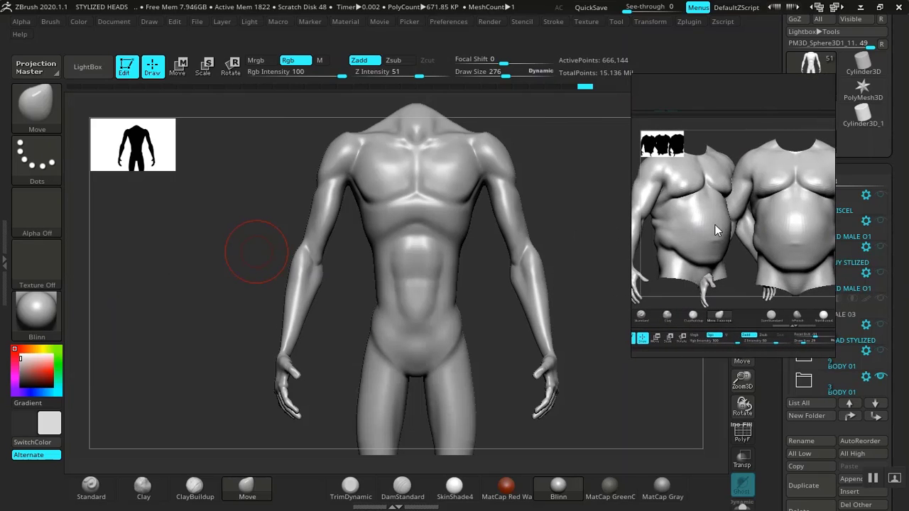
pyautogui.scroll(-3, 713, 225)
pyautogui.moveTo(712, 224); pyautogui.dragTo(763, 221, button='middle')
pyautogui.scroll(5, 740, 206)
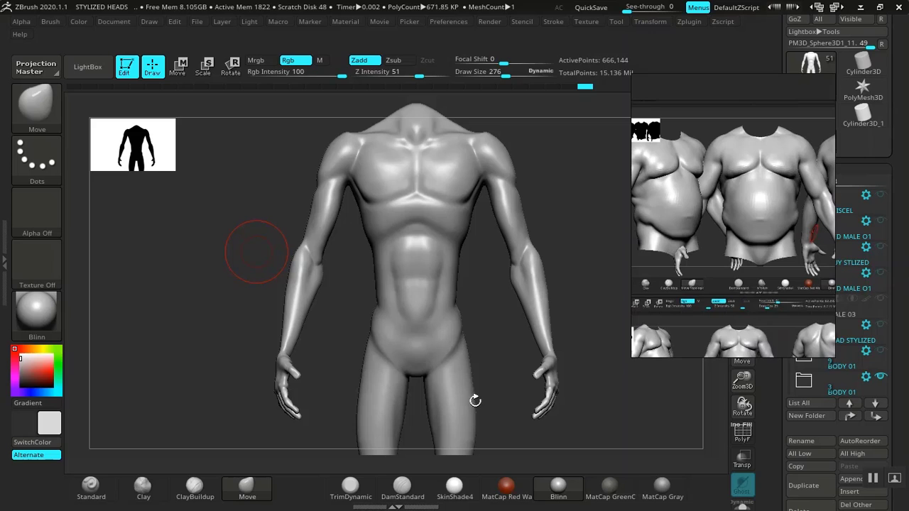
# Raise the Move brush's Draw Size to 744 and check the body's polygroups in PolyFrame.
pyautogui.moveTo(475, 401); pyautogui.dragTo(471, 351)
pyautogui.keyDown('alt'); pyautogui.moveTo(526, 370); pyautogui.dragTo(566, 419); pyautogui.keyUp('alt')
pyautogui.moveTo(477, 335)
pyautogui.keyDown('alt'); pyautogui.mouseDown()
pyautogui.moveTo(469, 315)
pyautogui.moveTo(532, 333)
pyautogui.moveTo(547, 324)
pyautogui.moveTo(454, 329)
pyautogui.moveTo(516, 331)
pyautogui.moveTo(520, 349)
pyautogui.moveTo(480, 318)
pyautogui.mouseUp(); pyautogui.keyUp('alt')
pyautogui.keyDown('alt'); pyautogui.moveTo(541, 274); pyautogui.dragTo(527, 323); pyautogui.keyUp('alt')
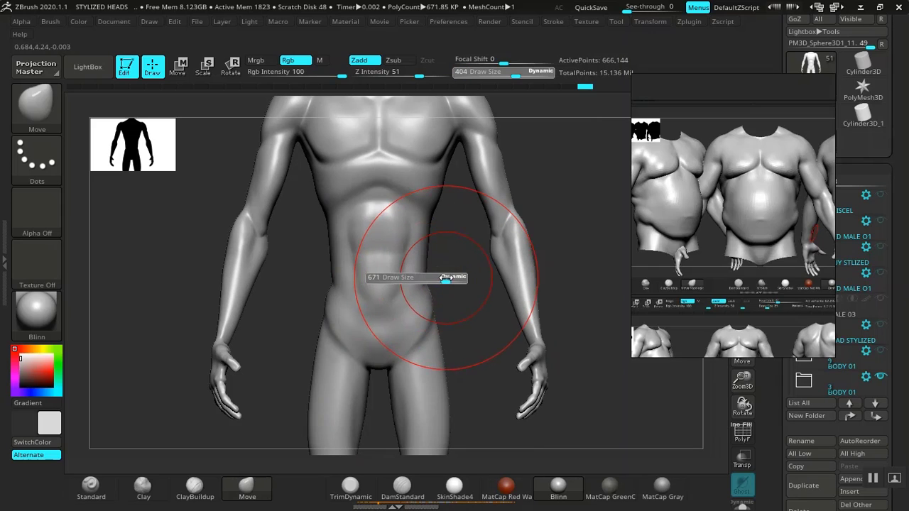
pyautogui.moveTo(443, 289)
pyautogui.keyDown('alt'); pyautogui.mouseDown()
pyautogui.moveTo(422, 254)
pyautogui.moveTo(522, 260)
pyautogui.moveTo(370, 289)
pyautogui.moveTo(493, 296)
pyautogui.moveTo(474, 293)
pyautogui.mouseUp(); pyautogui.keyUp('alt')
pyautogui.hotkey('shift', 'f')
pyautogui.hotkey('shift', 'f')
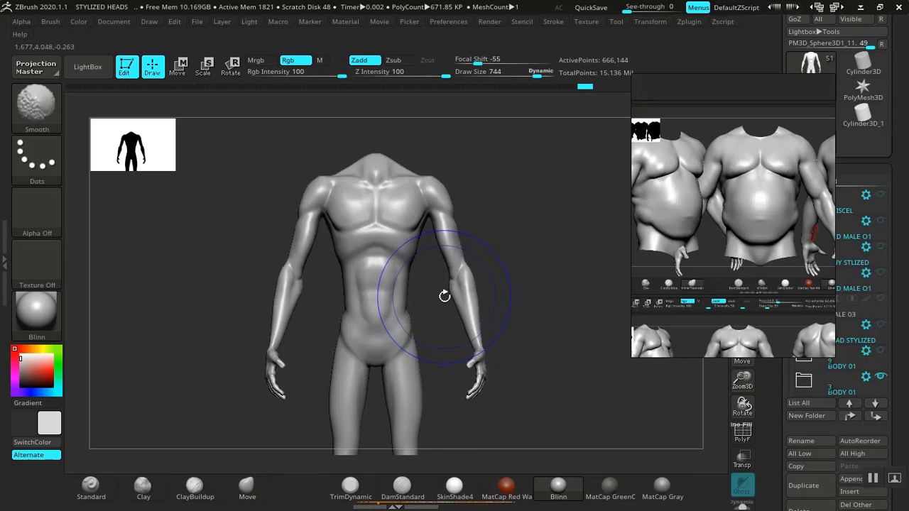
# Mask the arms up to the shoulders with MaskLasso, assign them their own polygroup, and switch back to the Move brush.
pyautogui.moveTo(192, 285)
pyautogui.keyDown('ctrl'); pyautogui.mouseDown()
pyautogui.moveTo(197, 386)
pyautogui.moveTo(300, 430)
pyautogui.moveTo(320, 402)
pyautogui.mouseUp(); pyautogui.keyUp('ctrl')
pyautogui.hotkey('ctrl', 'z')
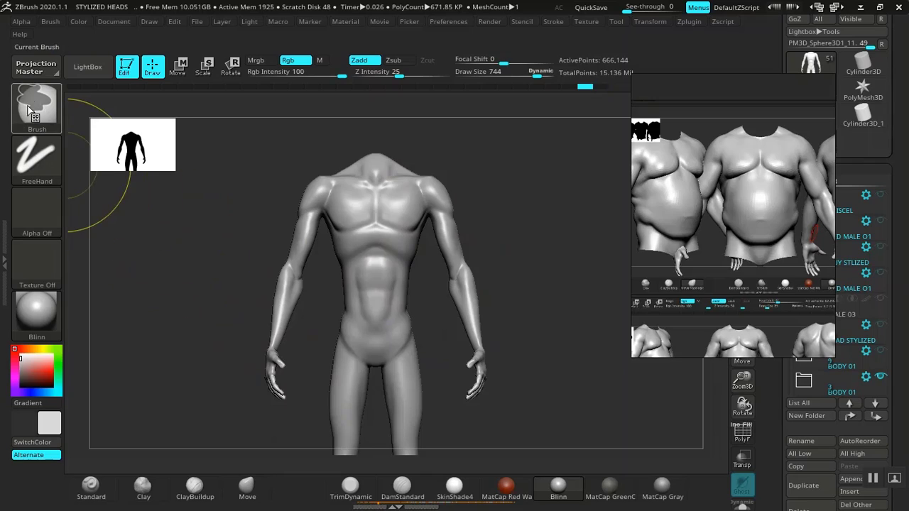
pyautogui.keyDown('ctrl'); pyautogui.click(38, 110); pyautogui.keyUp('ctrl')
pyautogui.keyDown('ctrl'); pyautogui.click(261, 174); pyautogui.keyUp('ctrl')
pyautogui.moveTo(190, 312)
pyautogui.keyDown('ctrl'); pyautogui.mouseDown()
pyautogui.moveTo(189, 375)
pyautogui.moveTo(284, 437)
pyautogui.moveTo(320, 306)
pyautogui.moveTo(321, 240)
pyautogui.mouseUp(); pyautogui.keyUp('ctrl')
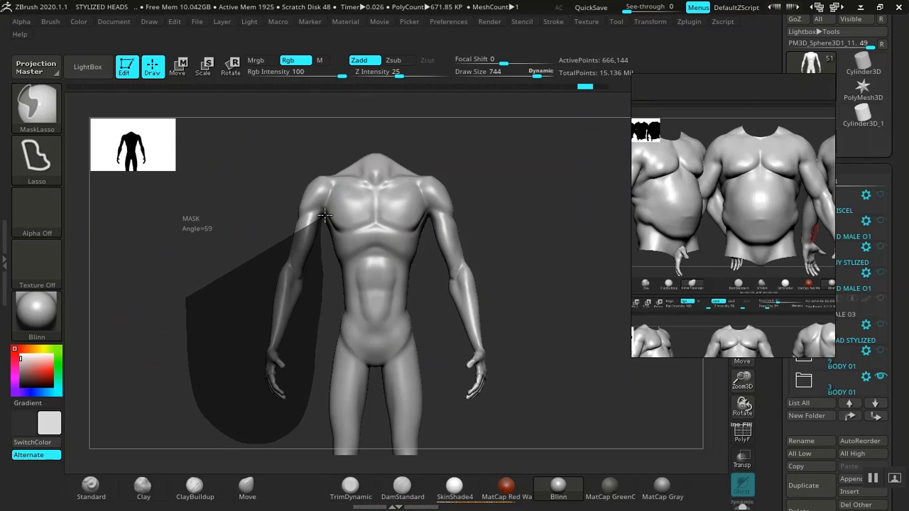
pyautogui.keyDown('ctrl'); pyautogui.moveTo(334, 191); pyautogui.dragTo(228, 172); pyautogui.keyUp('ctrl')
pyautogui.press('b')
pyautogui.press('m')
pyautogui.press('v')
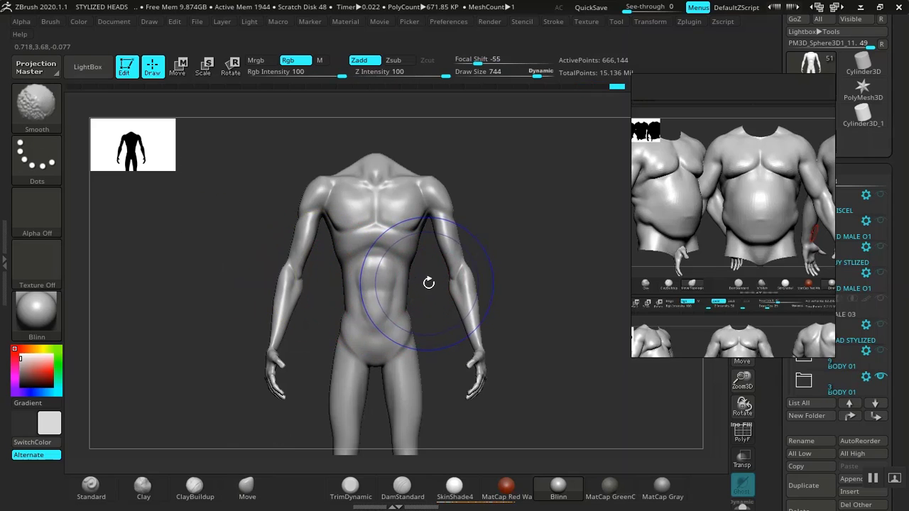
# Isolate the torso and legs by hiding the arms' polygroup, using PolyFrame to tell the groups apart.
pyautogui.hotkey('shift', 'f')
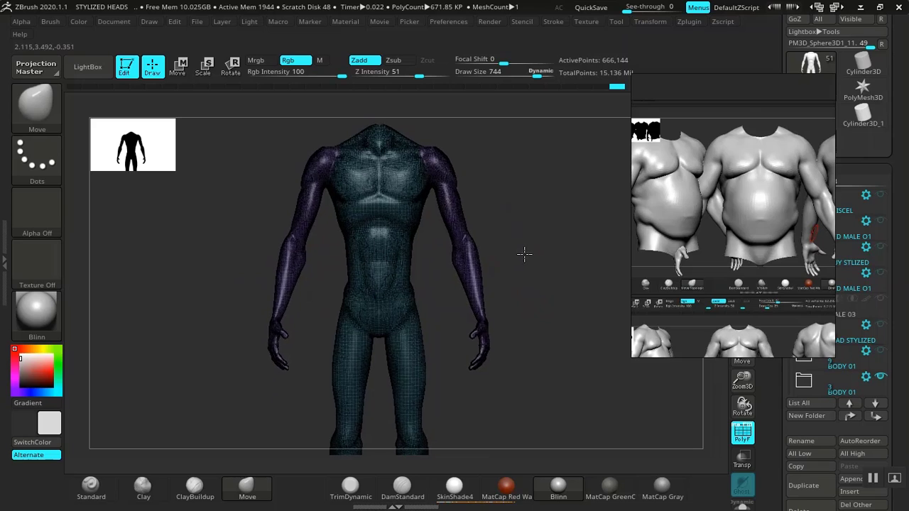
pyautogui.keyDown('ctrl'); pyautogui.keyDown('shift'); pyautogui.click(392, 281); pyautogui.keyUp('shift'); pyautogui.keyUp('ctrl')
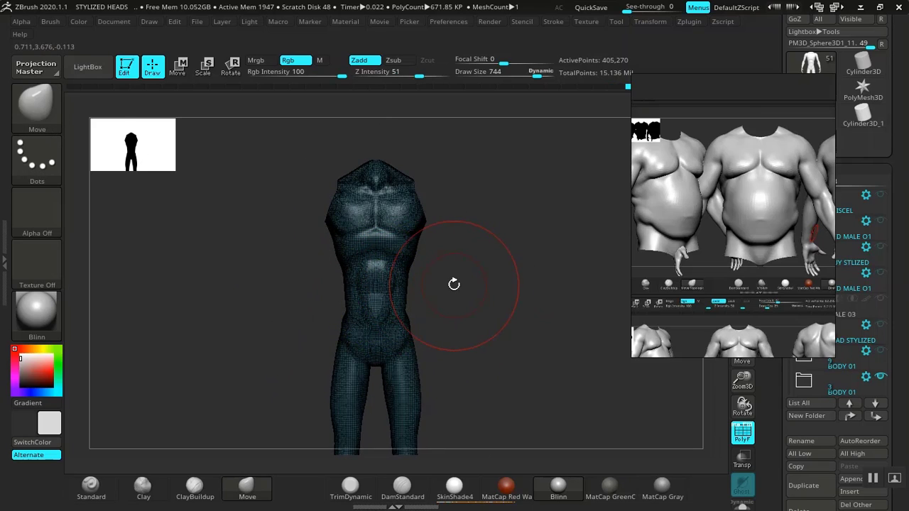
pyautogui.hotkey('shift', 'f')
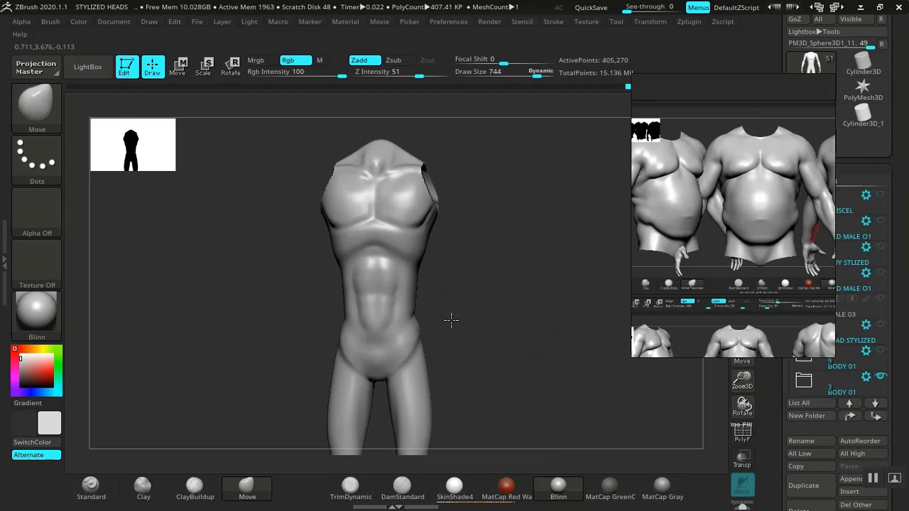
# Widen the waist and pull the belly forward into a rounded bulge with the Move brush at Draw Size 744.
pyautogui.moveTo(450, 318)
pyautogui.mouseDown()
pyautogui.moveTo(497, 323)
pyautogui.moveTo(437, 327)
pyautogui.mouseUp()
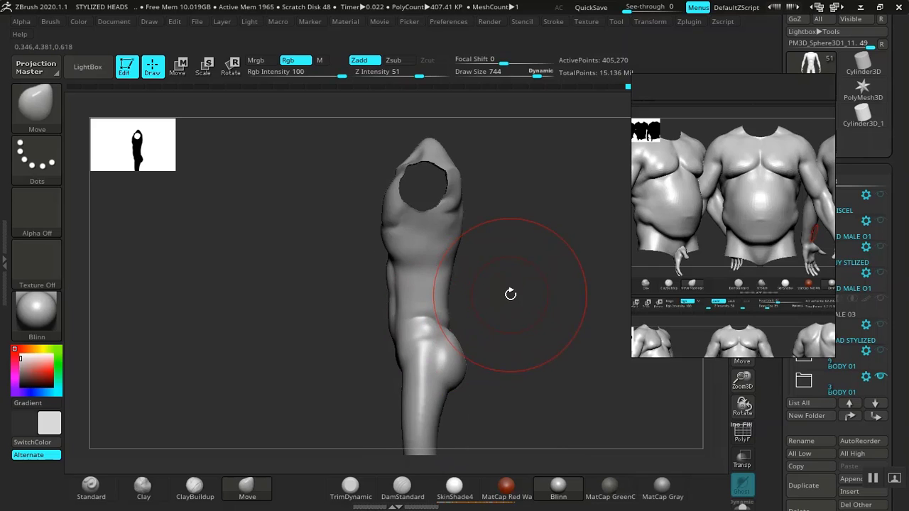
pyautogui.moveTo(510, 294); pyautogui.dragTo(453, 313)
pyautogui.moveTo(401, 303)
pyautogui.mouseDown()
pyautogui.moveTo(385, 308)
pyautogui.moveTo(559, 310)
pyautogui.mouseUp()
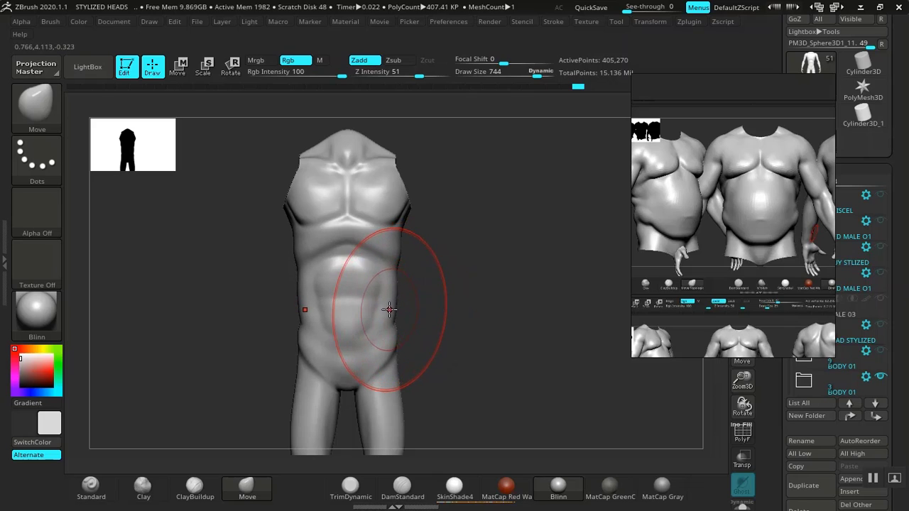
pyautogui.moveTo(427, 309)
pyautogui.mouseDown()
pyautogui.moveTo(374, 310)
pyautogui.moveTo(357, 294)
pyautogui.mouseUp()
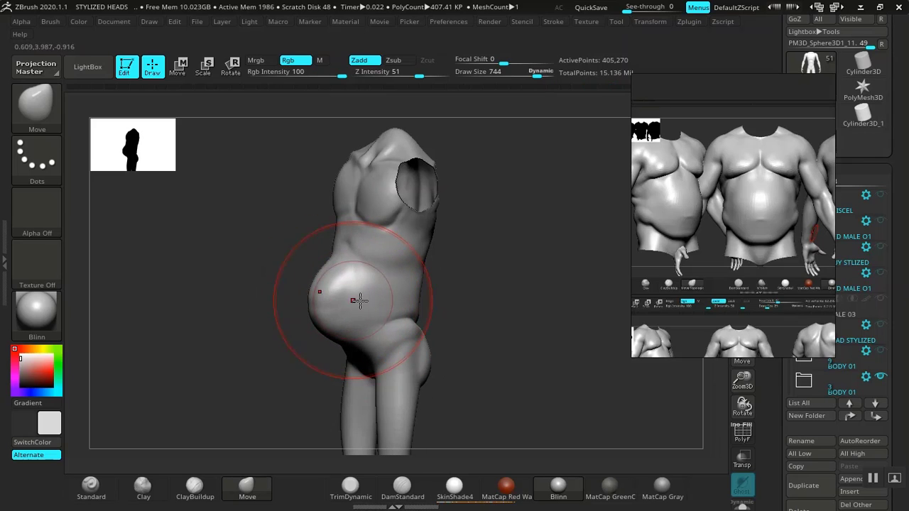
pyautogui.moveTo(359, 300); pyautogui.dragTo(536, 305)
pyautogui.moveTo(466, 305)
pyautogui.mouseDown()
pyautogui.moveTo(418, 308)
pyautogui.moveTo(429, 304)
pyautogui.mouseUp()
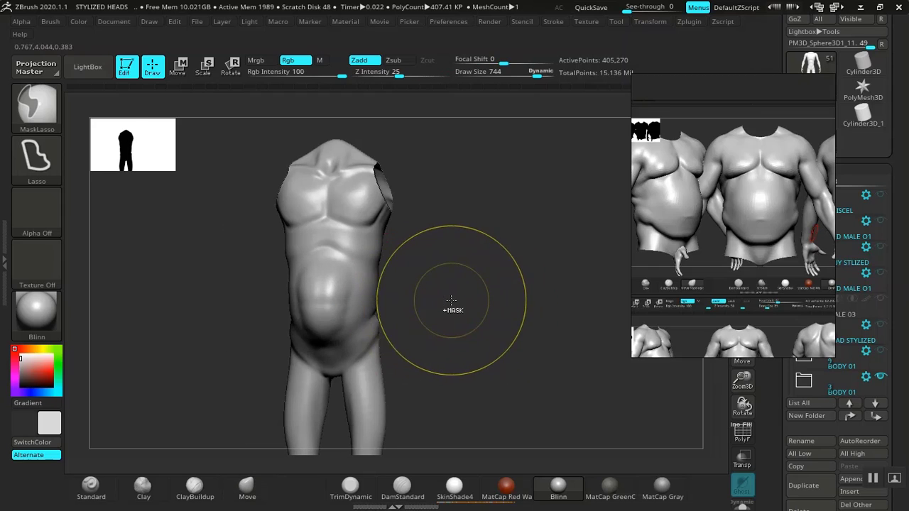
# Broaden the belly towards the flanks, shape its lower overhang, and smooth its transition into the torso.
pyautogui.press('ctrl')
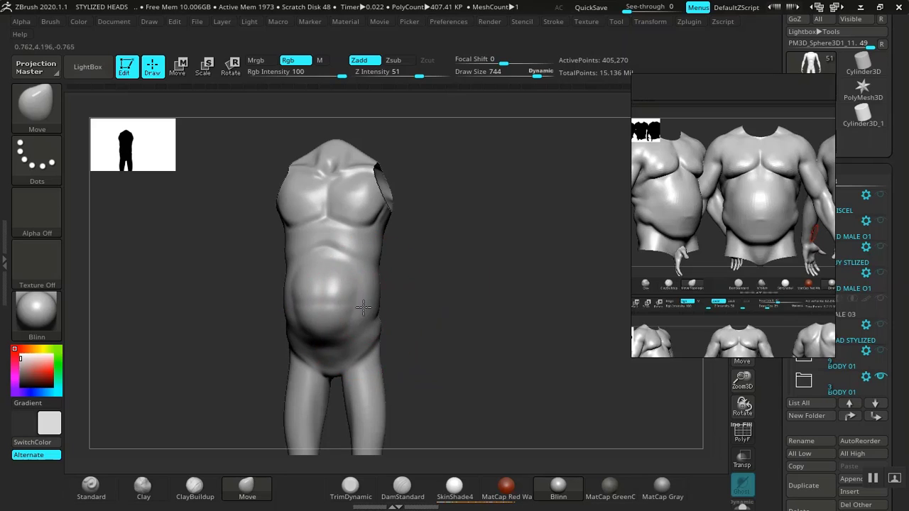
pyautogui.moveTo(372, 310); pyautogui.dragTo(419, 310)
pyautogui.moveTo(506, 301)
pyautogui.keyDown('alt'); pyautogui.mouseDown()
pyautogui.moveTo(511, 312)
pyautogui.moveTo(522, 277)
pyautogui.moveTo(548, 294)
pyautogui.mouseUp(); pyautogui.keyUp('alt')
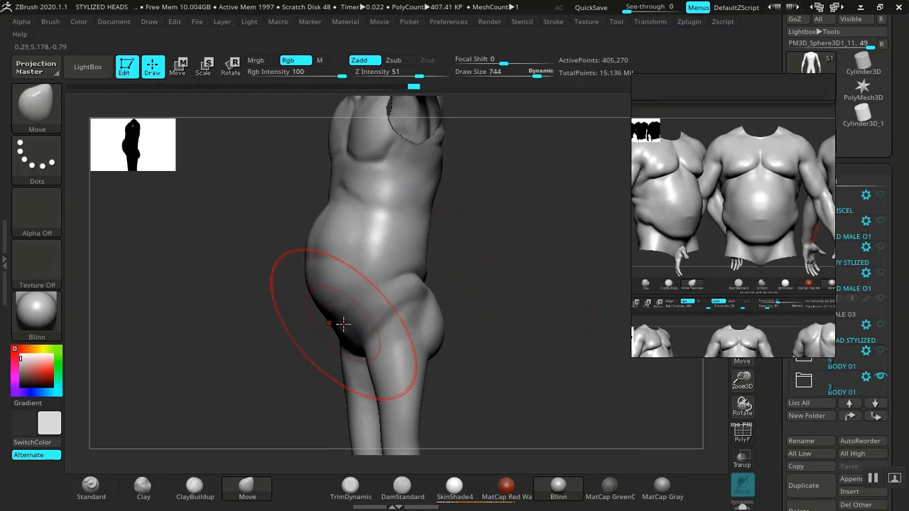
pyautogui.moveTo(485, 321)
pyautogui.keyDown('shift'); pyautogui.mouseDown()
pyautogui.moveTo(516, 321)
pyautogui.moveTo(418, 301)
pyautogui.mouseUp(); pyautogui.keyUp('shift')
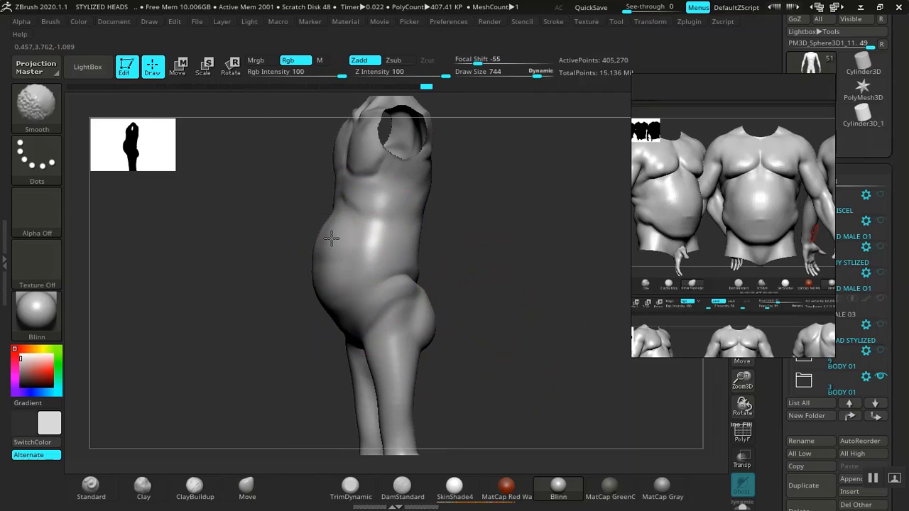
pyautogui.moveTo(453, 270)
pyautogui.keyDown('shift'); pyautogui.mouseDown()
pyautogui.moveTo(489, 273)
pyautogui.moveTo(451, 286)
pyautogui.moveTo(499, 284)
pyautogui.moveTo(507, 294)
pyautogui.moveTo(430, 273)
pyautogui.moveTo(453, 251)
pyautogui.moveTo(444, 251)
pyautogui.moveTo(461, 254)
pyautogui.mouseUp(); pyautogui.keyUp('shift')
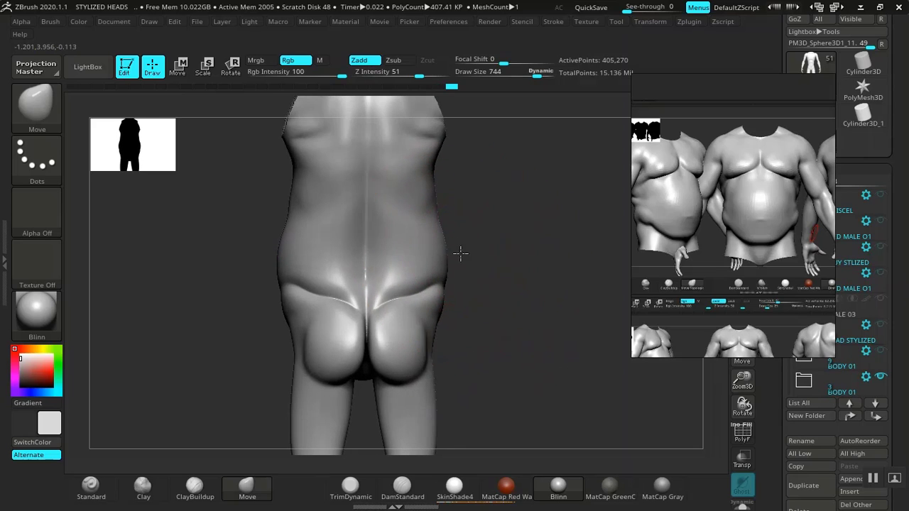
# Refine the flanks and upper back contours from the back and side with the Move brush.
pyautogui.moveTo(445, 192); pyautogui.dragTo(445, 191)
pyautogui.moveTo(540, 247)
pyautogui.mouseDown()
pyautogui.moveTo(519, 242)
pyautogui.moveTo(442, 327)
pyautogui.moveTo(345, 274)
pyautogui.moveTo(390, 262)
pyautogui.moveTo(331, 313)
pyautogui.mouseUp()
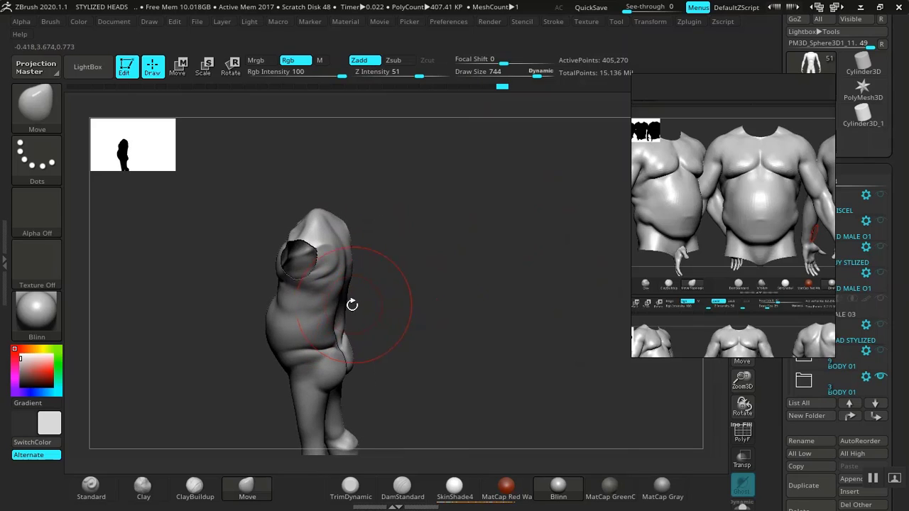
pyautogui.moveTo(449, 301)
pyautogui.mouseDown()
pyautogui.moveTo(467, 274)
pyautogui.moveTo(428, 305)
pyautogui.moveTo(470, 325)
pyautogui.moveTo(397, 306)
pyautogui.mouseUp()
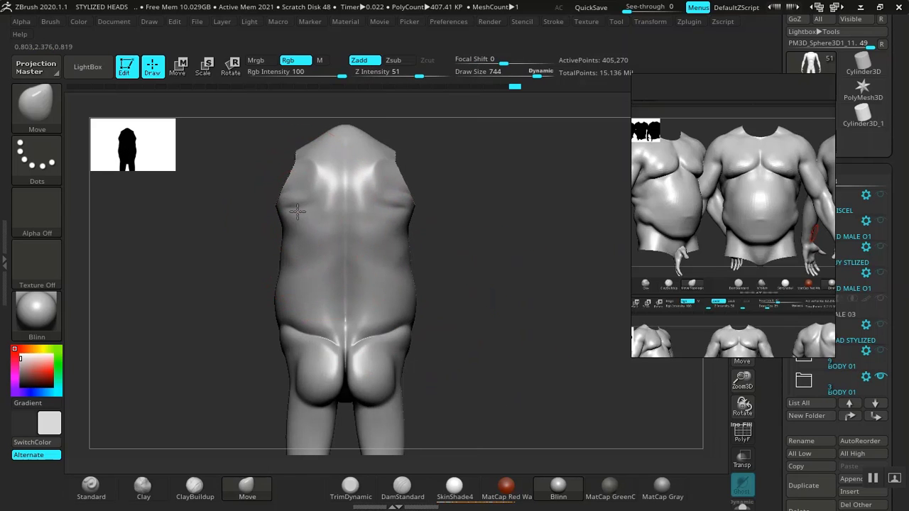
pyautogui.keyDown('alt'); pyautogui.moveTo(476, 314); pyautogui.dragTo(398, 245); pyautogui.keyUp('alt')
pyautogui.moveTo(433, 281); pyautogui.dragTo(517, 292)
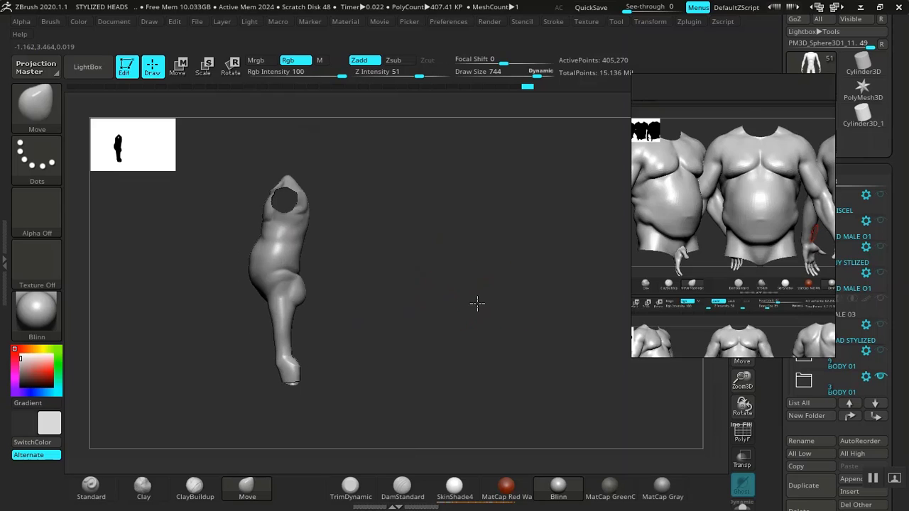
# Bring the hidden arms back so the whole body shows again.
pyautogui.moveTo(414, 316)
pyautogui.mouseDown()
pyautogui.moveTo(477, 331)
pyautogui.moveTo(457, 300)
pyautogui.moveTo(516, 374)
pyautogui.mouseUp()
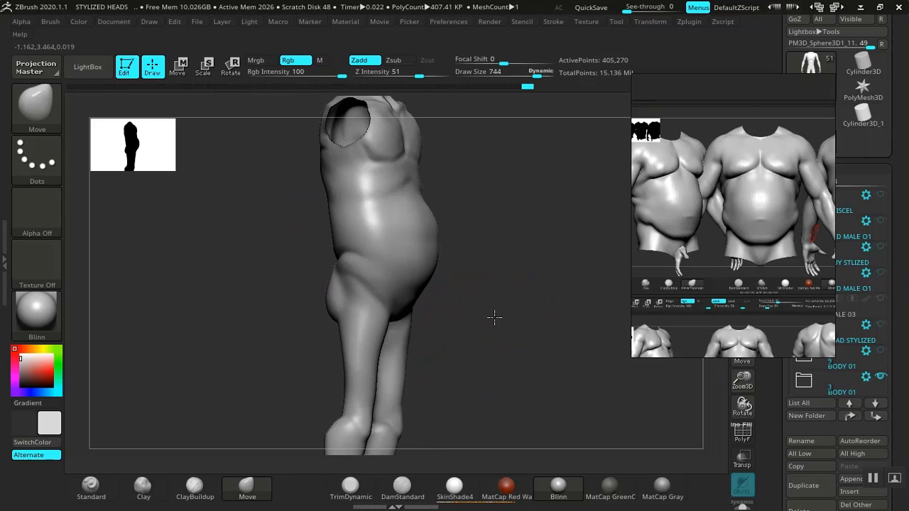
pyautogui.moveTo(493, 317)
pyautogui.mouseDown()
pyautogui.moveTo(475, 343)
pyautogui.moveTo(457, 348)
pyautogui.mouseUp()
pyautogui.moveTo(461, 311)
pyautogui.keyDown('alt'); pyautogui.mouseDown()
pyautogui.moveTo(434, 333)
pyautogui.moveTo(428, 277)
pyautogui.moveTo(436, 304)
pyautogui.mouseUp(); pyautogui.keyUp('alt')
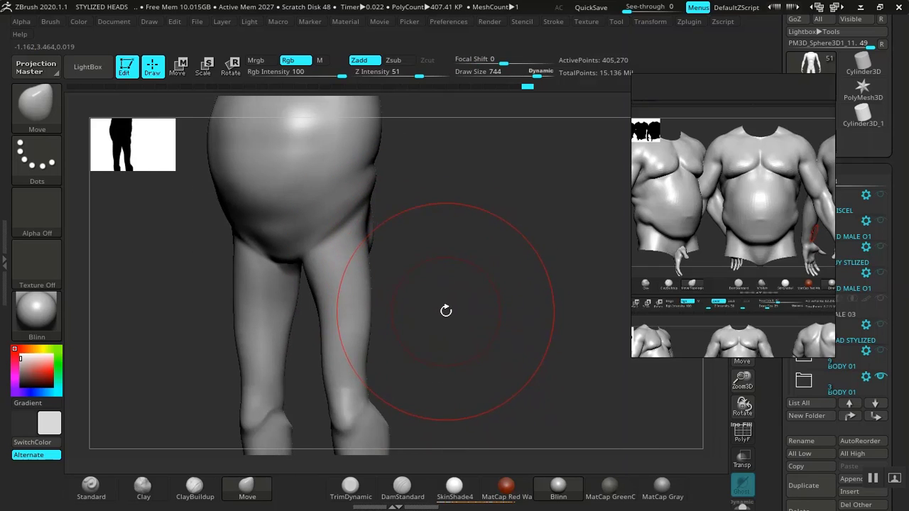
pyautogui.keyDown('ctrl'); pyautogui.keyDown('shift'); pyautogui.click(490, 297); pyautogui.keyUp('shift'); pyautogui.keyUp('ctrl')
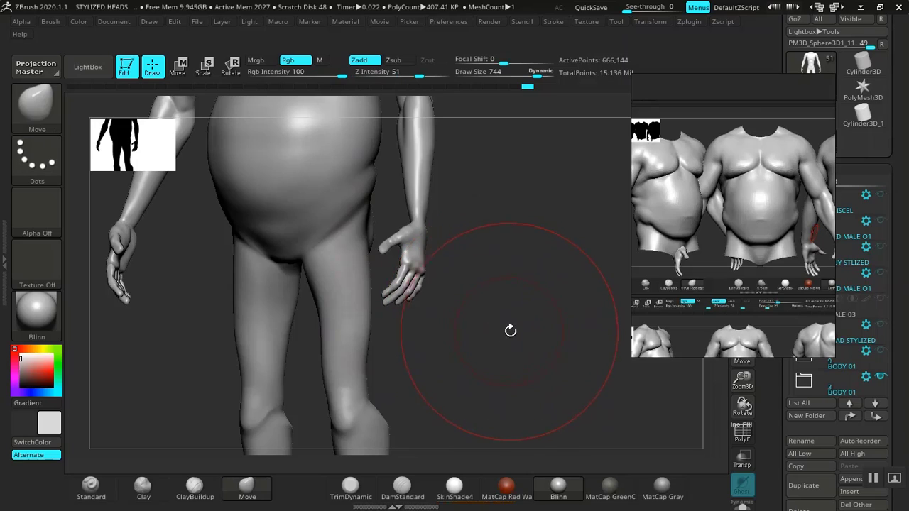
# Examine the full figure's proportions and polygroups from front and back with PolyFrame, from the torso down to the feet.
pyautogui.moveTo(510, 330)
pyautogui.keyDown('alt'); pyautogui.mouseDown()
pyautogui.moveTo(495, 303)
pyautogui.moveTo(487, 313)
pyautogui.moveTo(444, 319)
pyautogui.moveTo(490, 341)
pyautogui.moveTo(455, 306)
pyautogui.moveTo(492, 377)
pyautogui.moveTo(502, 435)
pyautogui.mouseUp(); pyautogui.keyUp('alt')
pyautogui.hotkey('shift', 'f')
pyautogui.keyDown('alt'); pyautogui.moveTo(497, 357); pyautogui.dragTo(510, 402); pyautogui.keyUp('alt')
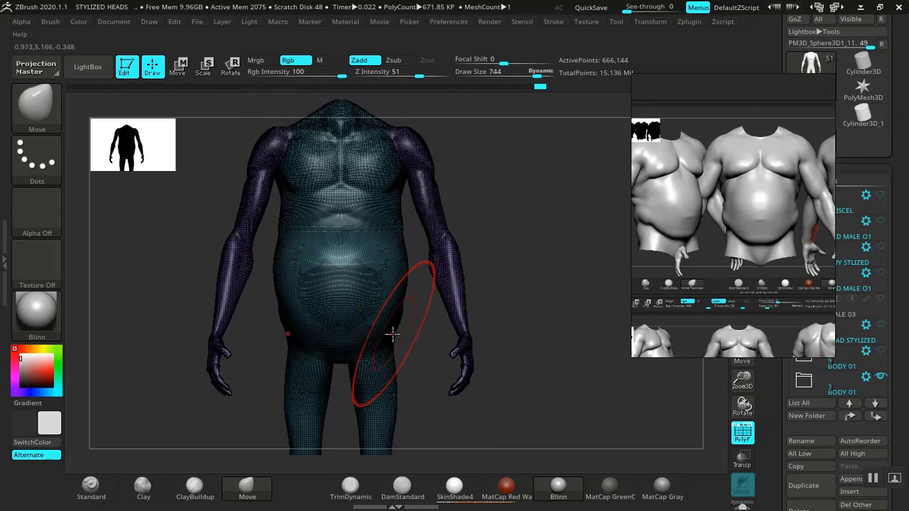
pyautogui.moveTo(494, 315)
pyautogui.mouseDown()
pyautogui.moveTo(526, 301)
pyautogui.moveTo(497, 303)
pyautogui.mouseUp()
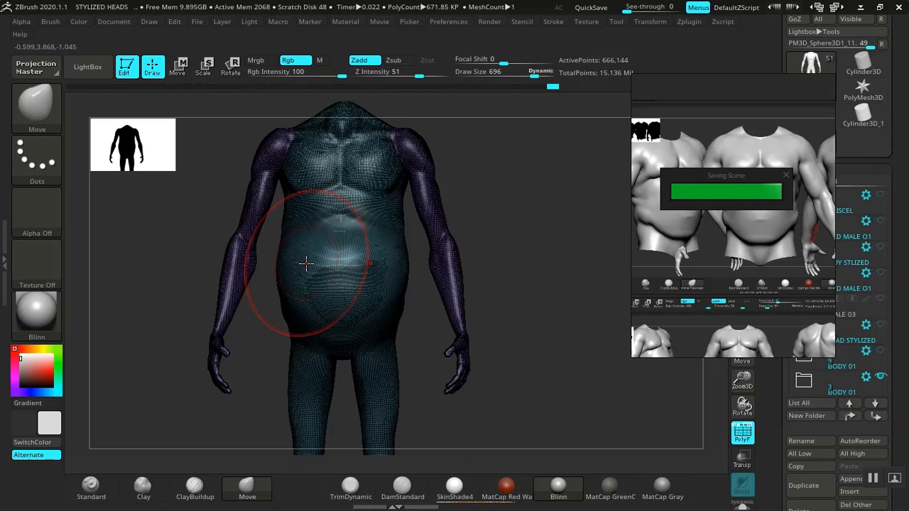
pyautogui.moveTo(533, 320)
pyautogui.keyDown('alt'); pyautogui.mouseDown()
pyautogui.moveTo(533, 155)
pyautogui.moveTo(521, 277)
pyautogui.moveTo(473, 331)
pyautogui.moveTo(459, 317)
pyautogui.moveTo(464, 310)
pyautogui.moveTo(328, 321)
pyautogui.mouseUp(); pyautogui.keyUp('alt')
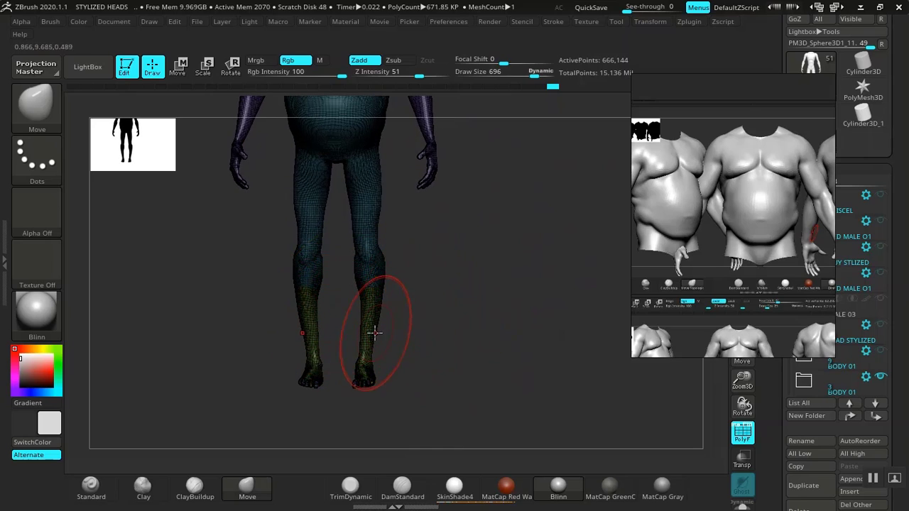
pyautogui.moveTo(349, 286)
pyautogui.mouseDown()
pyautogui.moveTo(562, 291)
pyautogui.moveTo(514, 296)
pyautogui.mouseUp()
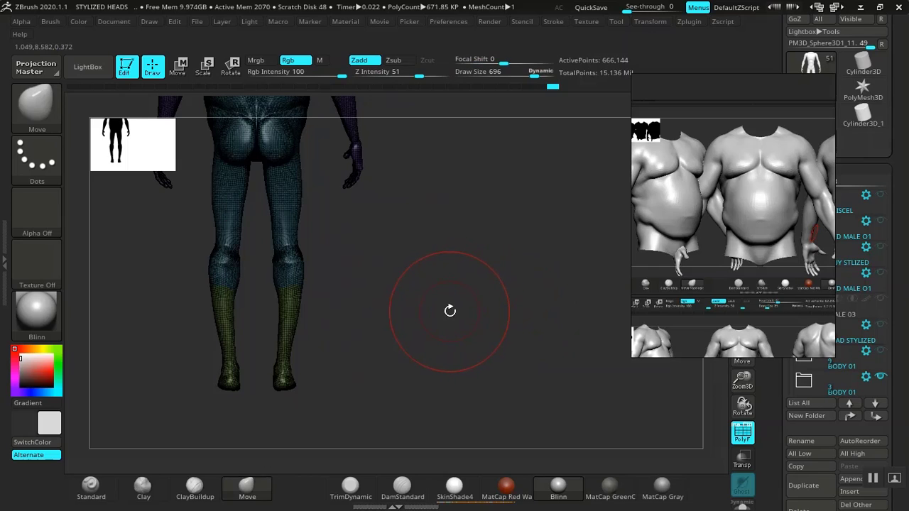
pyautogui.moveTo(449, 311); pyautogui.dragTo(302, 311)
pyautogui.hotkey('shift', 'f')
pyautogui.moveTo(431, 306)
pyautogui.mouseDown()
pyautogui.moveTo(465, 304)
pyautogui.moveTo(457, 339)
pyautogui.moveTo(450, 290)
pyautogui.moveTo(440, 291)
pyautogui.mouseUp()
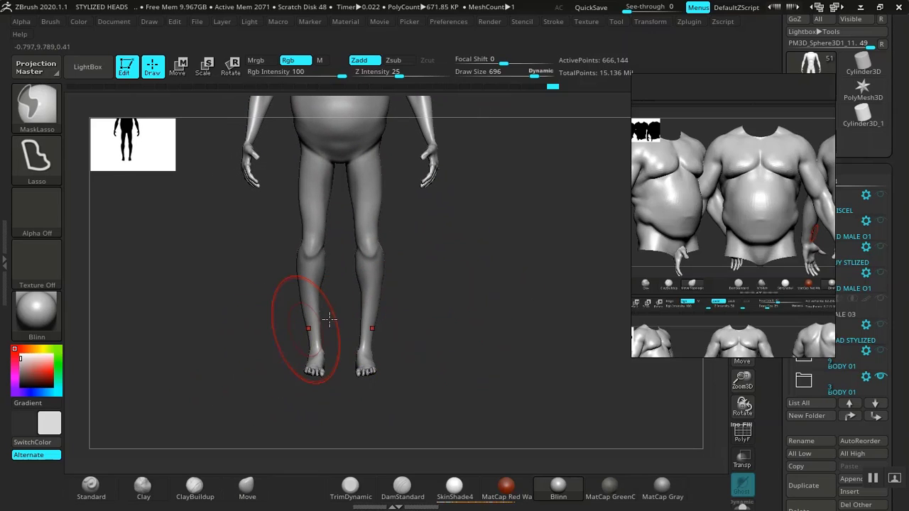
# Mask both legs from the feet up to the underside of the belly with the lasso mask.
pyautogui.moveTo(222, 372)
pyautogui.keyDown('ctrl'); pyautogui.mouseDown()
pyautogui.moveTo(404, 419)
pyautogui.moveTo(427, 267)
pyautogui.moveTo(412, 159)
pyautogui.moveTo(400, 132)
pyautogui.moveTo(343, 159)
pyautogui.mouseUp(); pyautogui.keyUp('ctrl')
pyautogui.moveTo(436, 263)
pyautogui.mouseDown()
pyautogui.moveTo(487, 284)
pyautogui.moveTo(467, 288)
pyautogui.moveTo(445, 345)
pyautogui.moveTo(448, 294)
pyautogui.moveTo(436, 319)
pyautogui.moveTo(451, 329)
pyautogui.moveTo(499, 311)
pyautogui.mouseUp()
pyautogui.moveTo(440, 342)
pyautogui.mouseDown()
pyautogui.moveTo(459, 339)
pyautogui.moveTo(452, 342)
pyautogui.moveTo(462, 300)
pyautogui.moveTo(421, 319)
pyautogui.moveTo(412, 308)
pyautogui.mouseUp()
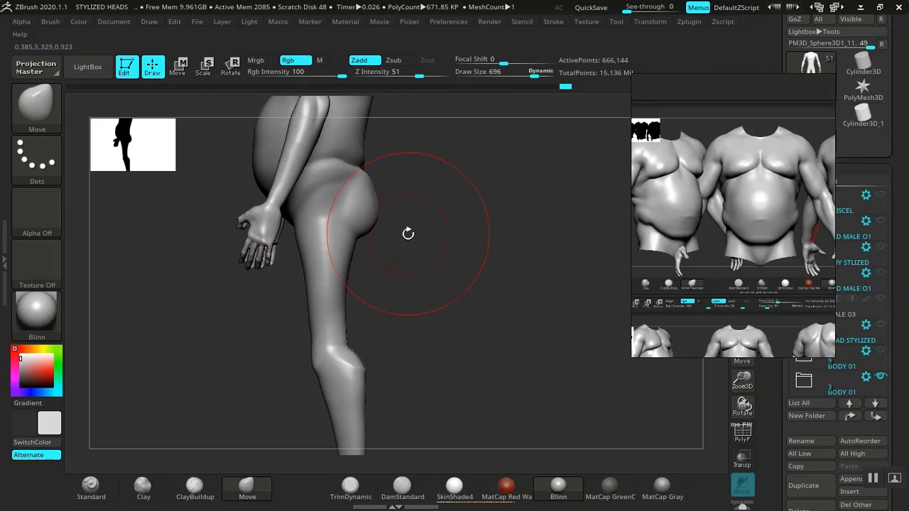
pyautogui.moveTo(476, 311)
pyautogui.keyDown('alt'); pyautogui.mouseDown()
pyautogui.moveTo(434, 278)
pyautogui.moveTo(489, 278)
pyautogui.moveTo(432, 289)
pyautogui.moveTo(426, 305)
pyautogui.moveTo(398, 297)
pyautogui.mouseUp(); pyautogui.keyUp('alt')
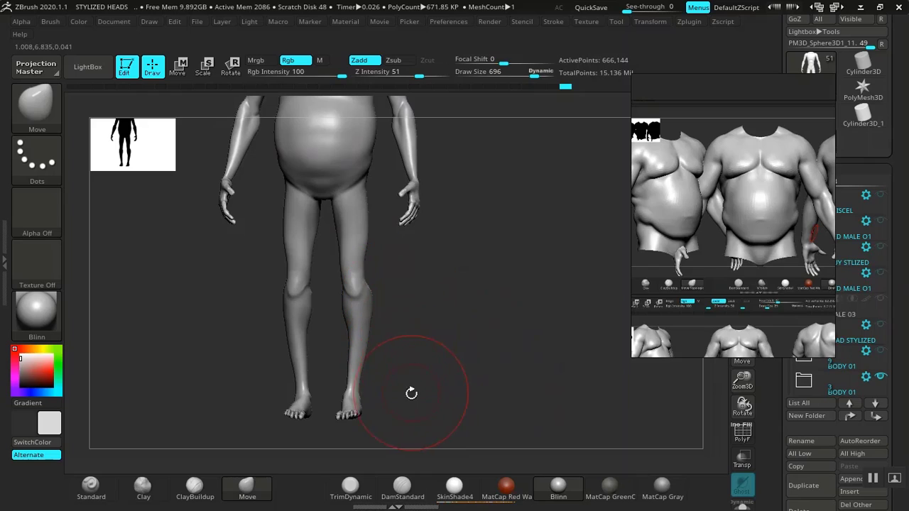
pyautogui.moveTo(412, 393)
pyautogui.keyDown('ctrl'); pyautogui.mouseDown()
pyautogui.moveTo(323, 387)
pyautogui.moveTo(330, 245)
pyautogui.mouseUp(); pyautogui.keyUp('ctrl')
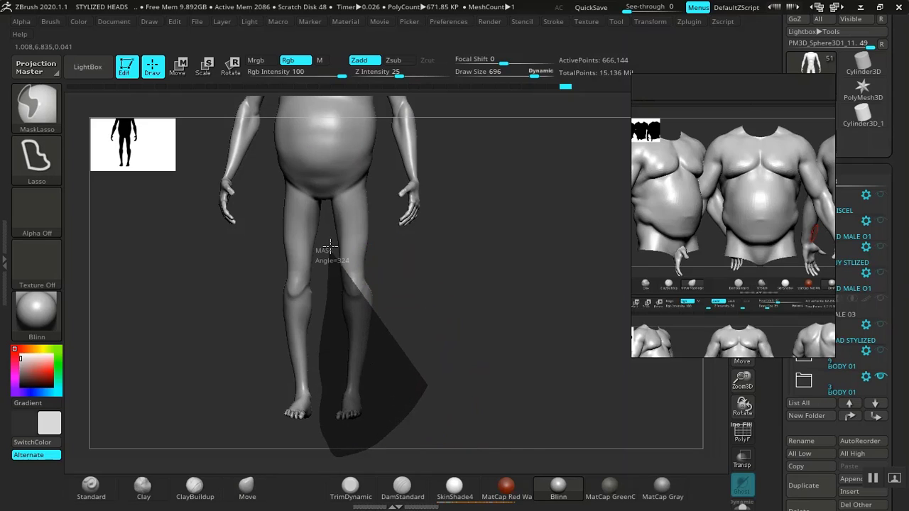
pyautogui.keyDown('ctrl'); pyautogui.moveTo(335, 188); pyautogui.dragTo(327, 168); pyautogui.keyUp('ctrl')
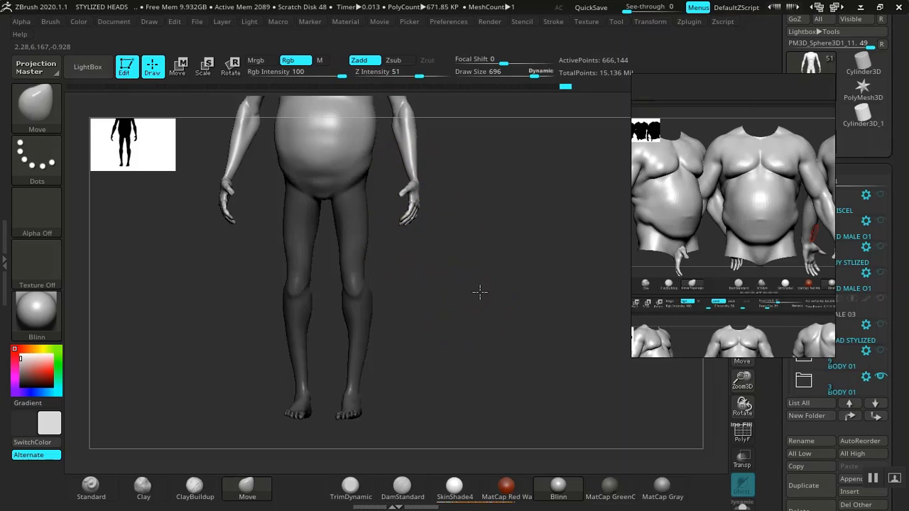
# Bring the reference showing the torso's back into view and compare it with the figure's lower back and buttocks.
pyautogui.moveTo(478, 292)
pyautogui.mouseDown()
pyautogui.moveTo(507, 296)
pyautogui.moveTo(485, 300)
pyautogui.moveTo(510, 368)
pyautogui.moveTo(536, 371)
pyautogui.moveTo(442, 363)
pyautogui.moveTo(530, 289)
pyautogui.moveTo(574, 375)
pyautogui.moveTo(557, 376)
pyautogui.mouseUp()
pyautogui.moveTo(466, 359)
pyautogui.mouseDown()
pyautogui.moveTo(520, 386)
pyautogui.moveTo(525, 335)
pyautogui.moveTo(384, 326)
pyautogui.mouseUp()
pyautogui.keyDown('alt'); pyautogui.moveTo(467, 332); pyautogui.dragTo(497, 384); pyautogui.keyUp('alt')
pyautogui.moveTo(561, 343); pyautogui.dragTo(461, 344)
pyautogui.moveTo(455, 299); pyautogui.dragTo(670, 283)
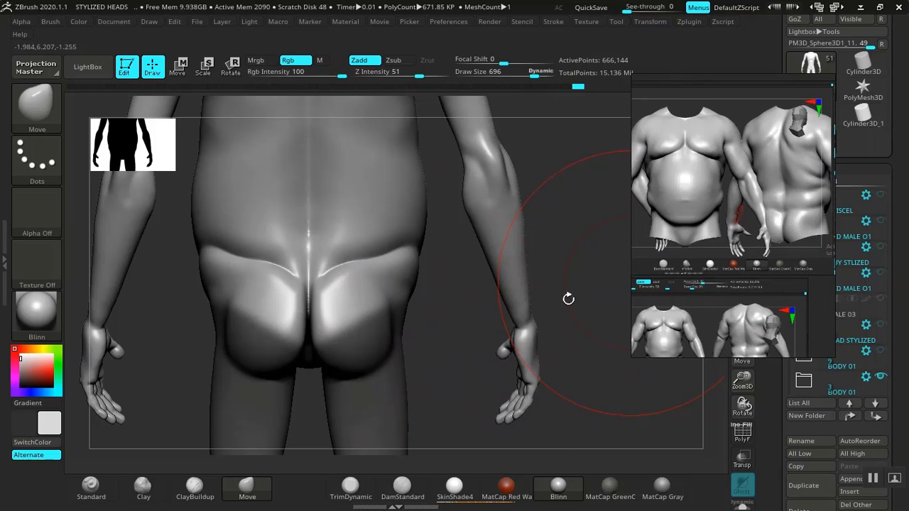
# Try to extend the leg mask upward over the buttocks and hips with the lasso mask.
pyautogui.moveTo(424, 372)
pyautogui.mouseDown()
pyautogui.moveTo(447, 379)
pyautogui.moveTo(207, 330)
pyautogui.mouseUp()
pyautogui.press('ctrl')
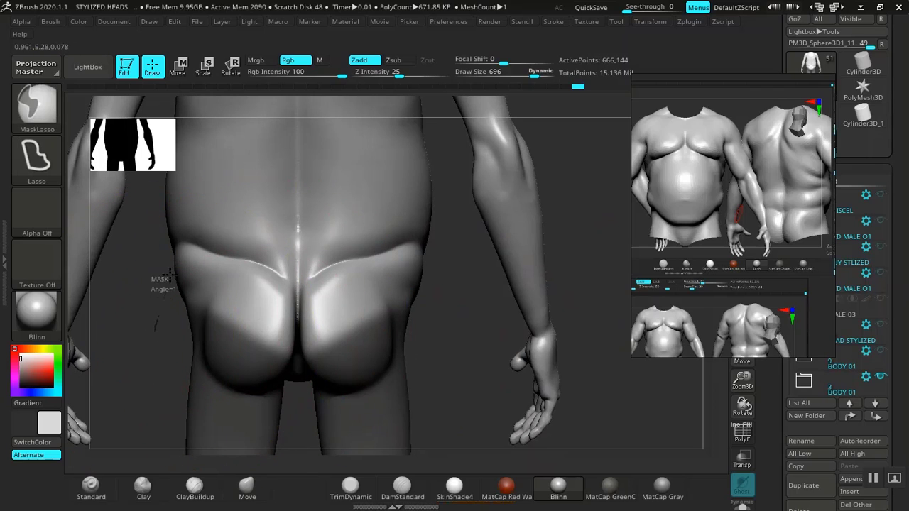
pyautogui.moveTo(203, 254)
pyautogui.keyDown('ctrl'); pyautogui.mouseDown()
pyautogui.moveTo(256, 270)
pyautogui.moveTo(292, 390)
pyautogui.moveTo(192, 420)
pyautogui.mouseUp(); pyautogui.keyUp('ctrl')
pyautogui.moveTo(455, 351)
pyautogui.mouseDown()
pyautogui.moveTo(441, 319)
pyautogui.moveTo(485, 386)
pyautogui.moveTo(622, 387)
pyautogui.moveTo(603, 391)
pyautogui.mouseUp()
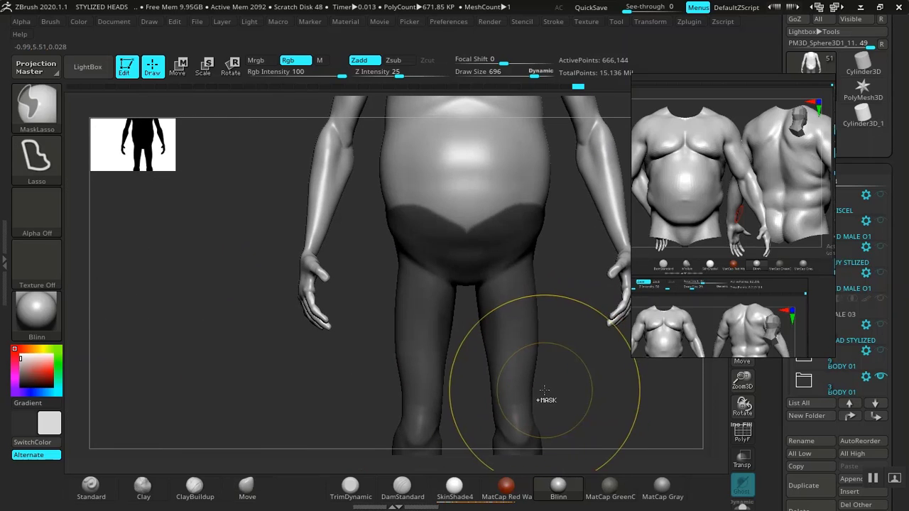
pyautogui.moveTo(544, 400)
pyautogui.keyDown('ctrl'); pyautogui.mouseDown()
pyautogui.moveTo(554, 387)
pyautogui.moveTo(568, 389)
pyautogui.moveTo(376, 382)
pyautogui.mouseUp(); pyautogui.keyUp('ctrl')
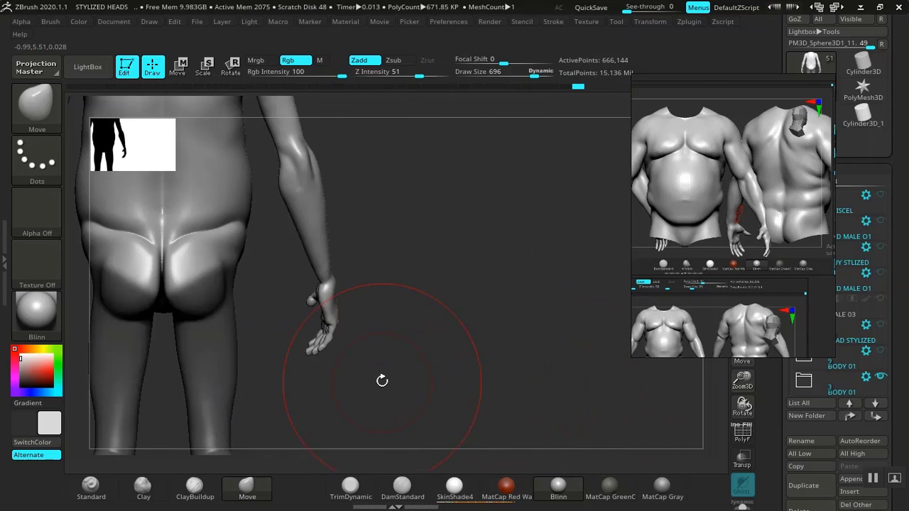
pyautogui.keyDown('alt'); pyautogui.moveTo(458, 392); pyautogui.dragTo(660, 423); pyautogui.keyUp('alt')
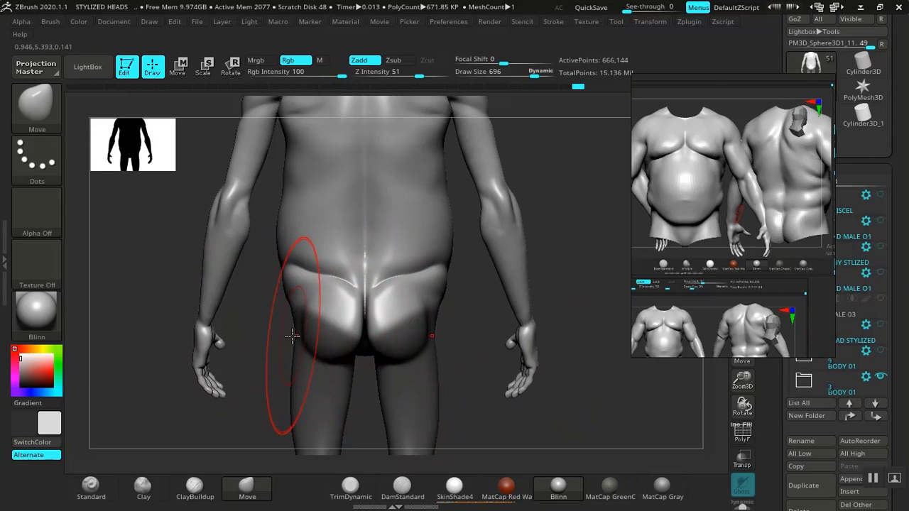
pyautogui.press('ctrl')
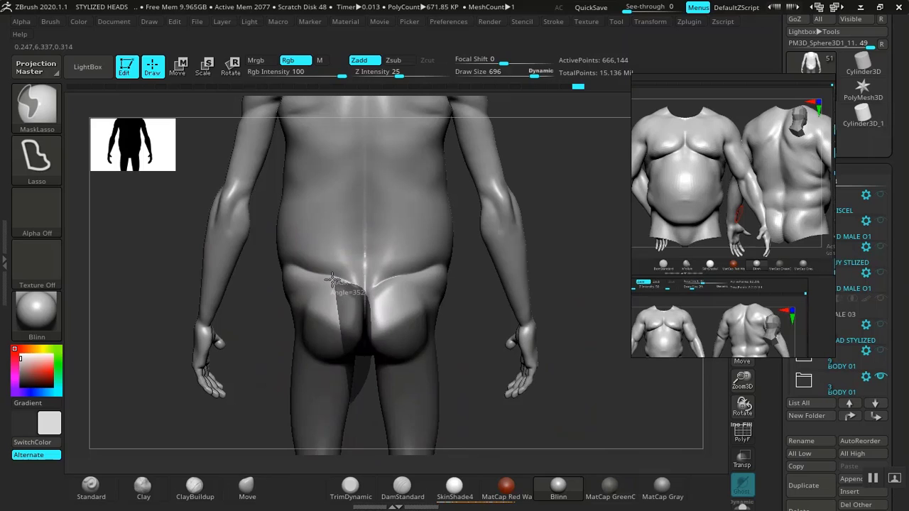
pyautogui.moveTo(302, 291)
pyautogui.keyDown('ctrl'); pyautogui.mouseDown()
pyautogui.moveTo(264, 361)
pyautogui.moveTo(291, 312)
pyautogui.mouseUp(); pyautogui.keyUp('ctrl')
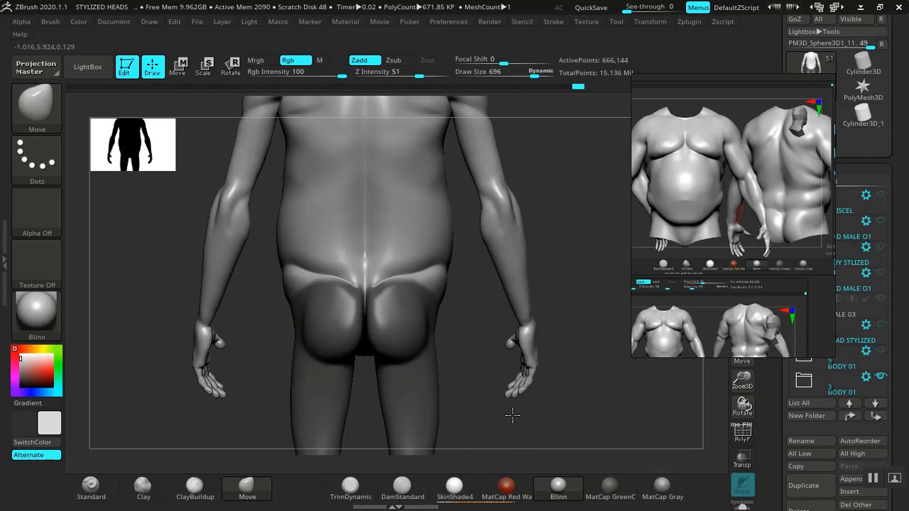
pyautogui.moveTo(512, 417)
pyautogui.mouseDown()
pyautogui.moveTo(599, 407)
pyautogui.moveTo(474, 392)
pyautogui.mouseUp()
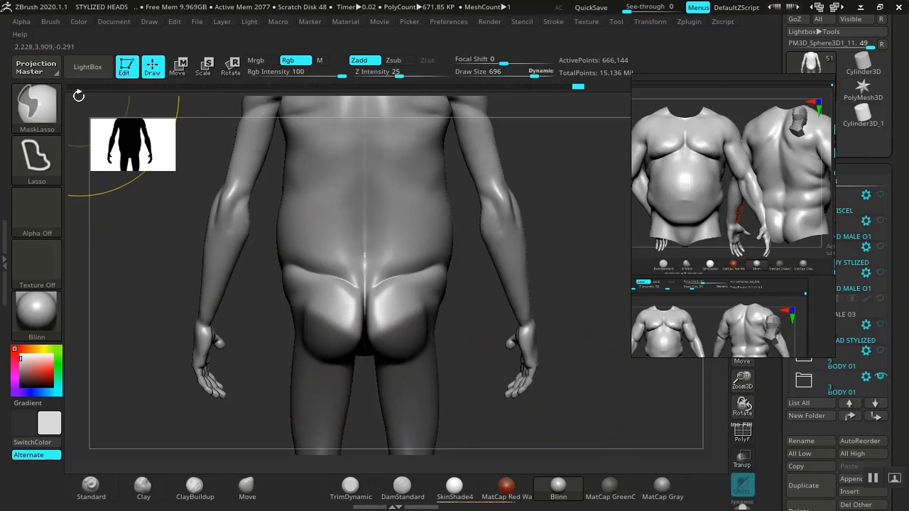
# Paint the mask over the buttocks up to the waist fold using MaskPen with a freehand stroke at Draw Size 320.
pyautogui.keyDown('ctrl'); pyautogui.click(37, 106); pyautogui.keyUp('ctrl')
pyautogui.click(312, 182)
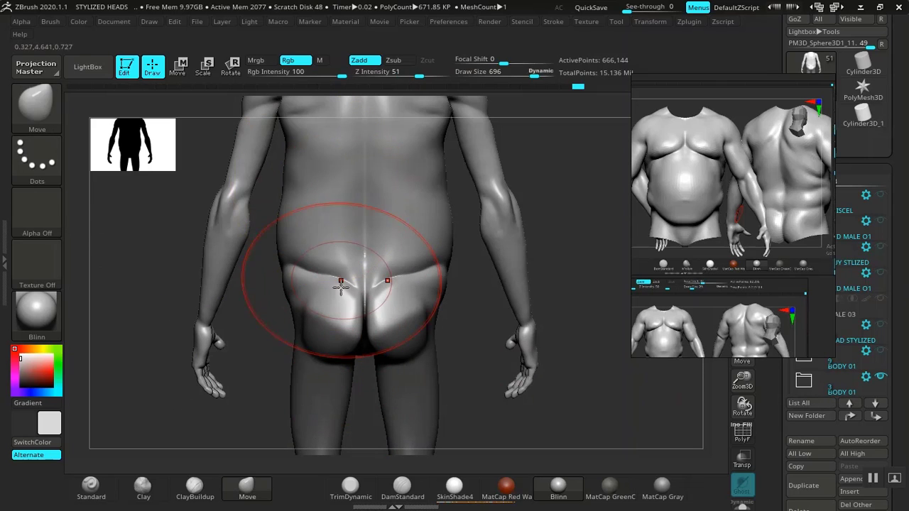
pyautogui.press('space')
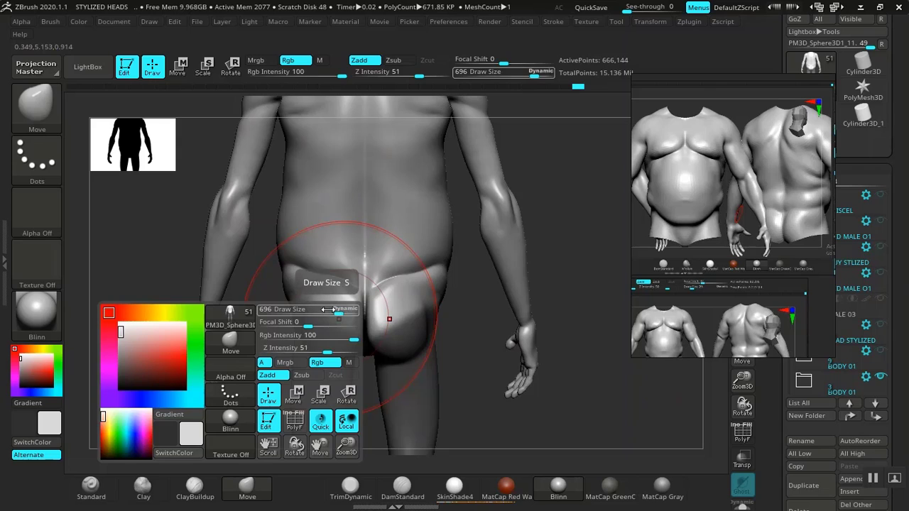
pyautogui.moveTo(341, 314)
pyautogui.mouseDown()
pyautogui.moveTo(313, 313)
pyautogui.moveTo(357, 350)
pyautogui.moveTo(305, 315)
pyautogui.moveTo(307, 307)
pyautogui.mouseUp()
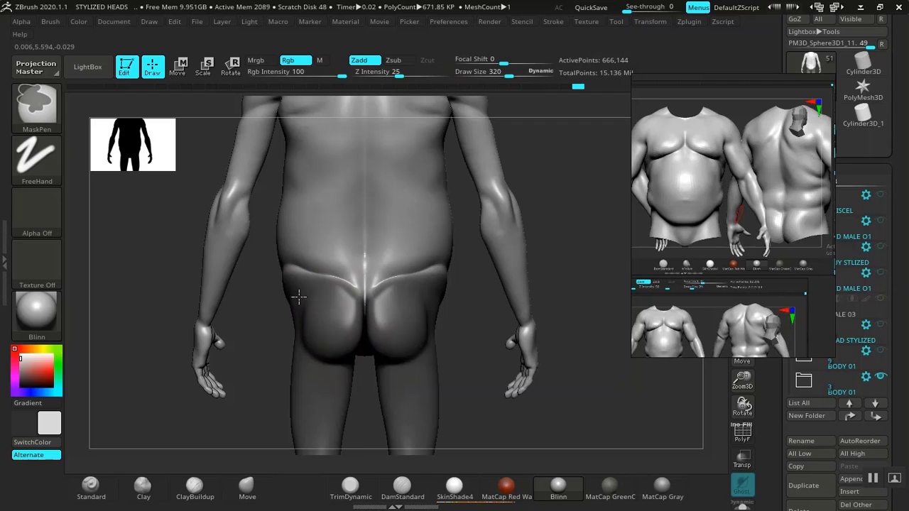
pyautogui.keyDown('ctrl'); pyautogui.keyDown('alt'); pyautogui.click(336, 346); pyautogui.keyUp('alt'); pyautogui.keyUp('ctrl')
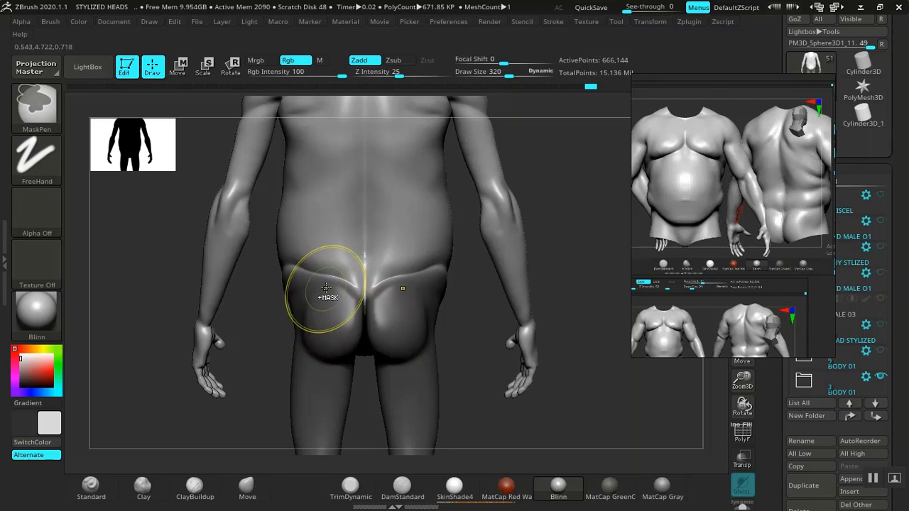
pyautogui.moveTo(346, 263)
pyautogui.keyDown('ctrl'); pyautogui.keyDown('alt'); pyautogui.mouseDown()
pyautogui.moveTo(301, 277)
pyautogui.moveTo(306, 269)
pyautogui.mouseUp(); pyautogui.keyUp('alt'); pyautogui.keyUp('ctrl')
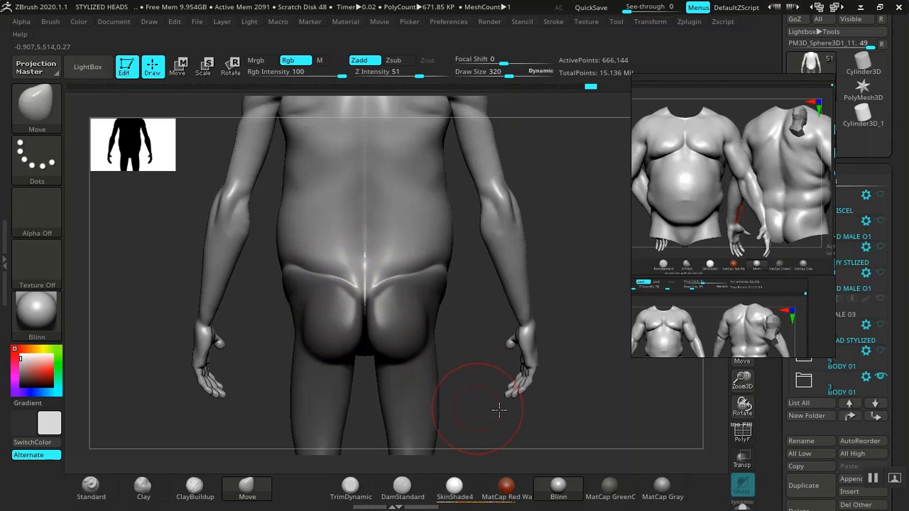
# Hide the arms' polygroups to isolate the torso and legs again.
pyautogui.moveTo(499, 410)
pyautogui.mouseDown()
pyautogui.moveTo(596, 419)
pyautogui.moveTo(528, 392)
pyautogui.moveTo(532, 363)
pyautogui.moveTo(493, 363)
pyautogui.moveTo(498, 431)
pyautogui.mouseUp()
pyautogui.moveTo(420, 312)
pyautogui.mouseDown()
pyautogui.moveTo(462, 303)
pyautogui.moveTo(524, 316)
pyautogui.moveTo(473, 280)
pyautogui.moveTo(500, 363)
pyautogui.moveTo(438, 316)
pyautogui.moveTo(405, 315)
pyautogui.moveTo(426, 300)
pyautogui.moveTo(450, 374)
pyautogui.moveTo(504, 339)
pyautogui.moveTo(490, 345)
pyautogui.moveTo(525, 343)
pyautogui.moveTo(470, 331)
pyautogui.mouseUp()
pyautogui.keyDown('ctrl'); pyautogui.keyDown('shift'); pyautogui.click(167, 250); pyautogui.keyUp('shift'); pyautogui.keyUp('ctrl')
pyautogui.keyDown('ctrl'); pyautogui.keyDown('shift'); pyautogui.click(166, 248); pyautogui.keyUp('shift'); pyautogui.keyUp('ctrl')
pyautogui.press('f')
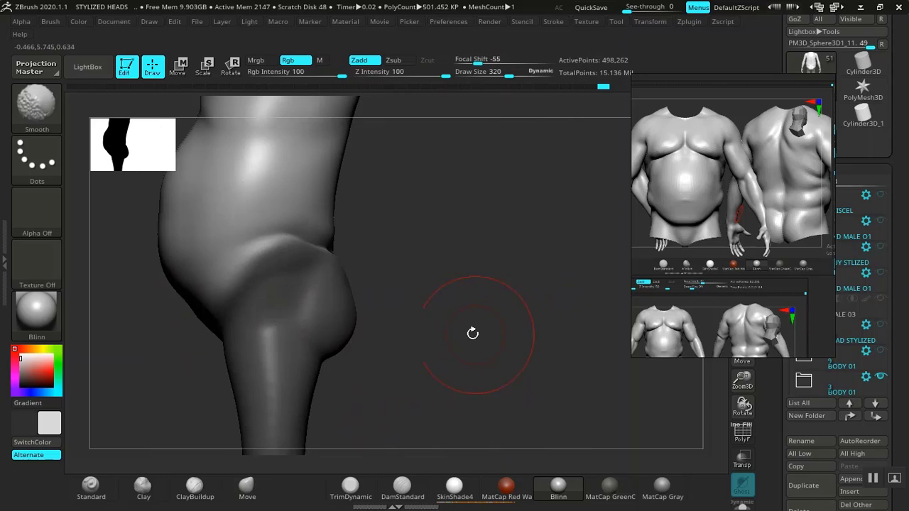
# Refine the mask's edge across the side of the hip and the top of the buttocks with MaskPen.
pyautogui.moveTo(328, 226)
pyautogui.keyDown('ctrl'); pyautogui.keyDown('shift'); pyautogui.mouseDown()
pyautogui.moveTo(276, 257)
pyautogui.moveTo(290, 265)
pyautogui.mouseUp(); pyautogui.keyUp('shift'); pyautogui.keyUp('ctrl')
pyautogui.keyDown('ctrl'); pyautogui.keyDown('shift'); pyautogui.click(305, 275); pyautogui.keyUp('shift'); pyautogui.keyUp('ctrl')
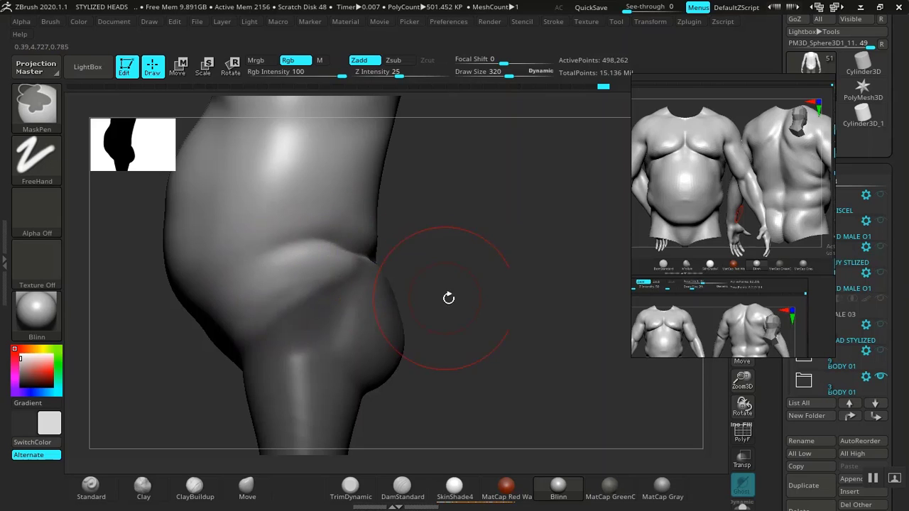
pyautogui.keyDown('shift'); pyautogui.moveTo(448, 299); pyautogui.dragTo(416, 305); pyautogui.keyUp('shift')
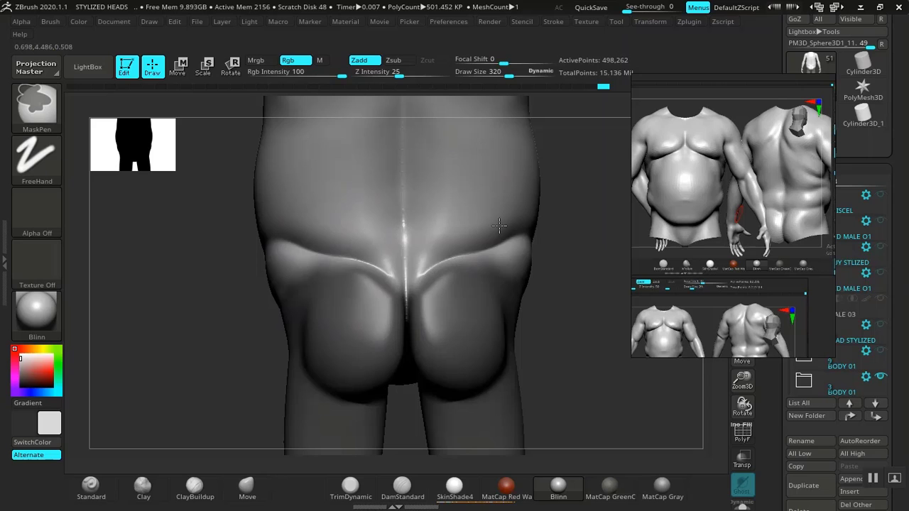
# Reshape the flank fold above the masked hips with the Move brush and soften it by smoothing.
pyautogui.press('b')
pyautogui.press('m')
pyautogui.press('v')
pyautogui.moveTo(580, 329)
pyautogui.mouseDown()
pyautogui.moveTo(511, 305)
pyautogui.moveTo(528, 310)
pyautogui.moveTo(466, 313)
pyautogui.moveTo(477, 248)
pyautogui.moveTo(453, 256)
pyautogui.moveTo(469, 346)
pyautogui.moveTo(422, 329)
pyautogui.moveTo(438, 341)
pyautogui.moveTo(490, 342)
pyautogui.moveTo(455, 324)
pyautogui.moveTo(481, 385)
pyautogui.moveTo(483, 371)
pyautogui.moveTo(447, 366)
pyautogui.moveTo(454, 357)
pyautogui.moveTo(483, 370)
pyautogui.moveTo(484, 350)
pyautogui.moveTo(414, 363)
pyautogui.moveTo(459, 365)
pyautogui.moveTo(412, 377)
pyautogui.moveTo(459, 308)
pyautogui.moveTo(459, 371)
pyautogui.mouseUp()
pyautogui.press('shift')
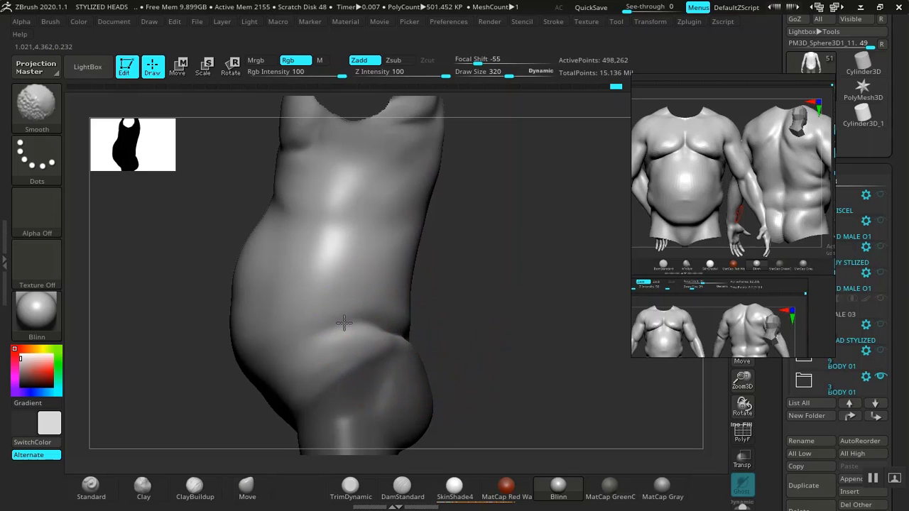
pyautogui.moveTo(451, 335)
pyautogui.mouseDown()
pyautogui.moveTo(495, 341)
pyautogui.moveTo(445, 346)
pyautogui.moveTo(457, 343)
pyautogui.moveTo(448, 330)
pyautogui.moveTo(501, 344)
pyautogui.moveTo(469, 348)
pyautogui.moveTo(437, 335)
pyautogui.mouseUp()
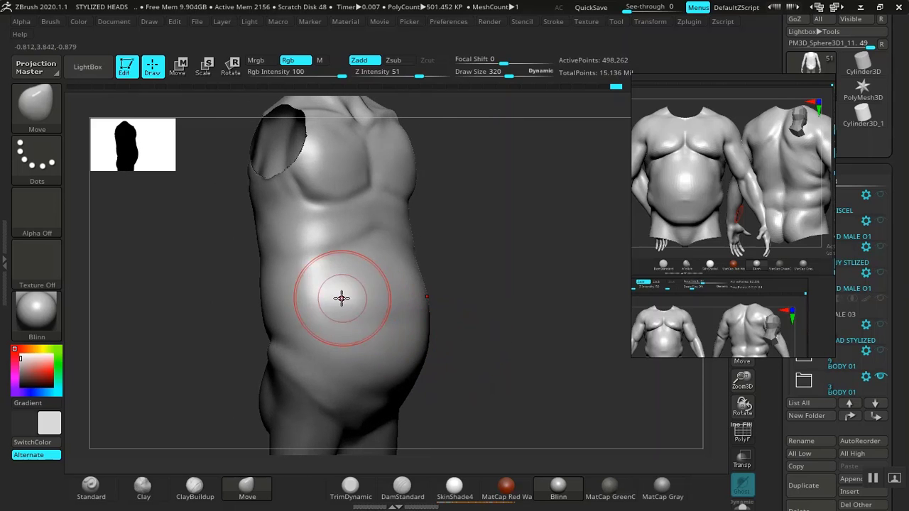
# Adjust the belly's outline and flanks from the front and sides with the Move brush at Draw Size 420.
pyautogui.moveTo(494, 299); pyautogui.dragTo(391, 286)
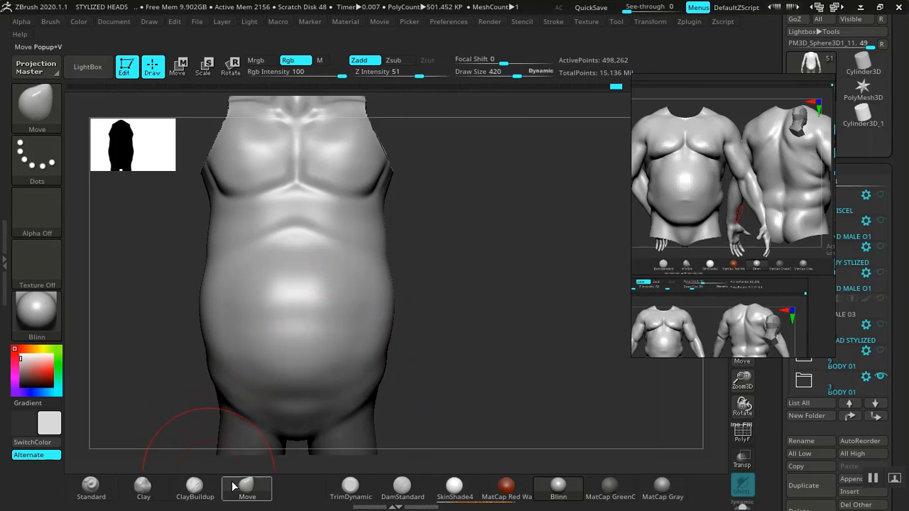
pyautogui.keyDown('alt'); pyautogui.moveTo(463, 344); pyautogui.dragTo(483, 345); pyautogui.keyUp('alt')
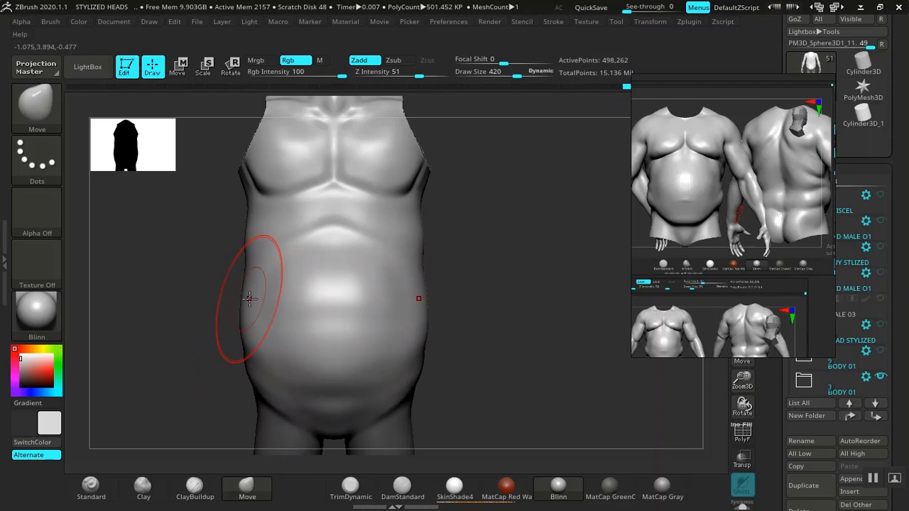
pyautogui.moveTo(250, 359); pyautogui.dragTo(246, 365)
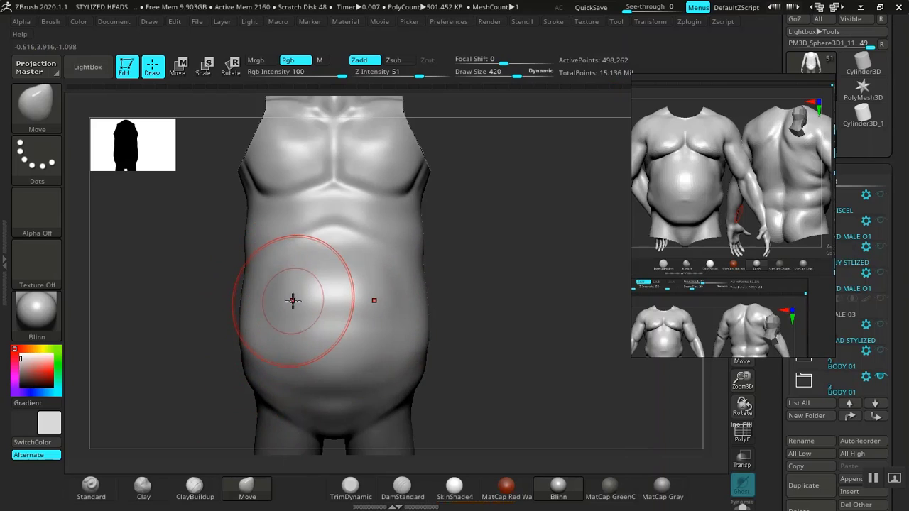
pyautogui.moveTo(507, 305); pyautogui.dragTo(397, 315)
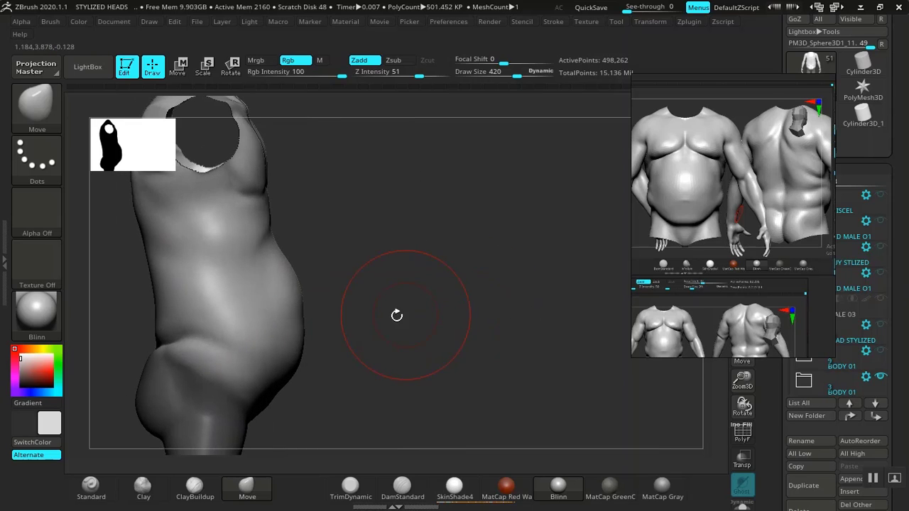
pyautogui.moveTo(316, 321)
pyautogui.mouseDown()
pyautogui.moveTo(309, 318)
pyautogui.moveTo(390, 325)
pyautogui.moveTo(404, 311)
pyautogui.moveTo(438, 360)
pyautogui.moveTo(470, 363)
pyautogui.mouseUp()
pyautogui.moveTo(352, 328)
pyautogui.mouseDown()
pyautogui.moveTo(404, 304)
pyautogui.moveTo(406, 292)
pyautogui.mouseUp()
pyautogui.moveTo(387, 319)
pyautogui.mouseDown()
pyautogui.moveTo(469, 324)
pyautogui.moveTo(534, 354)
pyautogui.moveTo(467, 327)
pyautogui.mouseUp()
pyautogui.keyDown('alt'); pyautogui.moveTo(297, 306); pyautogui.dragTo(266, 315); pyautogui.keyUp('alt')
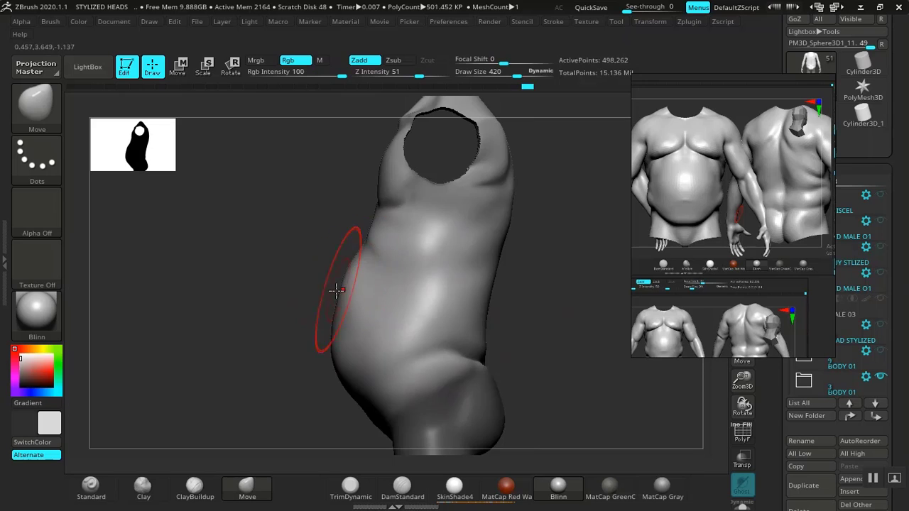
# Shape the lower belly's overhang above the thighs with the Move brush, working from the side and front.
pyautogui.moveTo(290, 291); pyautogui.dragTo(365, 299)
pyautogui.moveTo(485, 280)
pyautogui.keyDown('alt'); pyautogui.mouseDown()
pyautogui.moveTo(509, 341)
pyautogui.moveTo(571, 369)
pyautogui.moveTo(493, 349)
pyautogui.moveTo(514, 282)
pyautogui.moveTo(493, 343)
pyautogui.moveTo(510, 296)
pyautogui.moveTo(459, 324)
pyautogui.moveTo(518, 310)
pyautogui.moveTo(521, 330)
pyautogui.moveTo(530, 327)
pyautogui.moveTo(453, 337)
pyautogui.moveTo(514, 330)
pyautogui.moveTo(501, 346)
pyautogui.moveTo(514, 301)
pyautogui.moveTo(503, 319)
pyautogui.moveTo(422, 328)
pyautogui.mouseUp(); pyautogui.keyUp('alt')
pyautogui.moveTo(360, 317); pyautogui.dragTo(400, 307)
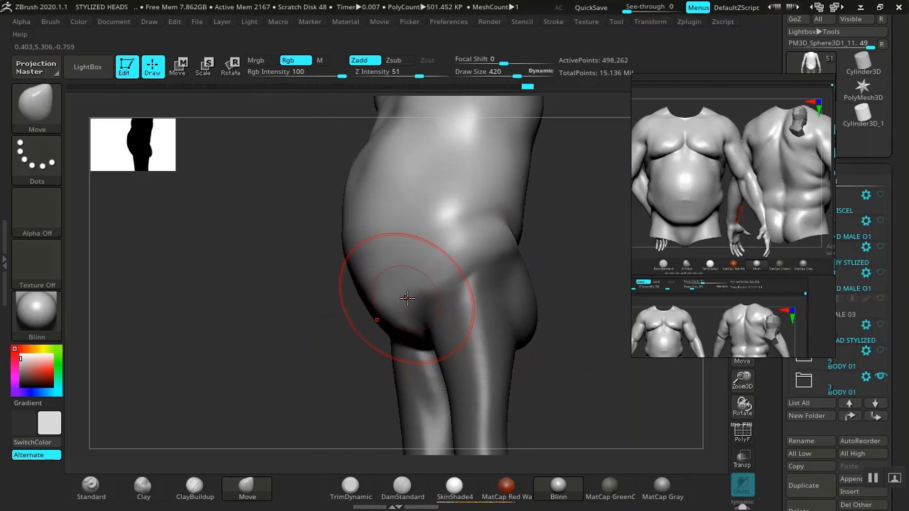
pyautogui.moveTo(387, 304); pyautogui.dragTo(397, 345)
pyautogui.moveTo(499, 325)
pyautogui.mouseDown()
pyautogui.moveTo(497, 275)
pyautogui.moveTo(359, 302)
pyautogui.mouseUp()
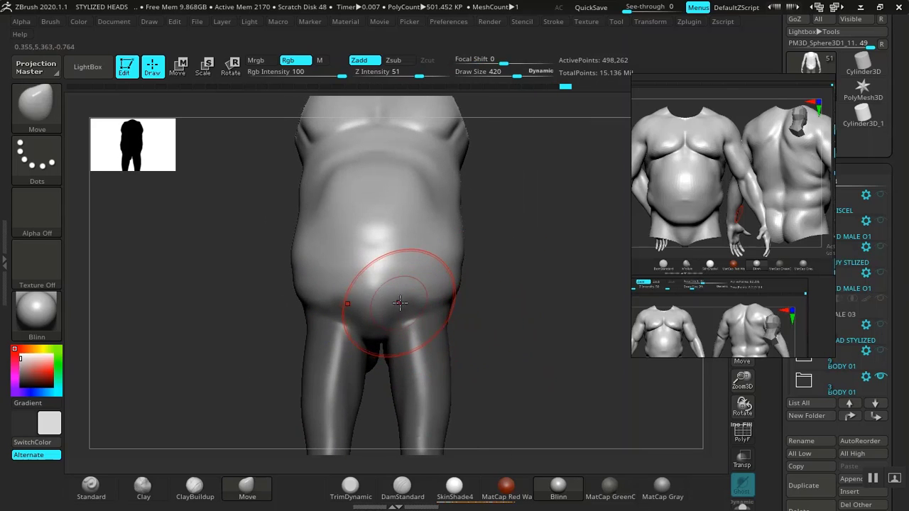
pyautogui.press('ctrl')
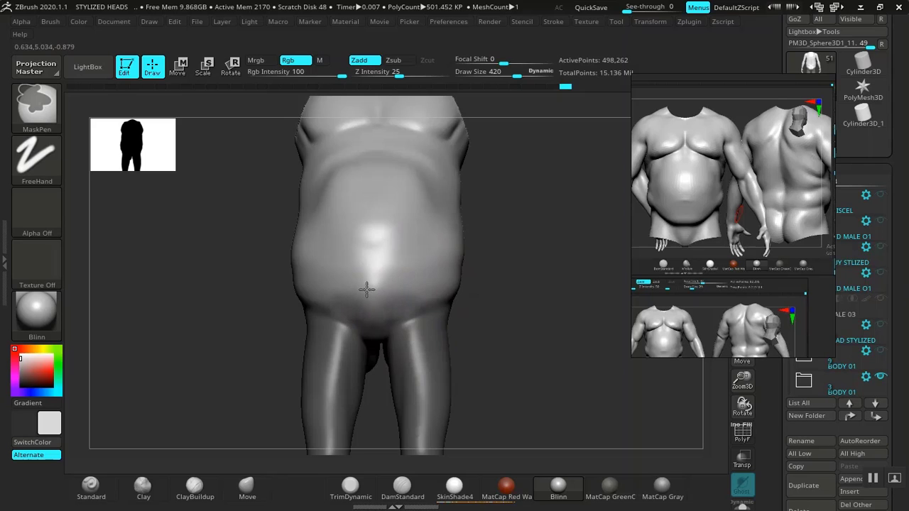
pyautogui.keyDown('shift'); pyautogui.moveTo(511, 358); pyautogui.dragTo(468, 363); pyautogui.keyUp('shift')
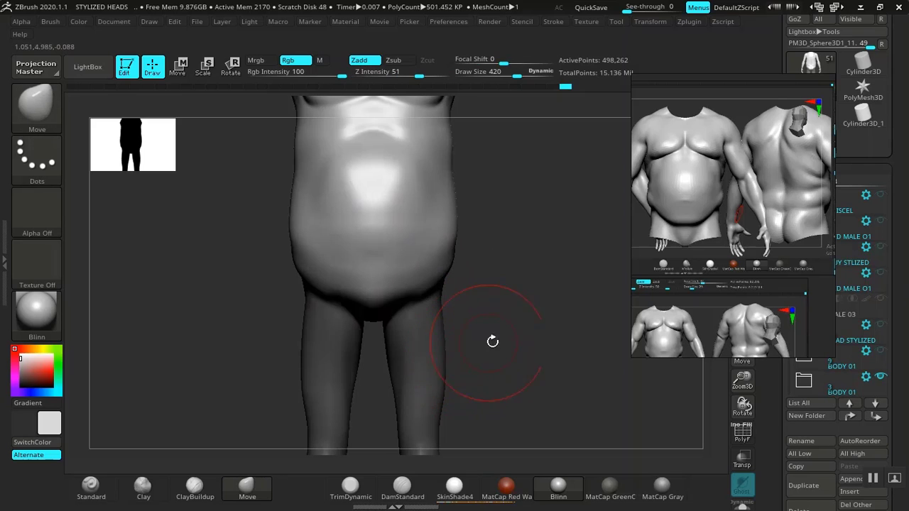
pyautogui.moveTo(526, 336)
pyautogui.mouseDown()
pyautogui.moveTo(557, 335)
pyautogui.moveTo(460, 350)
pyautogui.mouseUp()
# Build up volume along the lower belly fold towards the hip with ClayBuildup at Z Intensity 20 and smooth the strokes.
pyautogui.click(195, 487)
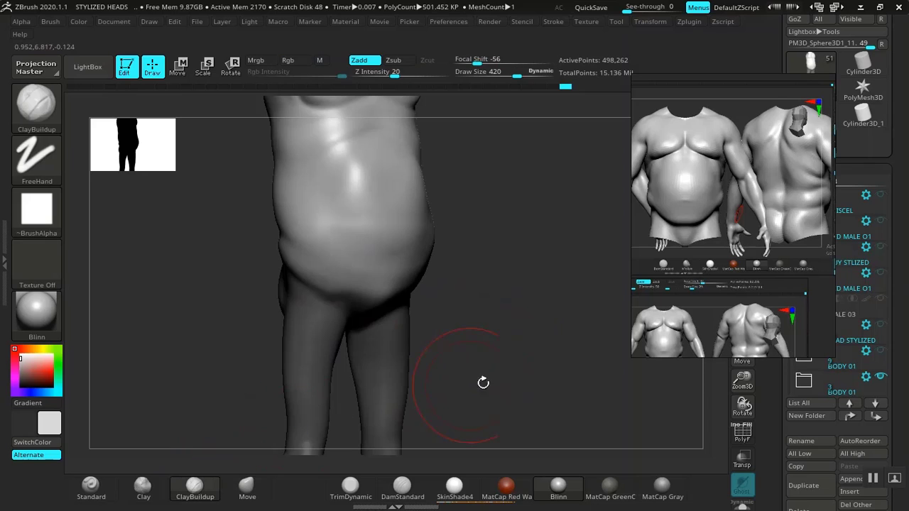
pyautogui.moveTo(483, 381)
pyautogui.mouseDown()
pyautogui.moveTo(487, 348)
pyautogui.moveTo(506, 430)
pyautogui.mouseUp()
pyautogui.moveTo(417, 290)
pyautogui.mouseDown()
pyautogui.moveTo(372, 298)
pyautogui.moveTo(359, 287)
pyautogui.mouseUp()
pyautogui.moveTo(495, 316); pyautogui.dragTo(455, 292)
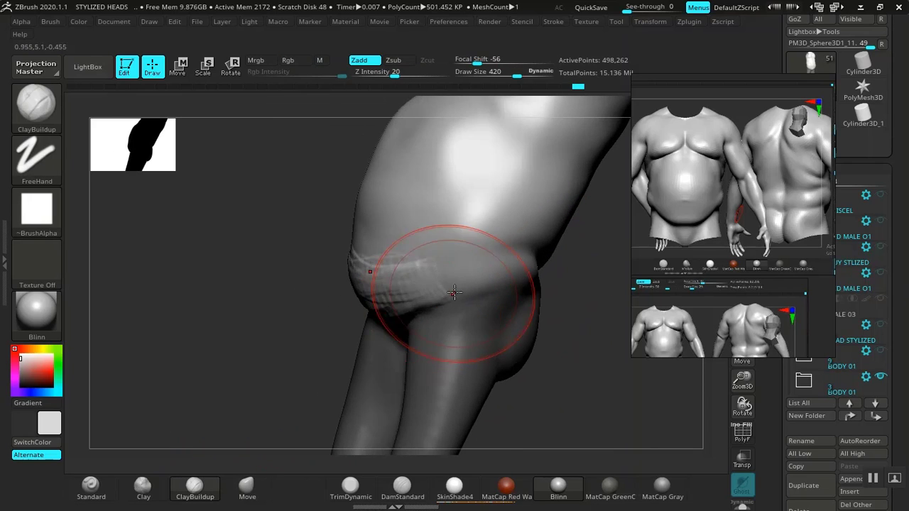
pyautogui.moveTo(398, 297); pyautogui.dragTo(458, 289)
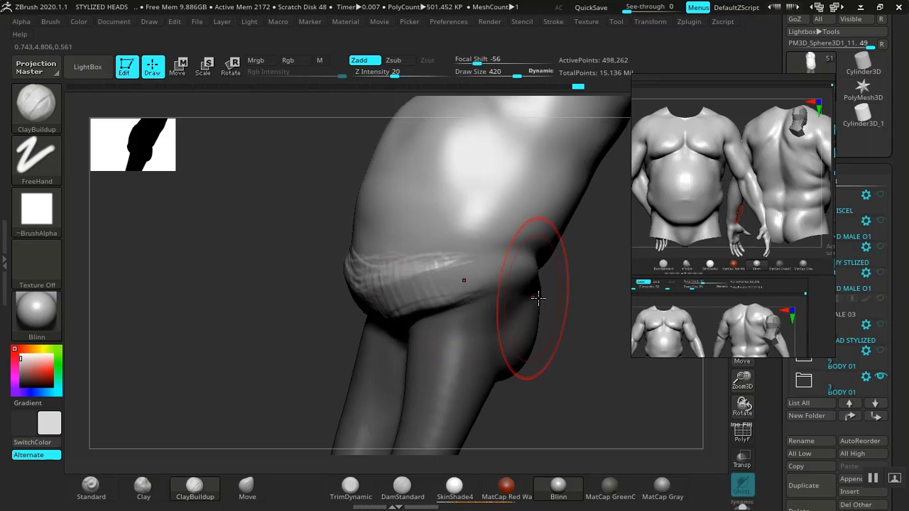
pyautogui.moveTo(566, 284)
pyautogui.mouseDown()
pyautogui.moveTo(584, 242)
pyautogui.moveTo(595, 243)
pyautogui.mouseUp()
pyautogui.moveTo(398, 291); pyautogui.dragTo(346, 315)
pyautogui.press('shift')
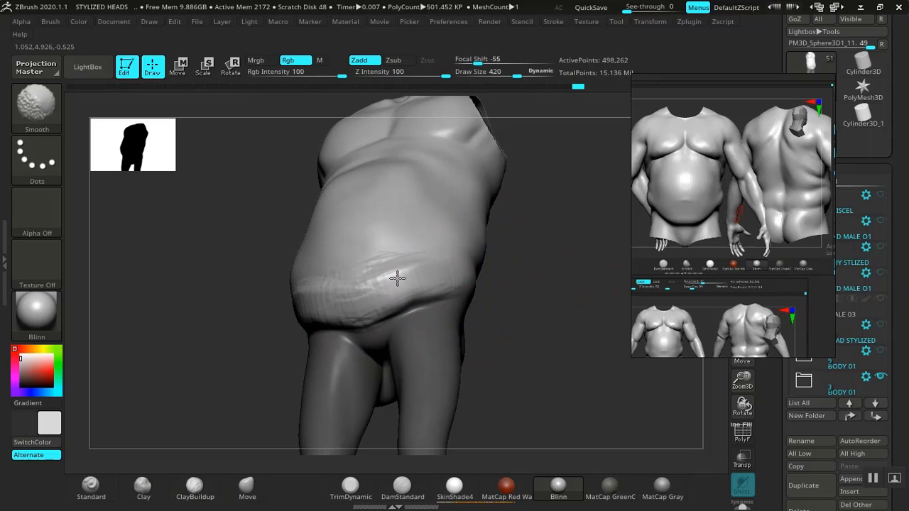
pyautogui.keyDown('shift'); pyautogui.moveTo(321, 287); pyautogui.dragTo(412, 261); pyautogui.keyUp('shift')
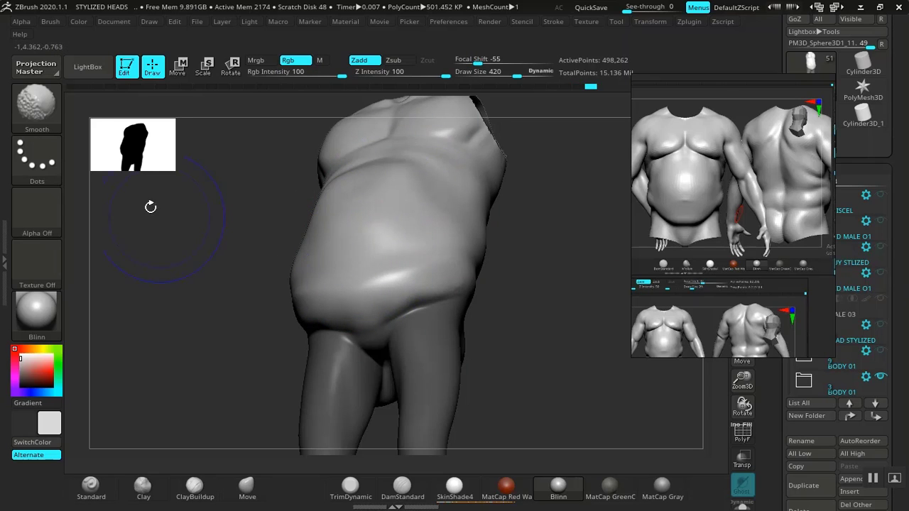
# Load the Smooth Stronger brush from the Smooth folder of the LightBox brush library.
pyautogui.click(87, 67)
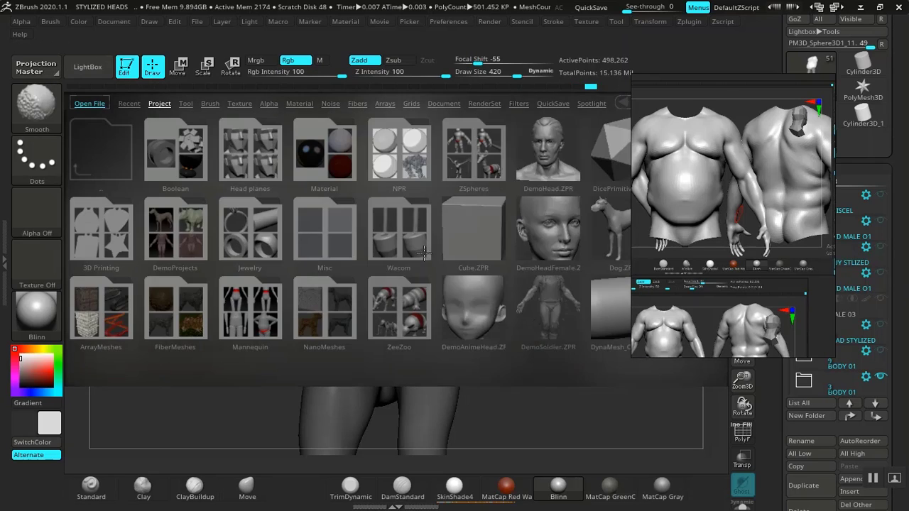
pyautogui.moveTo(467, 291); pyautogui.dragTo(503, 285)
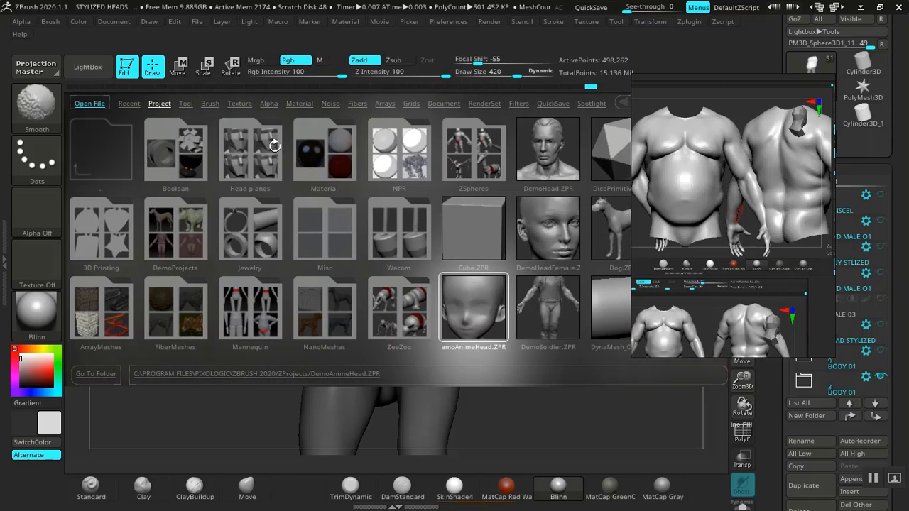
pyautogui.click(210, 104)
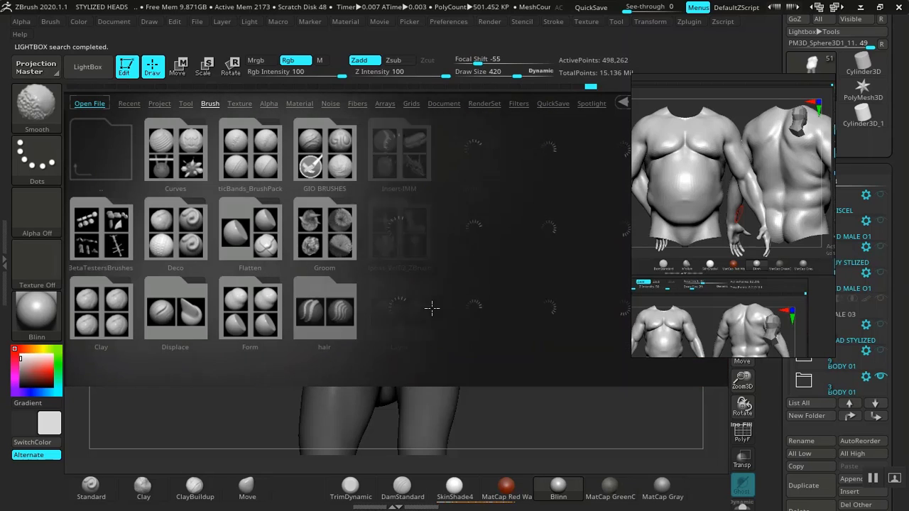
pyautogui.moveTo(492, 306); pyautogui.dragTo(412, 310)
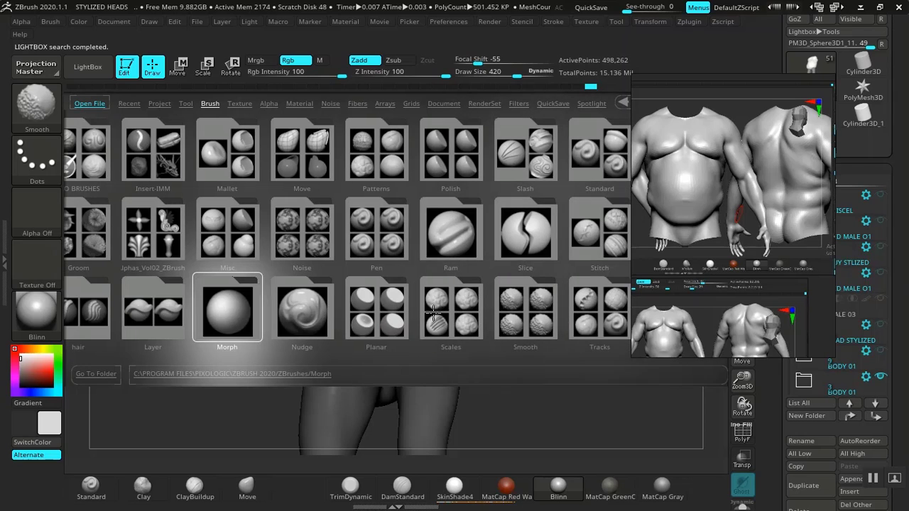
pyautogui.click(501, 319)
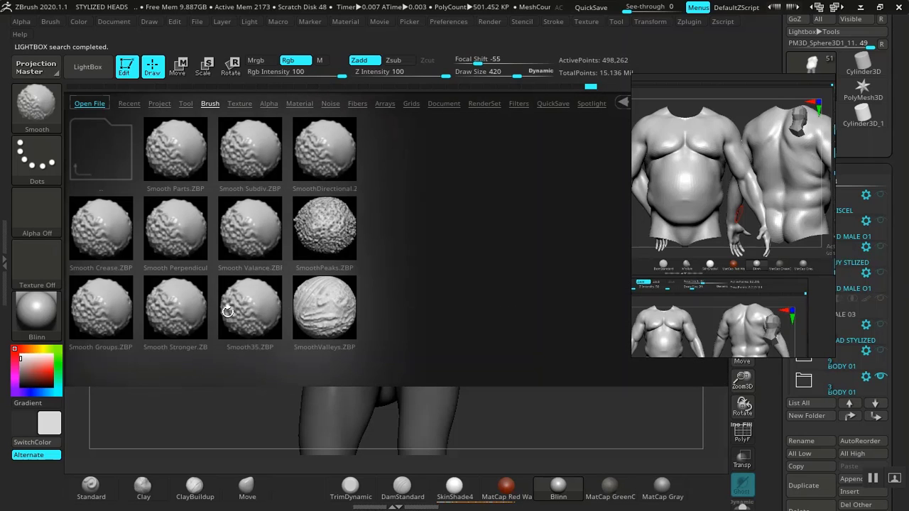
pyautogui.doubleClick(188, 315)
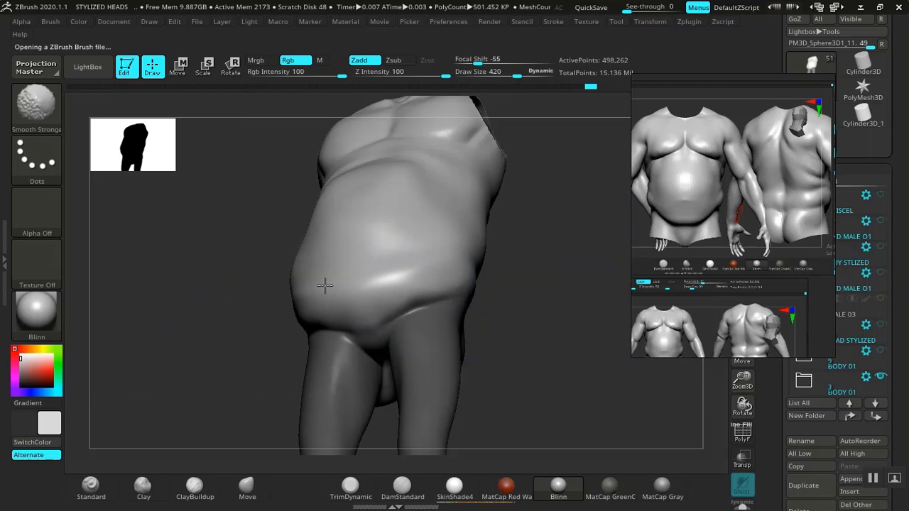
# Carve the crease beneath the overhanging belly, where it meets the thighs, with DamStandard at Z Intensity 33.
pyautogui.click(402, 489)
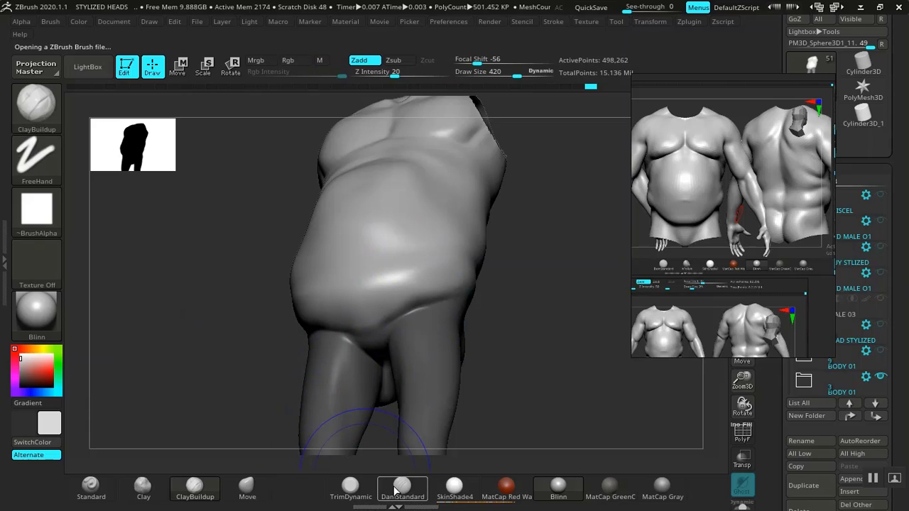
pyautogui.moveTo(493, 362); pyautogui.dragTo(431, 298)
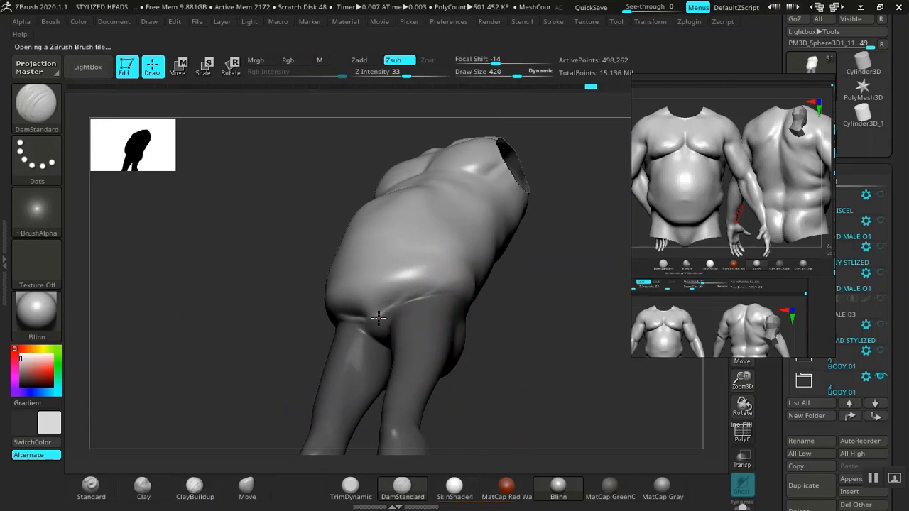
pyautogui.keyDown('shift'); pyautogui.moveTo(378, 318); pyautogui.dragTo(386, 286); pyautogui.keyUp('shift')
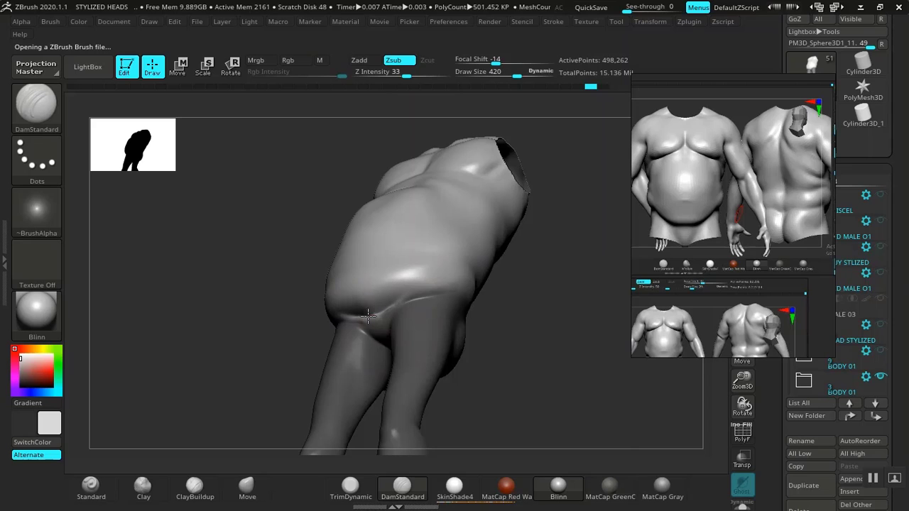
pyautogui.moveTo(494, 312); pyautogui.dragTo(533, 379)
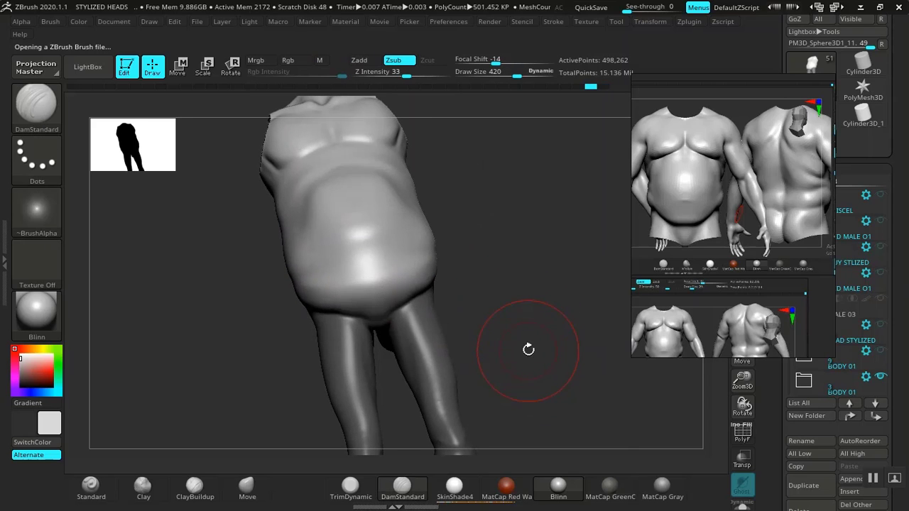
pyautogui.moveTo(527, 348)
pyautogui.mouseDown()
pyautogui.moveTo(505, 355)
pyautogui.moveTo(497, 334)
pyautogui.moveTo(534, 320)
pyautogui.moveTo(542, 365)
pyautogui.moveTo(542, 319)
pyautogui.moveTo(406, 260)
pyautogui.mouseUp()
pyautogui.press('shift')
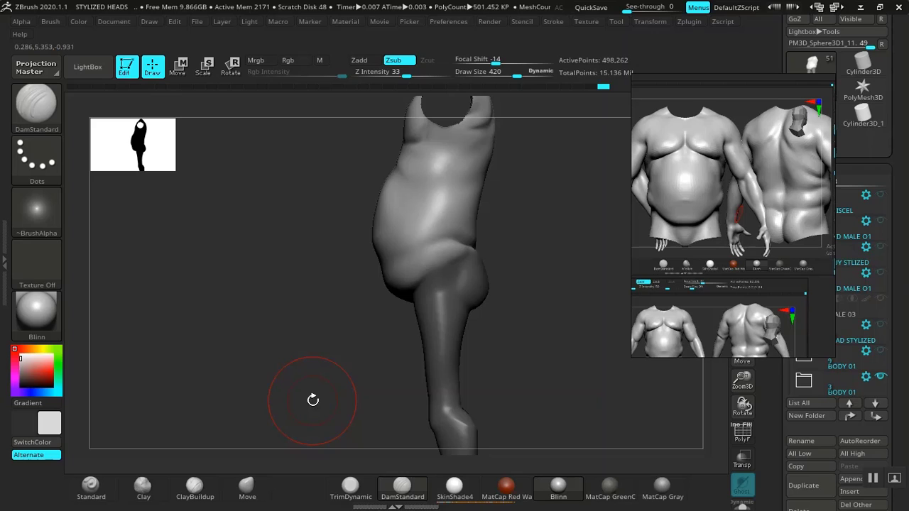
# Adjust the lower belly's profile from the side and front with the Move brush.
pyautogui.click(247, 485)
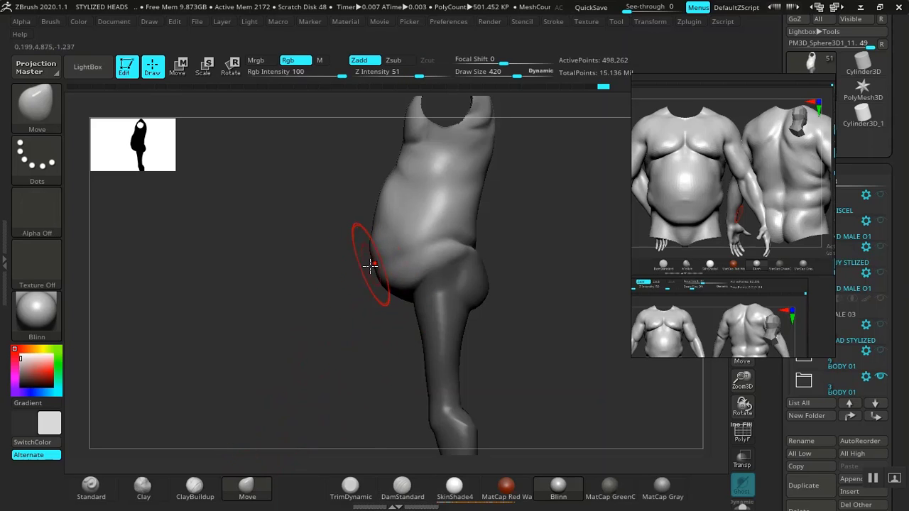
pyautogui.moveTo(371, 265); pyautogui.dragTo(375, 268)
pyautogui.moveTo(348, 334)
pyautogui.mouseDown()
pyautogui.moveTo(400, 339)
pyautogui.moveTo(420, 321)
pyautogui.mouseUp()
pyautogui.moveTo(479, 318)
pyautogui.keyDown('alt'); pyautogui.mouseDown()
pyautogui.moveTo(505, 321)
pyautogui.moveTo(491, 324)
pyautogui.moveTo(390, 249)
pyautogui.moveTo(369, 254)
pyautogui.mouseUp(); pyautogui.keyUp('alt')
pyautogui.keyDown('alt'); pyautogui.moveTo(492, 296); pyautogui.dragTo(520, 400); pyautogui.keyUp('alt')
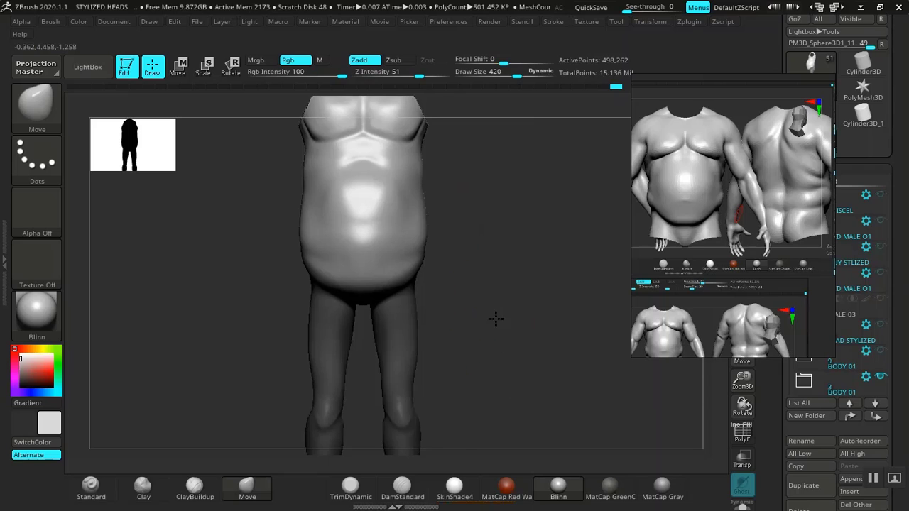
pyautogui.moveTo(495, 319)
pyautogui.keyDown('alt'); pyautogui.mouseDown()
pyautogui.moveTo(354, 286)
pyautogui.moveTo(251, 398)
pyautogui.moveTo(359, 296)
pyautogui.mouseUp(); pyautogui.keyUp('alt')
# Reshape the upper belly and waist below the chest with the Move brush.
pyautogui.keyDown('shift'); pyautogui.moveTo(365, 242); pyautogui.dragTo(364, 279); pyautogui.keyUp('shift')
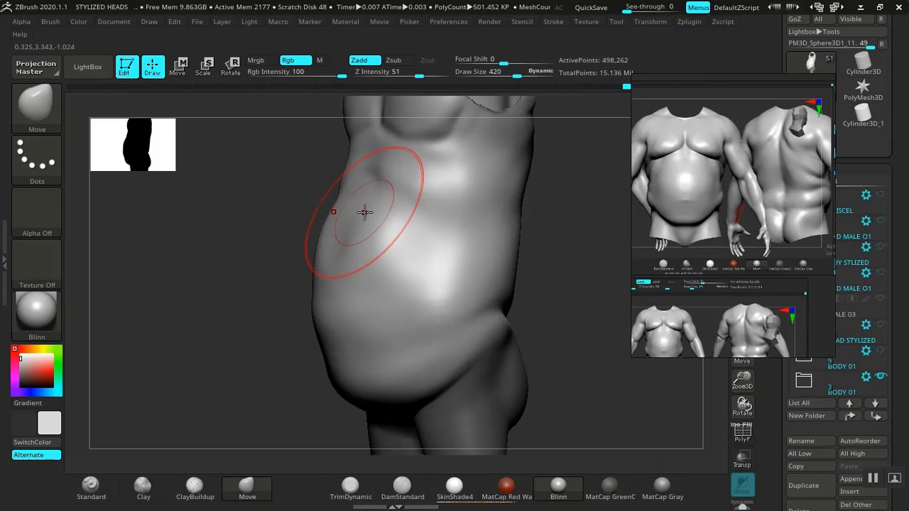
pyautogui.moveTo(566, 250); pyautogui.dragTo(579, 247)
pyautogui.moveTo(513, 249)
pyautogui.keyDown('alt'); pyautogui.mouseDown()
pyautogui.moveTo(517, 311)
pyautogui.moveTo(544, 338)
pyautogui.moveTo(505, 328)
pyautogui.mouseUp(); pyautogui.keyUp('alt')
pyautogui.moveTo(510, 279)
pyautogui.mouseDown()
pyautogui.moveTo(533, 298)
pyautogui.moveTo(487, 257)
pyautogui.mouseUp()
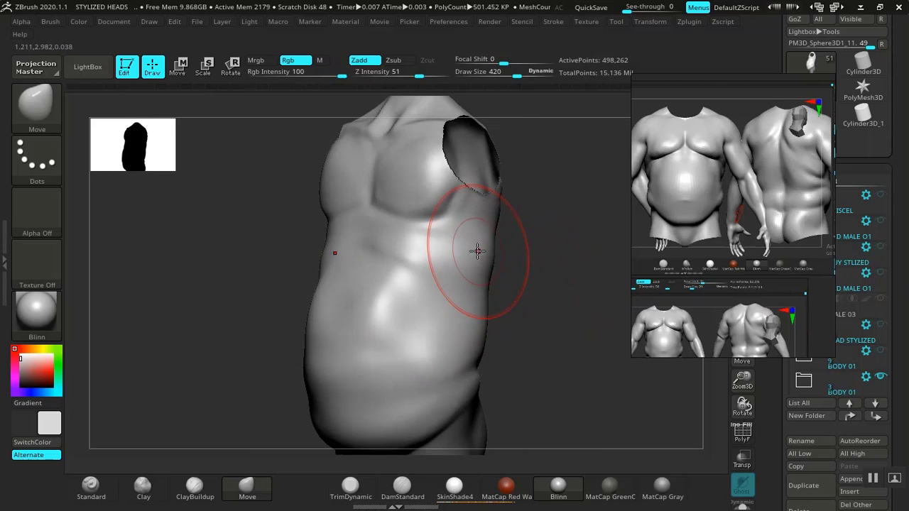
pyautogui.moveTo(513, 256)
pyautogui.keyDown('shift'); pyautogui.mouseDown()
pyautogui.moveTo(532, 263)
pyautogui.moveTo(528, 299)
pyautogui.mouseUp(); pyautogui.keyUp('shift')
pyautogui.moveTo(521, 329)
pyautogui.keyDown('alt'); pyautogui.mouseDown()
pyautogui.moveTo(527, 291)
pyautogui.moveTo(464, 303)
pyautogui.moveTo(265, 459)
pyautogui.mouseUp(); pyautogui.keyUp('alt')
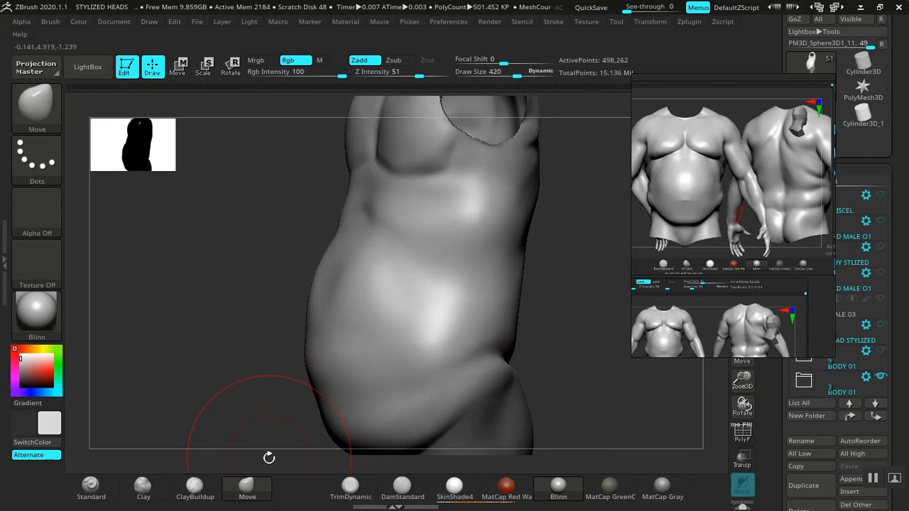
# Add mass to the side of the ribcage below the armpit with ClayBuildup and blend it with Smooth Stronger.
pyautogui.press('b')
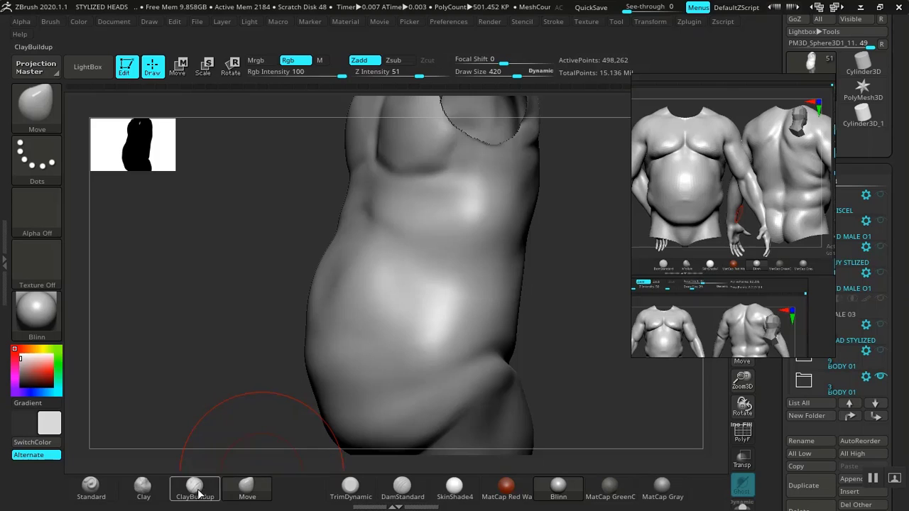
pyautogui.click(198, 493)
pyautogui.moveTo(560, 313)
pyautogui.mouseDown()
pyautogui.moveTo(490, 353)
pyautogui.moveTo(491, 380)
pyautogui.mouseUp()
pyautogui.moveTo(356, 268); pyautogui.dragTo(373, 252)
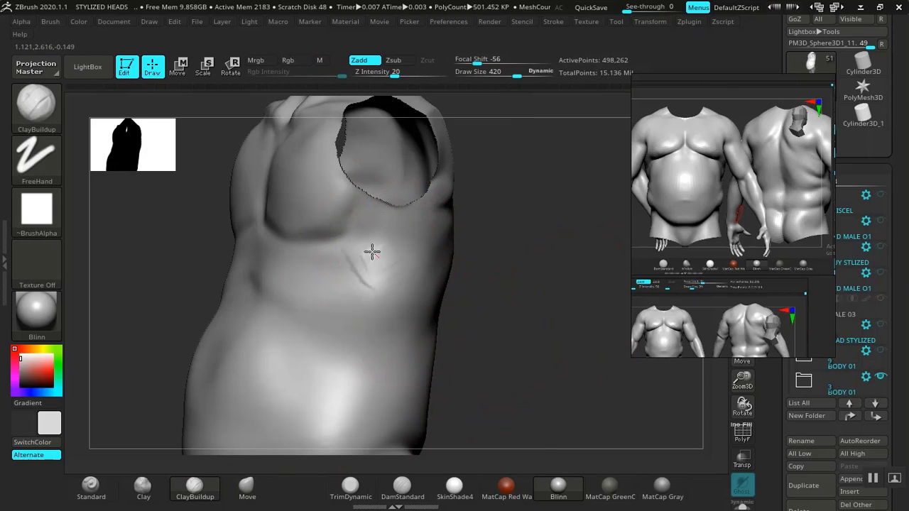
pyautogui.moveTo(425, 292); pyautogui.dragTo(400, 302)
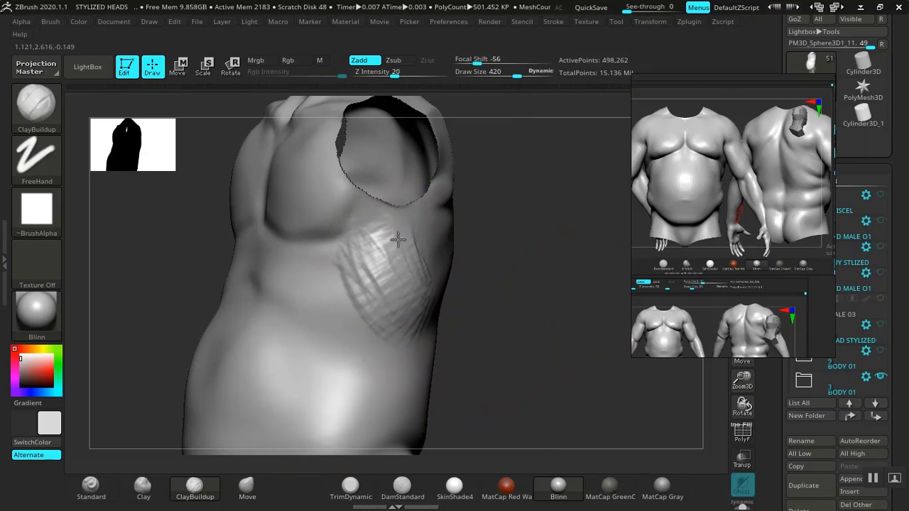
pyautogui.moveTo(375, 258); pyautogui.dragTo(401, 287)
pyautogui.moveTo(486, 326)
pyautogui.keyDown('shift'); pyautogui.mouseDown()
pyautogui.moveTo(532, 329)
pyautogui.moveTo(503, 311)
pyautogui.moveTo(524, 321)
pyautogui.moveTo(467, 339)
pyautogui.moveTo(504, 286)
pyautogui.mouseUp(); pyautogui.keyUp('shift')
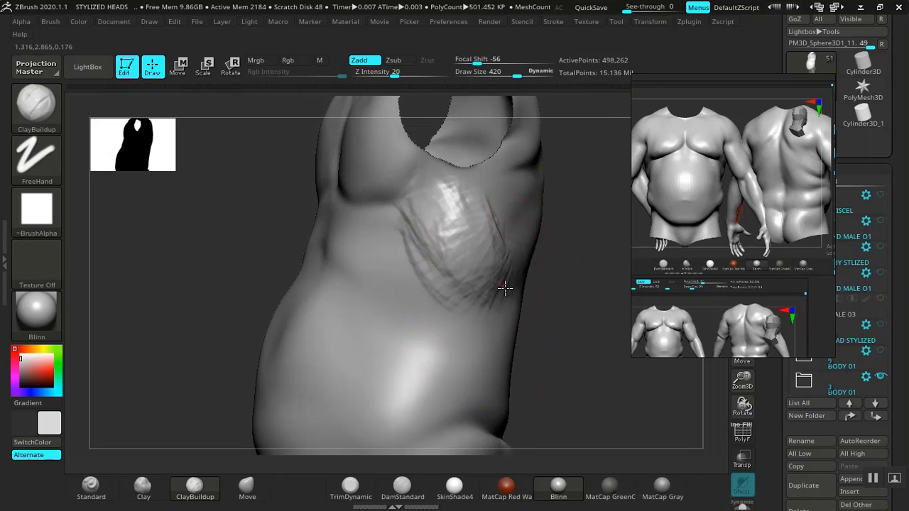
pyautogui.moveTo(445, 275); pyautogui.dragTo(494, 240)
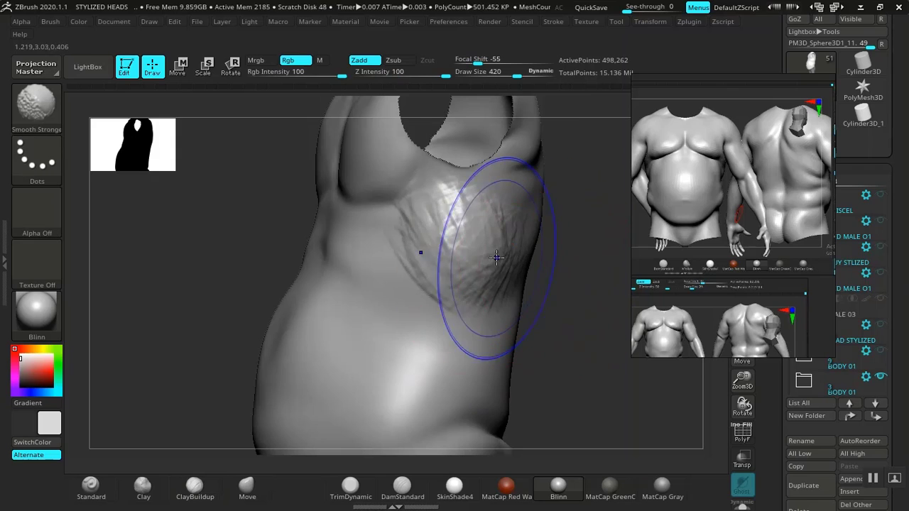
pyautogui.keyDown('shift'); pyautogui.moveTo(491, 280); pyautogui.dragTo(429, 258); pyautogui.keyUp('shift')
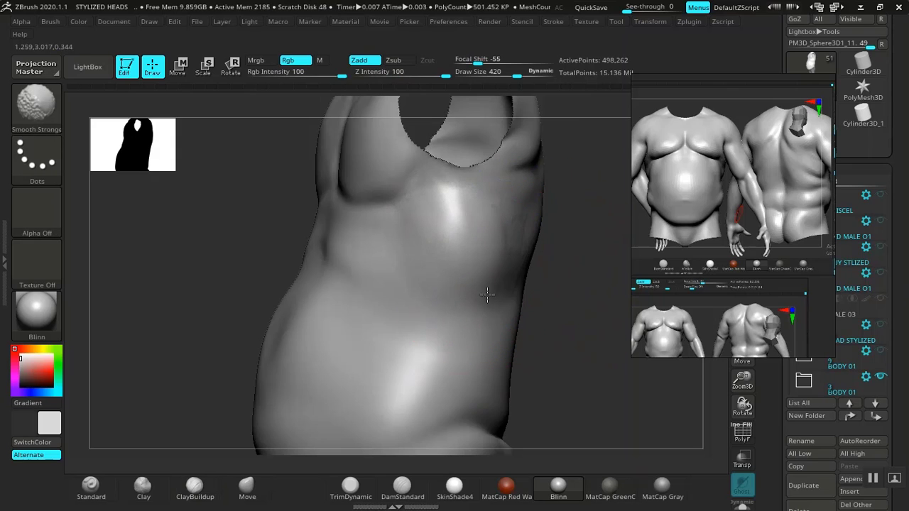
# Build up fat folds across the mid back and beside the spine with ClayBuildup, then smooth them with Smooth Stronger.
pyautogui.keyDown('shift'); pyautogui.moveTo(585, 308); pyautogui.dragTo(499, 315); pyautogui.keyUp('shift')
pyautogui.keyDown('alt'); pyautogui.moveTo(430, 321); pyautogui.dragTo(214, 361); pyautogui.keyUp('alt')
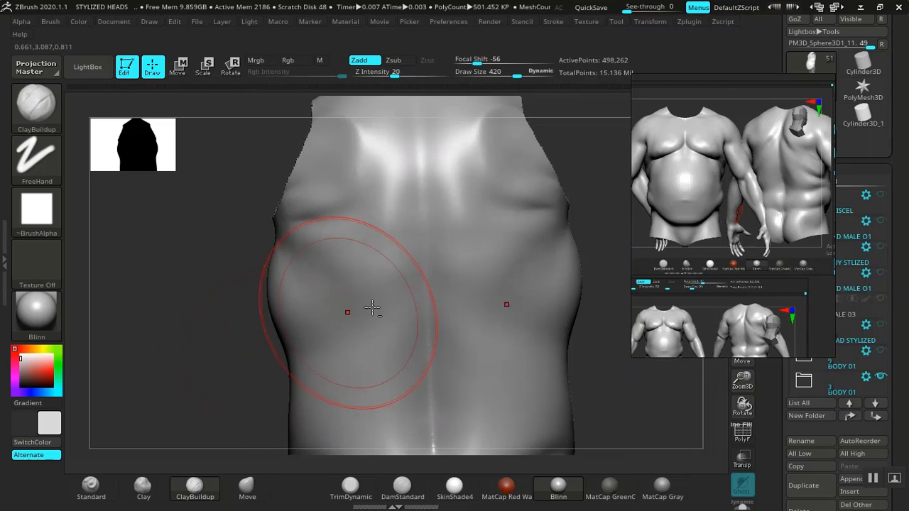
pyautogui.moveTo(610, 260); pyautogui.dragTo(421, 292)
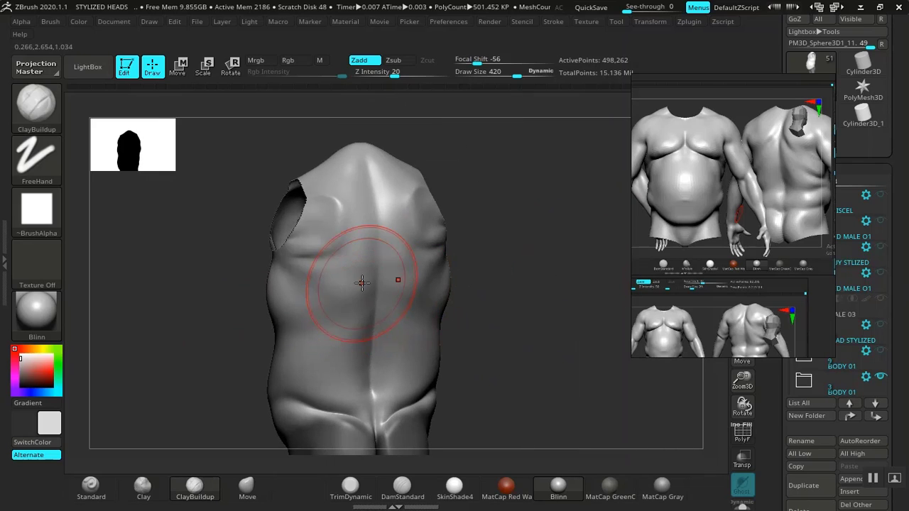
pyautogui.moveTo(330, 315); pyautogui.dragTo(329, 307)
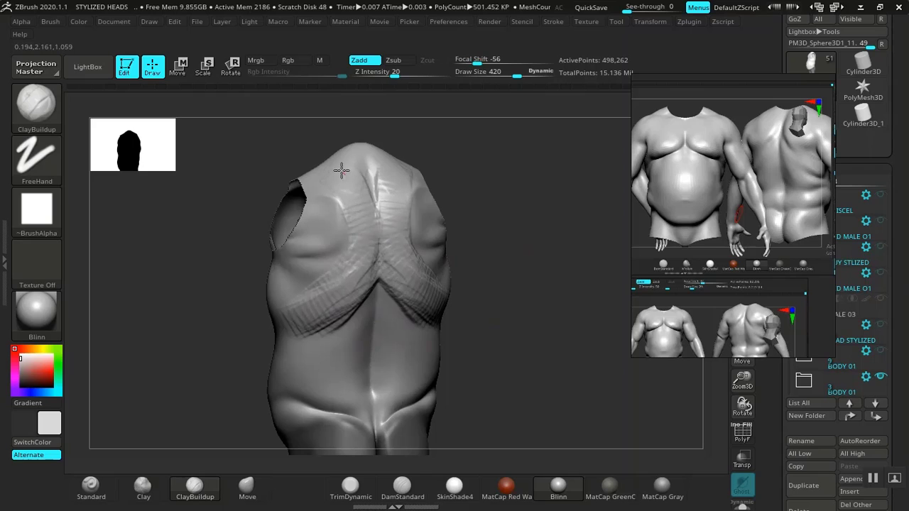
pyautogui.moveTo(350, 172)
pyautogui.mouseDown()
pyautogui.moveTo(331, 197)
pyautogui.moveTo(348, 242)
pyautogui.moveTo(341, 284)
pyautogui.moveTo(305, 324)
pyautogui.moveTo(355, 294)
pyautogui.moveTo(323, 321)
pyautogui.mouseUp()
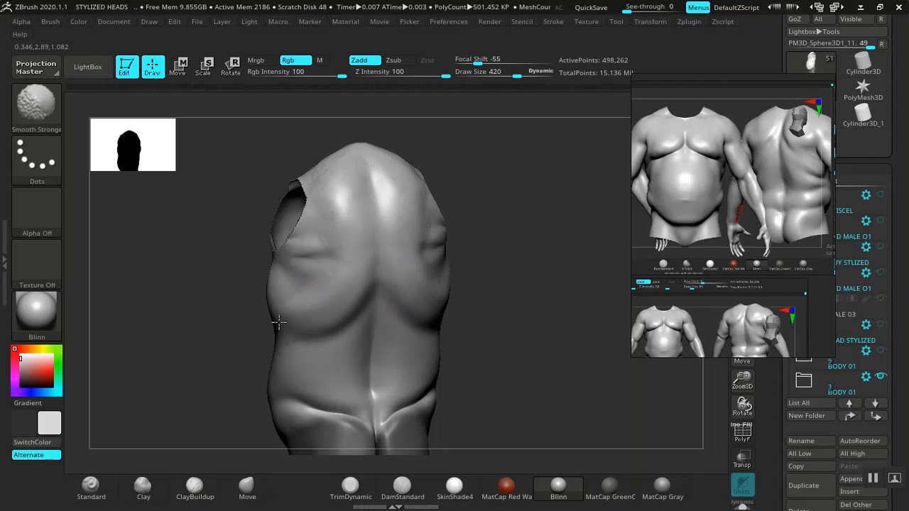
# Smooth the fat fold along the lower side of the back with Smooth Stronger.
pyautogui.keyDown('shift'); pyautogui.moveTo(279, 322); pyautogui.dragTo(314, 296); pyautogui.keyUp('shift')
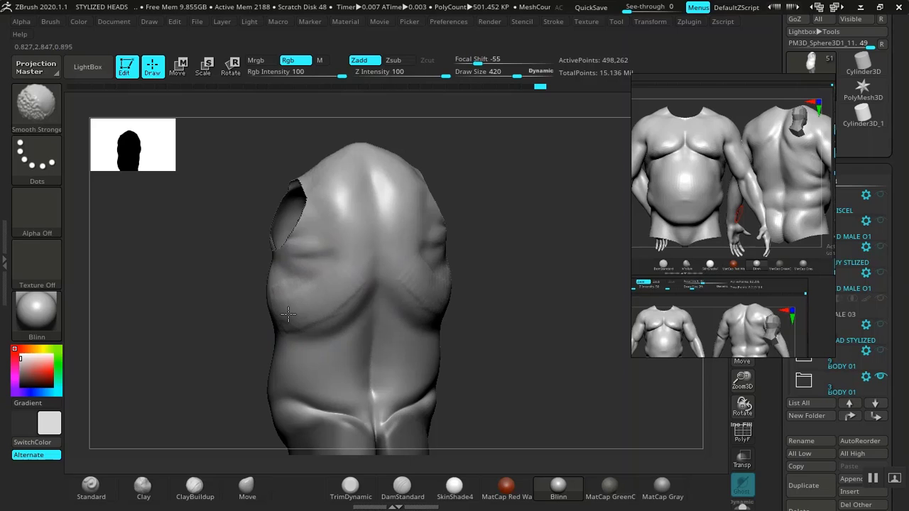
pyautogui.moveTo(457, 312)
pyautogui.mouseDown()
pyautogui.moveTo(501, 345)
pyautogui.moveTo(471, 353)
pyautogui.moveTo(541, 268)
pyautogui.moveTo(443, 294)
pyautogui.moveTo(521, 329)
pyautogui.moveTo(497, 288)
pyautogui.moveTo(497, 231)
pyautogui.mouseUp()
pyautogui.keyDown('alt'); pyautogui.moveTo(495, 315); pyautogui.dragTo(518, 372); pyautogui.keyUp('alt')
pyautogui.moveTo(511, 335); pyautogui.dragTo(583, 304)
# Invert the mask to protect the torso instead of the legs, and unhide the arms.
pyautogui.keyDown('ctrl'); pyautogui.click(509, 337); pyautogui.keyUp('ctrl')
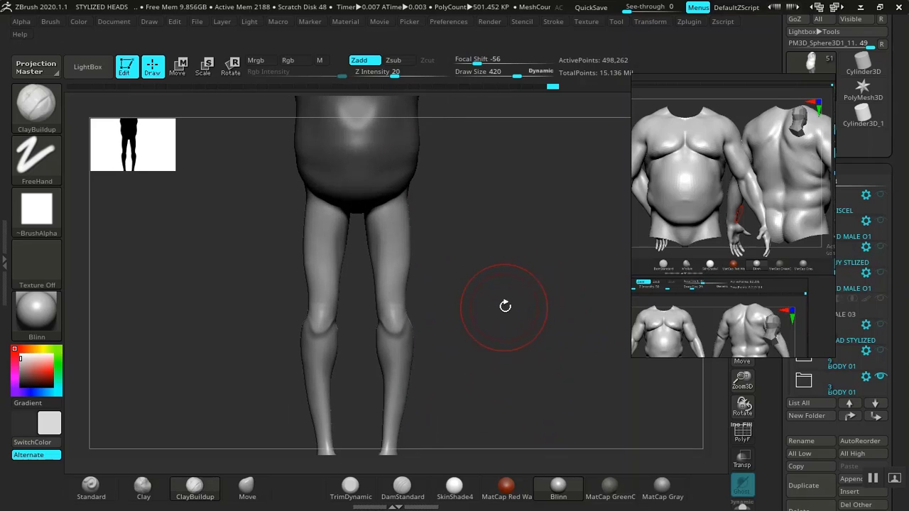
pyautogui.moveTo(505, 307); pyautogui.dragTo(571, 334)
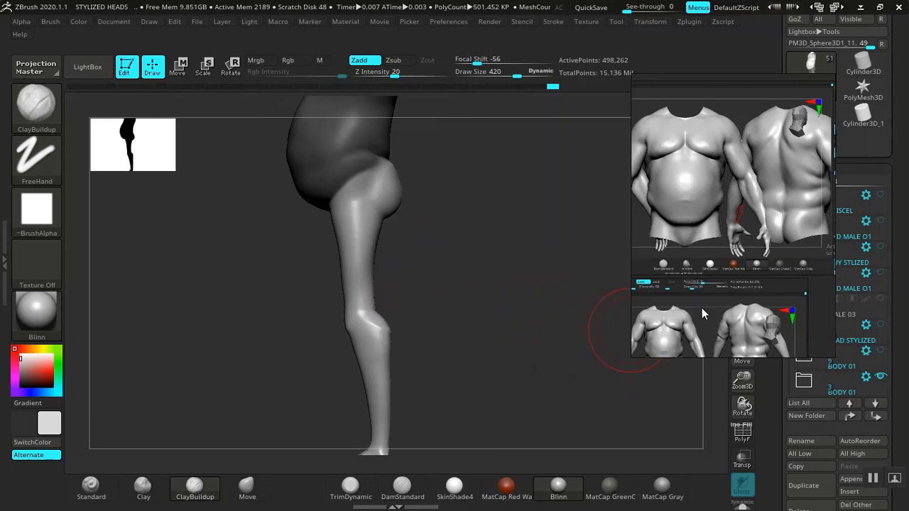
pyautogui.moveTo(701, 313); pyautogui.dragTo(696, 155)
pyautogui.keyDown('shift'); pyautogui.moveTo(556, 310); pyautogui.dragTo(548, 311); pyautogui.keyUp('shift')
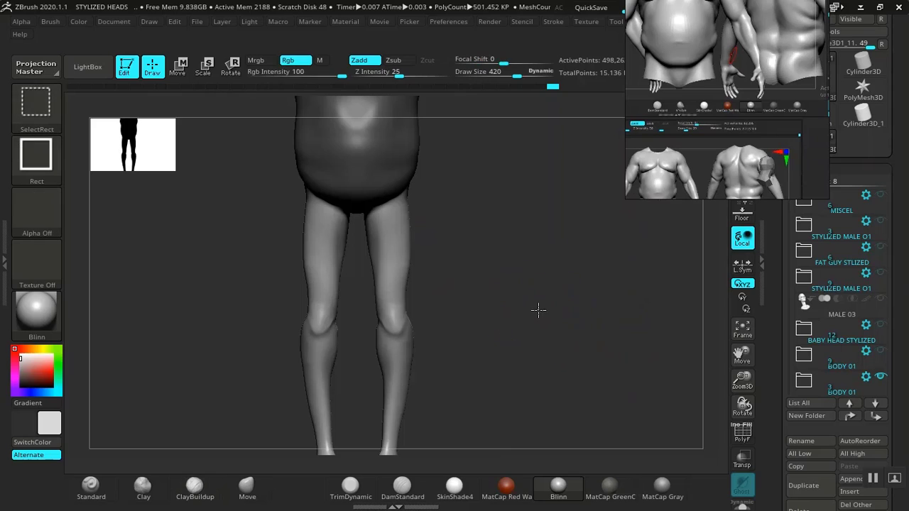
pyautogui.keyDown('ctrl'); pyautogui.keyDown('shift'); pyautogui.click(538, 310); pyautogui.keyUp('shift'); pyautogui.keyUp('ctrl')
pyautogui.moveTo(556, 344)
pyautogui.keyDown('alt'); pyautogui.mouseDown()
pyautogui.moveTo(533, 306)
pyautogui.moveTo(532, 396)
pyautogui.moveTo(547, 335)
pyautogui.moveTo(561, 334)
pyautogui.moveTo(548, 305)
pyautogui.moveTo(555, 323)
pyautogui.mouseUp(); pyautogui.keyUp('alt')
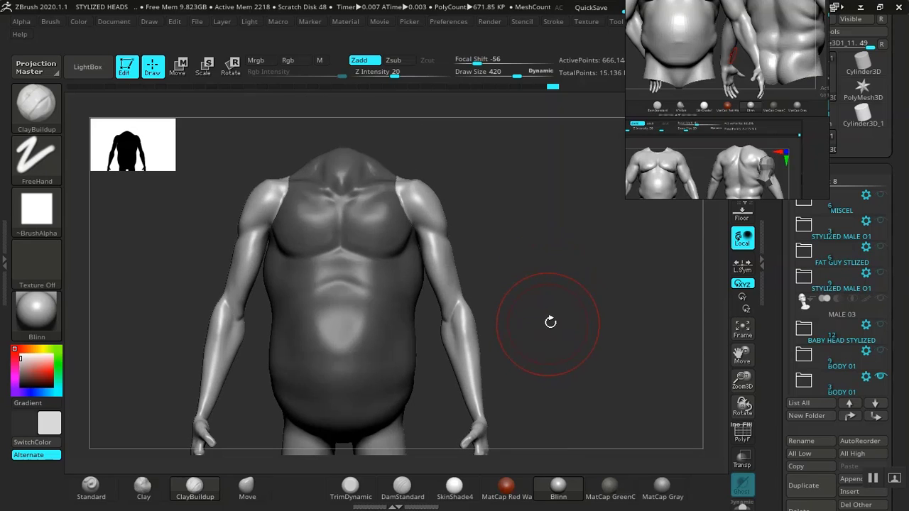
# Isolate the arms, mask them, and show the whole body again.
pyautogui.moveTo(743, 116); pyautogui.dragTo(746, 206)
pyautogui.moveTo(511, 304)
pyautogui.mouseDown()
pyautogui.moveTo(386, 304)
pyautogui.moveTo(518, 303)
pyautogui.moveTo(517, 284)
pyautogui.moveTo(521, 319)
pyautogui.moveTo(525, 239)
pyautogui.moveTo(528, 270)
pyautogui.moveTo(520, 229)
pyautogui.moveTo(493, 272)
pyautogui.moveTo(519, 266)
pyautogui.moveTo(511, 267)
pyautogui.mouseUp()
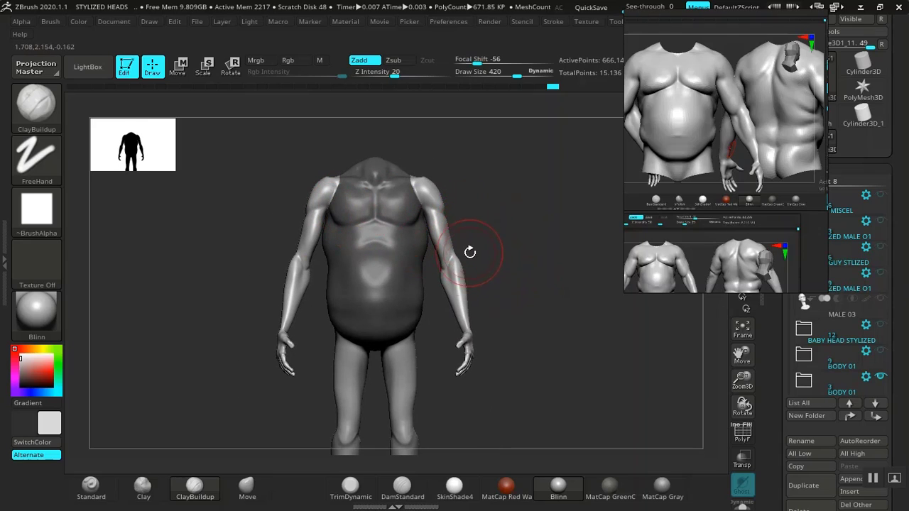
pyautogui.moveTo(529, 286)
pyautogui.keyDown('alt'); pyautogui.mouseDown()
pyautogui.moveTo(527, 322)
pyautogui.moveTo(528, 286)
pyautogui.mouseUp(); pyautogui.keyUp('alt')
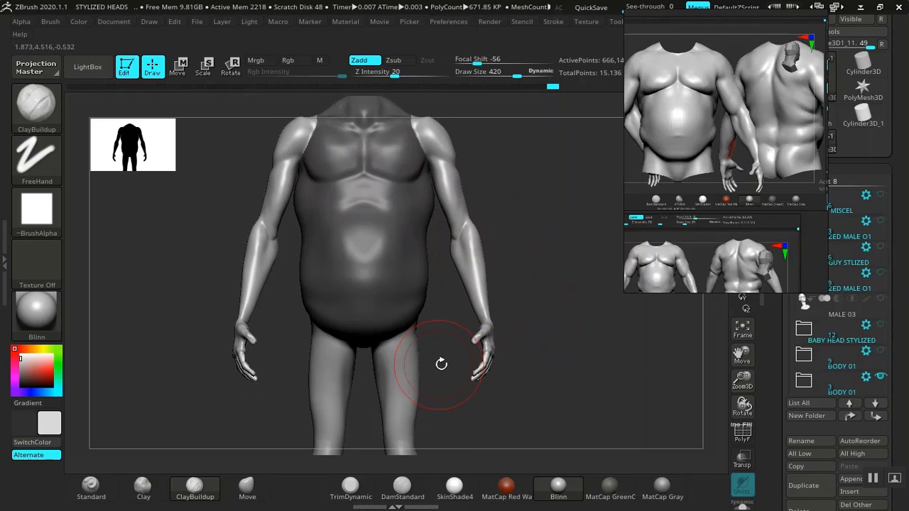
pyautogui.keyDown('alt'); pyautogui.moveTo(582, 279); pyautogui.dragTo(539, 311); pyautogui.keyUp('alt')
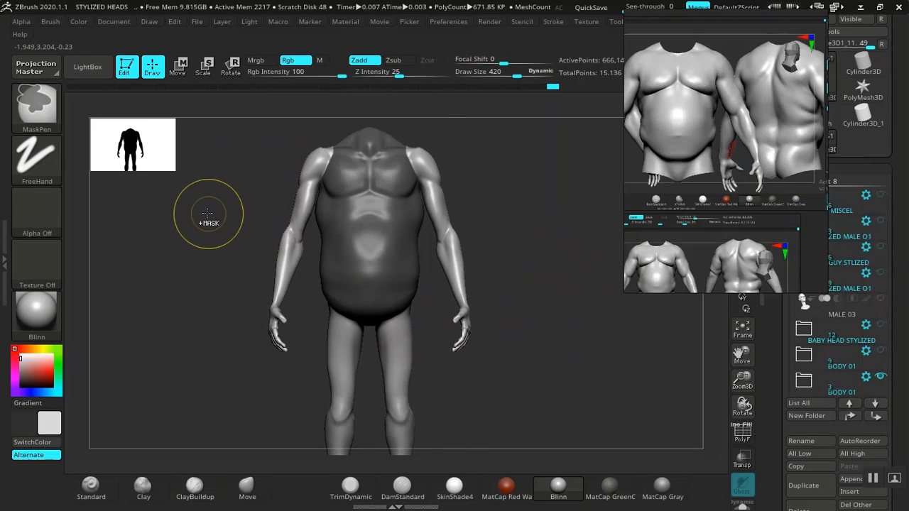
pyautogui.keyDown('ctrl'); pyautogui.moveTo(203, 207); pyautogui.dragTo(277, 377); pyautogui.keyUp('ctrl')
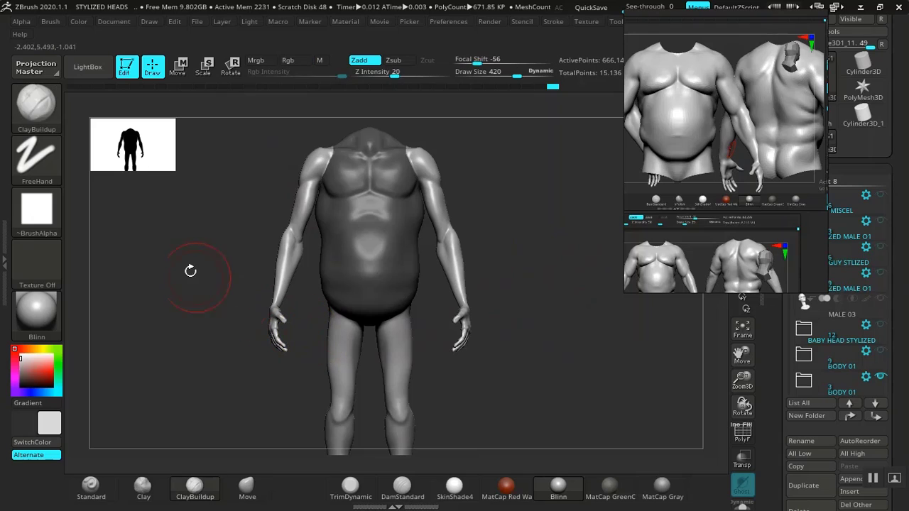
pyautogui.keyDown('ctrl'); pyautogui.keyDown('shift'); pyautogui.click(284, 239); pyautogui.keyUp('shift'); pyautogui.keyUp('ctrl')
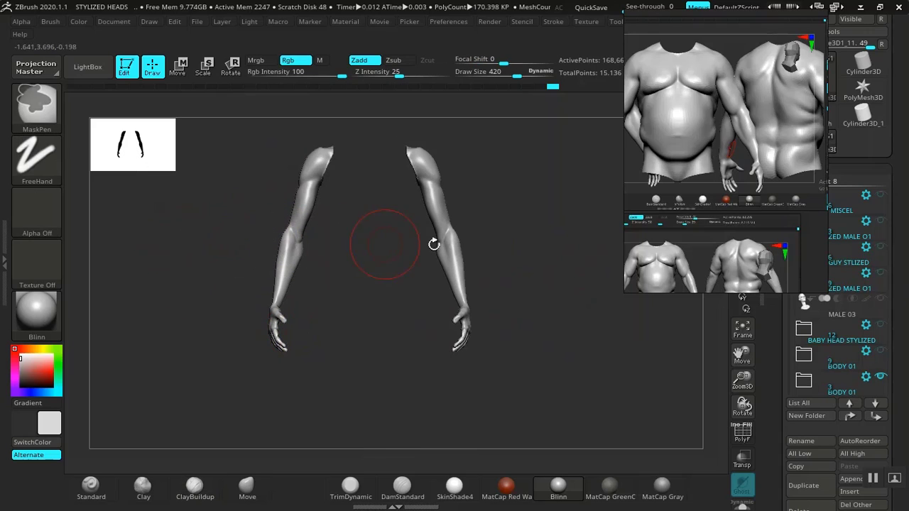
pyautogui.keyDown('ctrl'); pyautogui.keyDown('shift'); pyautogui.click(546, 253); pyautogui.keyUp('shift'); pyautogui.keyUp('ctrl')
pyautogui.keyDown('alt'); pyautogui.moveTo(534, 248); pyautogui.dragTo(550, 309); pyautogui.keyUp('alt')
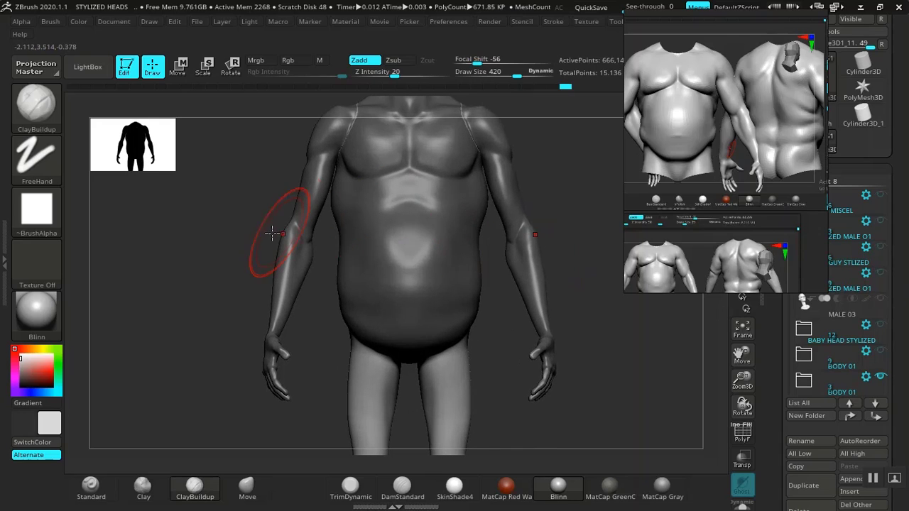
# Invert the mask to leave the torso and arms editable with only the legs masked.
pyautogui.keyDown('alt'); pyautogui.moveTo(229, 231); pyautogui.dragTo(223, 276); pyautogui.keyUp('alt')
pyautogui.moveTo(238, 165)
pyautogui.keyDown('ctrl'); pyautogui.mouseDown()
pyautogui.moveTo(359, 300)
pyautogui.moveTo(519, 328)
pyautogui.moveTo(537, 355)
pyautogui.mouseUp(); pyautogui.keyUp('ctrl')
pyautogui.keyDown('alt'); pyautogui.moveTo(563, 316); pyautogui.dragTo(510, 321); pyautogui.keyUp('alt')
pyautogui.moveTo(511, 320)
pyautogui.mouseDown()
pyautogui.moveTo(398, 321)
pyautogui.moveTo(469, 349)
pyautogui.moveTo(452, 245)
pyautogui.moveTo(462, 332)
pyautogui.moveTo(493, 320)
pyautogui.mouseUp()
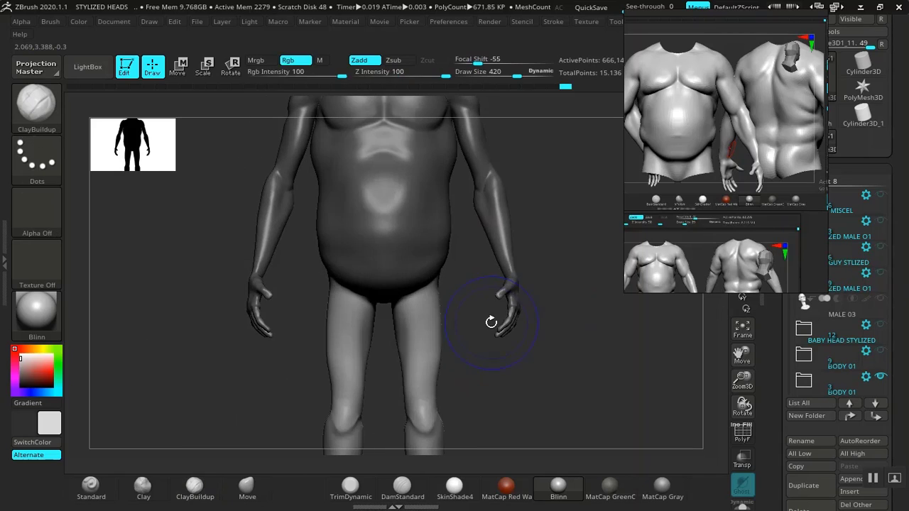
pyautogui.moveTo(558, 319)
pyautogui.mouseDown()
pyautogui.moveTo(432, 306)
pyautogui.moveTo(654, 348)
pyautogui.mouseUp()
pyautogui.keyDown('alt'); pyautogui.moveTo(601, 363); pyautogui.dragTo(542, 265); pyautogui.keyUp('alt')
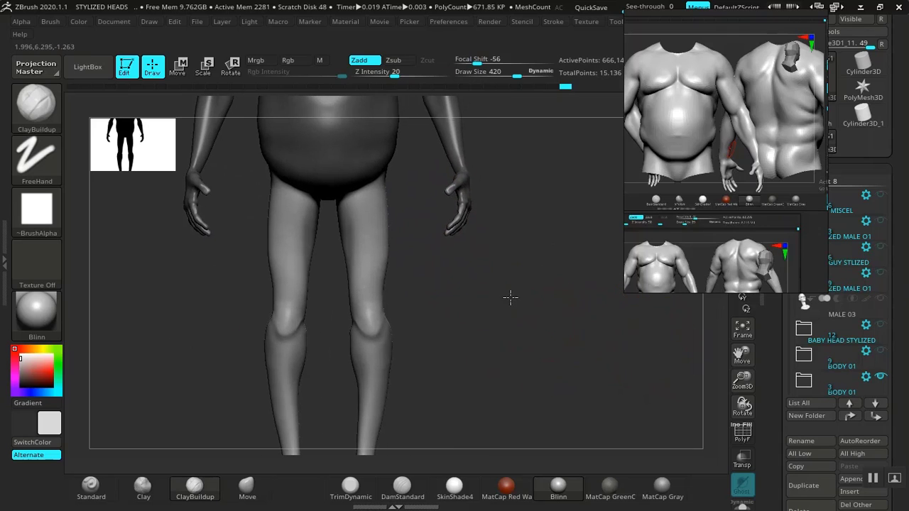
pyautogui.keyDown('alt'); pyautogui.moveTo(511, 298); pyautogui.dragTo(474, 260); pyautogui.keyUp('alt')
pyautogui.keyDown('alt'); pyautogui.moveTo(462, 189); pyautogui.dragTo(462, 252); pyautogui.keyUp('alt')
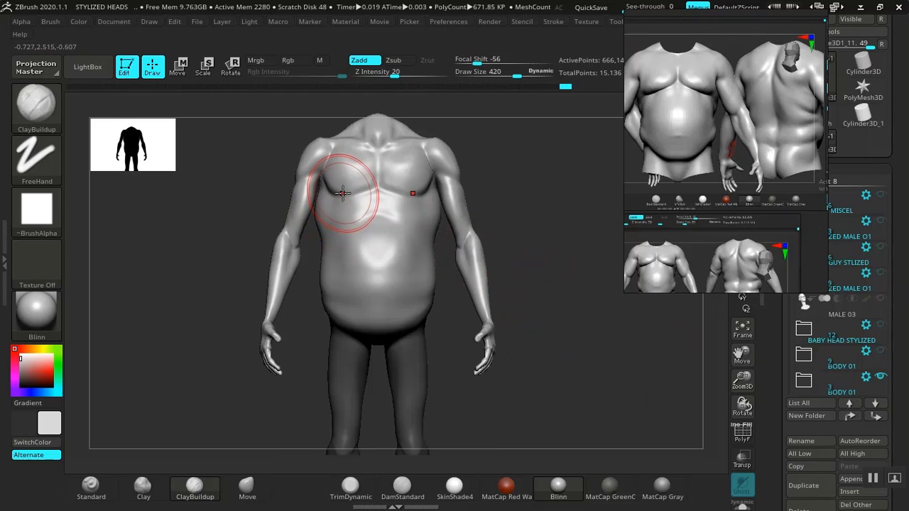
# Reshape the chest with the Move brush, then build up the lower pectorals with ClayBuildup and smooth them.
pyautogui.click(247, 486)
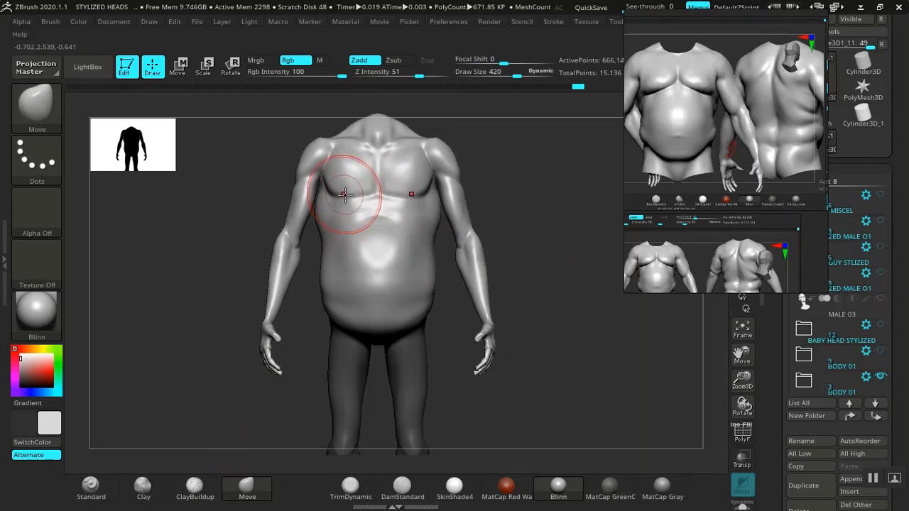
pyautogui.moveTo(530, 268)
pyautogui.mouseDown()
pyautogui.moveTo(532, 250)
pyautogui.moveTo(534, 284)
pyautogui.moveTo(548, 294)
pyautogui.moveTo(534, 233)
pyautogui.moveTo(517, 235)
pyautogui.moveTo(523, 264)
pyautogui.moveTo(559, 298)
pyautogui.moveTo(523, 297)
pyautogui.mouseUp()
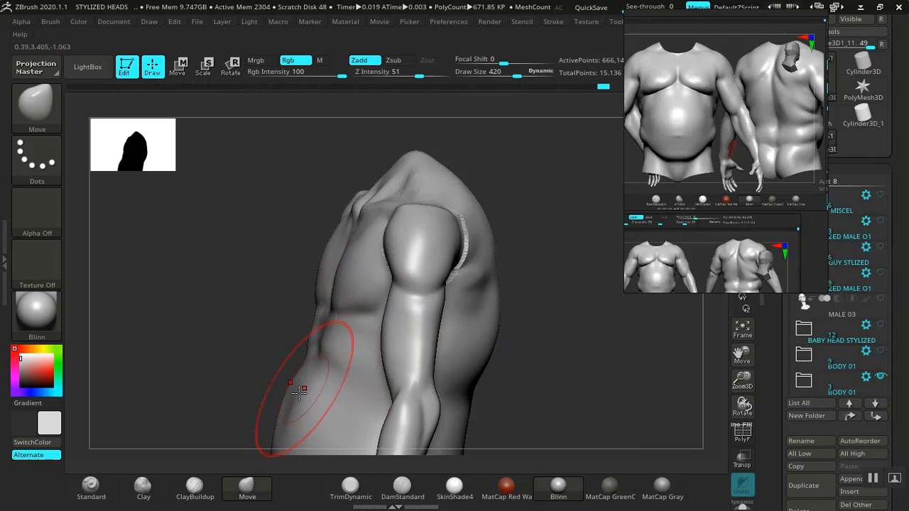
pyautogui.click(194, 487)
pyautogui.moveTo(512, 370); pyautogui.dragTo(573, 345)
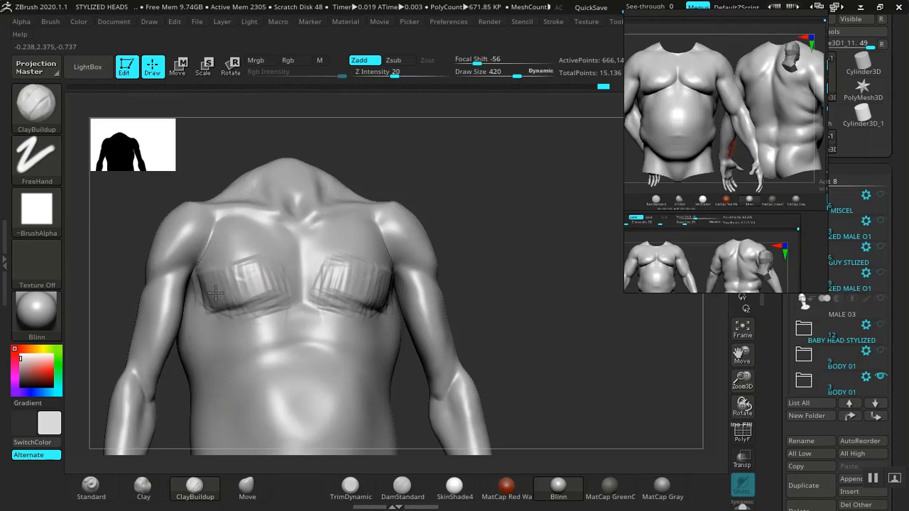
pyautogui.moveTo(210, 292)
pyautogui.mouseDown()
pyautogui.moveTo(264, 283)
pyautogui.moveTo(265, 262)
pyautogui.moveTo(241, 295)
pyautogui.moveTo(246, 268)
pyautogui.mouseUp()
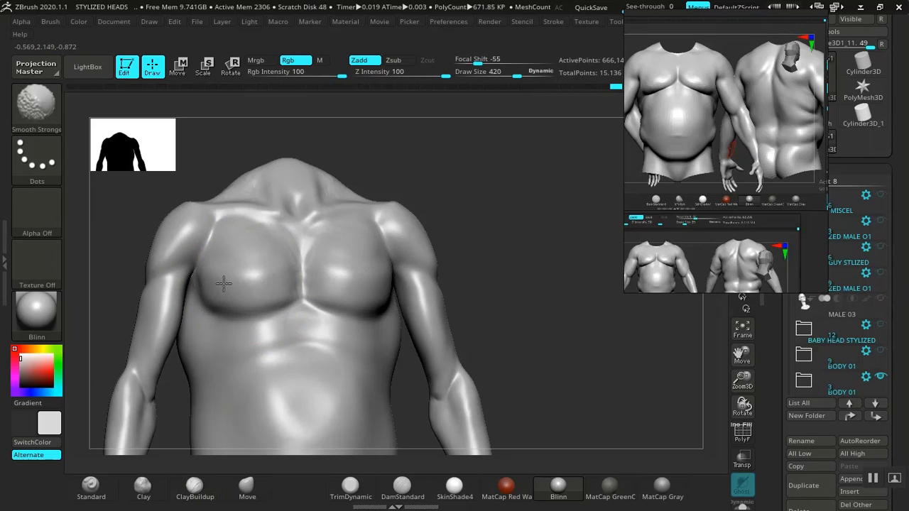
# Add fat along the underside and outer edge of the pectoral with ClayBuildup and blend it with Smooth Stronger.
pyautogui.moveTo(515, 291); pyautogui.dragTo(485, 298)
pyautogui.keyDown('alt'); pyautogui.moveTo(537, 339); pyautogui.dragTo(561, 341); pyautogui.keyUp('alt')
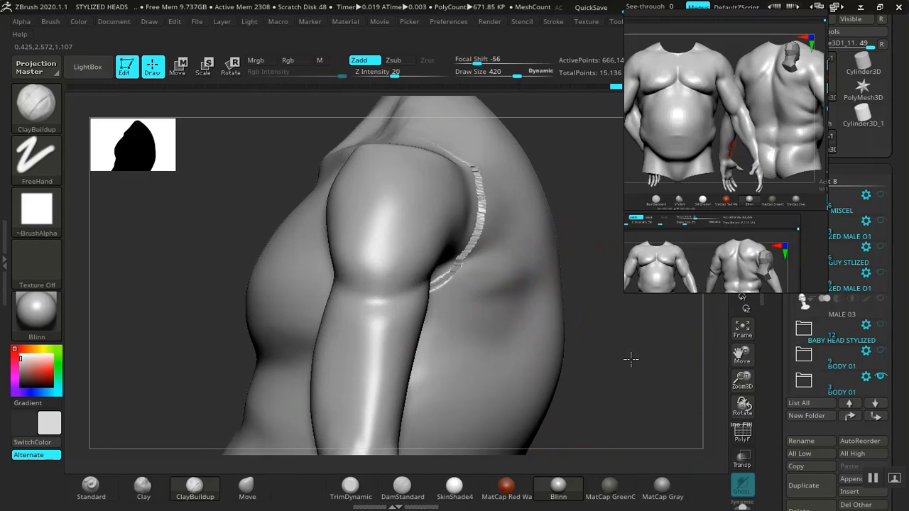
pyautogui.moveTo(631, 361)
pyautogui.mouseDown()
pyautogui.moveTo(417, 325)
pyautogui.moveTo(405, 348)
pyautogui.moveTo(376, 331)
pyautogui.mouseUp()
pyautogui.moveTo(384, 334)
pyautogui.mouseDown()
pyautogui.moveTo(440, 327)
pyautogui.moveTo(347, 322)
pyautogui.mouseUp()
pyautogui.moveTo(426, 336)
pyautogui.mouseDown()
pyautogui.moveTo(432, 296)
pyautogui.moveTo(377, 316)
pyautogui.moveTo(431, 343)
pyautogui.mouseUp()
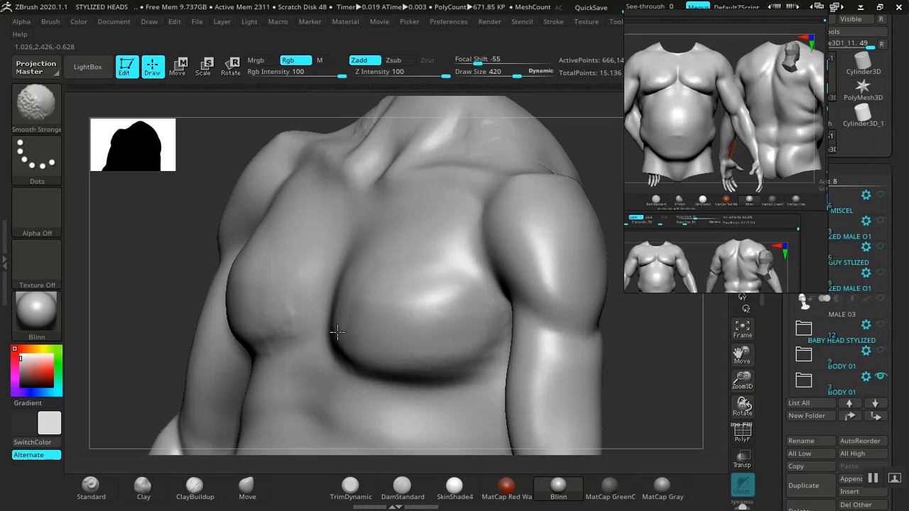
pyautogui.moveTo(615, 362)
pyautogui.mouseDown()
pyautogui.moveTo(595, 375)
pyautogui.moveTo(301, 406)
pyautogui.moveTo(335, 335)
pyautogui.mouseUp()
# Adjust the pectoral's side profile with the Move brush.
pyautogui.click(246, 487)
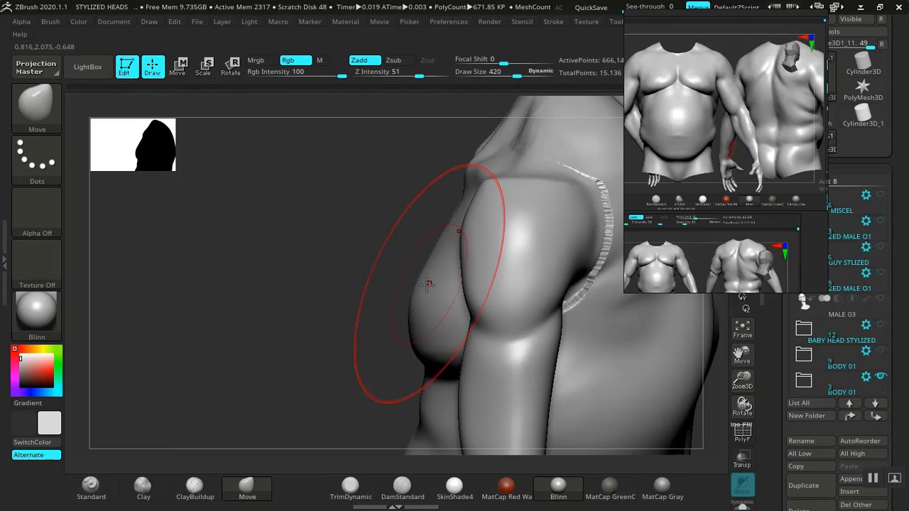
pyautogui.moveTo(301, 283); pyautogui.dragTo(440, 305)
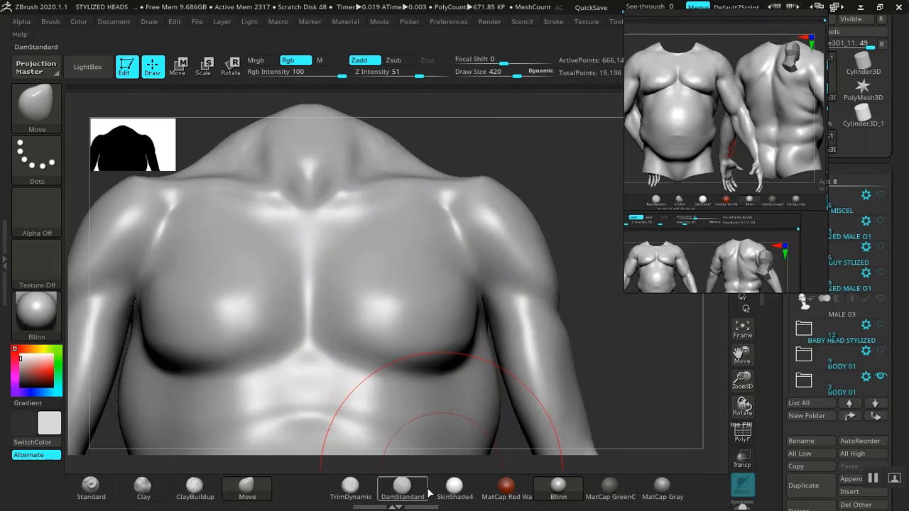
pyautogui.click(402, 489)
pyautogui.moveTo(625, 341); pyautogui.dragTo(463, 341)
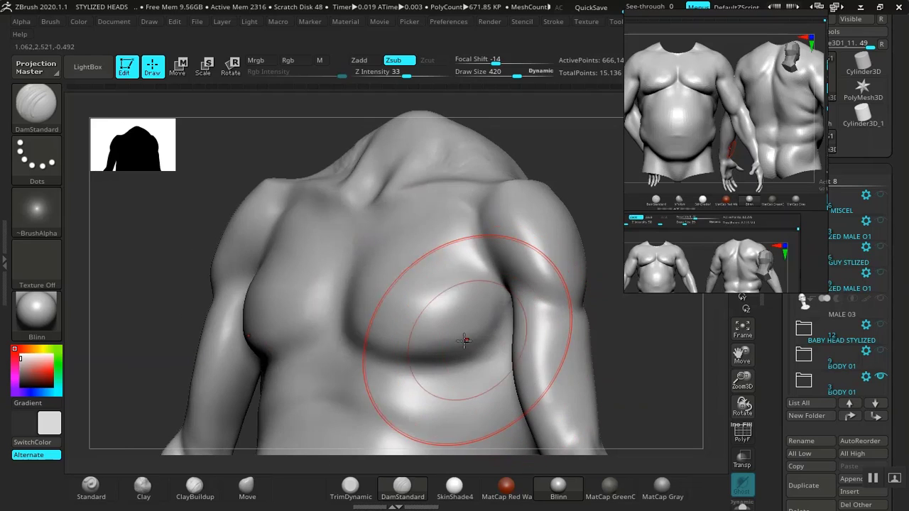
pyautogui.moveTo(612, 347); pyautogui.dragTo(647, 358)
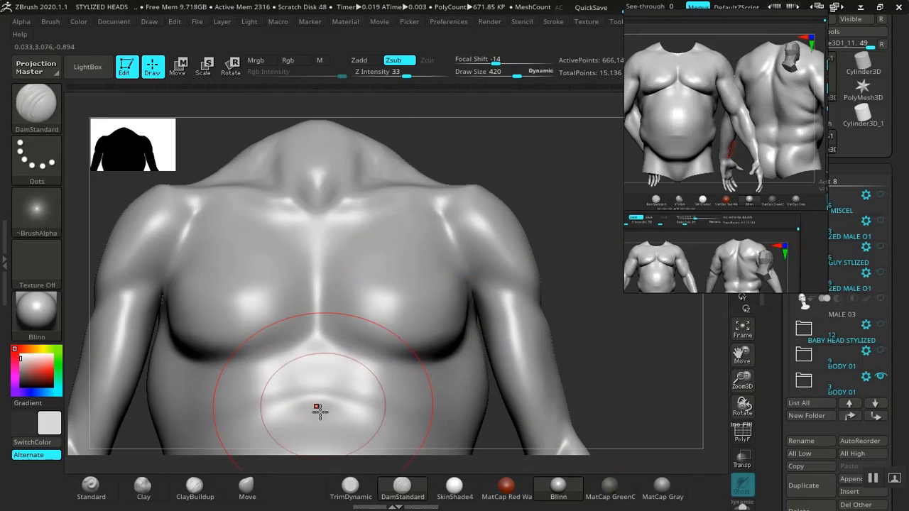
# Lift the inner lower edge of the pectorals near the sternum with the Move brush.
pyautogui.click(246, 488)
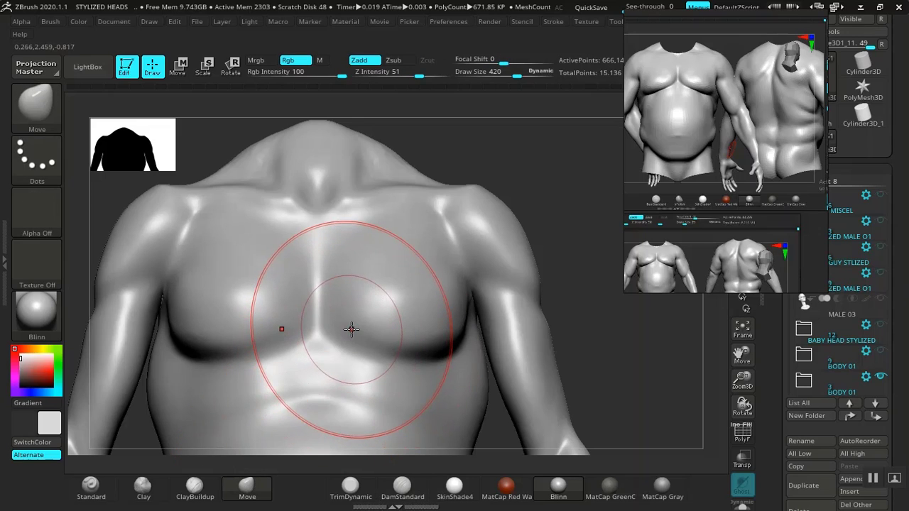
pyautogui.moveTo(351, 329); pyautogui.dragTo(352, 316)
pyautogui.moveTo(625, 338); pyautogui.dragTo(540, 337)
# Try to reshape the outer underside of the pectoral with the Move brush at draw size 460.
pyautogui.press(']')
pyautogui.press(']')
pyautogui.moveTo(465, 334); pyautogui.dragTo(467, 339)
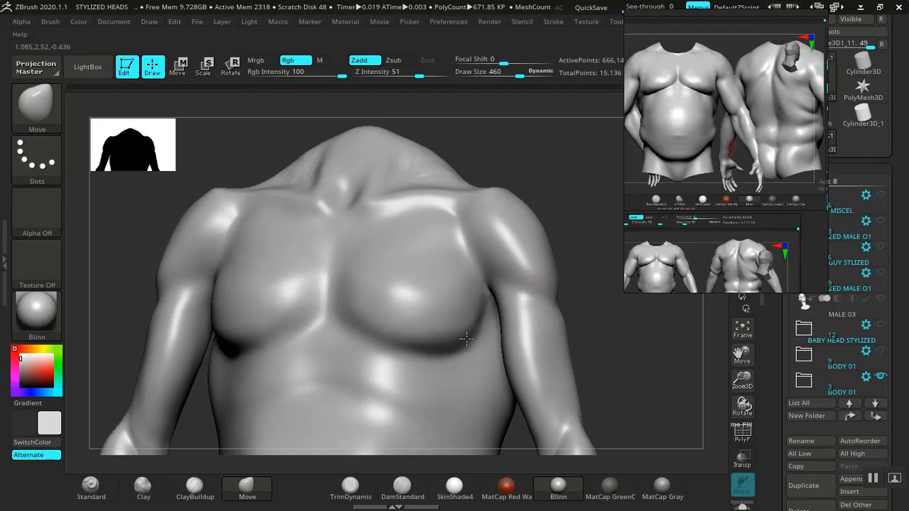
pyautogui.hotkey('ctrl', 'z')
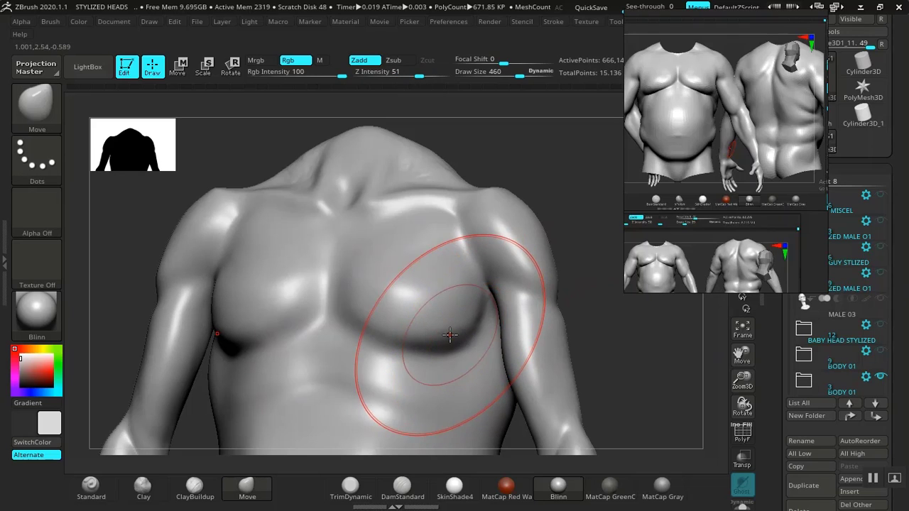
# Reshape the outer lower corner of the pectoral with the Move brush at draw size 360.
pyautogui.press('[')
pyautogui.press('[')
pyautogui.press('[')
pyautogui.press('[')
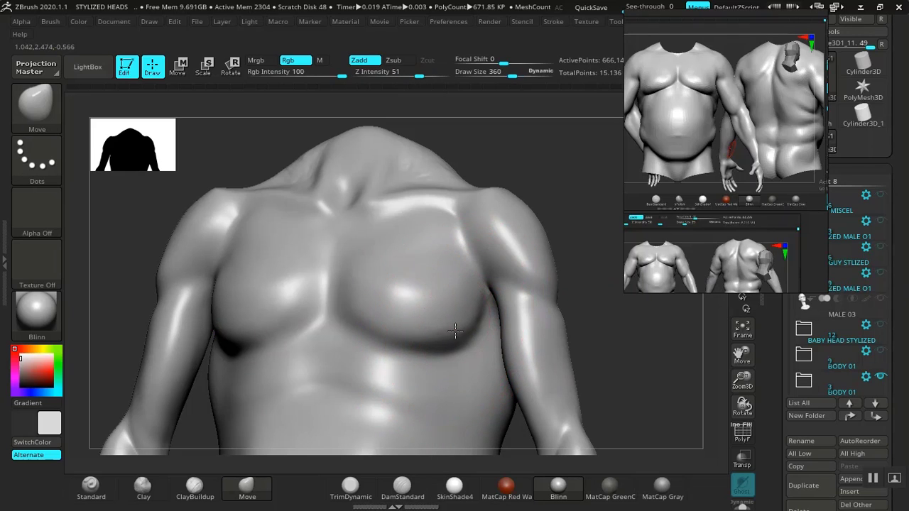
pyautogui.moveTo(457, 333); pyautogui.dragTo(460, 334)
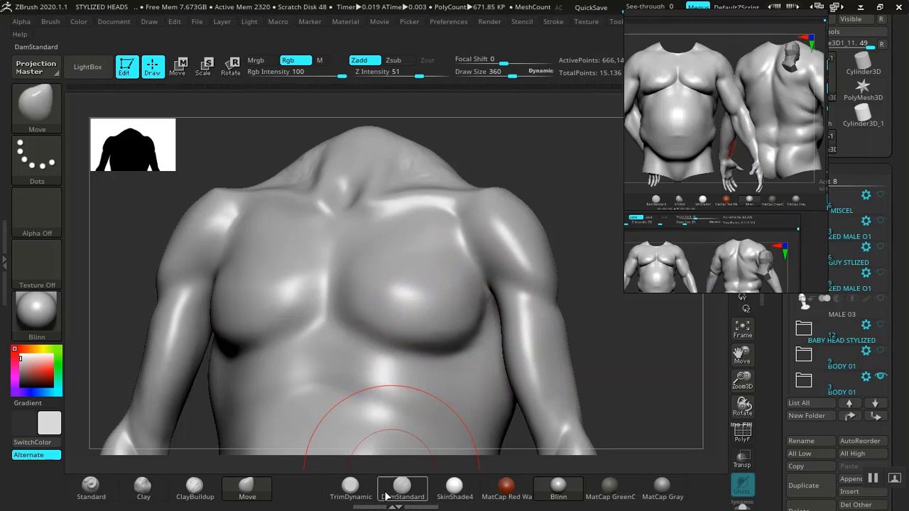
# Open the Lazy Mouse settings for the DamStandard brush and carve a crease under the pectoral.
pyautogui.click(405, 494)
pyautogui.moveTo(638, 321); pyautogui.dragTo(628, 324)
pyautogui.moveTo(489, 296); pyautogui.dragTo(481, 311)
pyautogui.click(553, 22)
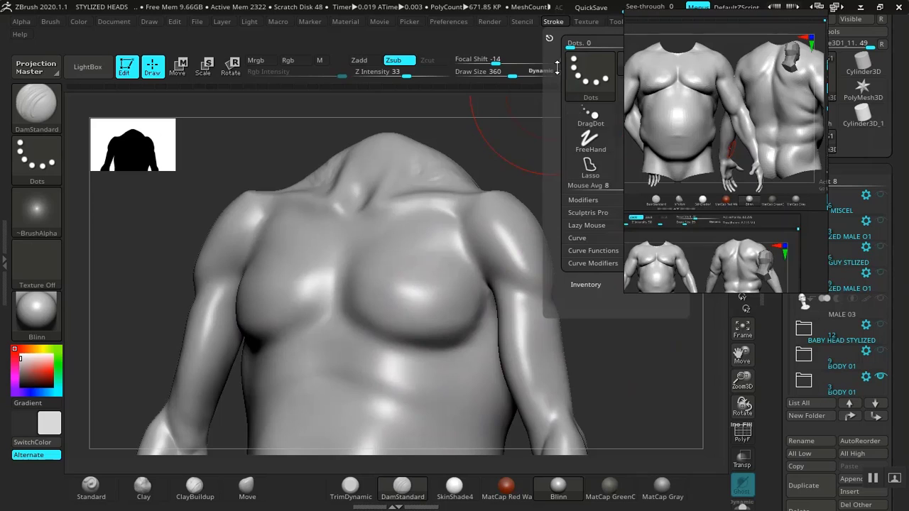
pyautogui.click(586, 225)
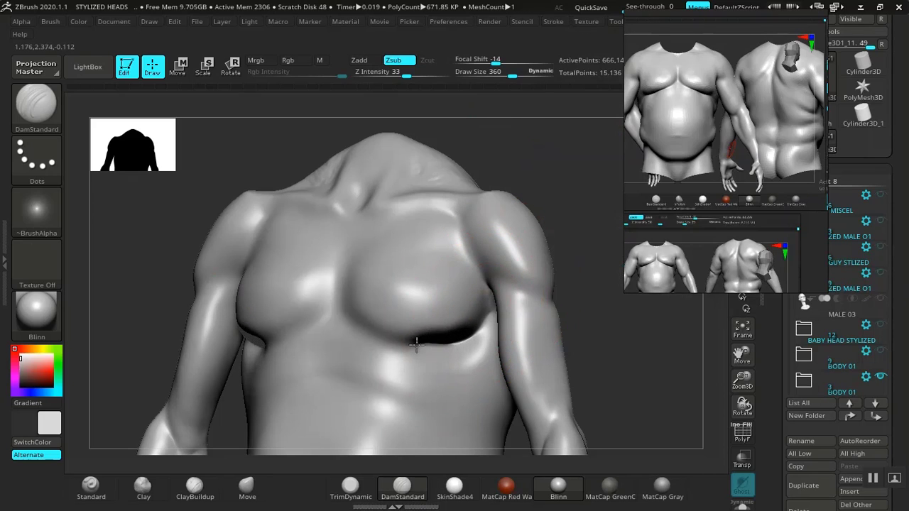
# Undo the crease and recarve the fold under the pectorals with DamStandard at Z Intensity 15.
pyautogui.hotkey('ctrl', 'z')
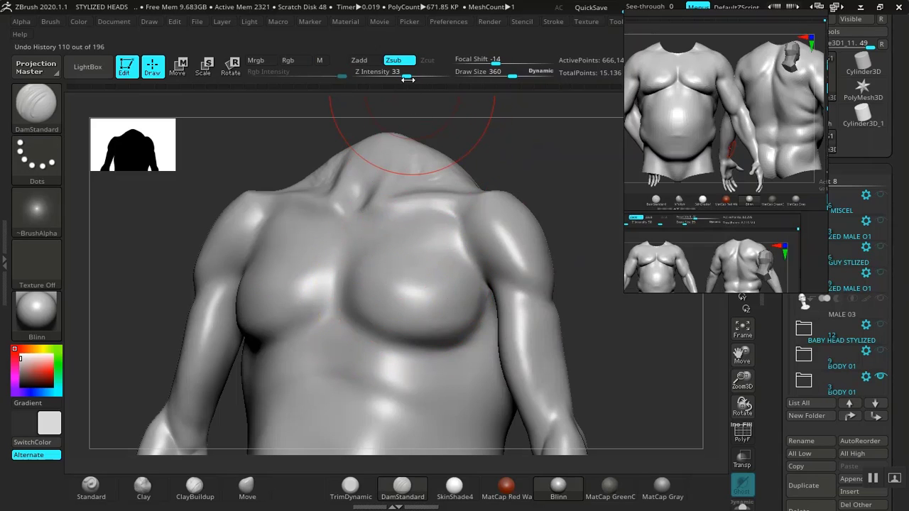
pyautogui.moveTo(391, 72); pyautogui.dragTo(389, 72)
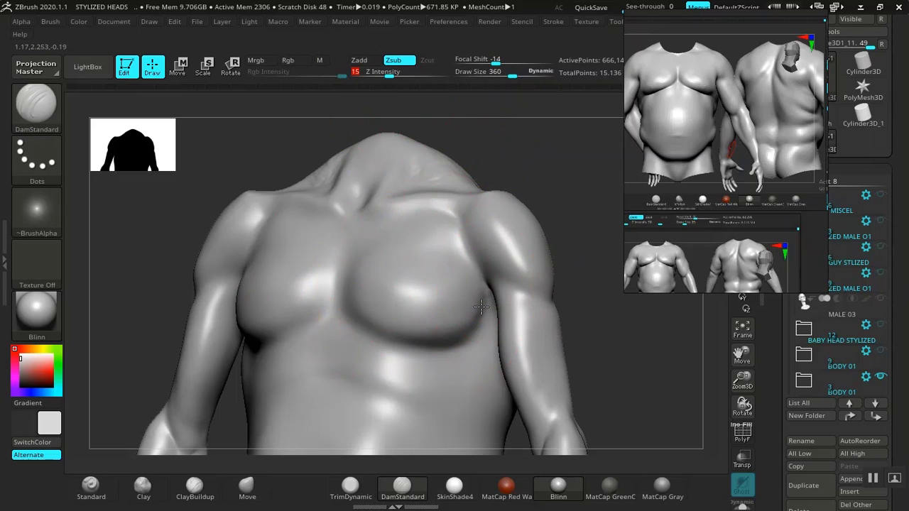
pyautogui.moveTo(385, 336); pyautogui.dragTo(349, 304)
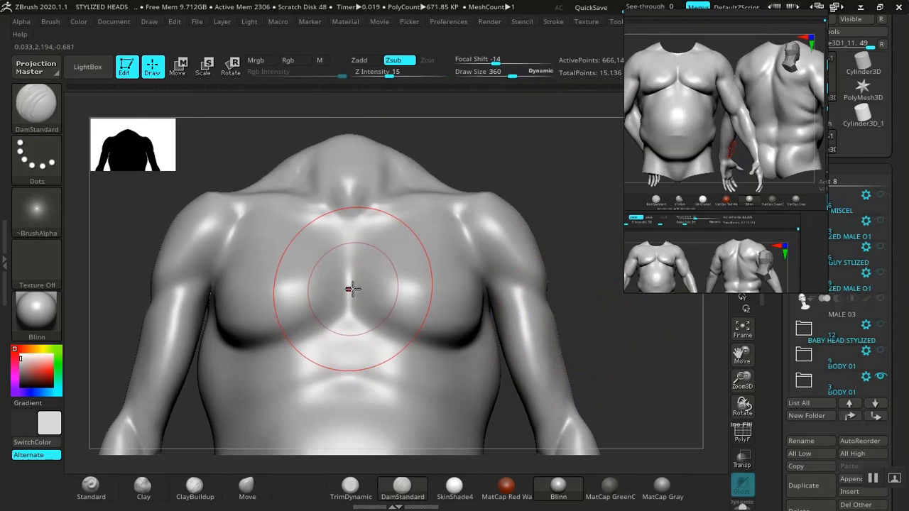
pyautogui.moveTo(353, 289)
pyautogui.mouseDown()
pyautogui.moveTo(355, 304)
pyautogui.moveTo(390, 332)
pyautogui.mouseUp()
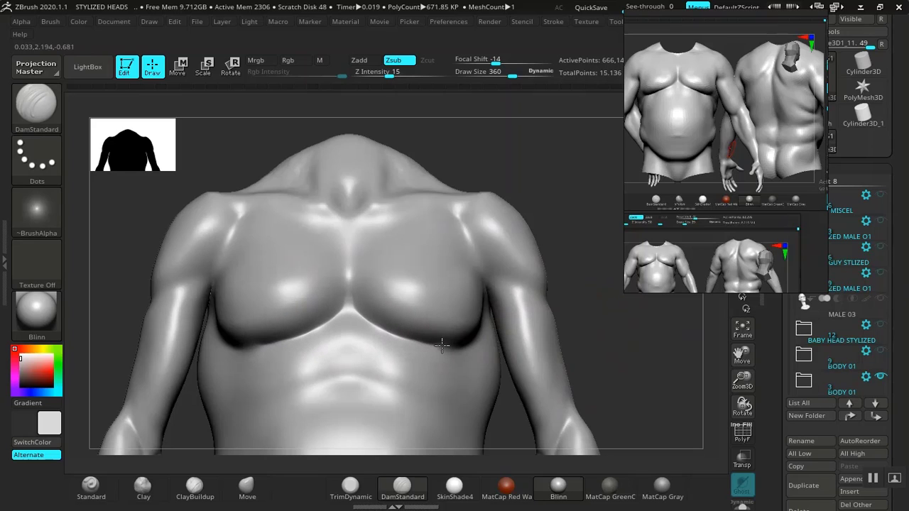
# Build up the upper chest below the collarbones with ClayBuildup at draw size 360 and smooth the strokes.
pyautogui.moveTo(596, 307)
pyautogui.mouseDown()
pyautogui.moveTo(523, 315)
pyautogui.moveTo(487, 300)
pyautogui.mouseUp()
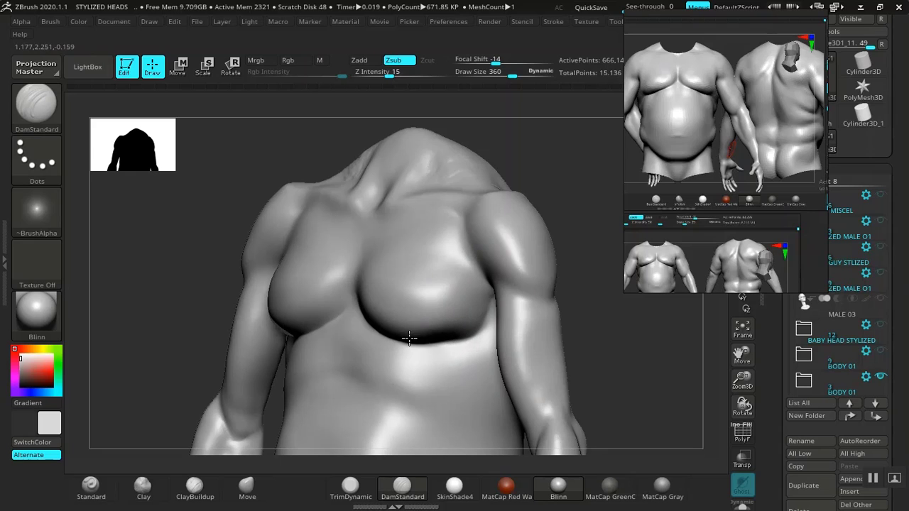
pyautogui.keyDown('alt'); pyautogui.moveTo(622, 343); pyautogui.dragTo(634, 422); pyautogui.keyUp('alt')
pyautogui.moveTo(631, 319)
pyautogui.keyDown('alt'); pyautogui.mouseDown()
pyautogui.moveTo(637, 338)
pyautogui.moveTo(603, 296)
pyautogui.moveTo(581, 326)
pyautogui.moveTo(609, 324)
pyautogui.moveTo(608, 311)
pyautogui.moveTo(623, 345)
pyautogui.moveTo(630, 313)
pyautogui.moveTo(609, 341)
pyautogui.moveTo(601, 305)
pyautogui.mouseUp(); pyautogui.keyUp('alt')
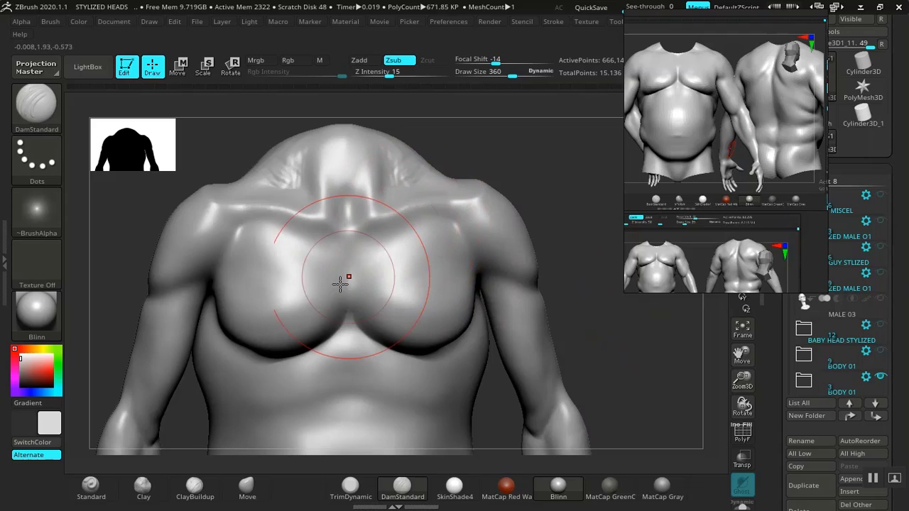
pyautogui.click(191, 490)
pyautogui.moveTo(301, 239)
pyautogui.mouseDown()
pyautogui.moveTo(280, 240)
pyautogui.moveTo(337, 253)
pyautogui.moveTo(311, 238)
pyautogui.mouseUp()
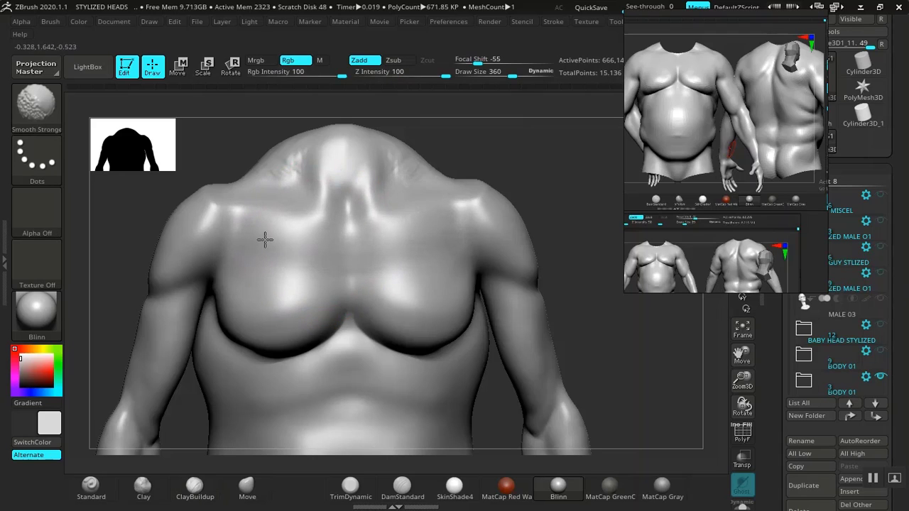
pyautogui.keyDown('shift'); pyautogui.moveTo(265, 240); pyautogui.dragTo(273, 238); pyautogui.keyUp('shift')
# Fill out the trapezius and upper shoulder with ClayBuildup at Z Intensity 20 and smooth the added volume.
pyautogui.moveTo(602, 293)
pyautogui.keyDown('alt'); pyautogui.mouseDown()
pyautogui.moveTo(592, 282)
pyautogui.moveTo(598, 336)
pyautogui.moveTo(585, 365)
pyautogui.moveTo(600, 387)
pyautogui.mouseUp(); pyautogui.keyUp('alt')
pyautogui.press('shift')
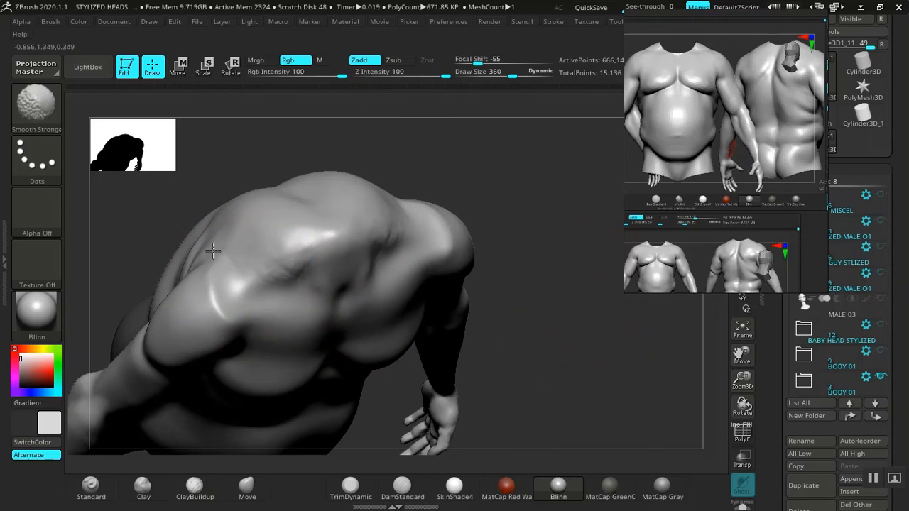
pyautogui.keyDown('shift'); pyautogui.moveTo(217, 264); pyautogui.dragTo(240, 264); pyautogui.keyUp('shift')
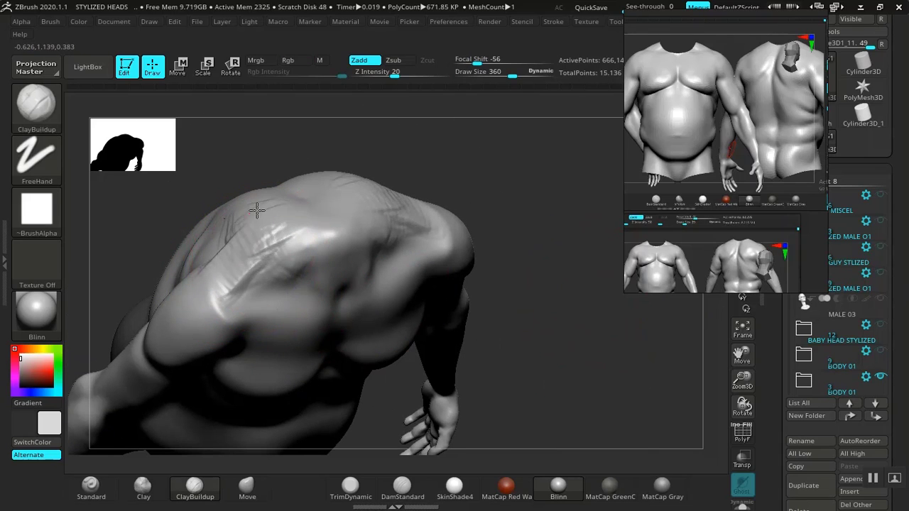
pyautogui.press('shift')
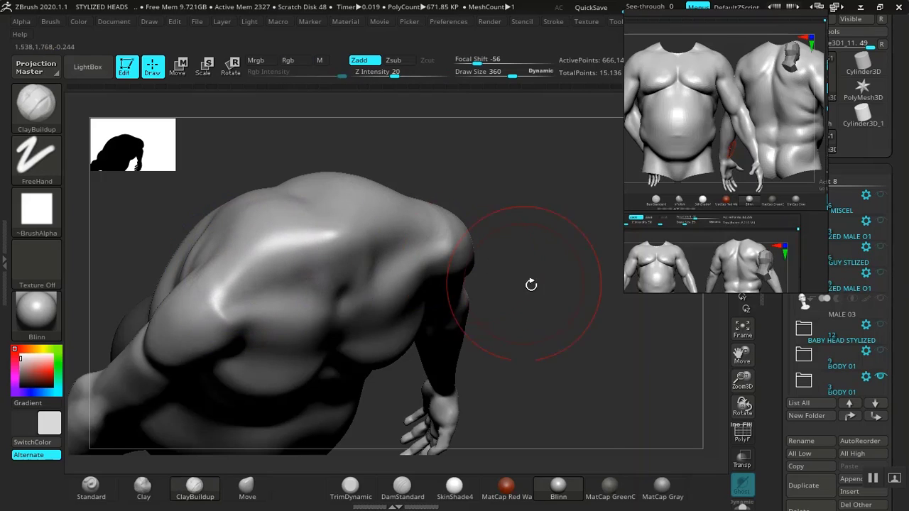
pyautogui.moveTo(530, 284)
pyautogui.mouseDown()
pyautogui.moveTo(530, 227)
pyautogui.moveTo(585, 290)
pyautogui.moveTo(516, 238)
pyautogui.moveTo(552, 306)
pyautogui.moveTo(573, 278)
pyautogui.moveTo(557, 303)
pyautogui.moveTo(461, 299)
pyautogui.moveTo(542, 302)
pyautogui.moveTo(473, 336)
pyautogui.moveTo(519, 341)
pyautogui.moveTo(548, 284)
pyautogui.moveTo(447, 205)
pyautogui.moveTo(524, 243)
pyautogui.moveTo(506, 305)
pyautogui.mouseUp()
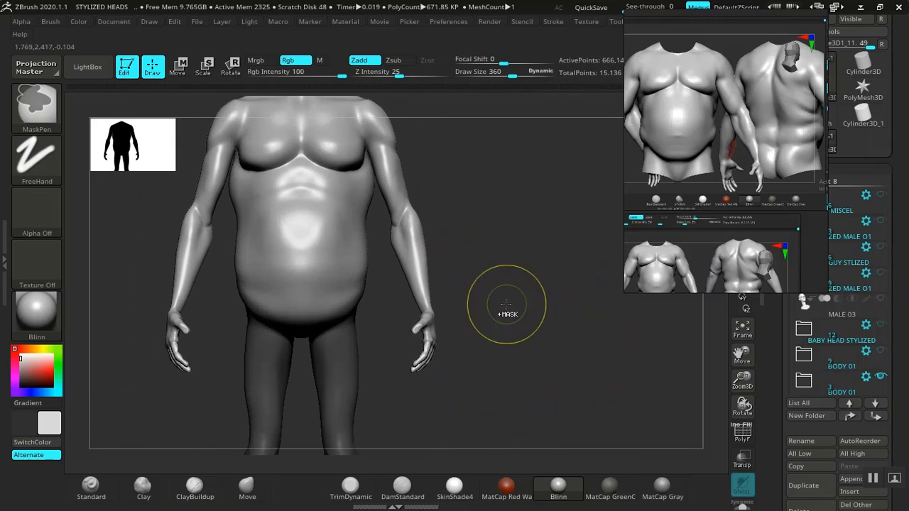
# Invert the mask so that only the legs can be edited and open the Deformation settings.
pyautogui.keyDown('ctrl'); pyautogui.click(507, 305); pyautogui.keyUp('ctrl')
pyautogui.keyDown('alt'); pyautogui.moveTo(529, 343); pyautogui.dragTo(568, 280); pyautogui.keyUp('alt')
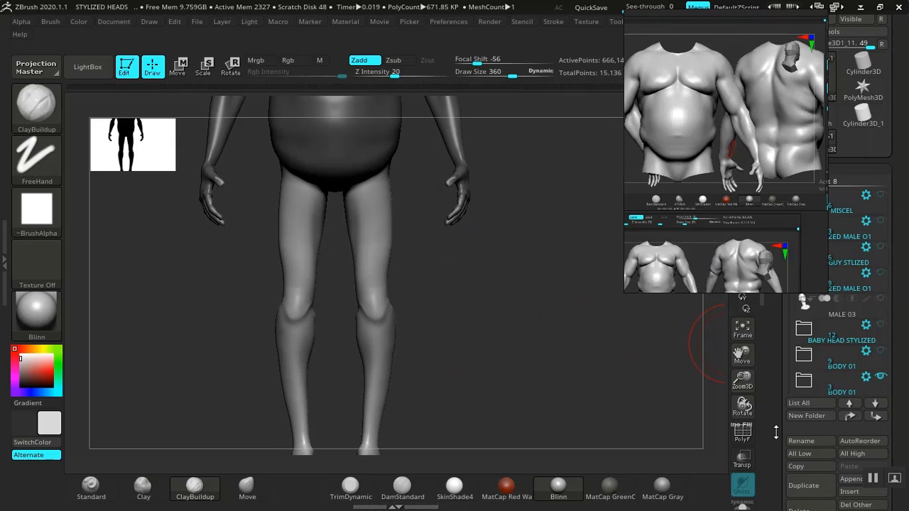
pyautogui.scroll(-10, 777, 433)
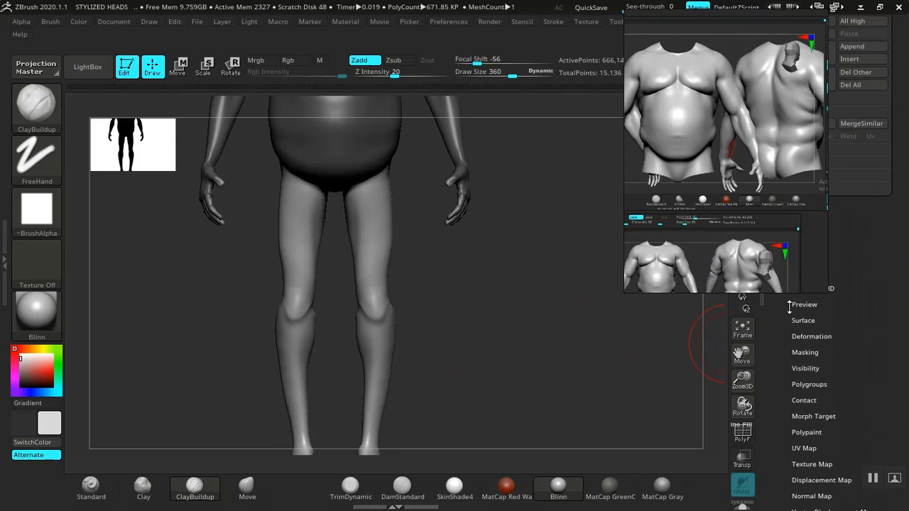
pyautogui.scroll(-3, 789, 307)
pyautogui.press('f')
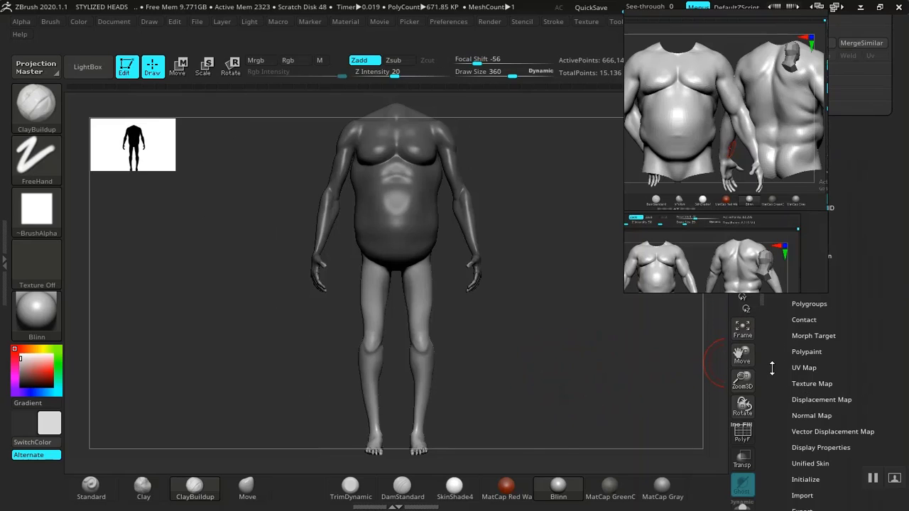
pyautogui.moveTo(770, 267); pyautogui.dragTo(672, 269, button='right')
pyautogui.click(812, 256)
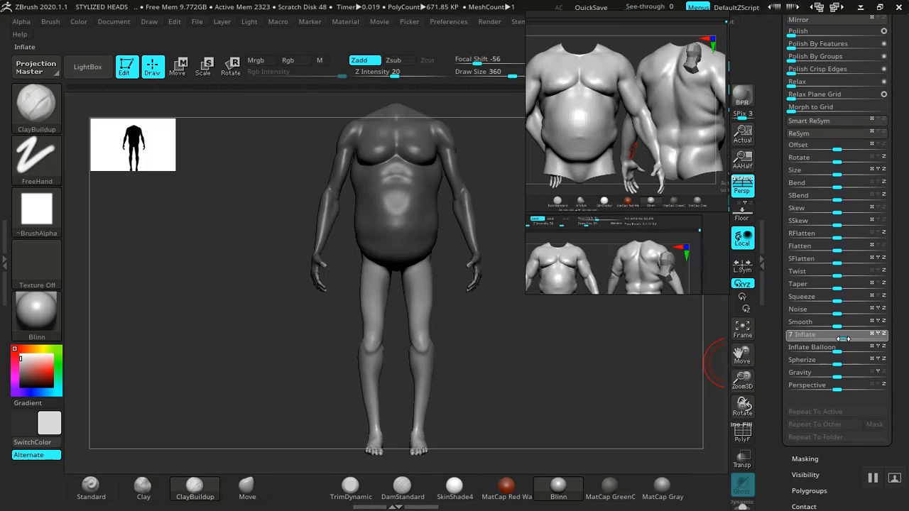
# Try to thicken the unmasked legs with the Inflate deformation at 91.
pyautogui.moveTo(878, 339); pyautogui.dragTo(880, 339)
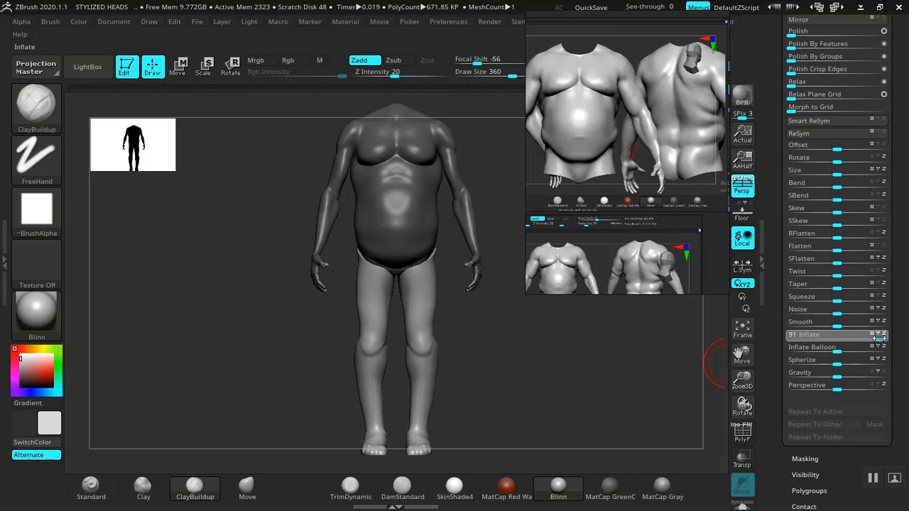
pyautogui.moveTo(564, 367)
pyautogui.mouseDown()
pyautogui.moveTo(542, 379)
pyautogui.moveTo(557, 383)
pyautogui.moveTo(613, 445)
pyautogui.moveTo(571, 355)
pyautogui.moveTo(589, 384)
pyautogui.moveTo(518, 349)
pyautogui.moveTo(516, 336)
pyautogui.moveTo(522, 383)
pyautogui.moveTo(504, 373)
pyautogui.moveTo(532, 313)
pyautogui.moveTo(524, 381)
pyautogui.moveTo(513, 365)
pyautogui.moveTo(511, 416)
pyautogui.moveTo(480, 379)
pyautogui.moveTo(449, 382)
pyautogui.moveTo(341, 288)
pyautogui.mouseUp()
pyautogui.press('shift')
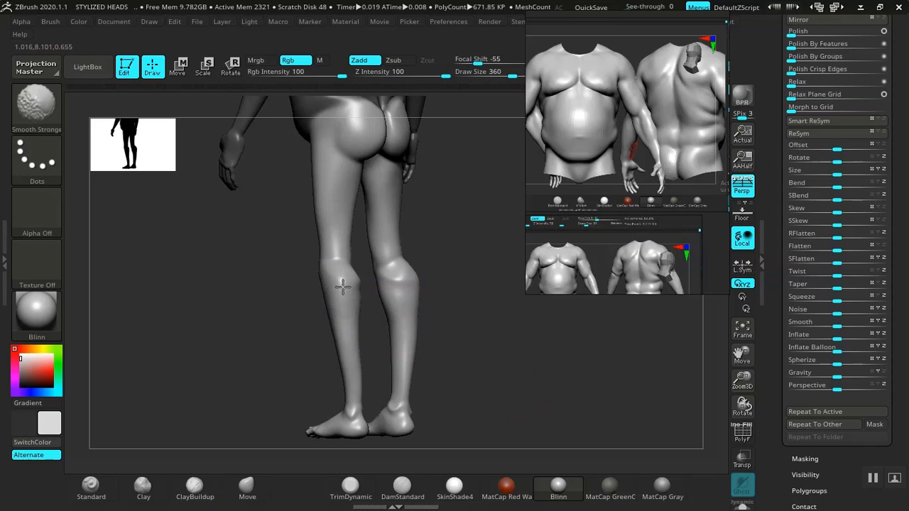
pyautogui.keyDown('shift'); pyautogui.moveTo(487, 365); pyautogui.dragTo(568, 371); pyautogui.keyUp('shift')
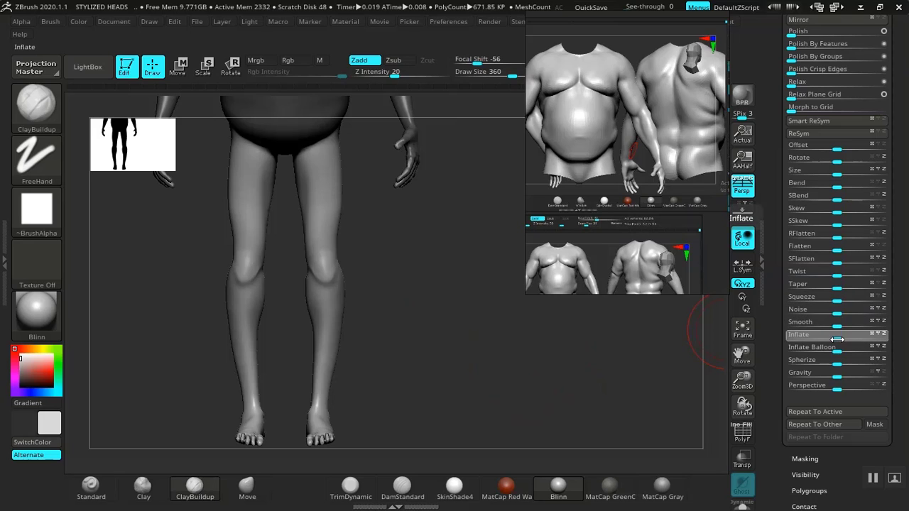
# Try a lighter Inflate deformation on the legs with the toes smoothed, and undo both changes.
pyautogui.moveTo(838, 340); pyautogui.dragTo(852, 341)
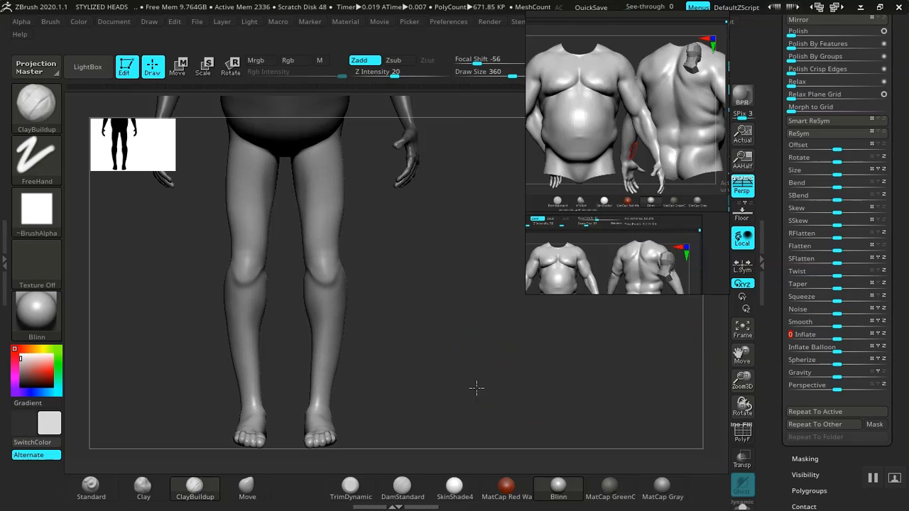
pyautogui.moveTo(475, 386)
pyautogui.mouseDown()
pyautogui.moveTo(497, 385)
pyautogui.moveTo(485, 347)
pyautogui.moveTo(420, 377)
pyautogui.mouseUp()
pyautogui.press('shift')
pyautogui.moveTo(289, 354); pyautogui.dragTo(223, 367)
pyautogui.moveTo(302, 397)
pyautogui.mouseDown()
pyautogui.moveTo(507, 433)
pyautogui.moveTo(507, 412)
pyautogui.mouseUp()
pyautogui.press('ctrl')
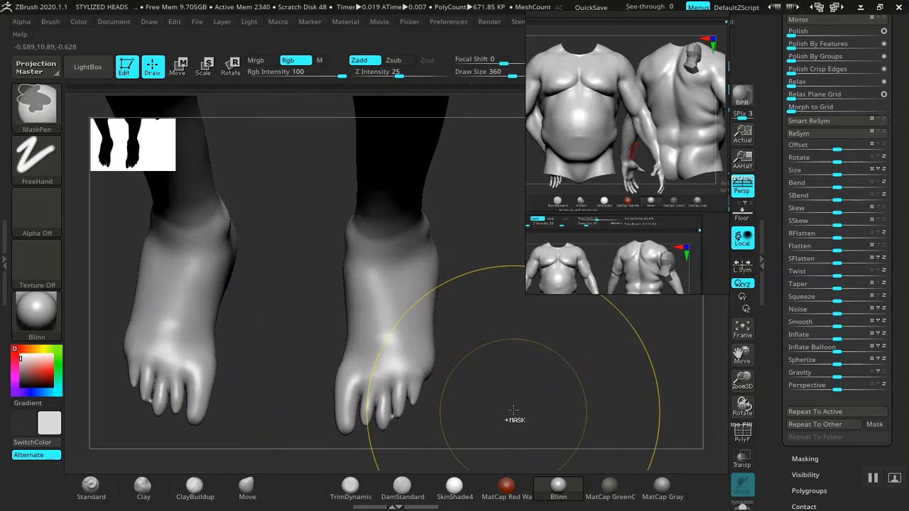
pyautogui.hotkey('ctrl', 'z')
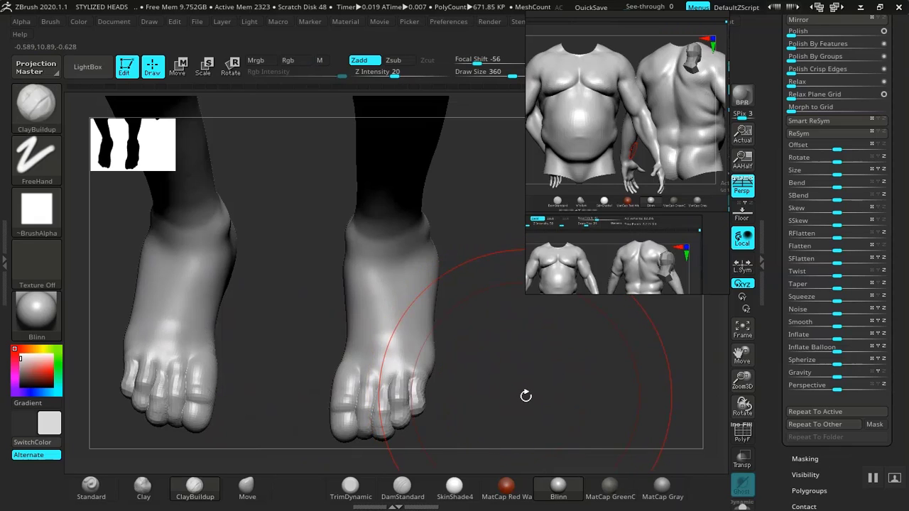
pyautogui.hotkey('ctrl', 'z')
# Try to mask the toes of both feet with a rectangular selection and clear that mask.
pyautogui.moveTo(537, 393); pyautogui.dragTo(507, 301)
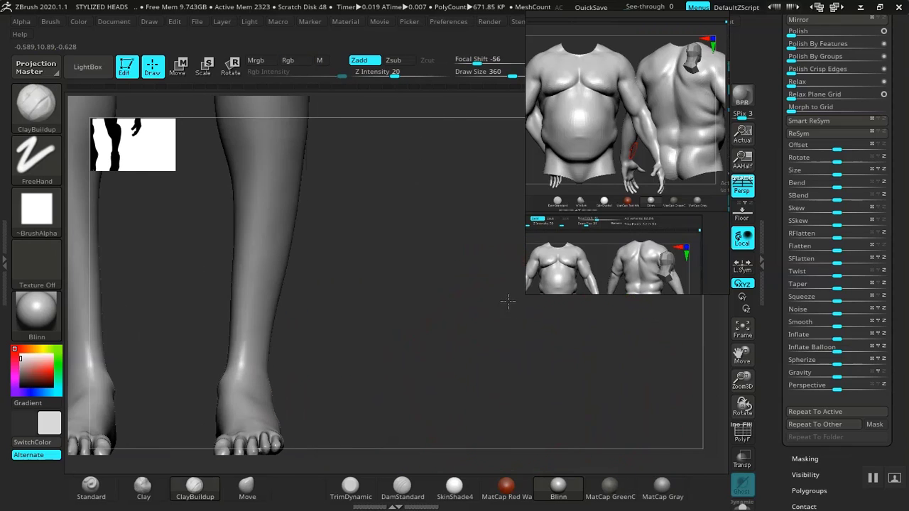
pyautogui.moveTo(441, 373); pyautogui.dragTo(522, 390)
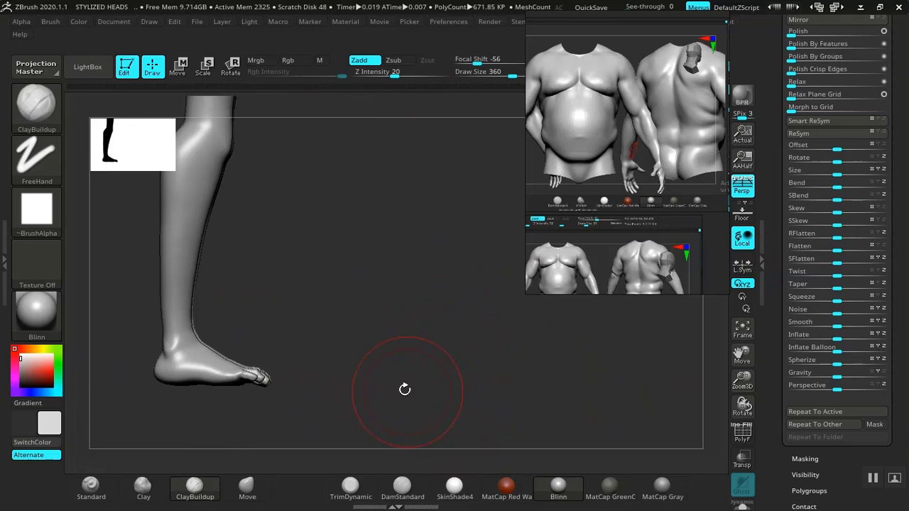
pyautogui.moveTo(405, 390)
pyautogui.keyDown('alt'); pyautogui.mouseDown()
pyautogui.moveTo(434, 422)
pyautogui.moveTo(426, 422)
pyautogui.moveTo(416, 389)
pyautogui.mouseUp(); pyautogui.keyUp('alt')
pyautogui.moveTo(466, 373)
pyautogui.keyDown('ctrl'); pyautogui.mouseDown()
pyautogui.moveTo(406, 349)
pyautogui.moveTo(344, 374)
pyautogui.moveTo(325, 429)
pyautogui.moveTo(305, 446)
pyautogui.moveTo(310, 426)
pyautogui.mouseUp(); pyautogui.keyUp('ctrl')
pyautogui.moveTo(461, 408); pyautogui.dragTo(440, 459)
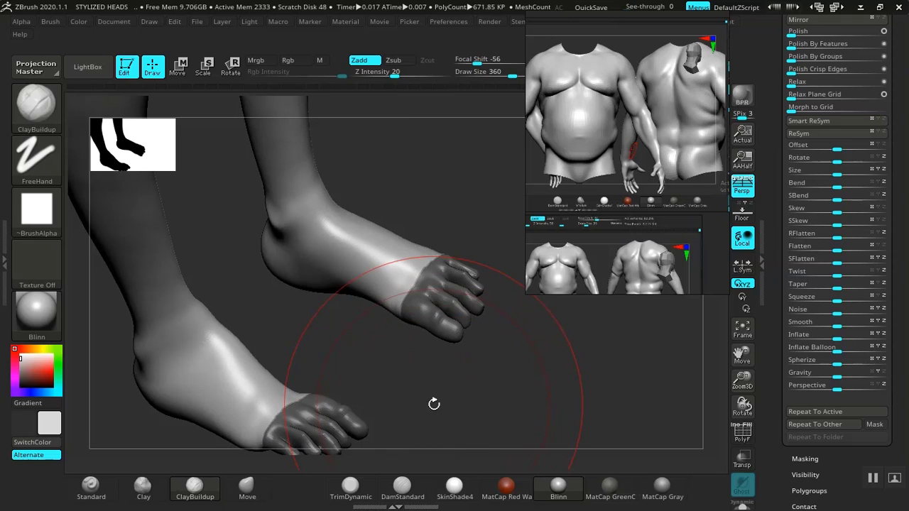
pyautogui.press('ctrl')
pyautogui.moveTo(419, 387)
pyautogui.keyDown('ctrl'); pyautogui.mouseDown()
pyautogui.moveTo(400, 396)
pyautogui.moveTo(436, 367)
pyautogui.mouseUp(); pyautogui.keyUp('ctrl')
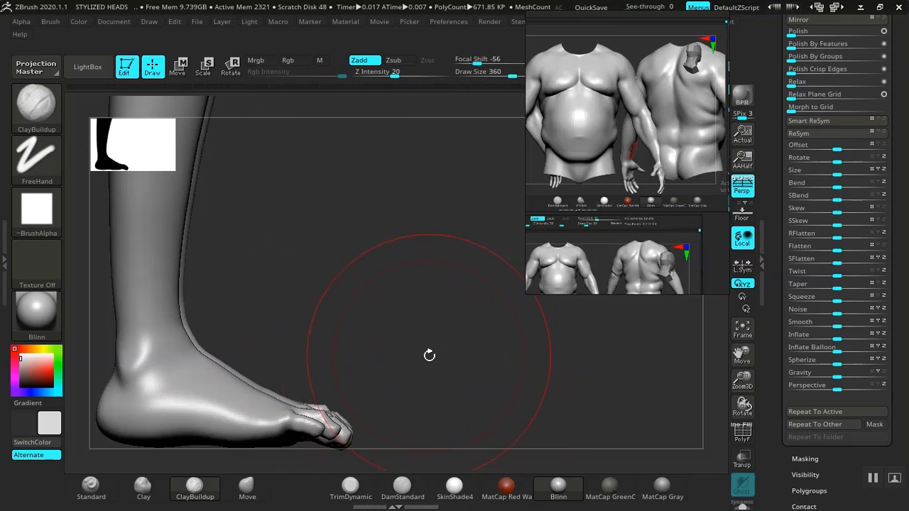
# Mask the toes with the MaskLasso brush and blur the edge of the mask.
pyautogui.keyDown('ctrl'); pyautogui.click(34, 113); pyautogui.keyUp('ctrl')
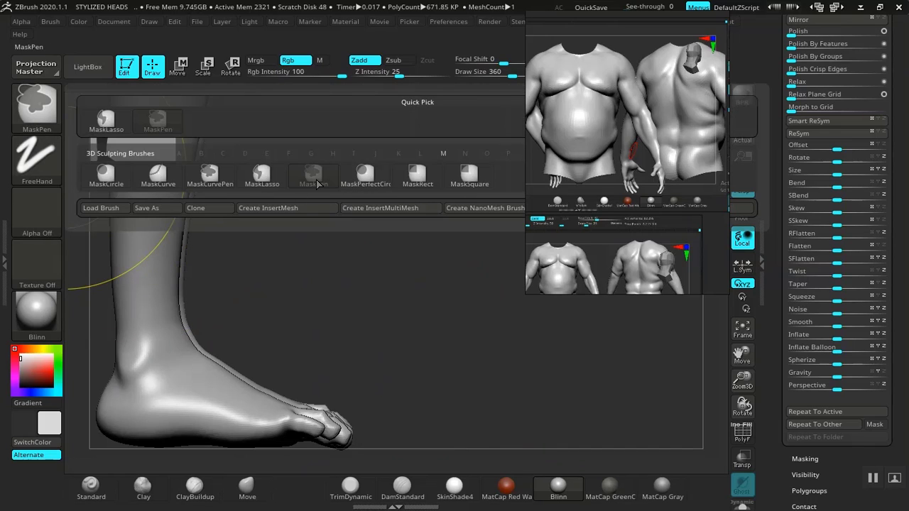
pyautogui.click(262, 183)
pyautogui.moveTo(385, 355)
pyautogui.mouseDown()
pyautogui.moveTo(386, 402)
pyautogui.moveTo(399, 352)
pyautogui.moveTo(420, 346)
pyautogui.moveTo(315, 430)
pyautogui.moveTo(281, 369)
pyautogui.moveTo(291, 319)
pyautogui.moveTo(402, 341)
pyautogui.moveTo(434, 369)
pyautogui.moveTo(411, 405)
pyautogui.mouseUp()
pyautogui.keyDown('ctrl'); pyautogui.click(272, 303); pyautogui.keyUp('ctrl')
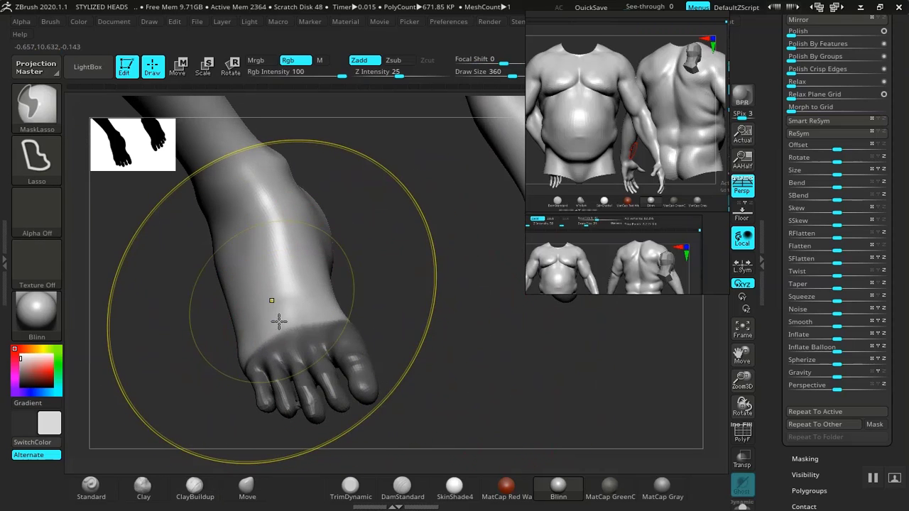
pyautogui.keyDown('ctrl'); pyautogui.click(277, 299); pyautogui.keyUp('ctrl')
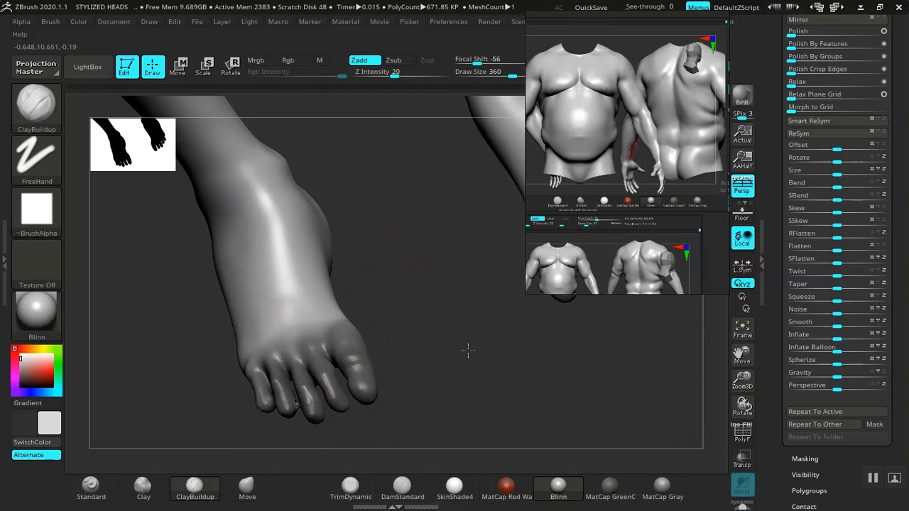
# Try the Inflate deformation on the legs with the toes masked, and undo it.
pyautogui.moveTo(467, 349)
pyautogui.mouseDown()
pyautogui.moveTo(404, 362)
pyautogui.moveTo(424, 334)
pyautogui.moveTo(431, 296)
pyautogui.moveTo(476, 377)
pyautogui.mouseUp()
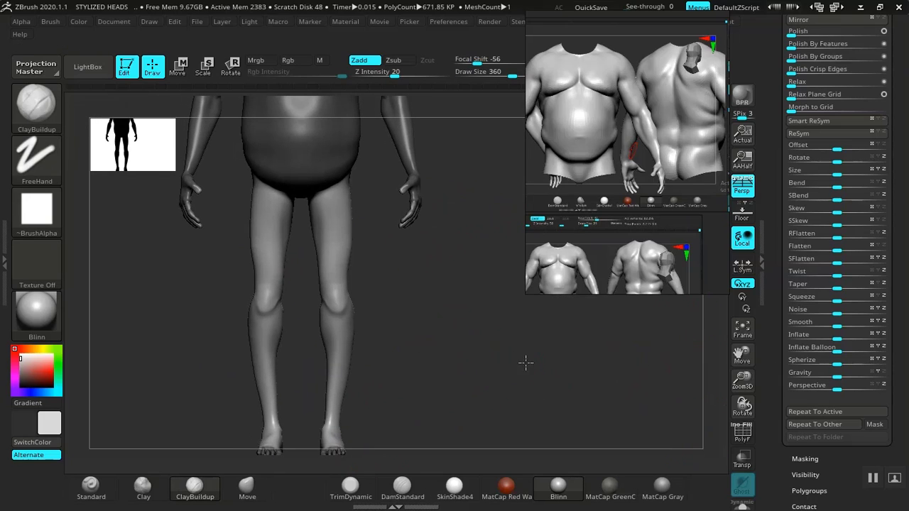
pyautogui.moveTo(525, 363); pyautogui.dragTo(688, 366)
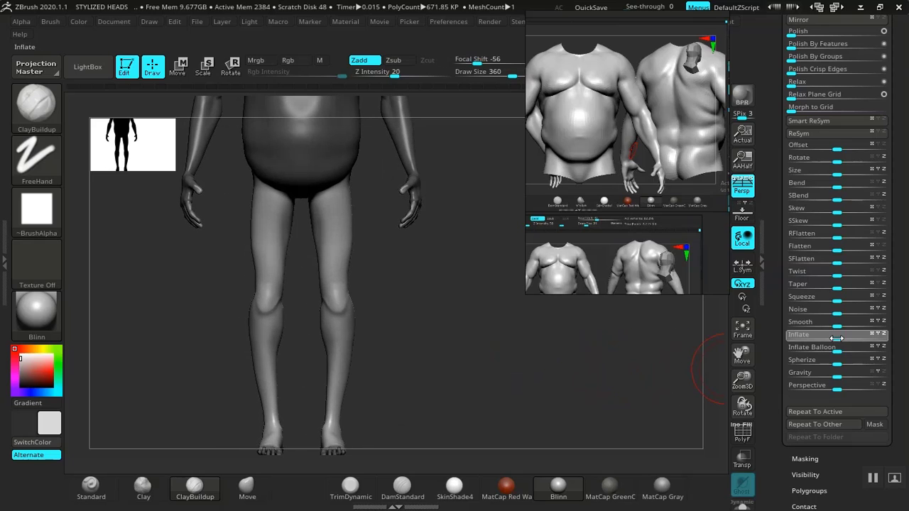
pyautogui.moveTo(856, 335); pyautogui.dragTo(855, 335)
pyautogui.press('ctrl')
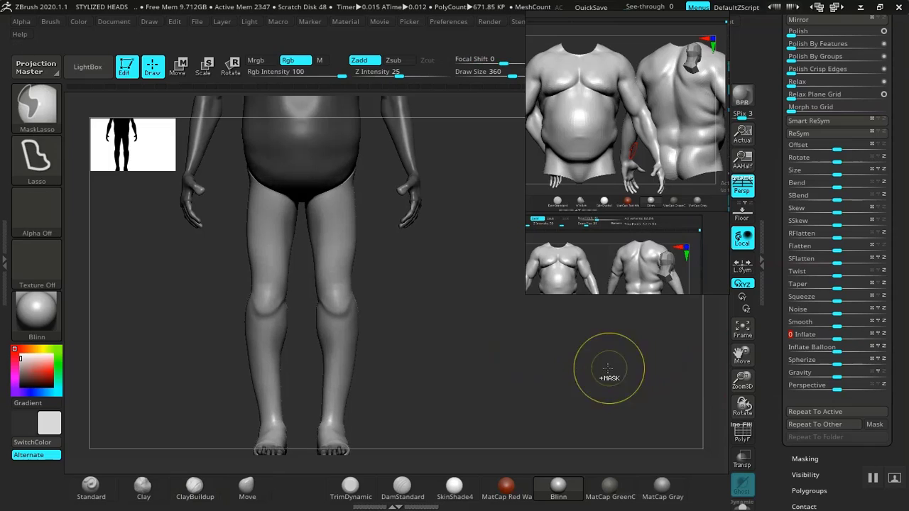
pyautogui.hotkey('ctrl', 'z')
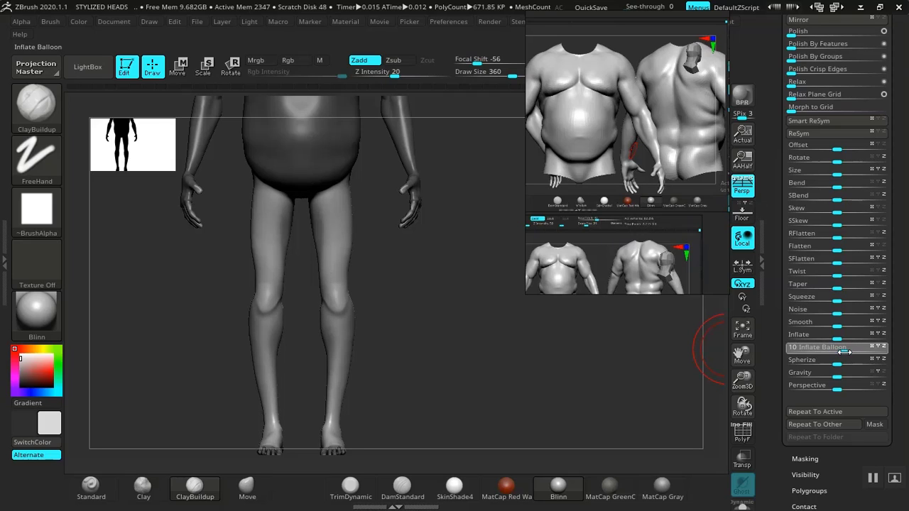
# Thicken the unmasked legs with the Inflate Balloon deformation at 17.
pyautogui.moveTo(846, 352); pyautogui.dragTo(847, 352)
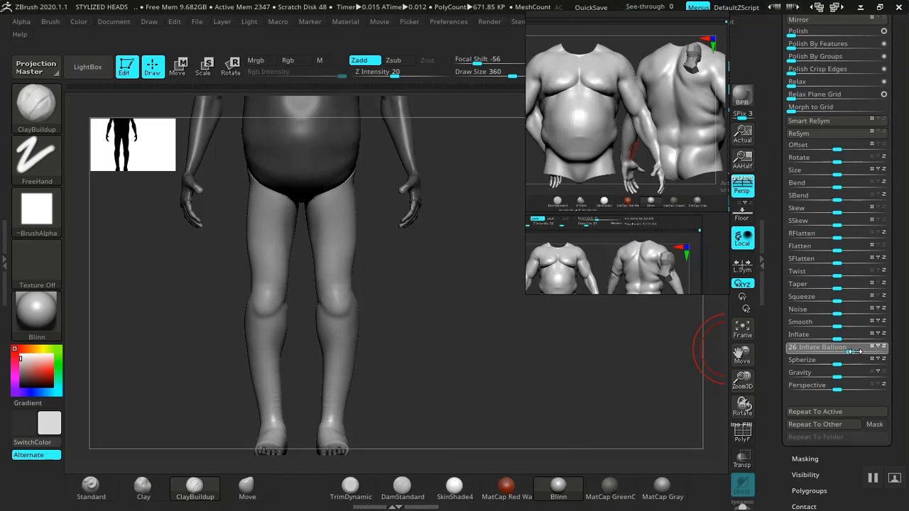
pyautogui.moveTo(857, 352); pyautogui.dragTo(857, 351)
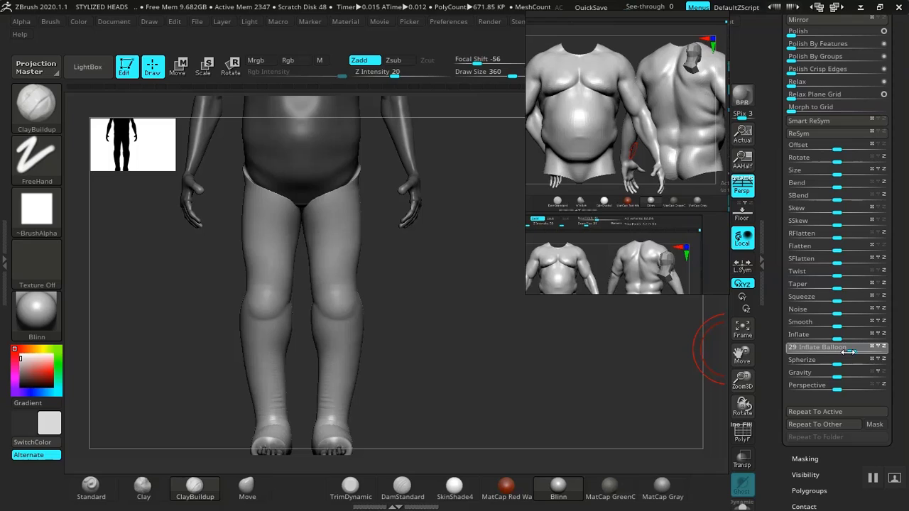
pyautogui.moveTo(851, 352); pyautogui.dragTo(844, 352)
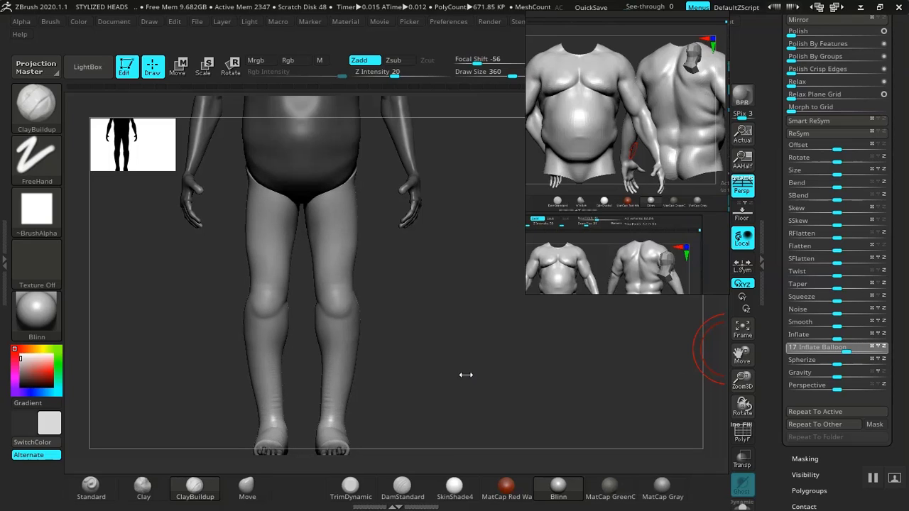
pyautogui.moveTo(450, 364)
pyautogui.mouseDown()
pyautogui.moveTo(462, 422)
pyautogui.moveTo(436, 396)
pyautogui.moveTo(331, 365)
pyautogui.moveTo(481, 380)
pyautogui.moveTo(421, 323)
pyautogui.mouseUp()
pyautogui.keyDown('alt'); pyautogui.moveTo(465, 357); pyautogui.dragTo(578, 362); pyautogui.keyUp('alt')
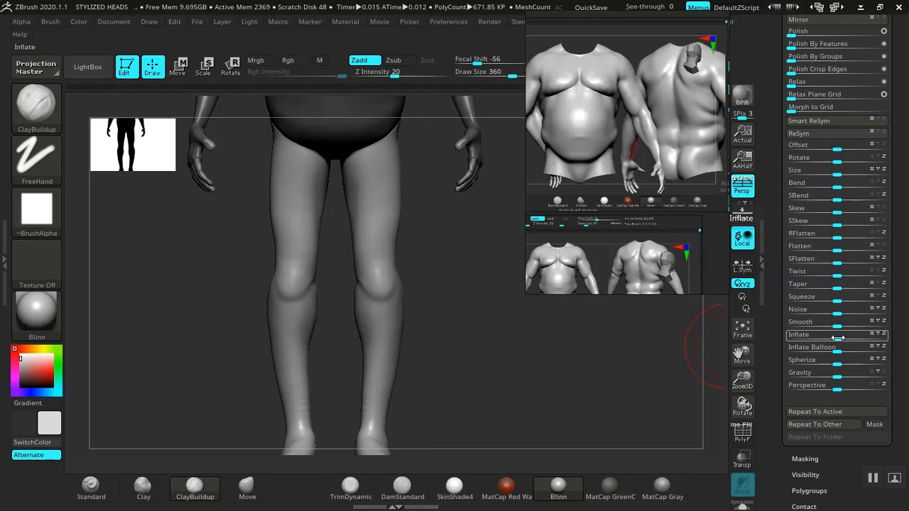
# Thicken the legs further with the Inflate deformation at 47 and check them from the front and back.
pyautogui.moveTo(852, 338); pyautogui.dragTo(859, 338)
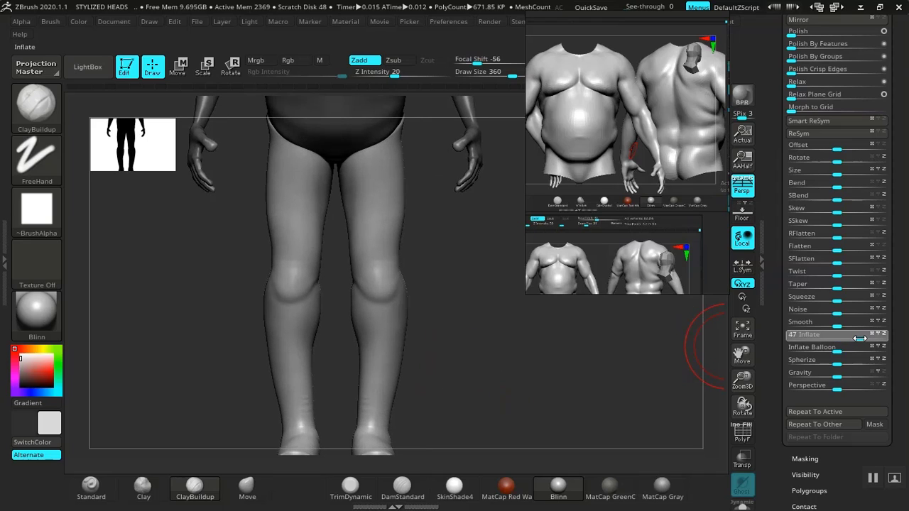
pyautogui.keyDown('alt'); pyautogui.moveTo(544, 365); pyautogui.dragTo(470, 353); pyautogui.keyUp('alt')
pyautogui.moveTo(458, 402)
pyautogui.mouseDown()
pyautogui.moveTo(448, 353)
pyautogui.moveTo(412, 357)
pyautogui.moveTo(478, 264)
pyautogui.moveTo(470, 395)
pyautogui.mouseUp()
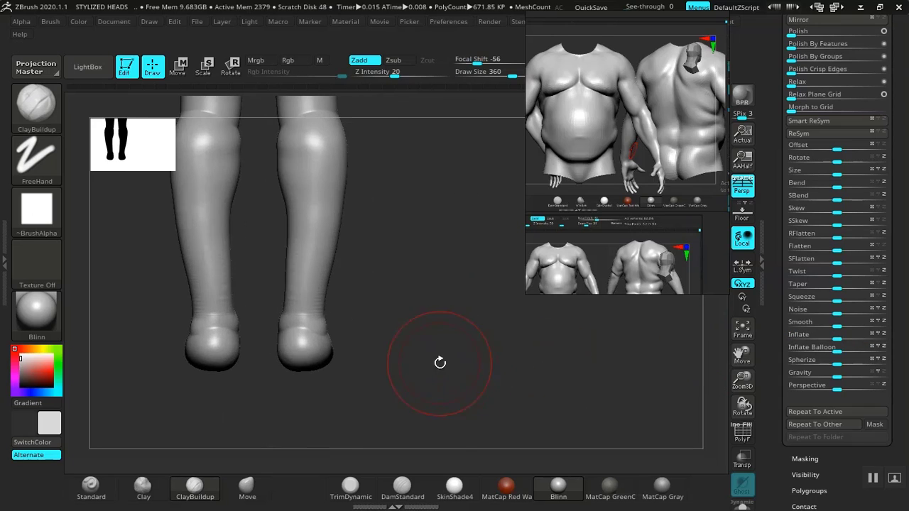
pyautogui.moveTo(440, 363)
pyautogui.mouseDown()
pyautogui.moveTo(535, 368)
pyautogui.moveTo(535, 419)
pyautogui.moveTo(546, 418)
pyautogui.moveTo(483, 360)
pyautogui.moveTo(507, 412)
pyautogui.moveTo(499, 419)
pyautogui.moveTo(475, 359)
pyautogui.moveTo(461, 341)
pyautogui.moveTo(479, 369)
pyautogui.moveTo(436, 323)
pyautogui.moveTo(451, 355)
pyautogui.moveTo(532, 358)
pyautogui.mouseUp()
pyautogui.keyDown('alt'); pyautogui.moveTo(477, 334); pyautogui.dragTo(365, 269); pyautogui.keyUp('alt')
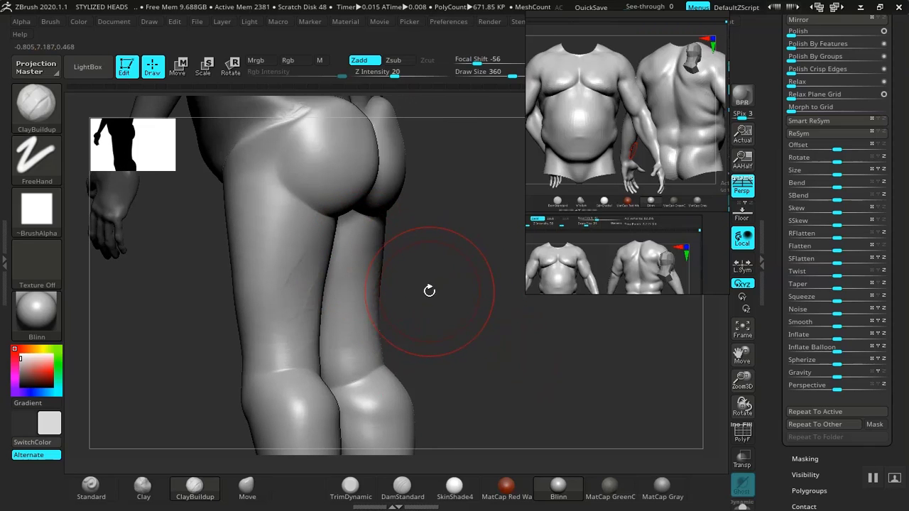
# Smooth the crease around the hips and buttocks and the surface of the knees and lower legs.
pyautogui.moveTo(442, 399); pyautogui.dragTo(431, 363)
pyautogui.moveTo(433, 362)
pyautogui.mouseDown()
pyautogui.moveTo(416, 348)
pyautogui.moveTo(374, 258)
pyautogui.mouseUp()
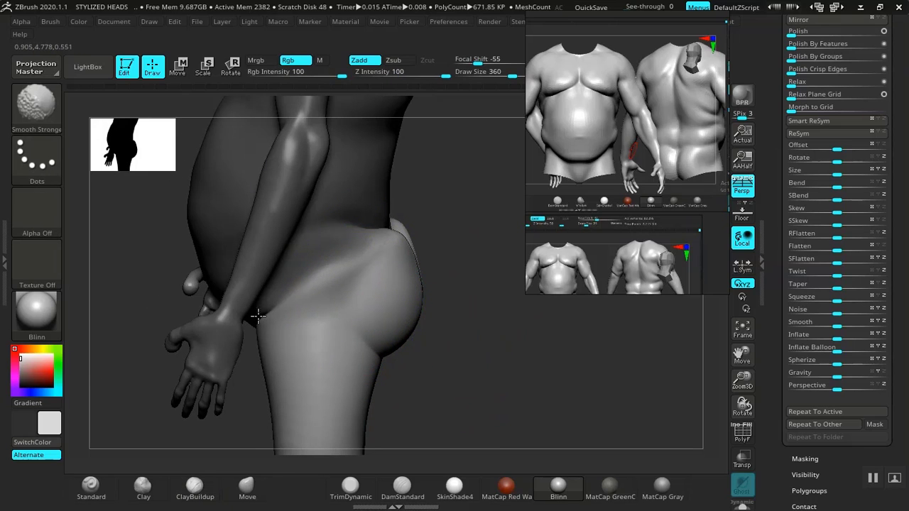
pyautogui.moveTo(493, 351); pyautogui.dragTo(438, 244)
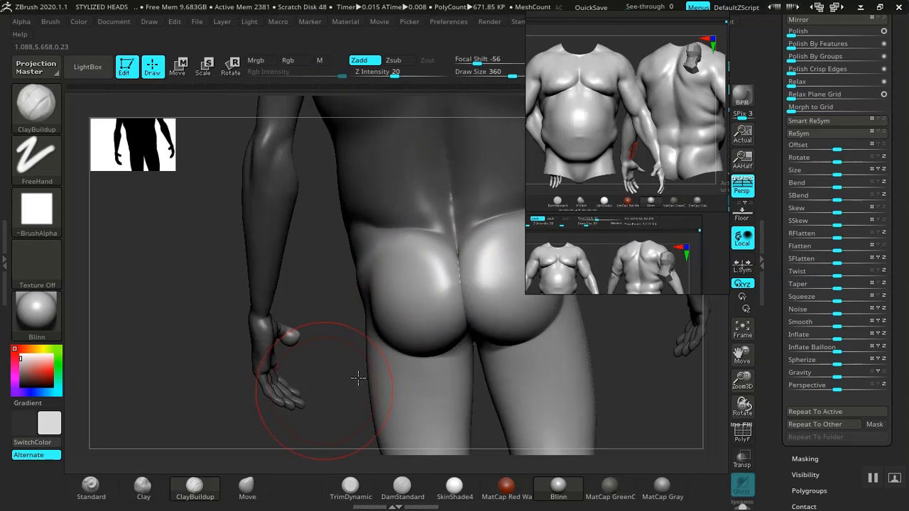
pyautogui.moveTo(356, 378); pyautogui.dragTo(522, 366)
pyautogui.keyDown('alt'); pyautogui.moveTo(595, 412); pyautogui.dragTo(505, 166); pyautogui.keyUp('alt')
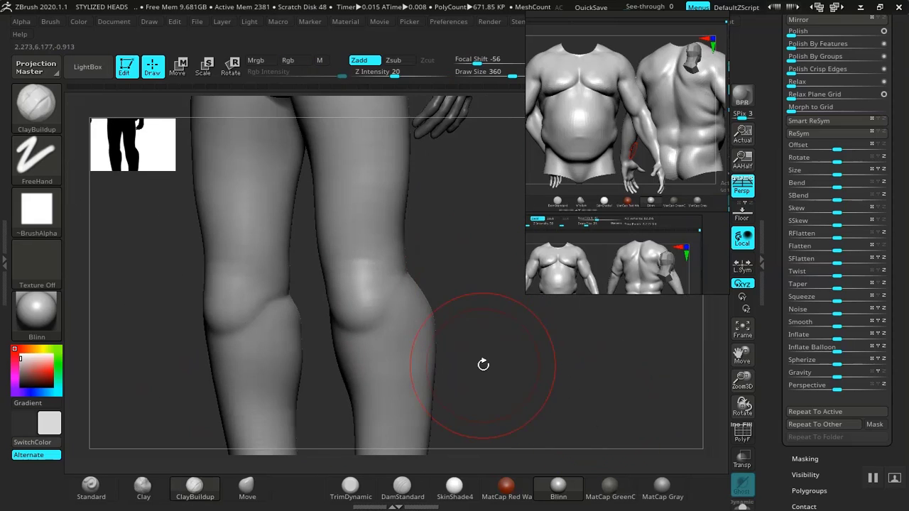
pyautogui.keyDown('alt'); pyautogui.moveTo(483, 365); pyautogui.dragTo(453, 272); pyautogui.keyUp('alt')
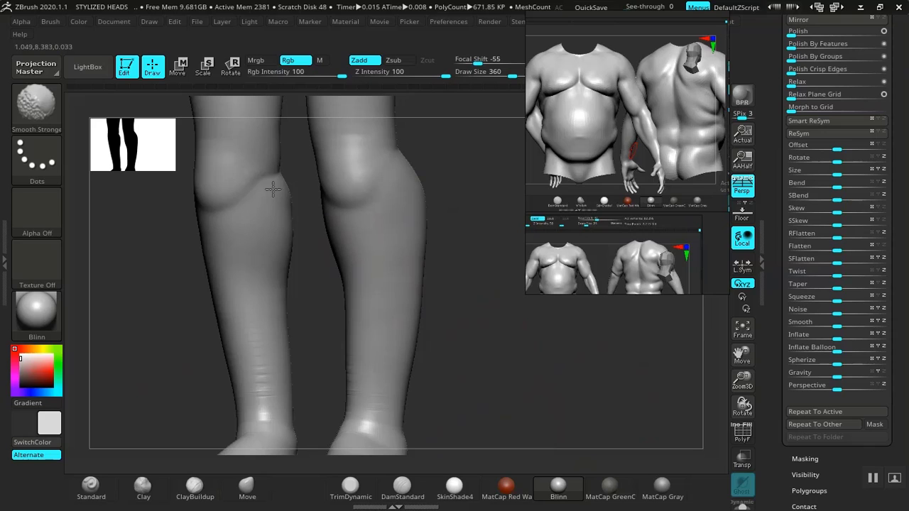
pyautogui.moveTo(422, 366)
pyautogui.keyDown('shift'); pyautogui.mouseDown()
pyautogui.moveTo(418, 306)
pyautogui.moveTo(487, 390)
pyautogui.moveTo(477, 339)
pyautogui.moveTo(505, 402)
pyautogui.moveTo(554, 402)
pyautogui.mouseUp(); pyautogui.keyUp('shift')
pyautogui.keyDown('alt'); pyautogui.moveTo(554, 400); pyautogui.dragTo(503, 278); pyautogui.keyUp('alt')
# Check the swollen feet from the front and side, and undo the smoothing and inflation of the legs.
pyautogui.moveTo(470, 373)
pyautogui.keyDown('shift'); pyautogui.mouseDown()
pyautogui.moveTo(530, 345)
pyautogui.moveTo(460, 361)
pyautogui.mouseUp(); pyautogui.keyUp('shift')
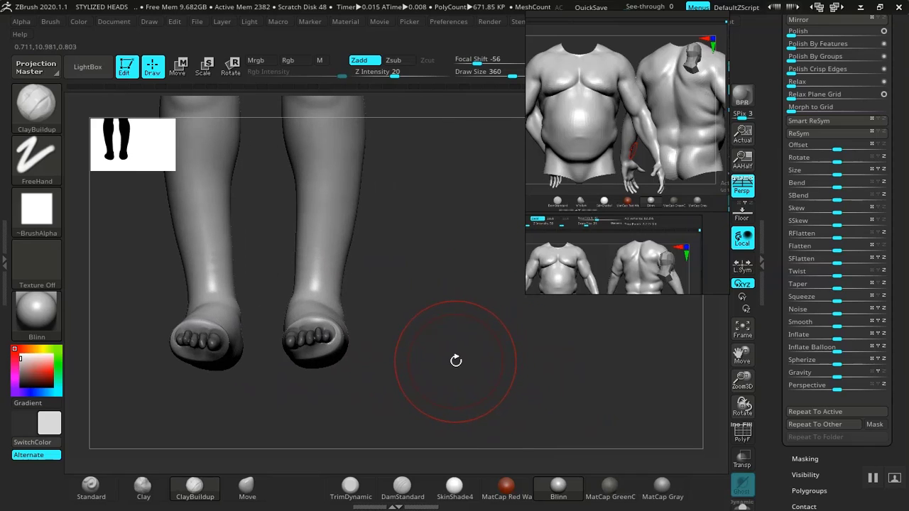
pyautogui.moveTo(459, 369)
pyautogui.mouseDown()
pyautogui.moveTo(397, 377)
pyautogui.moveTo(422, 372)
pyautogui.mouseUp()
pyautogui.press('ctrl')
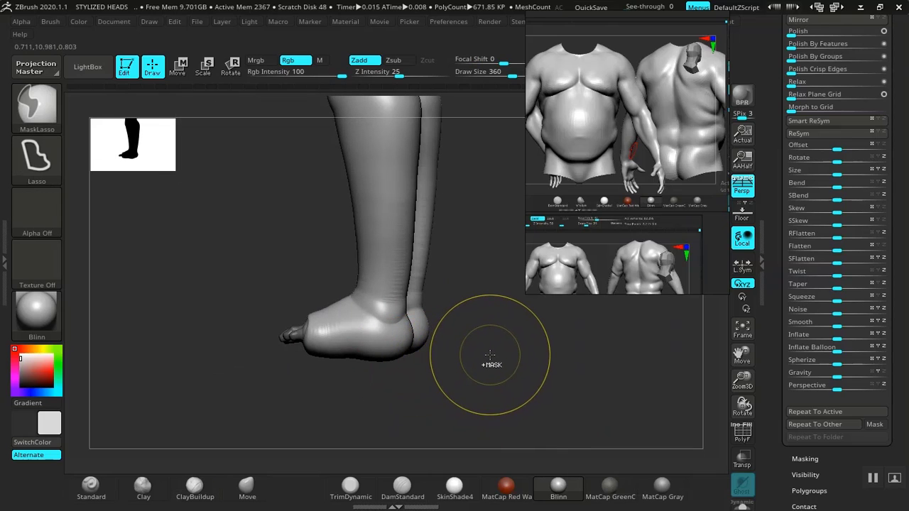
pyautogui.hotkey('ctrl', 'z')
pyautogui.hotkey('ctrl', 'z')
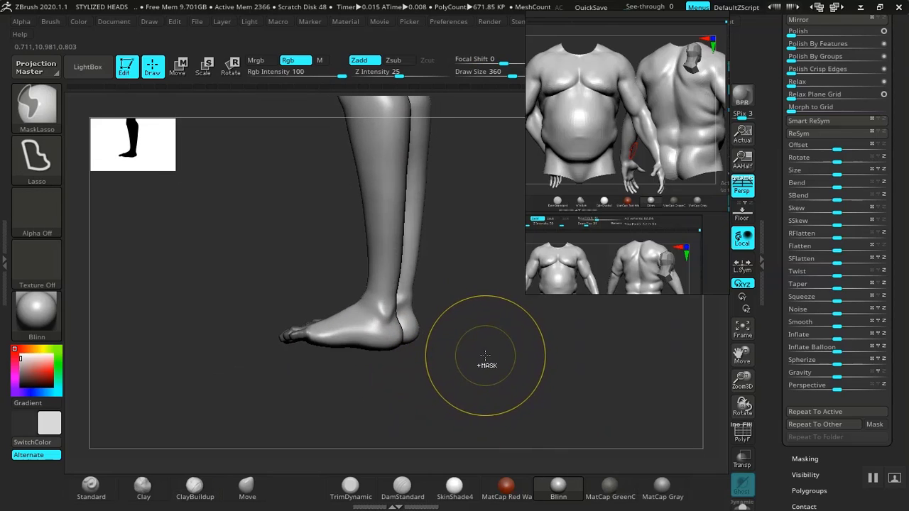
# Mask the feet up to the ankles with the MaskLasso brush and view the legs from the front.
pyautogui.moveTo(484, 356)
pyautogui.mouseDown()
pyautogui.moveTo(513, 362)
pyautogui.moveTo(379, 372)
pyautogui.mouseUp()
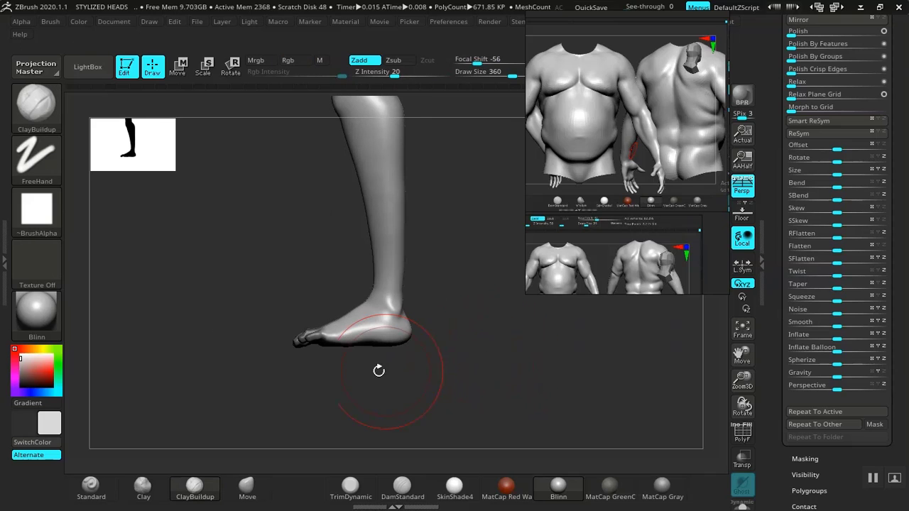
pyautogui.moveTo(253, 351)
pyautogui.keyDown('ctrl'); pyautogui.mouseDown()
pyautogui.moveTo(450, 363)
pyautogui.moveTo(431, 319)
pyautogui.moveTo(368, 290)
pyautogui.mouseUp(); pyautogui.keyUp('ctrl')
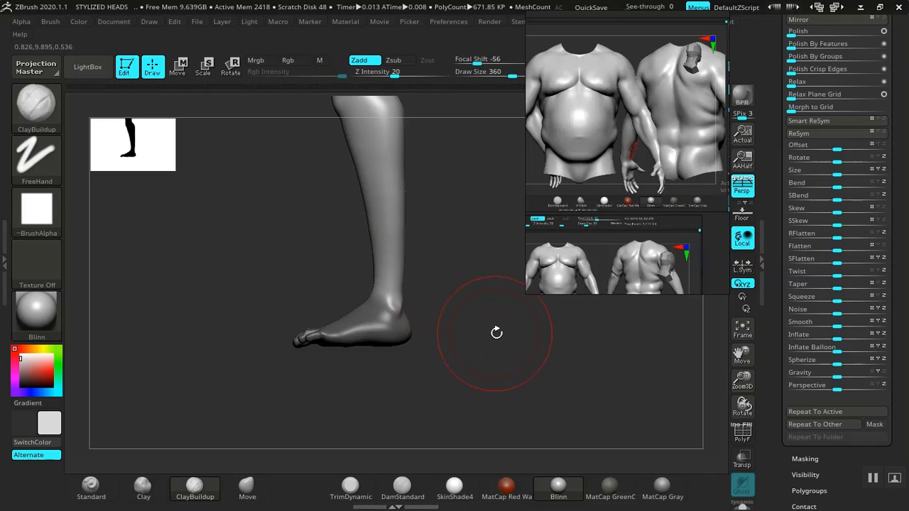
pyautogui.moveTo(497, 328); pyautogui.dragTo(487, 389)
pyautogui.keyDown('shift'); pyautogui.moveTo(513, 362); pyautogui.dragTo(522, 362); pyautogui.keyUp('shift')
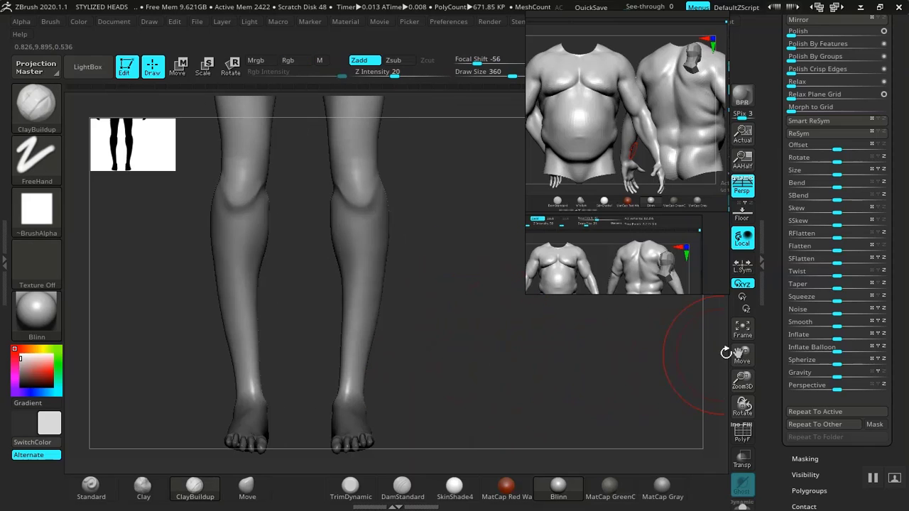
# Thicken the unmasked legs with the Inflate Balloon deformation at 31.
pyautogui.moveTo(838, 350); pyautogui.dragTo(843, 352)
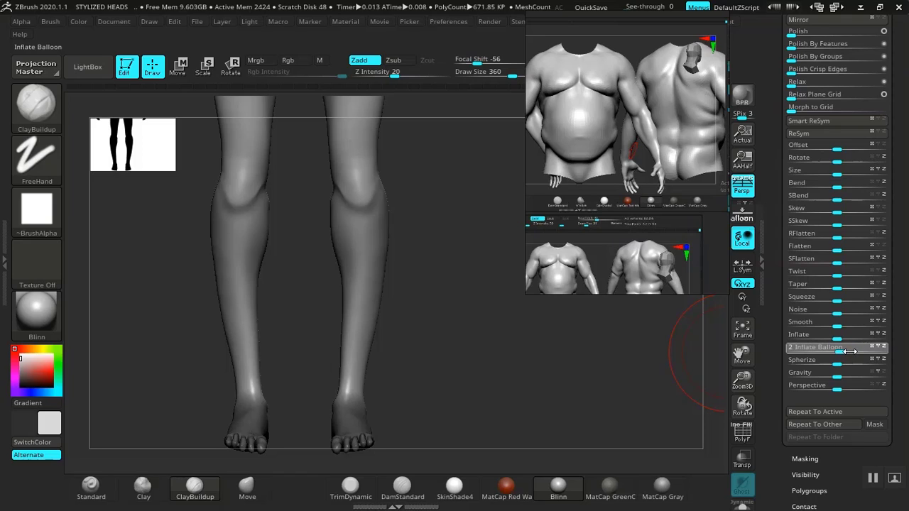
pyautogui.moveTo(851, 352); pyautogui.dragTo(852, 351)
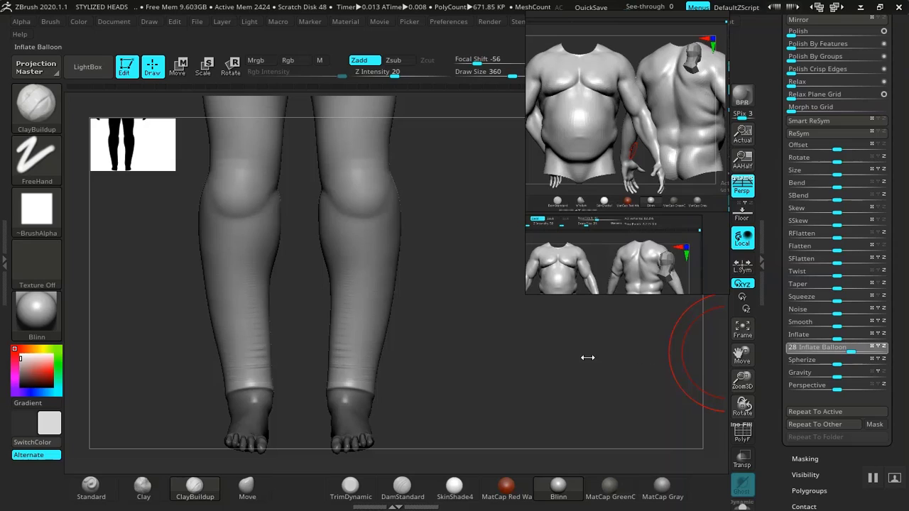
pyautogui.moveTo(502, 373); pyautogui.dragTo(505, 373)
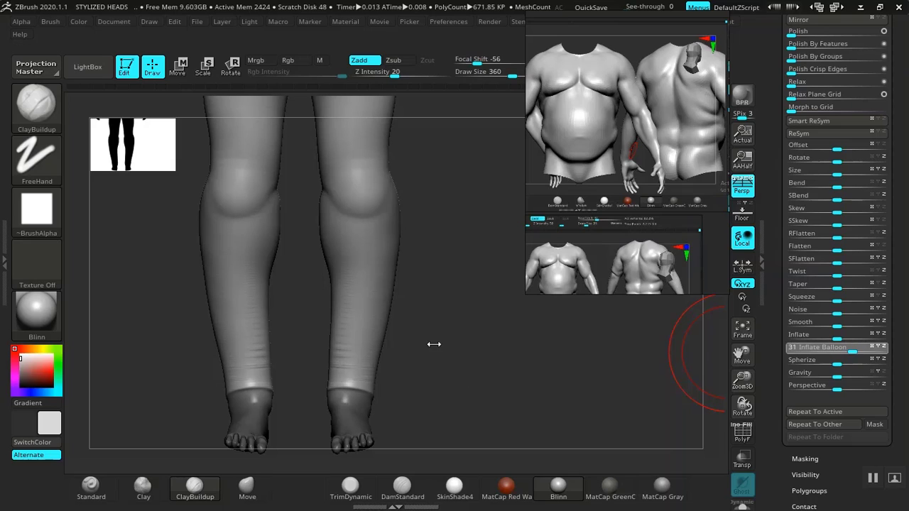
pyautogui.hotkey('ctrl', 'z')
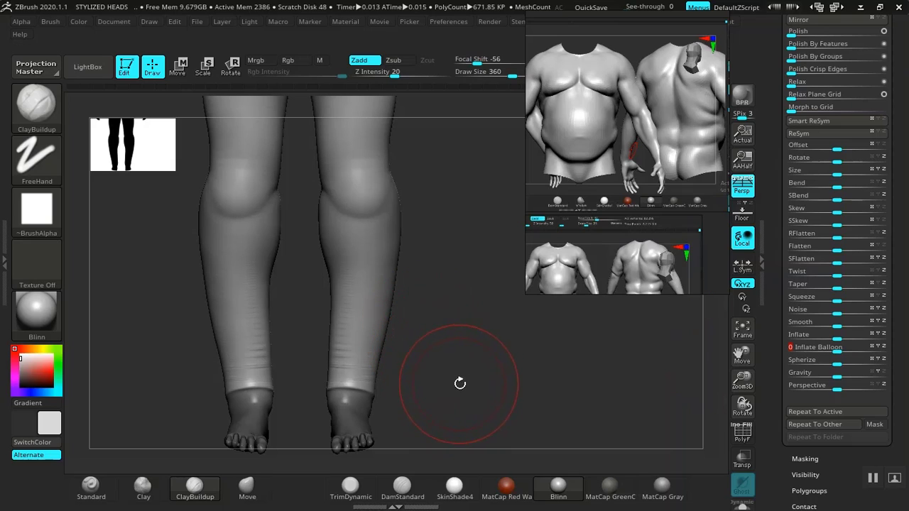
# Smooth the seam between the hip and thigh and the upper edge of the buttocks.
pyautogui.keyDown('alt'); pyautogui.moveTo(465, 384); pyautogui.dragTo(369, 267); pyautogui.keyUp('alt')
pyautogui.keyDown('alt'); pyautogui.moveTo(491, 370); pyautogui.dragTo(506, 416); pyautogui.keyUp('alt')
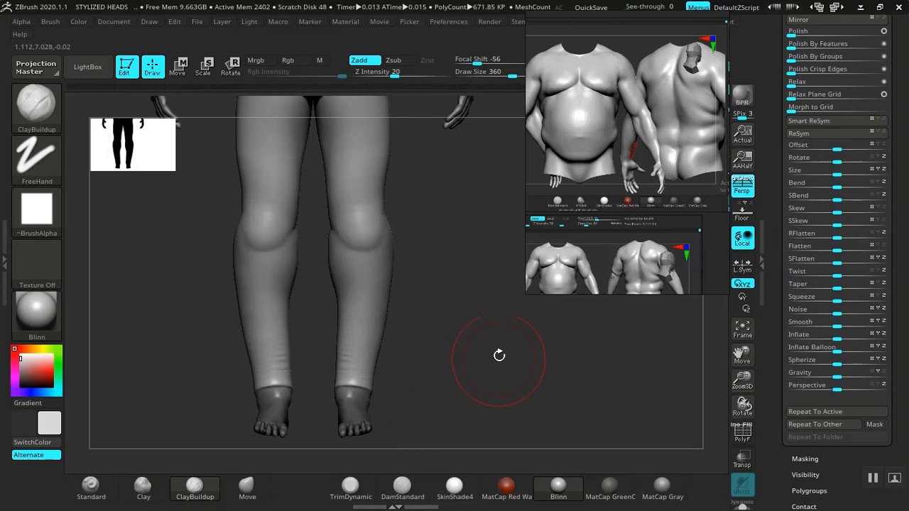
pyautogui.moveTo(500, 355); pyautogui.dragTo(387, 349)
pyautogui.moveTo(489, 322)
pyautogui.keyDown('alt'); pyautogui.mouseDown()
pyautogui.moveTo(486, 409)
pyautogui.moveTo(498, 417)
pyautogui.mouseUp(); pyautogui.keyUp('alt')
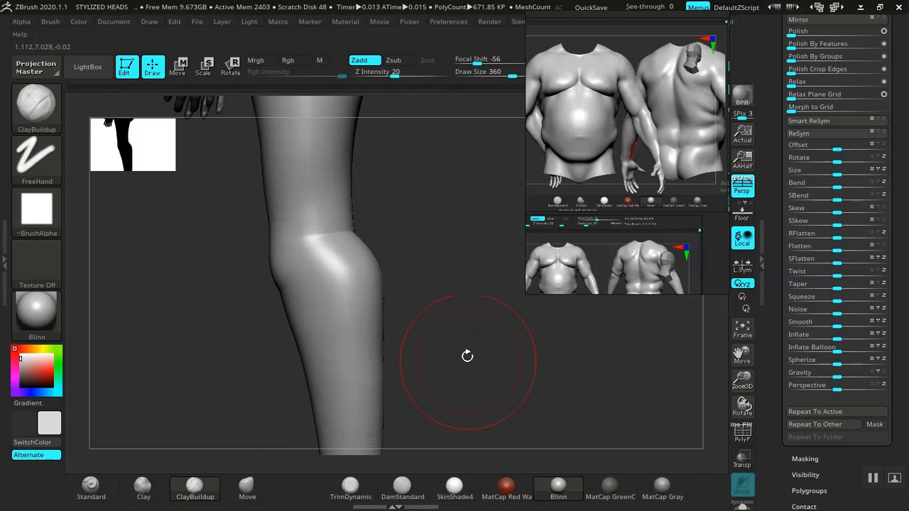
pyautogui.keyDown('alt'); pyautogui.moveTo(458, 256); pyautogui.dragTo(449, 451); pyautogui.keyUp('alt')
pyautogui.keyDown('shift'); pyautogui.moveTo(327, 319); pyautogui.dragTo(320, 282); pyautogui.keyUp('shift')
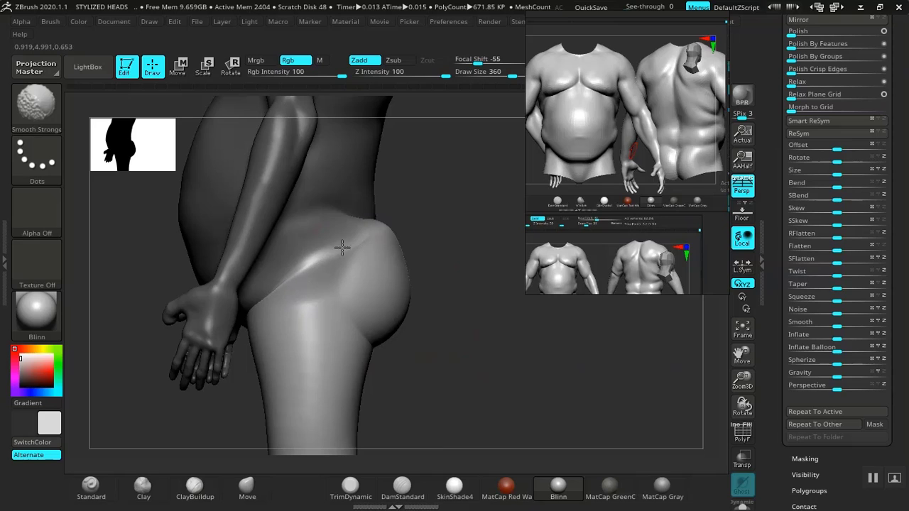
pyautogui.moveTo(471, 332); pyautogui.dragTo(405, 247)
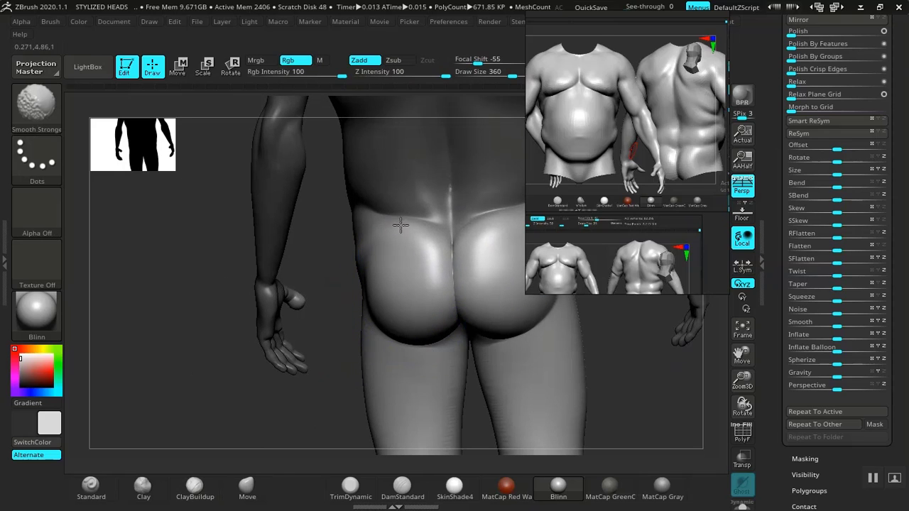
pyautogui.keyDown('shift'); pyautogui.moveTo(377, 243); pyautogui.dragTo(410, 268); pyautogui.keyUp('shift')
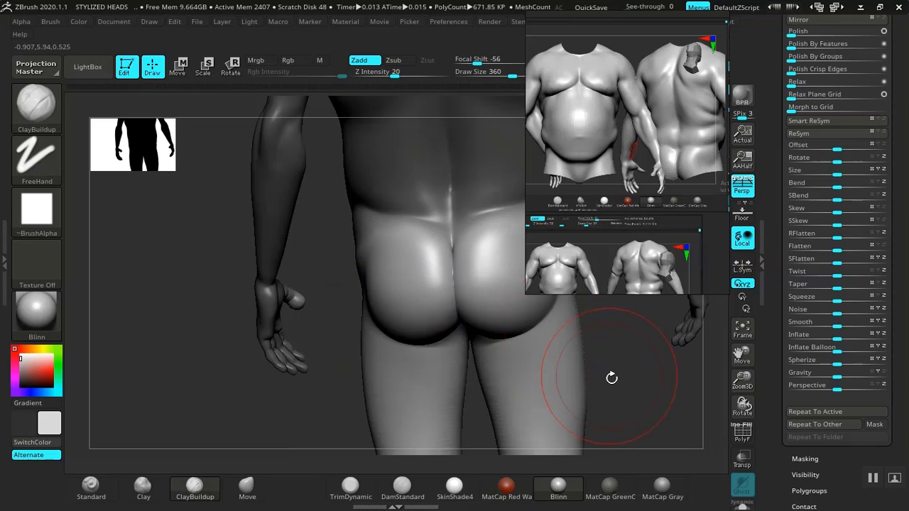
# Smooth the wrinkles on the lower calves and the ridge above the masked ankles.
pyautogui.moveTo(612, 378)
pyautogui.keyDown('alt'); pyautogui.mouseDown()
pyautogui.moveTo(471, 321)
pyautogui.moveTo(504, 397)
pyautogui.moveTo(601, 365)
pyautogui.moveTo(412, 402)
pyautogui.moveTo(450, 319)
pyautogui.moveTo(406, 351)
pyautogui.moveTo(348, 335)
pyautogui.mouseUp(); pyautogui.keyUp('alt')
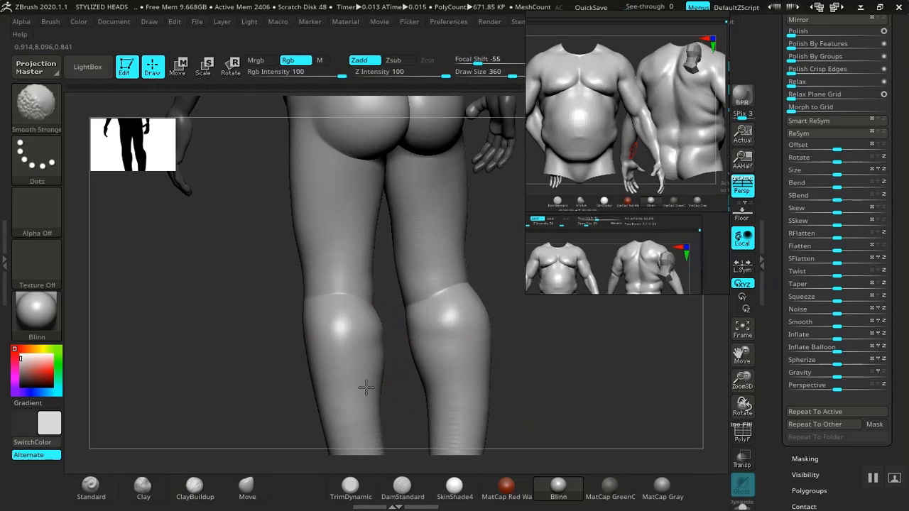
pyautogui.keyDown('shift'); pyautogui.moveTo(463, 422); pyautogui.dragTo(477, 344); pyautogui.keyUp('shift')
pyautogui.moveTo(542, 366)
pyautogui.keyDown('alt'); pyautogui.mouseDown()
pyautogui.moveTo(479, 365)
pyautogui.moveTo(578, 353)
pyautogui.mouseUp(); pyautogui.keyUp('alt')
pyautogui.moveTo(459, 368)
pyautogui.keyDown('alt'); pyautogui.mouseDown()
pyautogui.moveTo(478, 304)
pyautogui.moveTo(495, 368)
pyautogui.moveTo(473, 320)
pyautogui.moveTo(469, 418)
pyautogui.moveTo(473, 298)
pyautogui.moveTo(430, 355)
pyautogui.moveTo(406, 362)
pyautogui.mouseUp(); pyautogui.keyUp('alt')
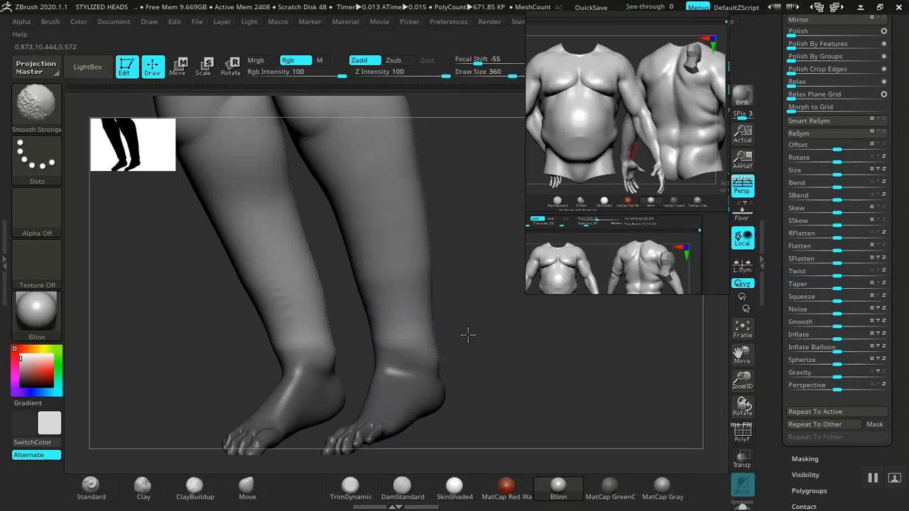
# Smooth the transition from the lower leg into the ankle at the back, side and front.
pyautogui.moveTo(491, 360); pyautogui.dragTo(445, 355)
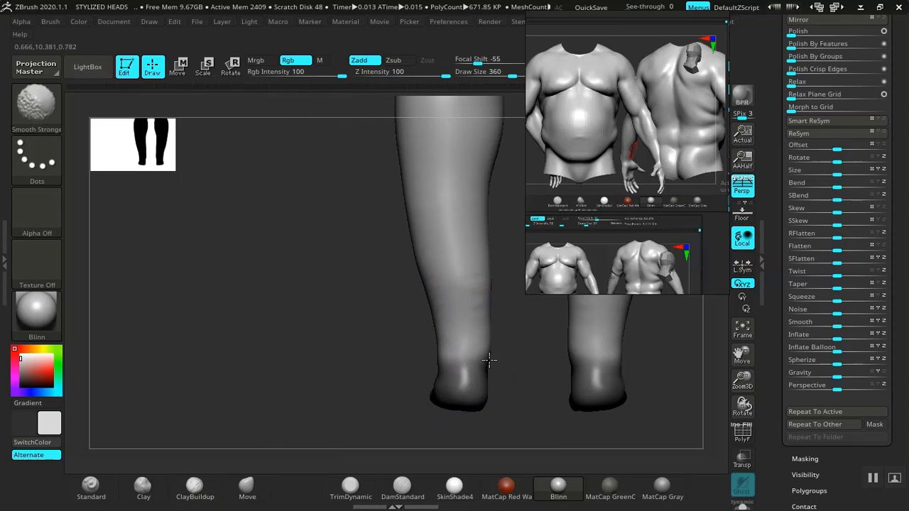
pyautogui.moveTo(339, 378); pyautogui.dragTo(444, 365)
pyautogui.moveTo(502, 364); pyautogui.dragTo(475, 333)
pyautogui.keyDown('shift'); pyautogui.moveTo(438, 286); pyautogui.dragTo(457, 276); pyautogui.keyUp('shift')
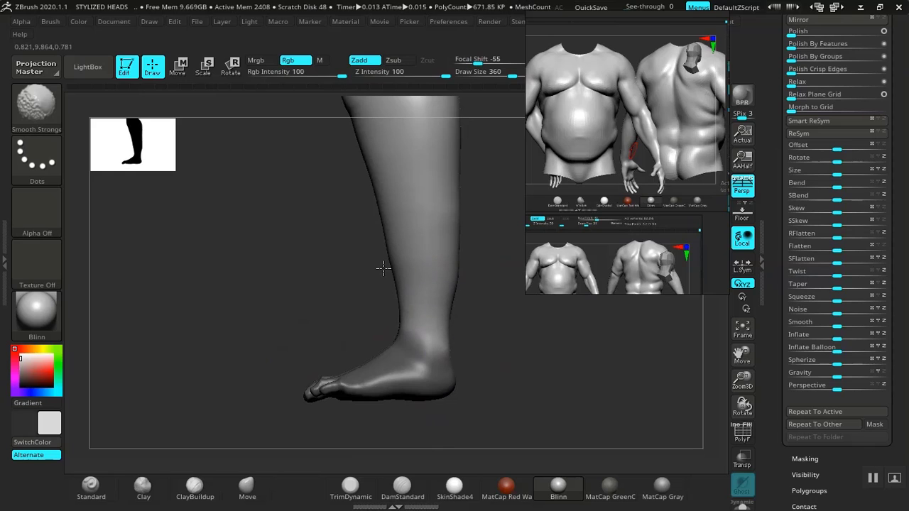
pyautogui.keyDown('shift'); pyautogui.moveTo(452, 322); pyautogui.dragTo(550, 357); pyautogui.keyUp('shift')
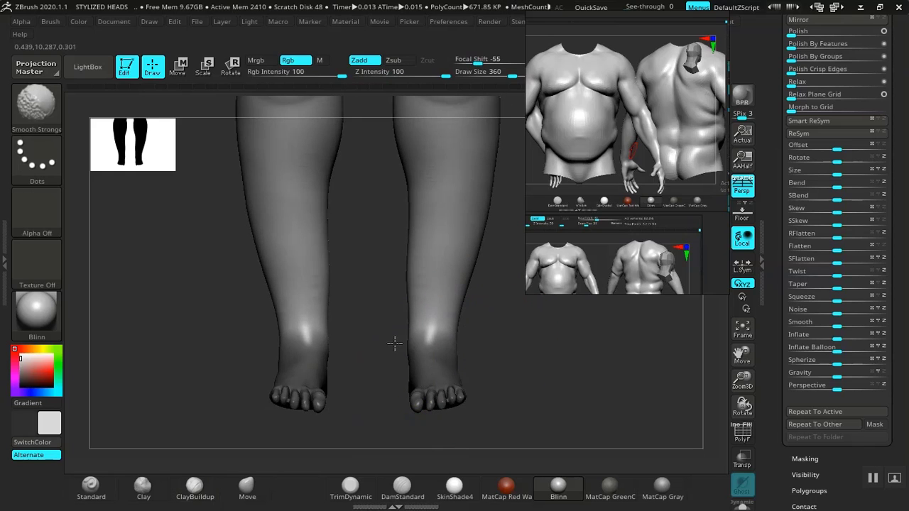
# Adjust the back of the lower leg above the heel with the Move brush.
pyautogui.moveTo(218, 375); pyautogui.dragTo(383, 346)
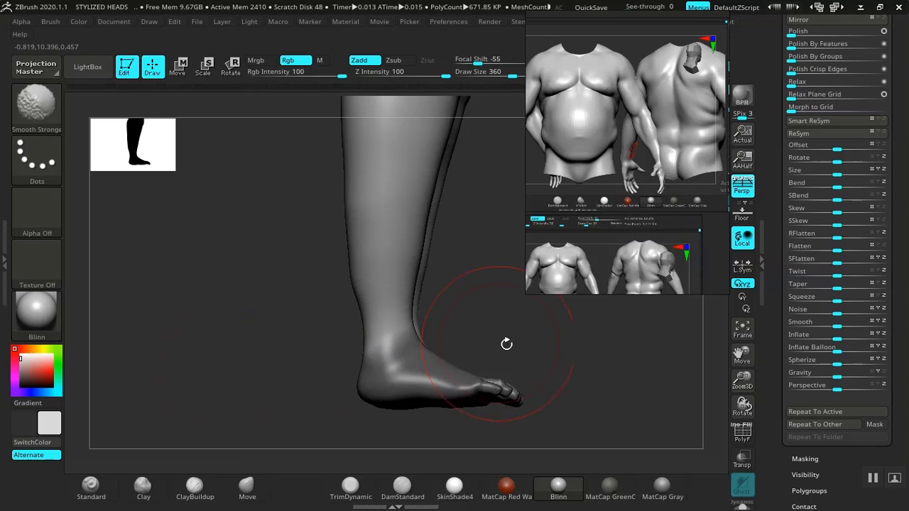
pyautogui.moveTo(507, 344)
pyautogui.mouseDown()
pyautogui.moveTo(416, 308)
pyautogui.moveTo(508, 391)
pyautogui.moveTo(380, 362)
pyautogui.mouseUp()
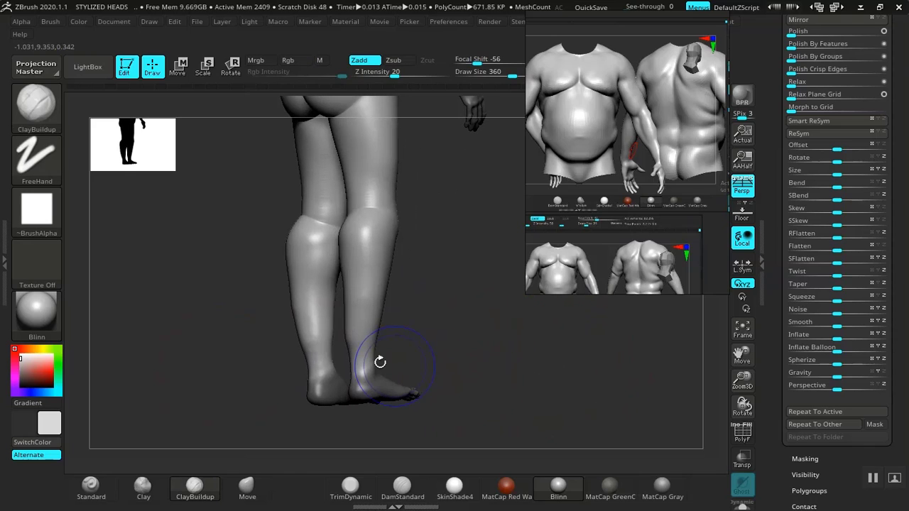
pyautogui.press('shift')
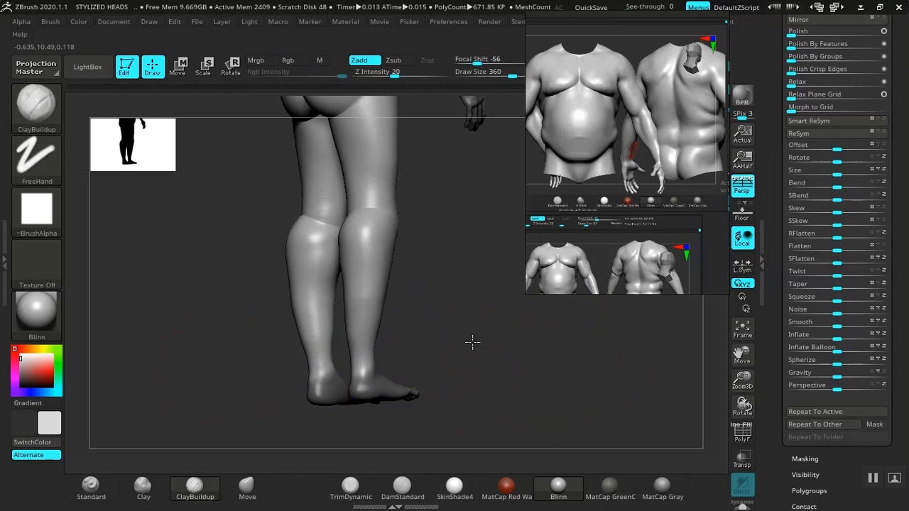
pyautogui.moveTo(473, 341)
pyautogui.mouseDown()
pyautogui.moveTo(467, 346)
pyautogui.moveTo(491, 367)
pyautogui.moveTo(344, 390)
pyautogui.mouseUp()
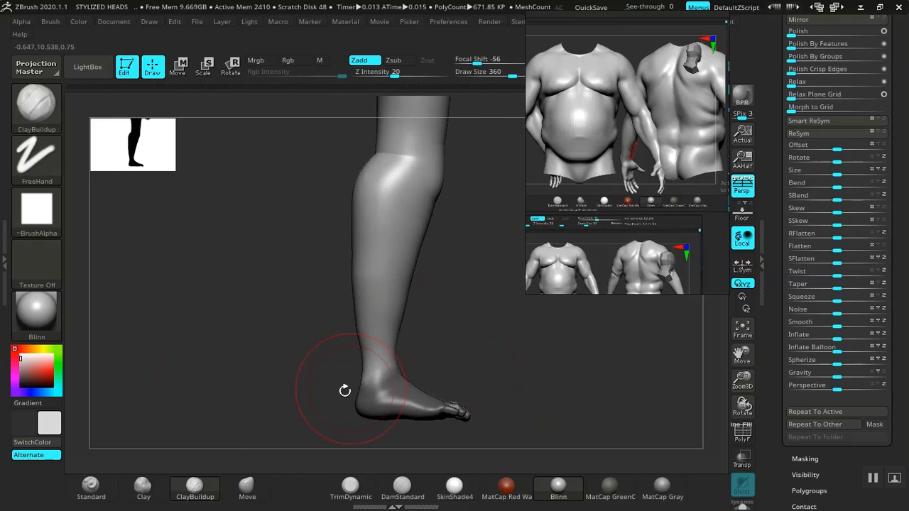
pyautogui.click(247, 485)
pyautogui.moveTo(268, 430); pyautogui.dragTo(355, 361)
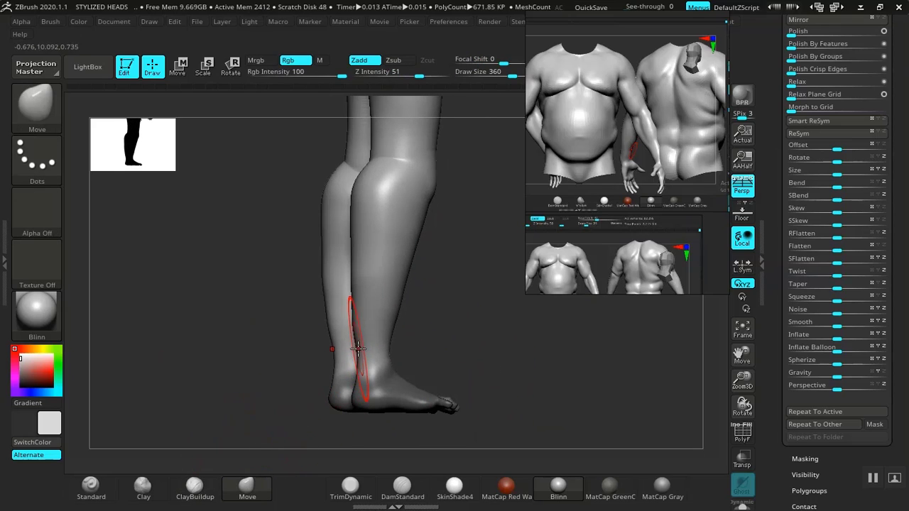
# Smooth the crease where the thighs meet the belly and groin.
pyautogui.moveTo(540, 363)
pyautogui.mouseDown()
pyautogui.moveTo(457, 328)
pyautogui.moveTo(426, 365)
pyautogui.moveTo(511, 348)
pyautogui.moveTo(491, 346)
pyautogui.moveTo(509, 325)
pyautogui.moveTo(478, 349)
pyautogui.moveTo(495, 410)
pyautogui.moveTo(356, 300)
pyautogui.mouseUp()
pyautogui.press('shift')
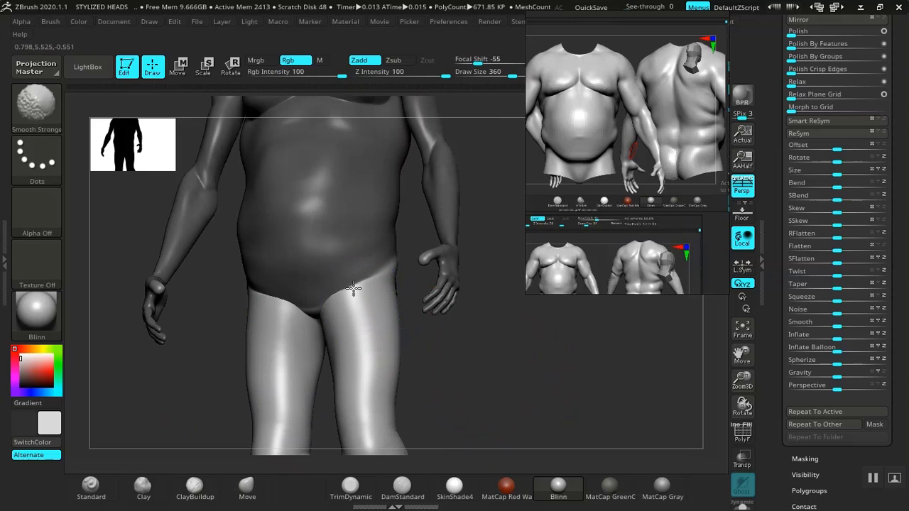
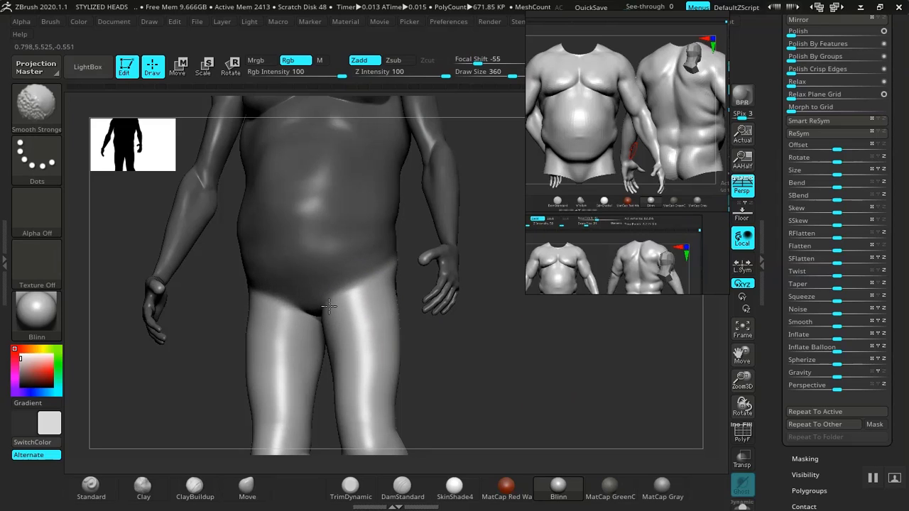
pyautogui.moveTo(359, 288)
pyautogui.keyDown('shift'); pyautogui.mouseDown()
pyautogui.moveTo(300, 331)
pyautogui.moveTo(309, 346)
pyautogui.mouseUp(); pyautogui.keyUp('shift')
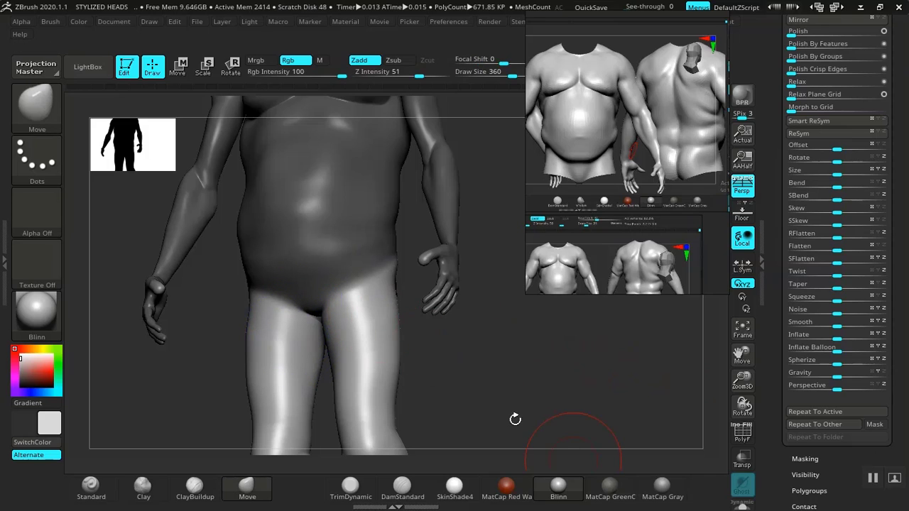
# Smooth the inner knees and shins of the thickened legs down to the ankles.
pyautogui.moveTo(516, 419)
pyautogui.mouseDown()
pyautogui.moveTo(544, 410)
pyautogui.moveTo(522, 406)
pyautogui.moveTo(474, 334)
pyautogui.moveTo(503, 298)
pyautogui.moveTo(503, 385)
pyautogui.moveTo(509, 367)
pyautogui.moveTo(521, 380)
pyautogui.moveTo(497, 400)
pyautogui.moveTo(509, 337)
pyautogui.moveTo(504, 357)
pyautogui.moveTo(483, 334)
pyautogui.moveTo(519, 371)
pyautogui.moveTo(491, 341)
pyautogui.moveTo(416, 371)
pyautogui.mouseUp()
pyautogui.moveTo(332, 359); pyautogui.dragTo(342, 336)
pyautogui.press('shift')
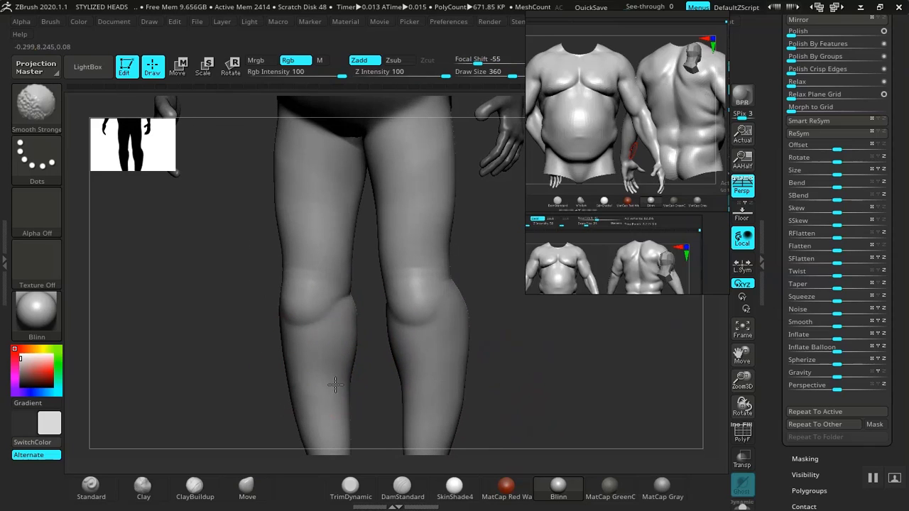
pyautogui.moveTo(495, 410); pyautogui.dragTo(294, 389)
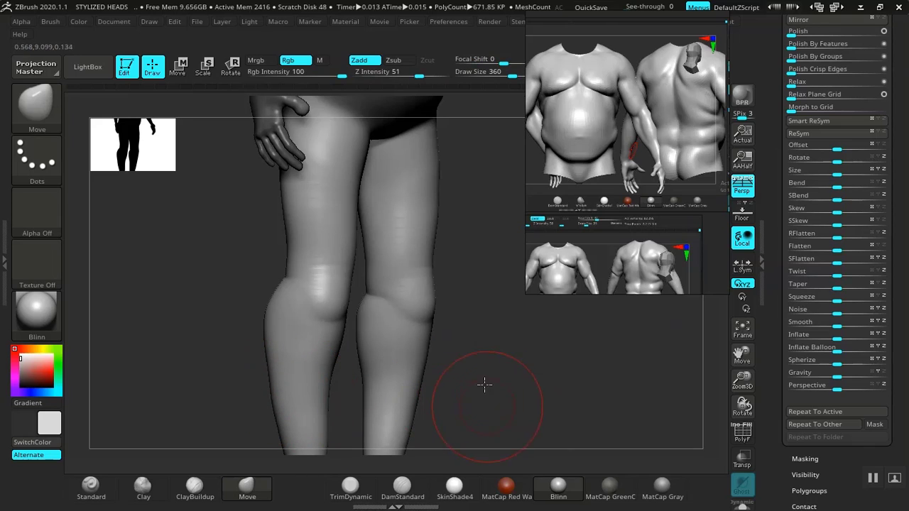
pyautogui.keyDown('alt'); pyautogui.moveTo(483, 382); pyautogui.dragTo(412, 349); pyautogui.keyUp('alt')
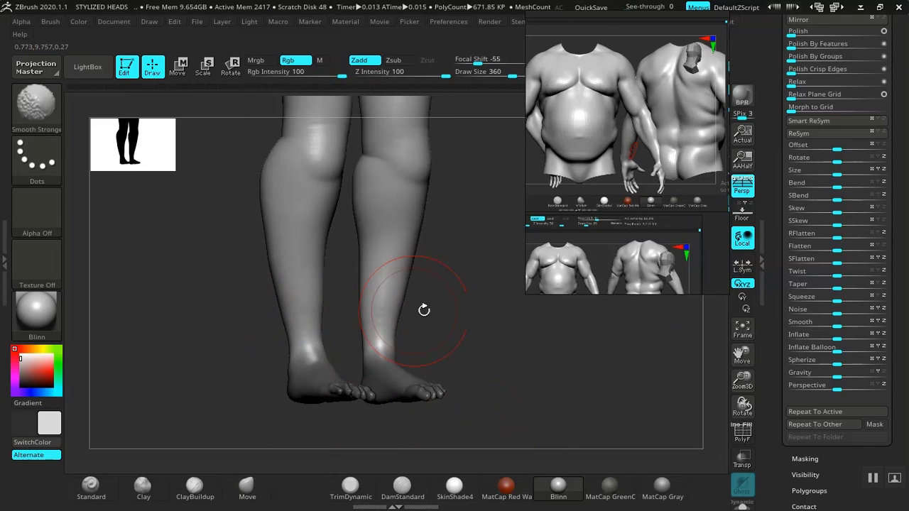
# Build up the backs of the lower legs above the heels with ClayBuildup and smooth the added volume.
pyautogui.moveTo(424, 310)
pyautogui.keyDown('shift'); pyautogui.mouseDown()
pyautogui.moveTo(464, 371)
pyautogui.moveTo(395, 365)
pyautogui.mouseUp(); pyautogui.keyUp('shift')
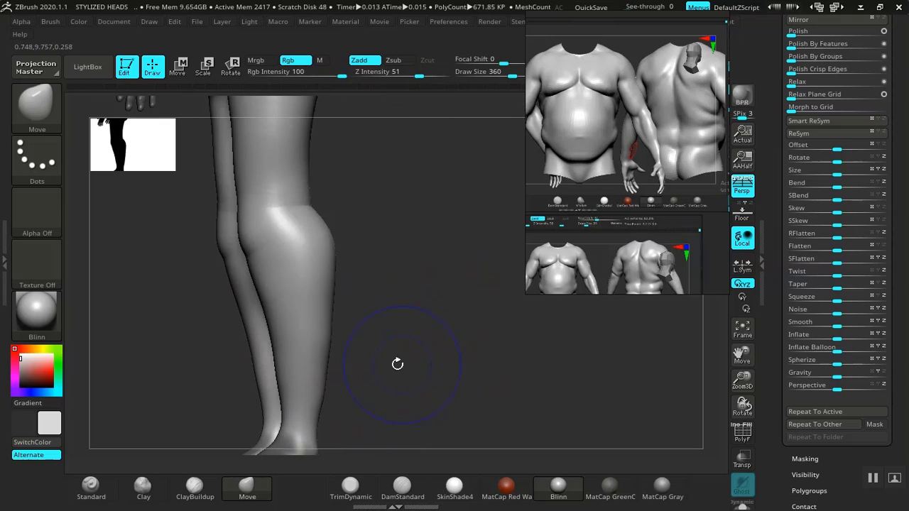
pyautogui.keyDown('shift'); pyautogui.moveTo(355, 319); pyautogui.dragTo(311, 274); pyautogui.keyUp('shift')
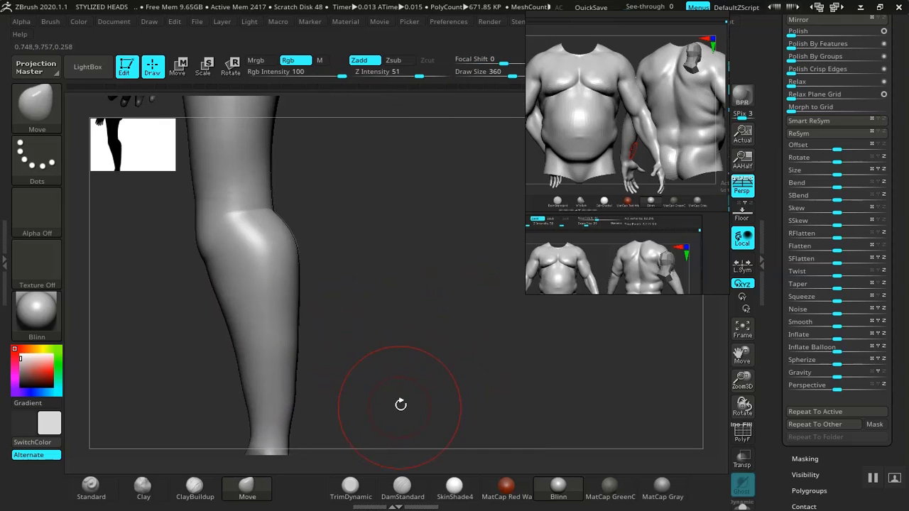
pyautogui.moveTo(402, 404)
pyautogui.mouseDown()
pyautogui.moveTo(368, 364)
pyautogui.moveTo(329, 367)
pyautogui.moveTo(374, 367)
pyautogui.mouseUp()
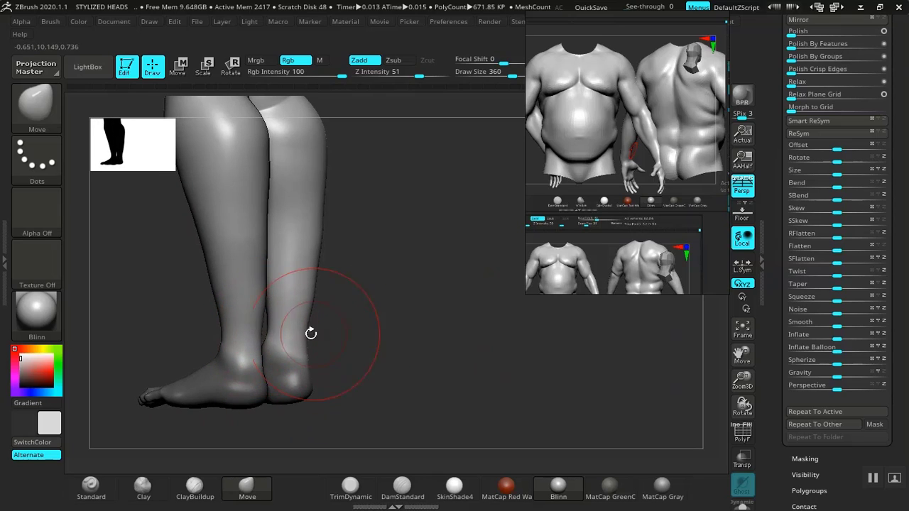
pyautogui.click(195, 486)
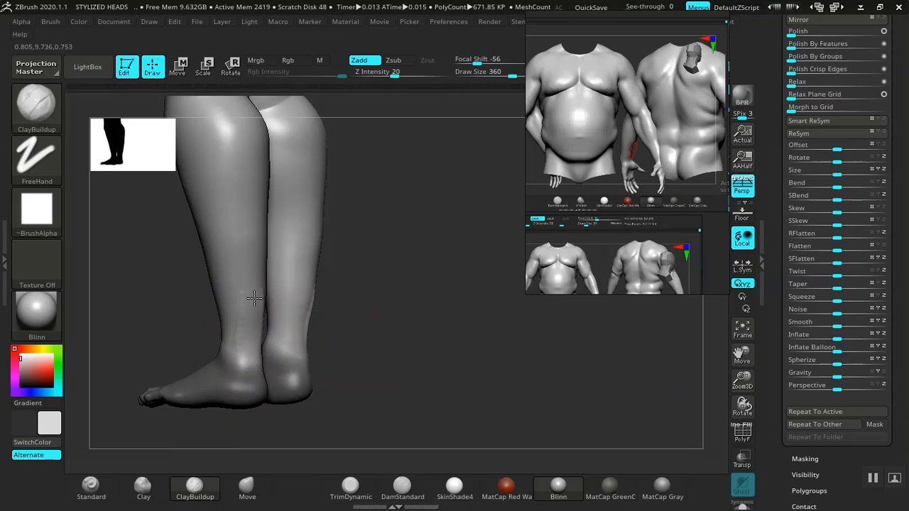
pyautogui.moveTo(339, 361); pyautogui.dragTo(284, 312)
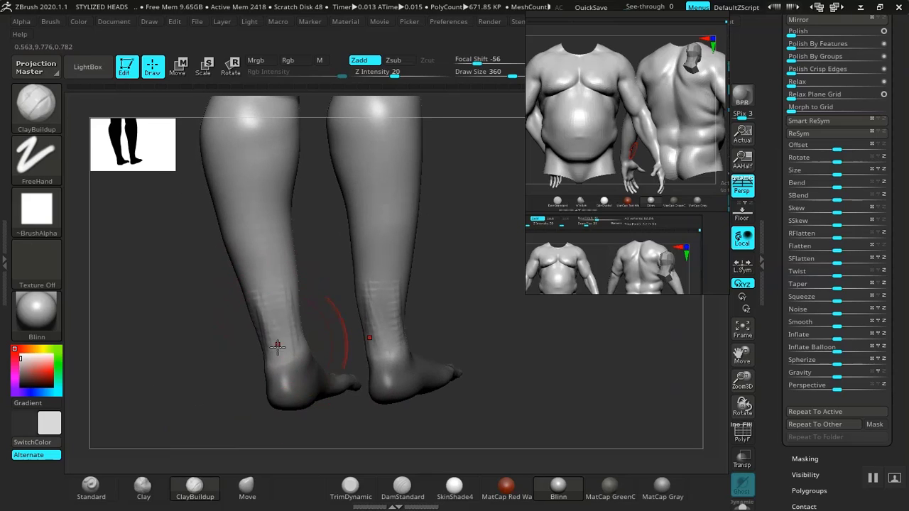
pyautogui.keyDown('shift'); pyautogui.moveTo(278, 346); pyautogui.dragTo(261, 321); pyautogui.keyUp('shift')
pyautogui.moveTo(473, 345)
pyautogui.mouseDown()
pyautogui.moveTo(509, 376)
pyautogui.moveTo(416, 358)
pyautogui.moveTo(431, 358)
pyautogui.moveTo(483, 410)
pyautogui.moveTo(484, 357)
pyautogui.moveTo(493, 378)
pyautogui.moveTo(420, 300)
pyautogui.moveTo(462, 353)
pyautogui.moveTo(460, 366)
pyautogui.moveTo(530, 307)
pyautogui.mouseUp()
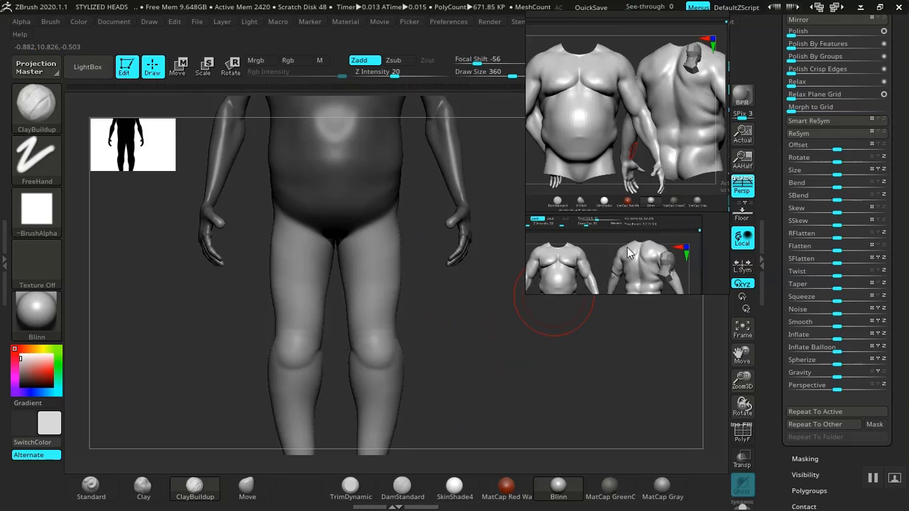
# Shift the reference board to the full-body views and invert the mask so the legs are protected instead of the upper body.
pyautogui.moveTo(627, 248); pyautogui.dragTo(631, 200, button='middle')
pyautogui.moveTo(616, 233); pyautogui.dragTo(621, 203, button='middle')
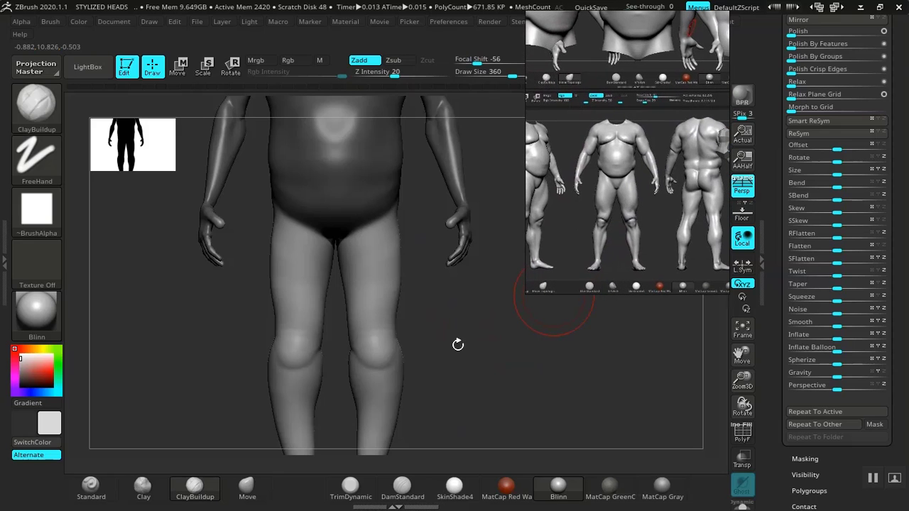
pyautogui.moveTo(458, 345); pyautogui.dragTo(425, 304)
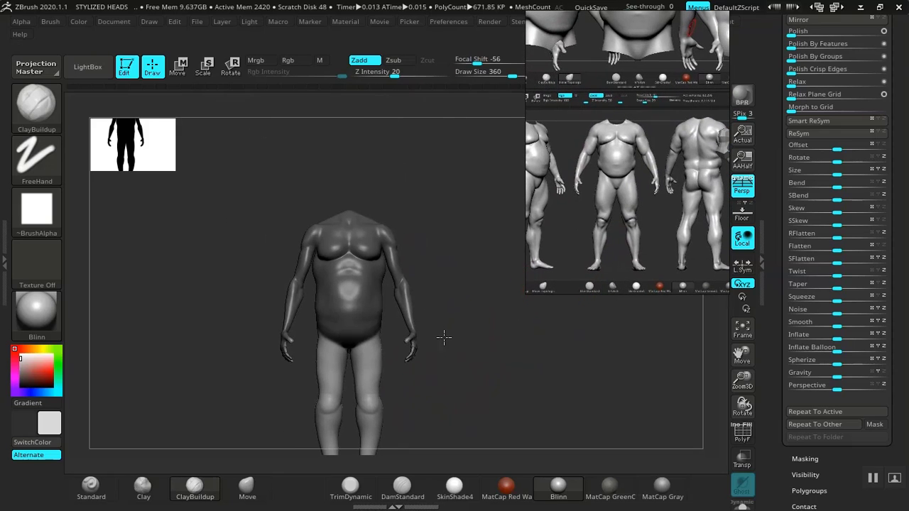
pyautogui.moveTo(444, 337)
pyautogui.keyDown('alt'); pyautogui.mouseDown()
pyautogui.moveTo(461, 268)
pyautogui.moveTo(471, 319)
pyautogui.moveTo(448, 294)
pyautogui.moveTo(450, 400)
pyautogui.moveTo(422, 380)
pyautogui.moveTo(372, 382)
pyautogui.moveTo(465, 380)
pyautogui.moveTo(501, 402)
pyautogui.moveTo(516, 390)
pyautogui.moveTo(491, 377)
pyautogui.mouseUp(); pyautogui.keyUp('alt')
pyautogui.keyDown('ctrl'); pyautogui.click(507, 398); pyautogui.keyUp('ctrl')
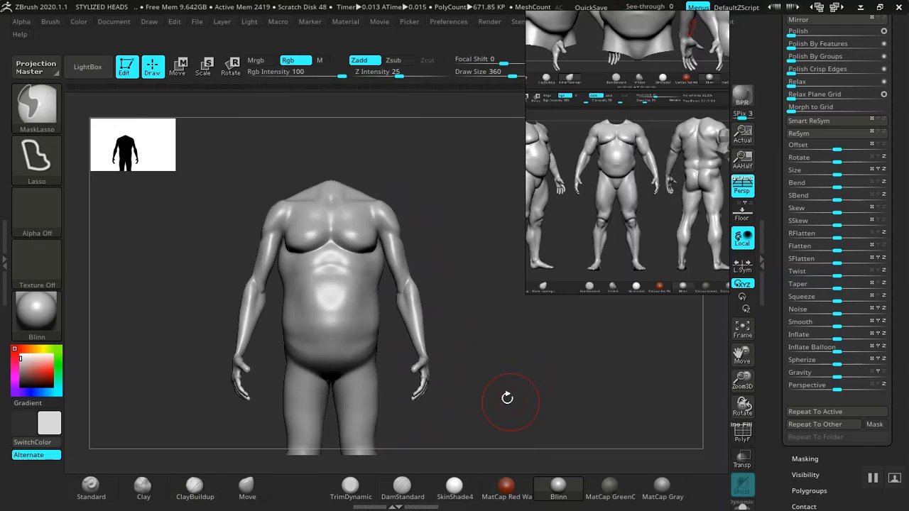
pyautogui.moveTo(490, 324)
pyautogui.keyDown('alt'); pyautogui.mouseDown()
pyautogui.moveTo(490, 315)
pyautogui.moveTo(468, 320)
pyautogui.moveTo(473, 339)
pyautogui.moveTo(448, 313)
pyautogui.moveTo(457, 347)
pyautogui.moveTo(430, 370)
pyautogui.moveTo(462, 412)
pyautogui.mouseUp(); pyautogui.keyUp('alt')
pyautogui.keyDown('ctrl'); pyautogui.click(443, 369); pyautogui.keyUp('ctrl')
pyautogui.keyDown('ctrl'); pyautogui.click(452, 368); pyautogui.keyUp('ctrl')
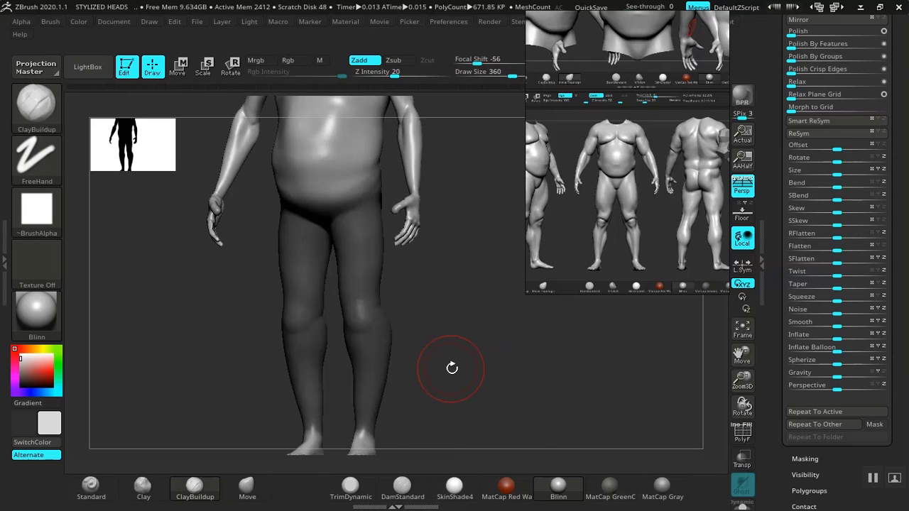
# Extend the mask over the torso and arms, leaving only the feet unmasked.
pyautogui.keyDown('alt'); pyautogui.moveTo(452, 368); pyautogui.dragTo(341, 311); pyautogui.keyUp('alt')
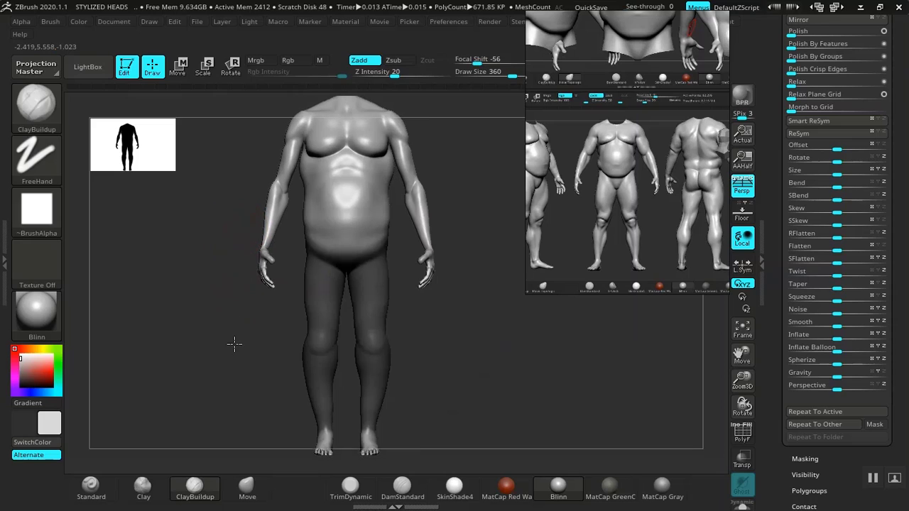
pyautogui.moveTo(145, 368)
pyautogui.keyDown('ctrl'); pyautogui.mouseDown()
pyautogui.moveTo(270, 403)
pyautogui.moveTo(464, 236)
pyautogui.moveTo(377, 121)
pyautogui.moveTo(251, 298)
pyautogui.mouseUp(); pyautogui.keyUp('ctrl')
pyautogui.keyDown('alt'); pyautogui.moveTo(481, 371); pyautogui.dragTo(469, 325); pyautogui.keyUp('alt')
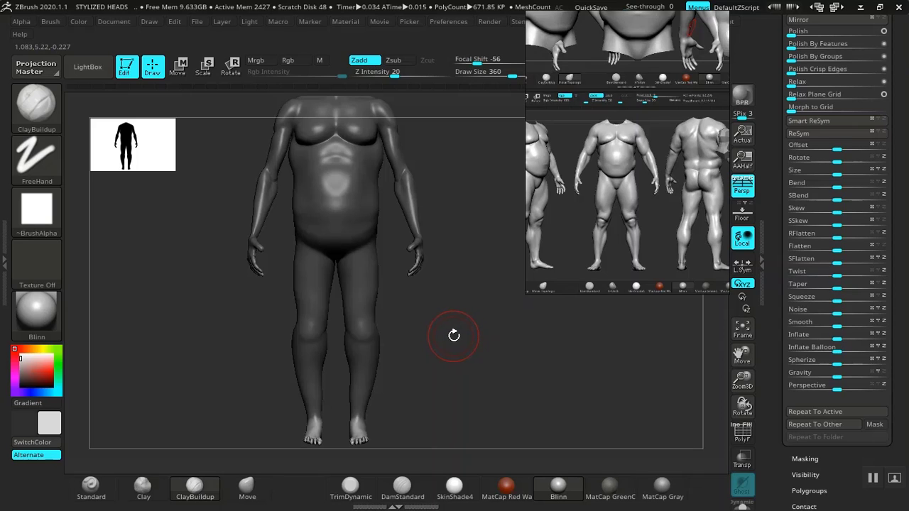
# Thicken the unmasked feet with the Inflate deformation and smooth the upper foot near the ankle.
pyautogui.moveTo(451, 339)
pyautogui.mouseDown()
pyautogui.moveTo(441, 388)
pyautogui.moveTo(453, 360)
pyautogui.moveTo(448, 402)
pyautogui.moveTo(459, 374)
pyautogui.moveTo(457, 382)
pyautogui.moveTo(450, 260)
pyautogui.moveTo(467, 423)
pyautogui.moveTo(461, 379)
pyautogui.moveTo(440, 404)
pyautogui.moveTo(465, 380)
pyautogui.moveTo(473, 396)
pyautogui.mouseUp()
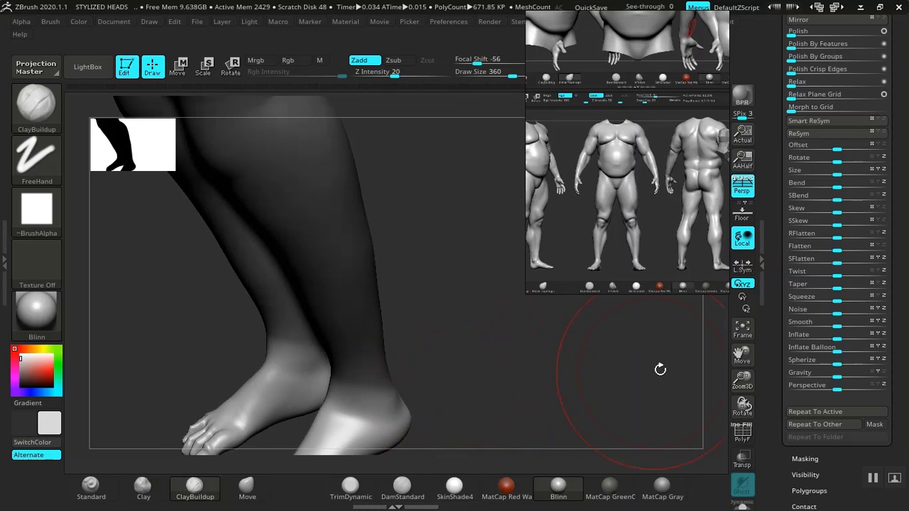
pyautogui.moveTo(572, 350); pyautogui.dragTo(689, 319)
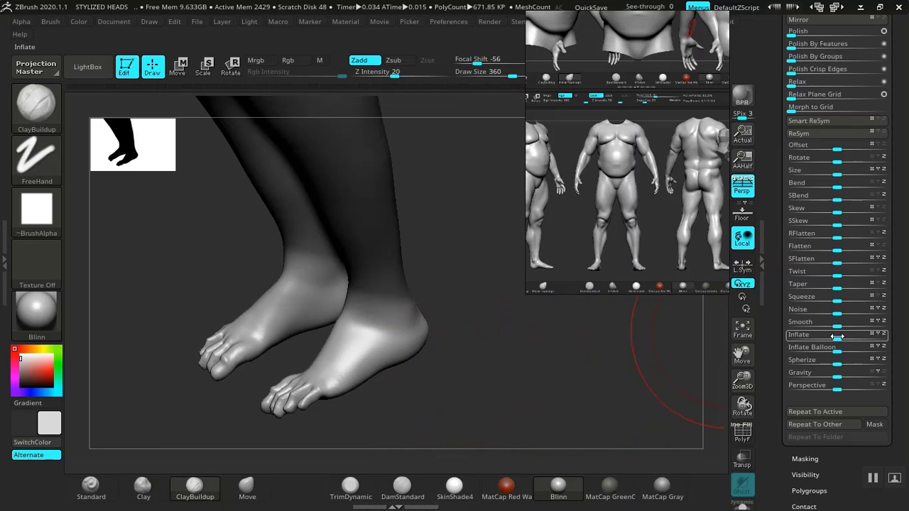
pyautogui.moveTo(841, 339); pyautogui.dragTo(852, 338)
pyautogui.moveTo(562, 381)
pyautogui.mouseDown()
pyautogui.moveTo(580, 404)
pyautogui.moveTo(547, 355)
pyautogui.moveTo(531, 394)
pyautogui.mouseUp()
pyautogui.keyDown('shift'); pyautogui.moveTo(336, 317); pyautogui.dragTo(326, 263); pyautogui.keyUp('shift')
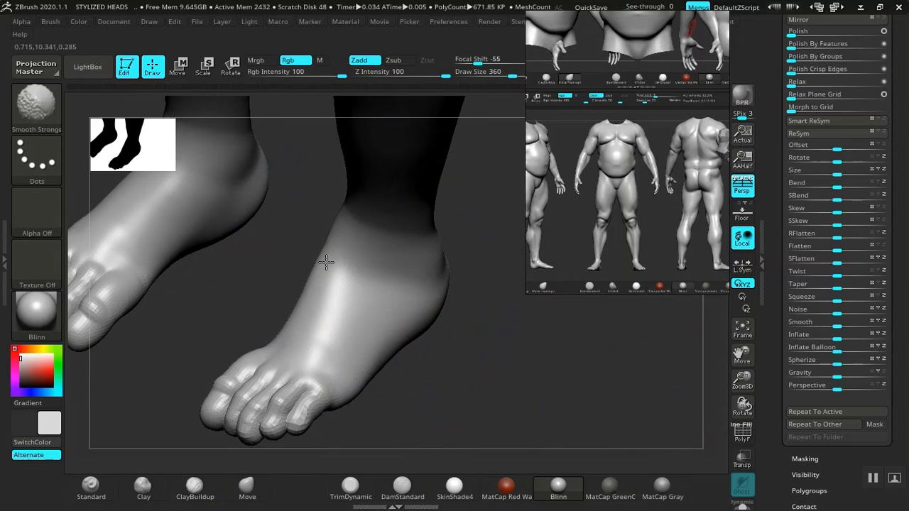
# Set the Smooth brush's Z Intensity to 17 and smooth the toes of both feet.
pyautogui.moveTo(495, 379); pyautogui.dragTo(432, 355)
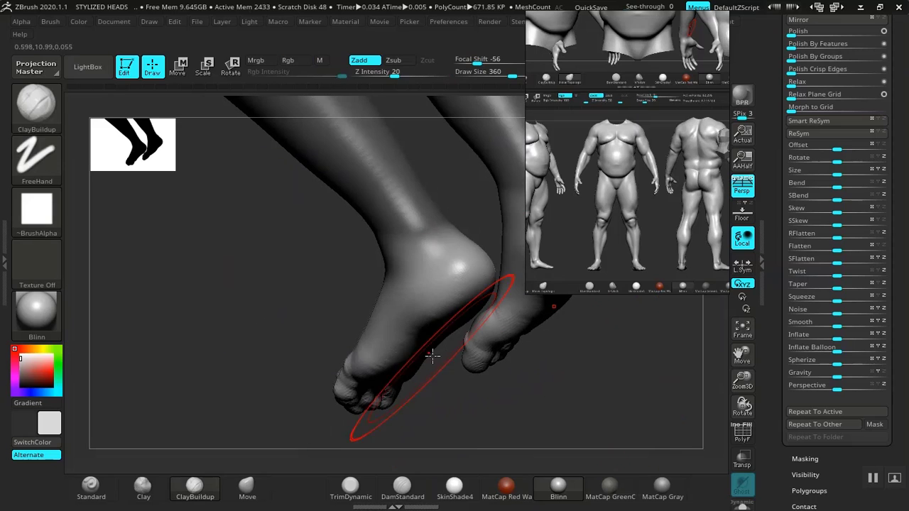
pyautogui.moveTo(480, 390); pyautogui.dragTo(434, 401)
pyautogui.moveTo(445, 419)
pyautogui.mouseDown()
pyautogui.moveTo(420, 400)
pyautogui.moveTo(367, 386)
pyautogui.mouseUp()
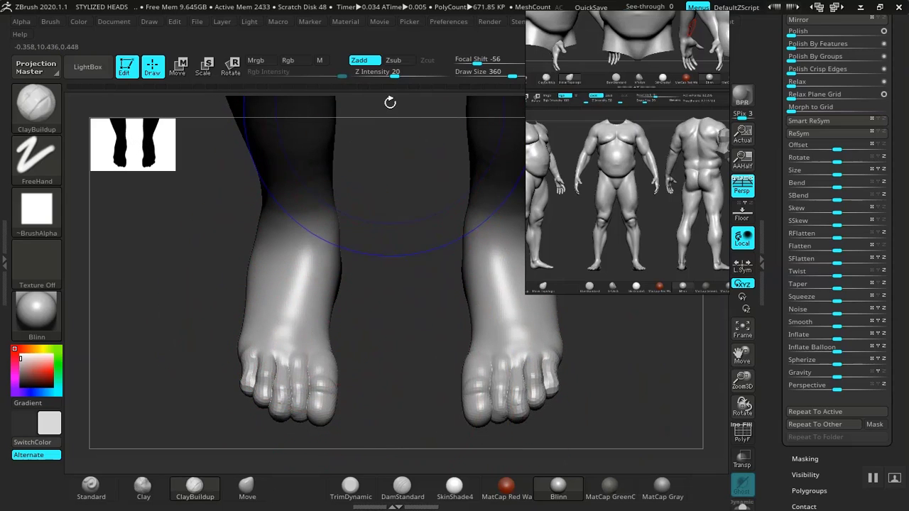
pyautogui.press('shift')
pyautogui.keyDown('shift'); pyautogui.click(392, 74); pyautogui.keyUp('shift')
pyautogui.keyDown('shift'); pyautogui.moveTo(270, 371); pyautogui.dragTo(275, 394); pyautogui.keyUp('shift')
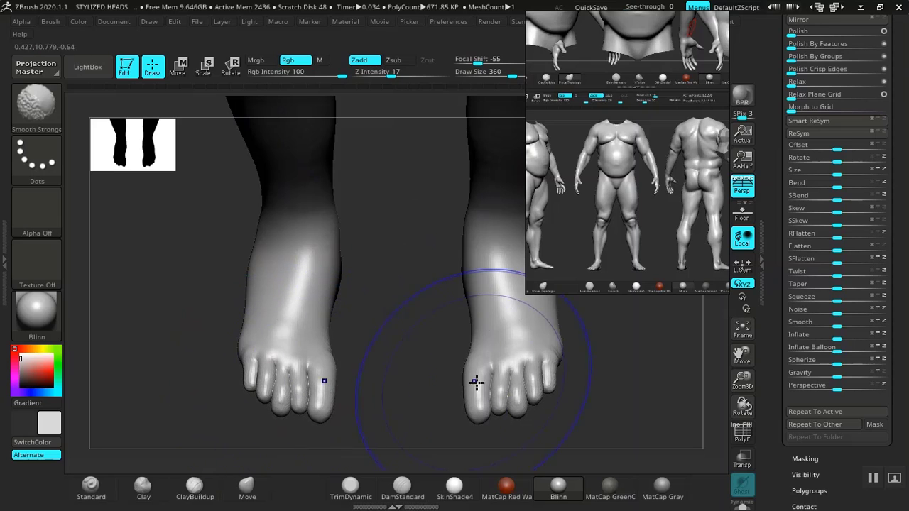
pyautogui.moveTo(426, 402)
pyautogui.mouseDown()
pyautogui.moveTo(372, 412)
pyautogui.moveTo(348, 450)
pyautogui.moveTo(367, 460)
pyautogui.moveTo(391, 414)
pyautogui.moveTo(376, 396)
pyautogui.moveTo(316, 374)
pyautogui.moveTo(293, 381)
pyautogui.mouseUp()
pyautogui.press('shift')
pyautogui.hotkey('ctrl', 'z')
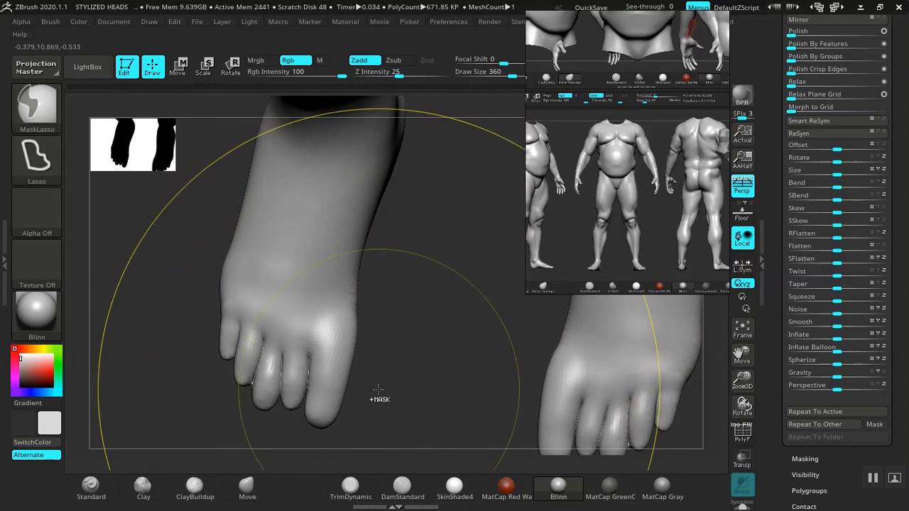
pyautogui.keyDown('shift'); pyautogui.moveTo(284, 348); pyautogui.dragTo(290, 374); pyautogui.keyUp('shift')
# Isolate the arms' polygroup to mask the torso and legs, leaving only the arms unmasked on the full body.
pyautogui.keyDown('alt'); pyautogui.moveTo(424, 388); pyautogui.dragTo(213, 142); pyautogui.keyUp('alt')
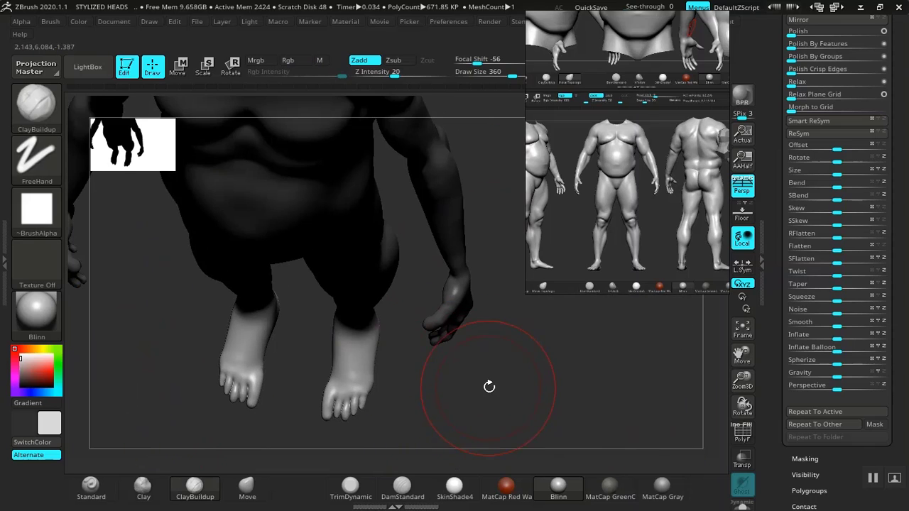
pyautogui.keyDown('shift'); pyautogui.moveTo(488, 386); pyautogui.dragTo(446, 329); pyautogui.keyUp('shift')
pyautogui.keyDown('ctrl'); pyautogui.moveTo(447, 329); pyautogui.dragTo(430, 313, button='right'); pyautogui.keyUp('ctrl')
pyautogui.moveTo(466, 376)
pyautogui.keyDown('alt'); pyautogui.mouseDown(button='right')
pyautogui.moveTo(471, 424)
pyautogui.moveTo(486, 405)
pyautogui.moveTo(513, 399)
pyautogui.moveTo(468, 317)
pyautogui.moveTo(465, 178)
pyautogui.moveTo(458, 282)
pyautogui.mouseUp(button='right'); pyautogui.keyUp('alt')
pyautogui.keyDown('ctrl'); pyautogui.keyDown('shift'); pyautogui.click(406, 204); pyautogui.keyUp('shift'); pyautogui.keyUp('ctrl')
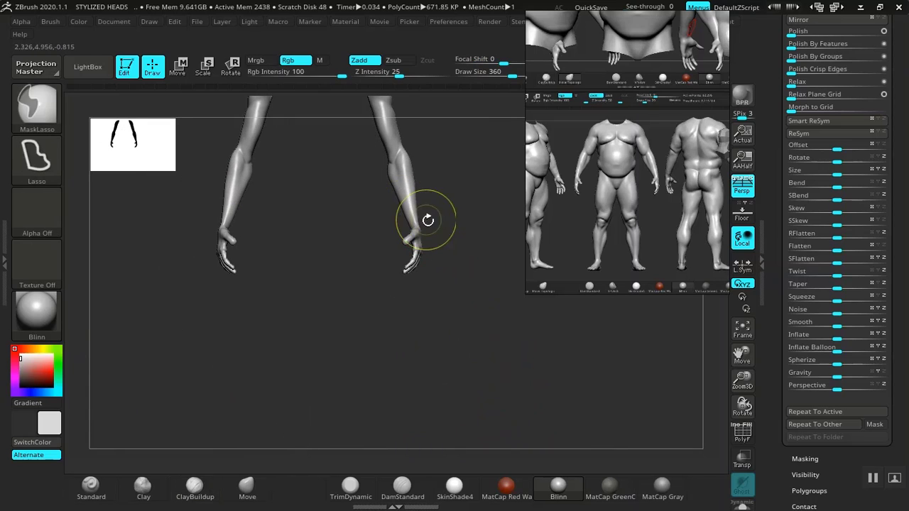
pyautogui.keyDown('ctrl'); pyautogui.keyDown('shift'); pyautogui.click(495, 336); pyautogui.keyUp('shift'); pyautogui.keyUp('ctrl')
pyautogui.keyDown('ctrl'); pyautogui.click(490, 336); pyautogui.keyUp('ctrl')
pyautogui.keyDown('alt'); pyautogui.moveTo(473, 339); pyautogui.dragTo(489, 355, button='right'); pyautogui.keyUp('alt')
# Try to move the arms outward from the torso with the transform gizmo.
pyautogui.press('e')
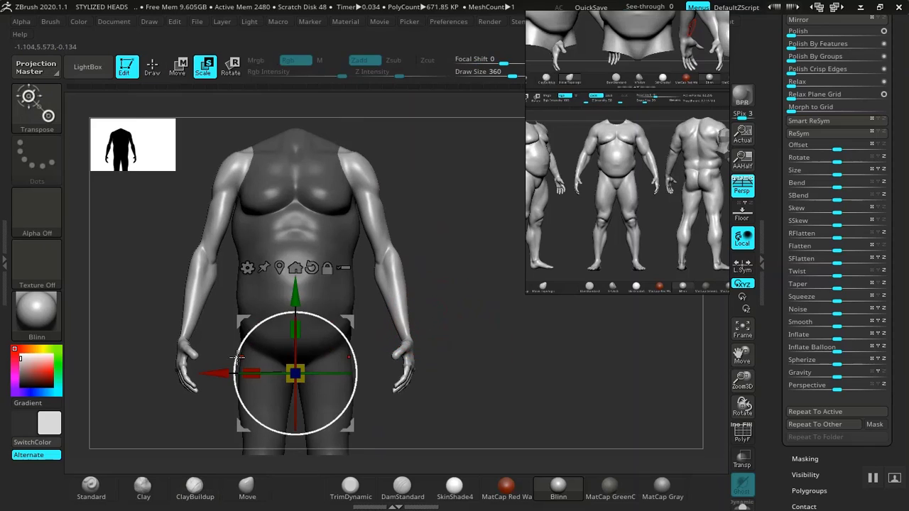
pyautogui.moveTo(216, 373); pyautogui.dragTo(106, 372)
pyautogui.hotkey('ctrl', 'z')
pyautogui.hotkey('ctrl', 'z')
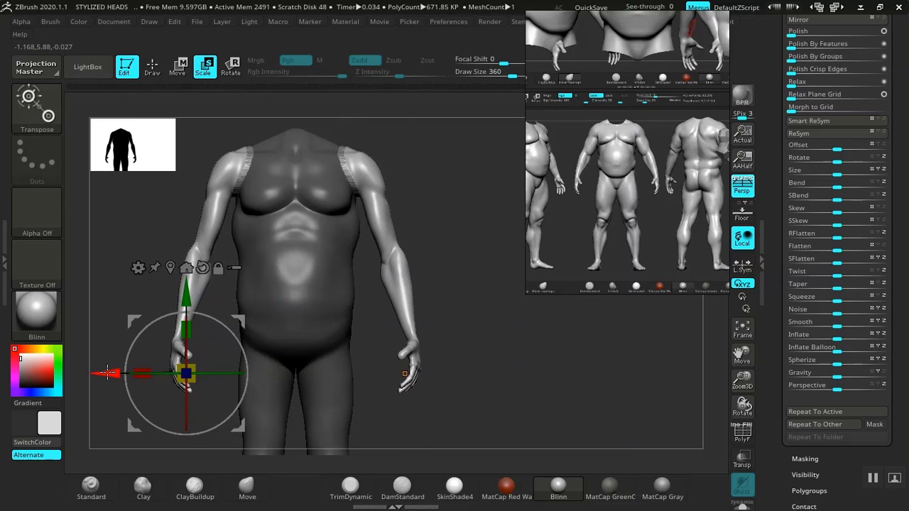
pyautogui.hotkey('ctrl', 'shift', 'z')
pyautogui.moveTo(485, 314)
pyautogui.mouseDown()
pyautogui.moveTo(493, 322)
pyautogui.moveTo(485, 331)
pyautogui.moveTo(486, 321)
pyautogui.mouseUp()
pyautogui.hotkey('ctrl', 'z')
pyautogui.keyDown('shift'); pyautogui.moveTo(421, 164); pyautogui.dragTo(412, 169); pyautogui.keyUp('shift')
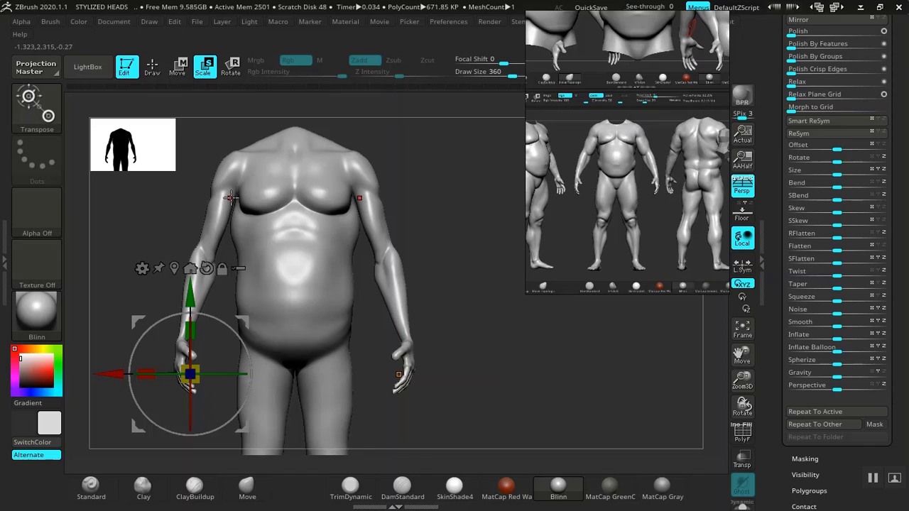
# Mask the torso and legs again, shift the arms slightly outward and down, and clear the mask.
pyautogui.keyDown('ctrl'); pyautogui.click(381, 245); pyautogui.keyUp('ctrl')
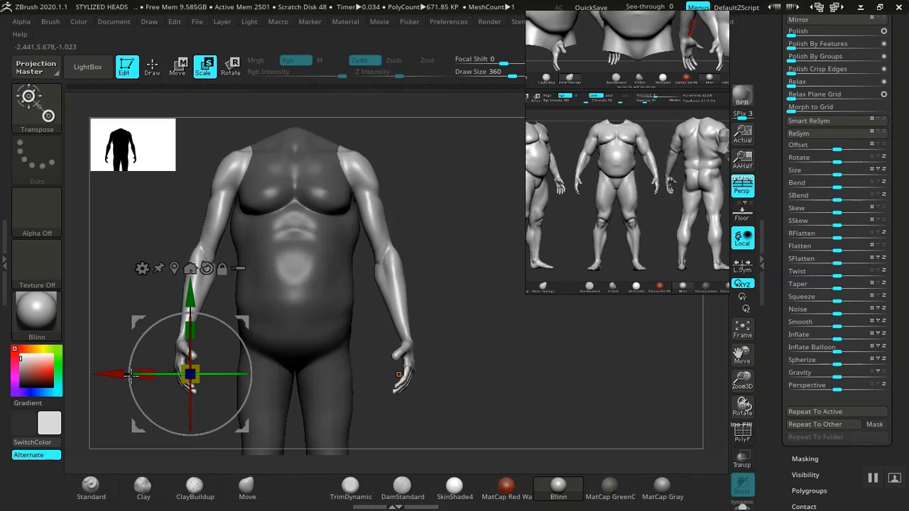
pyautogui.moveTo(111, 375); pyautogui.dragTo(105, 375)
pyautogui.moveTo(182, 303); pyautogui.dragTo(182, 306)
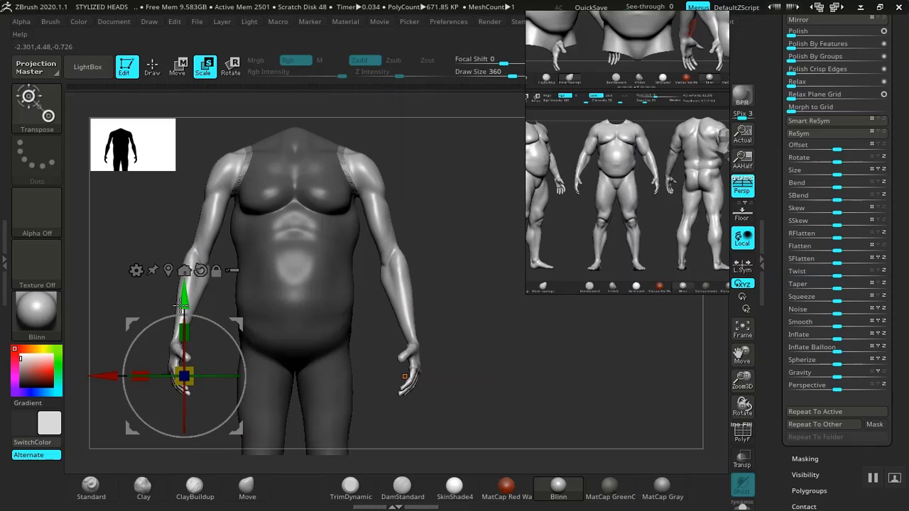
pyautogui.press('q')
pyautogui.keyDown('ctrl'); pyautogui.moveTo(445, 284); pyautogui.dragTo(465, 301); pyautogui.keyUp('ctrl')
# Smooth the jagged seams between the upper arms and the chest at the front.
pyautogui.keyDown('alt'); pyautogui.moveTo(465, 302); pyautogui.dragTo(497, 412); pyautogui.keyUp('alt')
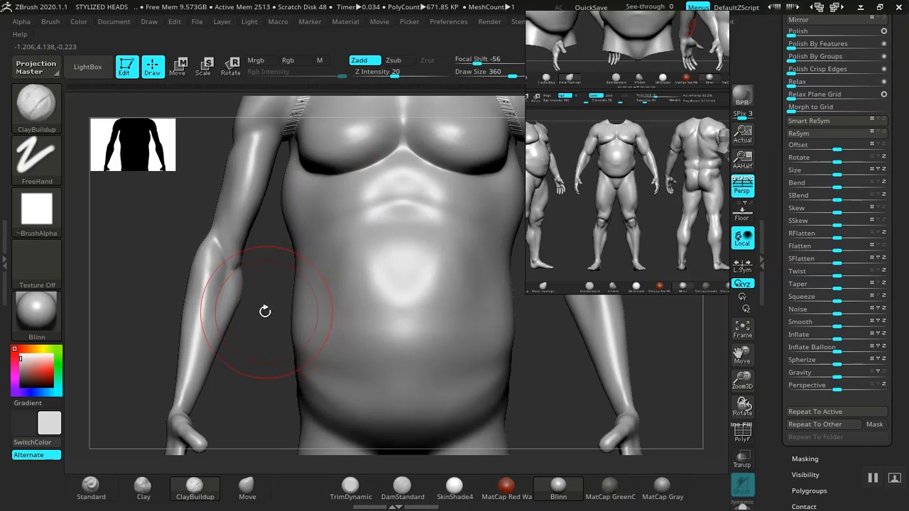
pyautogui.keyDown('alt'); pyautogui.moveTo(263, 311); pyautogui.dragTo(250, 398); pyautogui.keyUp('alt')
pyautogui.keyDown('shift'); pyautogui.moveTo(274, 250); pyautogui.dragTo(251, 274); pyautogui.keyUp('shift')
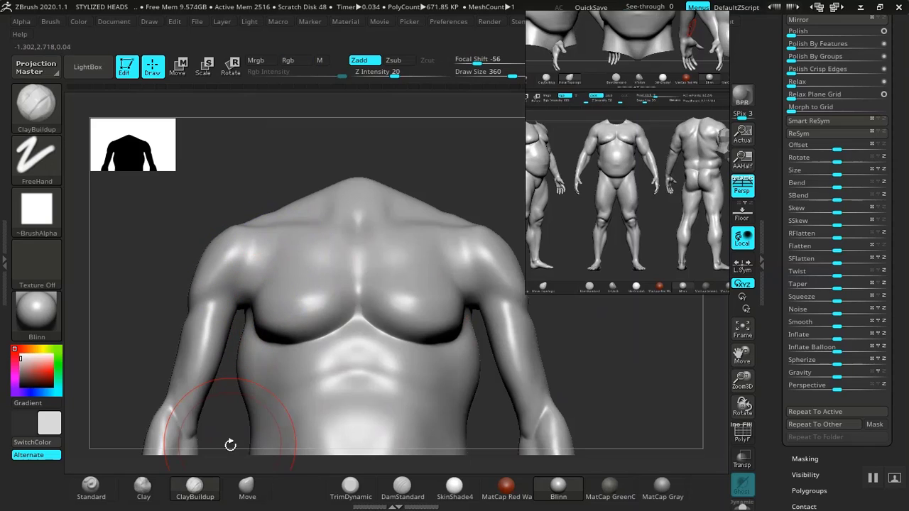
# Try to reshape the armpits beside the chest with the Move brush.
pyautogui.click(246, 488)
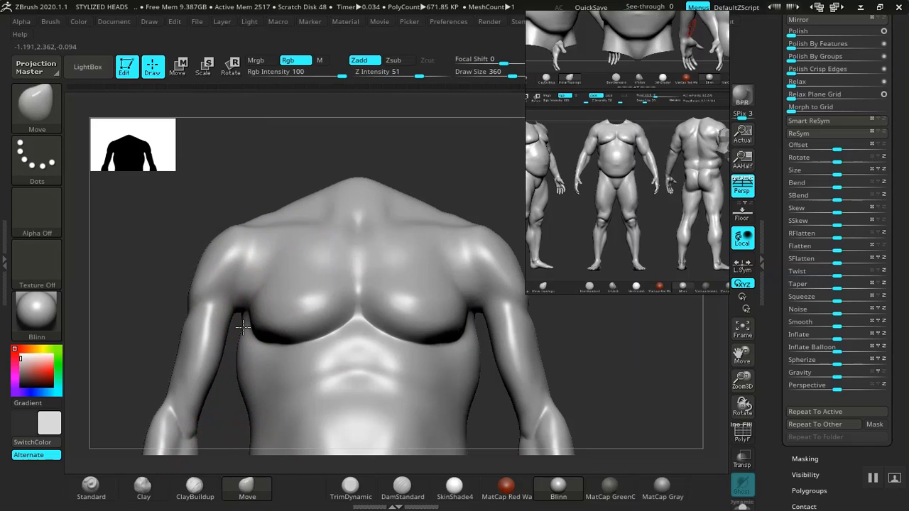
pyautogui.moveTo(243, 326); pyautogui.dragTo(248, 328)
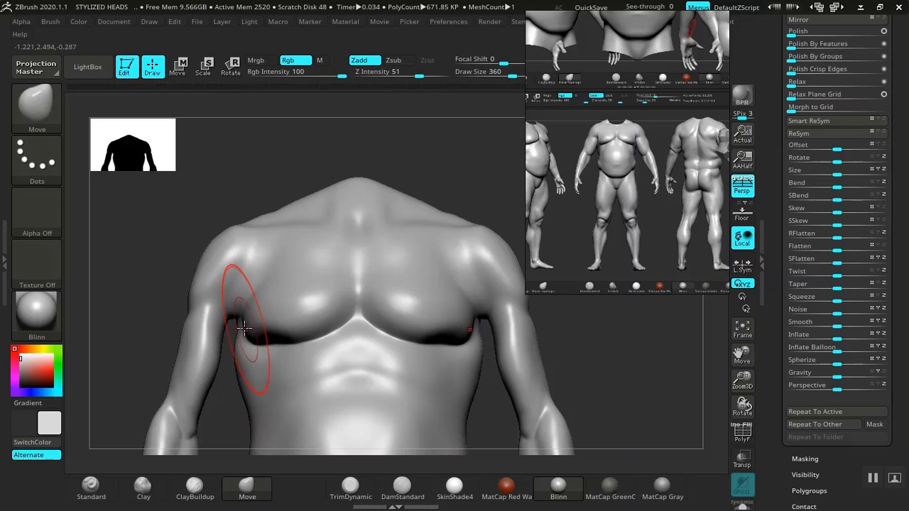
pyautogui.press('ctrl')
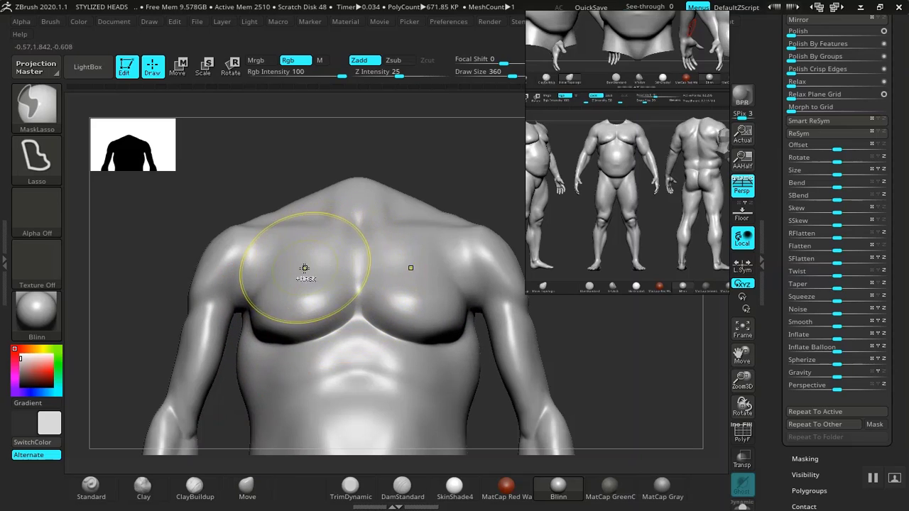
pyautogui.hotkey('ctrl', 'z')
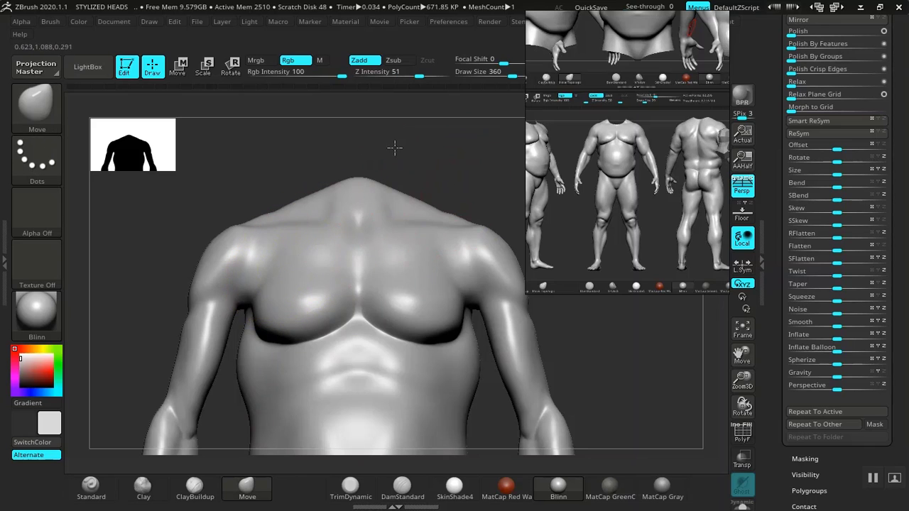
# Smooth the jagged seams where the shoulders meet the upper back.
pyautogui.moveTo(395, 148)
pyautogui.keyDown('alt'); pyautogui.mouseDown()
pyautogui.moveTo(418, 276)
pyautogui.moveTo(428, 216)
pyautogui.moveTo(436, 296)
pyautogui.mouseUp(); pyautogui.keyUp('alt')
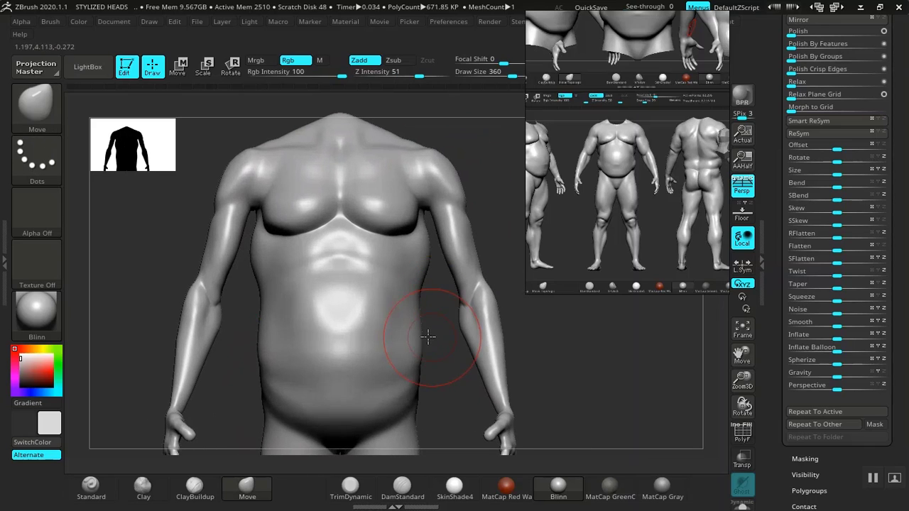
pyautogui.moveTo(428, 335)
pyautogui.mouseDown()
pyautogui.moveTo(326, 342)
pyautogui.moveTo(416, 331)
pyautogui.moveTo(402, 311)
pyautogui.moveTo(304, 277)
pyautogui.mouseUp()
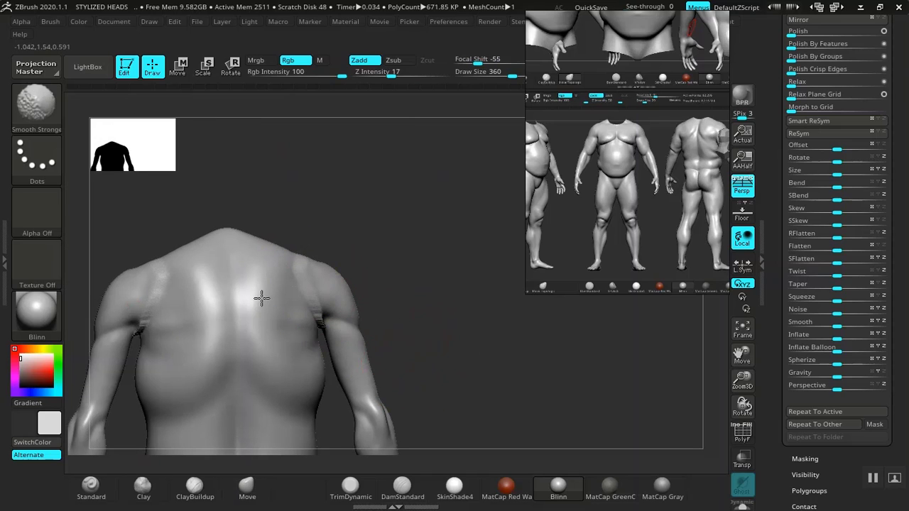
# Clear the mask and smooth the creases between the shoulder blades and upper arms on the back.
pyautogui.keyDown('shift'); pyautogui.moveTo(144, 314); pyautogui.dragTo(183, 312); pyautogui.keyUp('shift')
pyautogui.keyDown('ctrl'); pyautogui.moveTo(414, 240); pyautogui.dragTo(442, 313); pyautogui.keyUp('ctrl')
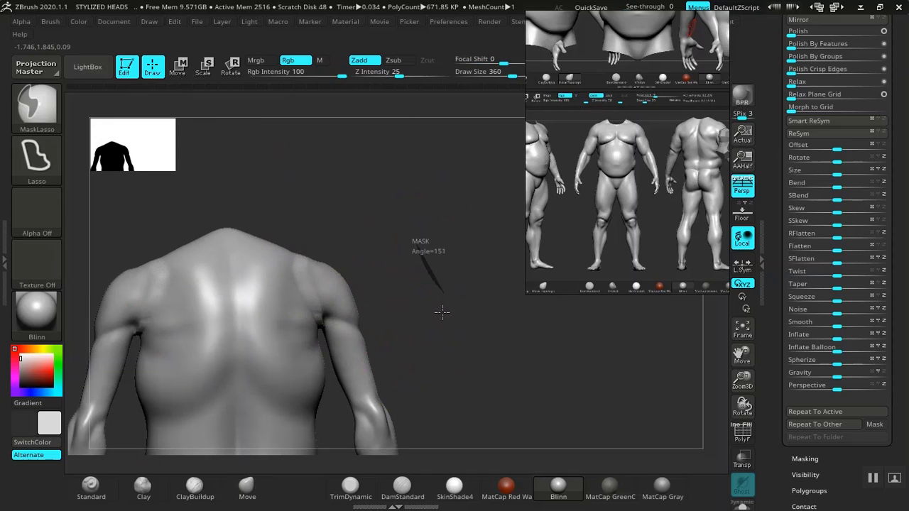
pyautogui.keyDown('shift'); pyautogui.moveTo(175, 300); pyautogui.dragTo(156, 279); pyautogui.keyUp('shift')
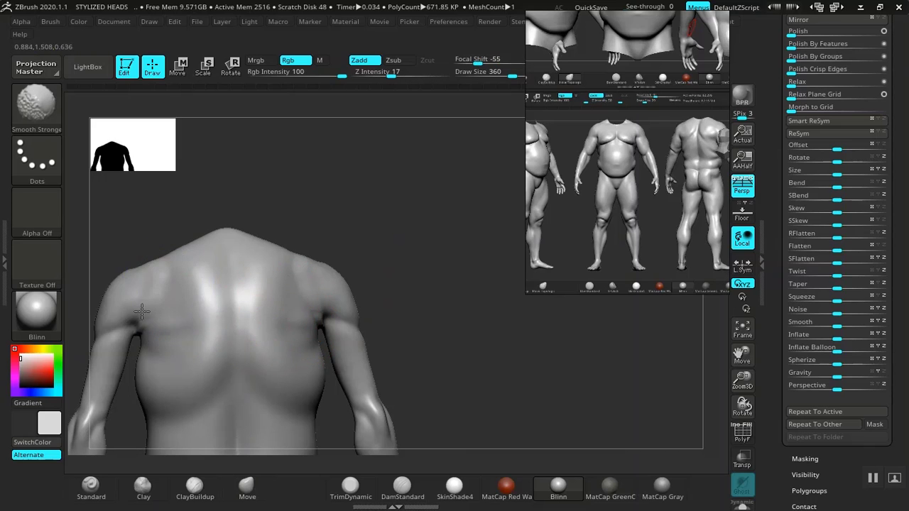
pyautogui.moveTo(142, 312)
pyautogui.keyDown('shift'); pyautogui.mouseDown()
pyautogui.moveTo(169, 290)
pyautogui.moveTo(143, 315)
pyautogui.mouseUp(); pyautogui.keyUp('shift')
# Isolate the arm polygroup and set up a mask over the whole body except the arms, with the full figure shown.
pyautogui.hotkey('shift', 'f')
pyautogui.hotkey('shift', 'f')
pyautogui.moveTo(388, 317)
pyautogui.mouseDown()
pyautogui.moveTo(455, 320)
pyautogui.moveTo(426, 326)
pyautogui.mouseUp()
pyautogui.moveTo(338, 352)
pyautogui.mouseDown()
pyautogui.moveTo(414, 320)
pyautogui.moveTo(427, 352)
pyautogui.moveTo(396, 362)
pyautogui.moveTo(426, 355)
pyautogui.moveTo(397, 353)
pyautogui.moveTo(465, 341)
pyautogui.moveTo(448, 296)
pyautogui.moveTo(455, 333)
pyautogui.moveTo(446, 334)
pyautogui.mouseUp()
pyautogui.keyDown('ctrl'); pyautogui.keyDown('shift'); pyautogui.click(366, 339); pyautogui.keyUp('shift'); pyautogui.keyUp('ctrl')
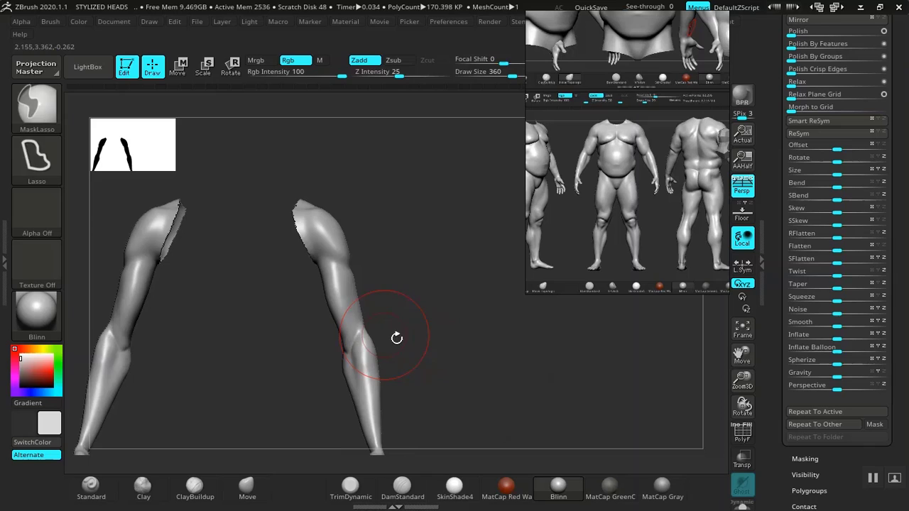
pyautogui.keyDown('ctrl'); pyautogui.keyDown('shift'); pyautogui.click(474, 352); pyautogui.keyUp('shift'); pyautogui.keyUp('ctrl')
pyautogui.moveTo(442, 319)
pyautogui.keyDown('alt'); pyautogui.mouseDown()
pyautogui.moveTo(410, 326)
pyautogui.moveTo(436, 291)
pyautogui.moveTo(405, 246)
pyautogui.moveTo(384, 277)
pyautogui.mouseUp(); pyautogui.keyUp('alt')
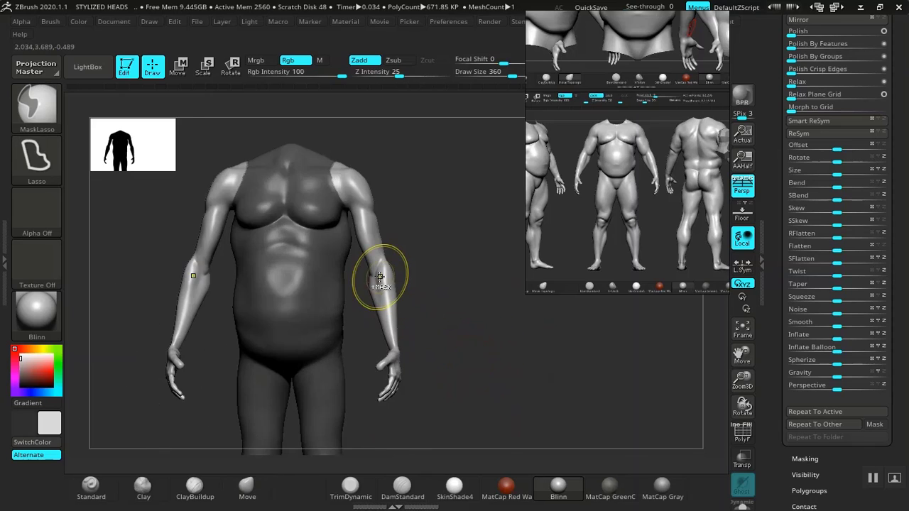
# Blur the mask edge around the shoulders to get a soft transition into the arms.
pyautogui.hotkey('ctrl', 'h')
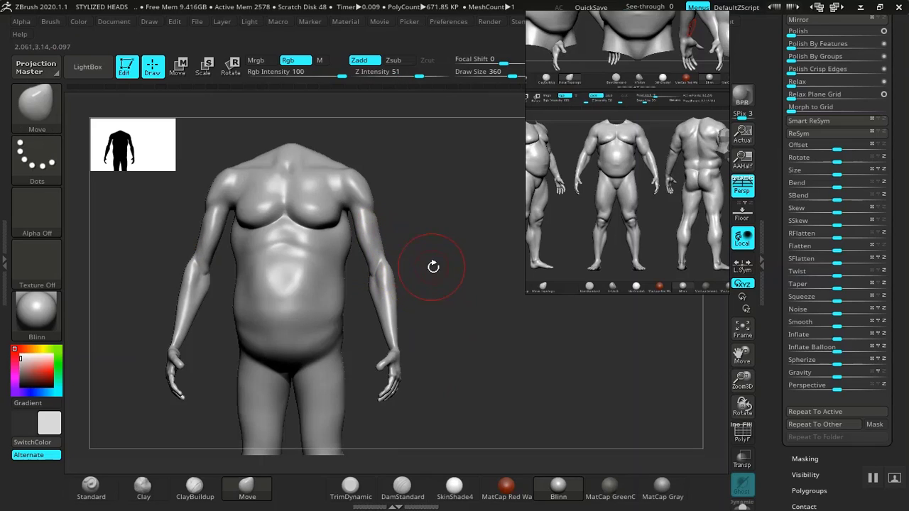
pyautogui.keyDown('ctrl'); pyautogui.click(430, 264); pyautogui.keyUp('ctrl')
pyautogui.keyDown('ctrl'); pyautogui.click(361, 191); pyautogui.keyUp('ctrl')
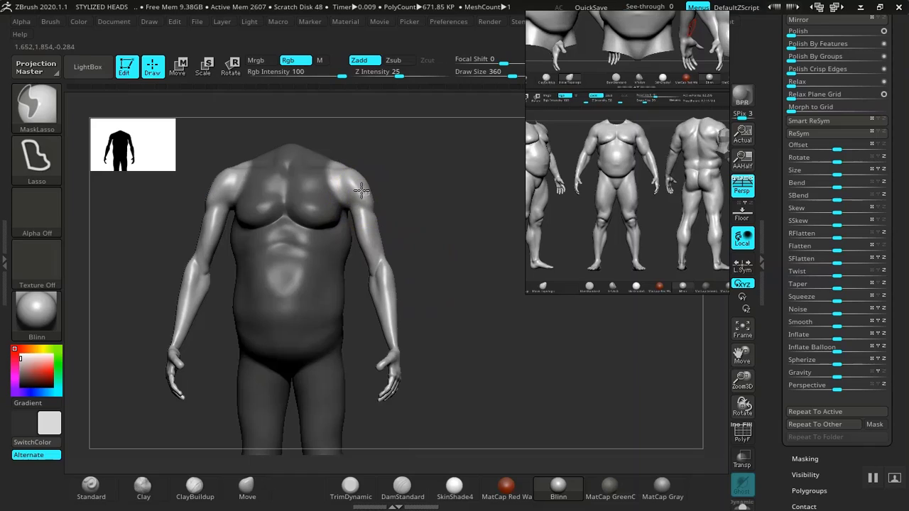
pyautogui.keyDown('ctrl'); pyautogui.click(360, 185); pyautogui.keyUp('ctrl')
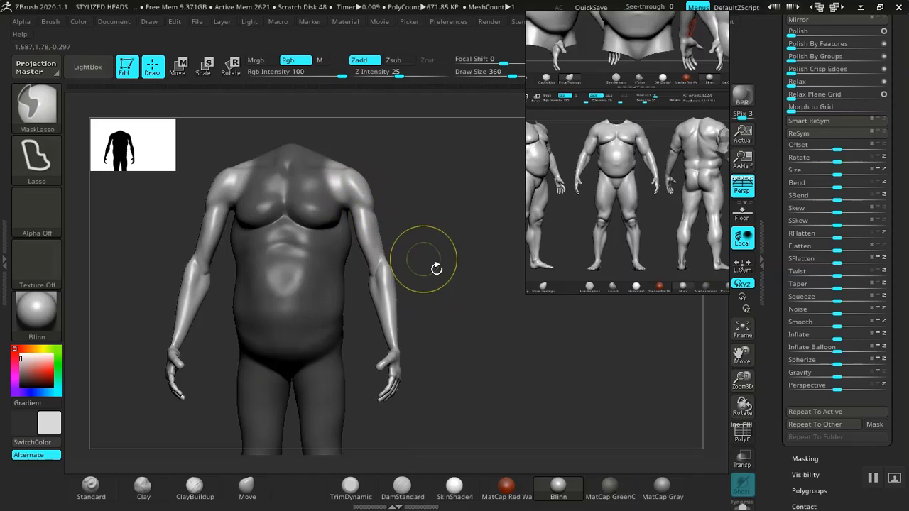
pyautogui.moveTo(424, 260); pyautogui.dragTo(457, 278)
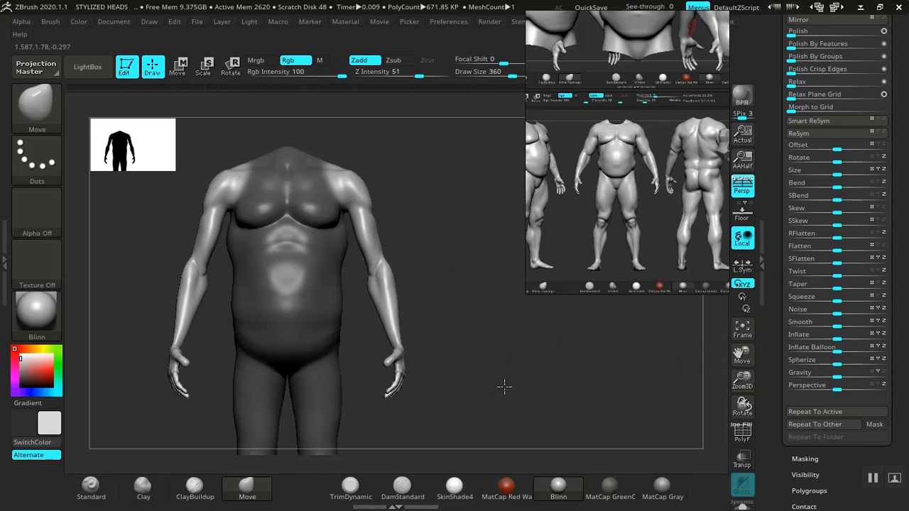
# Add both hands to the mask so that only the arms from shoulder to wrist stay editable.
pyautogui.moveTo(503, 386)
pyautogui.mouseDown()
pyautogui.moveTo(540, 412)
pyautogui.moveTo(485, 420)
pyautogui.moveTo(497, 380)
pyautogui.moveTo(501, 406)
pyautogui.moveTo(554, 406)
pyautogui.moveTo(512, 395)
pyautogui.moveTo(489, 407)
pyautogui.mouseUp()
pyautogui.moveTo(414, 405)
pyautogui.keyDown('ctrl'); pyautogui.mouseDown()
pyautogui.moveTo(463, 440)
pyautogui.moveTo(525, 359)
pyautogui.moveTo(502, 313)
pyautogui.moveTo(417, 342)
pyautogui.mouseUp(); pyautogui.keyUp('ctrl')
pyautogui.moveTo(572, 400)
pyautogui.mouseDown()
pyautogui.moveTo(585, 398)
pyautogui.moveTo(495, 367)
pyautogui.moveTo(471, 370)
pyautogui.mouseUp()
pyautogui.moveTo(398, 394)
pyautogui.keyDown('alt'); pyautogui.mouseDown()
pyautogui.moveTo(414, 429)
pyautogui.moveTo(412, 280)
pyautogui.moveTo(437, 178)
pyautogui.mouseUp(); pyautogui.keyUp('alt')
pyautogui.moveTo(223, 340)
pyautogui.keyDown('ctrl'); pyautogui.mouseDown()
pyautogui.moveTo(408, 422)
pyautogui.moveTo(416, 331)
pyautogui.moveTo(398, 290)
pyautogui.moveTo(325, 234)
pyautogui.moveTo(223, 331)
pyautogui.moveTo(225, 340)
pyautogui.mouseUp(); pyautogui.keyUp('ctrl')
pyautogui.moveTo(413, 364); pyautogui.dragTo(260, 349)
pyautogui.moveTo(370, 372); pyautogui.dragTo(497, 354)
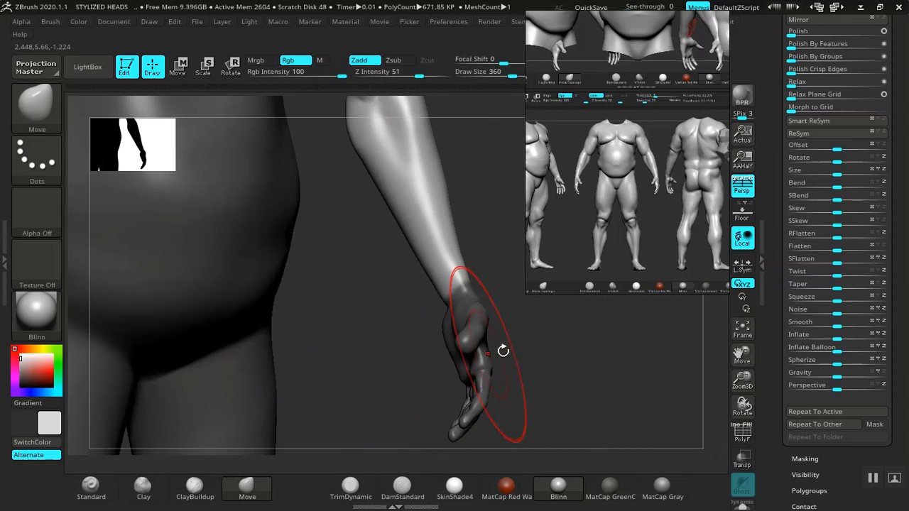
# Soften the mask border at the wrists.
pyautogui.moveTo(559, 361); pyautogui.dragTo(480, 374)
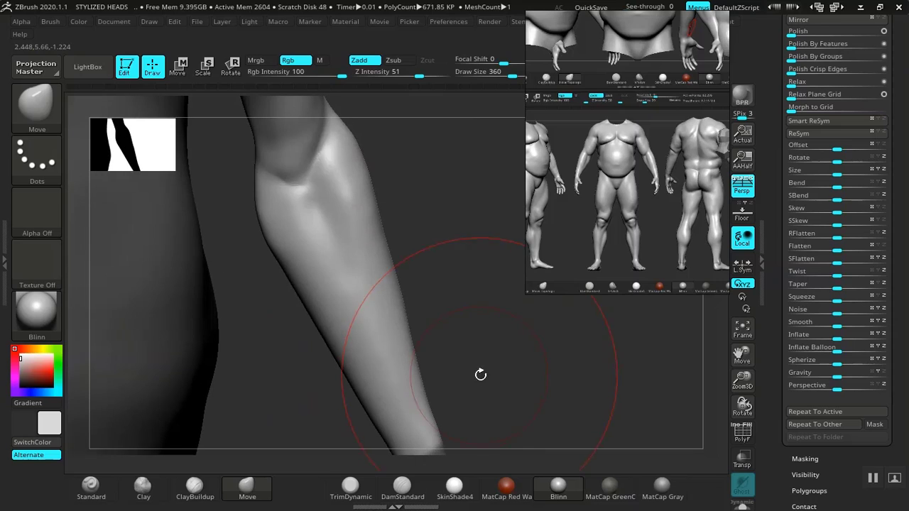
pyautogui.moveTo(487, 327); pyautogui.dragTo(494, 280)
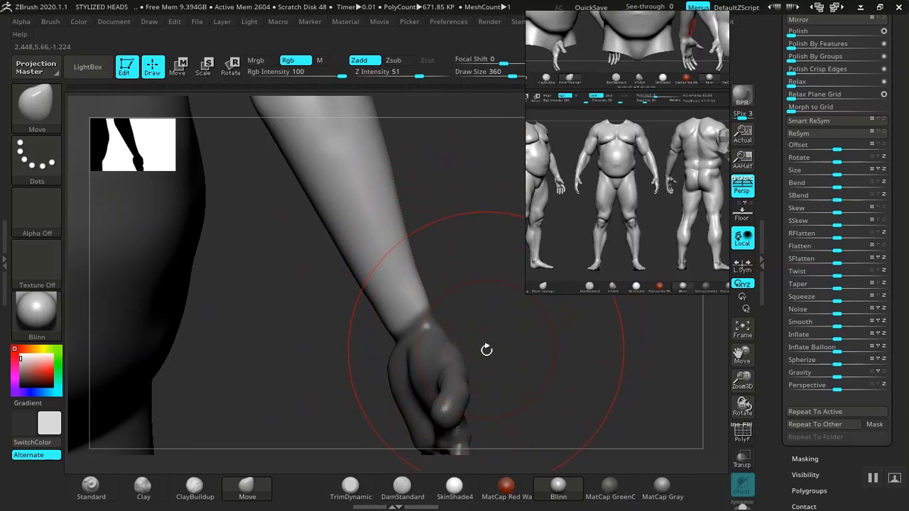
pyautogui.moveTo(495, 346); pyautogui.dragTo(427, 362)
pyautogui.press('ctrl')
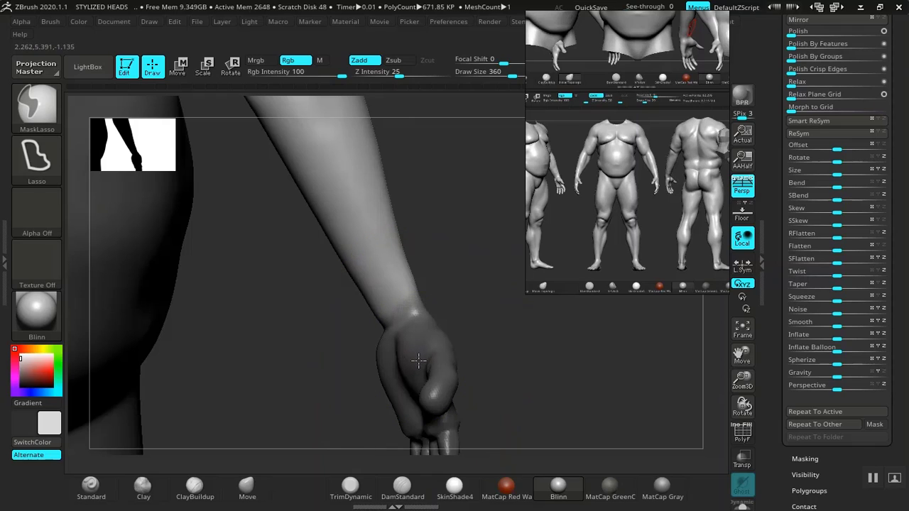
pyautogui.moveTo(530, 369); pyautogui.dragTo(486, 339)
pyautogui.press('f')
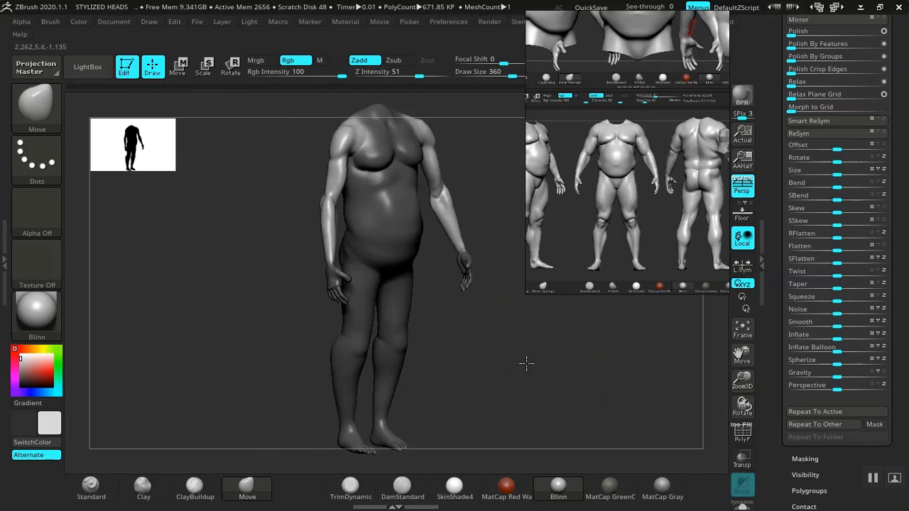
# Try to thicken the unmasked arms with the Inflate Balloon deformation.
pyautogui.moveTo(526, 363)
pyautogui.keyDown('shift'); pyautogui.mouseDown()
pyautogui.moveTo(505, 361)
pyautogui.moveTo(547, 381)
pyautogui.mouseUp(); pyautogui.keyUp('shift')
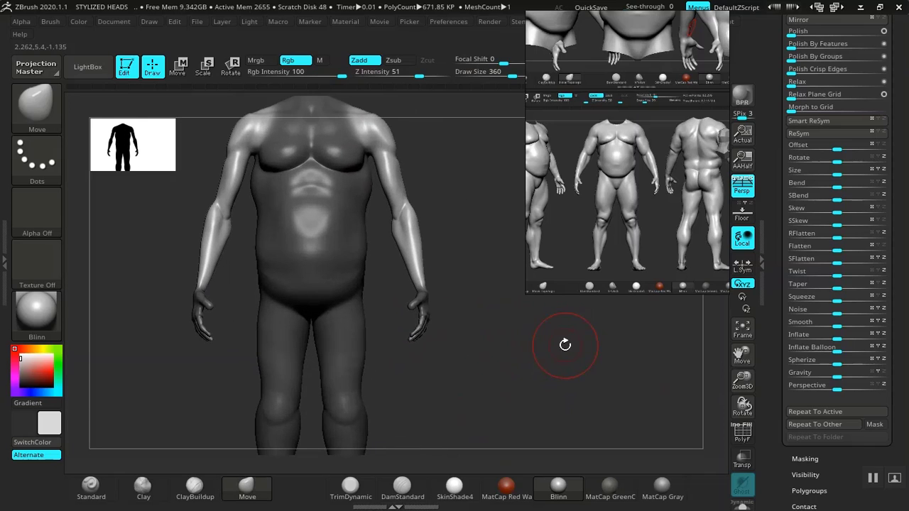
pyautogui.moveTo(565, 345); pyautogui.dragTo(652, 353)
pyautogui.keyDown('alt'); pyautogui.moveTo(538, 335); pyautogui.dragTo(554, 395); pyautogui.keyUp('alt')
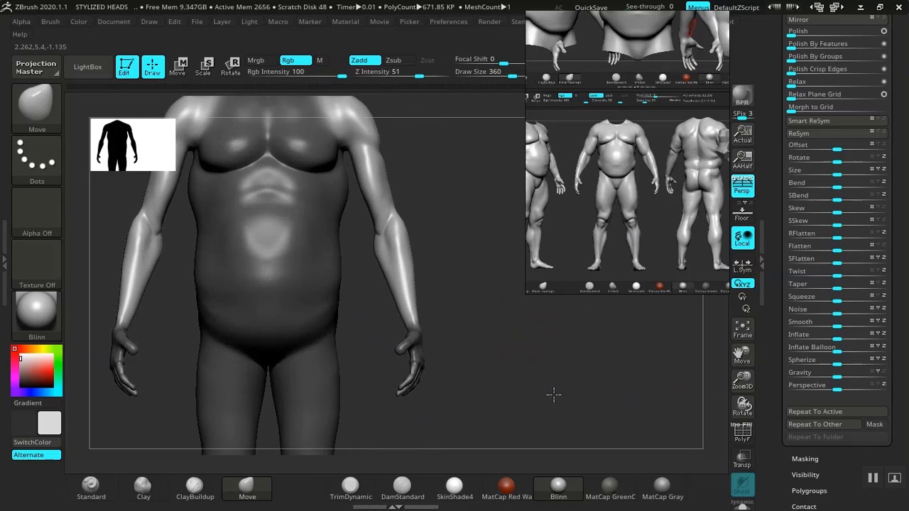
pyautogui.keyDown('alt'); pyautogui.moveTo(508, 284); pyautogui.dragTo(532, 387); pyautogui.keyUp('alt')
pyautogui.keyDown('shift'); pyautogui.moveTo(378, 207); pyautogui.dragTo(374, 211); pyautogui.keyUp('shift')
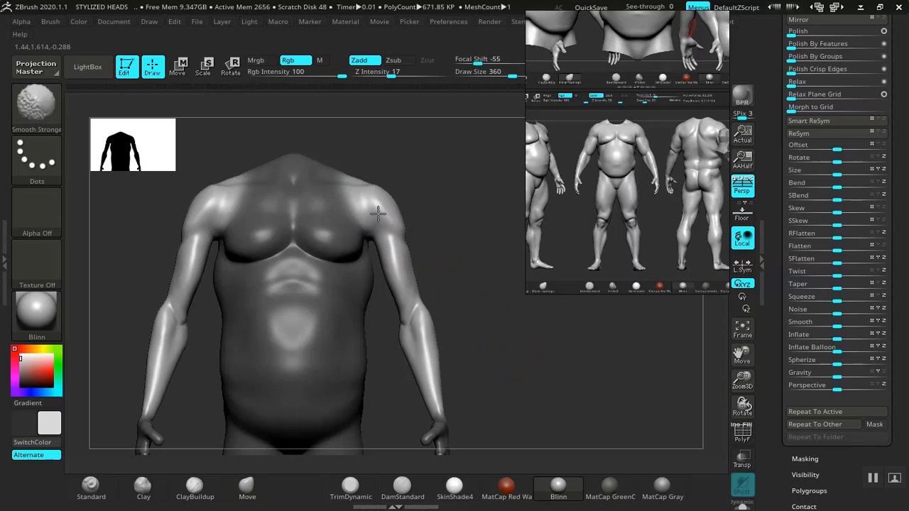
pyautogui.moveTo(530, 329); pyautogui.dragTo(635, 382)
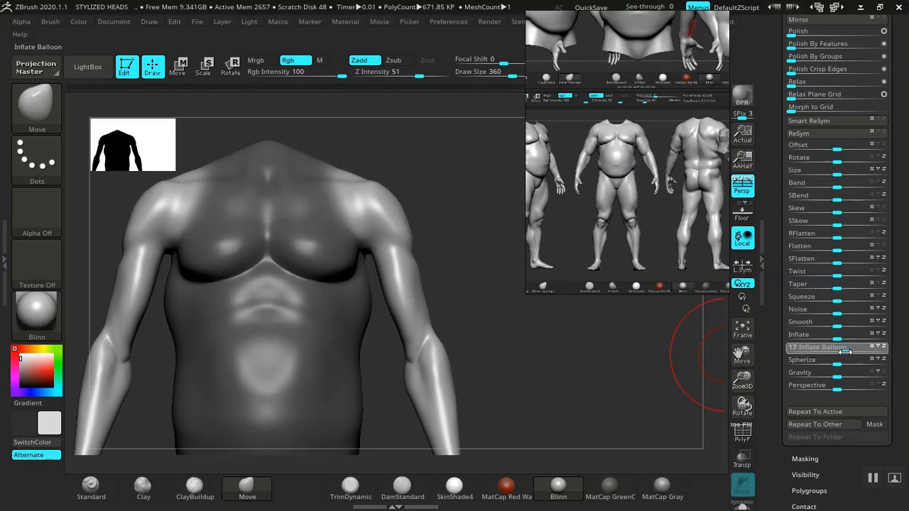
pyautogui.moveTo(845, 352); pyautogui.dragTo(855, 353)
pyautogui.moveTo(614, 356); pyautogui.dragTo(578, 361)
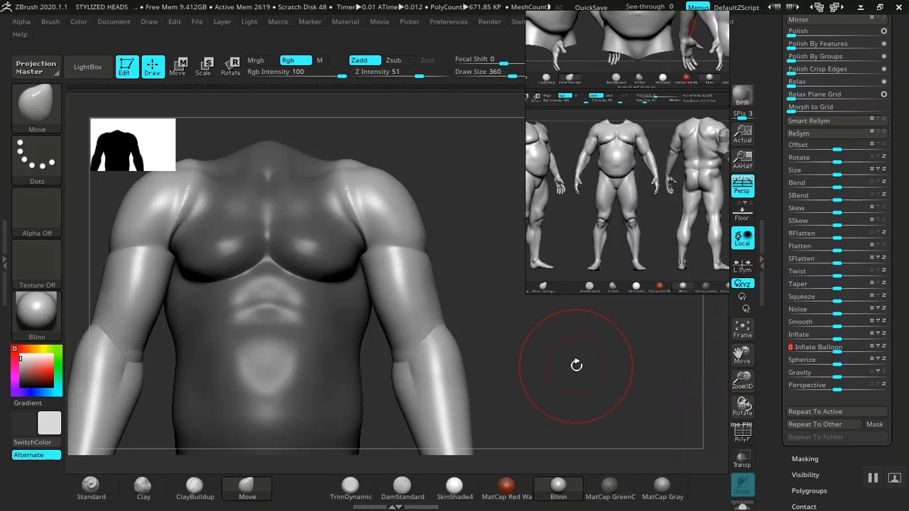
pyautogui.moveTo(551, 392)
pyautogui.keyDown('ctrl'); pyautogui.mouseDown(button='right')
pyautogui.moveTo(485, 333)
pyautogui.moveTo(494, 312)
pyautogui.mouseUp(button='right'); pyautogui.keyUp('ctrl')
pyautogui.keyDown('ctrl'); pyautogui.moveTo(513, 348); pyautogui.dragTo(538, 395, button='right'); pyautogui.keyUp('ctrl')
pyautogui.moveTo(534, 360)
pyautogui.mouseDown(button='right')
pyautogui.moveTo(409, 353)
pyautogui.moveTo(554, 365)
pyautogui.moveTo(544, 376)
pyautogui.moveTo(502, 315)
pyautogui.moveTo(523, 329)
pyautogui.moveTo(558, 406)
pyautogui.moveTo(542, 361)
pyautogui.moveTo(561, 364)
pyautogui.mouseUp(button='right')
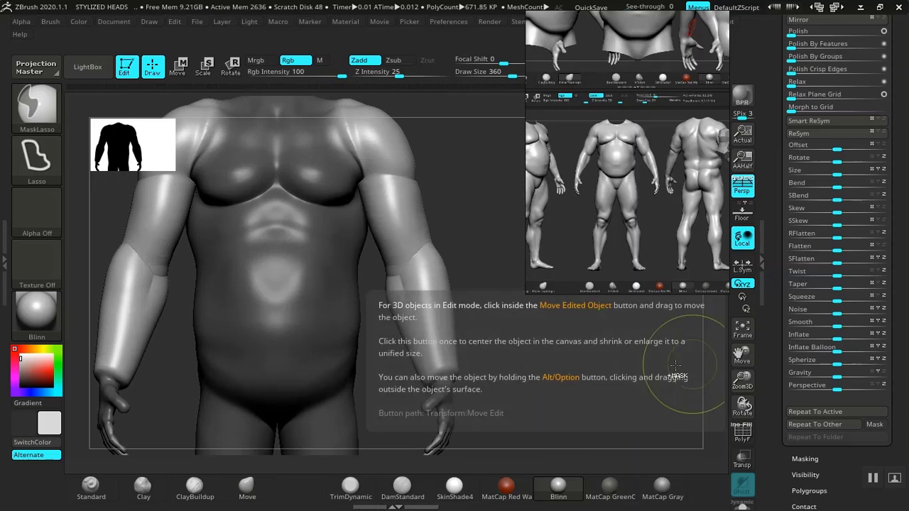
pyautogui.hotkey('ctrl', 'z')
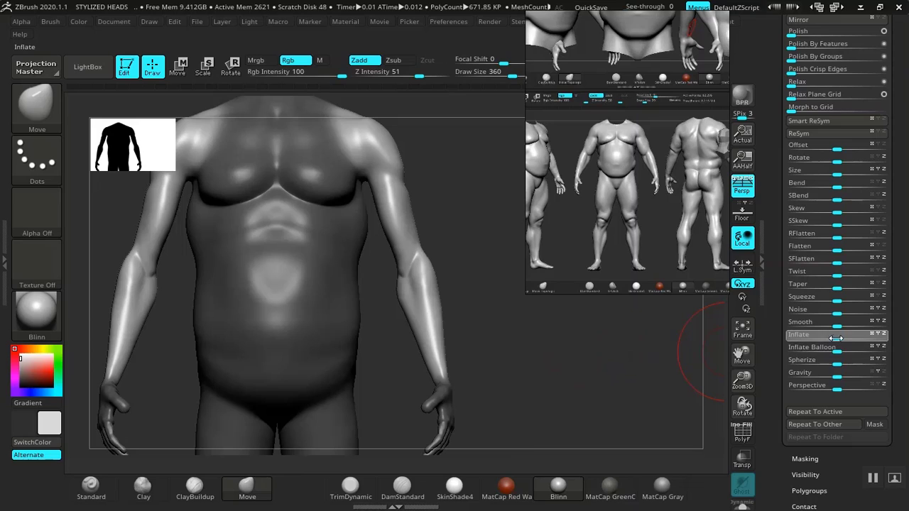
# Inflate the unmasked arms by 80 and smooth their transitions at the shoulders, armpits and wrists.
pyautogui.moveTo(852, 340); pyautogui.dragTo(873, 347)
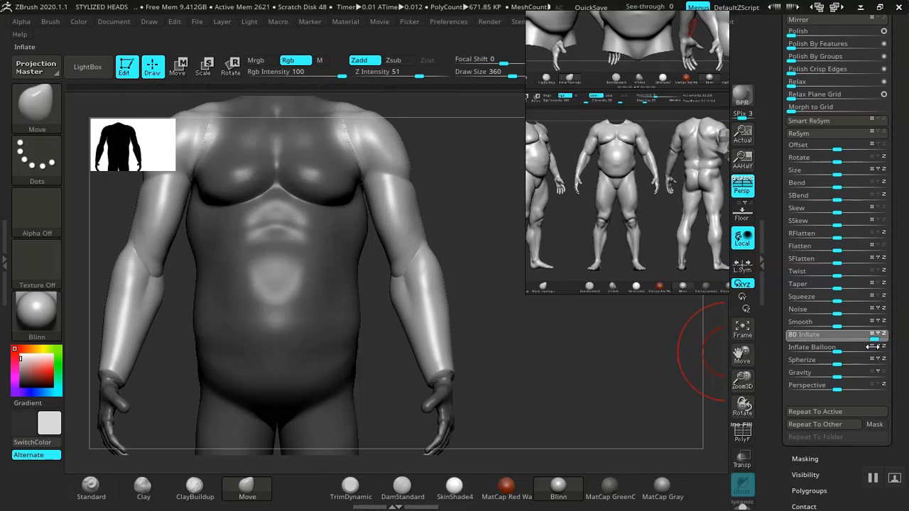
pyautogui.moveTo(710, 361); pyautogui.dragTo(403, 257)
pyautogui.moveTo(552, 345); pyautogui.dragTo(320, 298)
pyautogui.keyDown('alt'); pyautogui.moveTo(247, 238); pyautogui.dragTo(222, 345); pyautogui.keyUp('alt')
pyautogui.press('shift')
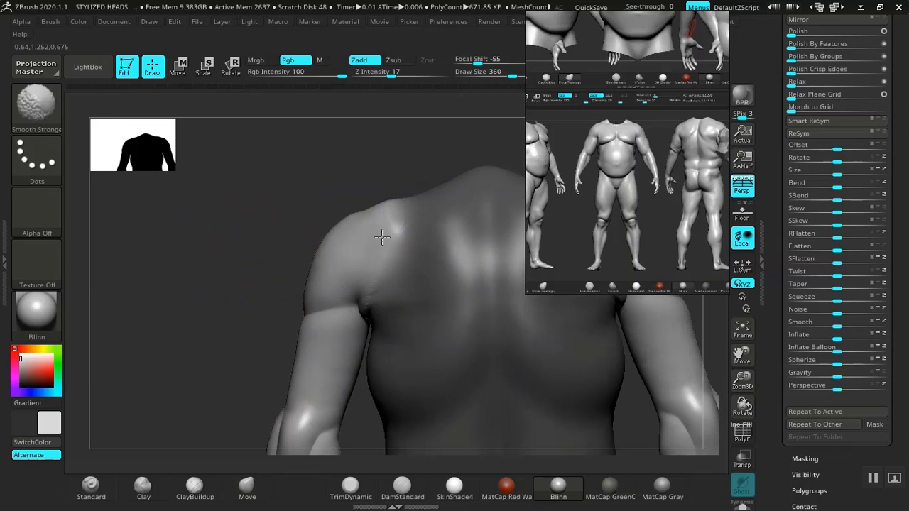
pyautogui.moveTo(237, 325)
pyautogui.mouseDown()
pyautogui.moveTo(243, 316)
pyautogui.moveTo(327, 334)
pyautogui.moveTo(406, 332)
pyautogui.moveTo(466, 308)
pyautogui.moveTo(270, 358)
pyautogui.mouseUp()
pyautogui.press('shift')
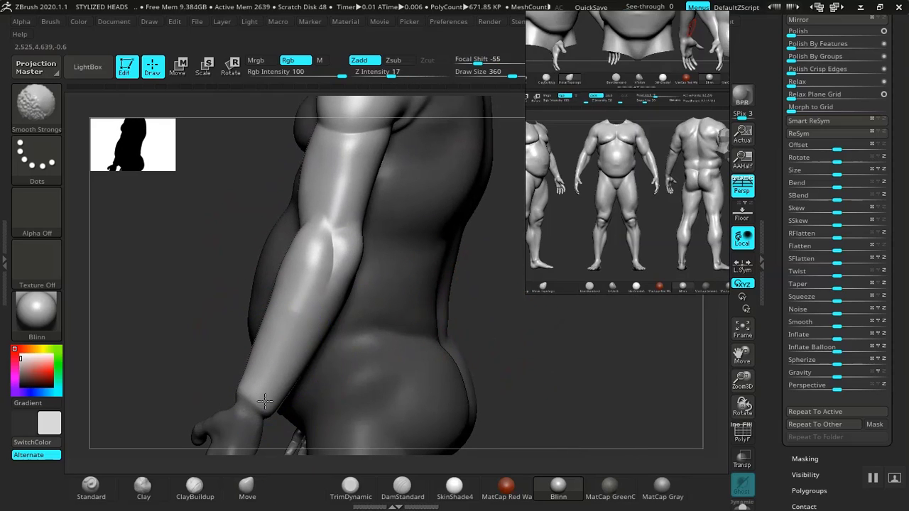
pyautogui.moveTo(555, 340); pyautogui.dragTo(556, 340)
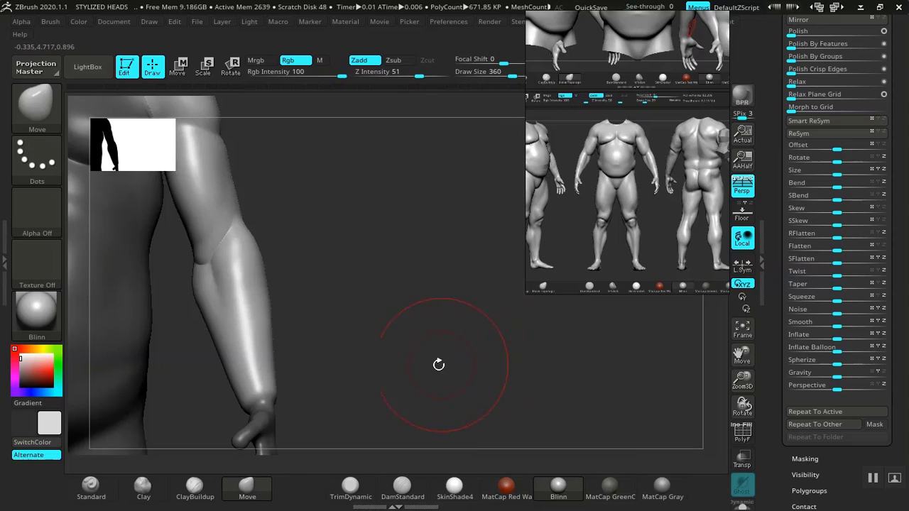
# Invert the mask and extend it over the torso, legs and feet, leaving only the hands unmasked.
pyautogui.moveTo(438, 365)
pyautogui.keyDown('alt'); pyautogui.mouseDown()
pyautogui.moveTo(578, 327)
pyautogui.moveTo(526, 346)
pyautogui.moveTo(470, 270)
pyautogui.mouseUp(); pyautogui.keyUp('alt')
pyautogui.keyDown('ctrl'); pyautogui.click(538, 347); pyautogui.keyUp('ctrl')
pyautogui.press('ctrl')
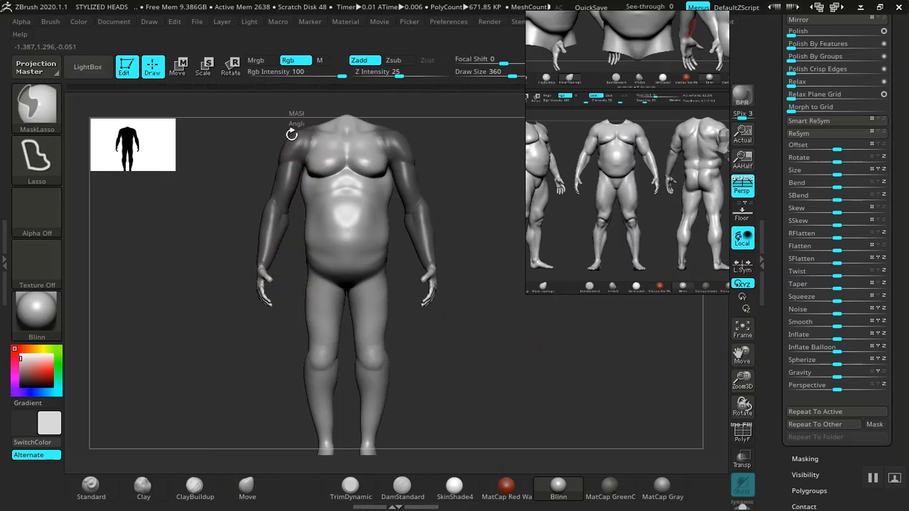
pyautogui.moveTo(285, 369)
pyautogui.keyDown('ctrl'); pyautogui.mouseDown()
pyautogui.moveTo(341, 479)
pyautogui.moveTo(419, 428)
pyautogui.moveTo(417, 332)
pyautogui.mouseUp(); pyautogui.keyUp('ctrl')
pyautogui.moveTo(407, 288)
pyautogui.keyDown('ctrl'); pyautogui.mouseDown()
pyautogui.moveTo(379, 103)
pyautogui.moveTo(334, 97)
pyautogui.mouseUp(); pyautogui.keyUp('ctrl')
pyautogui.keyDown('alt'); pyautogui.moveTo(505, 329); pyautogui.dragTo(480, 214); pyautogui.keyUp('alt')
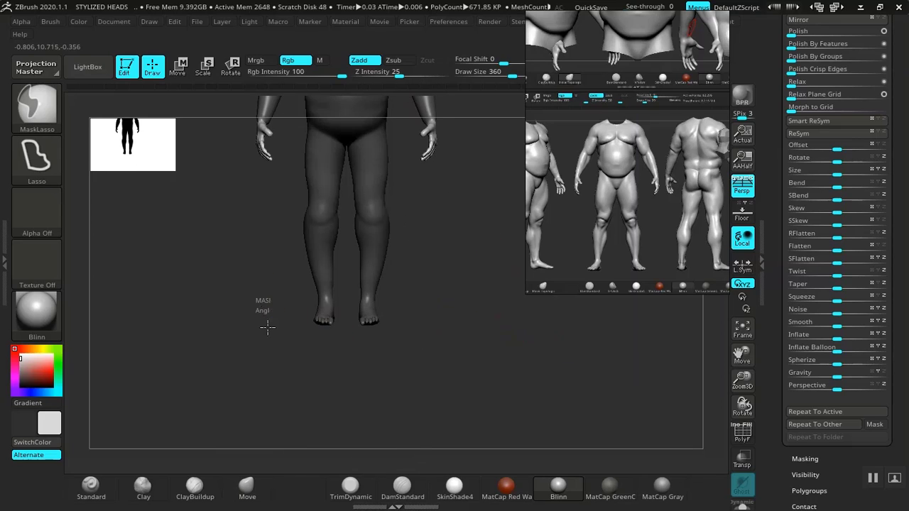
pyautogui.moveTo(266, 325)
pyautogui.keyDown('ctrl'); pyautogui.mouseDown()
pyautogui.moveTo(391, 231)
pyautogui.moveTo(382, 228)
pyautogui.mouseUp(); pyautogui.keyUp('ctrl')
pyautogui.moveTo(471, 274)
pyautogui.keyDown('alt'); pyautogui.mouseDown()
pyautogui.moveTo(538, 375)
pyautogui.moveTo(515, 339)
pyautogui.moveTo(471, 353)
pyautogui.mouseUp(); pyautogui.keyUp('alt')
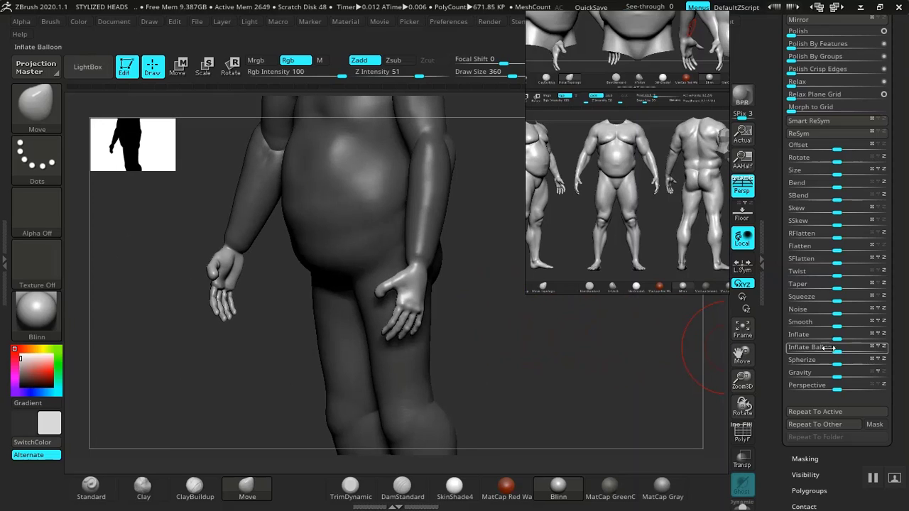
# Inflate the unmasked hands in two passes, using a value of 19 for the second pass.
pyautogui.moveTo(851, 337); pyautogui.dragTo(857, 337)
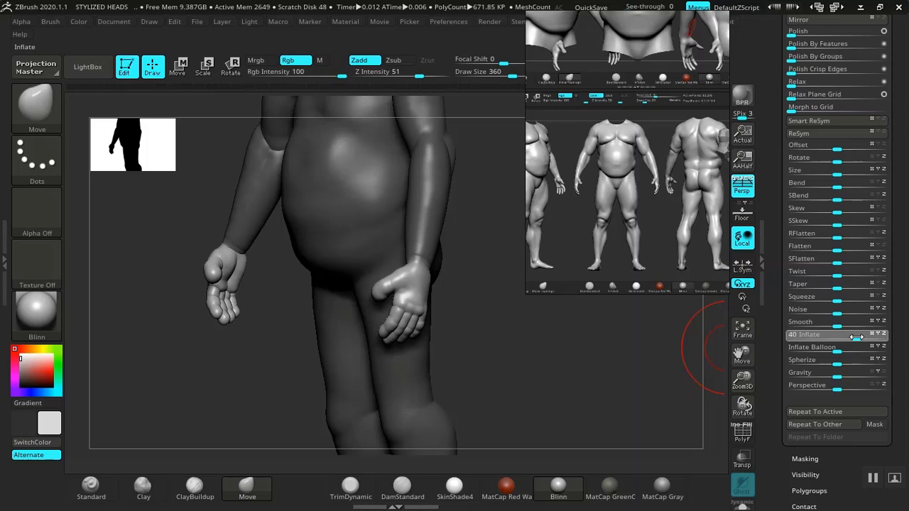
pyautogui.moveTo(593, 357); pyautogui.dragTo(710, 357)
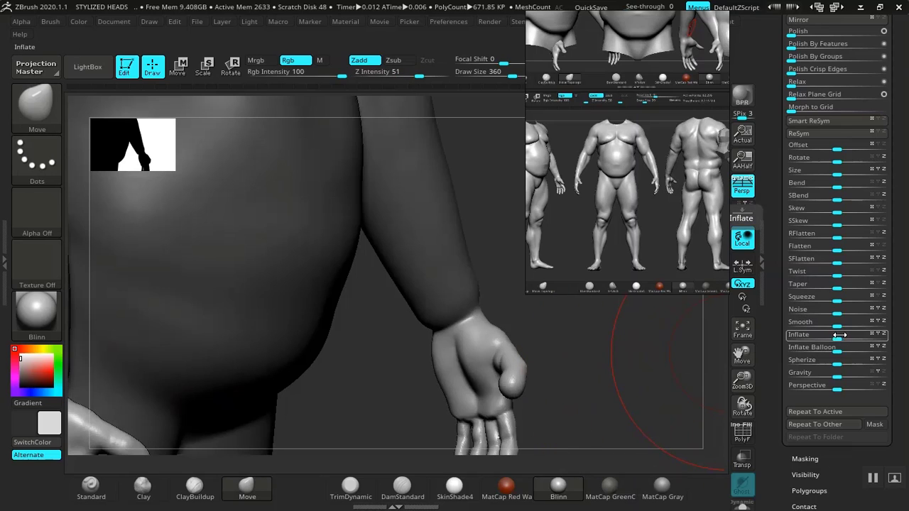
pyautogui.moveTo(841, 334); pyautogui.dragTo(844, 337)
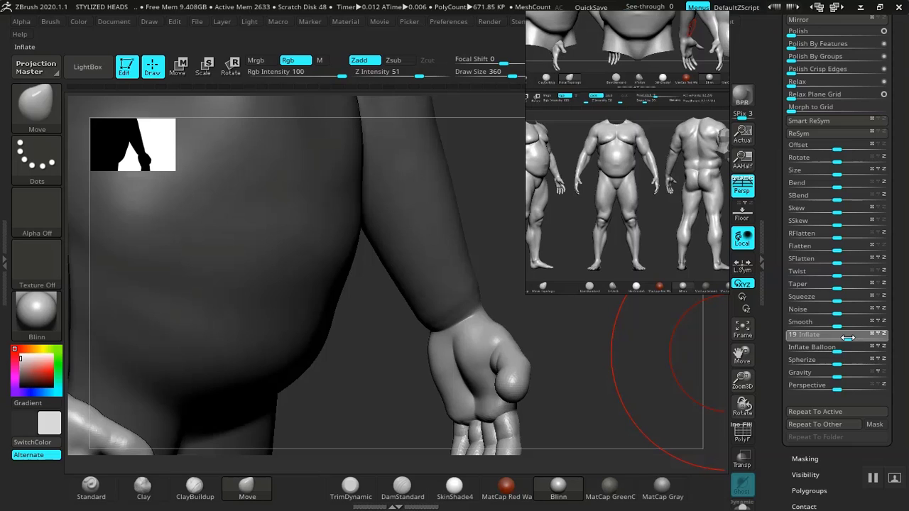
# Smooth the seam between forearm and hand at the wrist and clear the mask.
pyautogui.moveTo(700, 375)
pyautogui.mouseDown()
pyautogui.moveTo(570, 345)
pyautogui.moveTo(549, 365)
pyautogui.moveTo(509, 356)
pyautogui.moveTo(632, 365)
pyautogui.moveTo(368, 335)
pyautogui.moveTo(249, 380)
pyautogui.moveTo(558, 384)
pyautogui.moveTo(541, 367)
pyautogui.moveTo(566, 349)
pyautogui.moveTo(485, 345)
pyautogui.moveTo(439, 311)
pyautogui.moveTo(524, 380)
pyautogui.moveTo(391, 356)
pyautogui.mouseUp()
pyautogui.moveTo(369, 297)
pyautogui.keyDown('shift'); pyautogui.mouseDown()
pyautogui.moveTo(350, 294)
pyautogui.moveTo(366, 314)
pyautogui.mouseUp(); pyautogui.keyUp('shift')
pyautogui.keyDown('ctrl'); pyautogui.moveTo(659, 368); pyautogui.dragTo(666, 375); pyautogui.keyUp('ctrl')
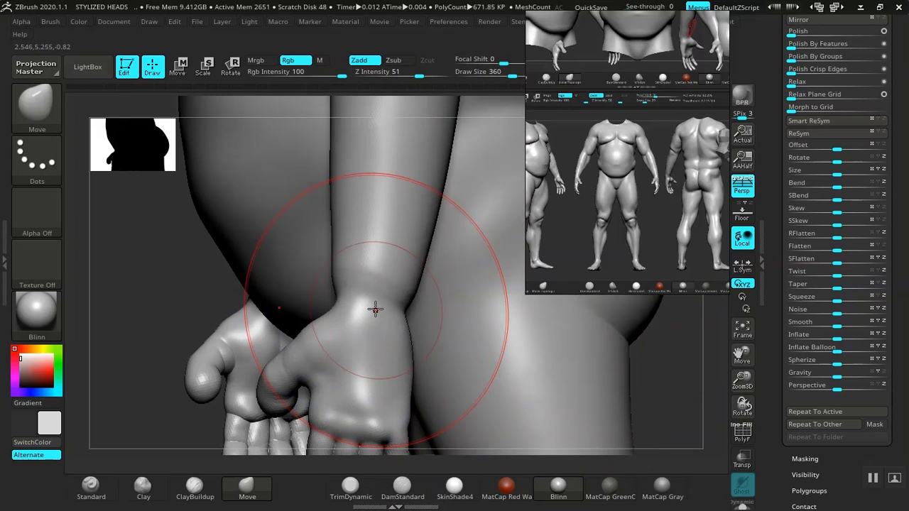
# Try to build up volume over the inner wrist and palm with the ClayBuildup brush, and undo the strokes.
pyautogui.click(194, 489)
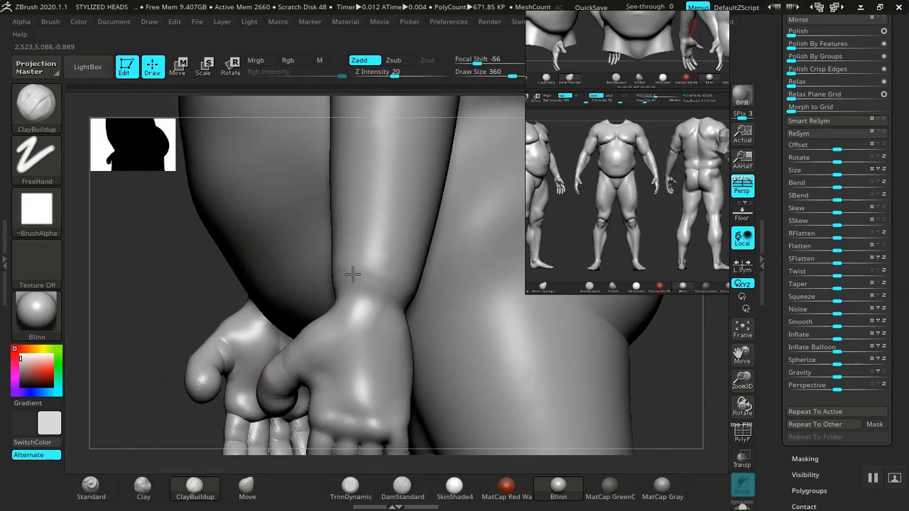
pyautogui.moveTo(373, 295); pyautogui.dragTo(382, 362)
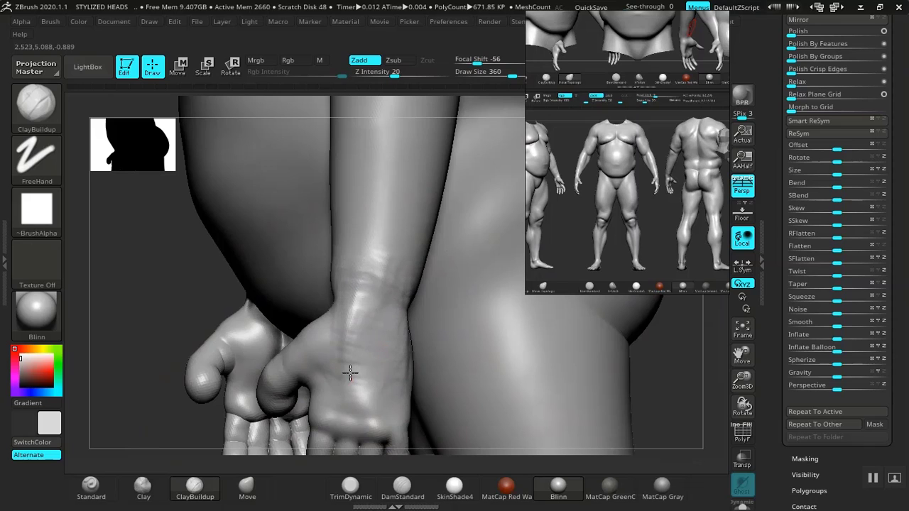
pyautogui.moveTo(370, 293)
pyautogui.mouseDown()
pyautogui.moveTo(387, 350)
pyautogui.moveTo(353, 342)
pyautogui.mouseUp()
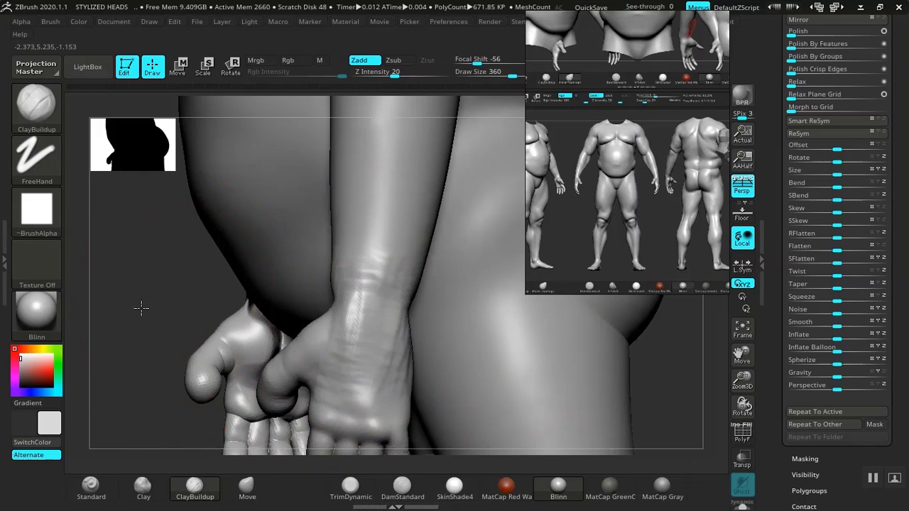
pyautogui.moveTo(140, 306); pyautogui.dragTo(122, 309)
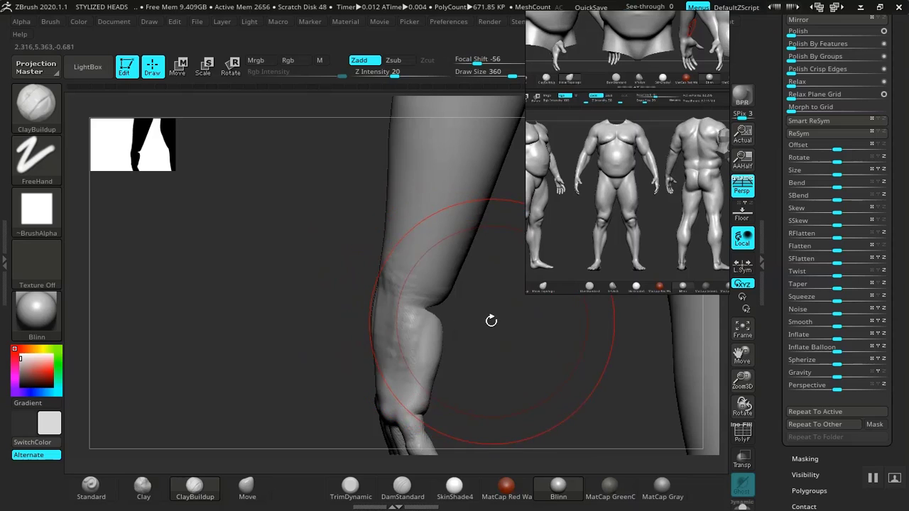
pyautogui.moveTo(491, 321)
pyautogui.mouseDown()
pyautogui.moveTo(386, 305)
pyautogui.moveTo(585, 335)
pyautogui.moveTo(528, 361)
pyautogui.moveTo(370, 352)
pyautogui.mouseUp()
pyautogui.hotkey('ctrl', 'z')
pyautogui.hotkey('ctrl', 'z')
pyautogui.hotkey('ctrl', 'z')
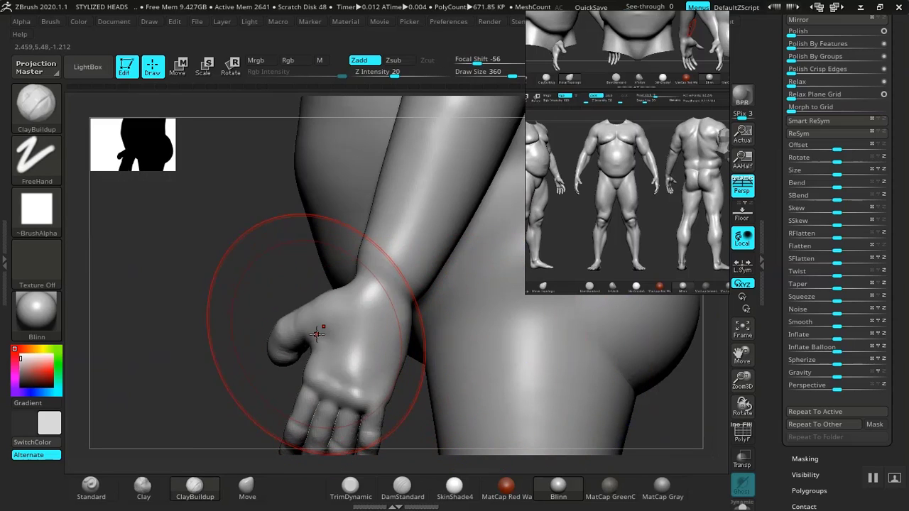
# Adjust the Auto Masking settings of the ClayBuildup brush.
pyautogui.click(50, 21)
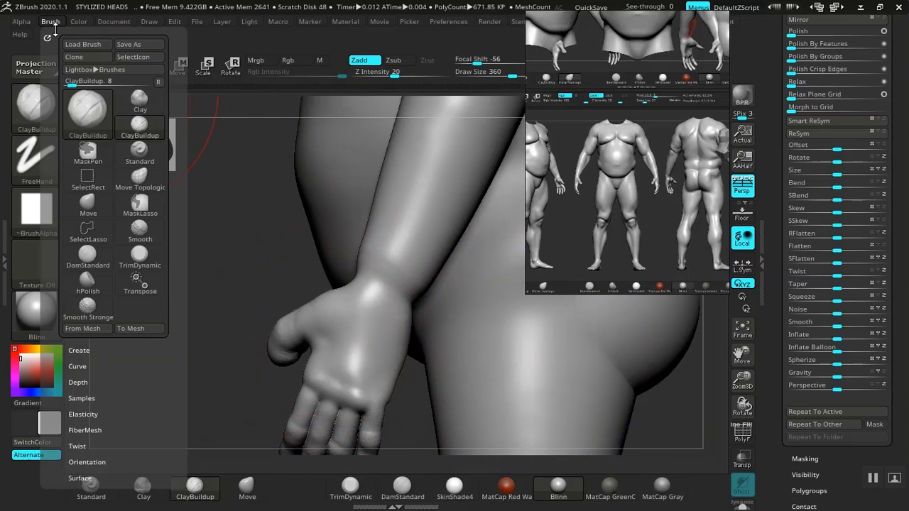
pyautogui.scroll(-5, 50, 373)
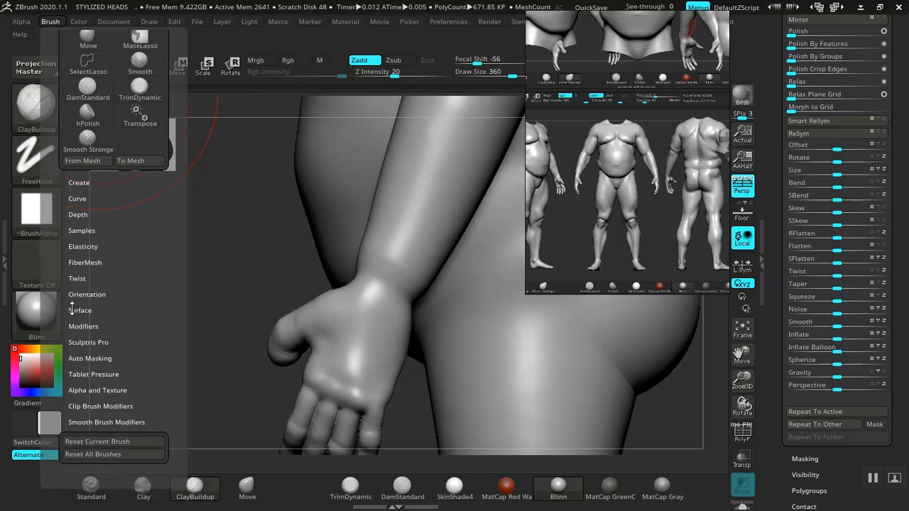
pyautogui.click(96, 358)
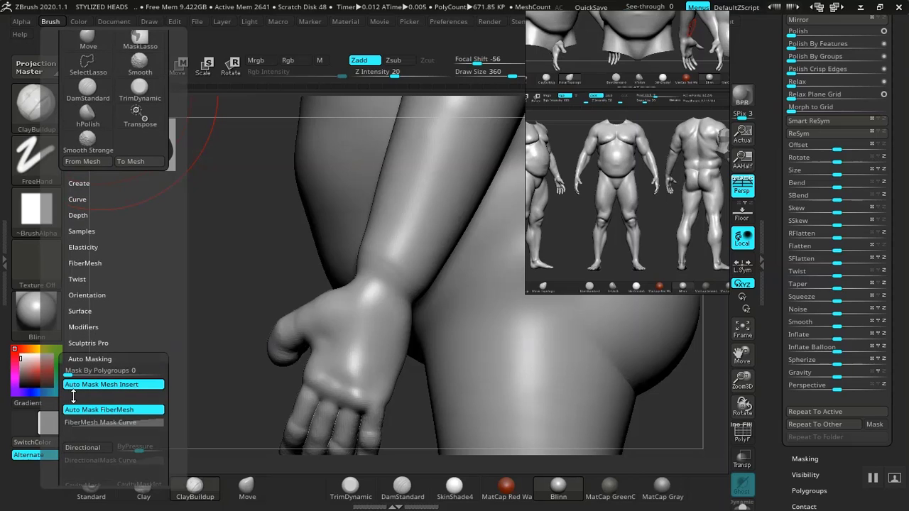
pyautogui.scroll(-5, 73, 396)
pyautogui.click(91, 351)
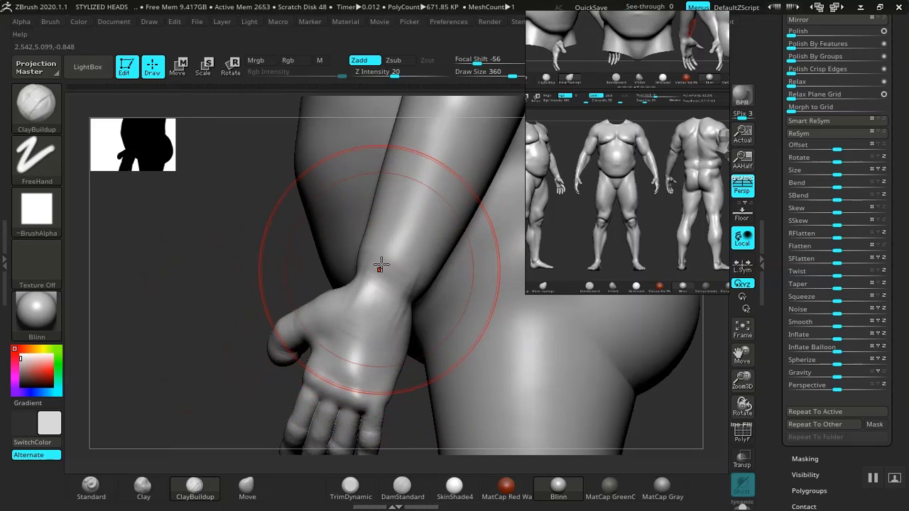
# Build up clay across the inner wrist, bridging the forearm and the heel of the palm.
pyautogui.moveTo(375, 333); pyautogui.dragTo(372, 282)
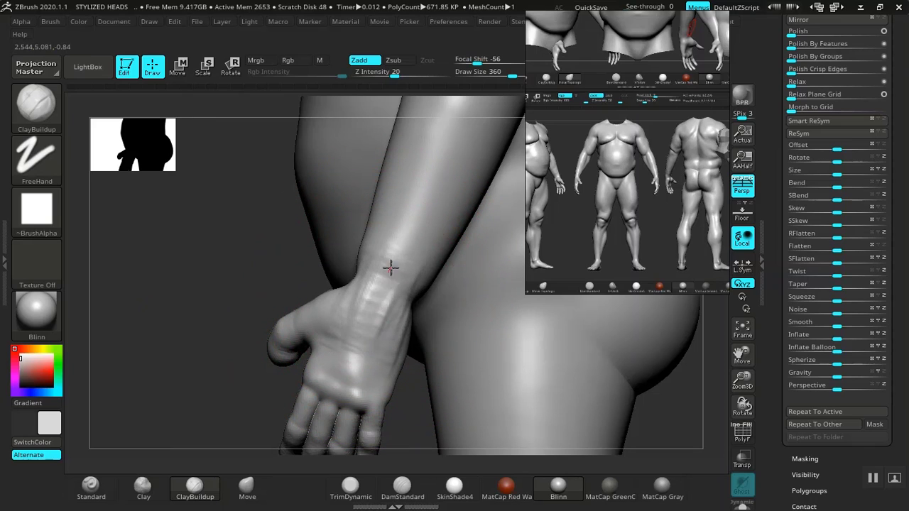
pyautogui.moveTo(201, 345); pyautogui.dragTo(379, 300)
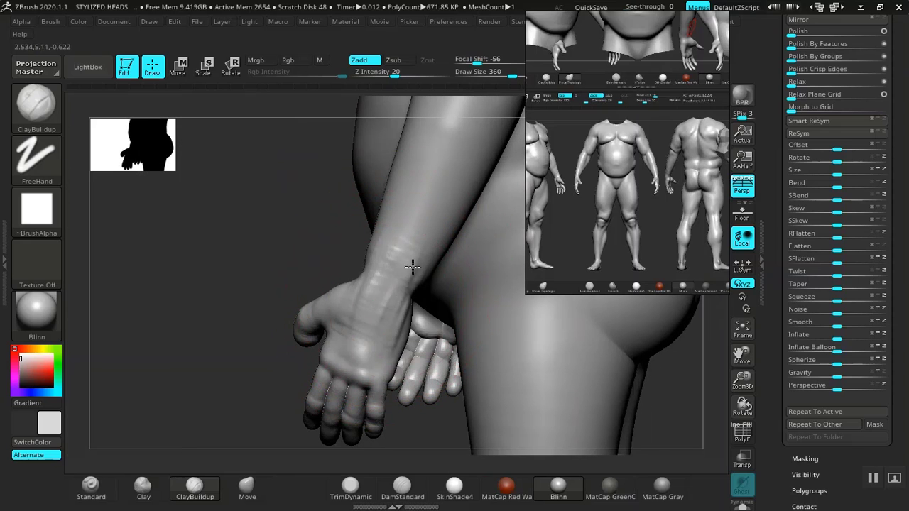
pyautogui.moveTo(253, 268); pyautogui.dragTo(318, 433)
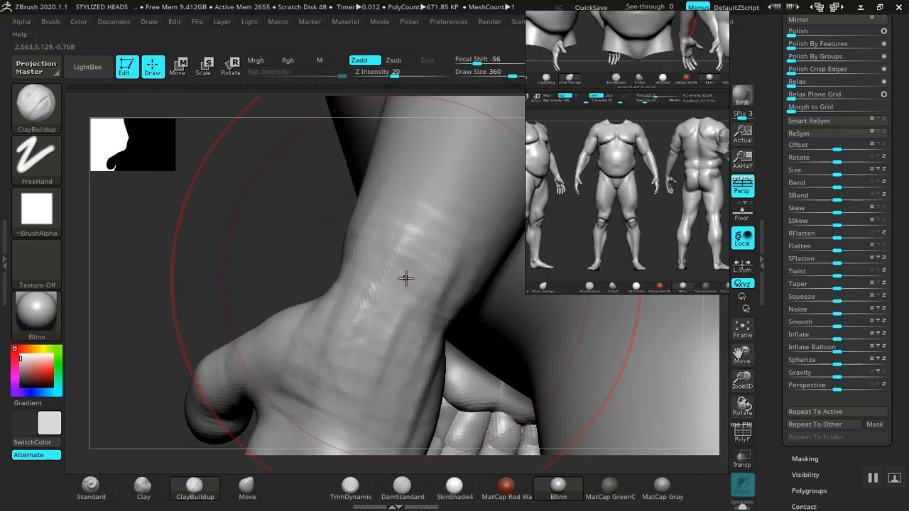
# Reduce the draw size to 137 and smooth the clay strokes on the wrist and palm with Smooth Stronger.
pyautogui.press('space')
pyautogui.moveTo(407, 271); pyautogui.dragTo(393, 271)
pyautogui.press('shift')
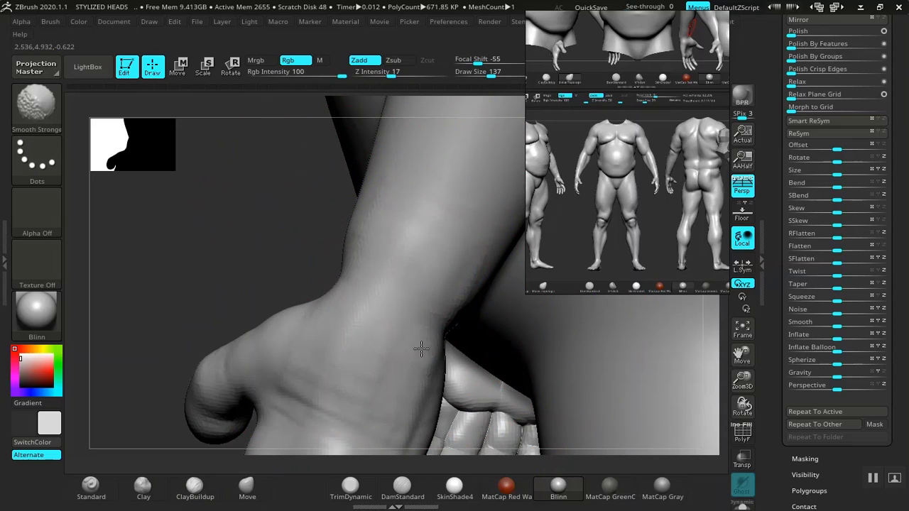
pyautogui.moveTo(213, 266)
pyautogui.mouseDown()
pyautogui.moveTo(310, 315)
pyautogui.moveTo(561, 366)
pyautogui.moveTo(459, 312)
pyautogui.moveTo(493, 339)
pyautogui.moveTo(430, 321)
pyautogui.moveTo(448, 328)
pyautogui.mouseUp()
pyautogui.press('shift')
# Nudge the side of the back below the armpit with the Move brush at a draw size of 557.
pyautogui.moveTo(519, 357)
pyautogui.keyDown('alt'); pyautogui.mouseDown()
pyautogui.moveTo(450, 300)
pyautogui.moveTo(459, 320)
pyautogui.moveTo(478, 313)
pyautogui.mouseUp(); pyautogui.keyUp('alt')
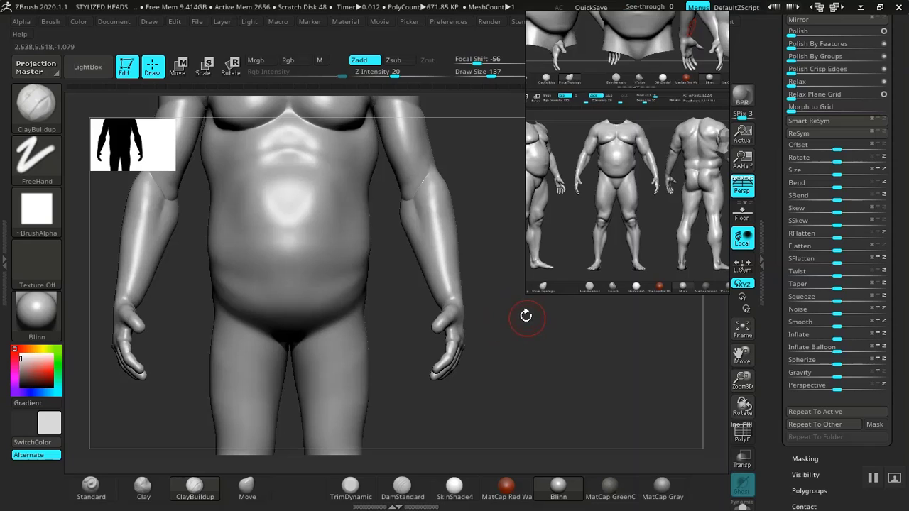
pyautogui.keyDown('alt'); pyautogui.moveTo(537, 340); pyautogui.dragTo(384, 309); pyautogui.keyUp('alt')
pyautogui.keyDown('alt'); pyautogui.moveTo(294, 274); pyautogui.dragTo(167, 348); pyautogui.keyUp('alt')
pyautogui.keyDown('alt'); pyautogui.moveTo(576, 353); pyautogui.dragTo(536, 328); pyautogui.keyUp('alt')
pyautogui.keyDown('alt'); pyautogui.moveTo(444, 333); pyautogui.dragTo(420, 328); pyautogui.keyUp('alt')
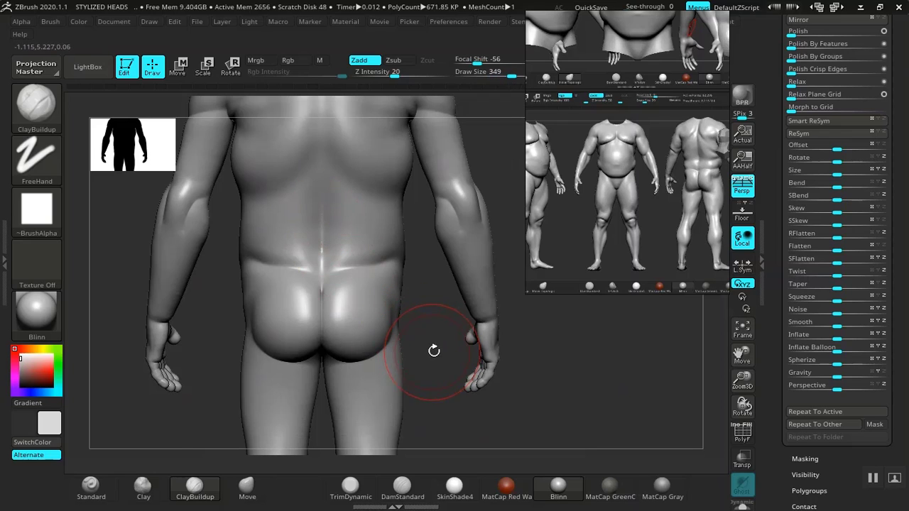
pyautogui.keyDown('alt'); pyautogui.moveTo(434, 350); pyautogui.dragTo(430, 443); pyautogui.keyUp('alt')
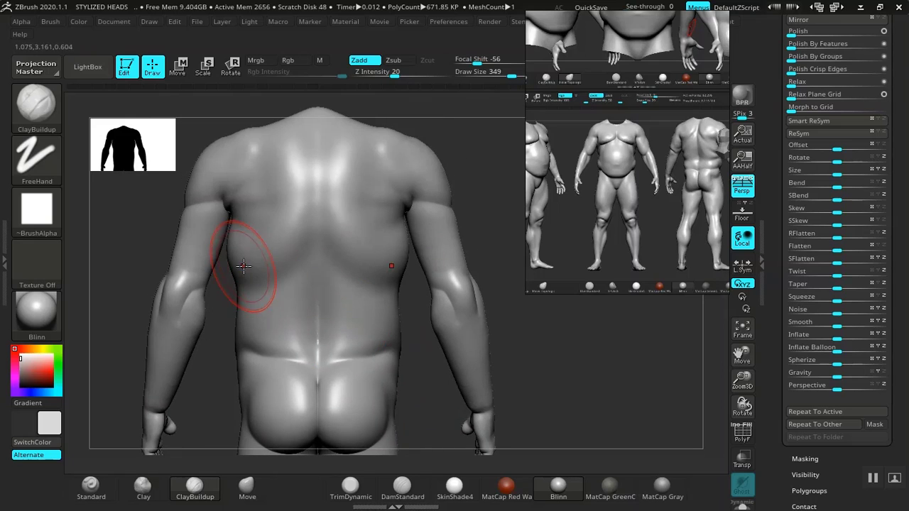
pyautogui.click(250, 498)
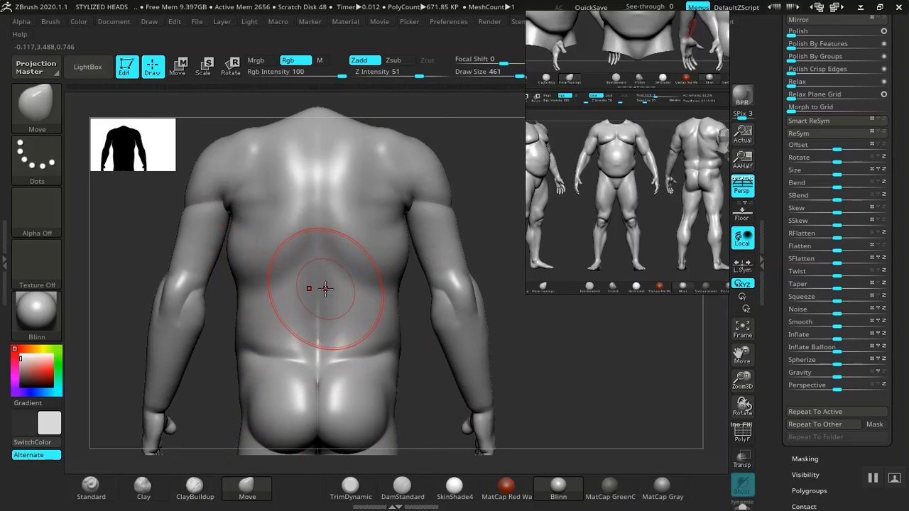
pyautogui.moveTo(235, 260); pyautogui.dragTo(238, 263)
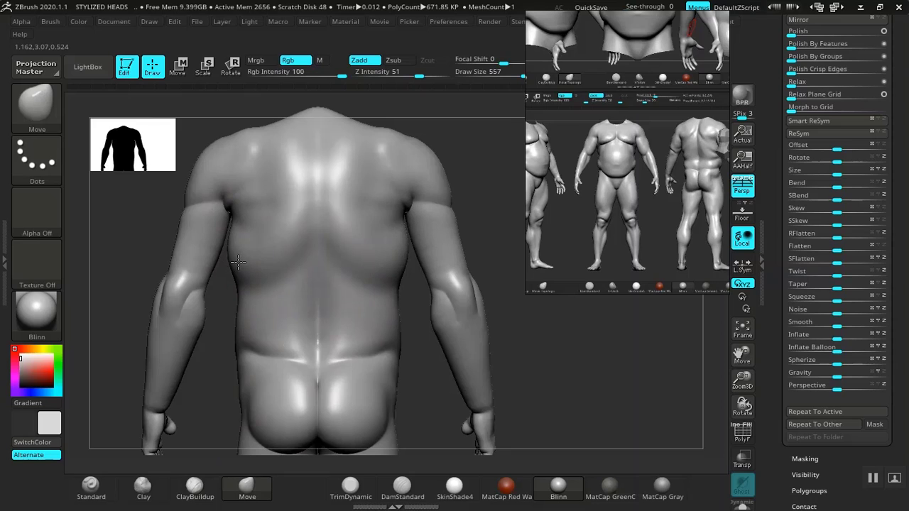
# Isolate the arms, mask them, and show the whole body again with only the torso and legs unmasked.
pyautogui.keyDown('ctrl'); pyautogui.keyDown('shift'); pyautogui.click(212, 263); pyautogui.keyUp('shift'); pyautogui.keyUp('ctrl')
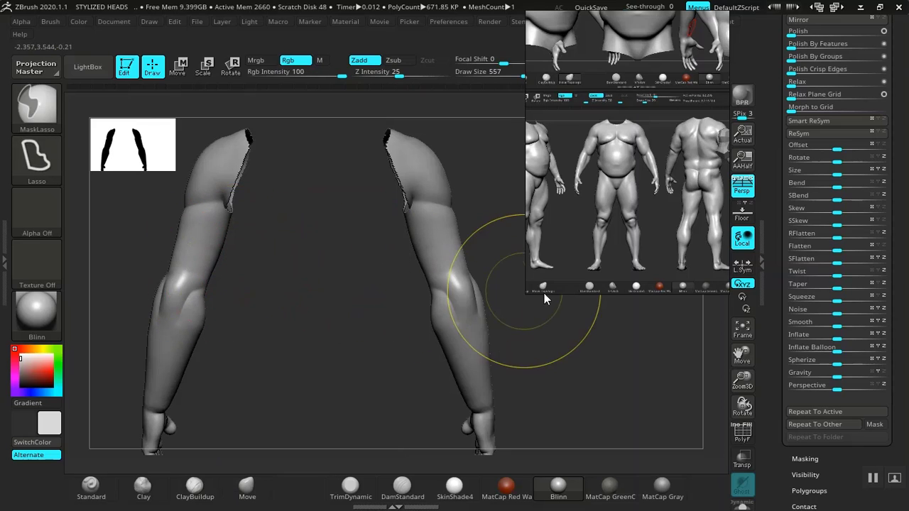
pyautogui.keyDown('ctrl'); pyautogui.click(574, 338); pyautogui.keyUp('ctrl')
pyautogui.keyDown('ctrl'); pyautogui.keyDown('shift'); pyautogui.click(588, 344); pyautogui.keyUp('shift'); pyautogui.keyUp('ctrl')
pyautogui.keyDown('ctrl'); pyautogui.click(590, 345); pyautogui.keyUp('ctrl')
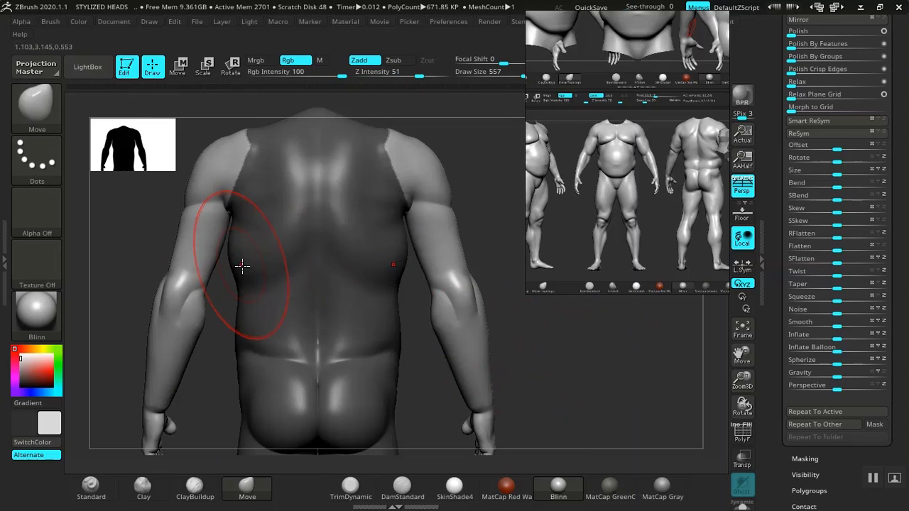
pyautogui.keyDown('ctrl'); pyautogui.click(586, 332); pyautogui.keyUp('ctrl')
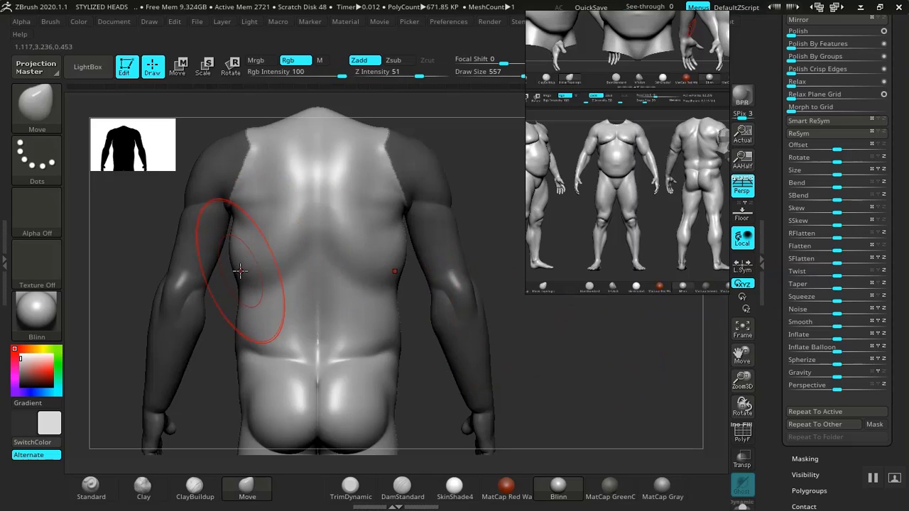
# Try to pull the flanks above the hips outward with the Move brush, and undo the change.
pyautogui.moveTo(250, 348)
pyautogui.mouseDown()
pyautogui.moveTo(240, 341)
pyautogui.moveTo(248, 338)
pyautogui.mouseUp()
pyautogui.press('ctrl')
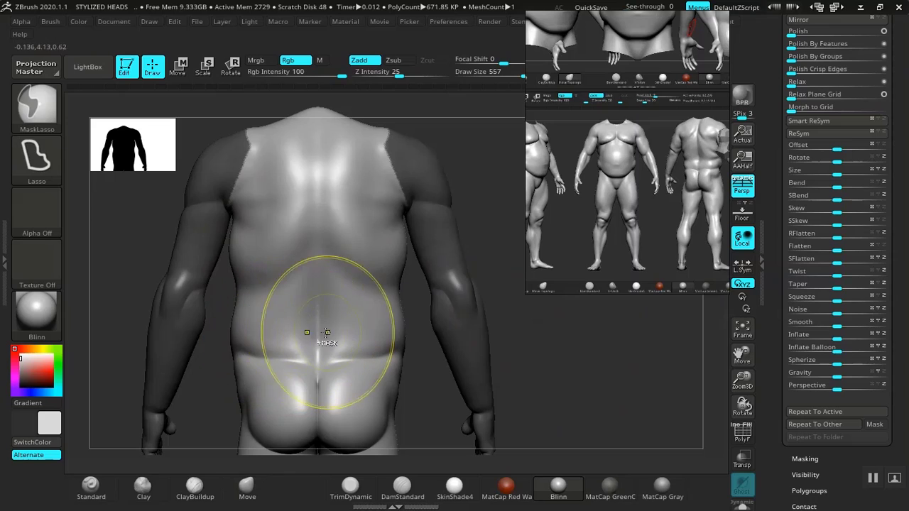
pyautogui.hotkey('ctrl', 'z')
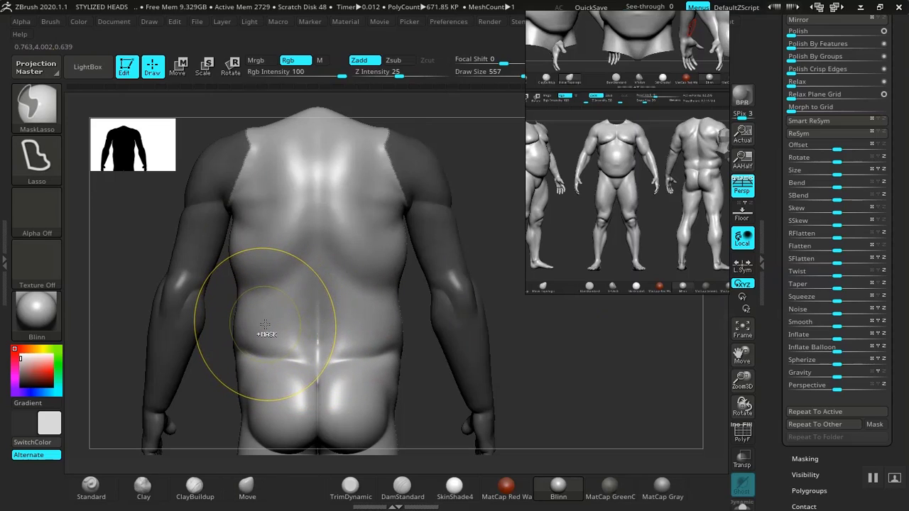
pyautogui.hotkey('ctrl', 'z')
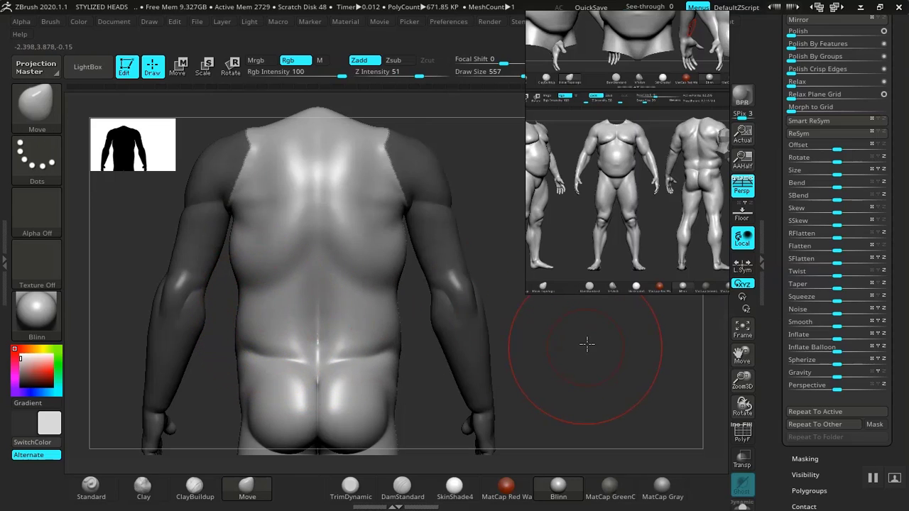
# Build up the shoulder blade masses on both sides of the upper back with the Clay brush.
pyautogui.moveTo(587, 344)
pyautogui.mouseDown()
pyautogui.moveTo(542, 356)
pyautogui.moveTo(467, 308)
pyautogui.moveTo(463, 328)
pyautogui.moveTo(416, 300)
pyautogui.moveTo(421, 291)
pyautogui.moveTo(451, 294)
pyautogui.moveTo(495, 365)
pyautogui.moveTo(501, 349)
pyautogui.moveTo(469, 360)
pyautogui.moveTo(497, 347)
pyautogui.moveTo(519, 406)
pyautogui.moveTo(522, 382)
pyautogui.moveTo(564, 372)
pyautogui.moveTo(483, 355)
pyautogui.moveTo(448, 362)
pyautogui.mouseUp()
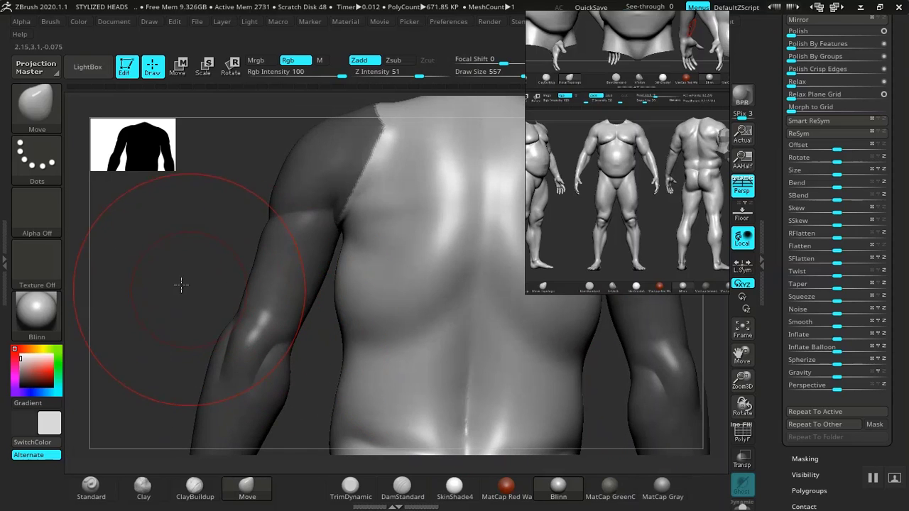
pyautogui.press('f')
pyautogui.moveTo(183, 286); pyautogui.dragTo(187, 310)
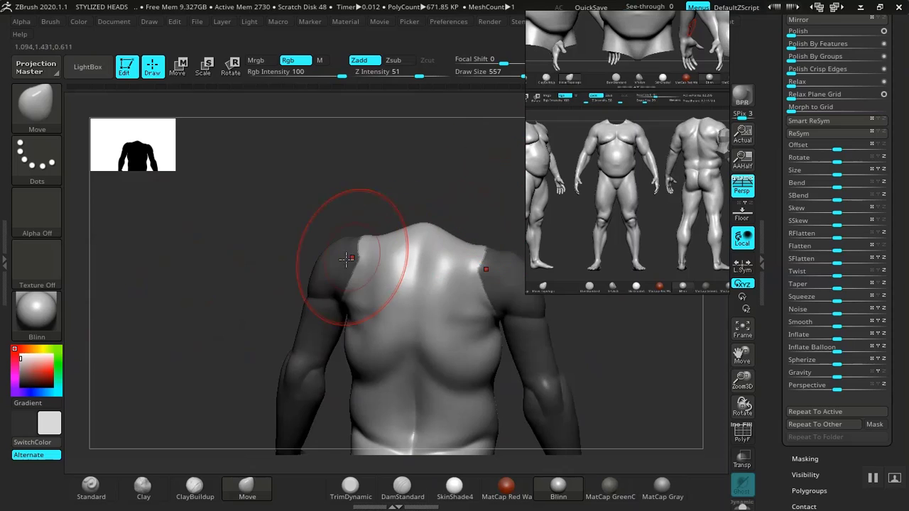
pyautogui.moveTo(228, 261)
pyautogui.mouseDown()
pyautogui.moveTo(223, 281)
pyautogui.moveTo(274, 394)
pyautogui.mouseUp()
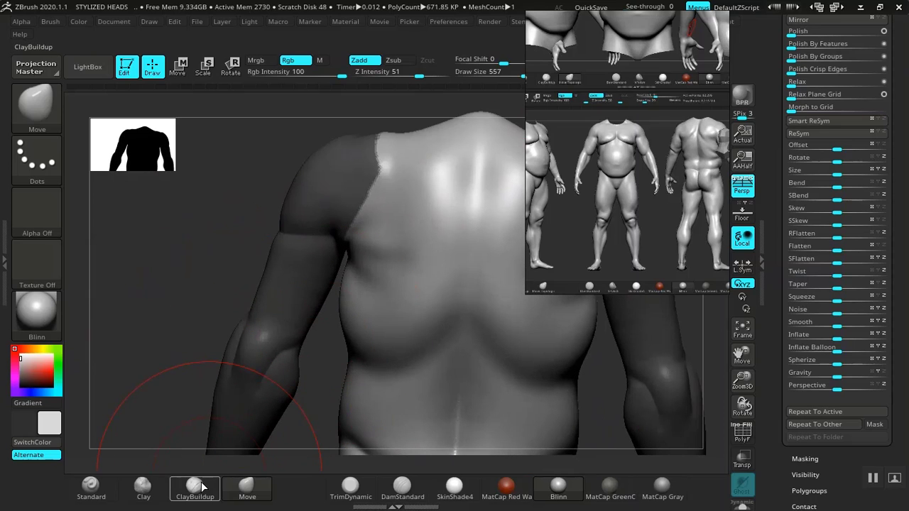
pyautogui.click(146, 494)
pyautogui.keyDown('alt'); pyautogui.moveTo(153, 355); pyautogui.dragTo(44, 431); pyautogui.keyUp('alt')
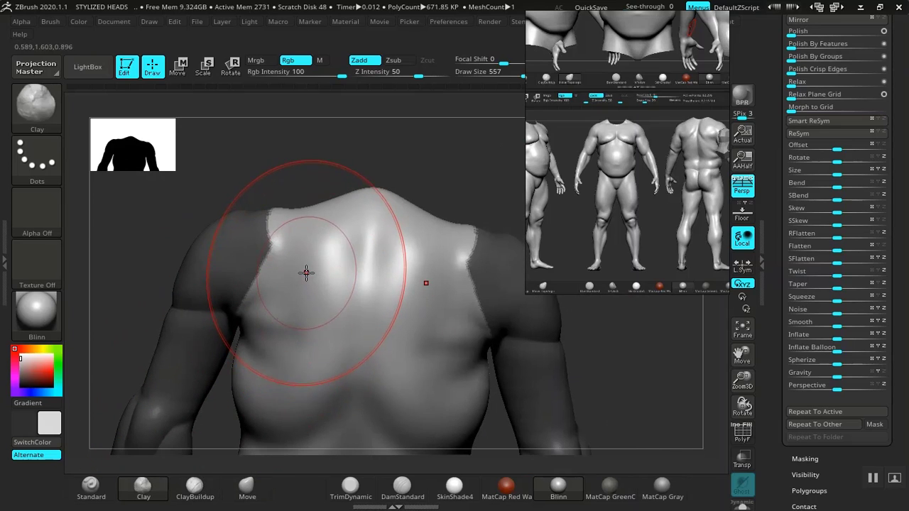
pyautogui.moveTo(315, 270)
pyautogui.mouseDown()
pyautogui.moveTo(287, 317)
pyautogui.moveTo(272, 314)
pyautogui.moveTo(267, 328)
pyautogui.moveTo(311, 241)
pyautogui.moveTo(308, 291)
pyautogui.moveTo(331, 253)
pyautogui.moveTo(293, 326)
pyautogui.mouseUp()
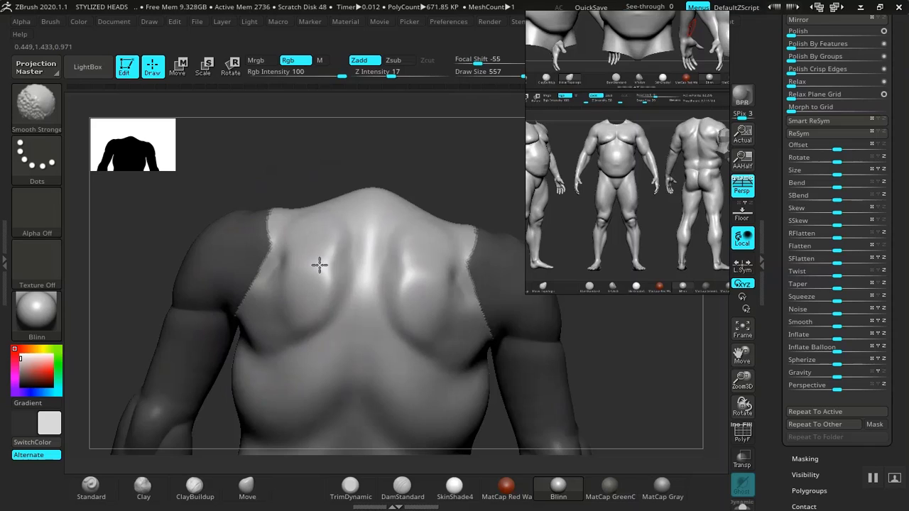
# Raise the Smooth Stronger intensity to 41 and further to 100, blending the shoulder blade masses into the back.
pyautogui.click(412, 72)
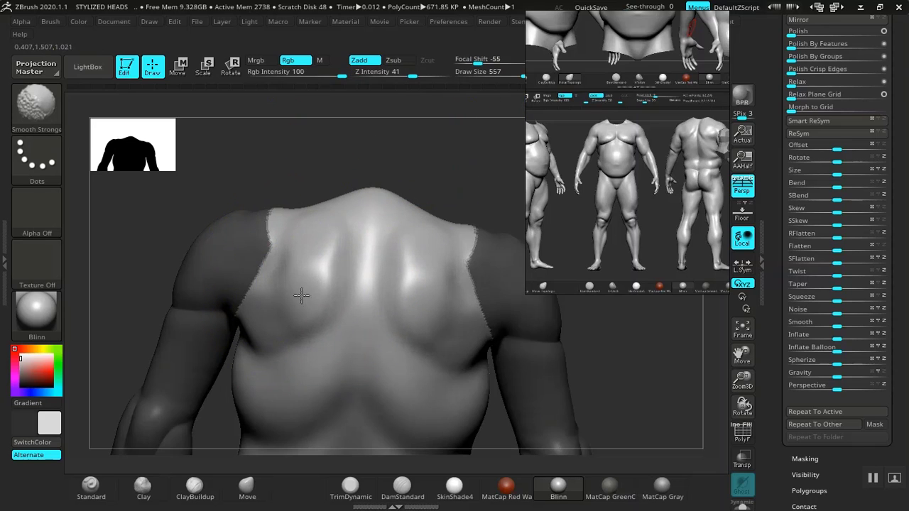
pyautogui.moveTo(450, 157)
pyautogui.mouseDown()
pyautogui.moveTo(428, 144)
pyautogui.moveTo(321, 205)
pyautogui.moveTo(393, 197)
pyautogui.moveTo(412, 211)
pyautogui.moveTo(488, 197)
pyautogui.moveTo(398, 286)
pyautogui.mouseUp()
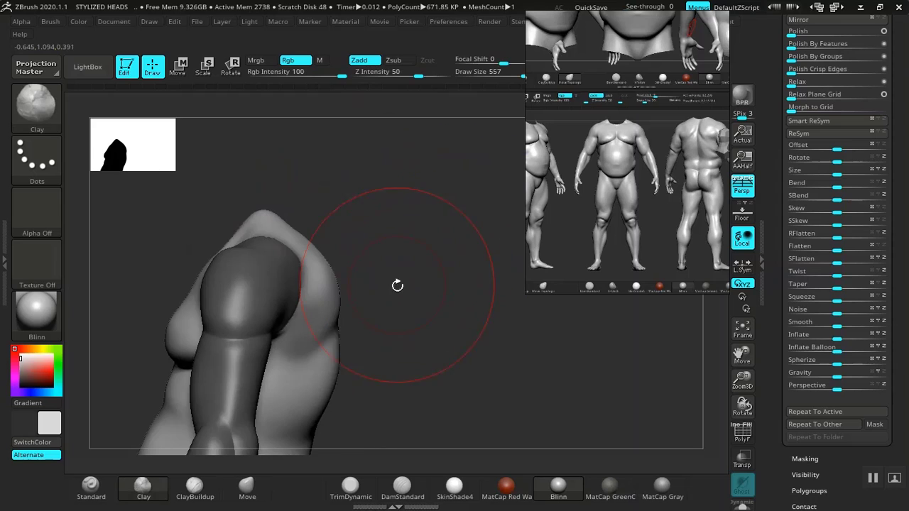
pyautogui.moveTo(407, 323); pyautogui.dragTo(291, 356)
pyautogui.press('shift')
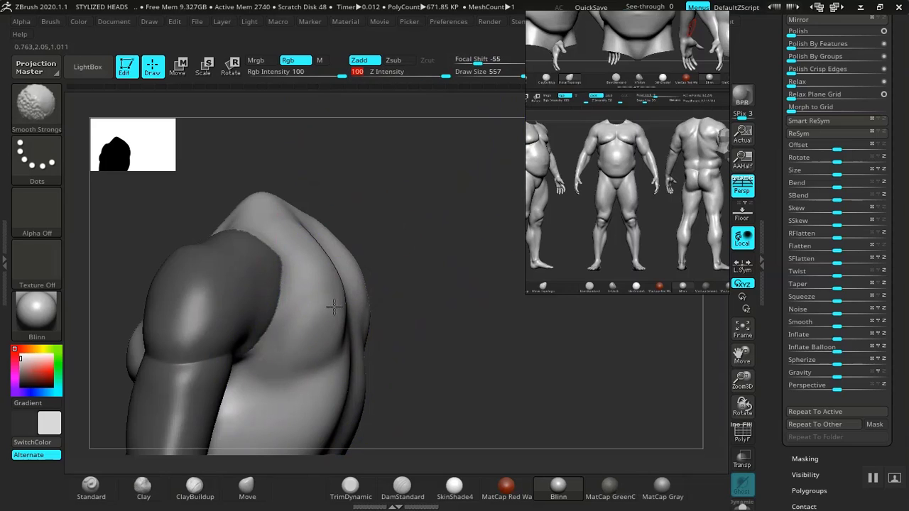
# Add clay volume along the middle and lower back beside the spine and smooth it into the flanks.
pyautogui.moveTo(436, 299); pyautogui.dragTo(363, 261)
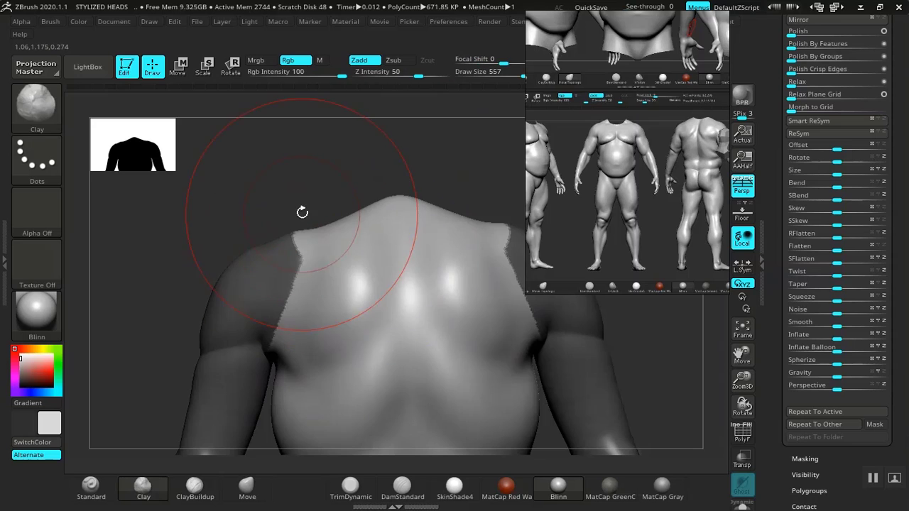
pyautogui.moveTo(302, 211)
pyautogui.keyDown('alt'); pyautogui.mouseDown()
pyautogui.moveTo(487, 288)
pyautogui.moveTo(449, 216)
pyautogui.mouseUp(); pyautogui.keyUp('alt')
pyautogui.moveTo(461, 272)
pyautogui.mouseDown()
pyautogui.moveTo(467, 302)
pyautogui.moveTo(505, 349)
pyautogui.moveTo(454, 346)
pyautogui.mouseUp()
pyautogui.moveTo(339, 337)
pyautogui.mouseDown()
pyautogui.moveTo(289, 350)
pyautogui.moveTo(308, 345)
pyautogui.moveTo(310, 334)
pyautogui.mouseUp()
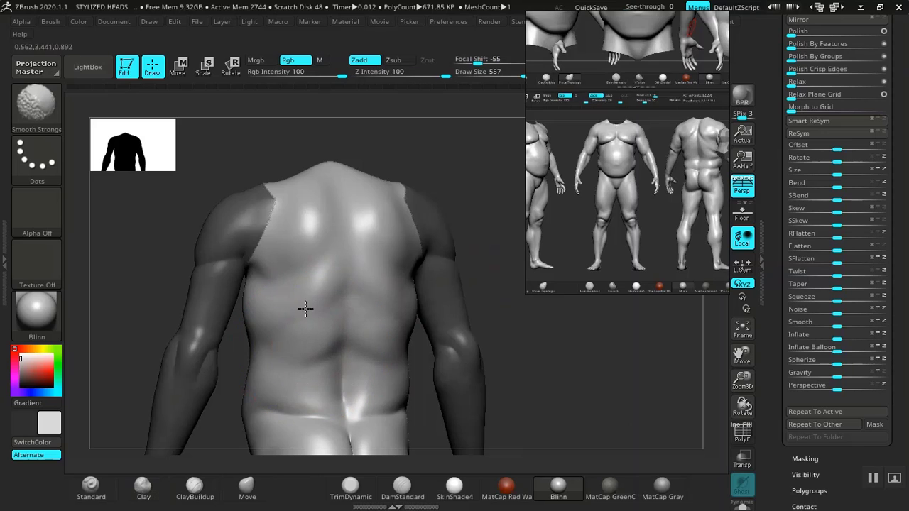
pyautogui.moveTo(448, 355)
pyautogui.mouseDown()
pyautogui.moveTo(589, 351)
pyautogui.moveTo(489, 349)
pyautogui.mouseUp()
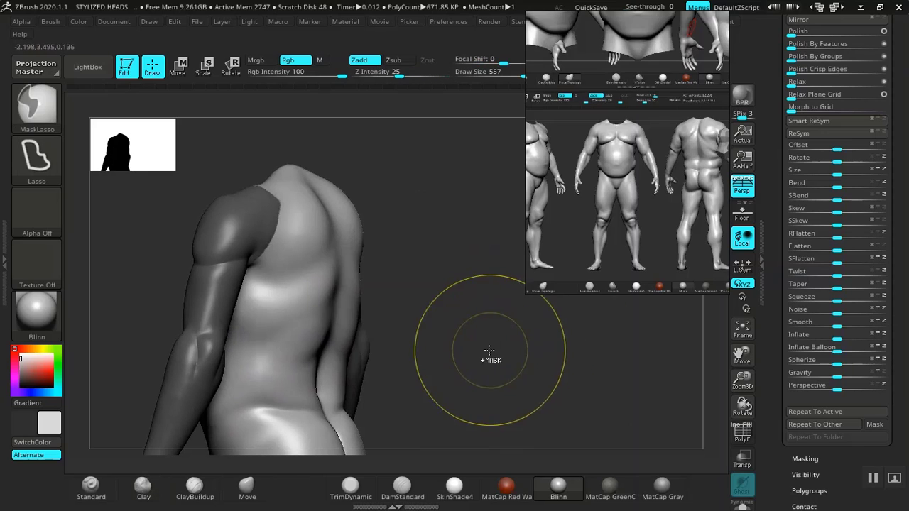
# Try to thicken the lower back above the buttocks with the Clay brush, and undo the stroke.
pyautogui.keyDown('shift'); pyautogui.moveTo(456, 320); pyautogui.dragTo(335, 313); pyautogui.keyUp('shift')
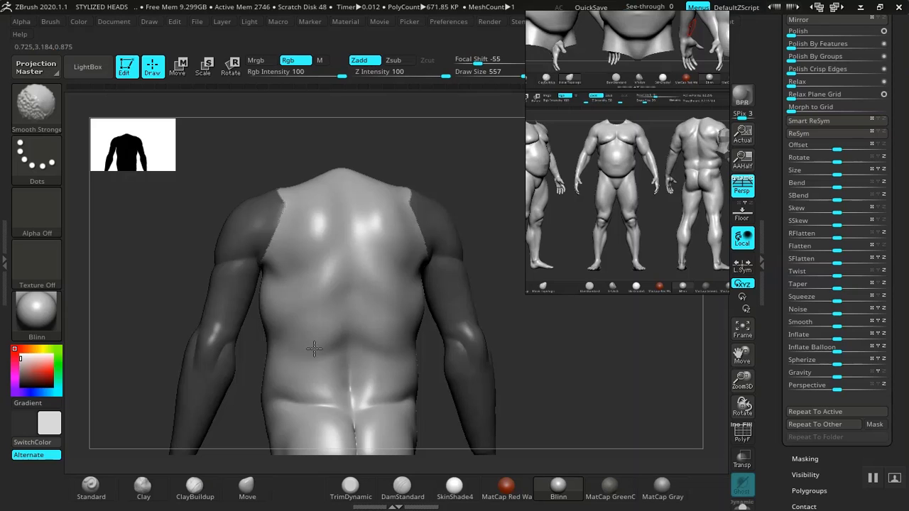
pyautogui.moveTo(507, 353)
pyautogui.keyDown('alt'); pyautogui.mouseDown()
pyautogui.moveTo(504, 274)
pyautogui.moveTo(548, 363)
pyautogui.moveTo(497, 355)
pyautogui.mouseUp(); pyautogui.keyUp('alt')
pyautogui.moveTo(427, 350); pyautogui.dragTo(446, 346)
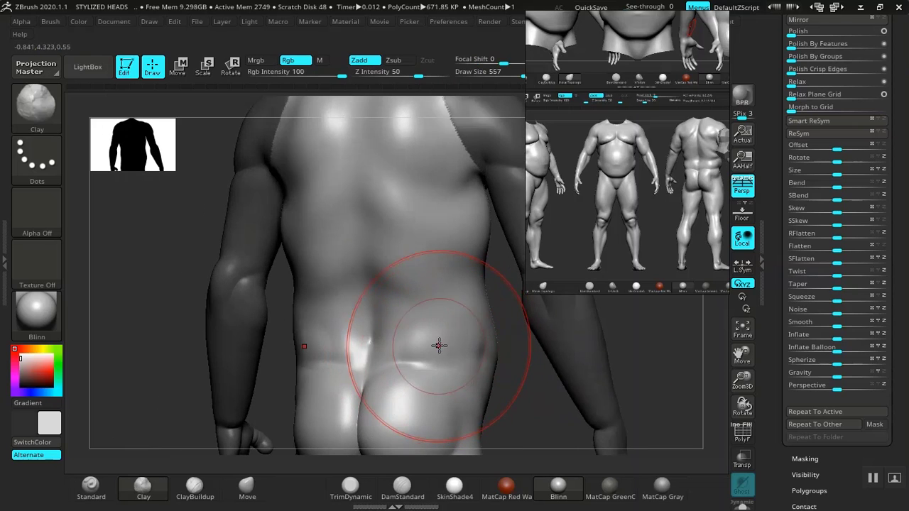
pyautogui.hotkey('ctrl', 'z')
# Build up the fat folds on both sides of the lower back with ClayBuildup and smooth them into the surrounding surface.
pyautogui.click(196, 486)
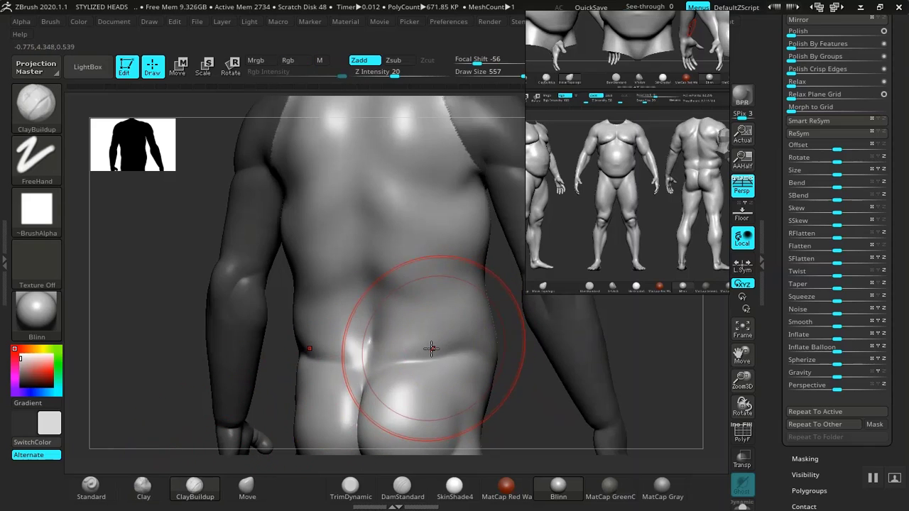
pyautogui.hotkey('ctrl', 'z')
pyautogui.moveTo(432, 335); pyautogui.dragTo(449, 335)
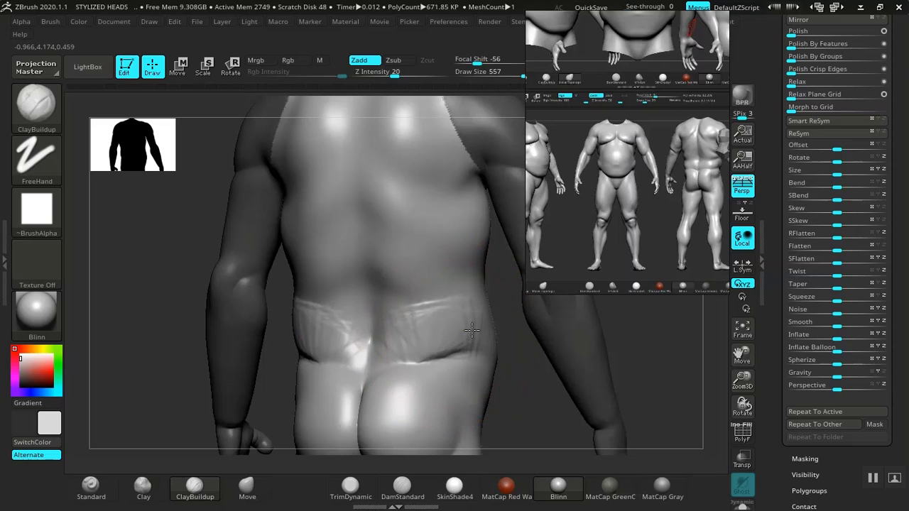
pyautogui.press('shift')
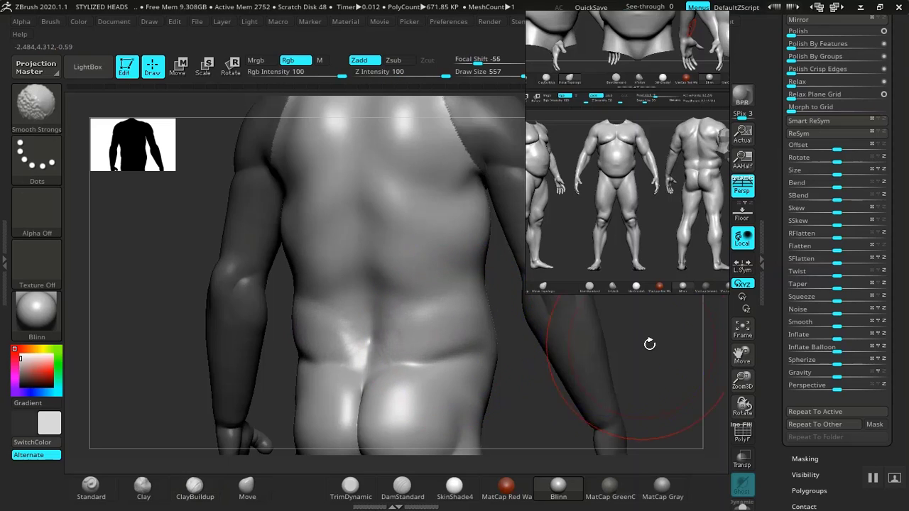
# Carve the crease beneath the overhanging belly with the DamStandard brush and smooth its lower edge into the groin.
pyautogui.keyDown('shift'); pyautogui.moveTo(650, 344); pyautogui.dragTo(503, 351); pyautogui.keyUp('shift')
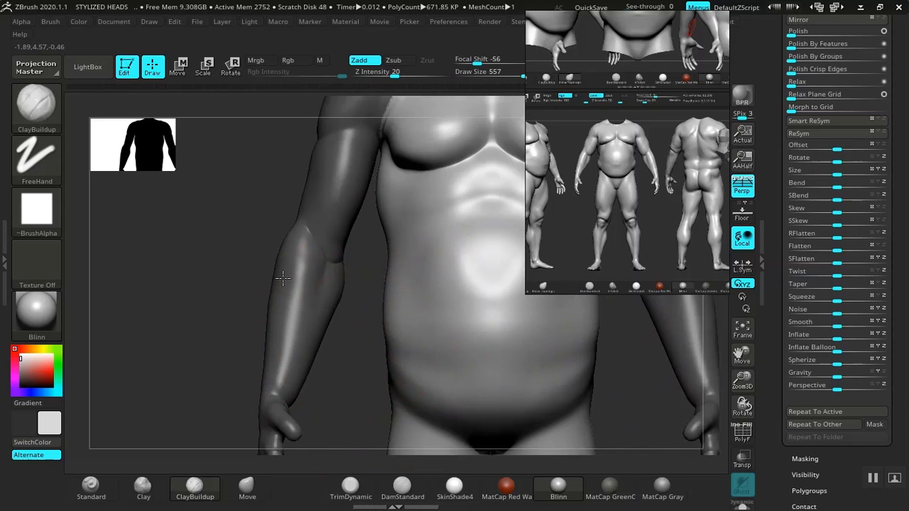
pyautogui.keyDown('alt'); pyautogui.moveTo(283, 278); pyautogui.dragTo(206, 204); pyautogui.keyUp('alt')
pyautogui.moveTo(532, 364)
pyautogui.keyDown('alt'); pyautogui.mouseDown()
pyautogui.moveTo(479, 335)
pyautogui.moveTo(452, 333)
pyautogui.moveTo(477, 370)
pyautogui.moveTo(520, 377)
pyautogui.mouseUp(); pyautogui.keyUp('alt')
pyautogui.moveTo(505, 377)
pyautogui.mouseDown()
pyautogui.moveTo(442, 359)
pyautogui.moveTo(459, 333)
pyautogui.mouseUp()
pyautogui.moveTo(418, 294); pyautogui.dragTo(392, 458)
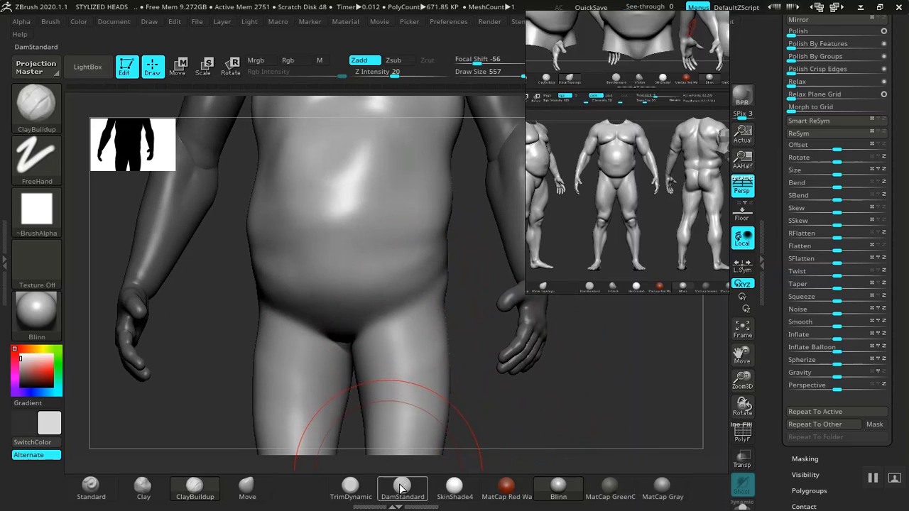
pyautogui.click(402, 487)
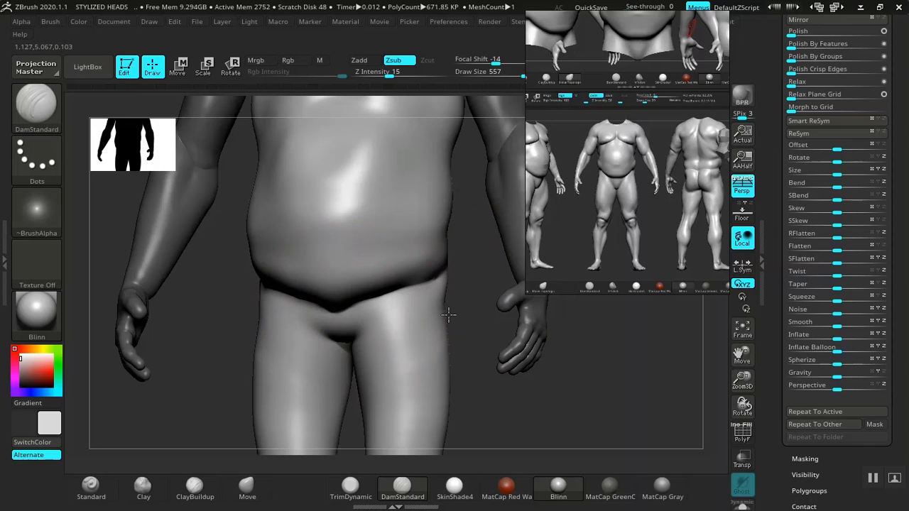
pyautogui.moveTo(449, 314)
pyautogui.mouseDown()
pyautogui.moveTo(462, 270)
pyautogui.moveTo(363, 304)
pyautogui.mouseUp()
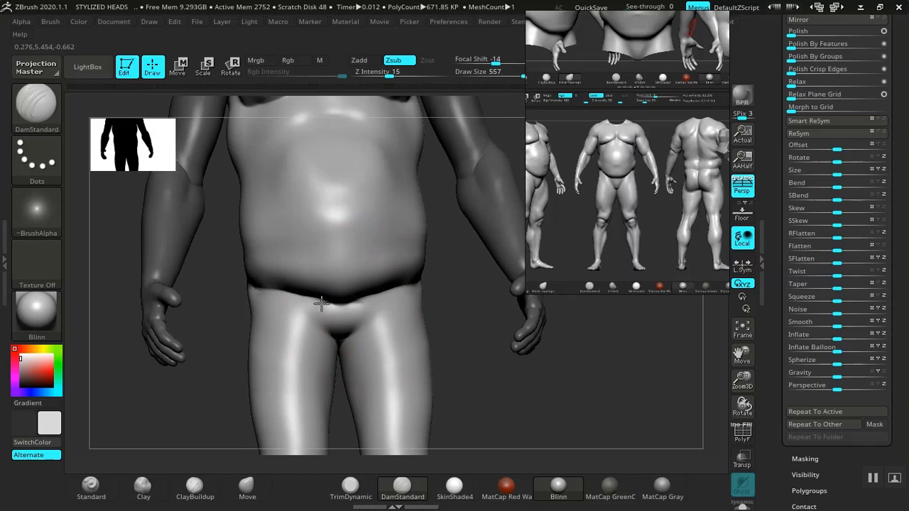
pyautogui.press('shift')
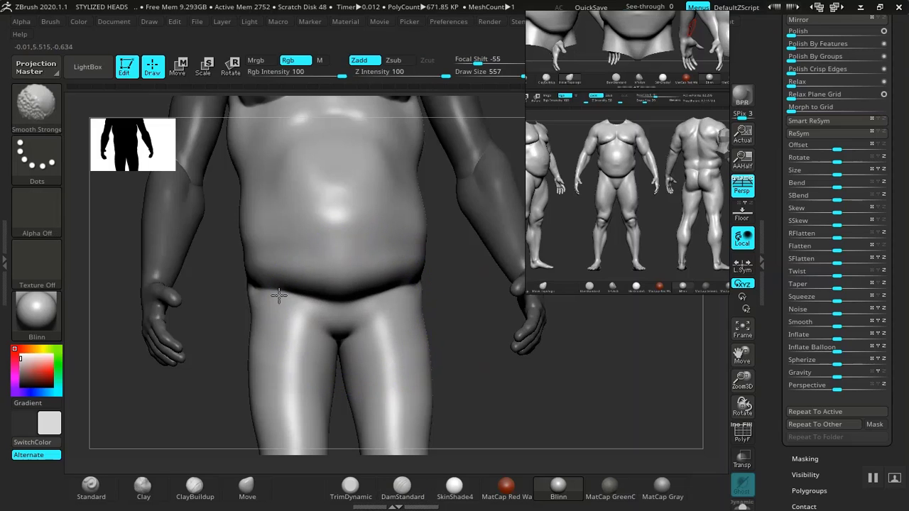
# Carve the crease around the hip above the buttocks with DamStandard and smooth it into the side of the body.
pyautogui.moveTo(476, 334)
pyautogui.mouseDown()
pyautogui.moveTo(430, 349)
pyautogui.moveTo(420, 369)
pyautogui.moveTo(498, 355)
pyautogui.moveTo(363, 285)
pyautogui.mouseUp()
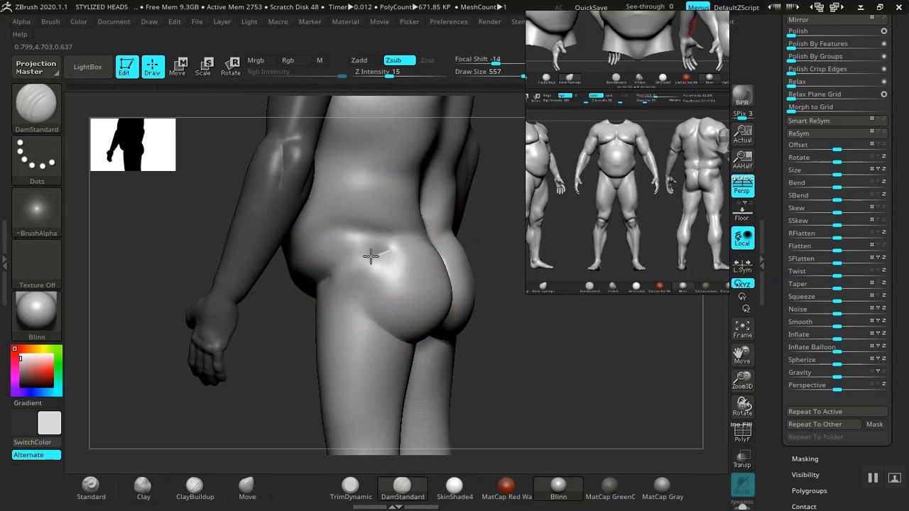
pyautogui.moveTo(510, 359)
pyautogui.mouseDown()
pyautogui.moveTo(561, 362)
pyautogui.moveTo(510, 364)
pyautogui.moveTo(383, 261)
pyautogui.mouseUp()
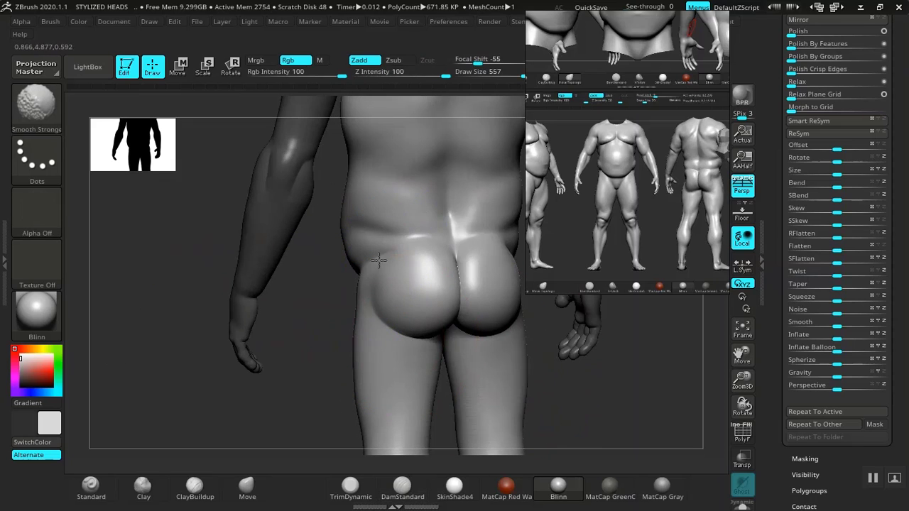
pyautogui.moveTo(360, 334); pyautogui.dragTo(461, 370)
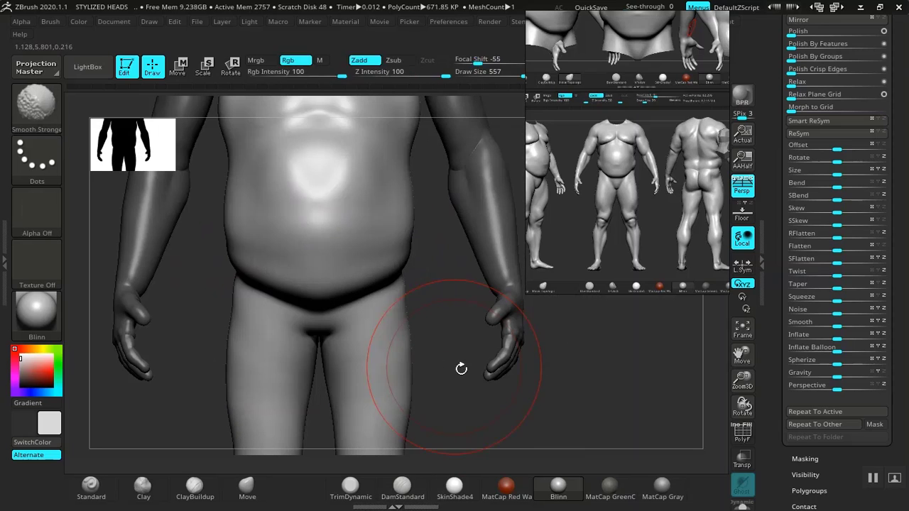
# Compare the whole figure's leg and torso proportions with the checked-shirt character reference, viewing the body from several angles.
pyautogui.keyDown('alt'); pyautogui.moveTo(481, 404); pyautogui.dragTo(482, 321); pyautogui.keyUp('alt')
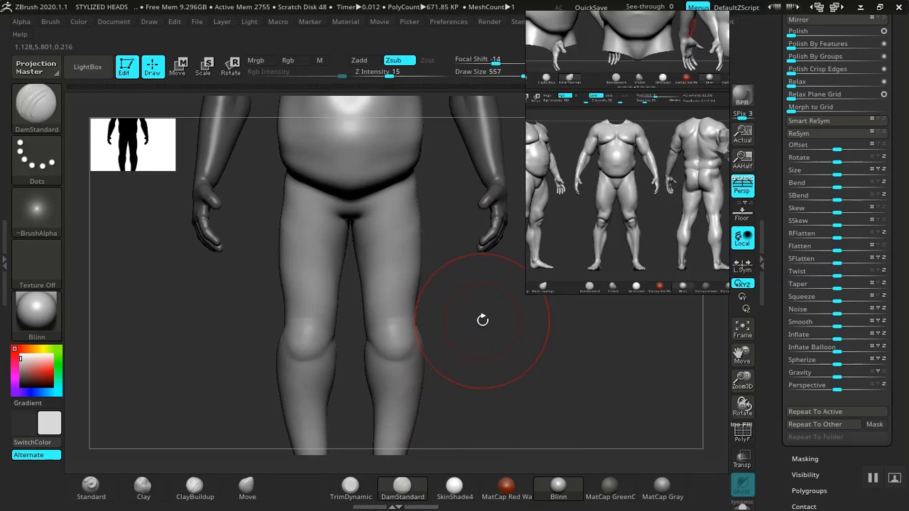
pyautogui.scroll(-6, 640, 195)
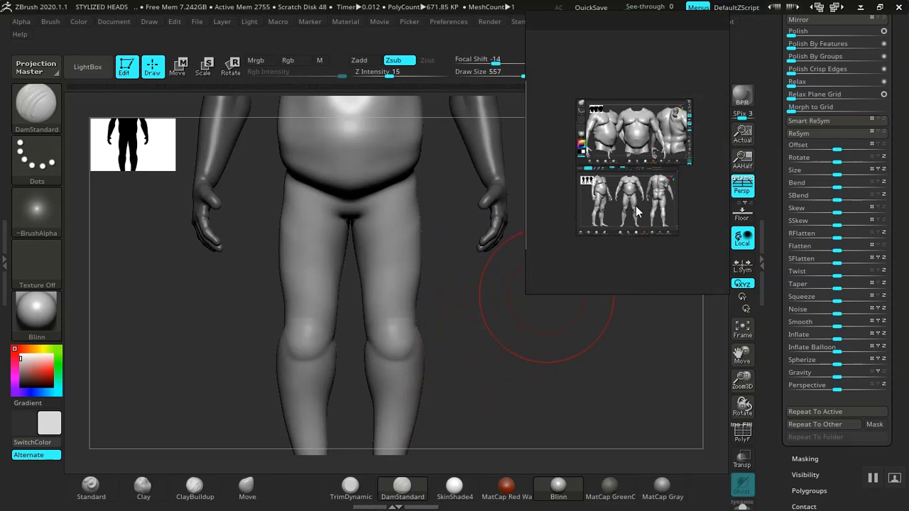
pyautogui.moveTo(456, 389); pyautogui.dragTo(476, 388)
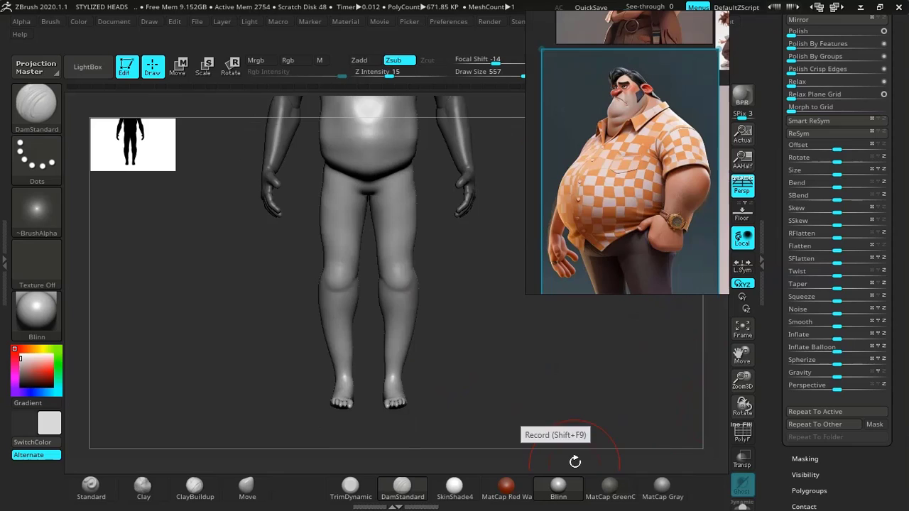
pyautogui.moveTo(487, 374); pyautogui.dragTo(456, 357)
pyautogui.moveTo(530, 358); pyautogui.dragTo(429, 260)
pyautogui.keyDown('alt'); pyautogui.moveTo(488, 320); pyautogui.dragTo(489, 331); pyautogui.keyUp('alt')
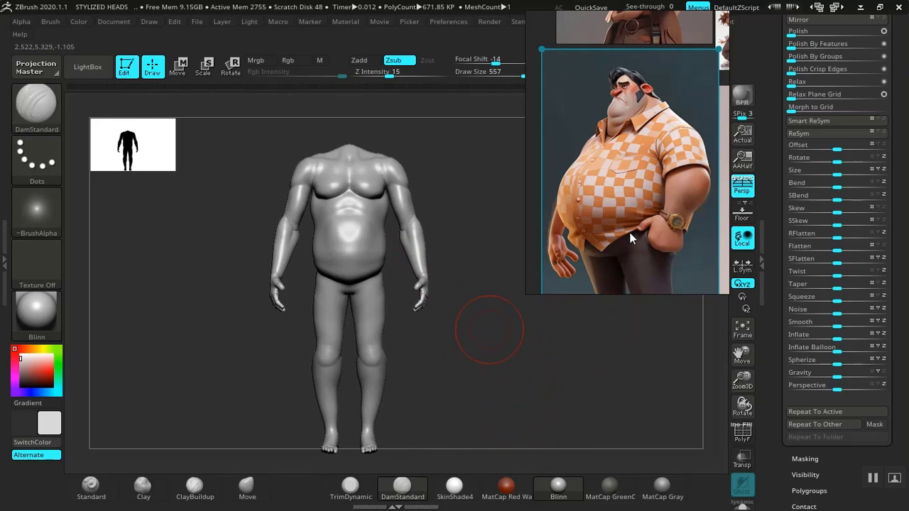
pyautogui.moveTo(629, 232); pyautogui.dragTo(611, 186, button='middle')
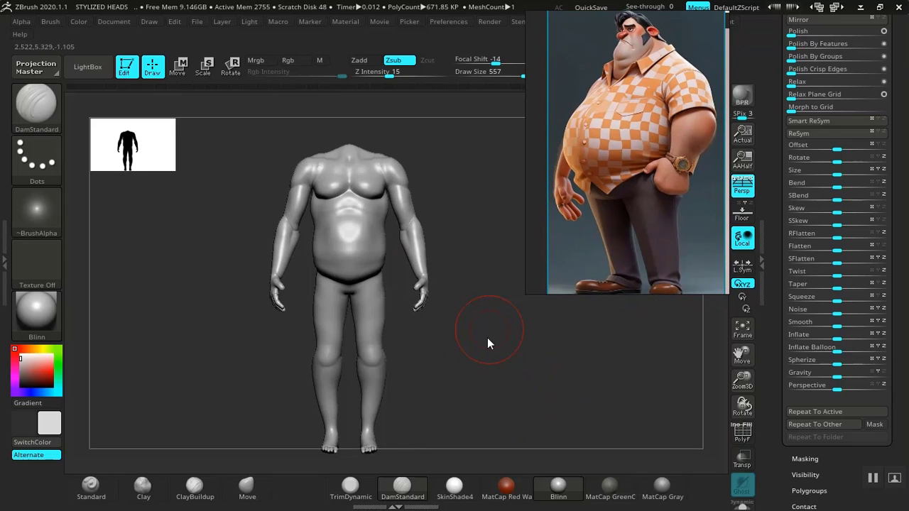
pyautogui.moveTo(488, 337)
pyautogui.keyDown('shift'); pyautogui.mouseDown()
pyautogui.moveTo(477, 343)
pyautogui.moveTo(483, 295)
pyautogui.moveTo(473, 341)
pyautogui.moveTo(485, 410)
pyautogui.moveTo(516, 361)
pyautogui.moveTo(450, 367)
pyautogui.moveTo(454, 351)
pyautogui.moveTo(431, 333)
pyautogui.moveTo(430, 343)
pyautogui.moveTo(450, 343)
pyautogui.moveTo(424, 331)
pyautogui.moveTo(436, 348)
pyautogui.moveTo(424, 337)
pyautogui.moveTo(434, 330)
pyautogui.moveTo(386, 321)
pyautogui.mouseUp(); pyautogui.keyUp('shift')
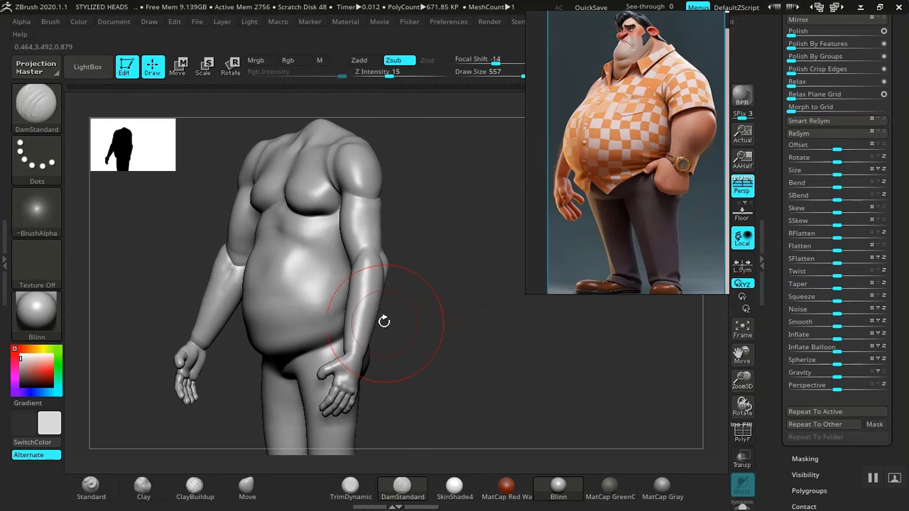
pyautogui.moveTo(451, 300); pyautogui.dragTo(431, 297)
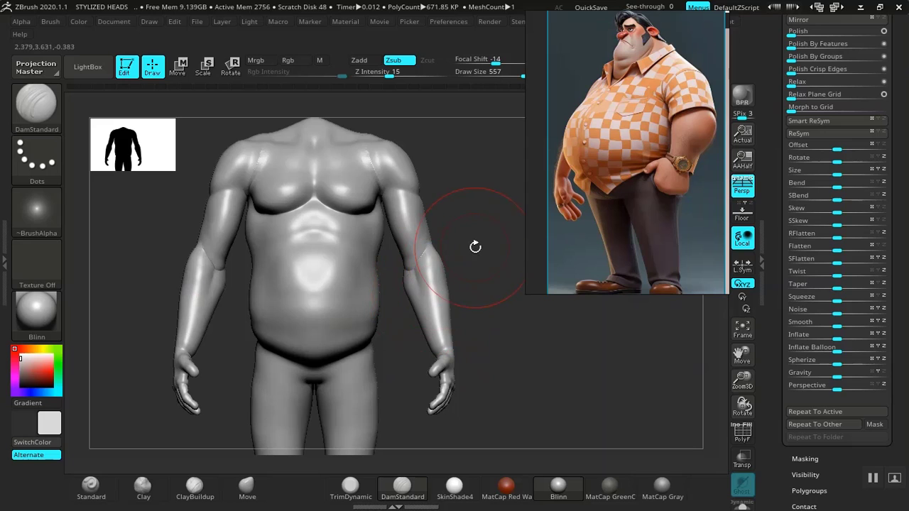
pyautogui.keyDown('alt'); pyautogui.moveTo(475, 246); pyautogui.dragTo(402, 242); pyautogui.keyUp('alt')
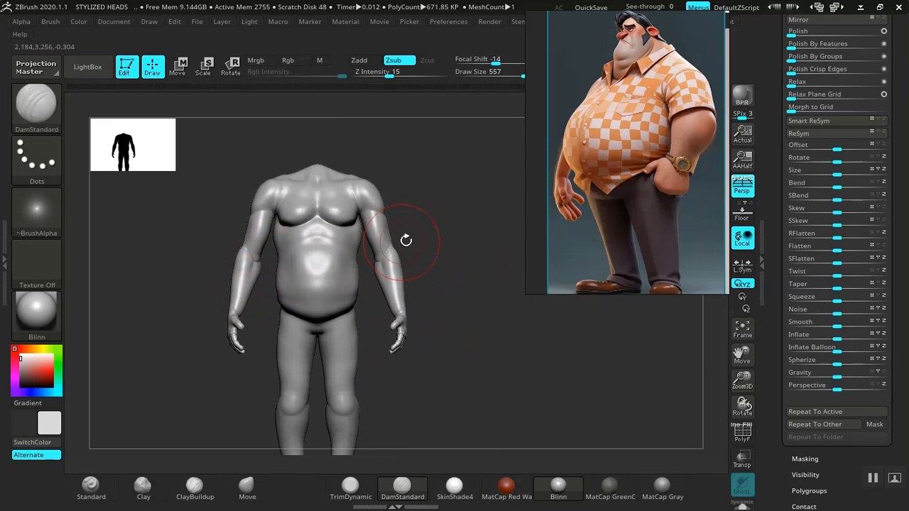
pyautogui.moveTo(405, 241); pyautogui.dragTo(435, 260)
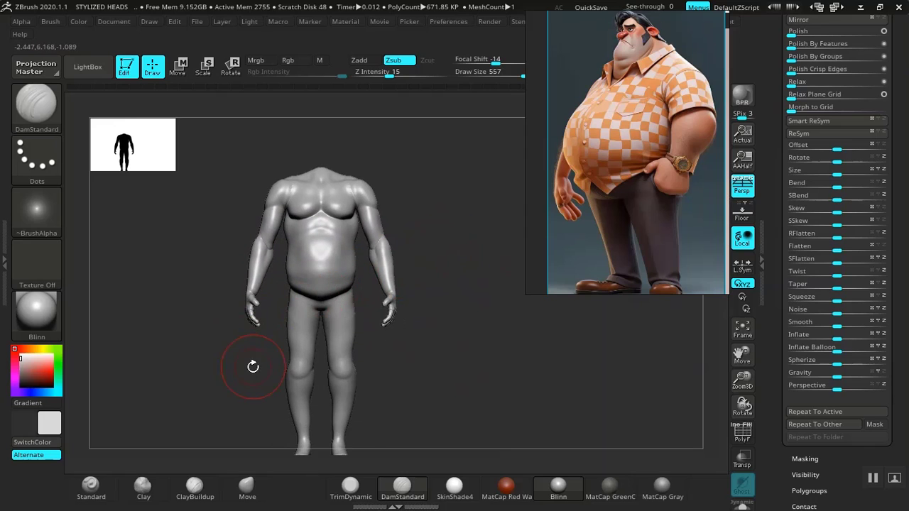
pyautogui.moveTo(253, 366)
pyautogui.keyDown('alt'); pyautogui.mouseDown()
pyautogui.moveTo(248, 331)
pyautogui.moveTo(209, 372)
pyautogui.moveTo(232, 343)
pyautogui.moveTo(245, 356)
pyautogui.mouseUp(); pyautogui.keyUp('alt')
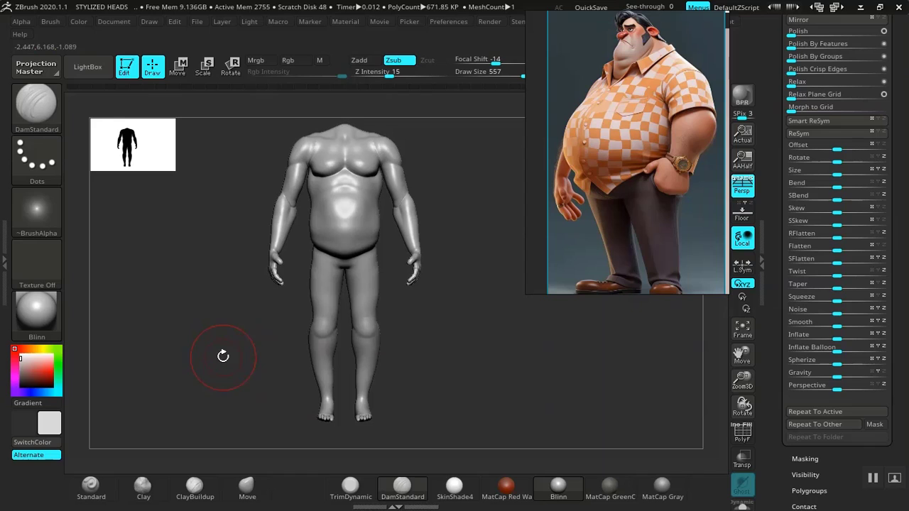
pyautogui.press('ctrl')
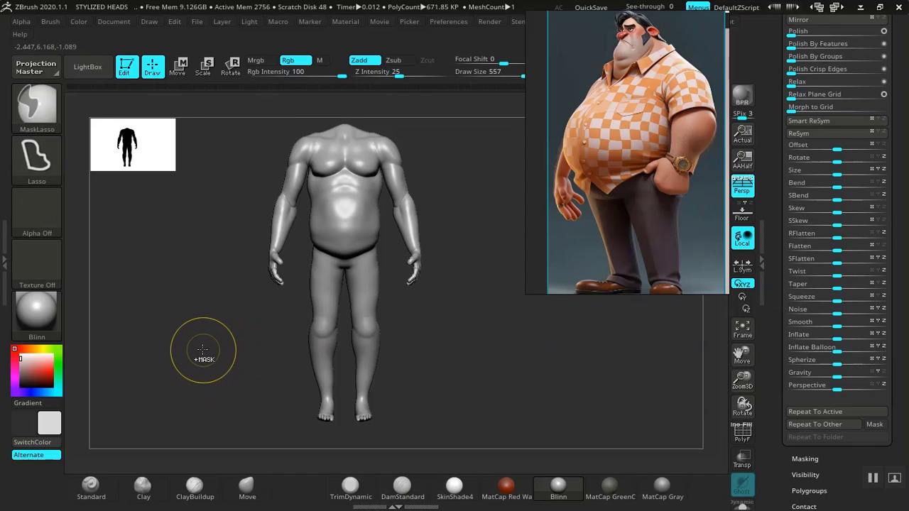
pyautogui.moveTo(228, 370)
pyautogui.keyDown('ctrl'); pyautogui.mouseDown()
pyautogui.moveTo(381, 432)
pyautogui.moveTo(444, 331)
pyautogui.moveTo(365, 299)
pyautogui.mouseUp(); pyautogui.keyUp('ctrl')
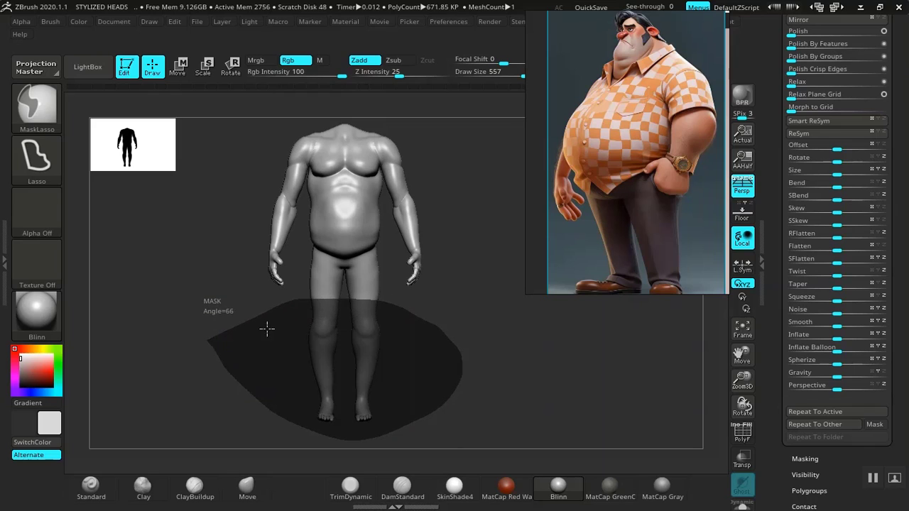
pyautogui.keyDown('ctrl'); pyautogui.moveTo(267, 328); pyautogui.dragTo(264, 329); pyautogui.keyUp('ctrl')
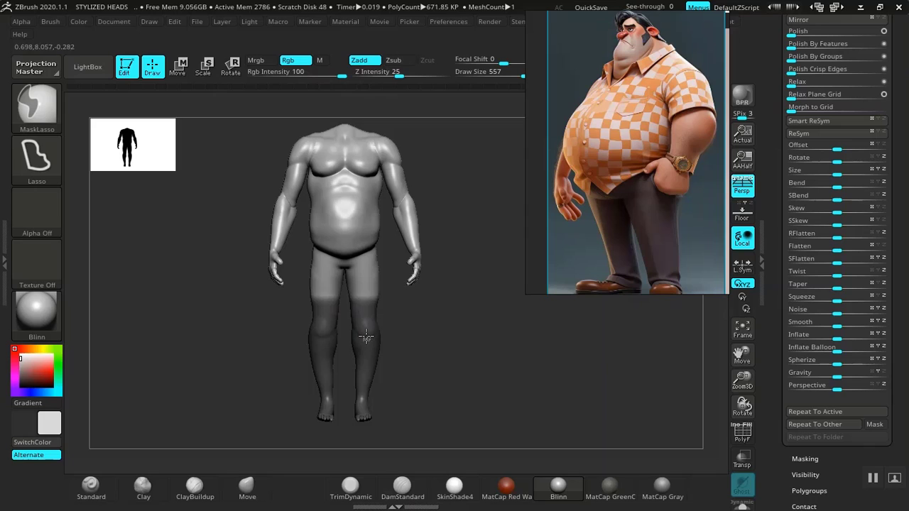
pyautogui.moveTo(462, 328)
pyautogui.keyDown('ctrl'); pyautogui.mouseDown()
pyautogui.moveTo(475, 340)
pyautogui.moveTo(476, 388)
pyautogui.moveTo(481, 314)
pyautogui.mouseUp(); pyautogui.keyUp('ctrl')
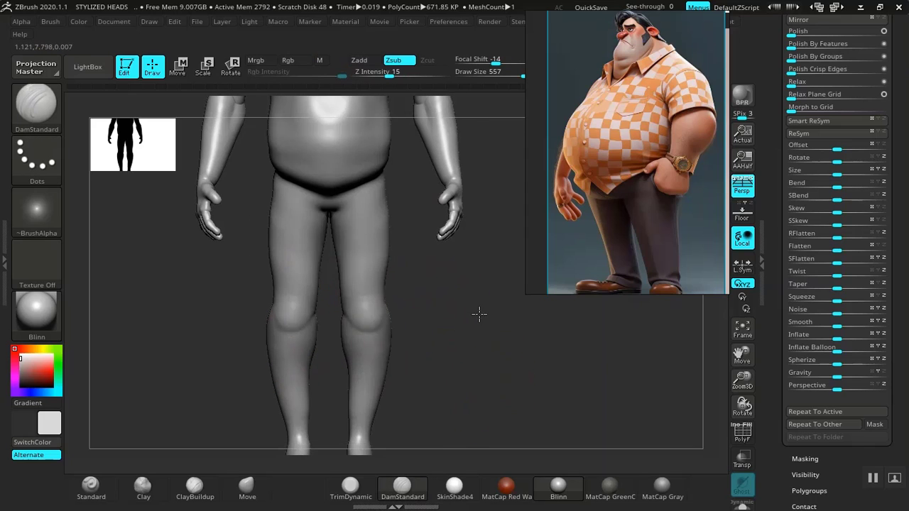
# Lasso-mask both legs from the knees down, invert the mask to free the lower legs, and activate the Move gizmo.
pyautogui.moveTo(225, 410)
pyautogui.keyDown('ctrl'); pyautogui.mouseDown()
pyautogui.moveTo(316, 455)
pyautogui.moveTo(473, 365)
pyautogui.moveTo(480, 299)
pyautogui.moveTo(461, 268)
pyautogui.moveTo(414, 249)
pyautogui.moveTo(181, 250)
pyautogui.mouseUp(); pyautogui.keyUp('ctrl')
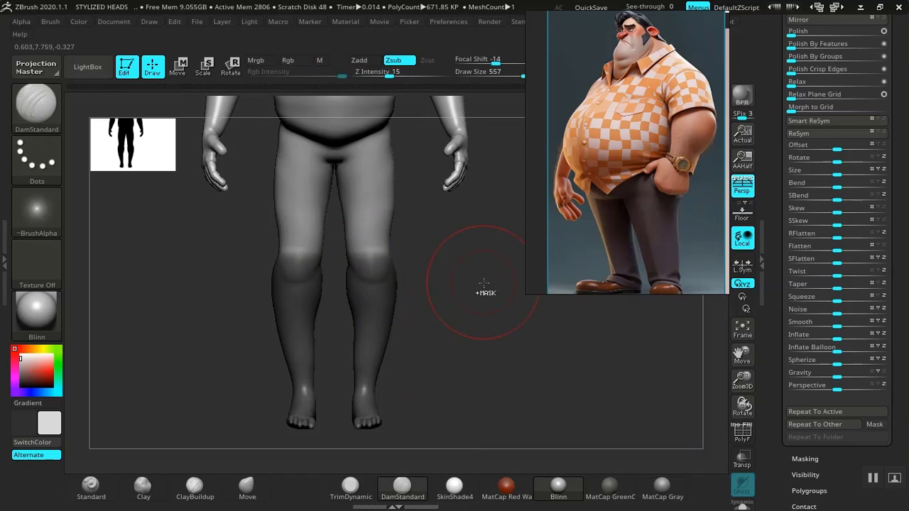
pyautogui.keyDown('ctrl'); pyautogui.click(479, 306); pyautogui.keyUp('ctrl')
pyautogui.press('w')
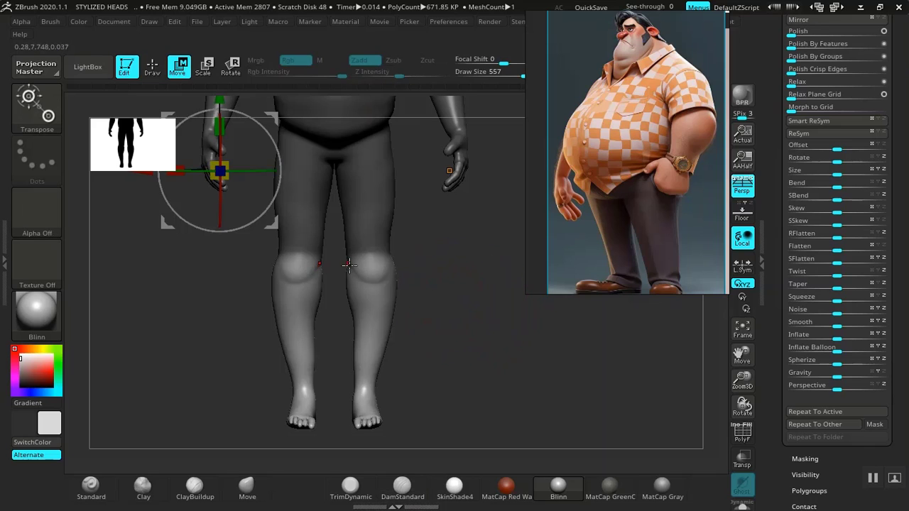
# Center the gizmo on the unmasked mesh, raise its pivot to the knees, shorten the lower legs along Y, and clear the mask.
pyautogui.keyDown('alt'); pyautogui.moveTo(500, 329); pyautogui.dragTo(536, 387); pyautogui.keyUp('alt')
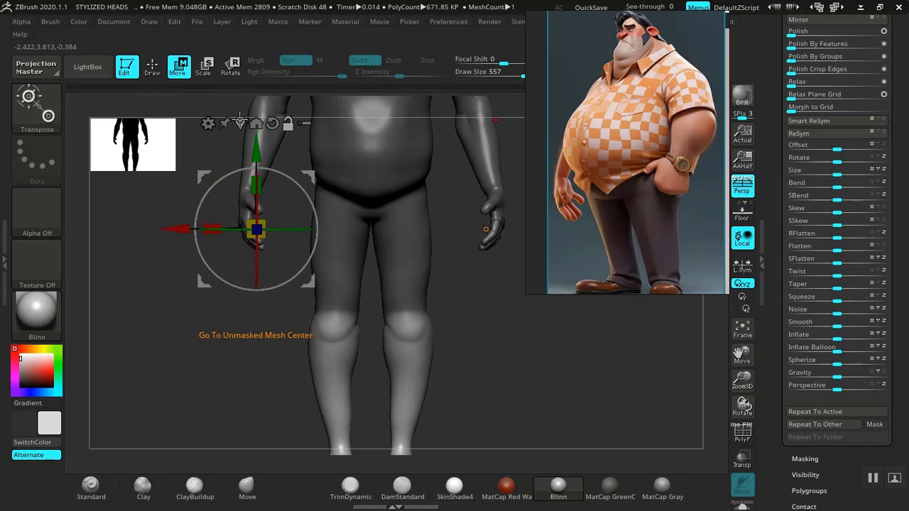
pyautogui.click(240, 122)
pyautogui.keyDown('alt'); pyautogui.moveTo(451, 355); pyautogui.dragTo(441, 270); pyautogui.keyUp('alt')
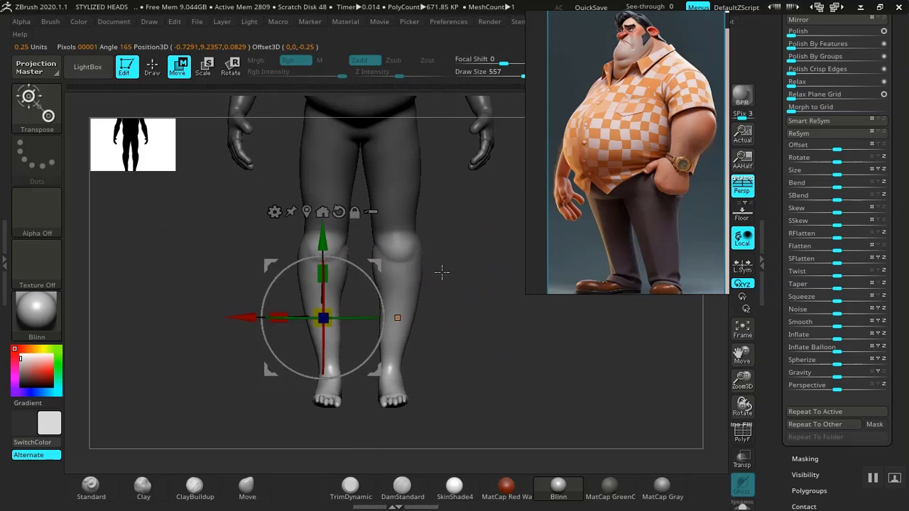
pyautogui.moveTo(326, 269); pyautogui.dragTo(329, 192)
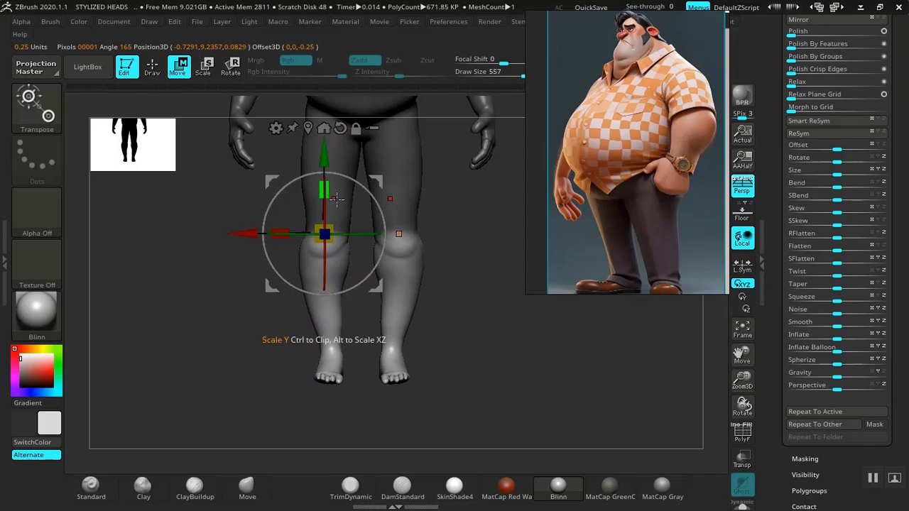
pyautogui.moveTo(452, 295)
pyautogui.keyDown('alt'); pyautogui.mouseDown()
pyautogui.moveTo(459, 339)
pyautogui.moveTo(497, 348)
pyautogui.moveTo(480, 331)
pyautogui.moveTo(483, 355)
pyautogui.moveTo(471, 301)
pyautogui.mouseUp(); pyautogui.keyUp('alt')
pyautogui.press('q')
pyautogui.keyDown('ctrl'); pyautogui.moveTo(453, 339); pyautogui.dragTo(477, 363); pyautogui.keyUp('ctrl')
# Clear the remaining mask and lasso-mask both thighs from the hips down to the knees.
pyautogui.moveTo(470, 357)
pyautogui.keyDown('alt'); pyautogui.mouseDown()
pyautogui.moveTo(463, 339)
pyautogui.moveTo(467, 357)
pyautogui.mouseUp(); pyautogui.keyUp('alt')
pyautogui.keyDown('alt'); pyautogui.moveTo(273, 375); pyautogui.dragTo(278, 319); pyautogui.keyUp('alt')
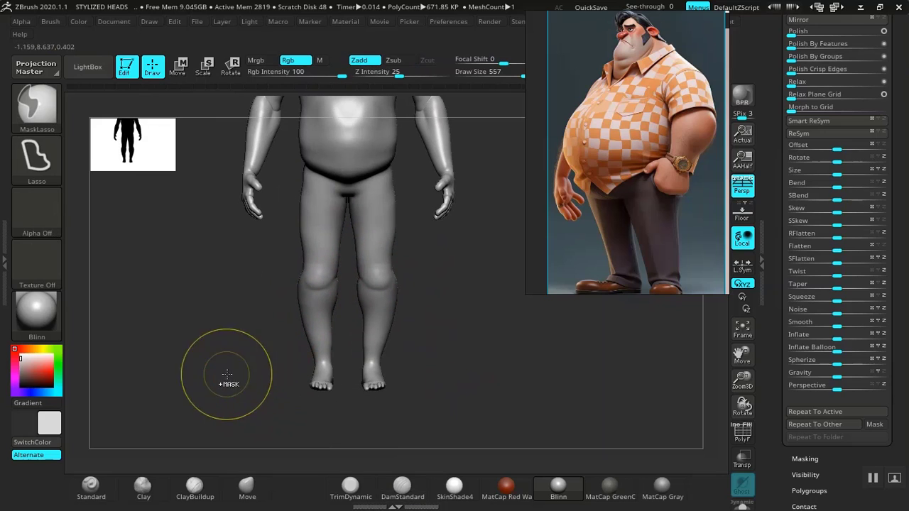
pyautogui.moveTo(235, 387)
pyautogui.keyDown('ctrl'); pyautogui.mouseDown()
pyautogui.moveTo(423, 426)
pyautogui.moveTo(415, 425)
pyautogui.mouseUp(); pyautogui.keyUp('ctrl')
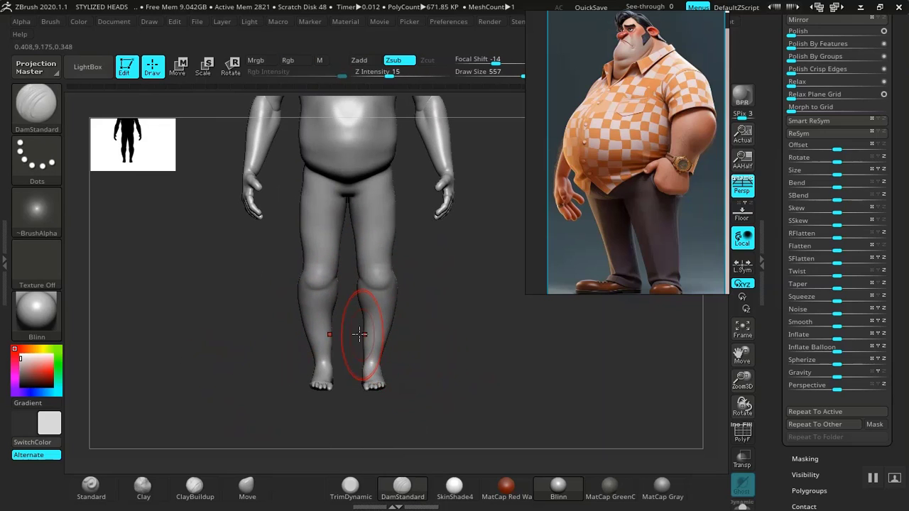
pyautogui.keyDown('alt'); pyautogui.moveTo(283, 298); pyautogui.dragTo(279, 349); pyautogui.keyUp('alt')
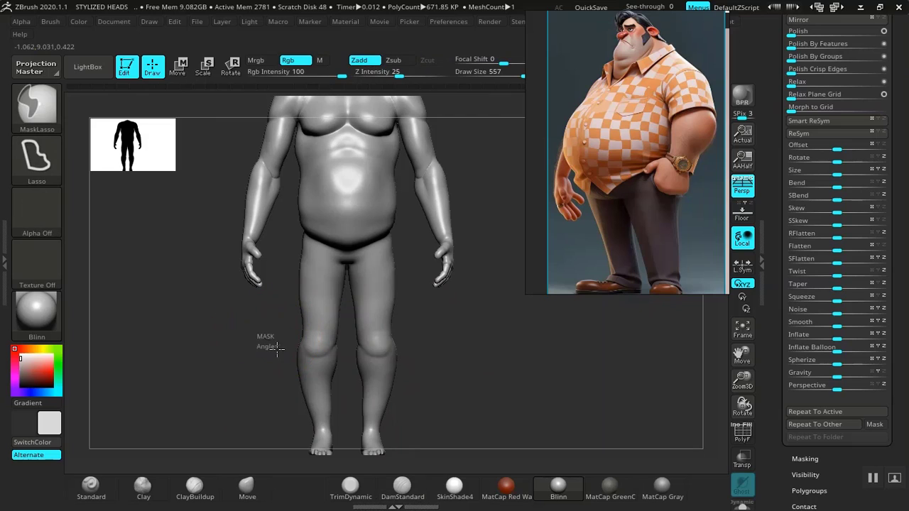
pyautogui.moveTo(381, 357)
pyautogui.keyDown('ctrl'); pyautogui.mouseDown()
pyautogui.moveTo(414, 294)
pyautogui.moveTo(418, 245)
pyautogui.moveTo(400, 231)
pyautogui.mouseUp(); pyautogui.keyUp('ctrl')
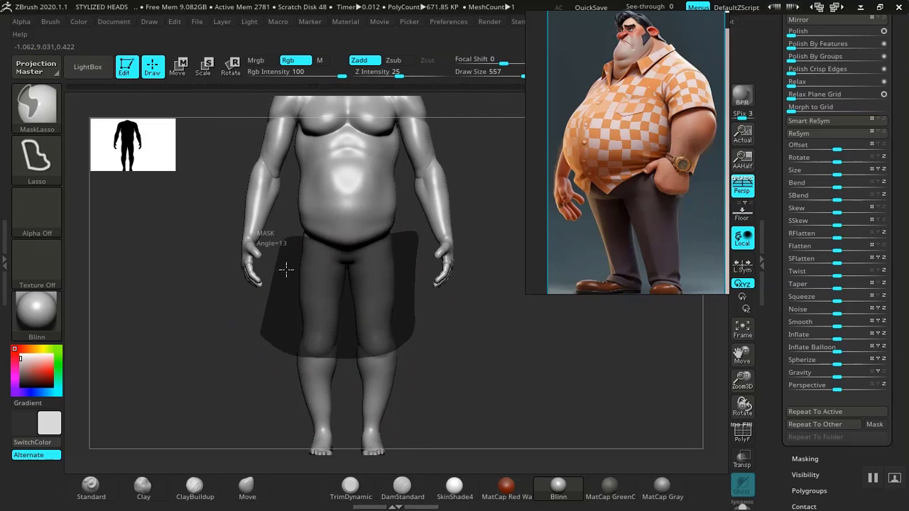
pyautogui.keyDown('ctrl'); pyautogui.moveTo(286, 269); pyautogui.dragTo(283, 281); pyautogui.keyUp('ctrl')
pyautogui.keyDown('ctrl'); pyautogui.click(433, 329); pyautogui.keyUp('ctrl')
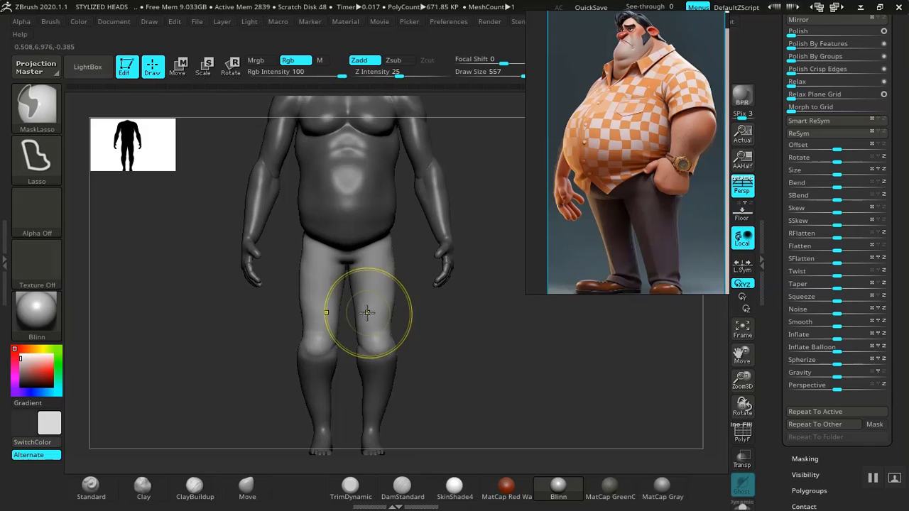
pyautogui.keyDown('ctrl'); pyautogui.click(487, 363); pyautogui.keyUp('ctrl')
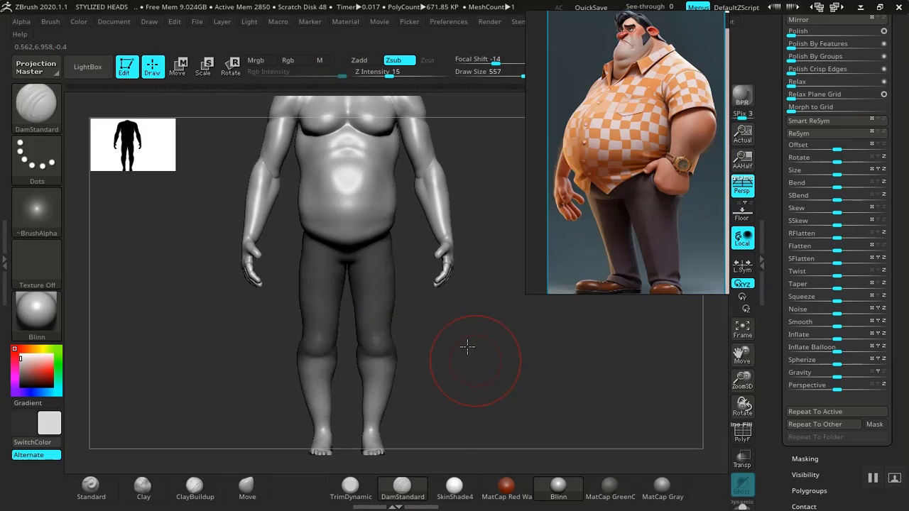
# Extend the lasso mask over the lower legs and feet, then invert it so both entire legs are free.
pyautogui.moveTo(466, 347)
pyautogui.keyDown('alt'); pyautogui.mouseDown()
pyautogui.moveTo(463, 337)
pyautogui.moveTo(468, 367)
pyautogui.moveTo(430, 331)
pyautogui.moveTo(441, 317)
pyautogui.moveTo(465, 353)
pyautogui.moveTo(464, 325)
pyautogui.moveTo(455, 327)
pyautogui.moveTo(464, 350)
pyautogui.mouseUp(); pyautogui.keyUp('alt')
pyautogui.keyDown('alt'); pyautogui.moveTo(250, 378); pyautogui.dragTo(257, 340); pyautogui.keyUp('alt')
pyautogui.keyDown('ctrl'); pyautogui.click(303, 357); pyautogui.keyUp('ctrl')
pyautogui.keyDown('alt'); pyautogui.moveTo(459, 329); pyautogui.dragTo(455, 302); pyautogui.keyUp('alt')
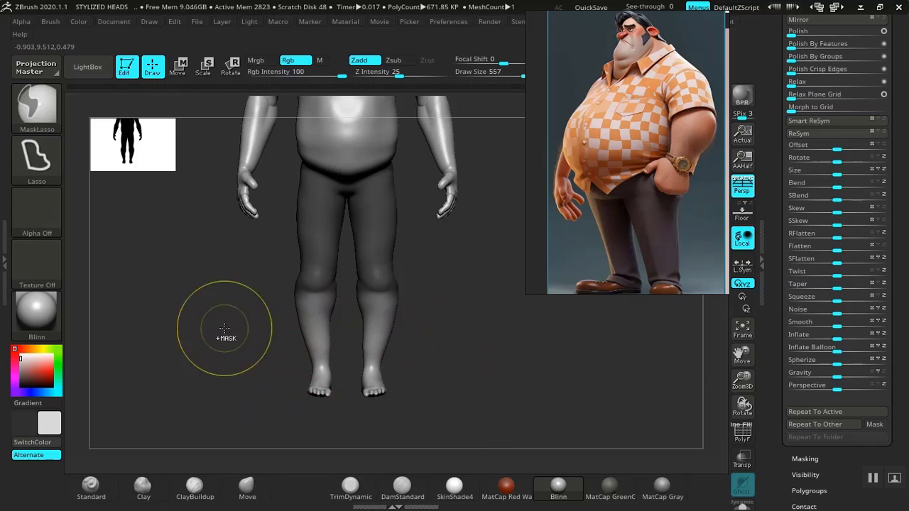
pyautogui.moveTo(220, 331)
pyautogui.keyDown('ctrl'); pyautogui.mouseDown()
pyautogui.moveTo(447, 429)
pyautogui.moveTo(386, 260)
pyautogui.moveTo(228, 266)
pyautogui.mouseUp(); pyautogui.keyUp('ctrl')
pyautogui.keyDown('alt'); pyautogui.moveTo(453, 374); pyautogui.dragTo(449, 462); pyautogui.keyUp('alt')
pyautogui.keyDown('ctrl'); pyautogui.click(361, 261); pyautogui.keyUp('ctrl')
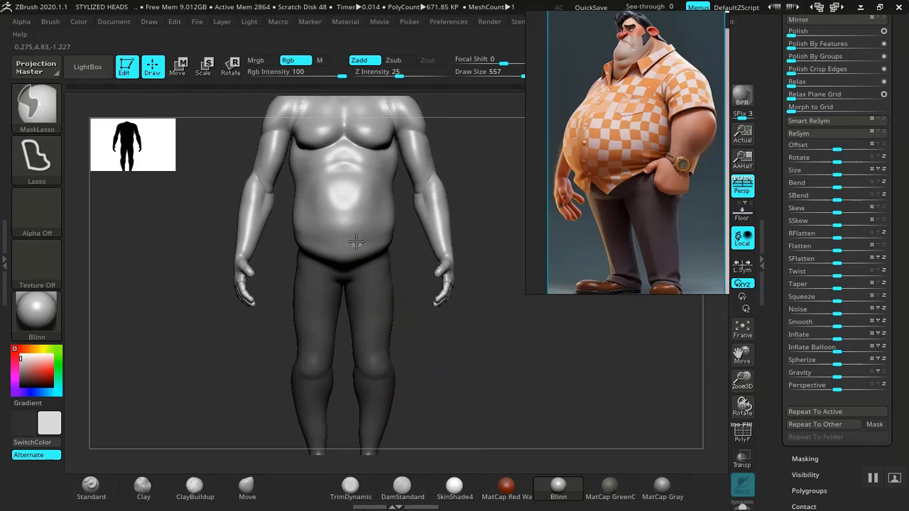
pyautogui.keyDown('ctrl'); pyautogui.click(471, 373); pyautogui.keyUp('ctrl')
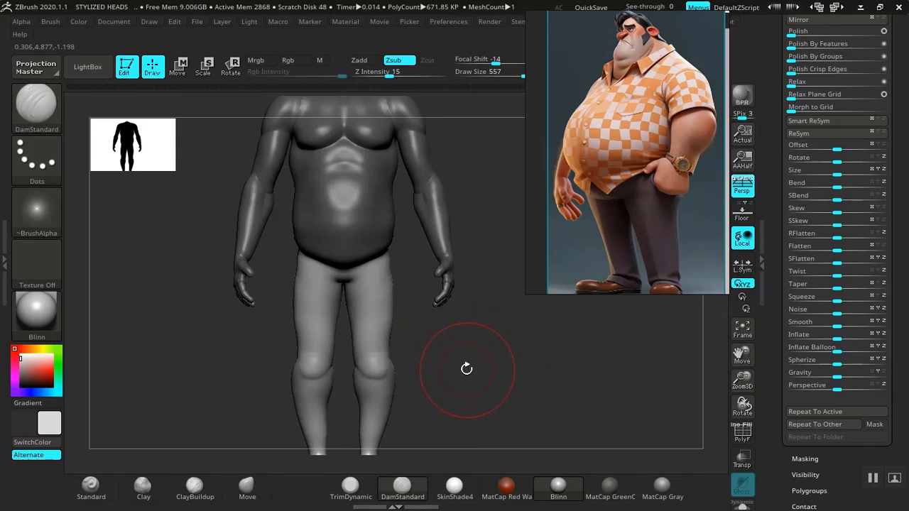
# Raise the Move gizmo to the hips, shorten the legs to about 0.87 along Y, and clear the mask.
pyautogui.press('w')
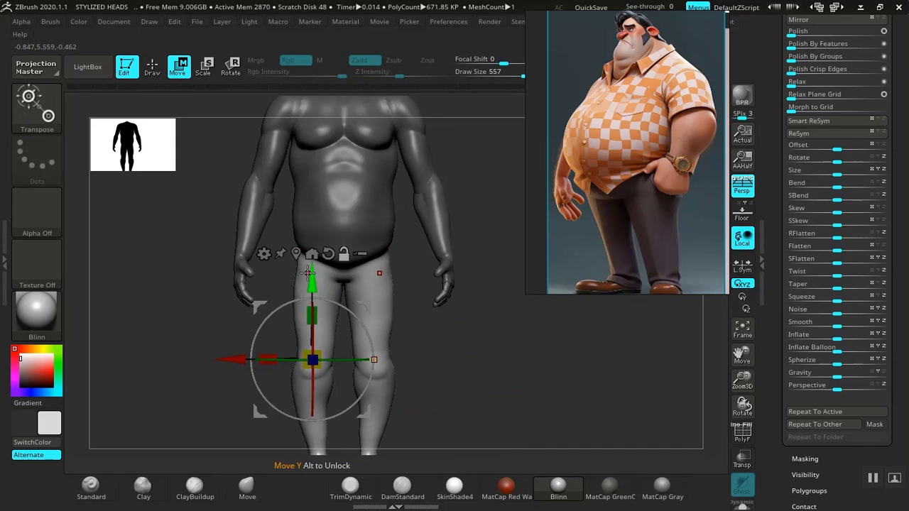
pyautogui.moveTo(309, 272); pyautogui.dragTo(310, 156)
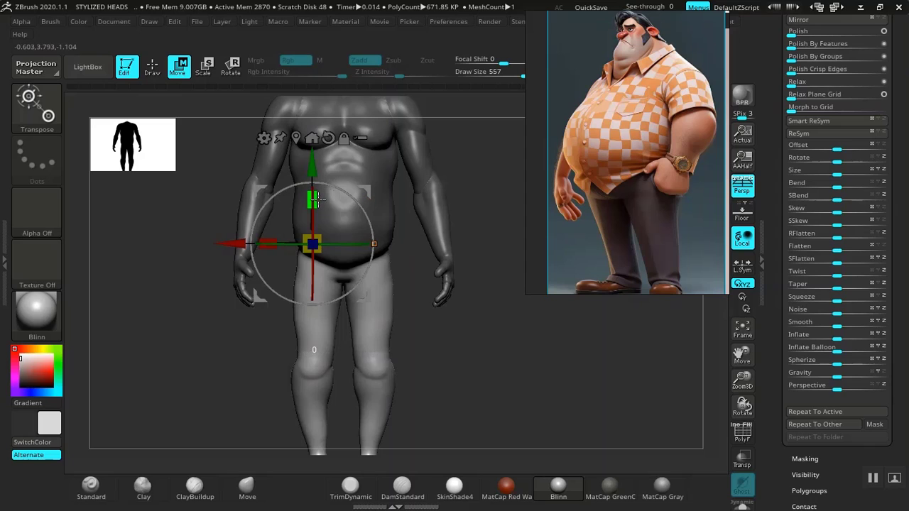
pyautogui.moveTo(317, 199); pyautogui.dragTo(321, 205)
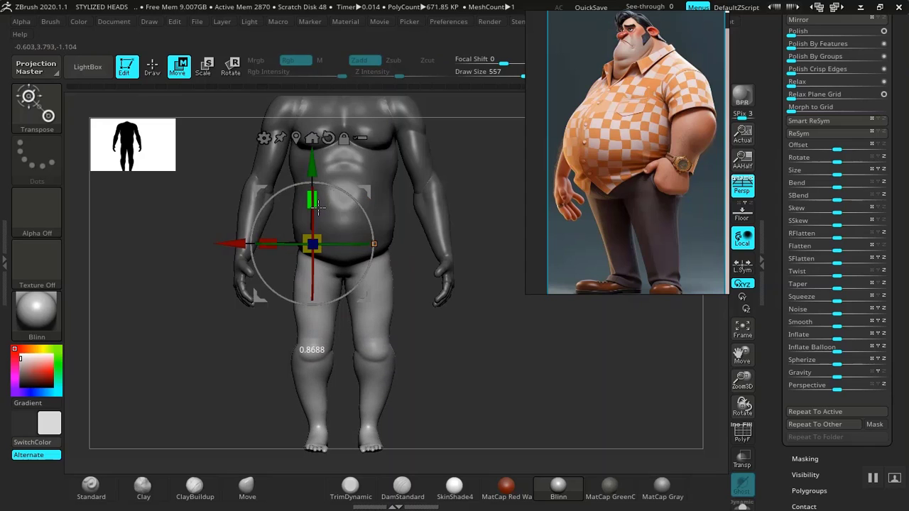
pyautogui.moveTo(454, 302)
pyautogui.mouseDown()
pyautogui.moveTo(473, 320)
pyautogui.moveTo(446, 331)
pyautogui.moveTo(355, 335)
pyautogui.moveTo(459, 341)
pyautogui.moveTo(447, 325)
pyautogui.moveTo(469, 367)
pyautogui.moveTo(457, 382)
pyautogui.moveTo(471, 374)
pyautogui.moveTo(478, 388)
pyautogui.moveTo(471, 370)
pyautogui.moveTo(480, 391)
pyautogui.moveTo(475, 368)
pyautogui.mouseUp()
pyautogui.press('q')
pyautogui.moveTo(474, 368); pyautogui.dragTo(476, 335)
pyautogui.keyDown('alt'); pyautogui.moveTo(466, 293); pyautogui.dragTo(463, 332); pyautogui.keyUp('alt')
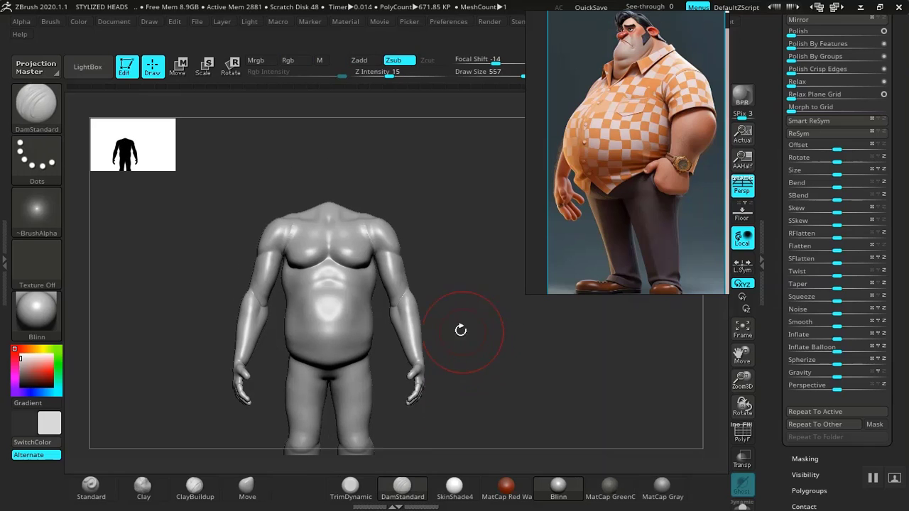
pyautogui.keyDown('ctrl'); pyautogui.keyDown('shift'); pyautogui.click(406, 290); pyautogui.keyUp('shift'); pyautogui.keyUp('ctrl')
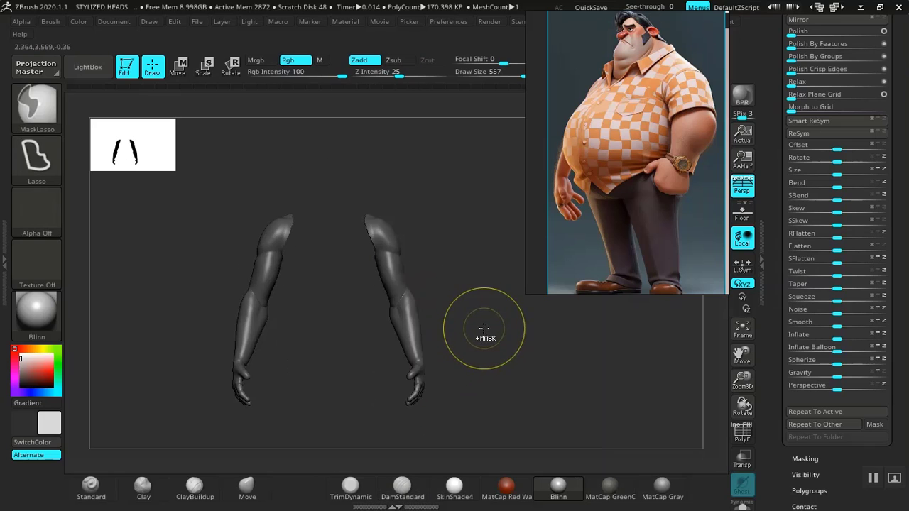
pyautogui.keyDown('ctrl'); pyautogui.keyDown('shift'); pyautogui.click(500, 340); pyautogui.keyUp('shift'); pyautogui.keyUp('ctrl')
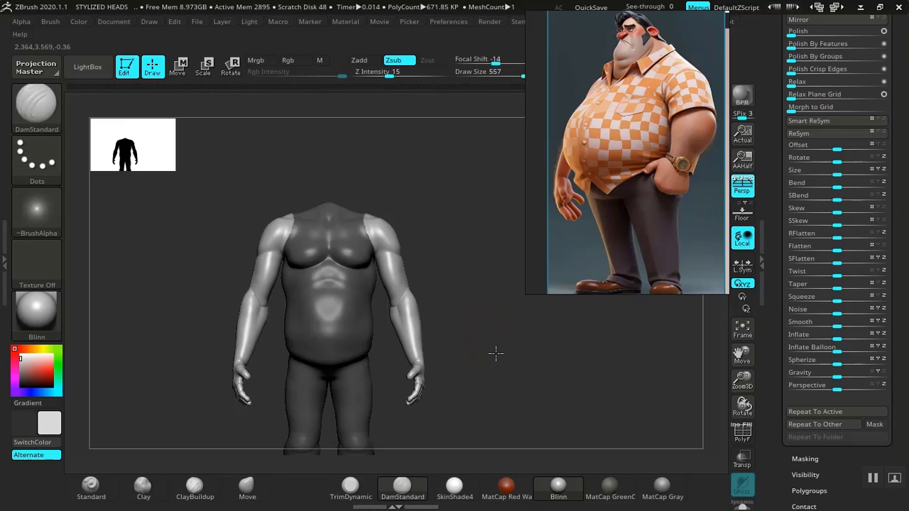
pyautogui.keyDown('alt'); pyautogui.moveTo(496, 354); pyautogui.dragTo(491, 377); pyautogui.keyUp('alt')
pyautogui.keyDown('ctrl'); pyautogui.click(357, 233); pyautogui.keyUp('ctrl')
pyautogui.keyDown('ctrl'); pyautogui.click(350, 225); pyautogui.keyUp('ctrl')
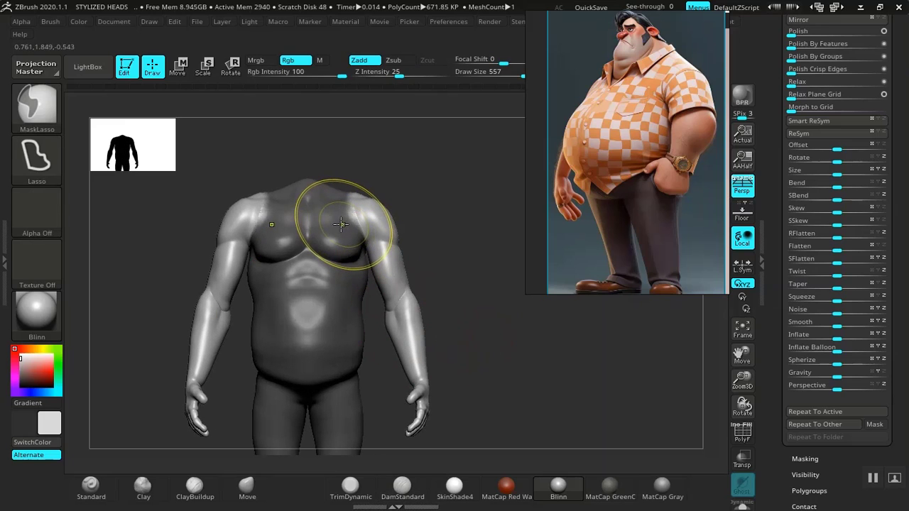
pyautogui.keyDown('ctrl'); pyautogui.click(330, 228); pyautogui.keyUp('ctrl')
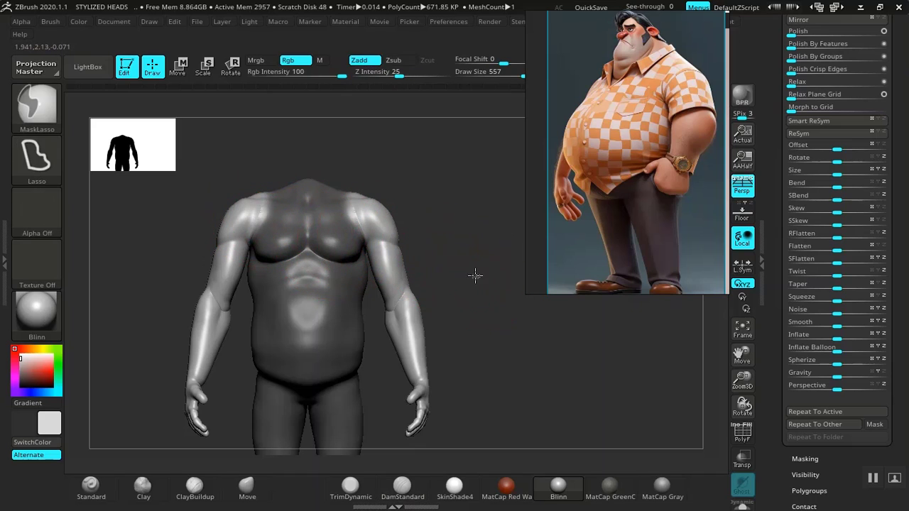
pyautogui.keyDown('ctrl'); pyautogui.moveTo(475, 274); pyautogui.dragTo(462, 317); pyautogui.keyUp('ctrl')
# Lasso-mask both arms and shoulders symmetrically and invert the mask so only they can be edited.
pyautogui.moveTo(512, 355)
pyautogui.keyDown('ctrl'); pyautogui.mouseDown()
pyautogui.moveTo(408, 430)
pyautogui.moveTo(376, 362)
pyautogui.moveTo(375, 264)
pyautogui.mouseUp(); pyautogui.keyUp('ctrl')
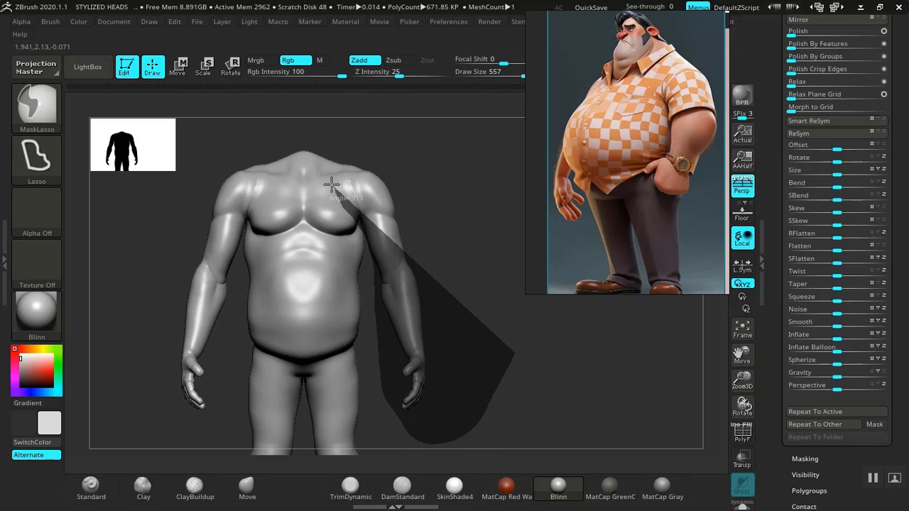
pyautogui.moveTo(331, 185)
pyautogui.keyDown('ctrl'); pyautogui.mouseDown()
pyautogui.moveTo(323, 153)
pyautogui.moveTo(341, 159)
pyautogui.mouseUp(); pyautogui.keyUp('ctrl')
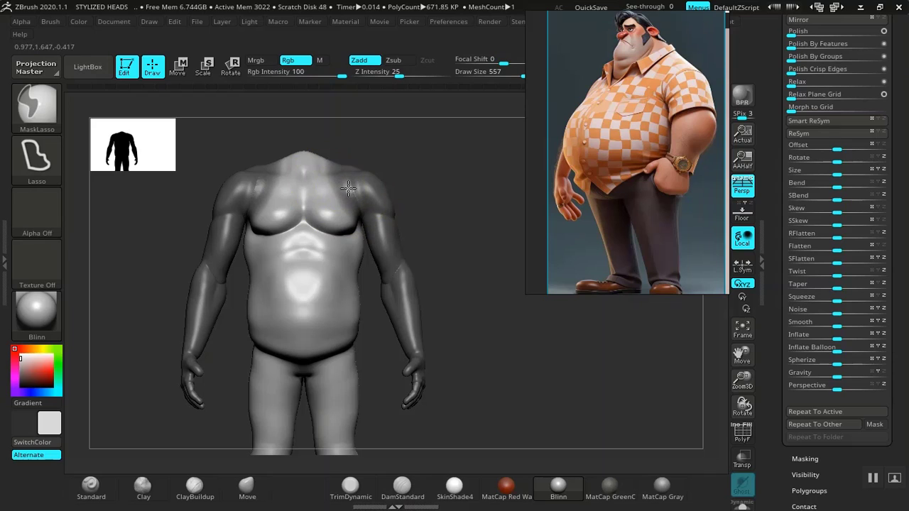
pyautogui.keyDown('ctrl'); pyautogui.click(448, 244); pyautogui.keyUp('ctrl')
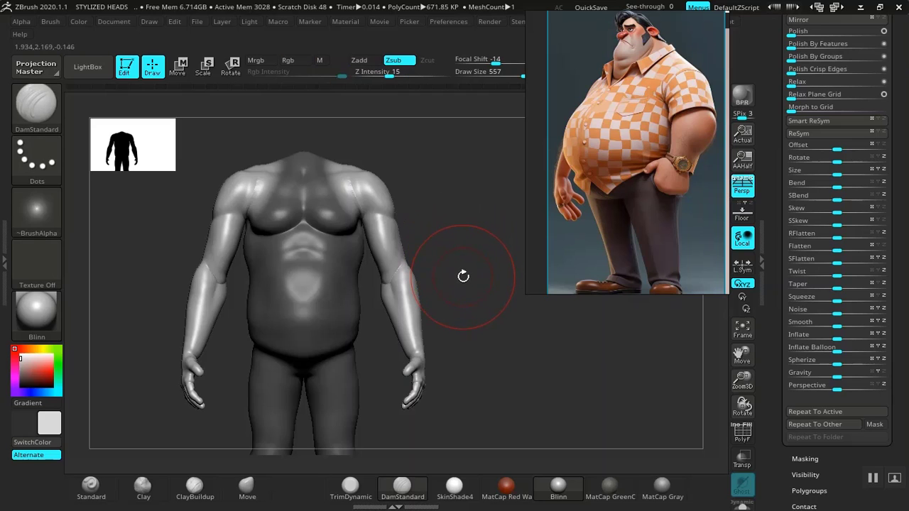
# Extend the lasso mask over the upper chest beside the shoulders and soften the mask's edge.
pyautogui.press('ctrl')
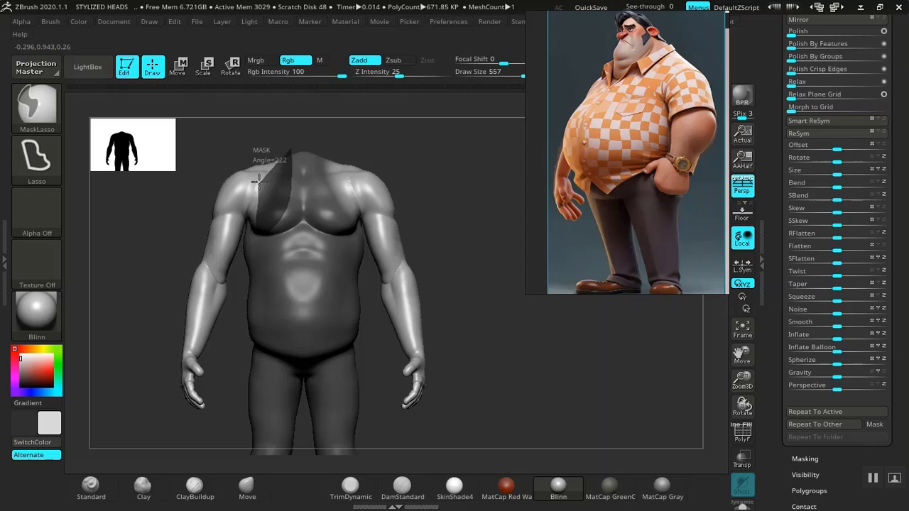
pyautogui.keyDown('ctrl'); pyautogui.moveTo(259, 182); pyautogui.dragTo(266, 147); pyautogui.keyUp('ctrl')
pyautogui.keyDown('ctrl'); pyautogui.moveTo(274, 187); pyautogui.dragTo(270, 186); pyautogui.keyUp('ctrl')
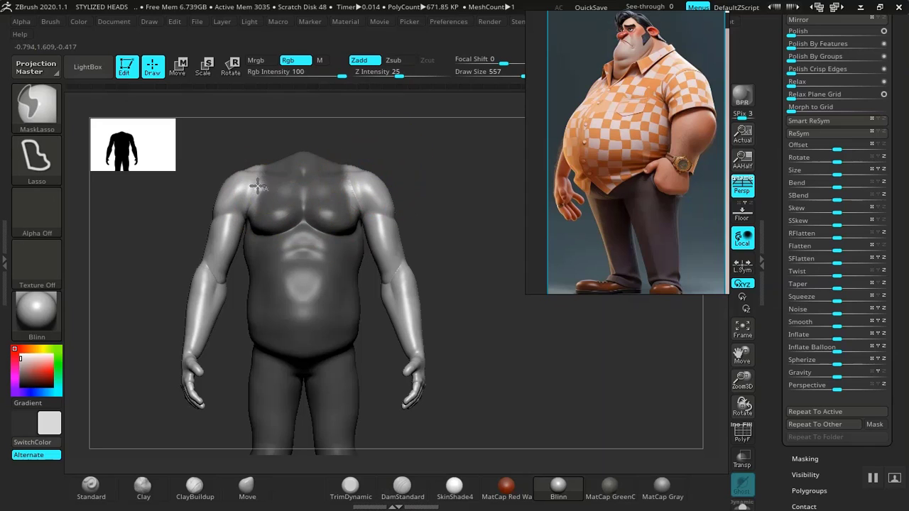
pyautogui.keyDown('ctrl'); pyautogui.click(254, 189); pyautogui.keyUp('ctrl')
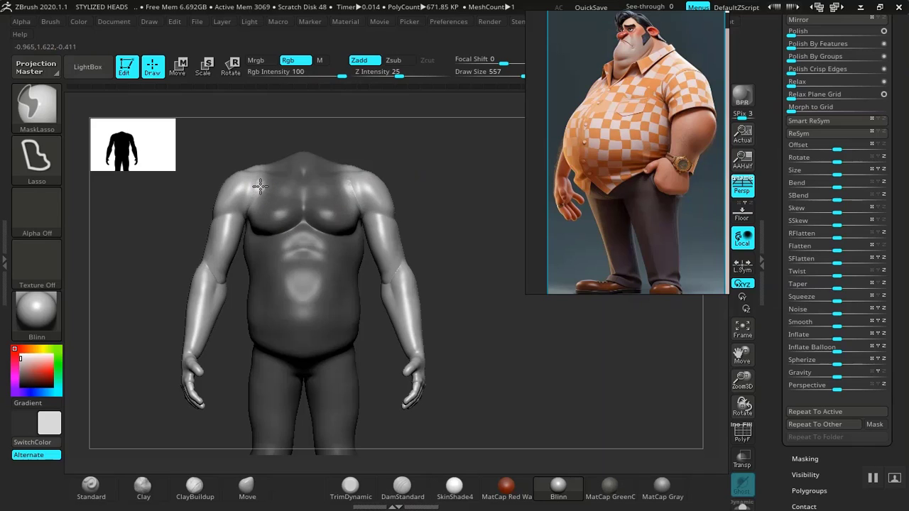
pyautogui.moveTo(458, 282)
pyautogui.mouseDown()
pyautogui.moveTo(346, 286)
pyautogui.moveTo(419, 282)
pyautogui.moveTo(511, 299)
pyautogui.moveTo(468, 286)
pyautogui.moveTo(475, 306)
pyautogui.mouseUp()
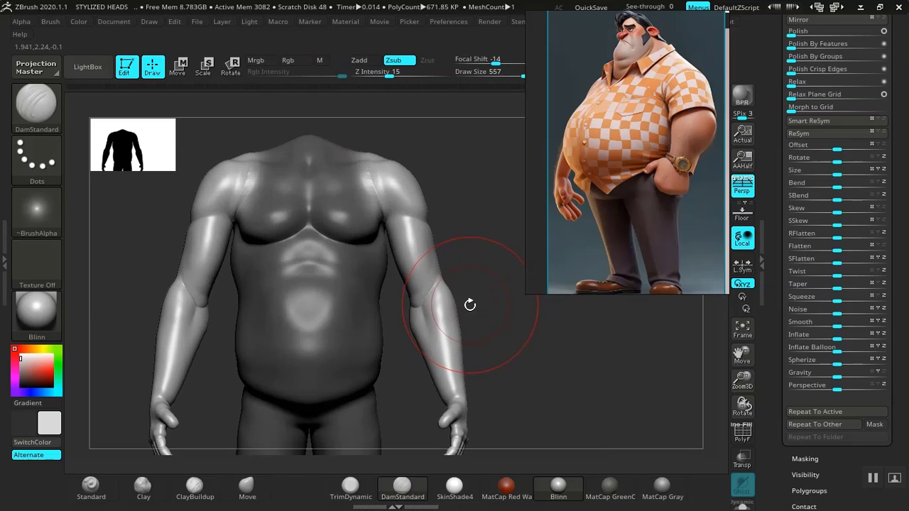
# Lower both arms slightly along Y and spread them outward from the torso along X with the Move gizmo.
pyautogui.press('w')
pyautogui.moveTo(264, 302); pyautogui.dragTo(265, 312)
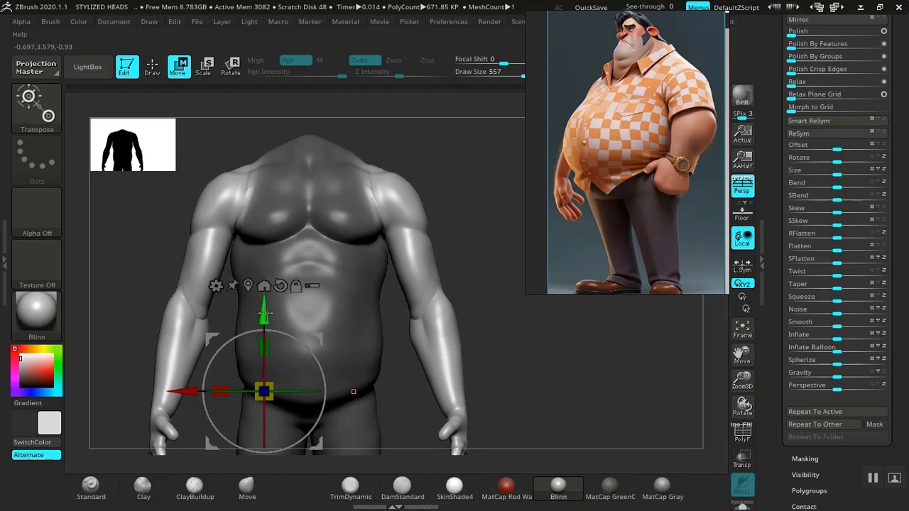
pyautogui.moveTo(217, 388); pyautogui.dragTo(213, 387)
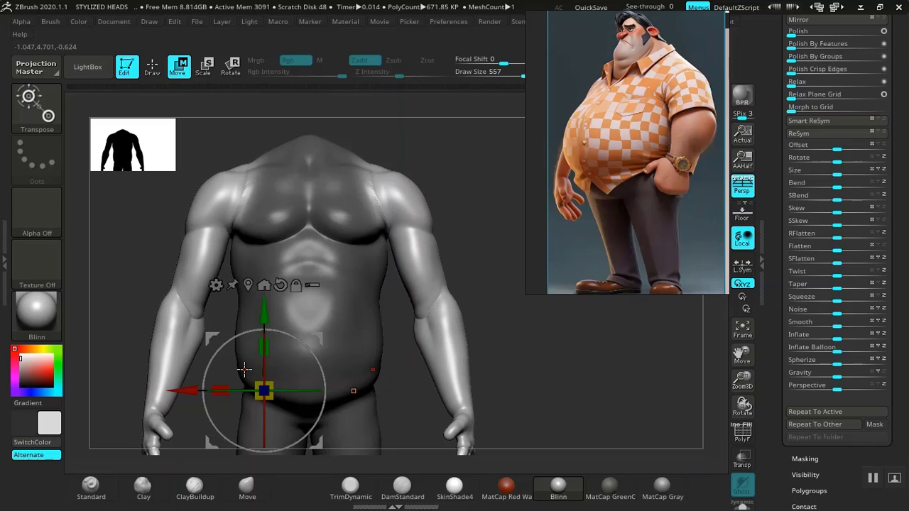
pyautogui.moveTo(264, 321); pyautogui.dragTo(265, 324)
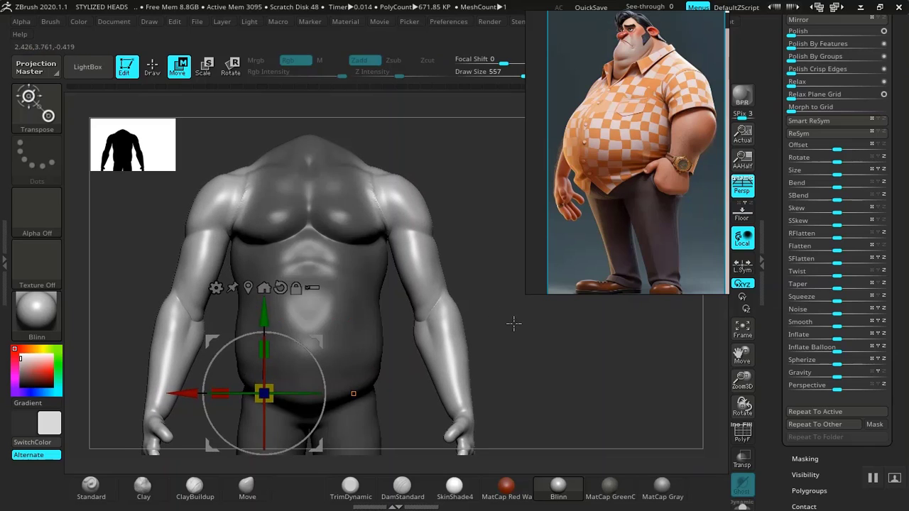
pyautogui.moveTo(545, 355); pyautogui.dragTo(543, 352)
pyautogui.keyDown('ctrl'); pyautogui.moveTo(543, 352); pyautogui.dragTo(481, 327, button='right'); pyautogui.keyUp('ctrl')
pyautogui.keyDown('ctrl'); pyautogui.moveTo(503, 361); pyautogui.dragTo(532, 310, button='right'); pyautogui.keyUp('ctrl')
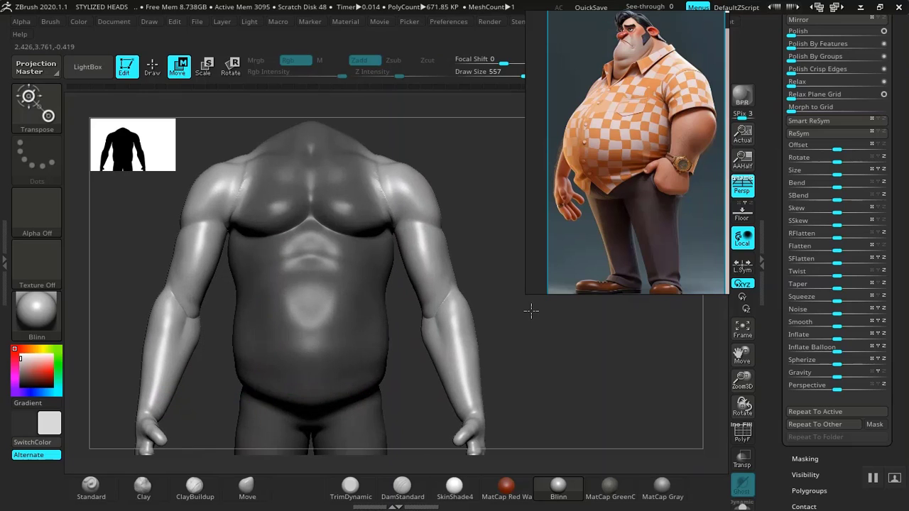
pyautogui.keyDown('alt'); pyautogui.moveTo(386, 303); pyautogui.dragTo(419, 263, button='right'); pyautogui.keyUp('alt')
pyautogui.moveTo(298, 302); pyautogui.dragTo(301, 313)
# Try to shorten the arms to about 0.9 along Y, first from a chest-height pivot and then from the shoulder.
pyautogui.keyDown('alt'); pyautogui.moveTo(298, 274); pyautogui.dragTo(298, 73); pyautogui.keyUp('alt')
pyautogui.keyDown('alt'); pyautogui.moveTo(240, 286); pyautogui.dragTo(233, 368, button='right'); pyautogui.keyUp('alt')
pyautogui.moveTo(294, 189); pyautogui.dragTo(293, 202)
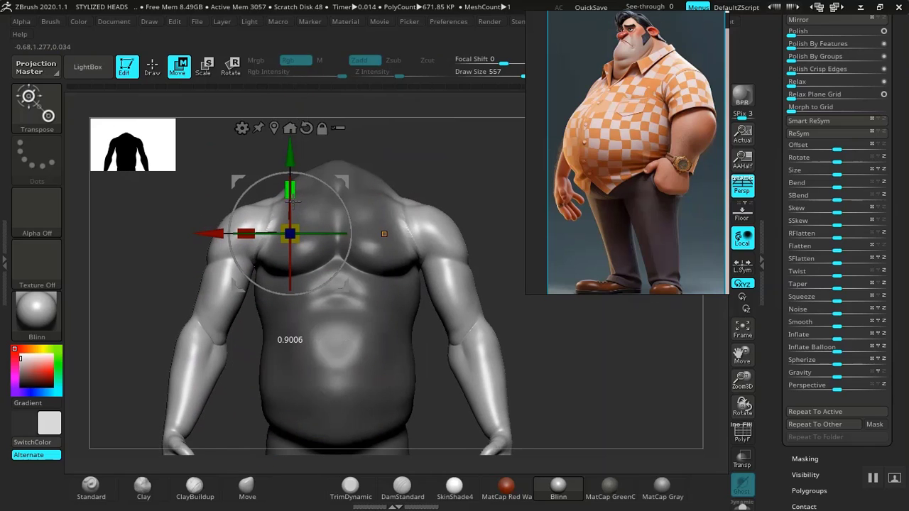
pyautogui.hotkey('ctrl', 'z')
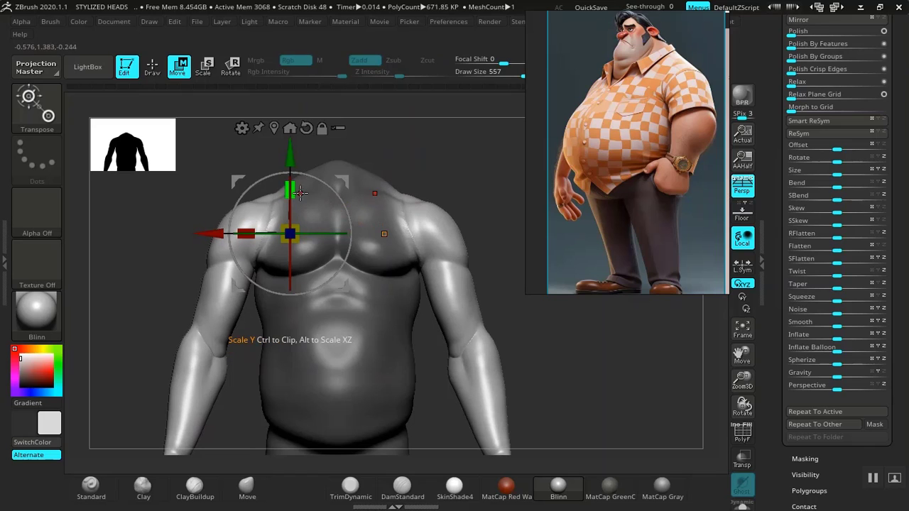
pyautogui.moveTo(295, 188); pyautogui.dragTo(242, 206)
pyautogui.hotkey('ctrl', 'z')
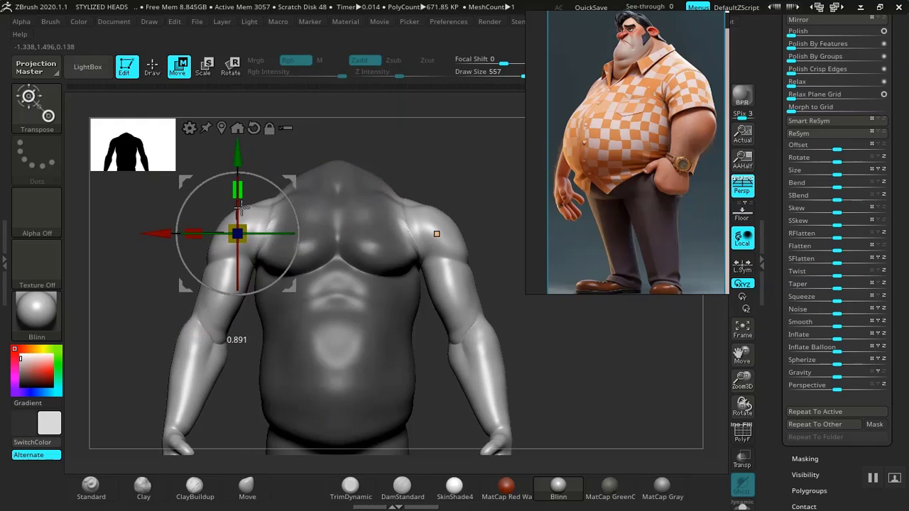
pyautogui.hotkey('ctrl', 'z')
# Reposition the gizmo pivot over the shoulder joint and keep its axes aligned with the body.
pyautogui.keyDown('alt'); pyautogui.moveTo(421, 148); pyautogui.dragTo(477, 92); pyautogui.keyUp('alt')
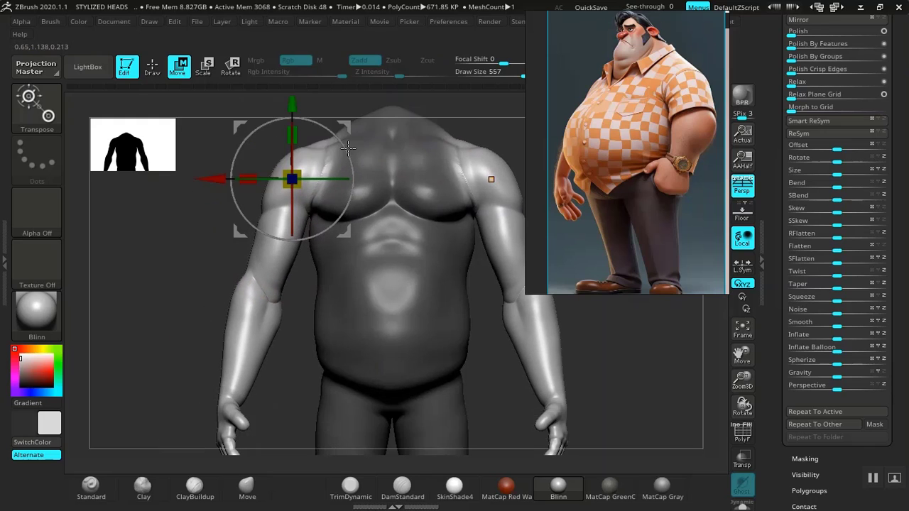
pyautogui.keyDown('alt'); pyautogui.moveTo(339, 135); pyautogui.dragTo(355, 122); pyautogui.keyUp('alt')
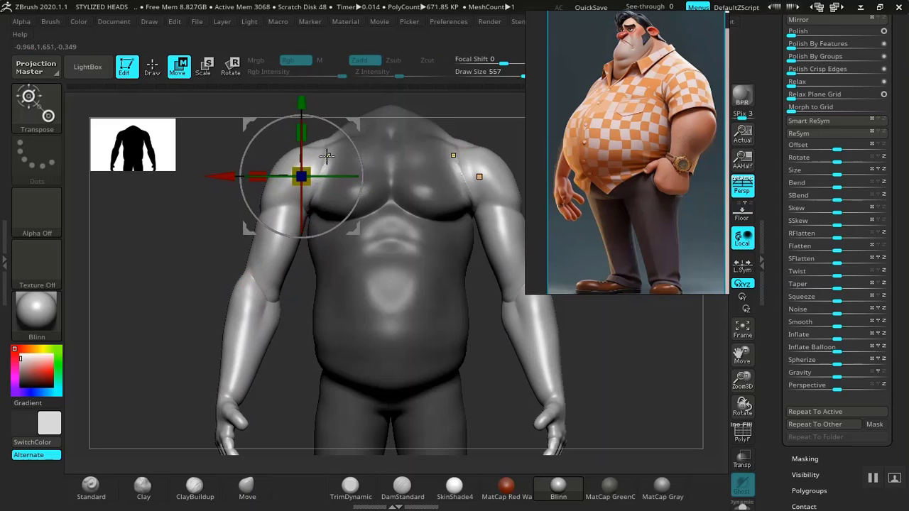
pyautogui.keyDown('alt'); pyautogui.moveTo(204, 271); pyautogui.dragTo(184, 316); pyautogui.keyUp('alt')
pyautogui.keyDown('alt'); pyautogui.moveTo(337, 197); pyautogui.dragTo(341, 234); pyautogui.keyUp('alt')
pyautogui.moveTo(308, 185)
pyautogui.keyDown('alt'); pyautogui.mouseDown()
pyautogui.moveTo(302, 213)
pyautogui.moveTo(317, 188)
pyautogui.mouseUp(); pyautogui.keyUp('alt')
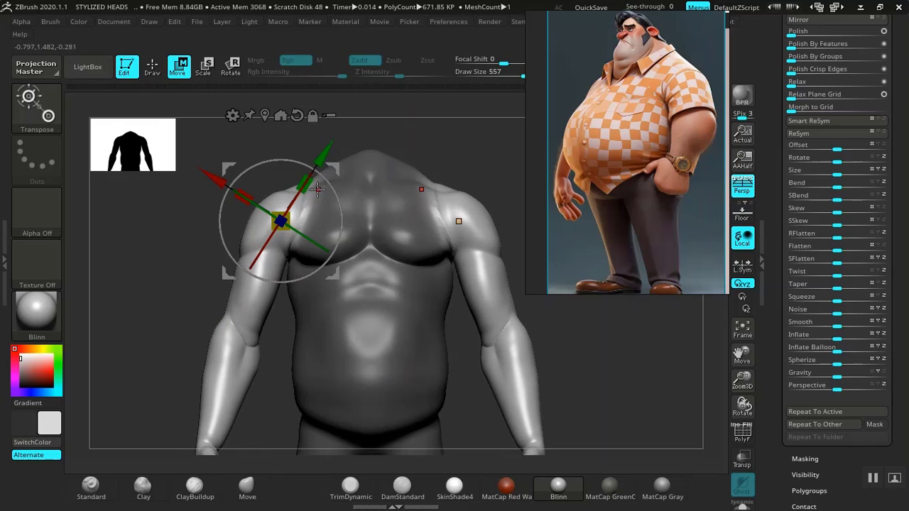
pyautogui.press('ctrl')
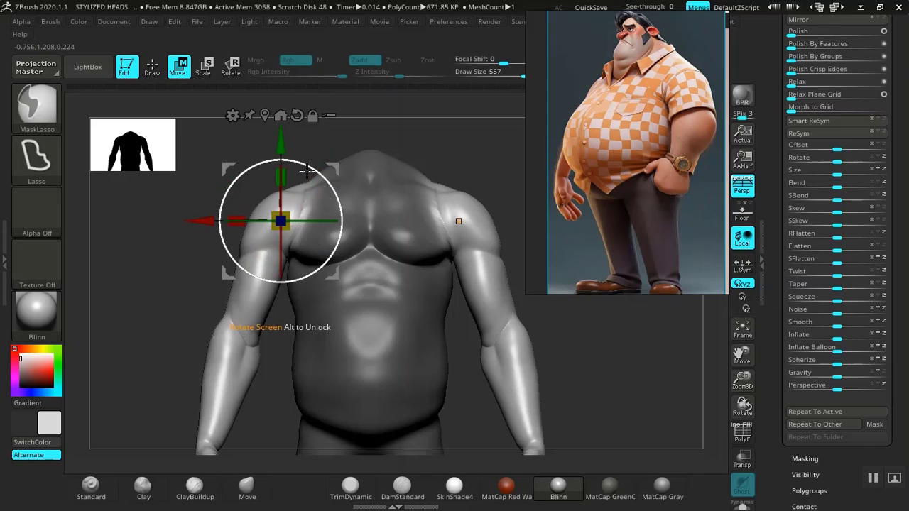
# Rotate both unmasked arms slightly inward around the shoulder joints so they hang closer to the torso.
pyautogui.moveTo(285, 177); pyautogui.dragTo(289, 191)
pyautogui.keyDown('alt'); pyautogui.moveTo(581, 360); pyautogui.dragTo(505, 367); pyautogui.keyUp('alt')
pyautogui.moveTo(475, 331); pyautogui.dragTo(486, 478)
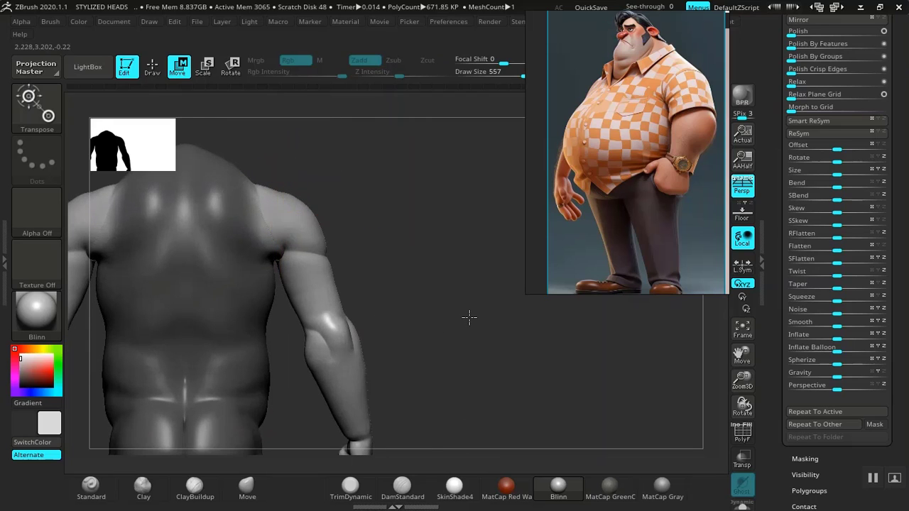
pyautogui.keyDown('alt'); pyautogui.moveTo(469, 317); pyautogui.dragTo(531, 329); pyautogui.keyUp('alt')
pyautogui.moveTo(404, 228); pyautogui.dragTo(403, 236)
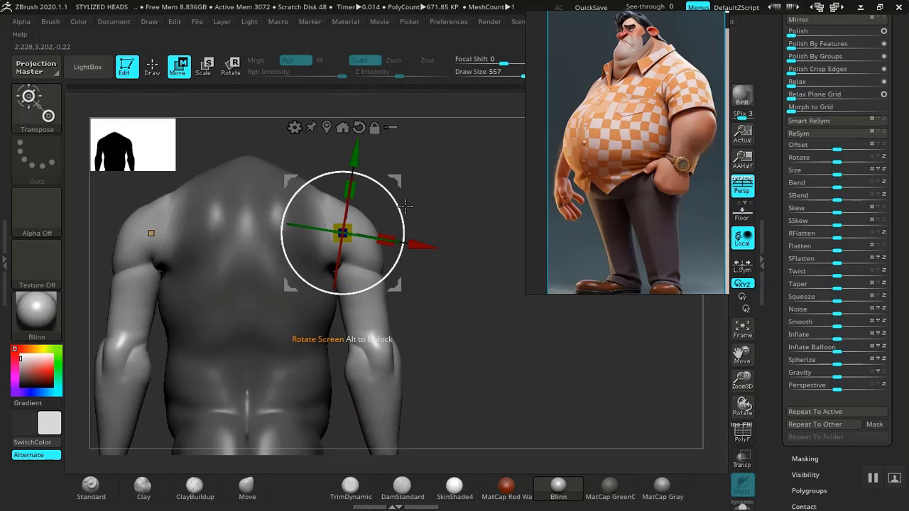
pyautogui.moveTo(398, 182); pyautogui.dragTo(403, 188)
pyautogui.moveTo(497, 341); pyautogui.dragTo(576, 349)
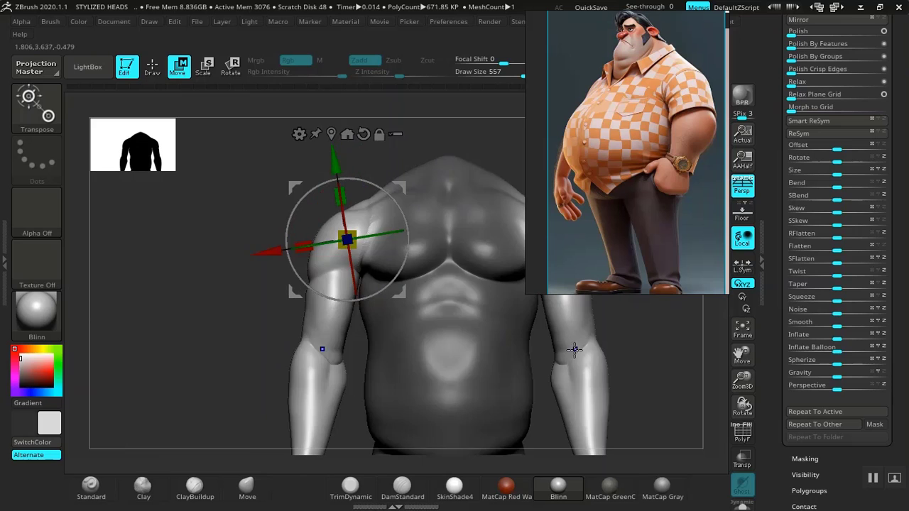
pyautogui.keyDown('alt'); pyautogui.moveTo(652, 354); pyautogui.dragTo(527, 331); pyautogui.keyUp('alt')
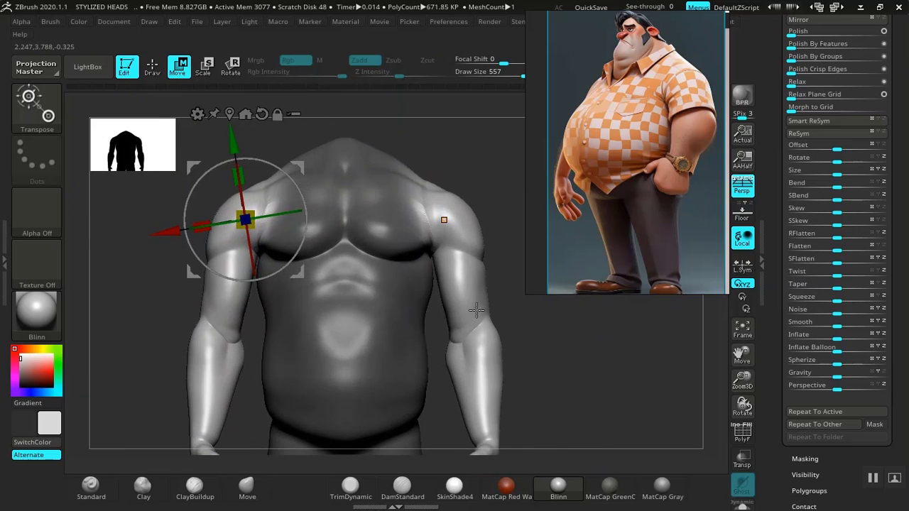
# Smooth the transitions between the shoulders and the torso on the chest and upper back, and clear the mask.
pyautogui.moveTo(470, 178); pyautogui.dragTo(308, 225)
pyautogui.press('q')
pyautogui.keyDown('alt'); pyautogui.moveTo(423, 359); pyautogui.dragTo(359, 274); pyautogui.keyUp('alt')
pyautogui.moveTo(455, 284); pyautogui.dragTo(316, 297)
pyautogui.keyDown('alt'); pyautogui.moveTo(456, 320); pyautogui.dragTo(493, 422); pyautogui.keyUp('alt')
pyautogui.moveTo(503, 317)
pyautogui.keyDown('alt'); pyautogui.mouseDown()
pyautogui.moveTo(469, 304)
pyautogui.moveTo(488, 330)
pyautogui.moveTo(451, 311)
pyautogui.mouseUp(); pyautogui.keyUp('alt')
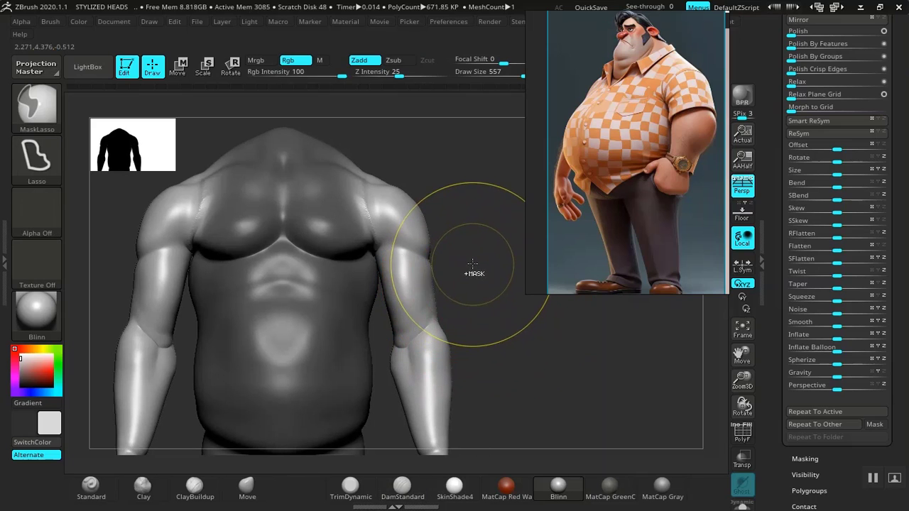
pyautogui.keyDown('ctrl'); pyautogui.click(474, 272); pyautogui.keyUp('ctrl')
pyautogui.keyDown('ctrl'); pyautogui.click(439, 202); pyautogui.keyUp('ctrl')
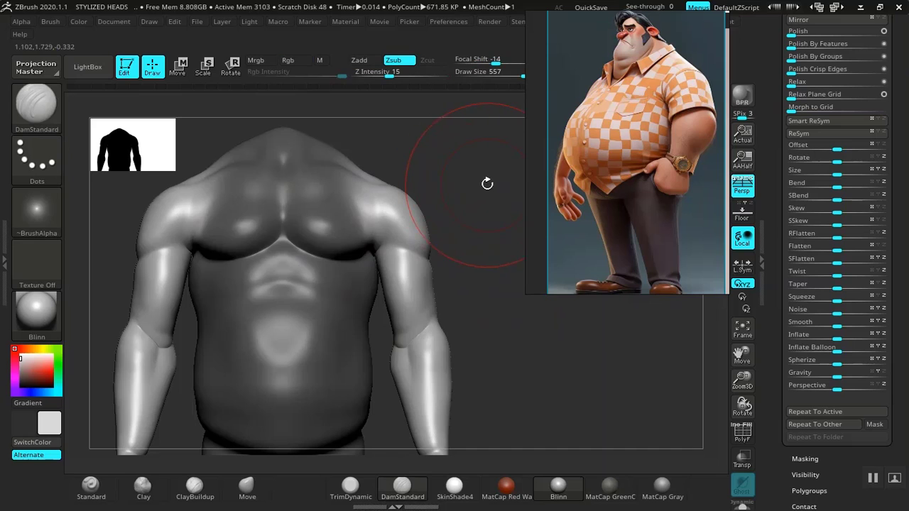
pyautogui.moveTo(488, 182); pyautogui.dragTo(396, 193)
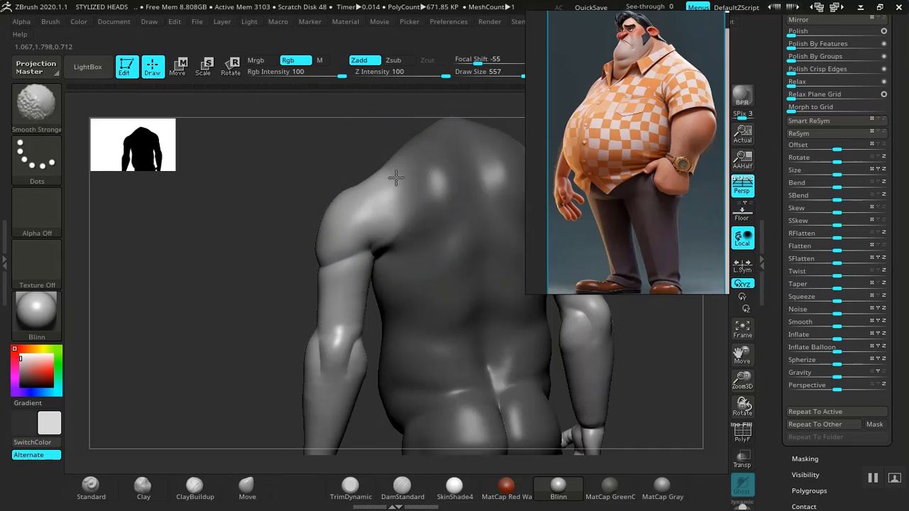
pyautogui.moveTo(260, 248)
pyautogui.mouseDown()
pyautogui.moveTo(476, 251)
pyautogui.moveTo(479, 306)
pyautogui.moveTo(516, 311)
pyautogui.moveTo(385, 183)
pyautogui.mouseUp()
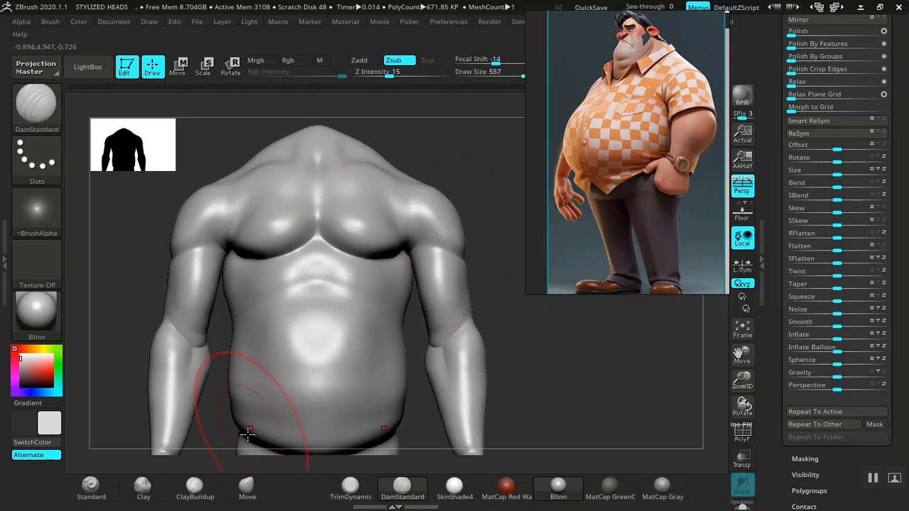
# Refine the slope of the upper shoulders with the Move brush and smooth the upper back.
pyautogui.click(247, 488)
pyautogui.moveTo(518, 343)
pyautogui.mouseDown()
pyautogui.moveTo(487, 294)
pyautogui.moveTo(450, 360)
pyautogui.moveTo(490, 337)
pyautogui.moveTo(402, 329)
pyautogui.moveTo(342, 240)
pyautogui.mouseUp()
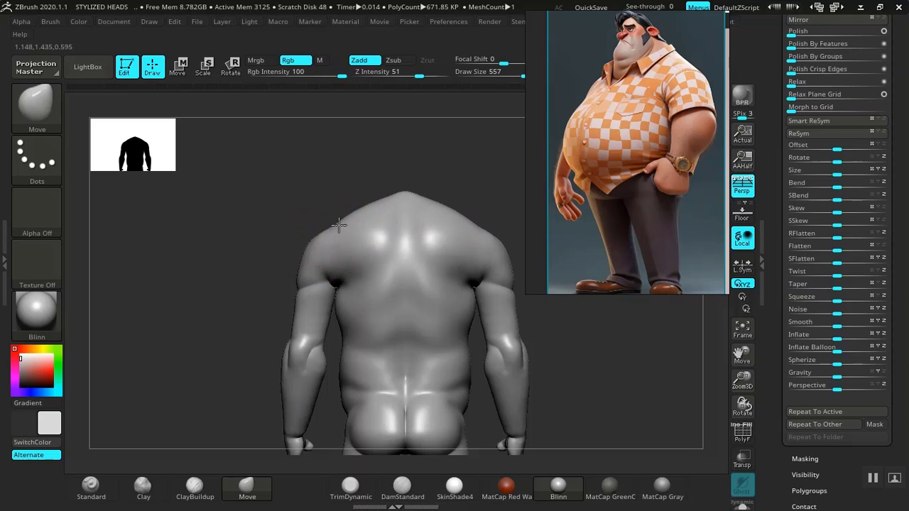
pyautogui.moveTo(352, 213); pyautogui.dragTo(417, 251)
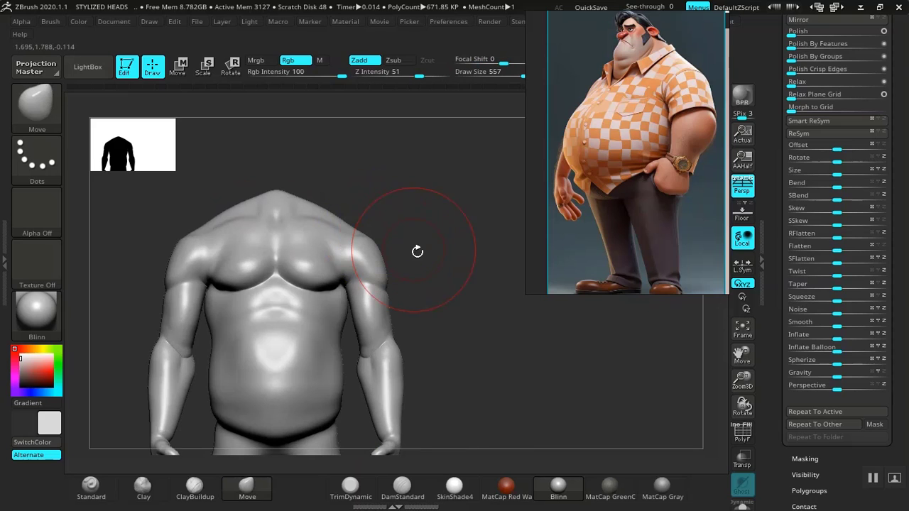
pyautogui.moveTo(469, 316)
pyautogui.keyDown('alt'); pyautogui.mouseDown()
pyautogui.moveTo(452, 288)
pyautogui.moveTo(487, 339)
pyautogui.moveTo(477, 365)
pyautogui.moveTo(434, 386)
pyautogui.moveTo(412, 371)
pyautogui.moveTo(418, 275)
pyautogui.moveTo(406, 256)
pyautogui.mouseUp(); pyautogui.keyUp('alt')
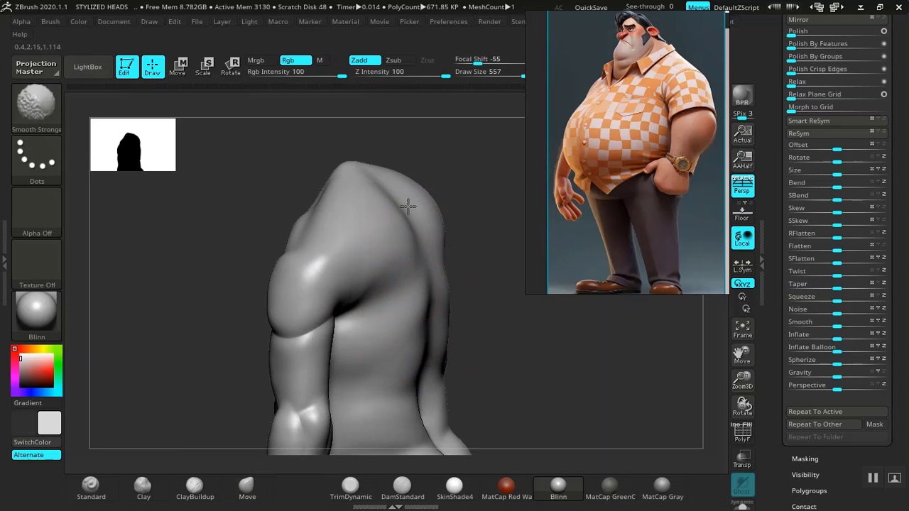
pyautogui.moveTo(507, 315); pyautogui.dragTo(464, 318)
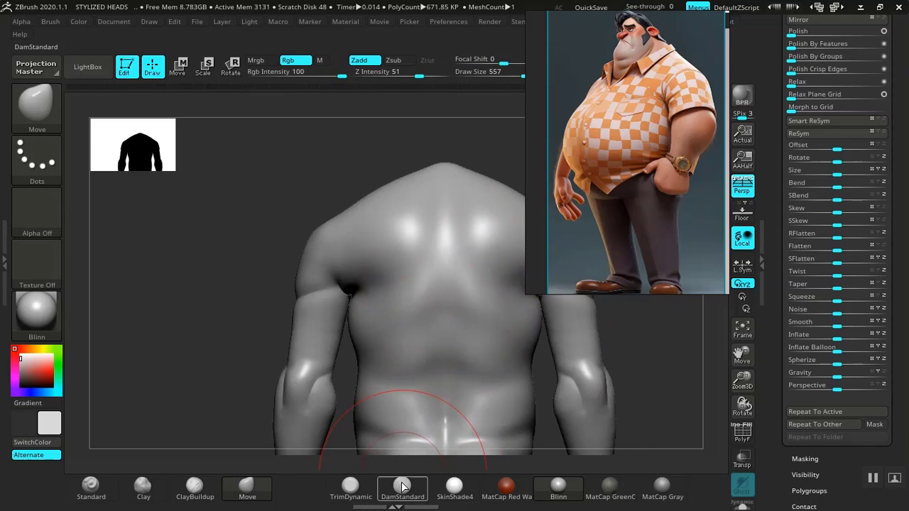
# Carve a spine groove down the middle of the back with DamStandard and soften it around the mid-back.
pyautogui.click(402, 486)
pyautogui.moveTo(443, 180); pyautogui.dragTo(437, 417)
pyautogui.moveTo(637, 369)
pyautogui.keyDown('alt'); pyautogui.mouseDown()
pyautogui.moveTo(590, 358)
pyautogui.moveTo(622, 357)
pyautogui.moveTo(516, 355)
pyautogui.moveTo(501, 377)
pyautogui.mouseUp(); pyautogui.keyUp('alt')
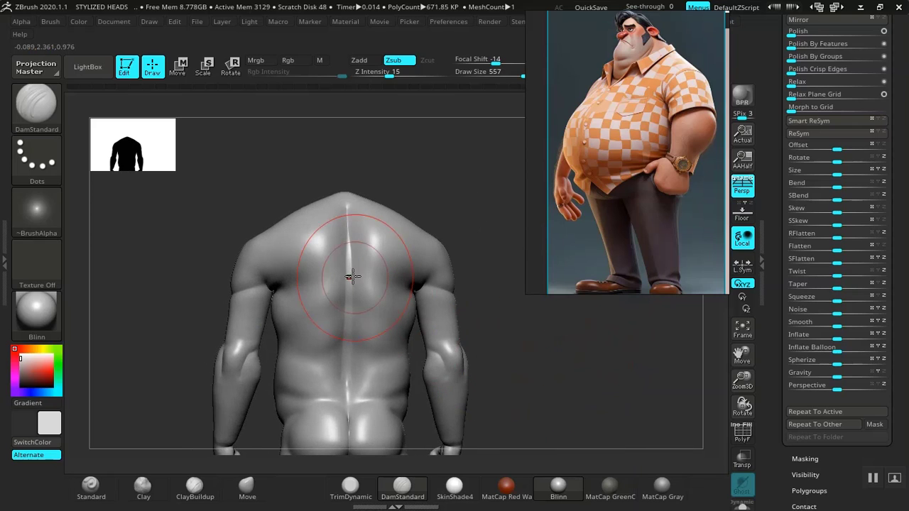
pyautogui.press('shift')
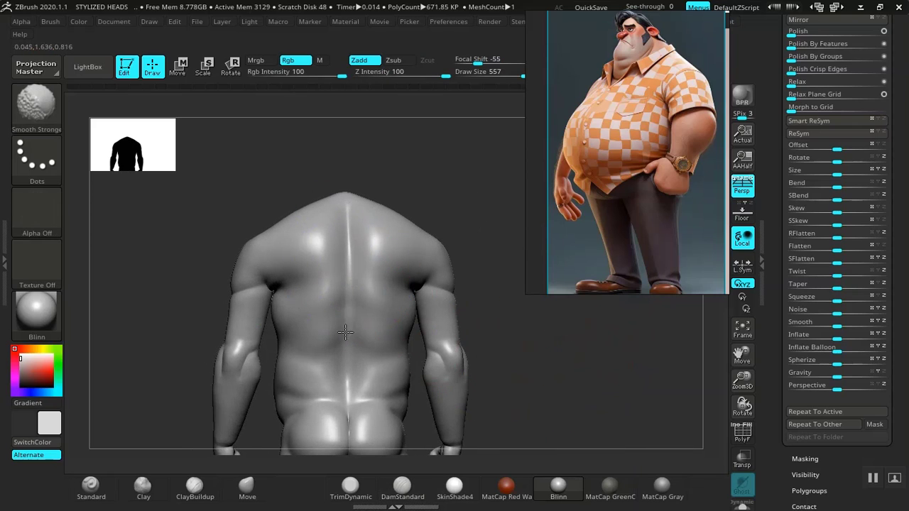
pyautogui.keyDown('shift'); pyautogui.moveTo(345, 333); pyautogui.dragTo(347, 355); pyautogui.keyUp('shift')
# Smooth the crease beneath the deltoid and the fold at the rear armpit.
pyautogui.moveTo(554, 360)
pyautogui.mouseDown()
pyautogui.moveTo(486, 353)
pyautogui.moveTo(485, 311)
pyautogui.moveTo(455, 278)
pyautogui.moveTo(477, 345)
pyautogui.moveTo(436, 314)
pyautogui.moveTo(349, 317)
pyautogui.moveTo(483, 317)
pyautogui.moveTo(469, 334)
pyautogui.mouseUp()
pyautogui.keyDown('alt'); pyautogui.moveTo(535, 338); pyautogui.dragTo(483, 320); pyautogui.keyUp('alt')
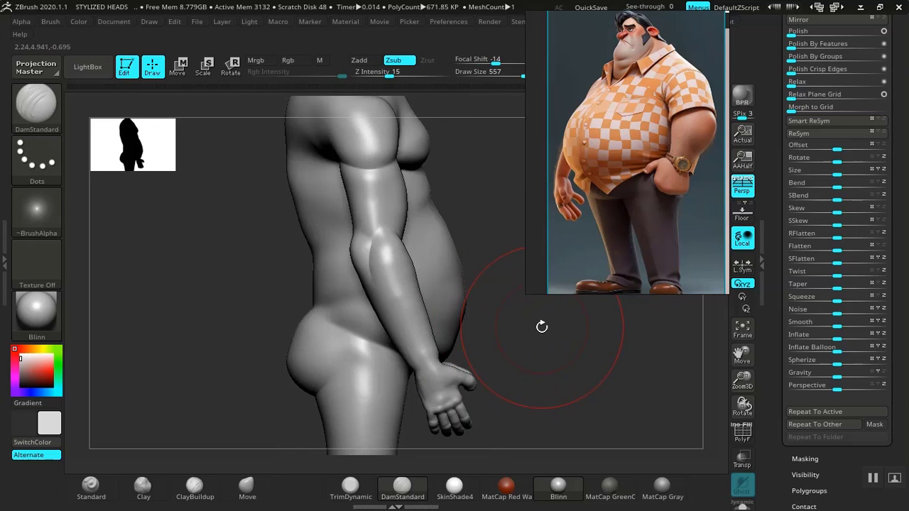
pyautogui.moveTo(542, 327); pyautogui.dragTo(405, 291)
pyautogui.moveTo(463, 335); pyautogui.dragTo(432, 311)
pyautogui.keyDown('alt'); pyautogui.moveTo(448, 356); pyautogui.dragTo(416, 319); pyautogui.keyUp('alt')
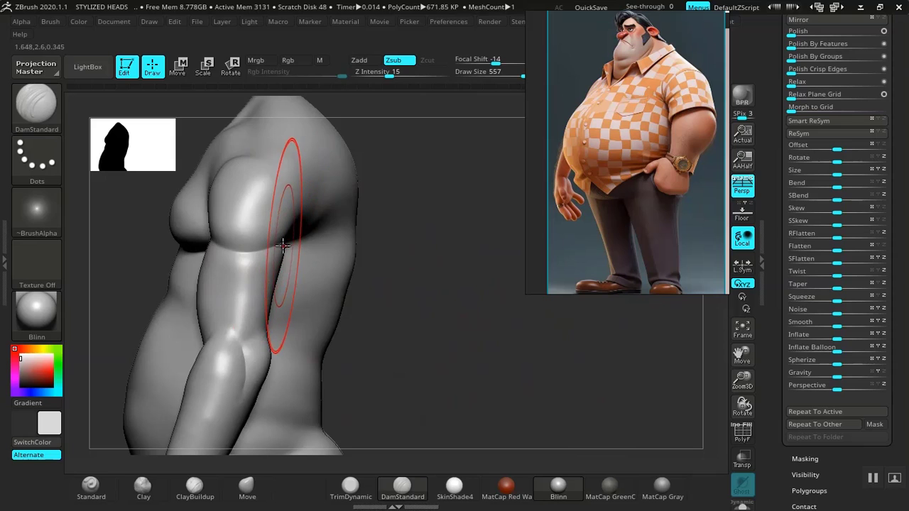
pyautogui.keyDown('shift'); pyautogui.moveTo(283, 246); pyautogui.dragTo(243, 252); pyautogui.keyUp('shift')
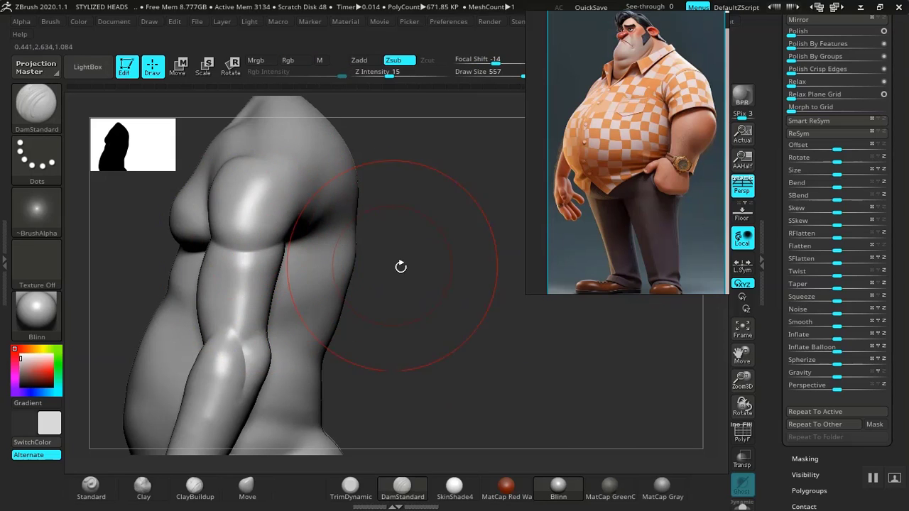
pyautogui.moveTo(400, 266)
pyautogui.mouseDown()
pyautogui.moveTo(351, 272)
pyautogui.moveTo(398, 272)
pyautogui.mouseUp()
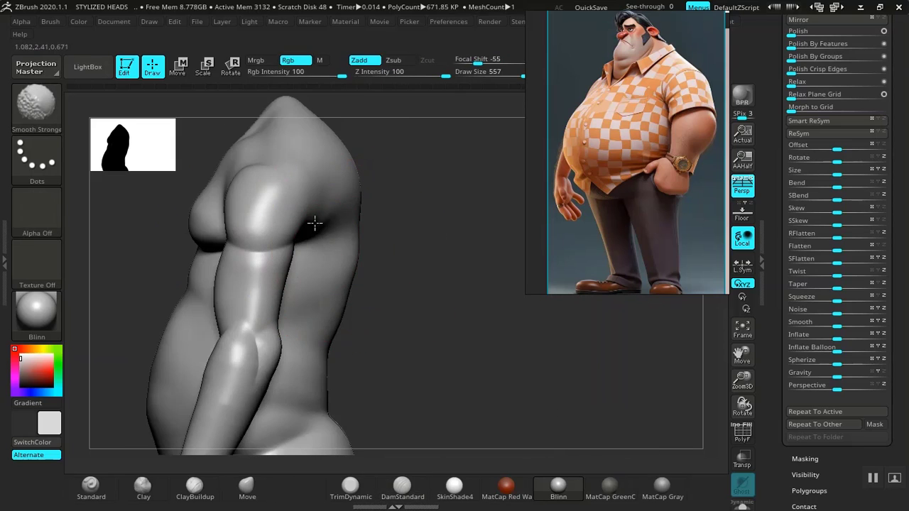
pyautogui.moveTo(456, 293); pyautogui.dragTo(387, 282)
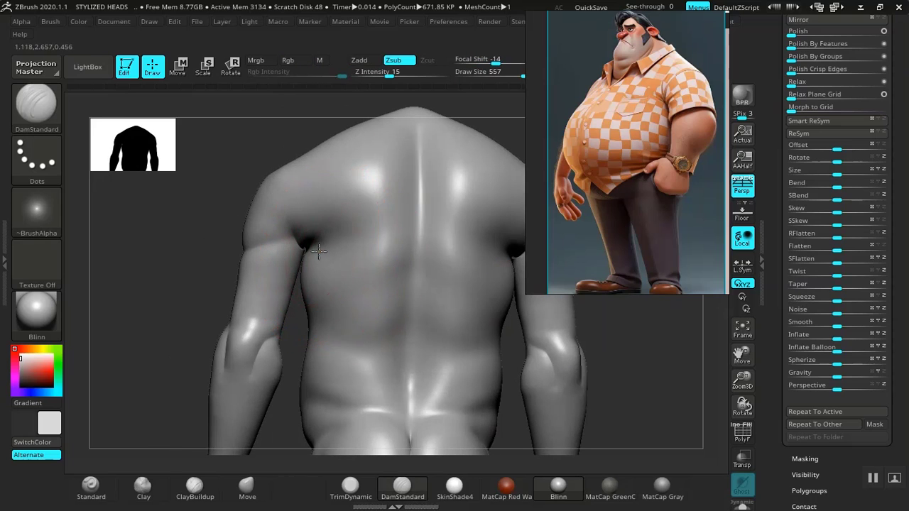
# Pull the rear armpit folds outward and refine the outer contour of both arms with the Move brush.
pyautogui.click(248, 491)
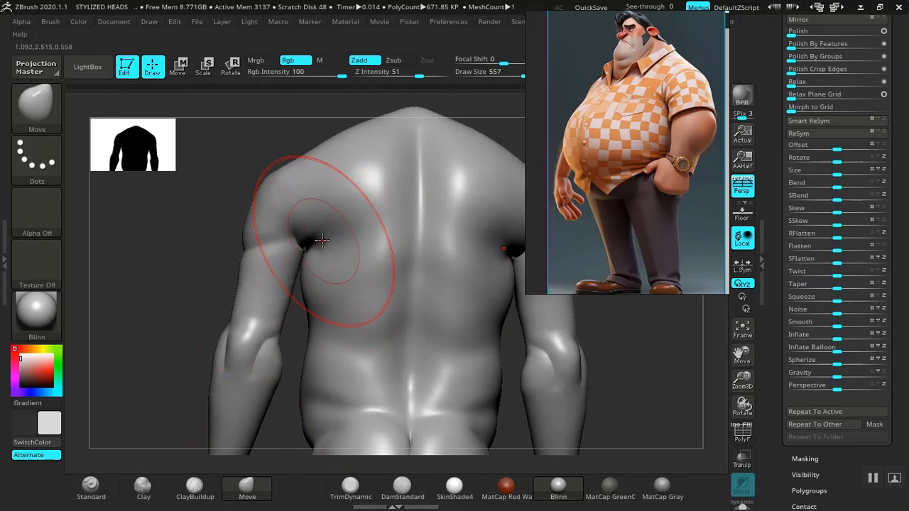
pyautogui.moveTo(308, 243); pyautogui.dragTo(305, 245)
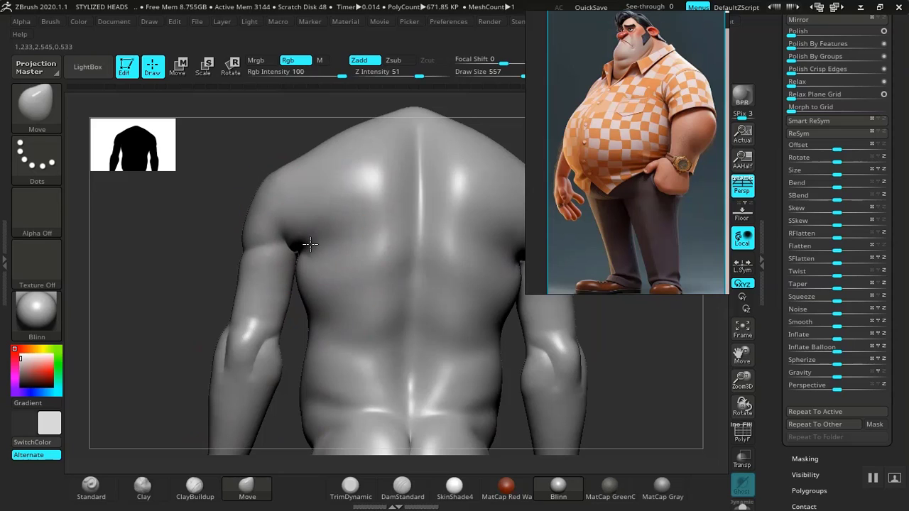
pyautogui.moveTo(243, 266)
pyautogui.mouseDown()
pyautogui.moveTo(280, 289)
pyautogui.moveTo(393, 279)
pyautogui.mouseUp()
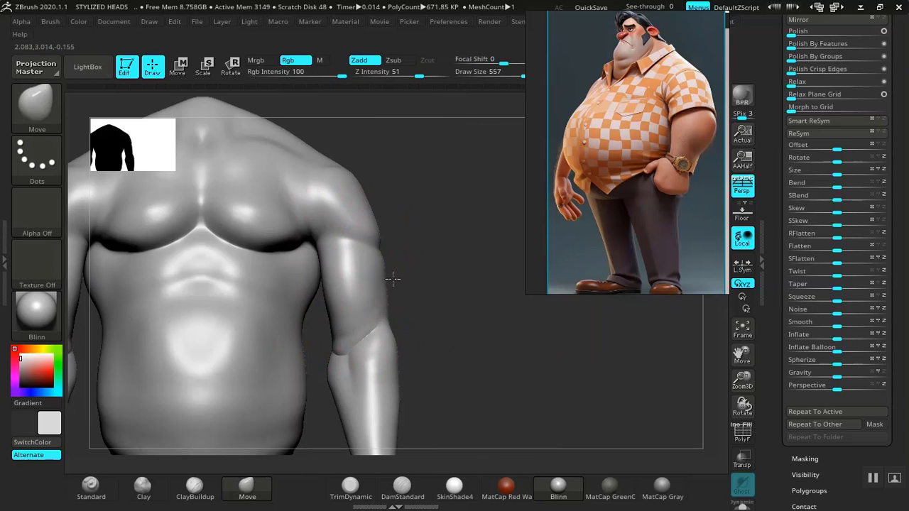
pyautogui.moveTo(438, 309); pyautogui.dragTo(424, 272)
pyautogui.moveTo(430, 339); pyautogui.dragTo(404, 298)
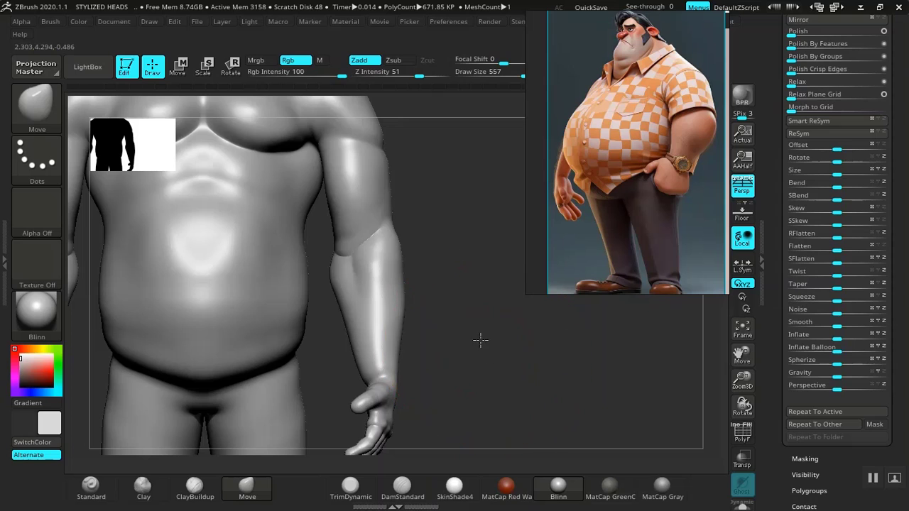
pyautogui.keyDown('alt'); pyautogui.moveTo(481, 340); pyautogui.dragTo(477, 311); pyautogui.keyUp('alt')
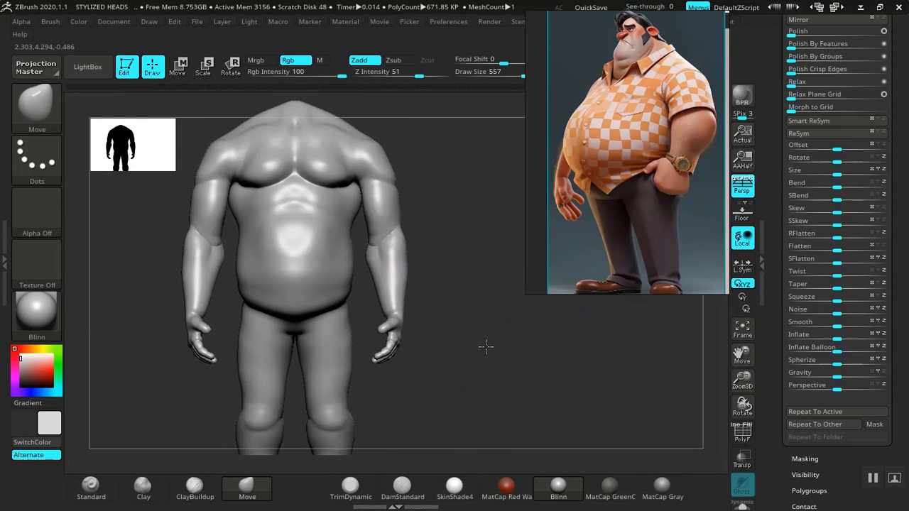
pyautogui.moveTo(485, 347)
pyautogui.keyDown('alt'); pyautogui.mouseDown()
pyautogui.moveTo(449, 375)
pyautogui.moveTo(478, 356)
pyautogui.moveTo(469, 367)
pyautogui.moveTo(465, 346)
pyautogui.mouseUp(); pyautogui.keyUp('alt')
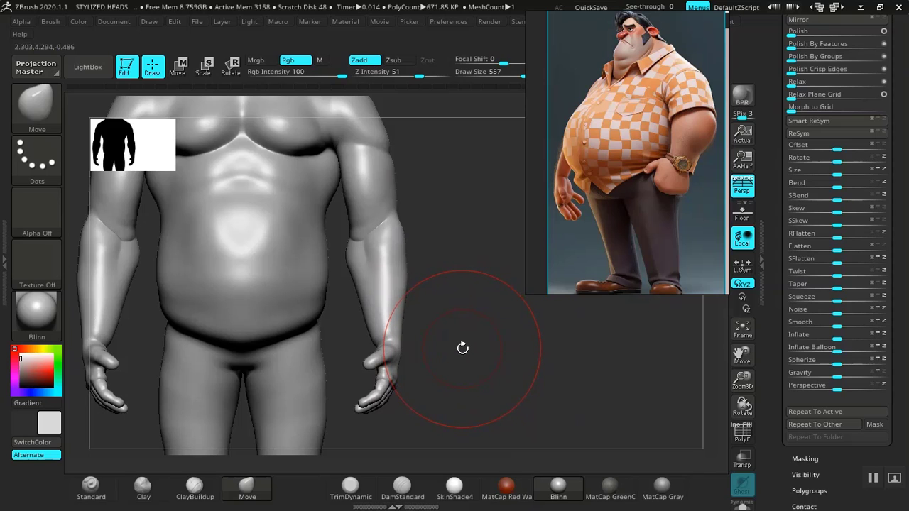
pyautogui.keyDown('ctrl'); pyautogui.keyDown('shift'); pyautogui.click(392, 284); pyautogui.keyUp('shift'); pyautogui.keyUp('ctrl')
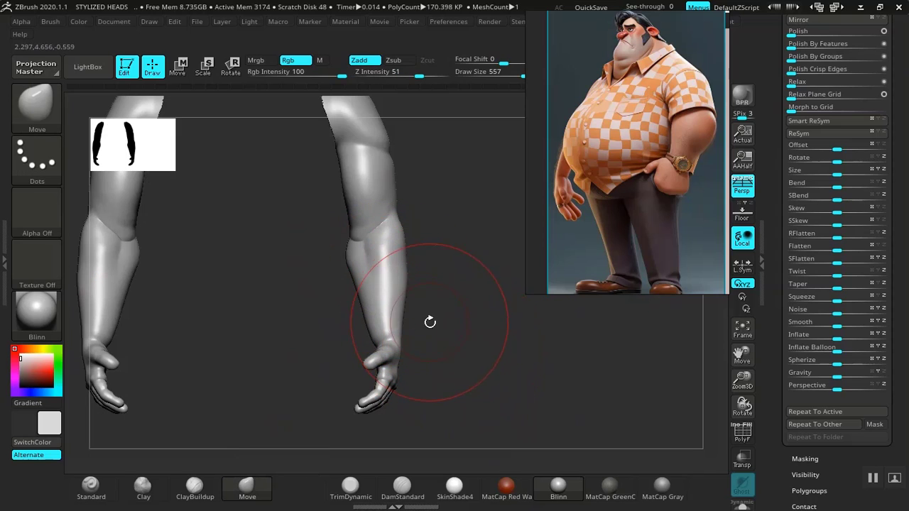
pyautogui.keyDown('ctrl'); pyautogui.click(471, 329); pyautogui.keyUp('ctrl')
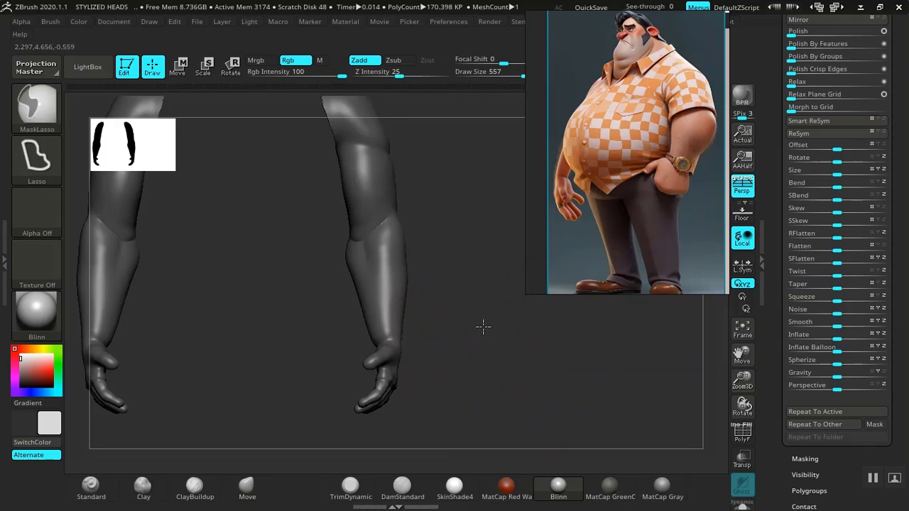
pyautogui.keyDown('ctrl'); pyautogui.click(483, 327); pyautogui.keyUp('ctrl')
pyautogui.keyDown('ctrl'); pyautogui.keyDown('shift'); pyautogui.click(483, 339); pyautogui.keyUp('shift'); pyautogui.keyUp('ctrl')
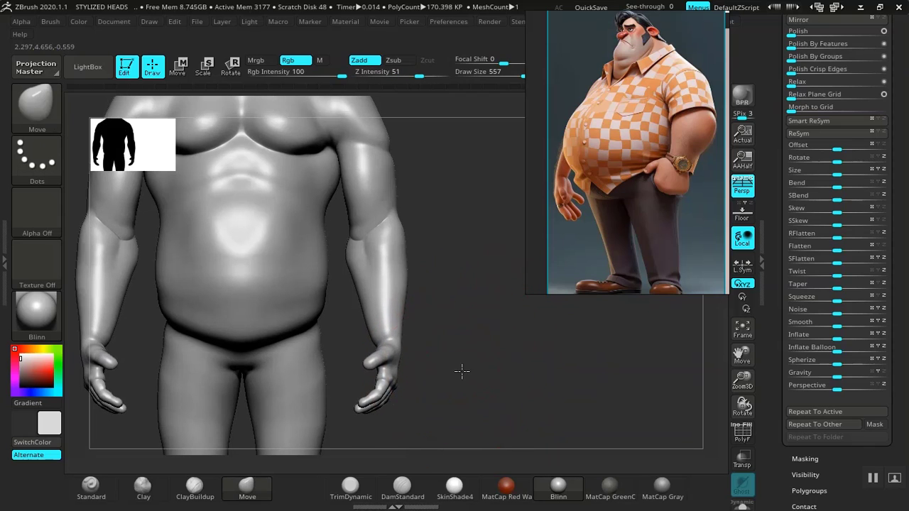
# Mask the forearms and hands with a lasso selection and invert the mask so the rest of the body is protected.
pyautogui.moveTo(452, 361)
pyautogui.mouseDown()
pyautogui.moveTo(428, 372)
pyautogui.moveTo(341, 369)
pyautogui.moveTo(508, 359)
pyautogui.moveTo(416, 367)
pyautogui.moveTo(387, 347)
pyautogui.mouseUp()
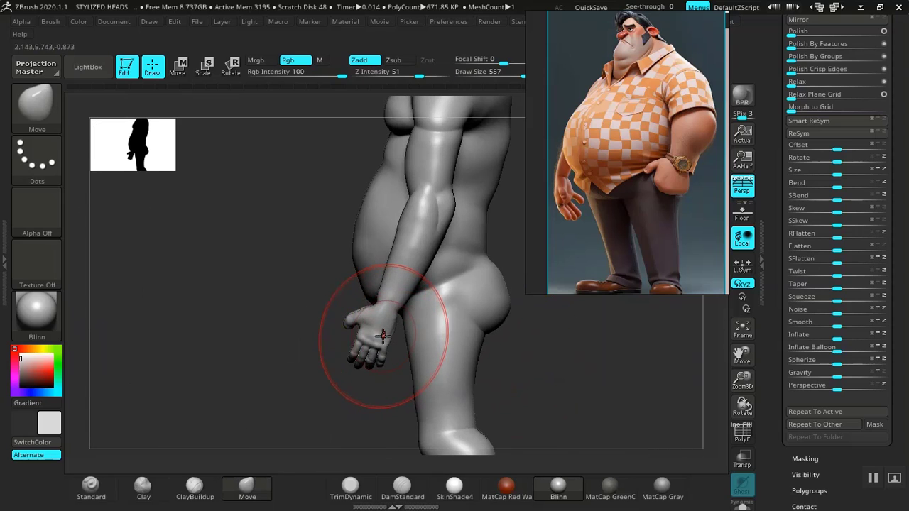
pyautogui.moveTo(319, 357); pyautogui.dragTo(350, 357)
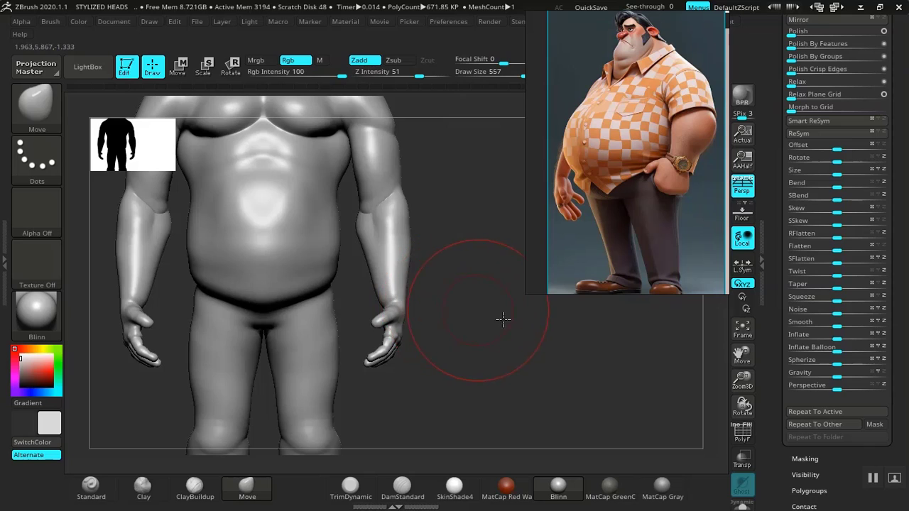
pyautogui.moveTo(503, 319)
pyautogui.keyDown('alt'); pyautogui.mouseDown()
pyautogui.moveTo(543, 339)
pyautogui.moveTo(475, 419)
pyautogui.moveTo(389, 388)
pyautogui.moveTo(385, 234)
pyautogui.moveTo(446, 192)
pyautogui.moveTo(443, 202)
pyautogui.mouseUp(); pyautogui.keyUp('alt')
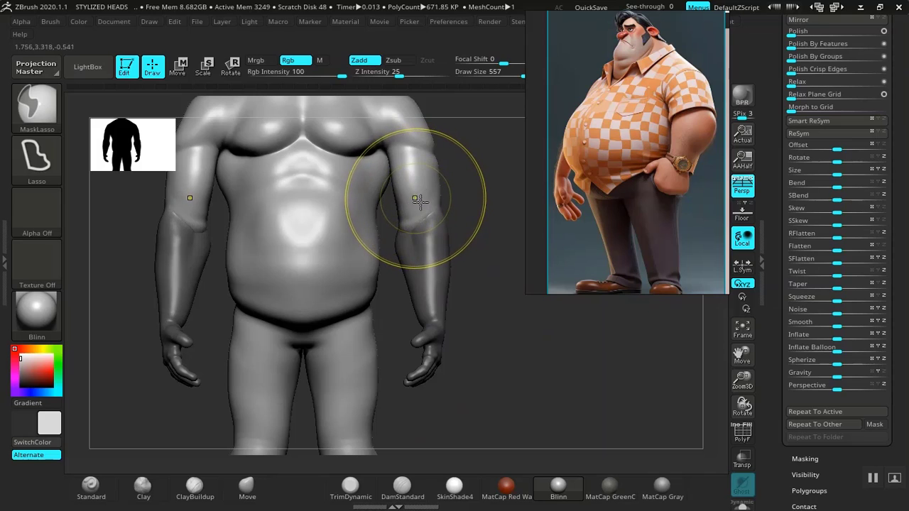
pyautogui.keyDown('ctrl'); pyautogui.click(474, 205); pyautogui.keyUp('ctrl')
pyautogui.press('b')
pyautogui.press('m')
pyautogui.press('v')
pyautogui.press('w')
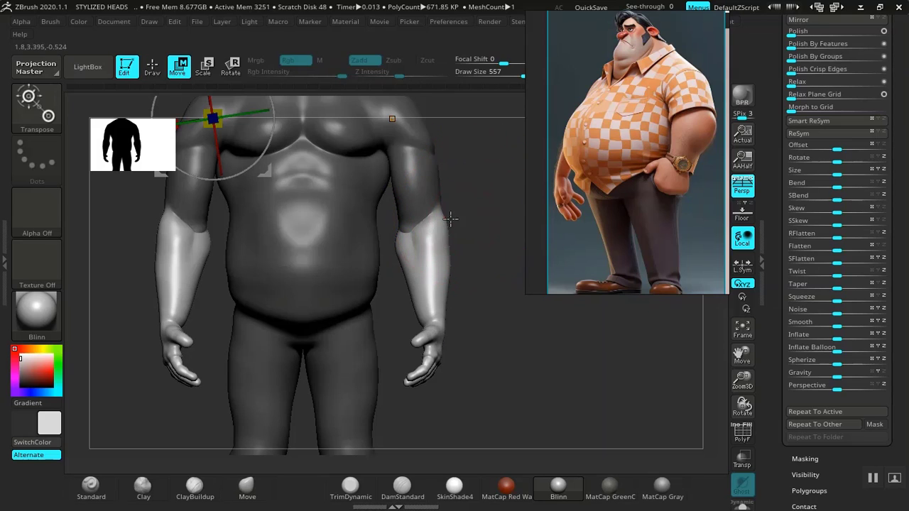
# Reposition the transform gizmo's pivot at the elbow and scale the unmasked forearms slightly along the vertical axis.
pyautogui.keyDown('alt'); pyautogui.moveTo(575, 390); pyautogui.dragTo(670, 490); pyautogui.keyUp('alt')
pyautogui.click(296, 109)
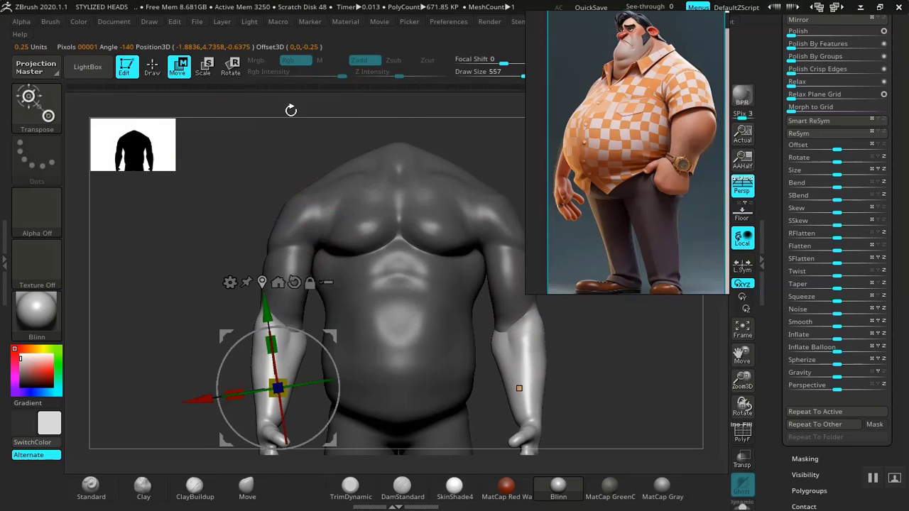
pyautogui.keyDown('alt'); pyautogui.click(296, 280); pyautogui.keyUp('alt')
pyautogui.keyDown('alt'); pyautogui.moveTo(279, 307); pyautogui.dragTo(278, 242); pyautogui.keyUp('alt')
pyautogui.moveTo(278, 281); pyautogui.dragTo(279, 297)
pyautogui.moveTo(175, 399); pyautogui.dragTo(269, 372)
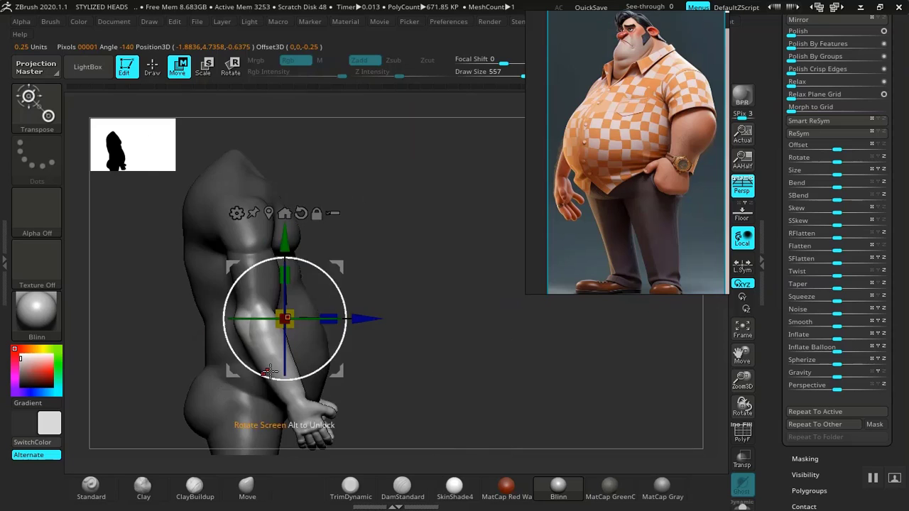
pyautogui.moveTo(398, 355); pyautogui.dragTo(434, 365)
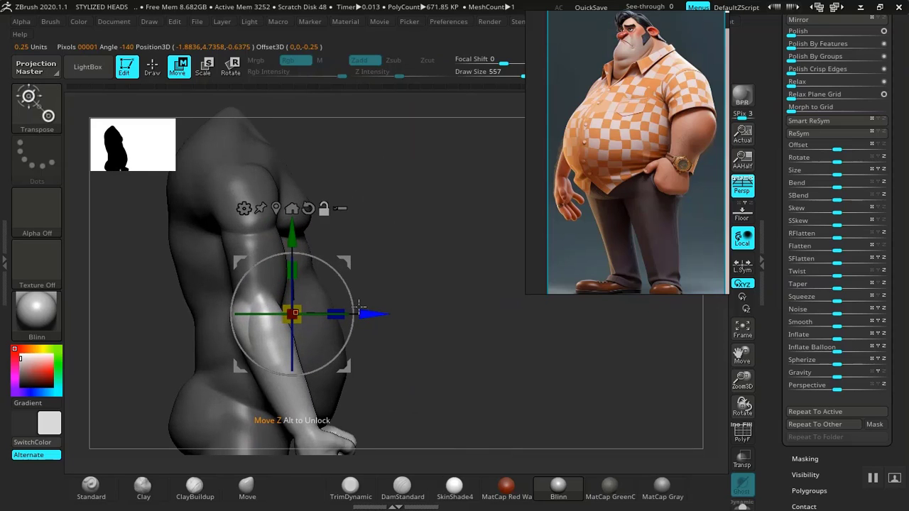
pyautogui.moveTo(359, 311); pyautogui.dragTo(313, 313)
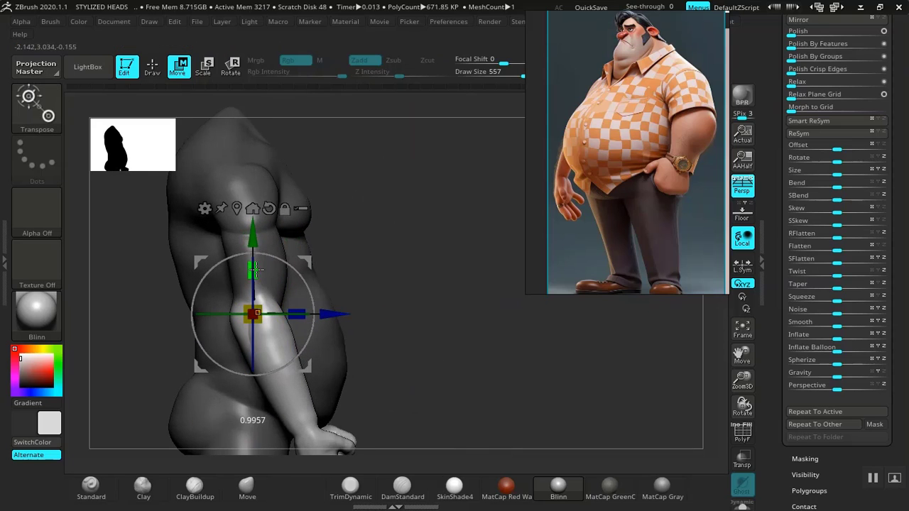
pyautogui.moveTo(254, 268)
pyautogui.mouseDown()
pyautogui.moveTo(255, 277)
pyautogui.moveTo(277, 277)
pyautogui.moveTo(247, 276)
pyautogui.moveTo(250, 284)
pyautogui.mouseUp()
pyautogui.keyDown('alt'); pyautogui.moveTo(376, 334); pyautogui.dragTo(401, 340); pyautogui.keyUp('alt')
pyautogui.keyDown('alt'); pyautogui.moveTo(471, 333); pyautogui.dragTo(530, 358); pyautogui.keyUp('alt')
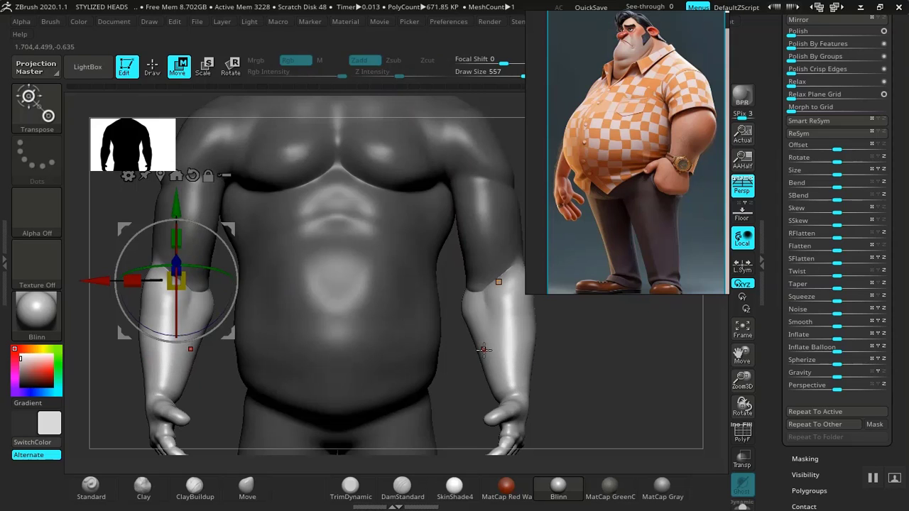
# Reshape and smooth the unmasked forearms around the elbow with the Move and Smooth brushes, and clear the mask.
pyautogui.press('q')
pyautogui.press('shift')
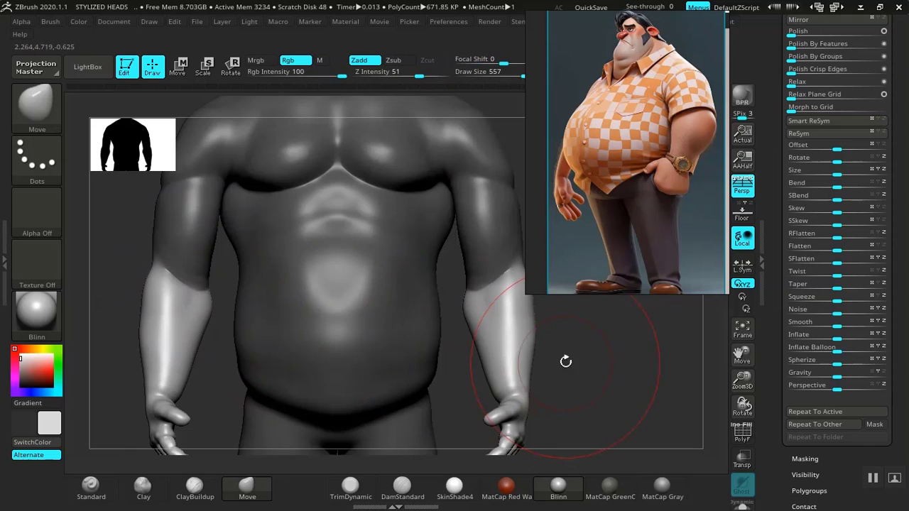
pyautogui.moveTo(561, 361)
pyautogui.mouseDown()
pyautogui.moveTo(473, 351)
pyautogui.moveTo(362, 317)
pyautogui.moveTo(548, 343)
pyautogui.moveTo(490, 335)
pyautogui.moveTo(592, 373)
pyautogui.moveTo(377, 321)
pyautogui.moveTo(522, 345)
pyautogui.moveTo(499, 331)
pyautogui.moveTo(507, 338)
pyautogui.moveTo(386, 315)
pyautogui.mouseUp()
pyautogui.press('shift')
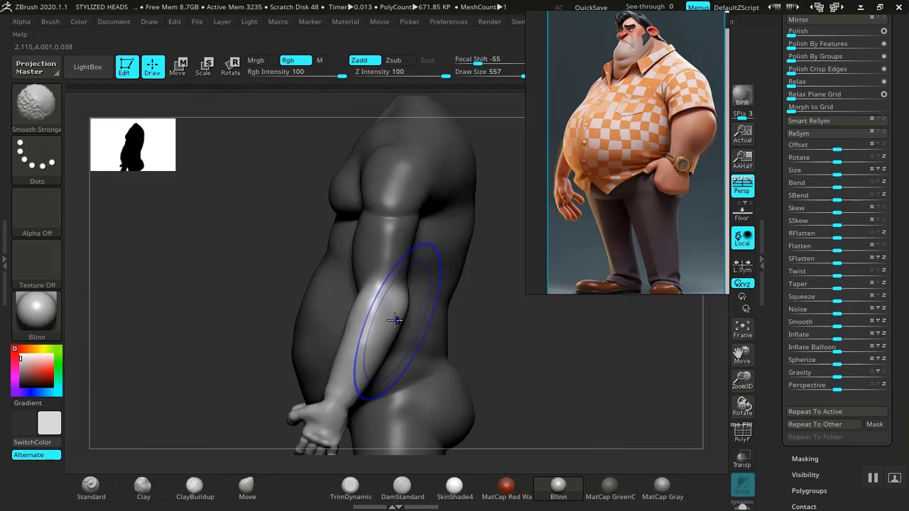
pyautogui.moveTo(505, 320); pyautogui.dragTo(459, 320)
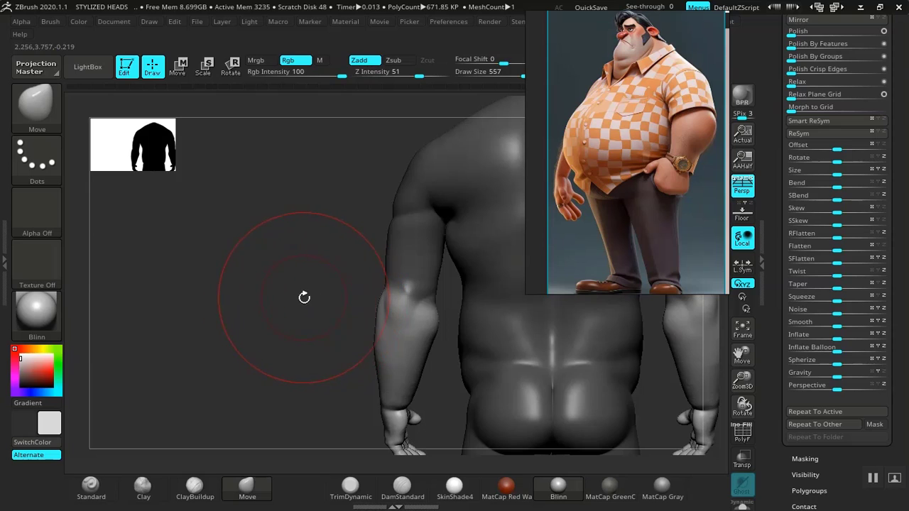
pyautogui.moveTo(304, 297); pyautogui.dragTo(345, 257)
pyautogui.moveTo(411, 300)
pyautogui.keyDown('alt'); pyautogui.mouseDown()
pyautogui.moveTo(422, 282)
pyautogui.moveTo(441, 301)
pyautogui.moveTo(397, 275)
pyautogui.mouseUp(); pyautogui.keyUp('alt')
pyautogui.moveTo(447, 321); pyautogui.dragTo(362, 220)
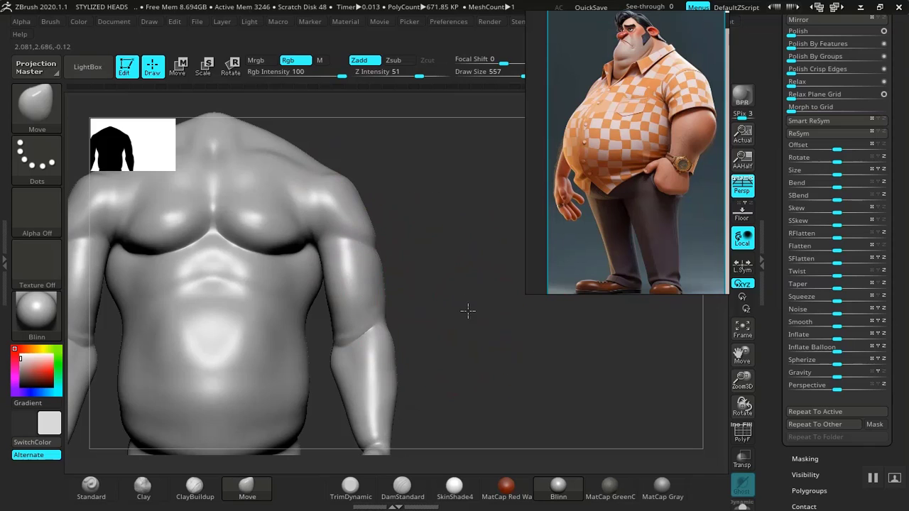
# Isolate the arm polygroups, mask them, restore the full body, and invert the mask to leave only the arms editable.
pyautogui.moveTo(468, 310); pyautogui.dragTo(424, 310)
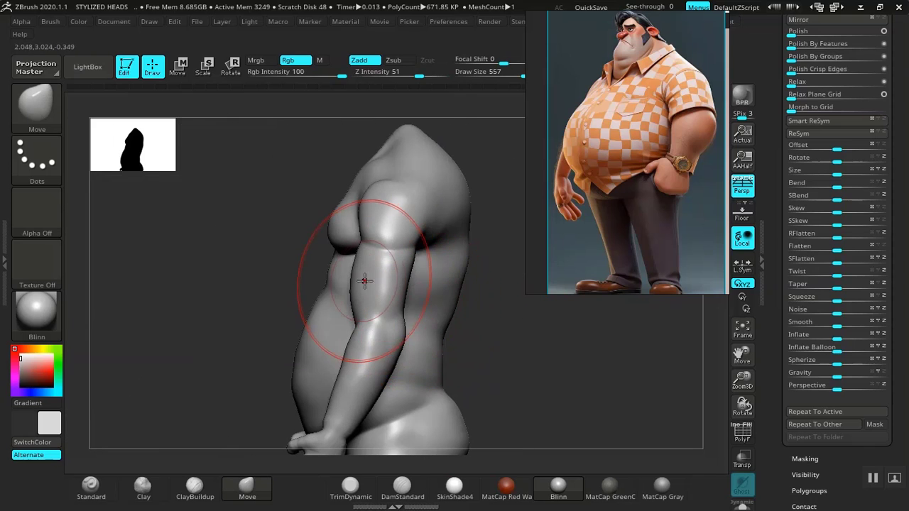
pyautogui.moveTo(515, 328); pyautogui.dragTo(400, 289)
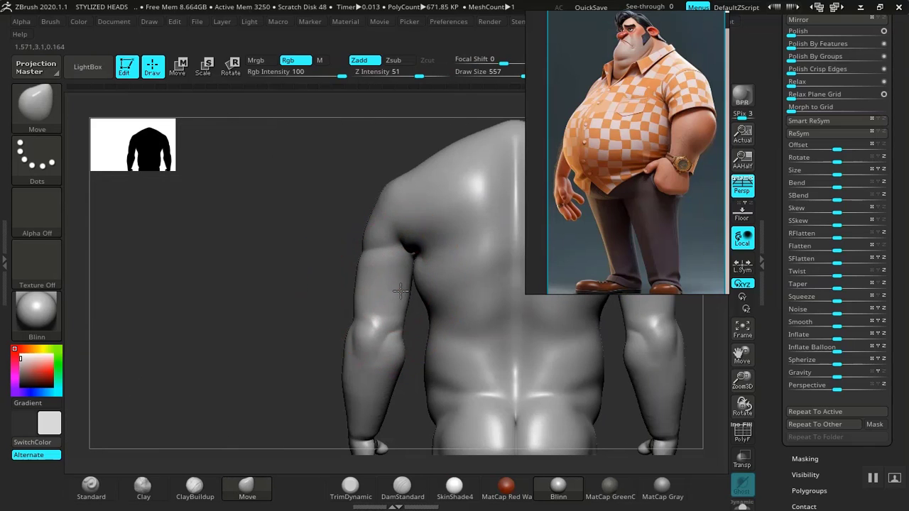
pyautogui.keyDown('ctrl'); pyautogui.keyDown('shift'); pyautogui.click(379, 304); pyautogui.keyUp('shift'); pyautogui.keyUp('ctrl')
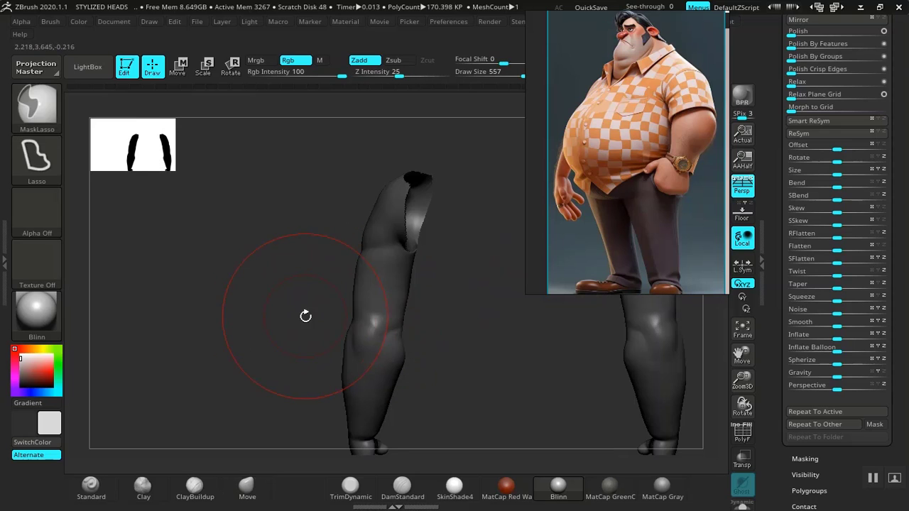
pyautogui.keyDown('ctrl'); pyautogui.keyDown('shift'); pyautogui.click(276, 310); pyautogui.keyUp('shift'); pyautogui.keyUp('ctrl')
pyautogui.keyDown('ctrl'); pyautogui.click(263, 321); pyautogui.keyUp('ctrl')
pyautogui.moveTo(256, 329)
pyautogui.mouseDown()
pyautogui.moveTo(376, 319)
pyautogui.moveTo(401, 293)
pyautogui.moveTo(468, 334)
pyautogui.moveTo(335, 299)
pyautogui.mouseUp()
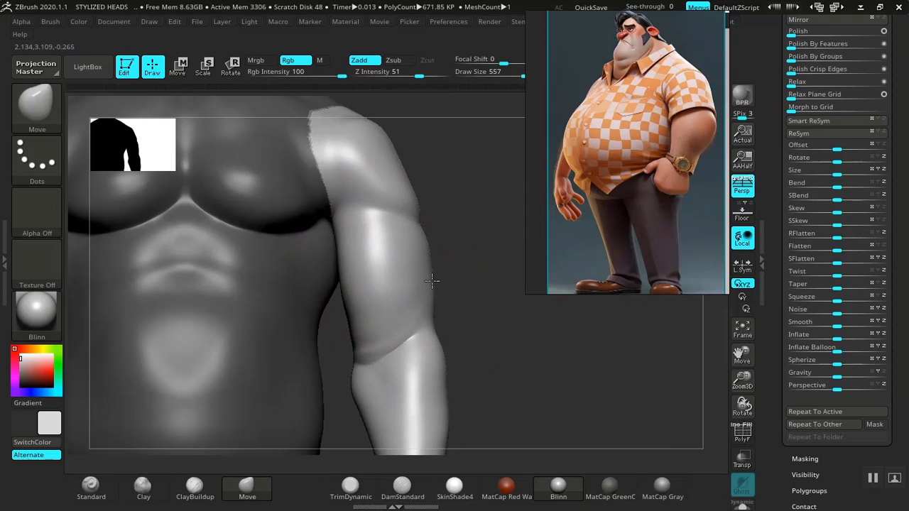
# Refine the outer contour of the shoulders and upper arms with the Move brush.
pyautogui.moveTo(476, 299)
pyautogui.mouseDown()
pyautogui.moveTo(488, 308)
pyautogui.moveTo(426, 329)
pyautogui.moveTo(362, 327)
pyautogui.moveTo(379, 294)
pyautogui.mouseUp()
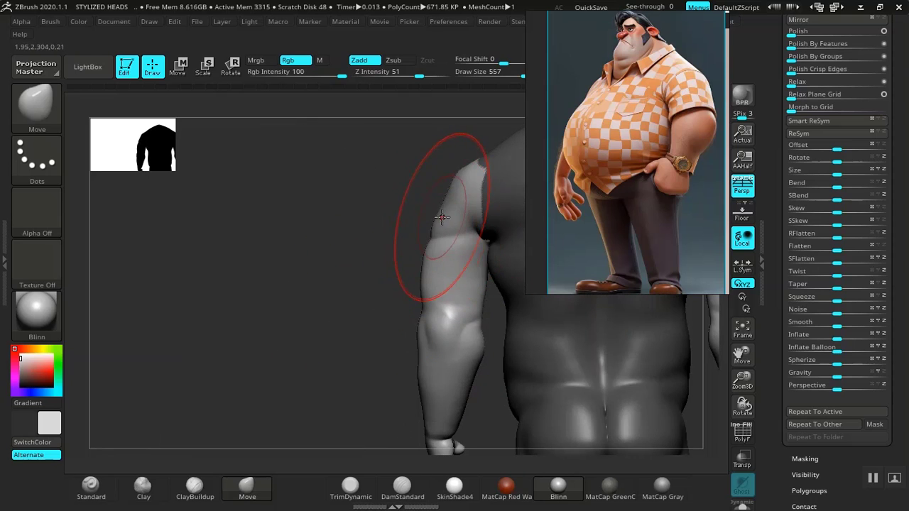
pyautogui.moveTo(432, 208)
pyautogui.mouseDown()
pyautogui.moveTo(433, 270)
pyautogui.moveTo(468, 270)
pyautogui.moveTo(489, 305)
pyautogui.moveTo(445, 313)
pyautogui.moveTo(512, 308)
pyautogui.moveTo(518, 318)
pyautogui.mouseUp()
pyautogui.press('ctrl')
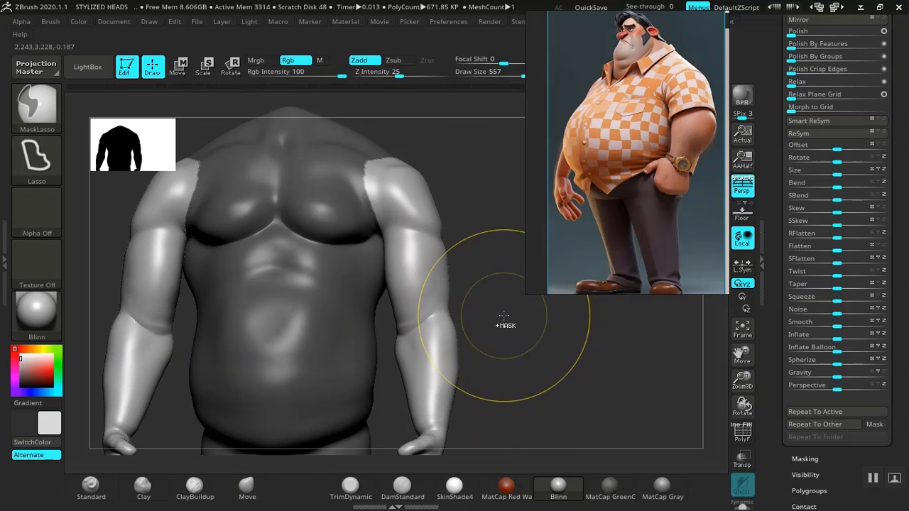
pyautogui.keyDown('ctrl'); pyautogui.click(501, 323); pyautogui.keyUp('ctrl')
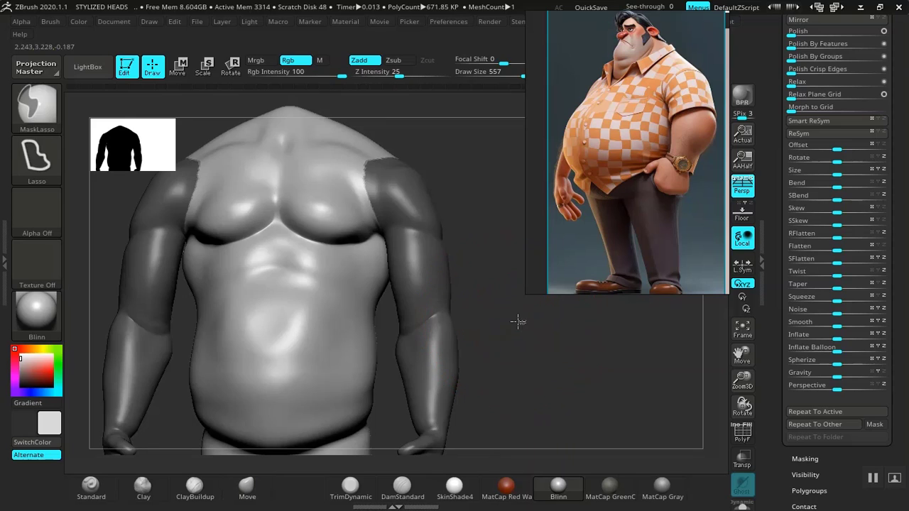
pyautogui.keyDown('ctrl'); pyautogui.click(518, 321); pyautogui.keyUp('ctrl')
# Set the Move brush's draw size to 389 and reshape the back of the upper arm and inner elbow.
pyautogui.moveTo(501, 325); pyautogui.dragTo(184, 355)
pyautogui.keyDown('alt'); pyautogui.moveTo(185, 355); pyautogui.dragTo(400, 385); pyautogui.keyUp('alt')
pyautogui.moveTo(386, 312)
pyautogui.keyDown('alt'); pyautogui.mouseDown()
pyautogui.moveTo(377, 370)
pyautogui.moveTo(272, 372)
pyautogui.moveTo(272, 332)
pyautogui.moveTo(232, 331)
pyautogui.mouseUp(); pyautogui.keyUp('alt')
pyautogui.press('space')
pyautogui.moveTo(321, 292)
pyautogui.mouseDown()
pyautogui.moveTo(306, 291)
pyautogui.moveTo(320, 281)
pyautogui.mouseUp()
pyautogui.moveTo(245, 314); pyautogui.dragTo(367, 299)
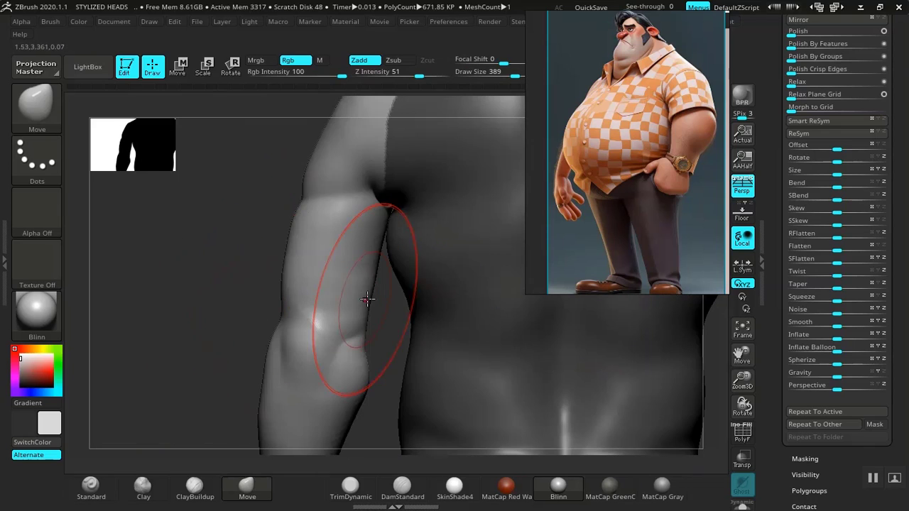
pyautogui.press('shift')
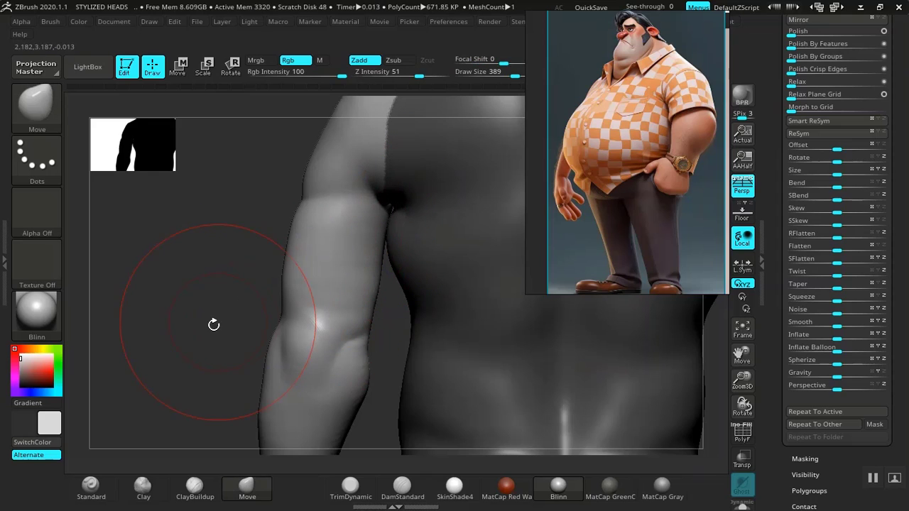
# Blur the mask edge around the shoulders and refine the front of the upper arms with the Move brush.
pyautogui.press('ctrl')
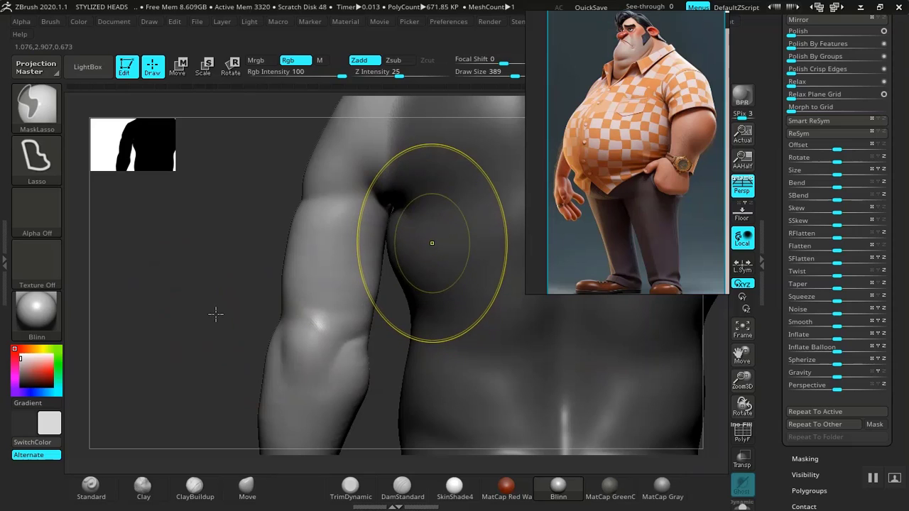
pyautogui.moveTo(245, 309)
pyautogui.mouseDown()
pyautogui.moveTo(311, 291)
pyautogui.moveTo(497, 299)
pyautogui.mouseUp()
pyautogui.press('f')
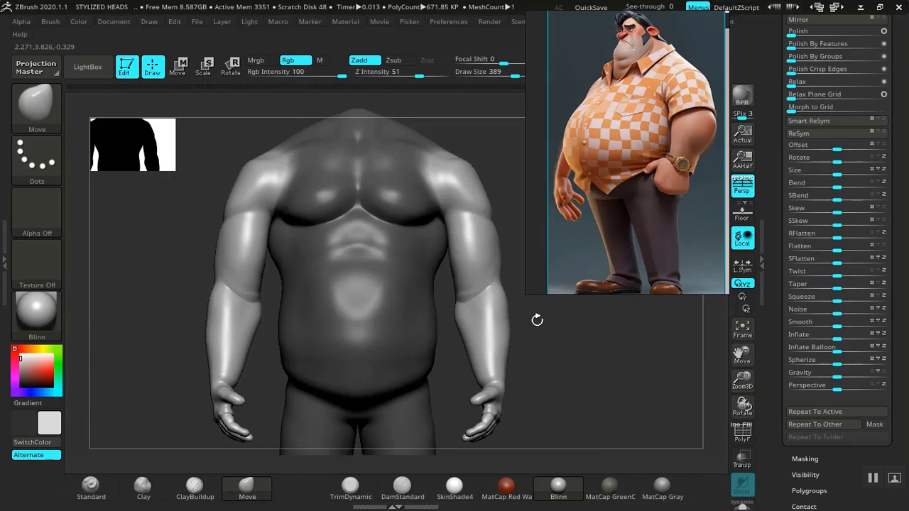
pyautogui.moveTo(536, 355)
pyautogui.keyDown('alt'); pyautogui.mouseDown()
pyautogui.moveTo(495, 360)
pyautogui.moveTo(537, 426)
pyautogui.moveTo(545, 379)
pyautogui.moveTo(573, 377)
pyautogui.moveTo(533, 359)
pyautogui.mouseUp(); pyautogui.keyUp('alt')
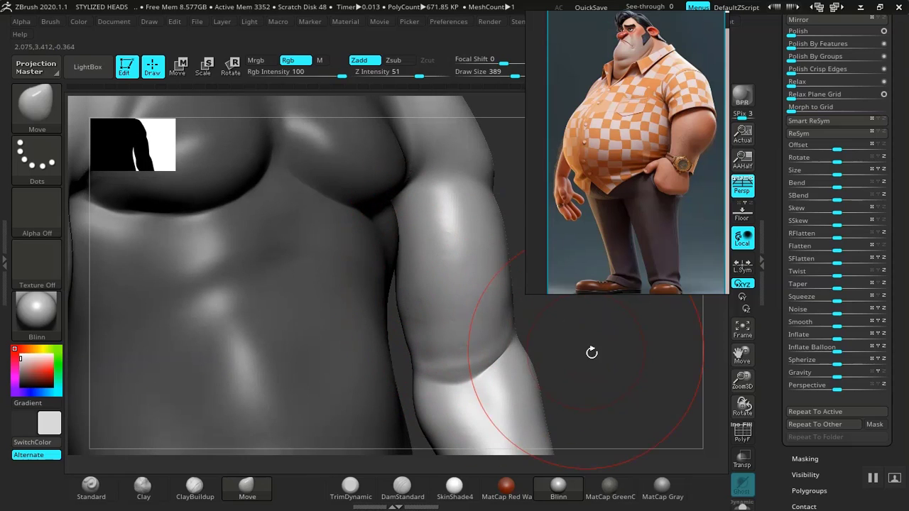
pyautogui.press('f')
pyautogui.keyDown('alt'); pyautogui.moveTo(527, 339); pyautogui.dragTo(570, 381); pyautogui.keyUp('alt')
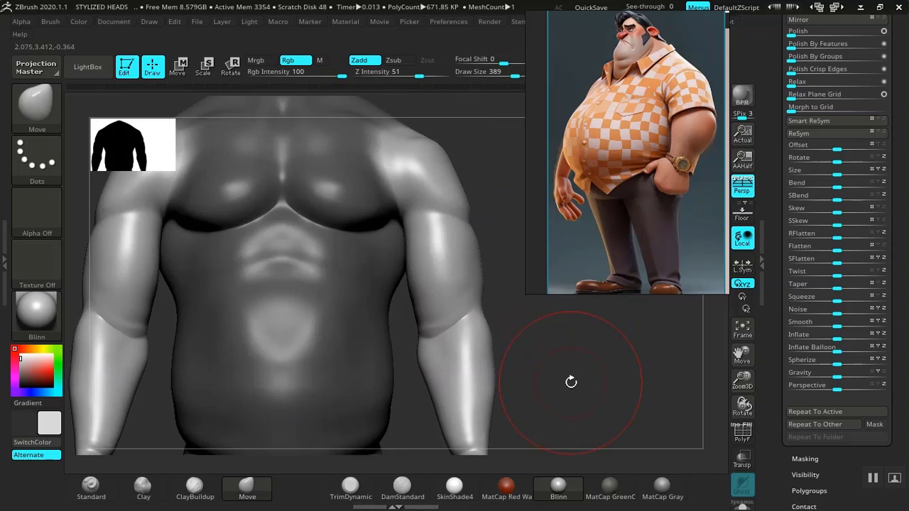
# Adjust the side and rear contours of the upper arm, elbow and forearm with the Move brush.
pyautogui.moveTo(568, 342); pyautogui.dragTo(493, 348)
pyautogui.press('f')
pyautogui.keyDown('alt'); pyautogui.moveTo(528, 404); pyautogui.dragTo(545, 439); pyautogui.keyUp('alt')
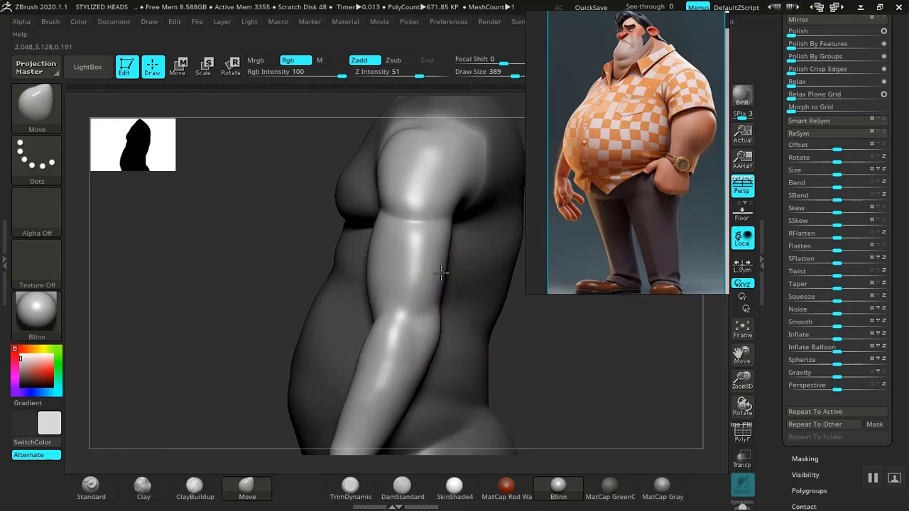
pyautogui.moveTo(544, 388)
pyautogui.mouseDown()
pyautogui.moveTo(526, 348)
pyautogui.moveTo(450, 329)
pyautogui.moveTo(387, 282)
pyautogui.mouseUp()
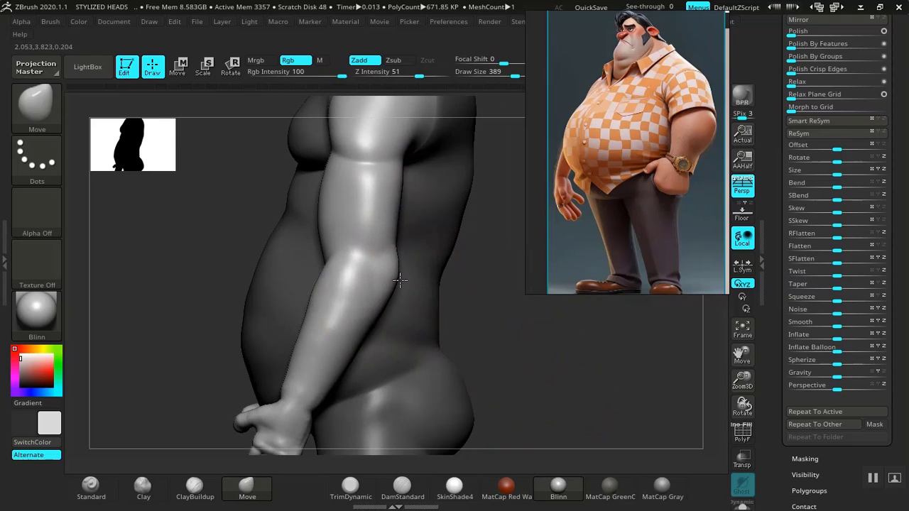
pyautogui.moveTo(545, 333); pyautogui.dragTo(424, 286)
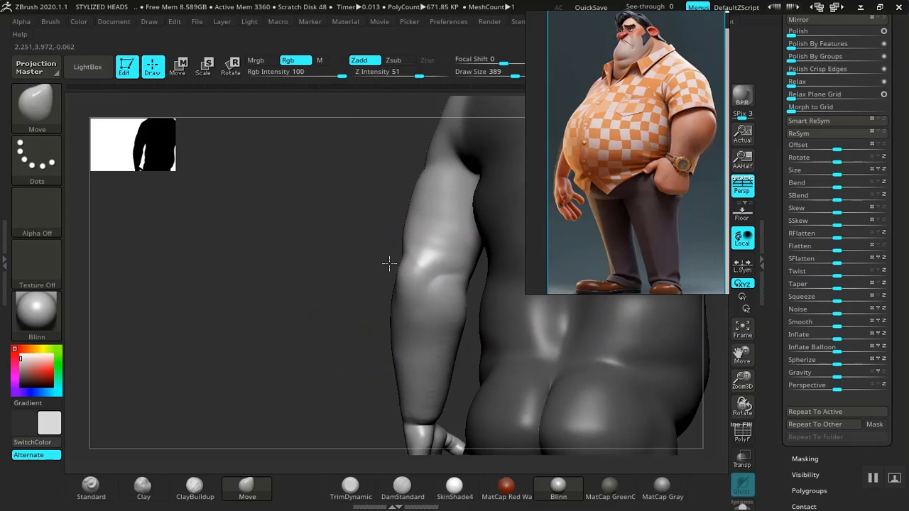
pyautogui.moveTo(384, 263); pyautogui.dragTo(383, 276)
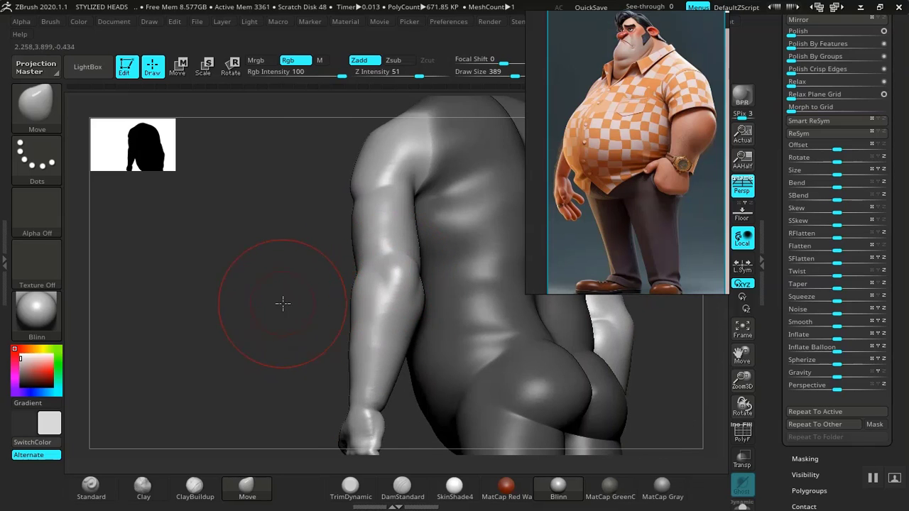
pyautogui.moveTo(282, 303)
pyautogui.mouseDown()
pyautogui.moveTo(263, 372)
pyautogui.moveTo(294, 385)
pyautogui.moveTo(314, 464)
pyautogui.mouseUp()
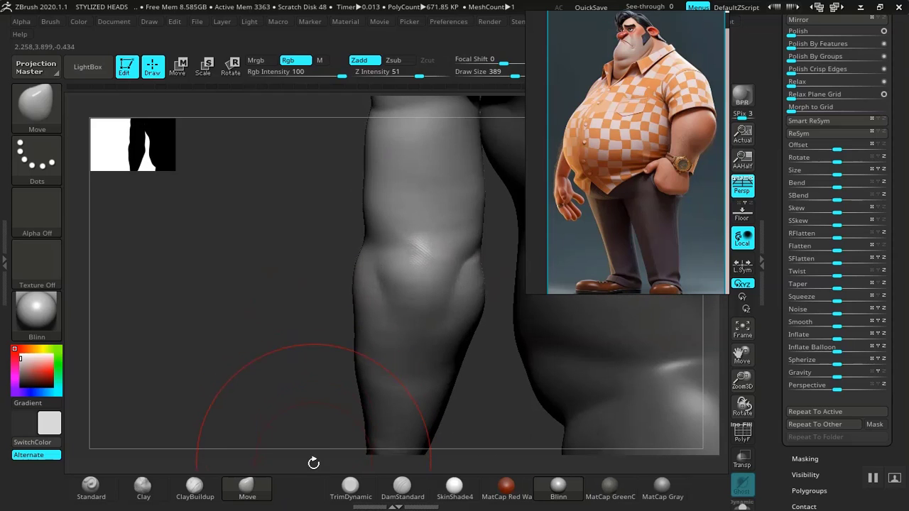
# Build up volume on the elbow and the back of the forearm with the ClayBuildup brush.
pyautogui.click(195, 487)
pyautogui.moveTo(246, 368); pyautogui.dragTo(378, 281)
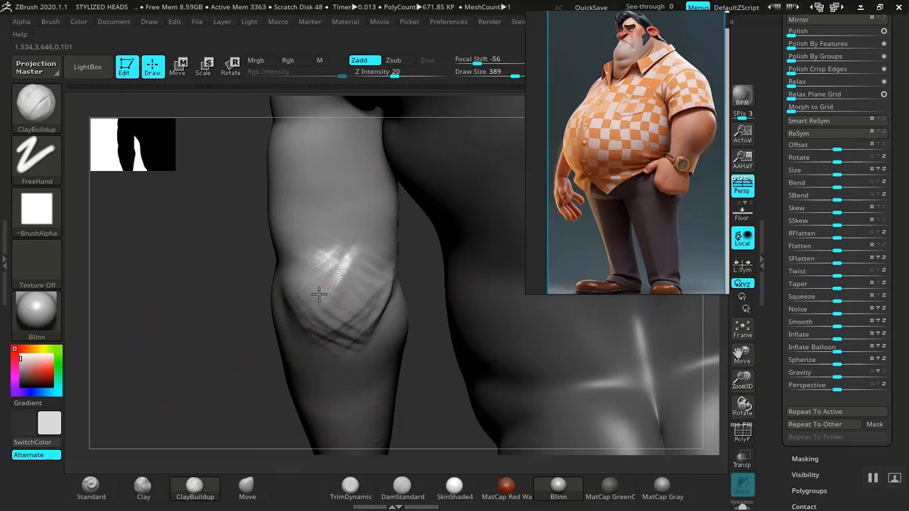
pyautogui.moveTo(319, 293)
pyautogui.mouseDown()
pyautogui.moveTo(240, 325)
pyautogui.moveTo(331, 299)
pyautogui.moveTo(363, 266)
pyautogui.mouseUp()
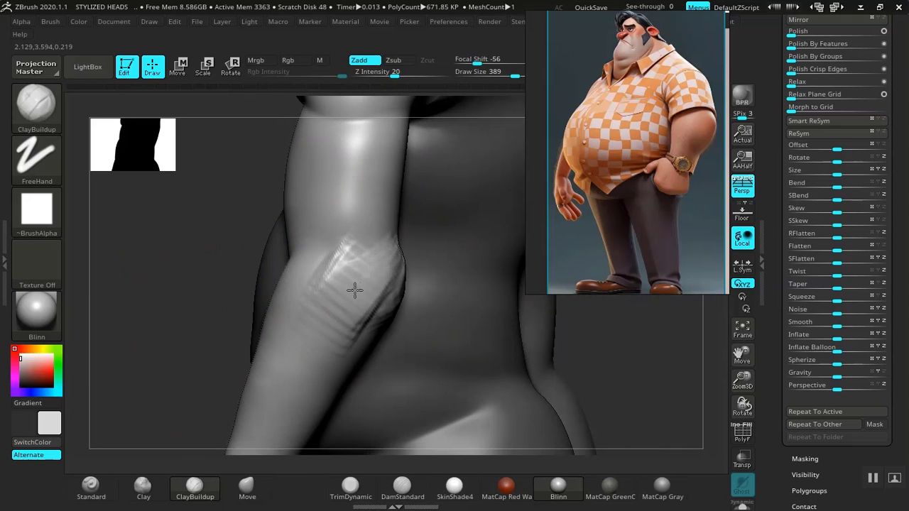
pyautogui.moveTo(615, 332)
pyautogui.mouseDown()
pyautogui.moveTo(419, 302)
pyautogui.moveTo(426, 363)
pyautogui.moveTo(401, 394)
pyautogui.moveTo(426, 412)
pyautogui.mouseUp()
pyautogui.moveTo(335, 393)
pyautogui.keyDown('alt'); pyautogui.mouseDown()
pyautogui.moveTo(288, 327)
pyautogui.moveTo(343, 219)
pyautogui.mouseUp(); pyautogui.keyUp('alt')
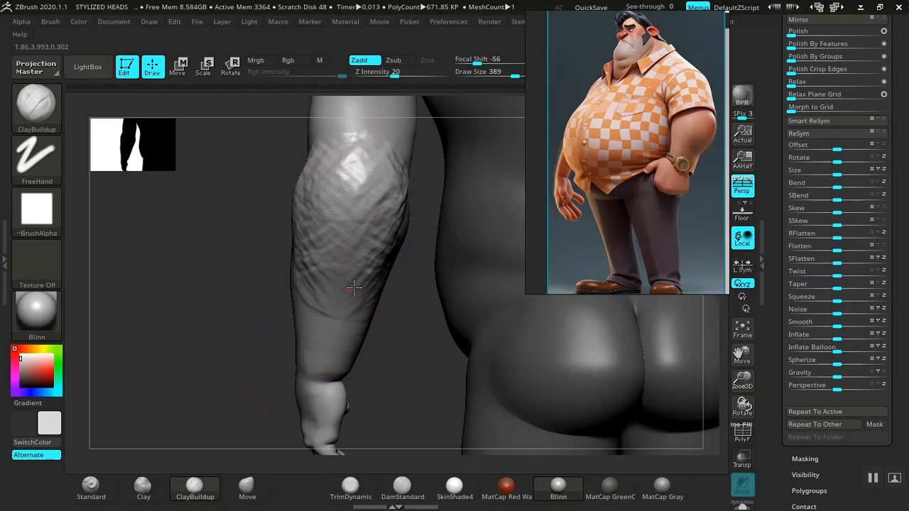
pyautogui.moveTo(256, 323)
pyautogui.mouseDown()
pyautogui.moveTo(376, 316)
pyautogui.moveTo(397, 295)
pyautogui.mouseUp()
pyautogui.keyDown('alt'); pyautogui.moveTo(497, 312); pyautogui.dragTo(520, 402); pyautogui.keyUp('alt')
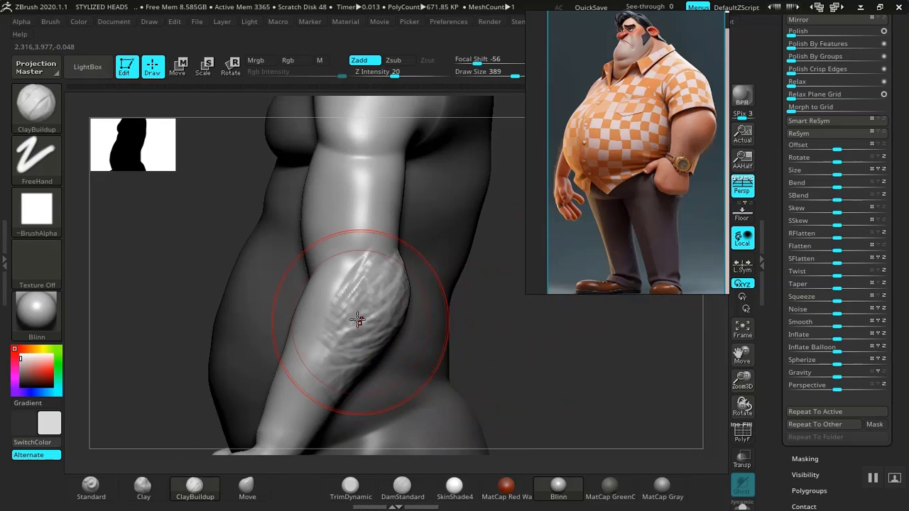
pyautogui.moveTo(527, 370); pyautogui.dragTo(491, 312)
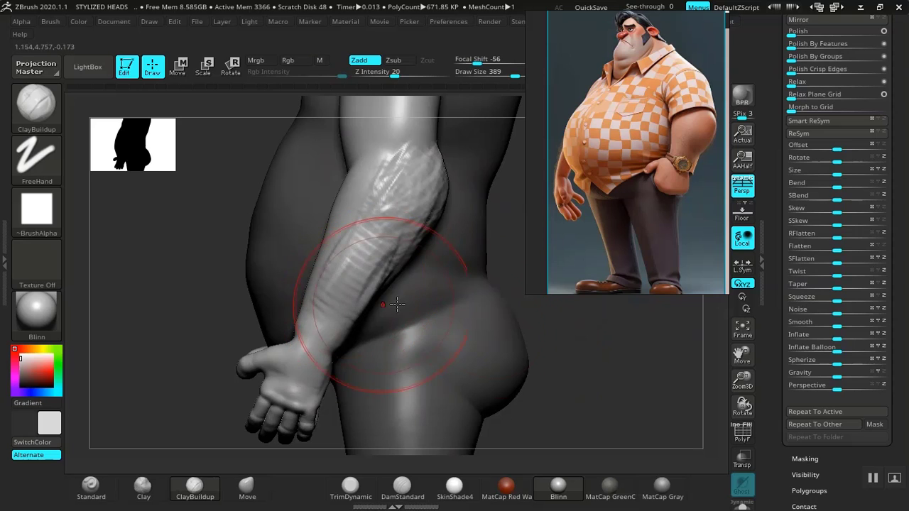
# Add ClayBuildup strokes along the inner forearm and down towards the wrist to thicken the muscle forms.
pyautogui.moveTo(397, 304)
pyautogui.mouseDown()
pyautogui.moveTo(604, 345)
pyautogui.moveTo(485, 325)
pyautogui.moveTo(452, 334)
pyautogui.moveTo(426, 296)
pyautogui.moveTo(459, 357)
pyautogui.moveTo(358, 241)
pyautogui.mouseUp()
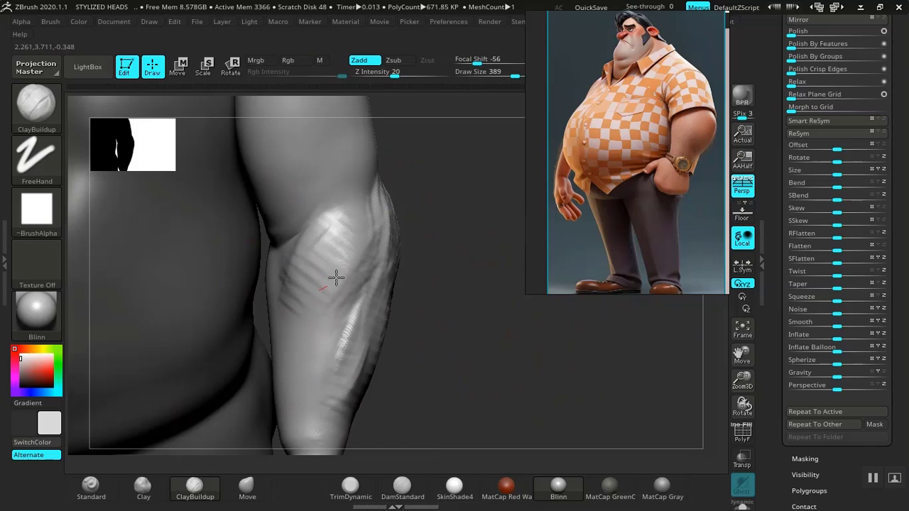
pyautogui.moveTo(325, 334)
pyautogui.mouseDown()
pyautogui.moveTo(463, 353)
pyautogui.moveTo(410, 335)
pyautogui.mouseUp()
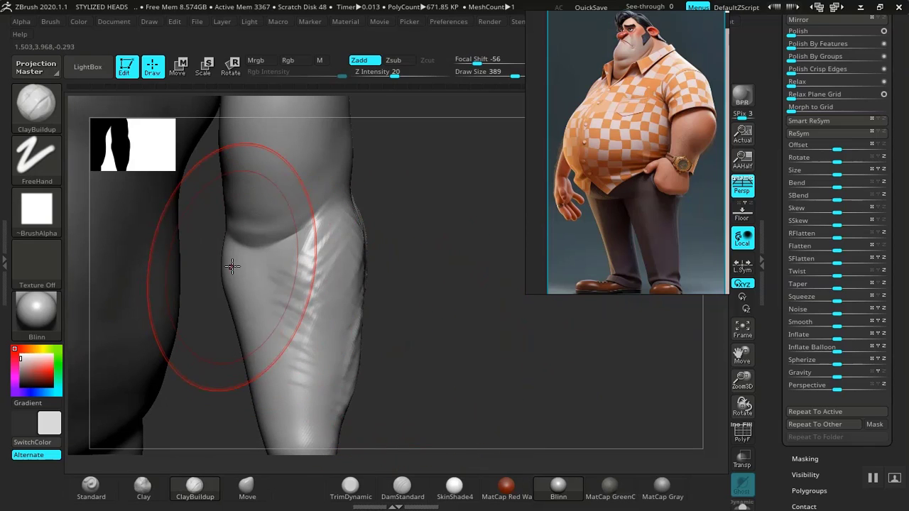
pyautogui.moveTo(269, 342); pyautogui.dragTo(269, 378)
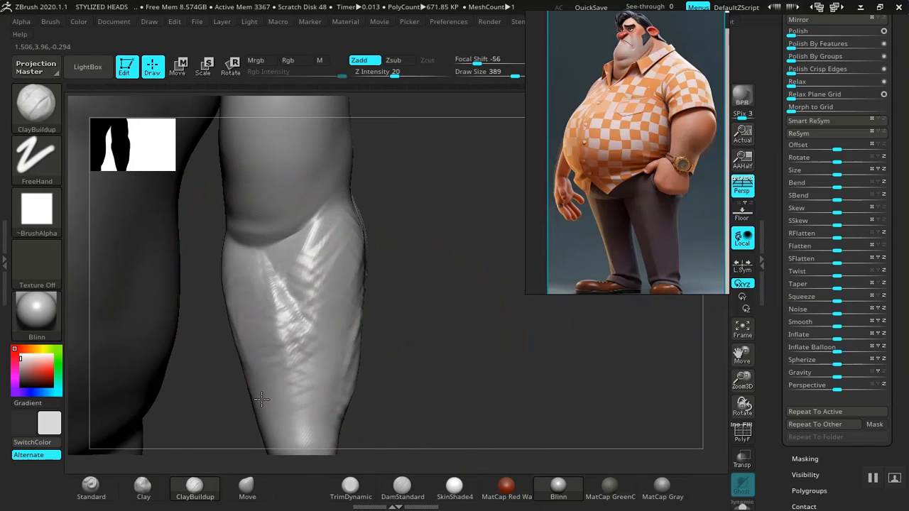
pyautogui.moveTo(414, 319); pyautogui.dragTo(364, 316)
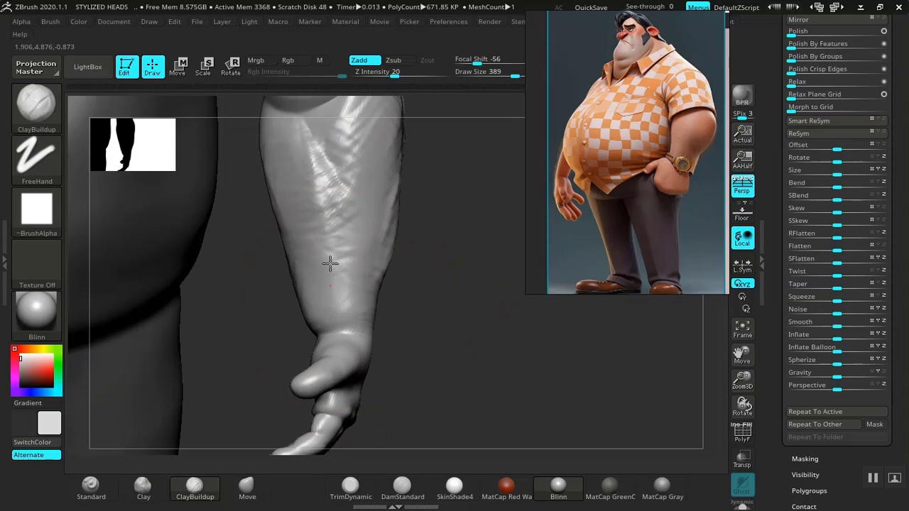
pyautogui.moveTo(360, 185); pyautogui.dragTo(336, 163)
pyautogui.moveTo(474, 278); pyautogui.dragTo(350, 263)
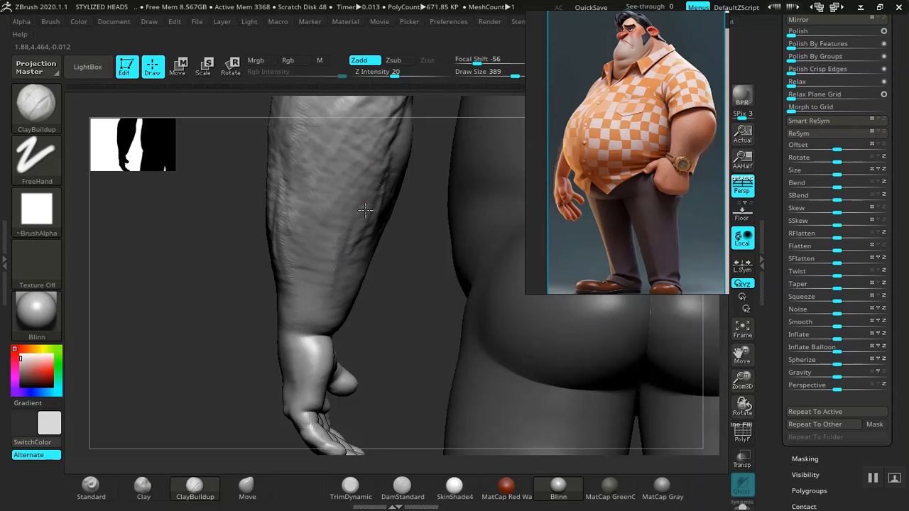
pyautogui.moveTo(365, 210); pyautogui.dragTo(377, 193)
# Blend the clay strokes around the lower forearm and wrist into the surrounding surface.
pyautogui.moveTo(375, 303); pyautogui.dragTo(268, 281)
pyautogui.moveTo(476, 242)
pyautogui.keyDown('alt'); pyautogui.mouseDown()
pyautogui.moveTo(490, 338)
pyautogui.moveTo(440, 331)
pyautogui.mouseUp(); pyautogui.keyUp('alt')
pyautogui.moveTo(270, 377); pyautogui.dragTo(285, 320)
pyautogui.moveTo(322, 313)
pyautogui.mouseDown()
pyautogui.moveTo(284, 245)
pyautogui.moveTo(313, 290)
pyautogui.mouseUp()
pyautogui.keyDown('alt'); pyautogui.moveTo(510, 345); pyautogui.dragTo(430, 343); pyautogui.keyUp('alt')
pyautogui.keyDown('alt'); pyautogui.moveTo(434, 375); pyautogui.dragTo(483, 332); pyautogui.keyUp('alt')
pyautogui.moveTo(483, 332)
pyautogui.mouseDown()
pyautogui.moveTo(443, 343)
pyautogui.moveTo(364, 297)
pyautogui.moveTo(343, 220)
pyautogui.mouseUp()
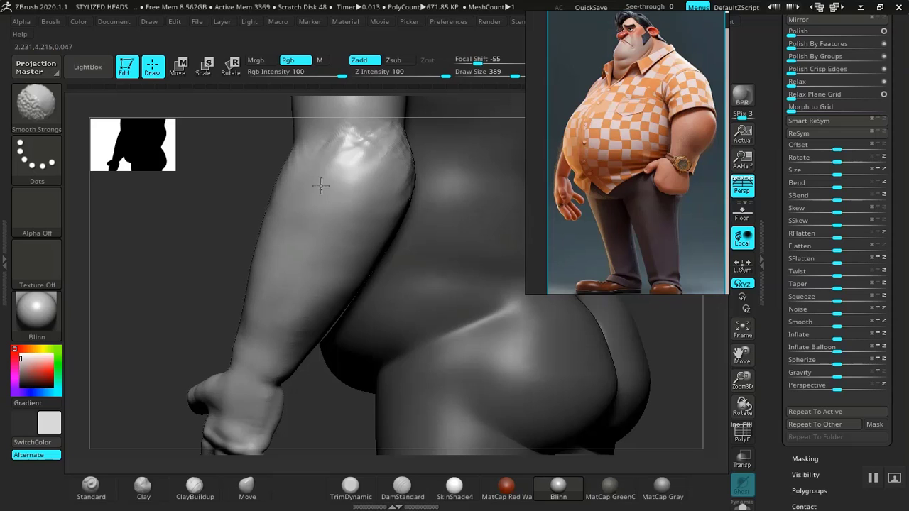
# Smooth the elbow and rear forearm with the Smooth Stronger brush, setting its Z intensity to 25 and finally 58.
pyautogui.moveTo(321, 187)
pyautogui.keyDown('shift'); pyautogui.mouseDown()
pyautogui.moveTo(359, 223)
pyautogui.moveTo(328, 242)
pyautogui.mouseUp(); pyautogui.keyUp('shift')
pyautogui.moveTo(207, 279); pyautogui.dragTo(103, 281)
pyautogui.keyDown('shift'); pyautogui.moveTo(405, 202); pyautogui.dragTo(412, 240); pyautogui.keyUp('shift')
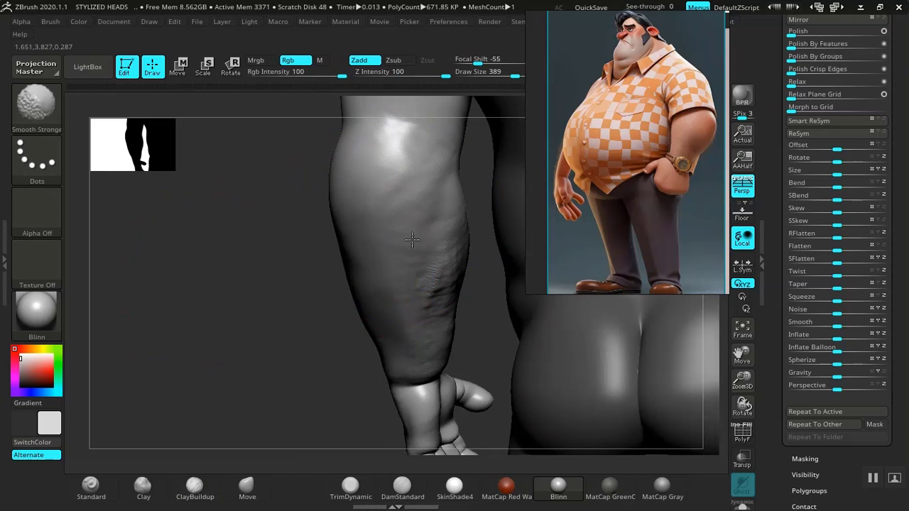
pyautogui.moveTo(399, 75); pyautogui.dragTo(400, 75)
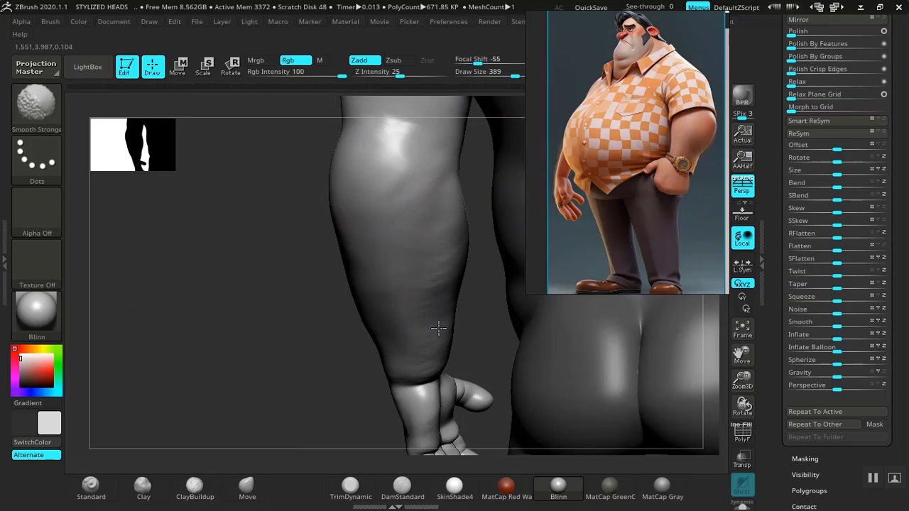
pyautogui.moveTo(409, 74); pyautogui.dragTo(425, 72)
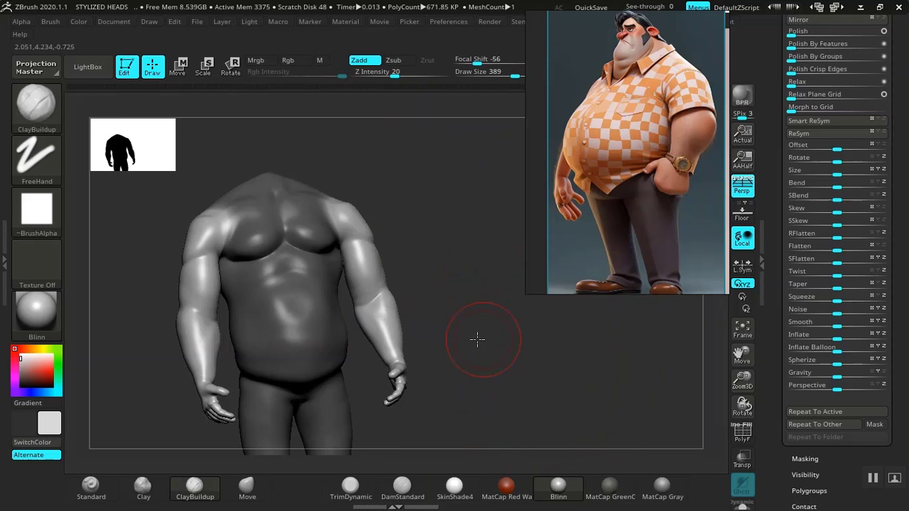
# Widen the little-finger side of the palm with the Move brush, reducing its draw size to 269.
pyautogui.moveTo(477, 339)
pyautogui.keyDown('shift'); pyautogui.mouseDown()
pyautogui.moveTo(467, 348)
pyautogui.moveTo(487, 337)
pyautogui.moveTo(503, 379)
pyautogui.moveTo(506, 349)
pyautogui.moveTo(362, 347)
pyautogui.moveTo(468, 348)
pyautogui.moveTo(473, 355)
pyautogui.moveTo(497, 332)
pyautogui.moveTo(490, 351)
pyautogui.moveTo(497, 414)
pyautogui.moveTo(474, 416)
pyautogui.moveTo(431, 379)
pyautogui.moveTo(407, 377)
pyautogui.mouseUp(); pyautogui.keyUp('shift')
pyautogui.keyDown('alt'); pyautogui.moveTo(491, 412); pyautogui.dragTo(423, 349); pyautogui.keyUp('alt')
pyautogui.keyDown('alt'); pyautogui.moveTo(283, 396); pyautogui.dragTo(284, 433); pyautogui.keyUp('alt')
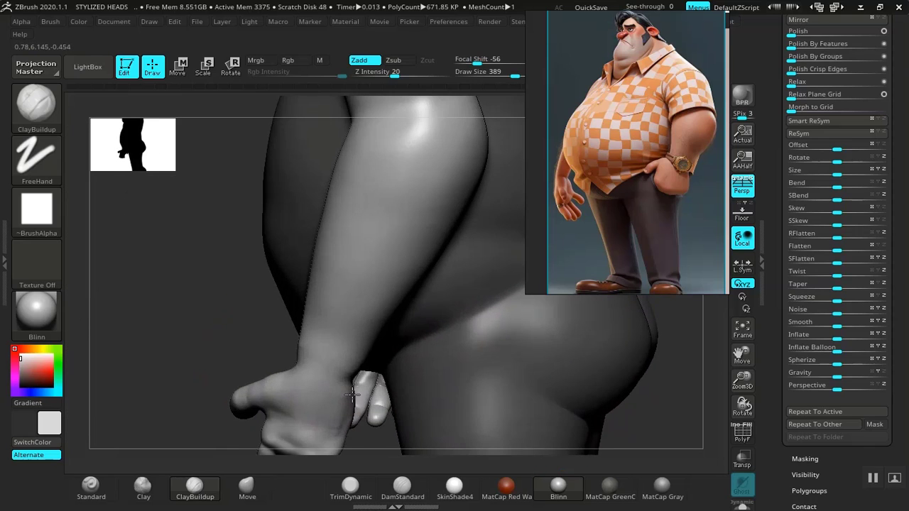
pyautogui.keyDown('alt'); pyautogui.moveTo(233, 268); pyautogui.dragTo(221, 143); pyautogui.keyUp('alt')
pyautogui.click(247, 485)
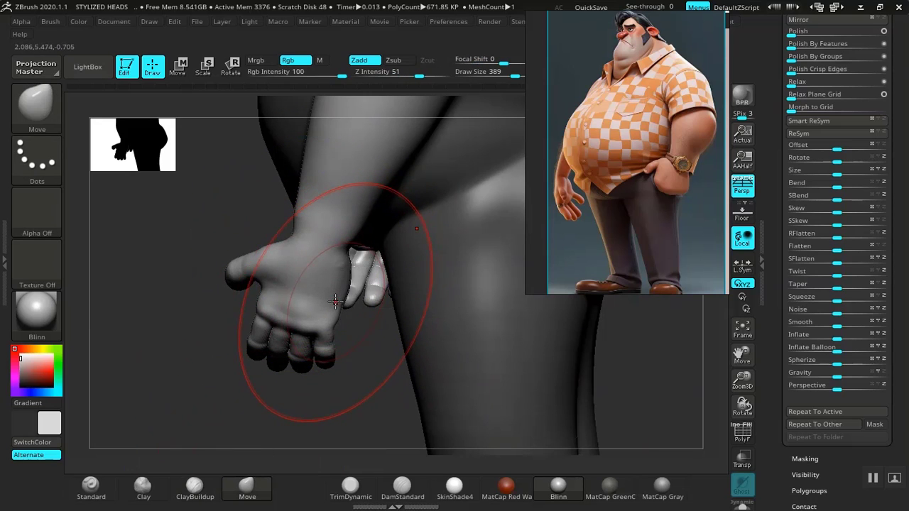
pyautogui.moveTo(335, 298); pyautogui.dragTo(333, 296)
pyautogui.press('[')
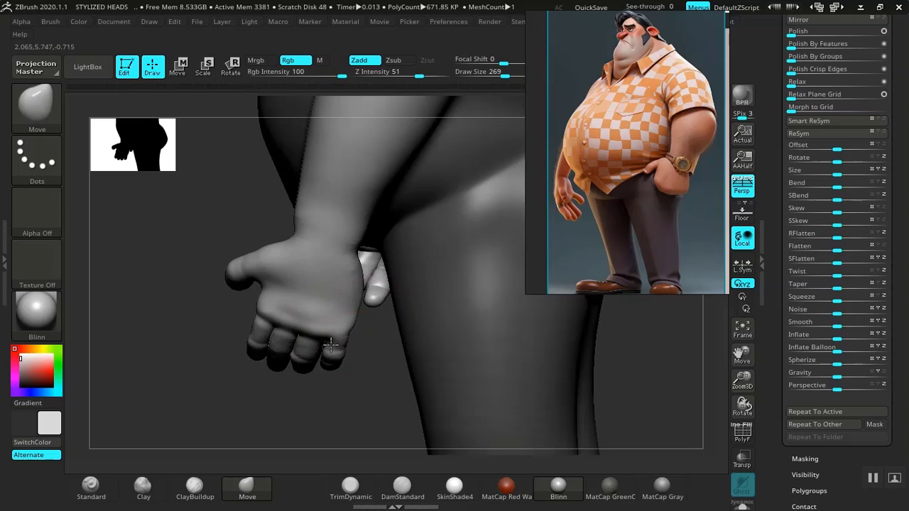
# Refine the outer palm contour from the front and side with the Move brush.
pyautogui.moveTo(235, 365); pyautogui.dragTo(303, 345)
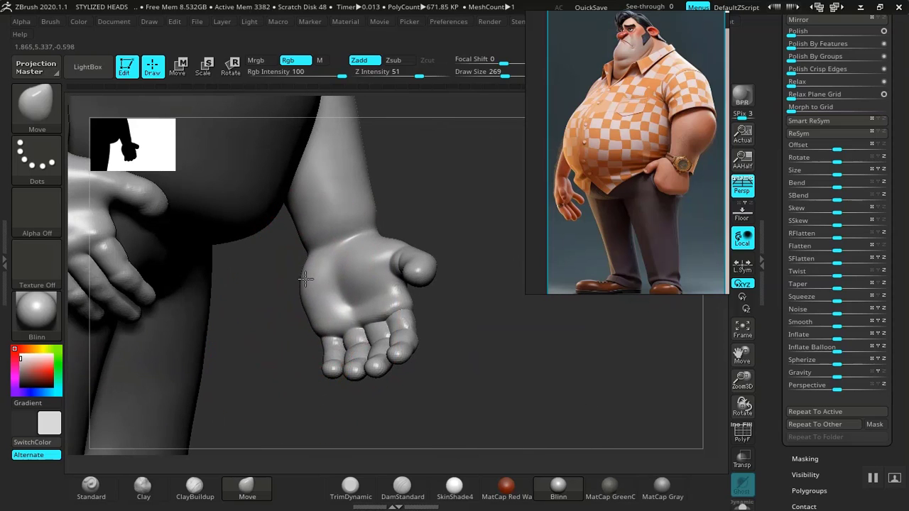
pyautogui.moveTo(475, 275); pyautogui.dragTo(390, 269)
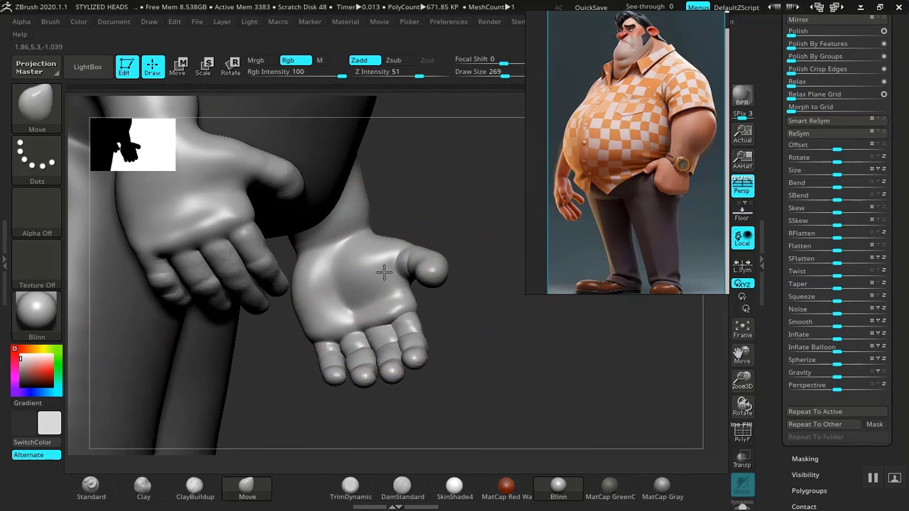
pyautogui.moveTo(296, 302); pyautogui.dragTo(300, 301)
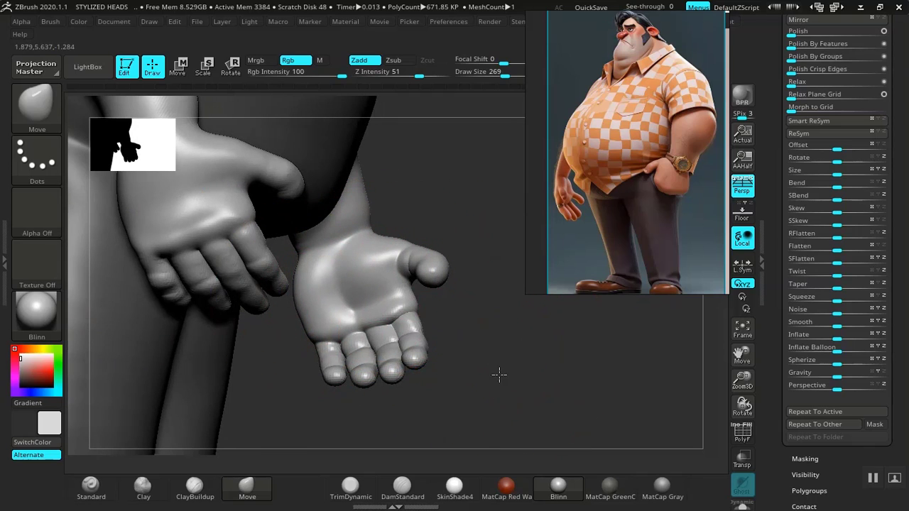
pyautogui.moveTo(499, 375); pyautogui.dragTo(342, 387)
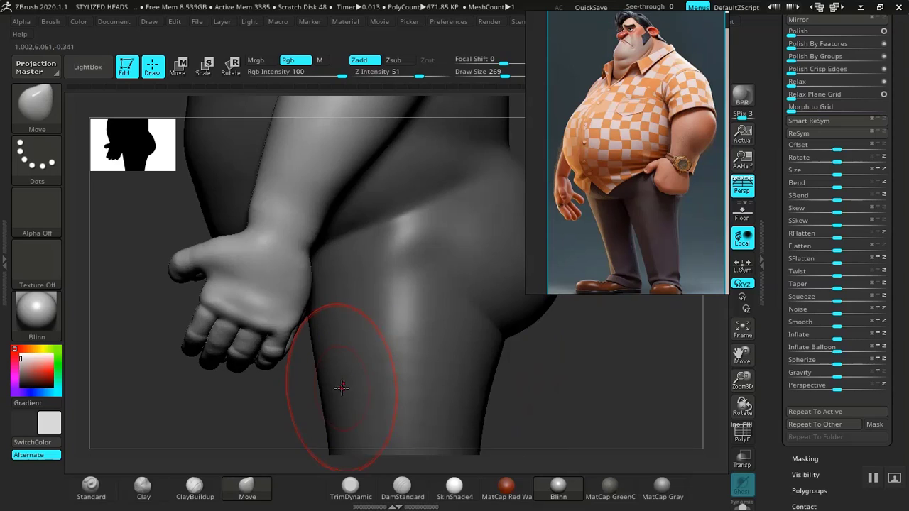
# Reshape and smooth the thumb-side contour where the wrist meets the hand.
pyautogui.moveTo(238, 376); pyautogui.dragTo(323, 358)
pyautogui.moveTo(272, 424); pyautogui.dragTo(301, 308)
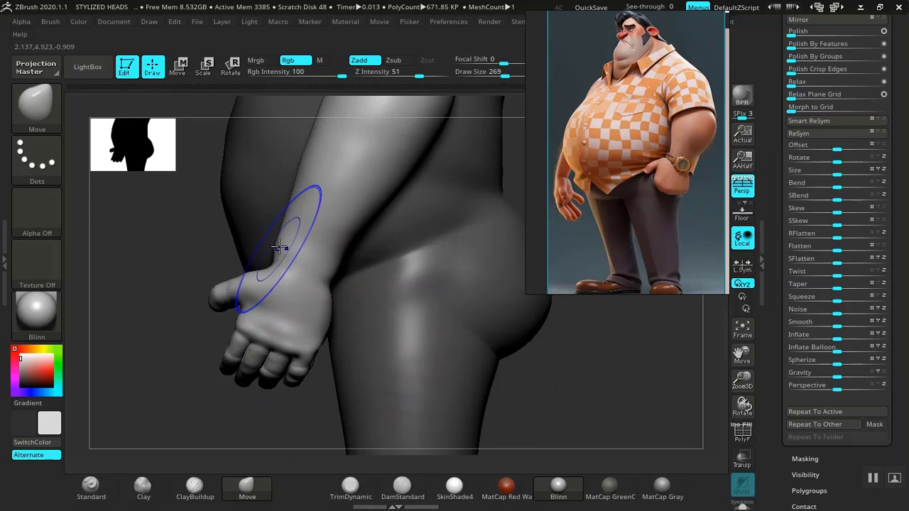
pyautogui.press('shift')
pyautogui.keyDown('shift'); pyautogui.moveTo(277, 259); pyautogui.dragTo(273, 265); pyautogui.keyUp('shift')
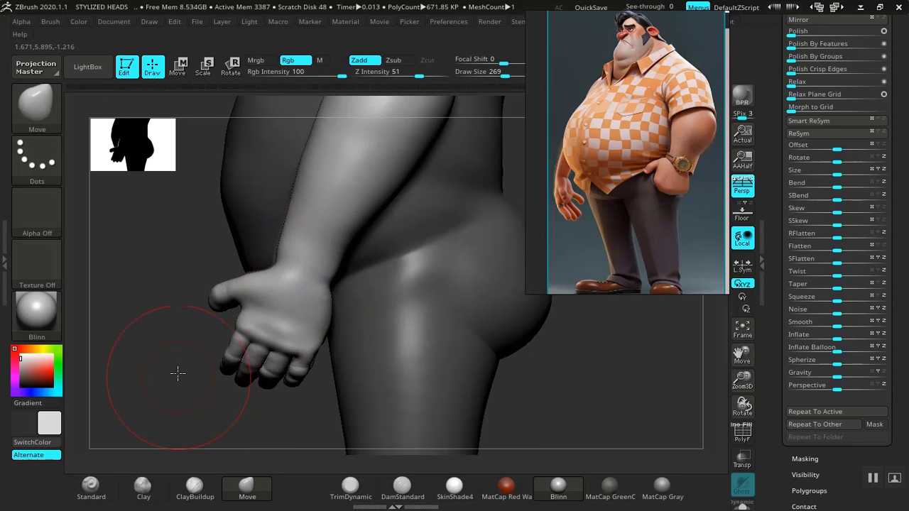
# Reduce the Move brush's draw size to 141 and refine both sides of the wrist and the thumb base.
pyautogui.keyDown('alt'); pyautogui.moveTo(207, 424); pyautogui.dragTo(312, 320); pyautogui.keyUp('alt')
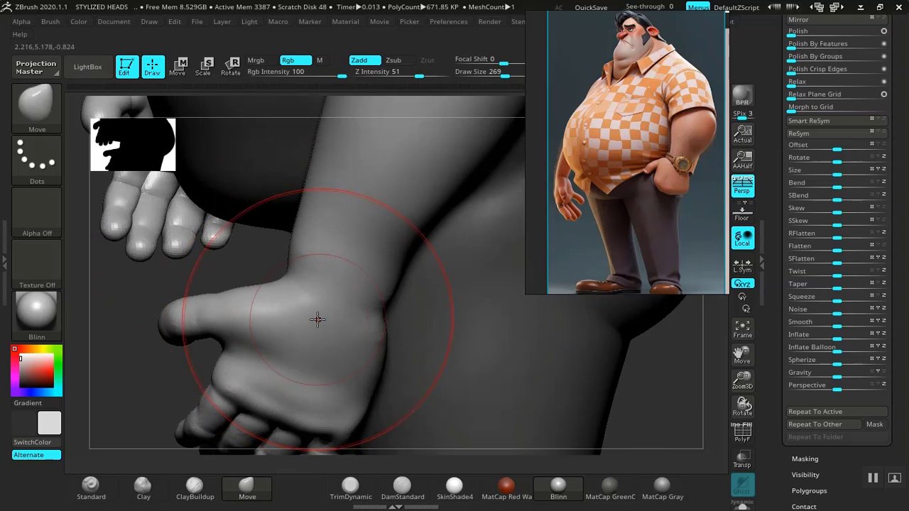
pyautogui.press('[')
pyautogui.press('[')
pyautogui.press('[')
pyautogui.press('[')
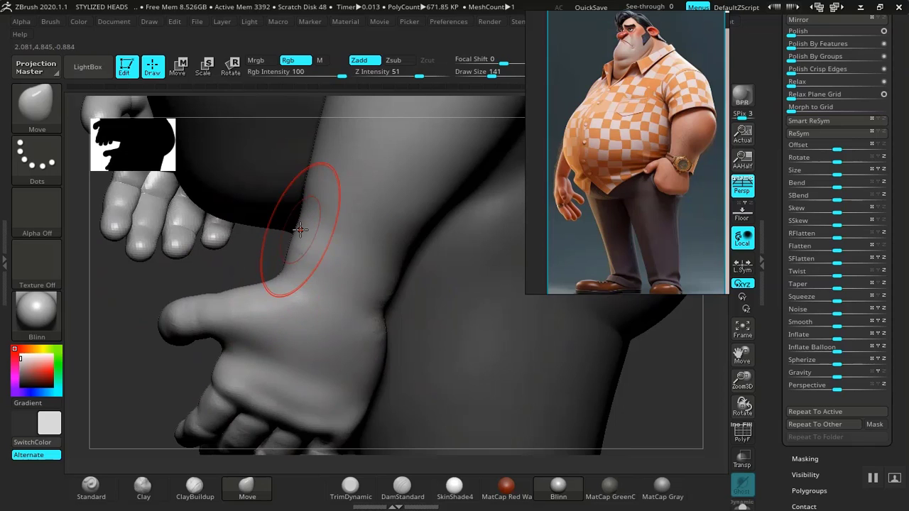
pyautogui.moveTo(307, 216)
pyautogui.keyDown('shift'); pyautogui.mouseDown()
pyautogui.moveTo(294, 241)
pyautogui.moveTo(297, 231)
pyautogui.mouseUp(); pyautogui.keyUp('shift')
pyautogui.moveTo(258, 253); pyautogui.dragTo(223, 235)
pyautogui.moveTo(393, 303); pyautogui.dragTo(398, 299)
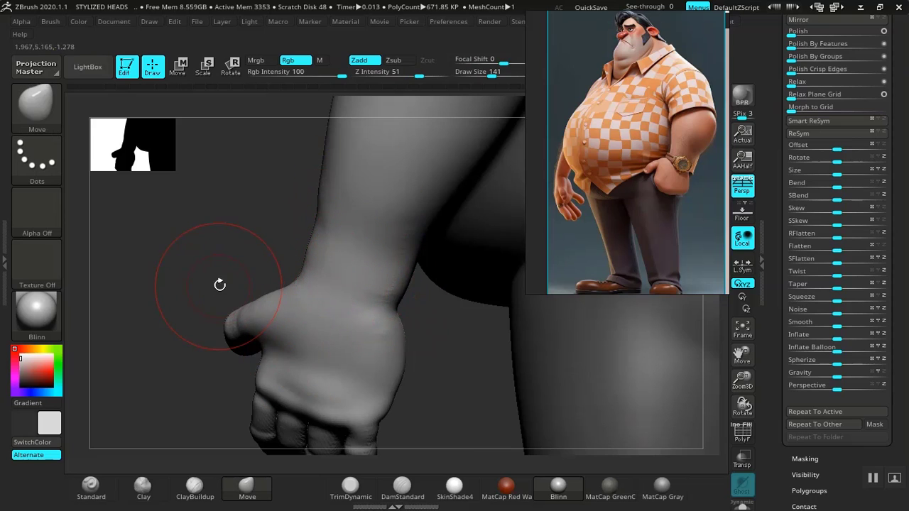
# Build up the back of the upper arm with ClayBuildup at draw size 345, and smooth the strokes.
pyautogui.moveTo(171, 146)
pyautogui.keyDown('alt'); pyautogui.mouseDown()
pyautogui.moveTo(196, 412)
pyautogui.moveTo(197, 355)
pyautogui.moveTo(215, 367)
pyautogui.moveTo(181, 344)
pyautogui.moveTo(244, 320)
pyautogui.moveTo(220, 419)
pyautogui.moveTo(203, 377)
pyautogui.moveTo(264, 382)
pyautogui.moveTo(240, 369)
pyautogui.moveTo(320, 335)
pyautogui.mouseUp(); pyautogui.keyUp('alt')
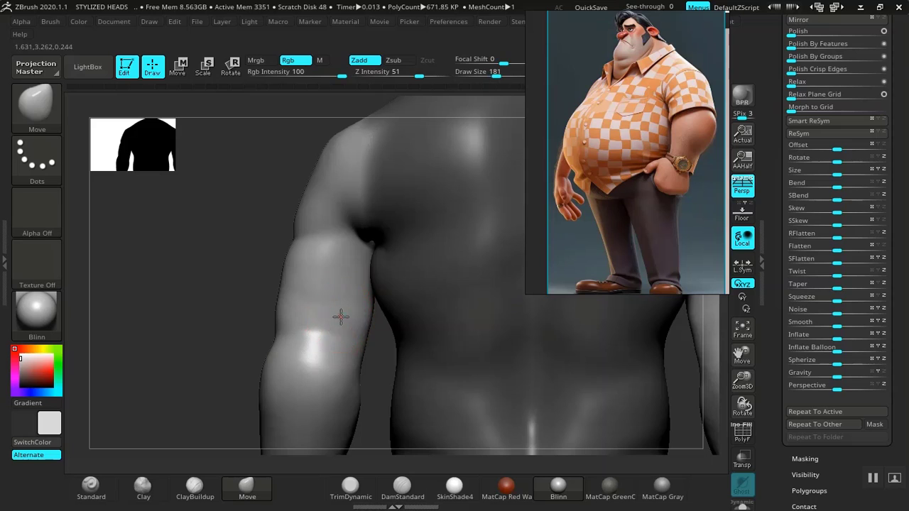
pyautogui.click(208, 486)
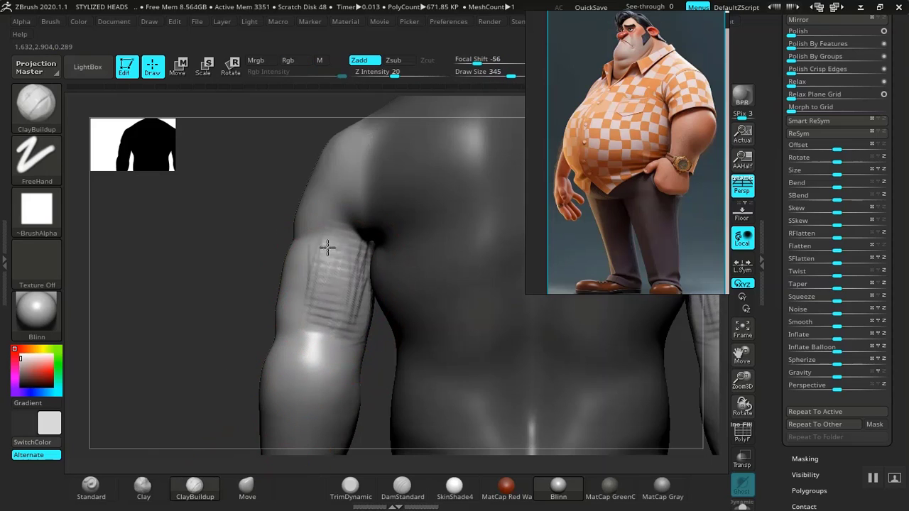
pyautogui.moveTo(287, 349)
pyautogui.mouseDown(button='right')
pyautogui.moveTo(300, 335)
pyautogui.moveTo(442, 305)
pyautogui.moveTo(408, 306)
pyautogui.mouseUp(button='right')
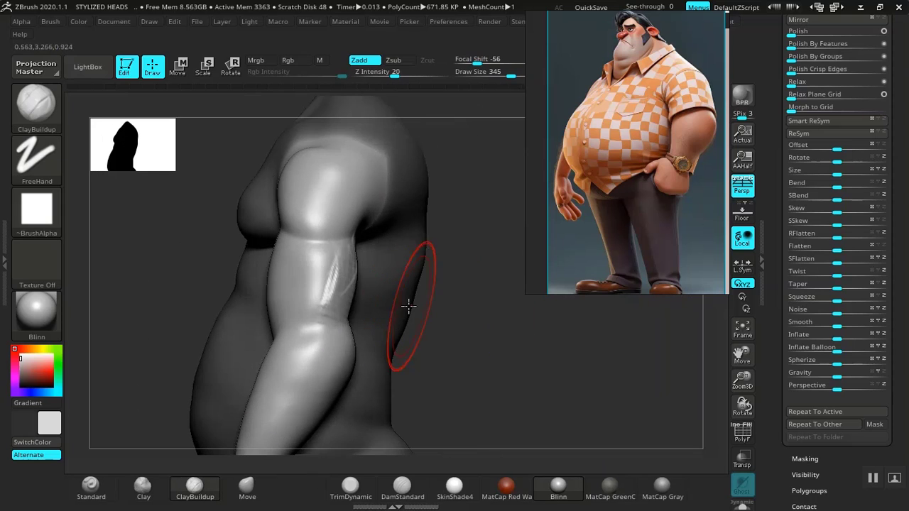
pyautogui.moveTo(334, 305); pyautogui.dragTo(302, 419)
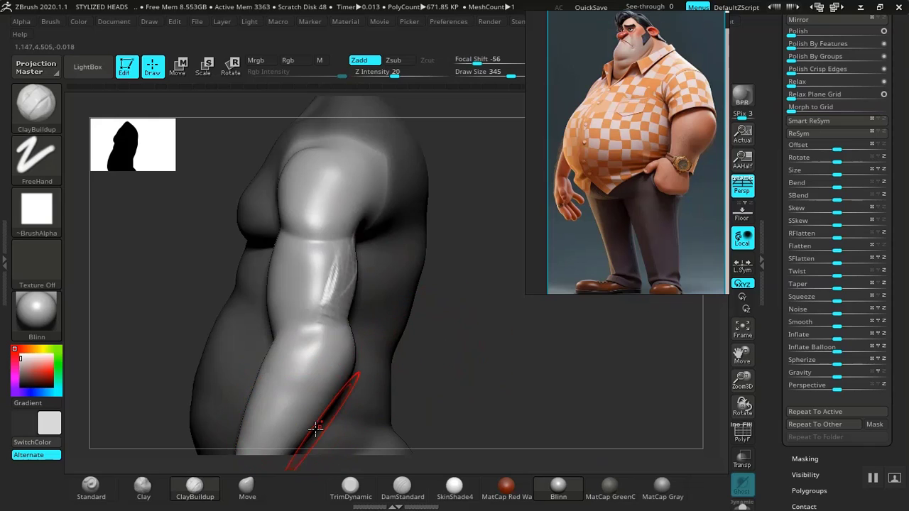
pyautogui.keyDown('shift'); pyautogui.moveTo(346, 305); pyautogui.dragTo(340, 288); pyautogui.keyUp('shift')
pyautogui.moveTo(536, 342); pyautogui.dragTo(389, 300, button='right')
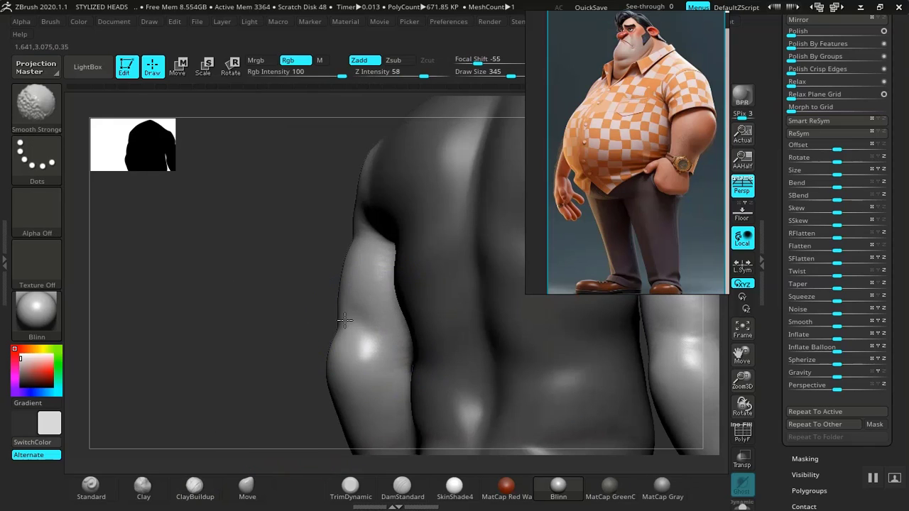
pyautogui.moveTo(344, 321)
pyautogui.mouseDown(button='right')
pyautogui.moveTo(305, 305)
pyautogui.moveTo(449, 336)
pyautogui.mouseUp(button='right')
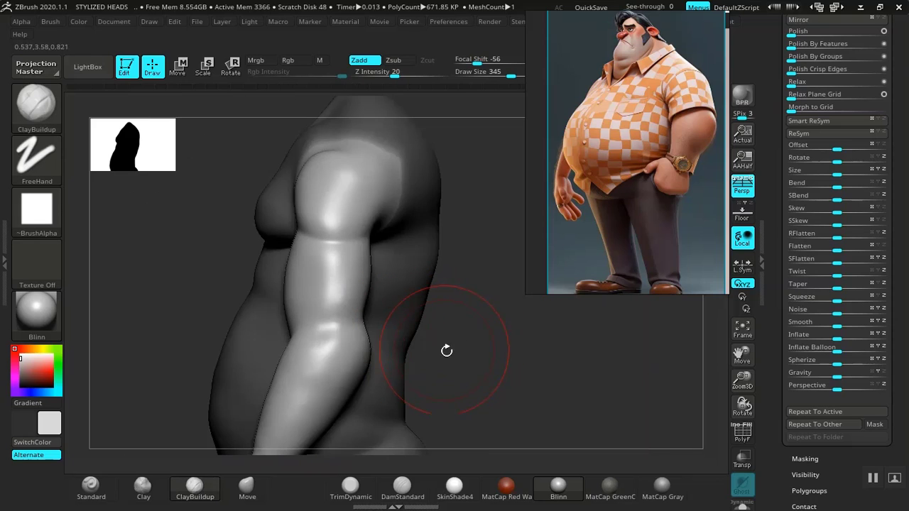
# Adjust the rear contour of the upper arm above the elbow with the Move brush.
pyautogui.click(248, 488)
pyautogui.moveTo(455, 381); pyautogui.dragTo(469, 369, button='right')
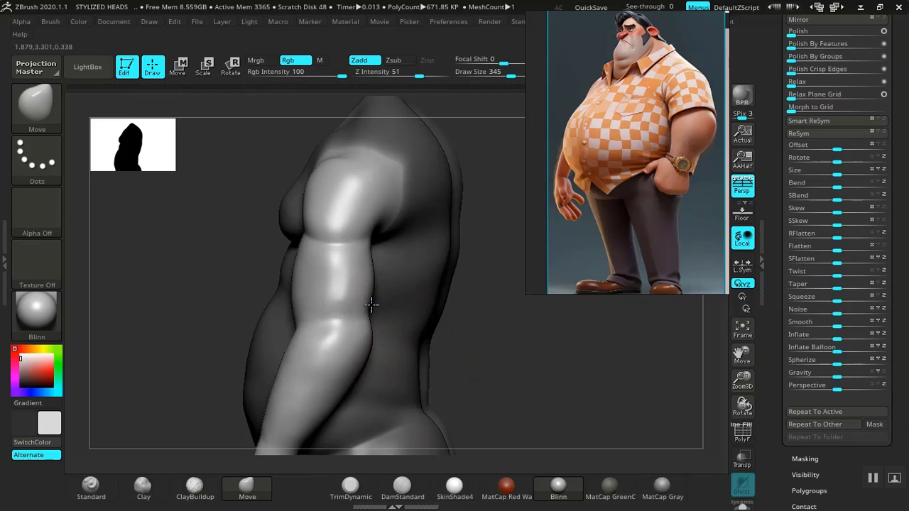
pyautogui.moveTo(497, 308); pyautogui.dragTo(429, 292, button='right')
pyautogui.moveTo(299, 243); pyautogui.dragTo(284, 238, button='right')
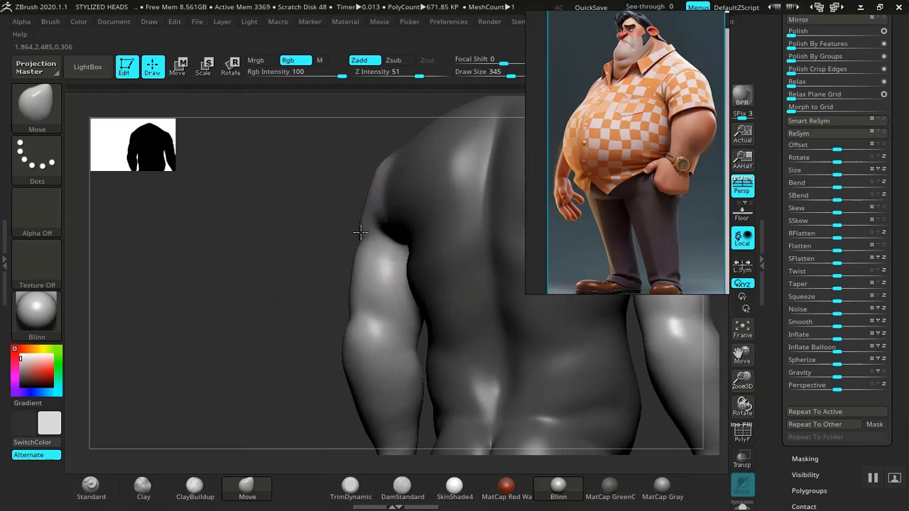
# Clear the mask and smooth the back of the shoulder above the armpit.
pyautogui.moveTo(376, 269); pyautogui.dragTo(328, 276, button='right')
pyautogui.keyDown('ctrl'); pyautogui.moveTo(268, 292); pyautogui.dragTo(288, 312); pyautogui.keyUp('ctrl')
pyautogui.moveTo(256, 321)
pyautogui.mouseDown(button='right')
pyautogui.moveTo(244, 305)
pyautogui.moveTo(263, 287)
pyautogui.mouseUp(button='right')
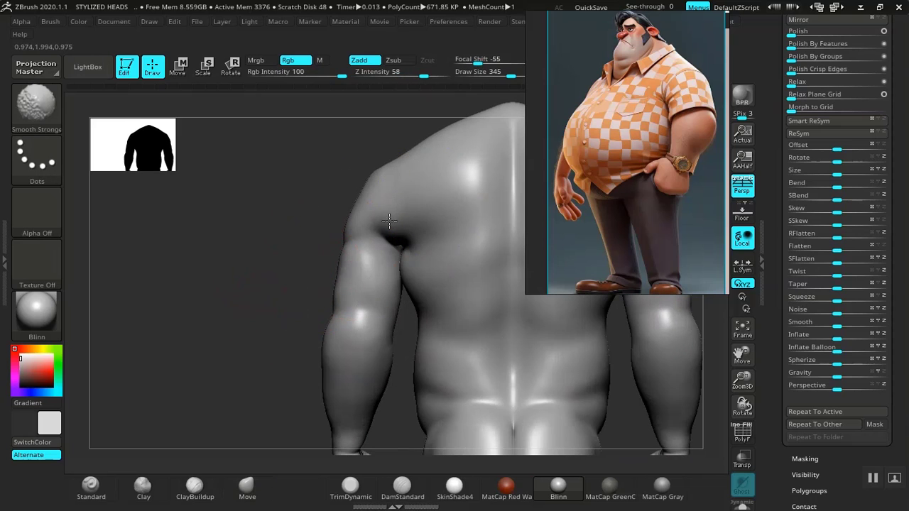
pyautogui.keyDown('shift'); pyautogui.moveTo(389, 221); pyautogui.dragTo(387, 229); pyautogui.keyUp('shift')
pyautogui.press('shift')
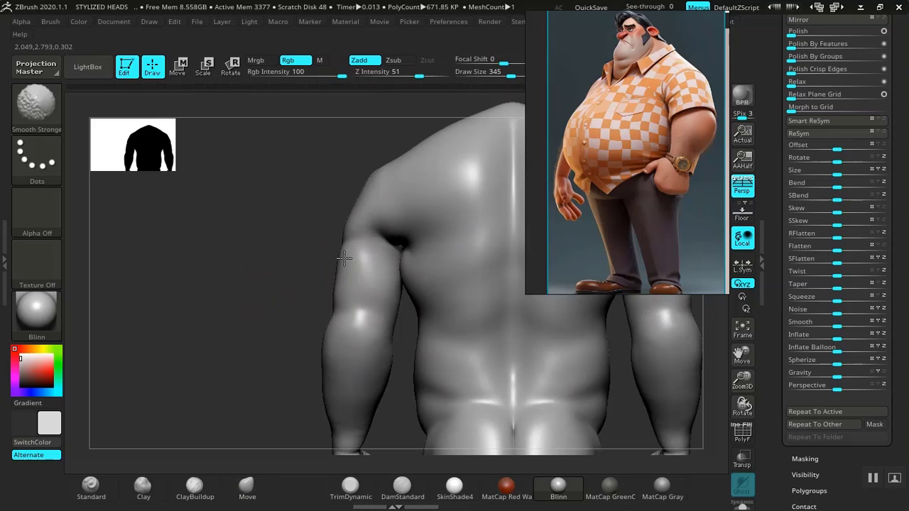
# Isolate and mask the arms, restore the full body, and invert the mask to leave only the arms editable.
pyautogui.moveTo(365, 255)
pyautogui.mouseDown(button='right')
pyautogui.moveTo(314, 267)
pyautogui.moveTo(392, 263)
pyautogui.mouseUp(button='right')
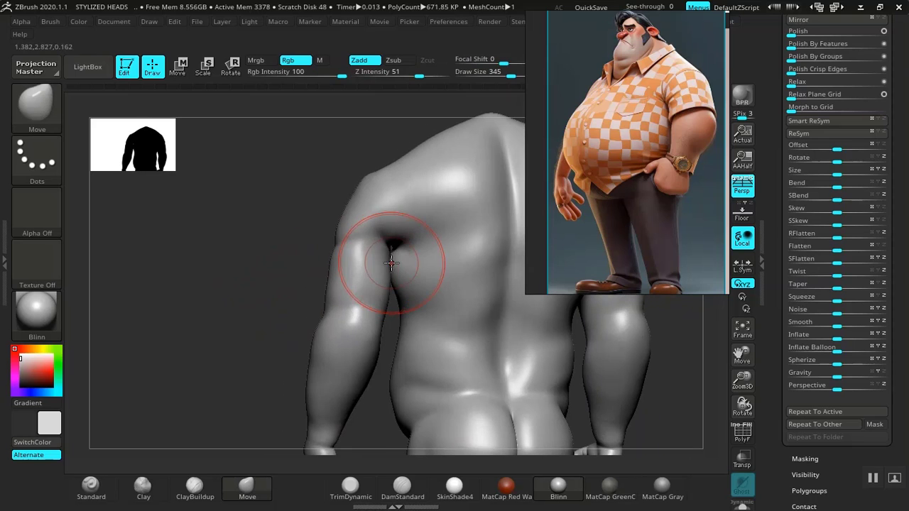
pyautogui.keyDown('ctrl'); pyautogui.keyDown('shift'); pyautogui.click(373, 297); pyautogui.keyUp('shift'); pyautogui.keyUp('ctrl')
pyautogui.keyDown('ctrl'); pyautogui.click(298, 274); pyautogui.keyUp('ctrl')
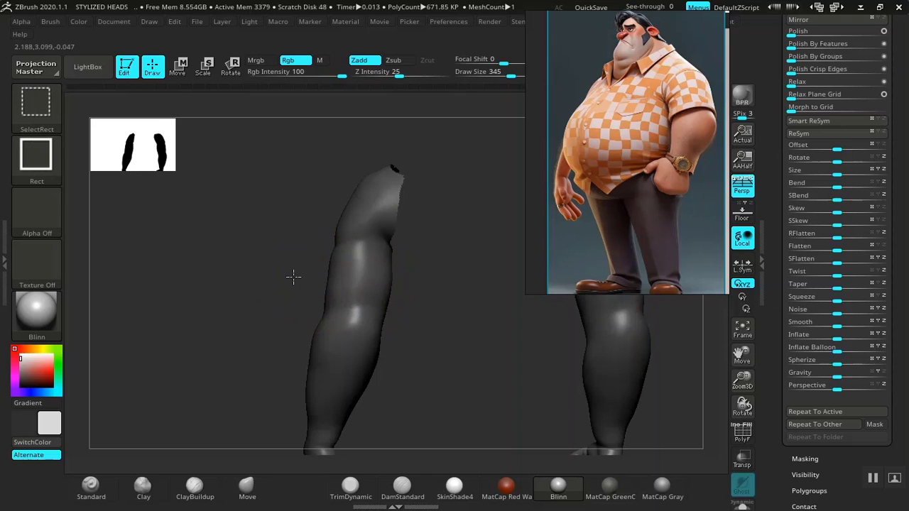
pyautogui.keyDown('ctrl'); pyautogui.keyDown('shift'); pyautogui.click(293, 276); pyautogui.keyUp('shift'); pyautogui.keyUp('ctrl')
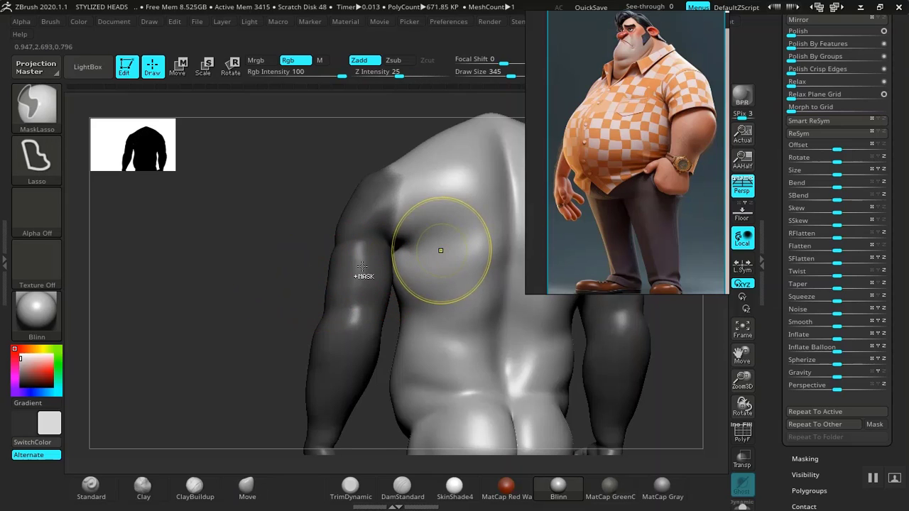
pyautogui.hotkey('ctrl', 'i')
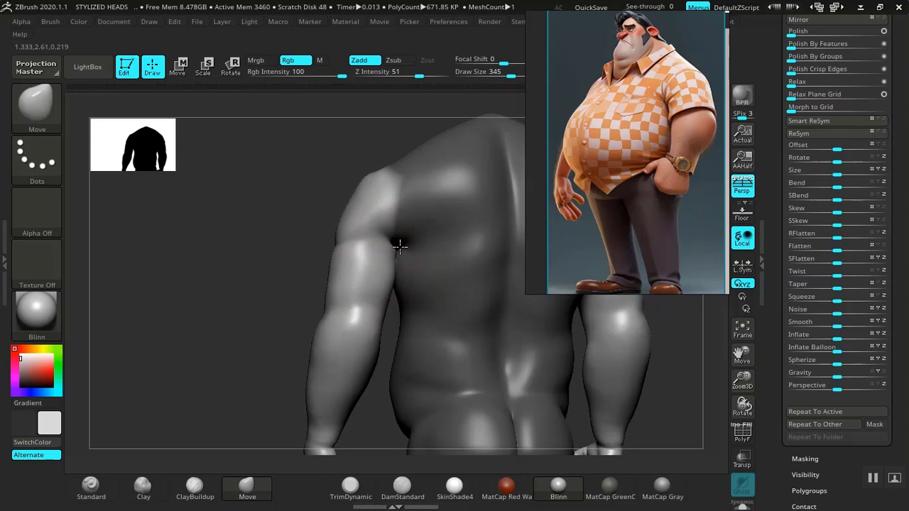
# Adjust the outer contour of the shoulder and upper arm with the Move brush at draw size 345.
pyautogui.moveTo(270, 304); pyautogui.dragTo(416, 296)
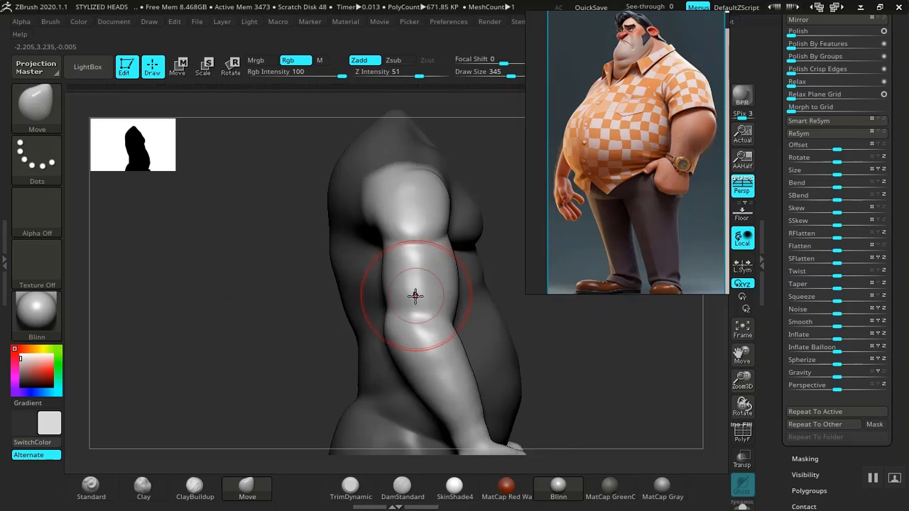
pyautogui.keyDown('alt'); pyautogui.moveTo(548, 343); pyautogui.dragTo(522, 306); pyautogui.keyUp('alt')
pyautogui.moveTo(533, 341)
pyautogui.mouseDown()
pyautogui.moveTo(476, 347)
pyautogui.moveTo(475, 333)
pyautogui.moveTo(528, 393)
pyautogui.moveTo(551, 370)
pyautogui.moveTo(462, 307)
pyautogui.mouseUp()
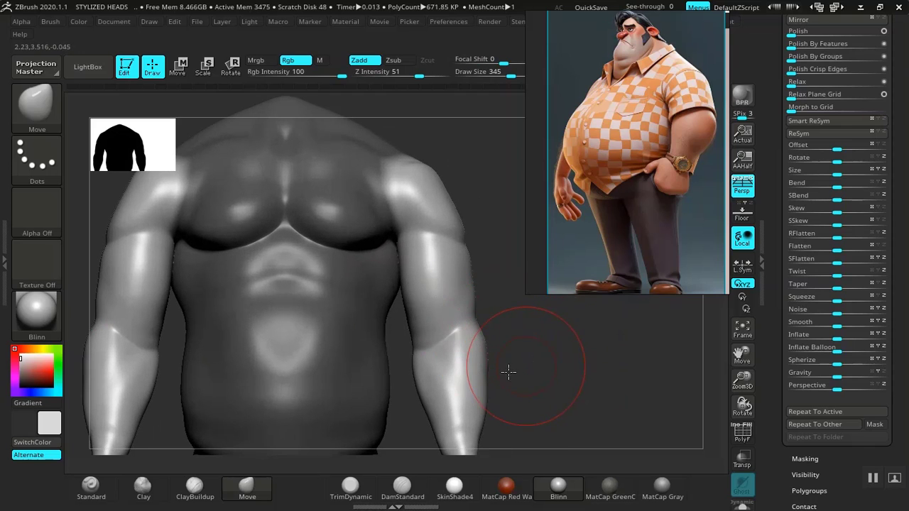
pyautogui.moveTo(507, 371); pyautogui.dragTo(403, 225)
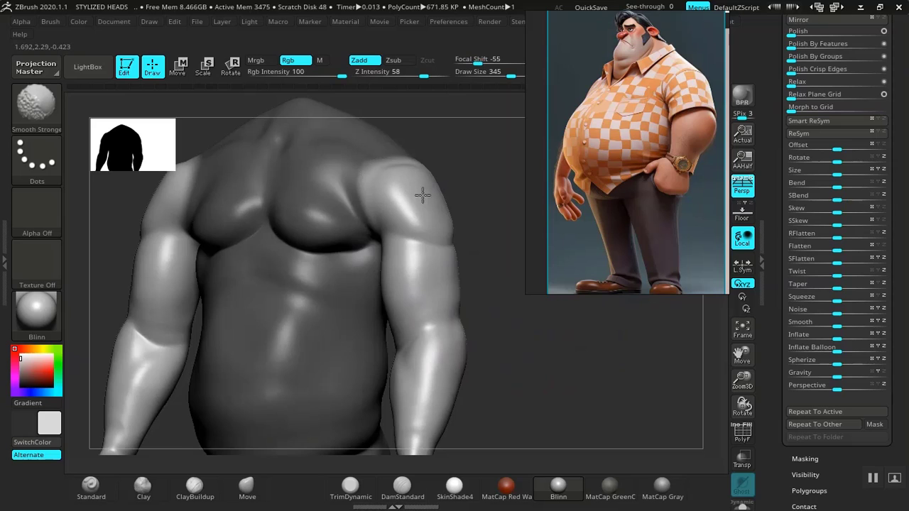
pyautogui.moveTo(496, 327)
pyautogui.mouseDown()
pyautogui.moveTo(436, 331)
pyautogui.moveTo(325, 297)
pyautogui.mouseUp()
pyautogui.keyDown('alt'); pyautogui.moveTo(334, 332); pyautogui.dragTo(293, 312); pyautogui.keyUp('alt')
pyautogui.moveTo(416, 246); pyautogui.dragTo(414, 233)
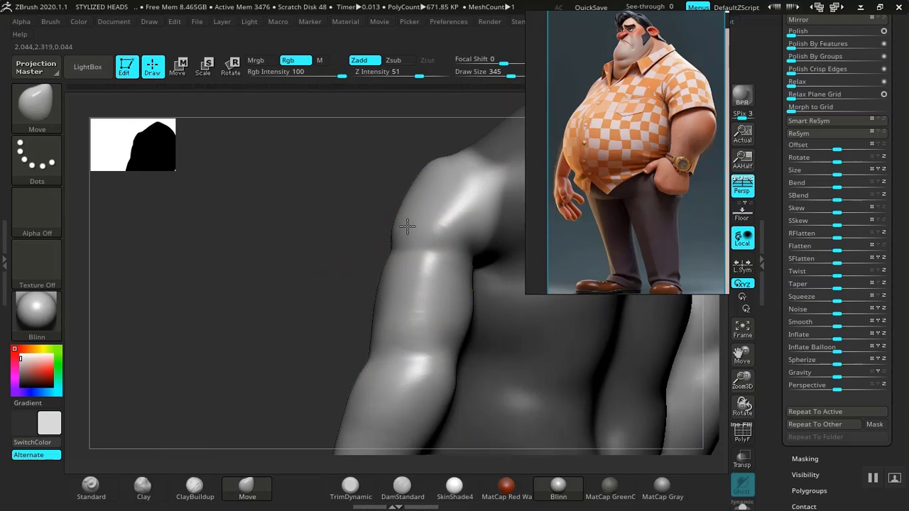
# Smooth the crease between the shoulder and the upper arm on its outer side.
pyautogui.moveTo(353, 262); pyautogui.dragTo(391, 267)
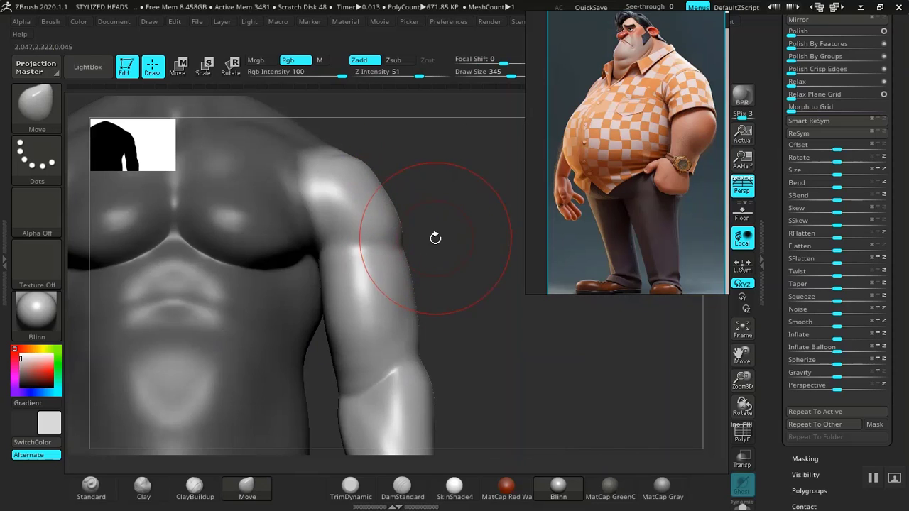
pyautogui.moveTo(436, 238)
pyautogui.mouseDown()
pyautogui.moveTo(335, 239)
pyautogui.moveTo(348, 237)
pyautogui.mouseUp()
pyautogui.press('shift')
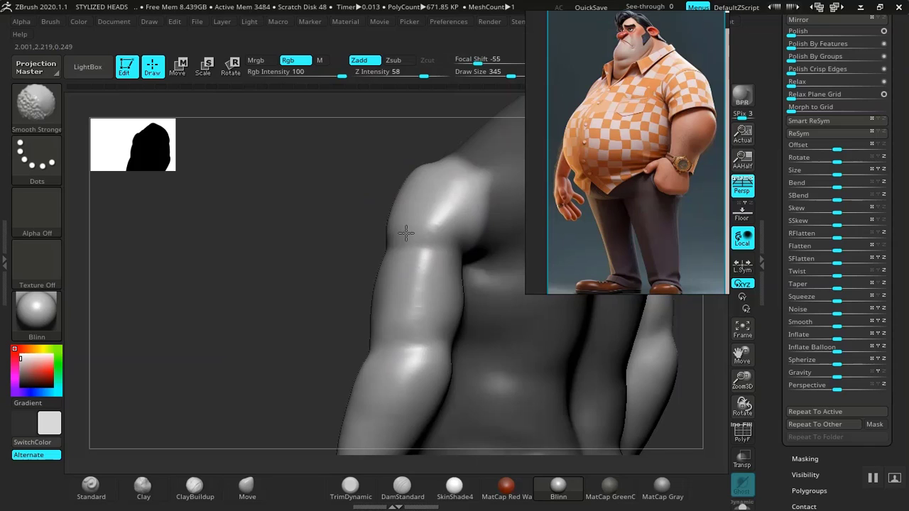
pyautogui.moveTo(282, 317); pyautogui.dragTo(351, 299)
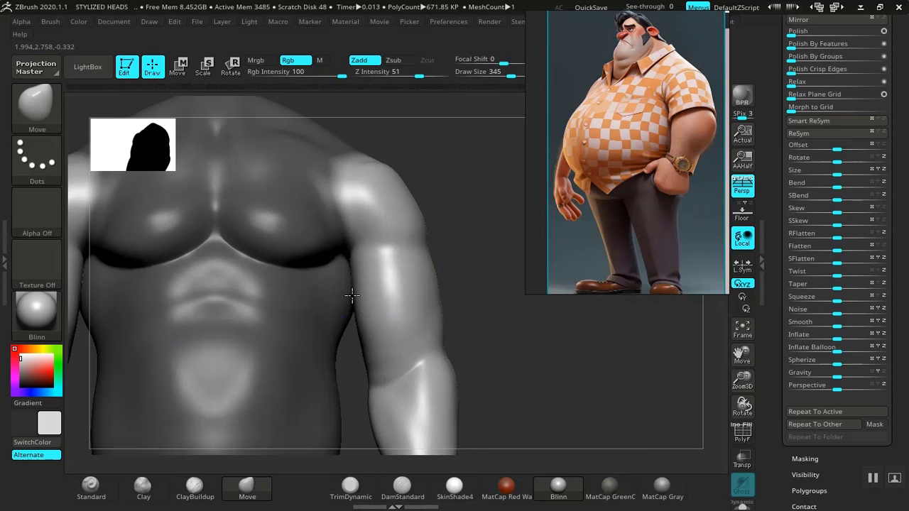
pyautogui.moveTo(419, 221)
pyautogui.keyDown('shift'); pyautogui.mouseDown()
pyautogui.moveTo(381, 257)
pyautogui.moveTo(446, 232)
pyautogui.mouseUp(); pyautogui.keyUp('shift')
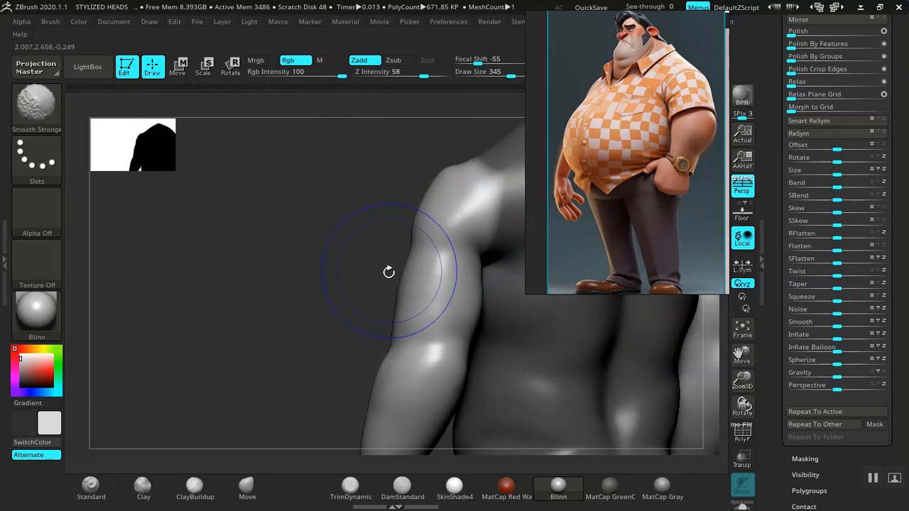
pyautogui.moveTo(432, 283)
pyautogui.keyDown('shift'); pyautogui.mouseDown()
pyautogui.moveTo(459, 224)
pyautogui.moveTo(425, 243)
pyautogui.mouseUp(); pyautogui.keyUp('shift')
pyautogui.moveTo(322, 304)
pyautogui.mouseDown()
pyautogui.moveTo(357, 319)
pyautogui.moveTo(395, 315)
pyautogui.mouseUp()
# Place the transform pivot near the shoulder and rotate both unmasked arms outward from the torso.
pyautogui.moveTo(579, 357)
pyautogui.keyDown('alt'); pyautogui.mouseDown()
pyautogui.moveTo(454, 297)
pyautogui.moveTo(426, 267)
pyautogui.mouseUp(); pyautogui.keyUp('alt')
pyautogui.keyDown('alt'); pyautogui.moveTo(505, 319); pyautogui.dragTo(546, 441); pyautogui.keyUp('alt')
pyautogui.moveTo(537, 339)
pyautogui.keyDown('alt'); pyautogui.mouseDown()
pyautogui.moveTo(554, 384)
pyautogui.moveTo(519, 312)
pyautogui.moveTo(537, 314)
pyautogui.moveTo(548, 377)
pyautogui.moveTo(544, 318)
pyautogui.moveTo(532, 343)
pyautogui.mouseUp(); pyautogui.keyUp('alt')
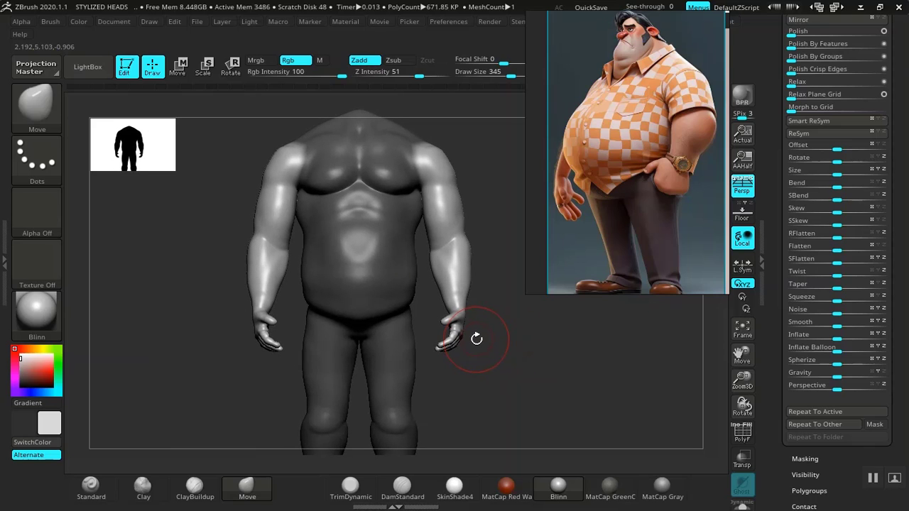
pyautogui.press('w')
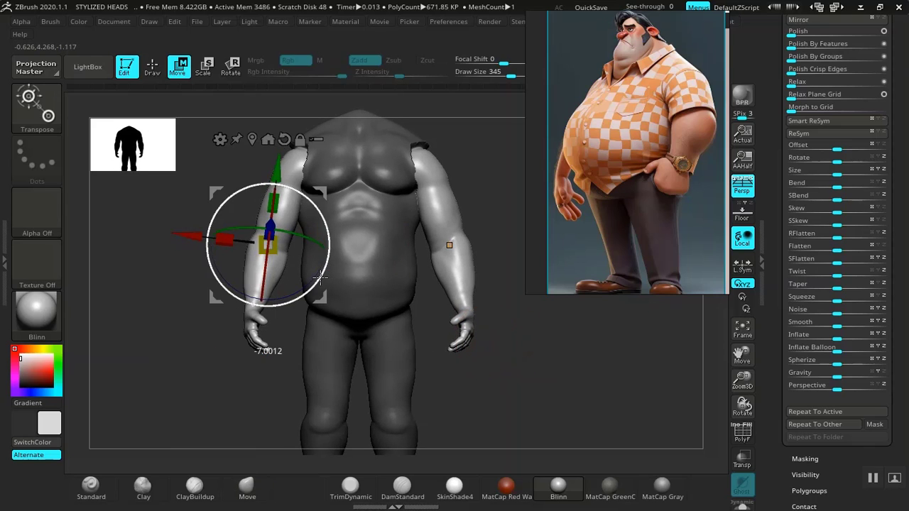
pyautogui.keyDown('alt'); pyautogui.moveTo(322, 193); pyautogui.dragTo(341, 134); pyautogui.keyUp('alt')
pyautogui.moveTo(344, 210); pyautogui.dragTo(339, 215)
pyautogui.moveTo(329, 145); pyautogui.dragTo(327, 142)
pyautogui.moveTo(236, 133); pyautogui.dragTo(234, 135)
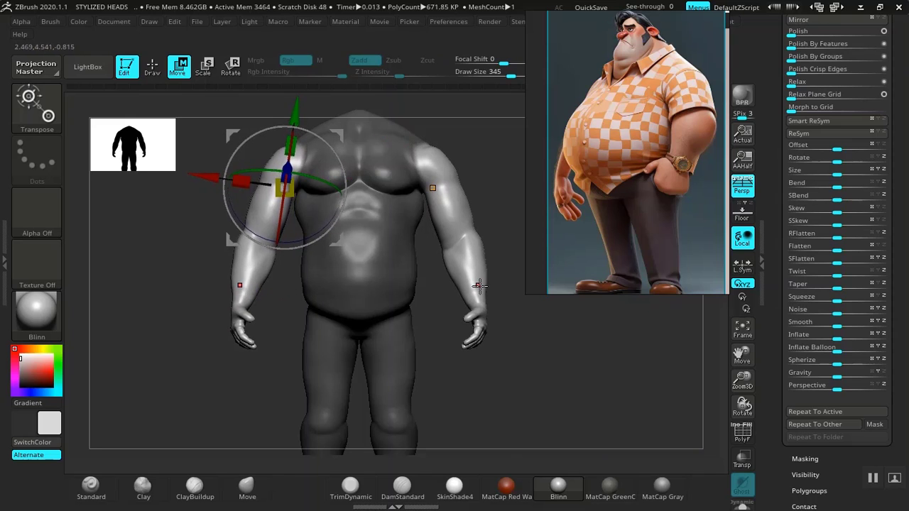
# Clear the mask and smooth the seam where the rotated arm joins the front of the shoulder.
pyautogui.moveTo(564, 325); pyautogui.dragTo(580, 365)
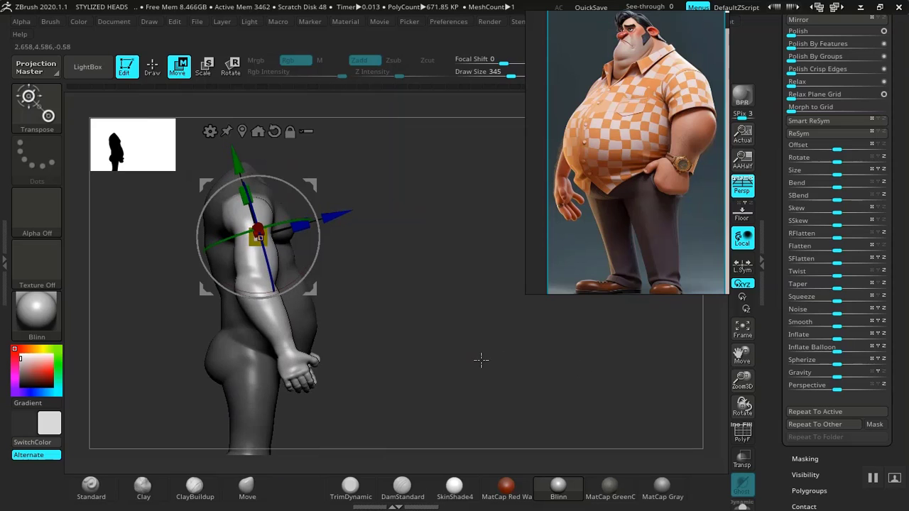
pyautogui.moveTo(424, 343)
pyautogui.mouseDown()
pyautogui.moveTo(442, 335)
pyautogui.moveTo(485, 341)
pyautogui.moveTo(438, 361)
pyautogui.moveTo(402, 419)
pyautogui.moveTo(428, 313)
pyautogui.moveTo(479, 315)
pyautogui.mouseUp()
pyautogui.press('q')
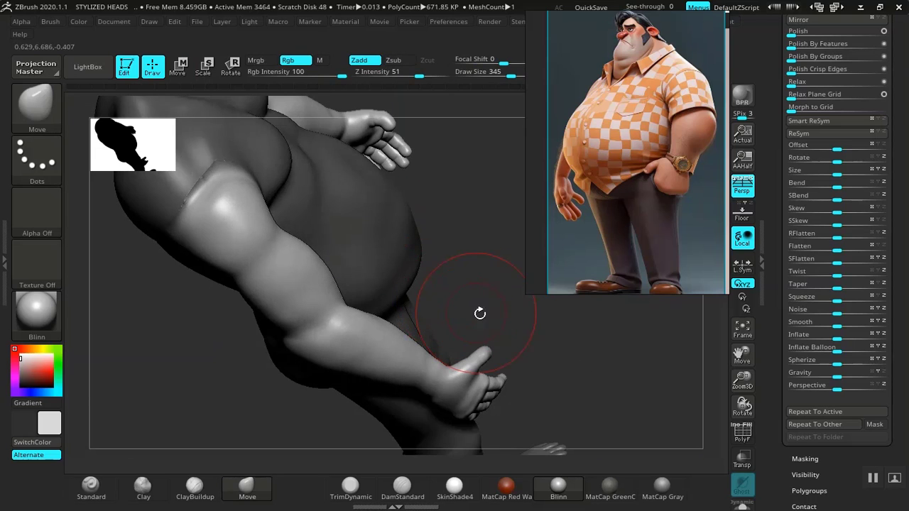
pyautogui.press('shift')
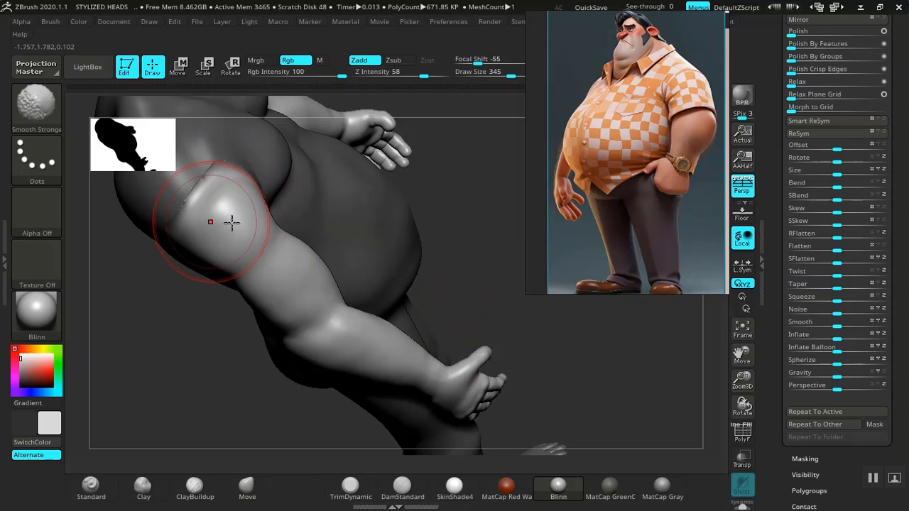
pyautogui.keyDown('ctrl'); pyautogui.moveTo(454, 193); pyautogui.dragTo(470, 206); pyautogui.keyUp('ctrl')
pyautogui.keyDown('shift'); pyautogui.moveTo(226, 197); pyautogui.dragTo(175, 196); pyautogui.keyUp('shift')
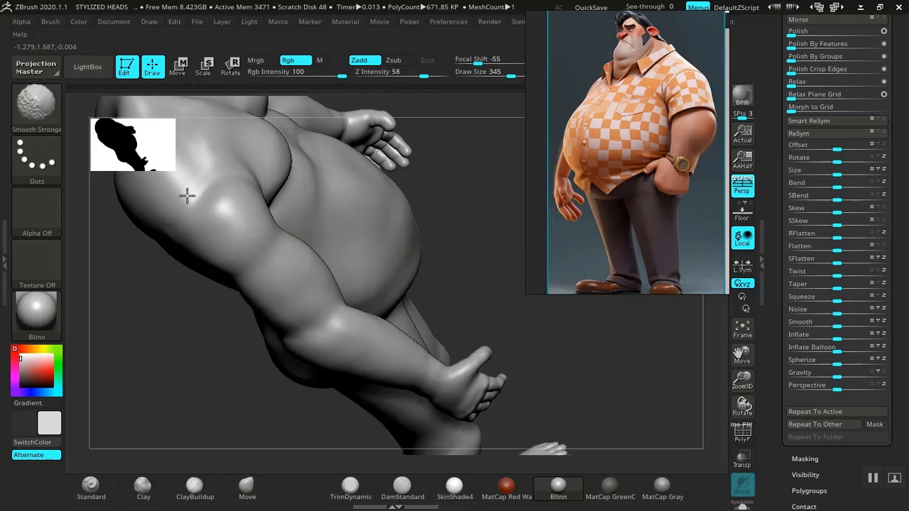
# Smooth the remaining transitions between the rotated arms and the torso from other angles.
pyautogui.moveTo(488, 274); pyautogui.dragTo(258, 225)
pyautogui.moveTo(352, 327); pyautogui.dragTo(319, 107)
pyautogui.keyDown('shift'); pyautogui.moveTo(290, 256); pyautogui.dragTo(265, 271); pyautogui.keyUp('shift')
pyautogui.keyDown('alt'); pyautogui.moveTo(391, 334); pyautogui.dragTo(436, 300); pyautogui.keyUp('alt')
pyautogui.moveTo(449, 359)
pyautogui.keyDown('shift'); pyautogui.mouseDown()
pyautogui.moveTo(458, 357)
pyautogui.moveTo(469, 390)
pyautogui.mouseUp(); pyautogui.keyUp('shift')
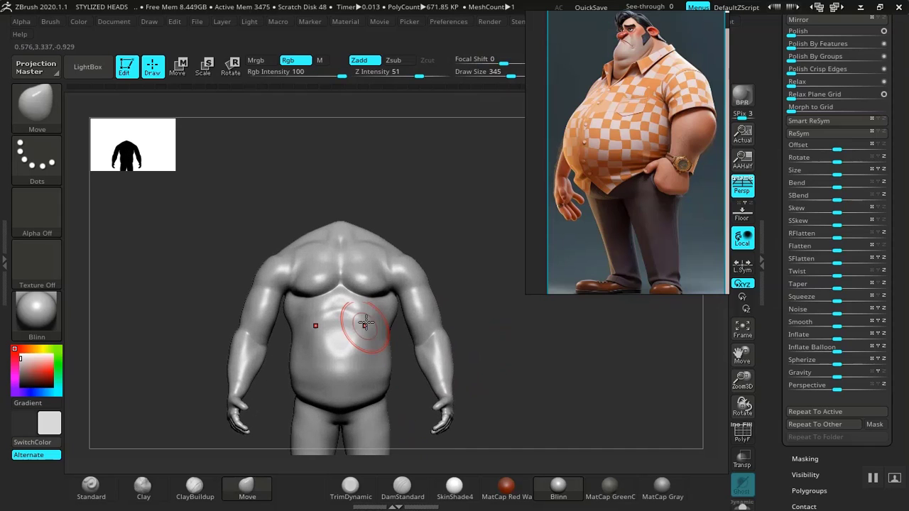
# Fill the hollow between the front deltoid and the chest with ClayBuildup at draw size 345, and smooth it.
pyautogui.keyDown('alt'); pyautogui.moveTo(500, 325); pyautogui.dragTo(509, 384); pyautogui.keyUp('alt')
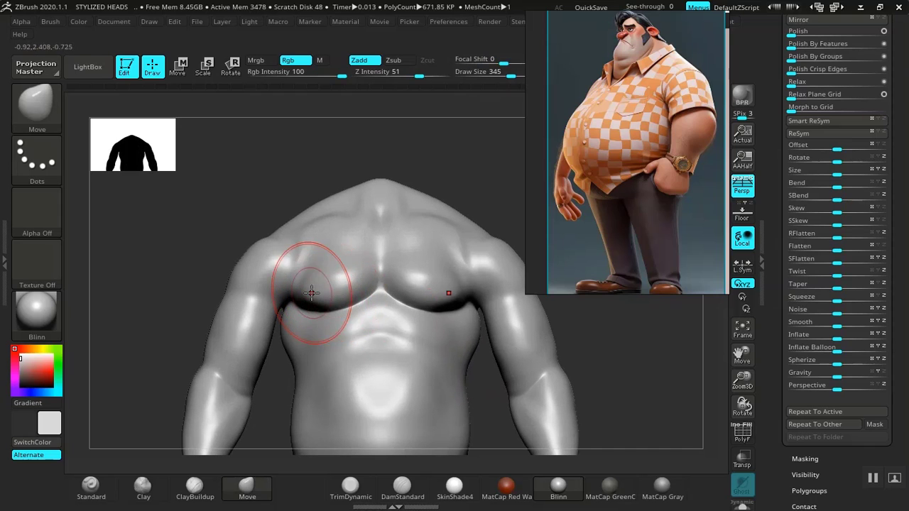
pyautogui.moveTo(217, 233)
pyautogui.mouseDown()
pyautogui.moveTo(205, 304)
pyautogui.moveTo(216, 335)
pyautogui.moveTo(199, 345)
pyautogui.mouseUp()
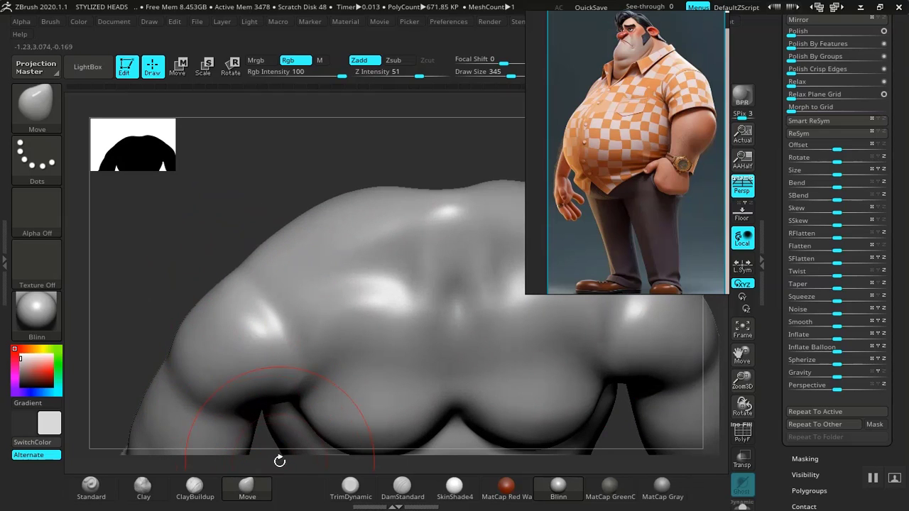
pyautogui.click(194, 486)
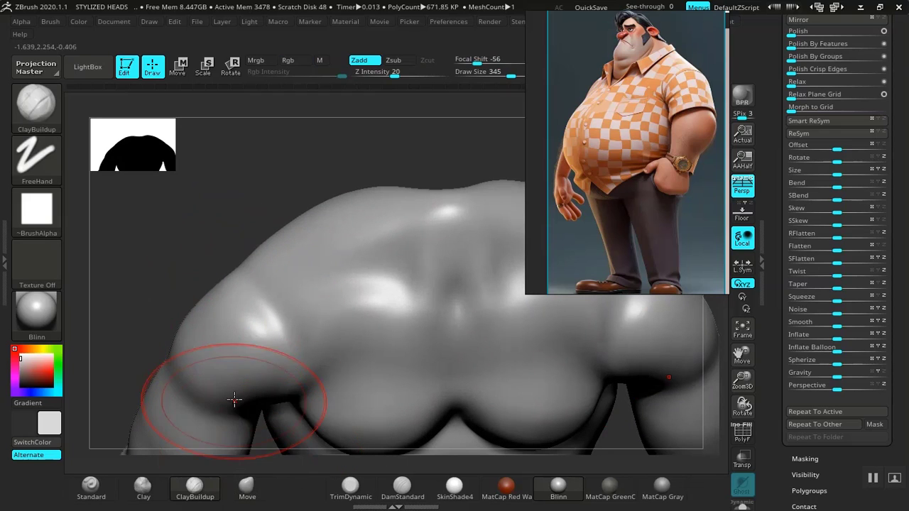
pyautogui.moveTo(260, 300)
pyautogui.mouseDown()
pyautogui.moveTo(283, 336)
pyautogui.moveTo(242, 334)
pyautogui.moveTo(294, 341)
pyautogui.moveTo(237, 315)
pyautogui.moveTo(232, 271)
pyautogui.moveTo(282, 312)
pyautogui.moveTo(279, 278)
pyautogui.moveTo(291, 320)
pyautogui.moveTo(248, 361)
pyautogui.mouseUp()
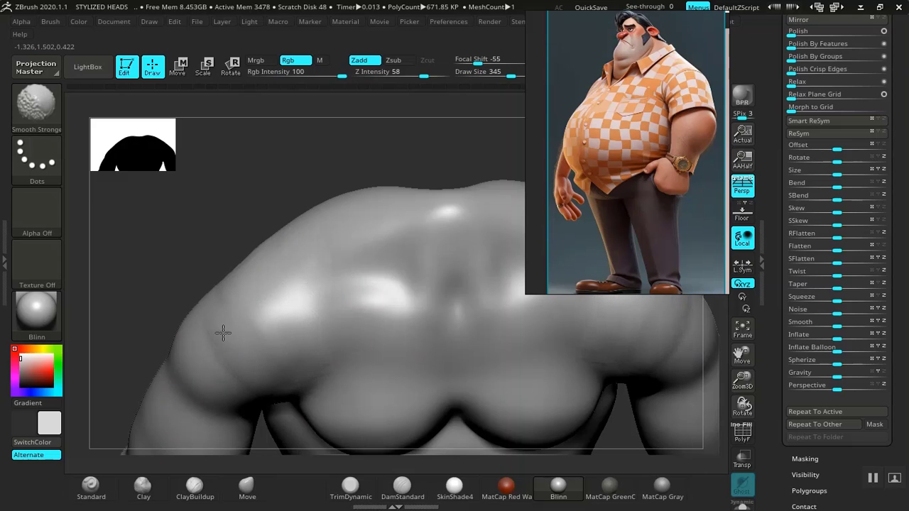
pyautogui.keyDown('shift'); pyautogui.moveTo(223, 333); pyautogui.dragTo(253, 345); pyautogui.keyUp('shift')
# Add ClayBuildup strokes across the front of the shoulders toward the outer chest, and smooth them into the pectorals.
pyautogui.press('f')
pyautogui.moveTo(526, 325)
pyautogui.mouseDown()
pyautogui.moveTo(487, 446)
pyautogui.moveTo(437, 447)
pyautogui.mouseUp()
pyautogui.keyDown('alt'); pyautogui.moveTo(529, 365); pyautogui.dragTo(487, 391); pyautogui.keyUp('alt')
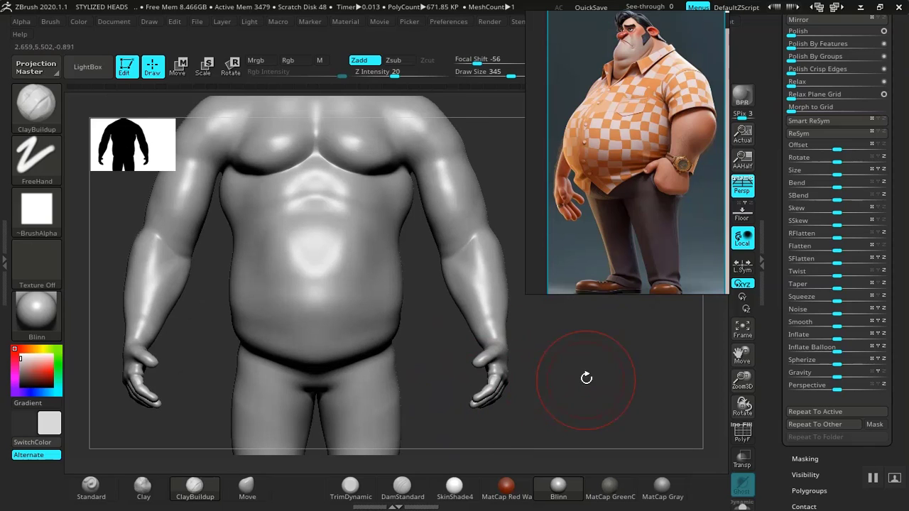
pyautogui.keyDown('alt'); pyautogui.moveTo(404, 266); pyautogui.dragTo(391, 325); pyautogui.keyUp('alt')
pyautogui.moveTo(519, 176)
pyautogui.mouseDown()
pyautogui.moveTo(463, 245)
pyautogui.moveTo(470, 352)
pyautogui.mouseUp()
pyautogui.moveTo(267, 279); pyautogui.dragTo(218, 298)
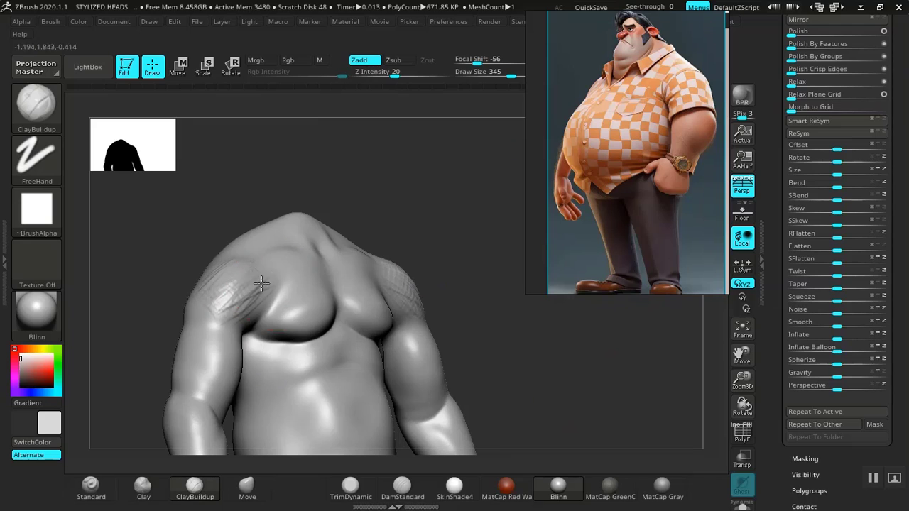
pyautogui.moveTo(277, 274)
pyautogui.mouseDown()
pyautogui.moveTo(287, 279)
pyautogui.moveTo(282, 298)
pyautogui.moveTo(316, 287)
pyautogui.moveTo(265, 289)
pyautogui.mouseUp()
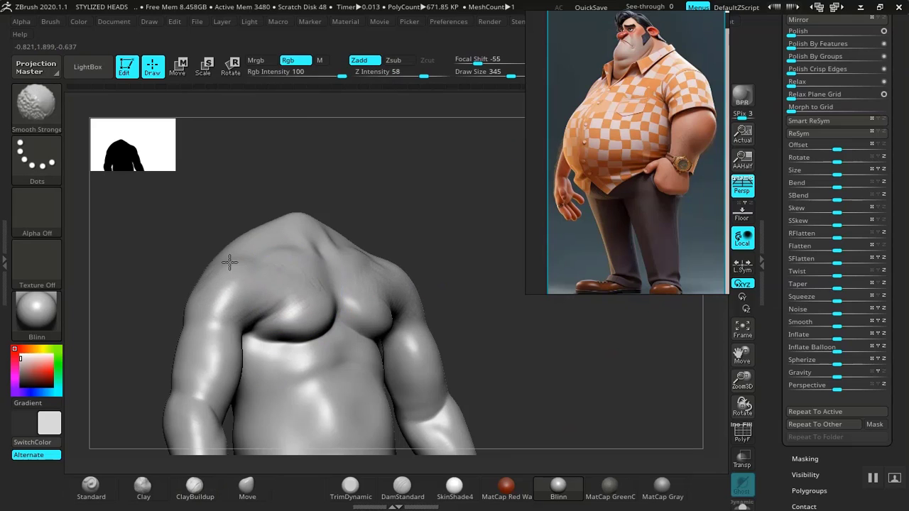
pyautogui.moveTo(502, 293); pyautogui.dragTo(471, 309)
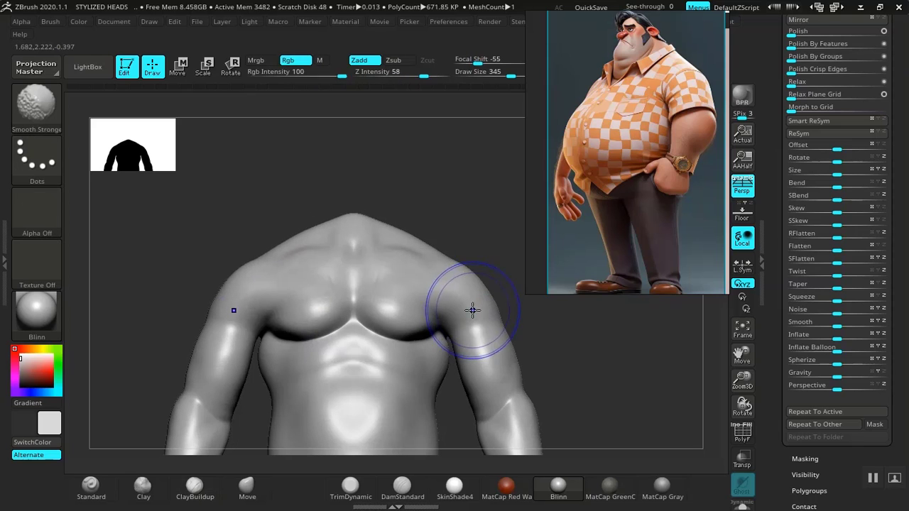
pyautogui.moveTo(589, 360)
pyautogui.keyDown('alt'); pyautogui.mouseDown()
pyautogui.moveTo(554, 308)
pyautogui.moveTo(605, 350)
pyautogui.moveTo(583, 381)
pyautogui.moveTo(584, 424)
pyautogui.mouseUp(); pyautogui.keyUp('alt')
pyautogui.press('shift')
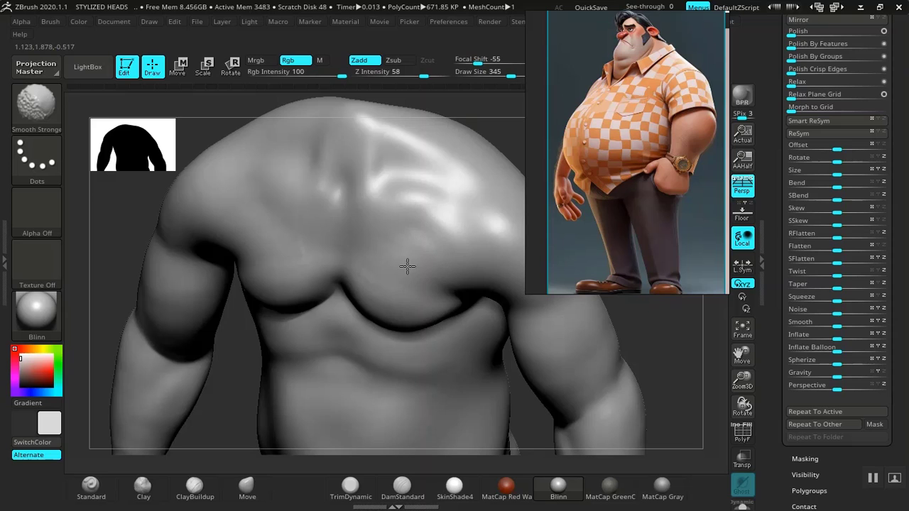
pyautogui.keyDown('shift'); pyautogui.moveTo(430, 261); pyautogui.dragTo(399, 264); pyautogui.keyUp('shift')
# Carve the crease between the outer pectoral and the front deltoid with DamStandard at Z Intensity 15.
pyautogui.keyDown('alt'); pyautogui.moveTo(559, 364); pyautogui.dragTo(456, 394); pyautogui.keyUp('alt')
pyautogui.click(403, 487)
pyautogui.moveTo(588, 387); pyautogui.dragTo(404, 319)
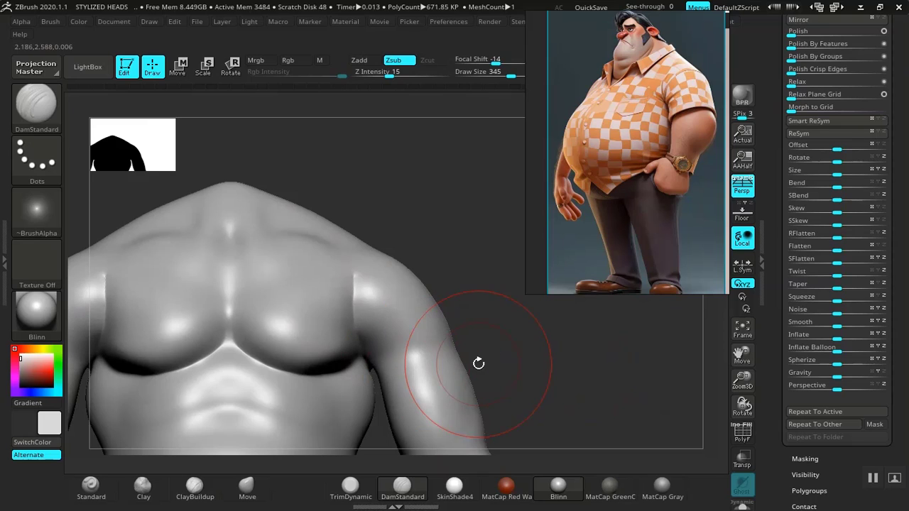
pyautogui.moveTo(544, 345); pyautogui.dragTo(382, 287)
pyautogui.moveTo(323, 252)
pyautogui.mouseDown()
pyautogui.moveTo(336, 260)
pyautogui.moveTo(356, 334)
pyautogui.mouseUp()
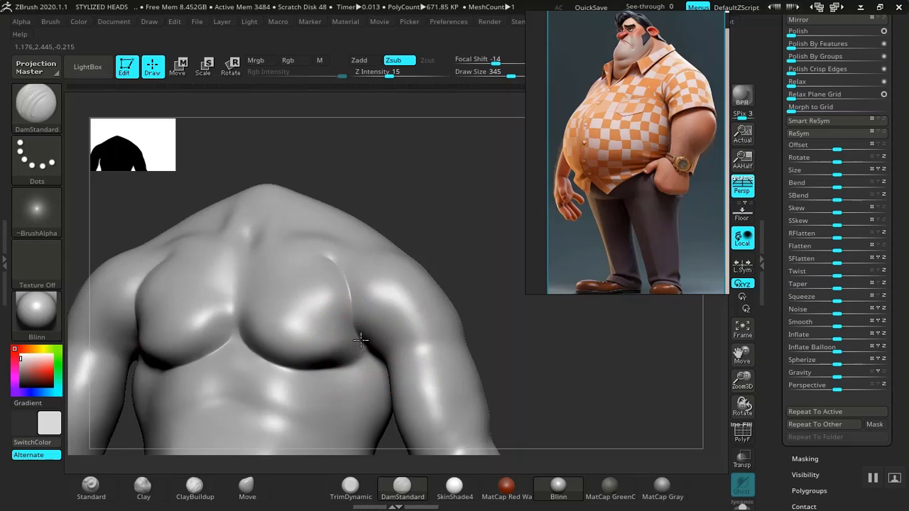
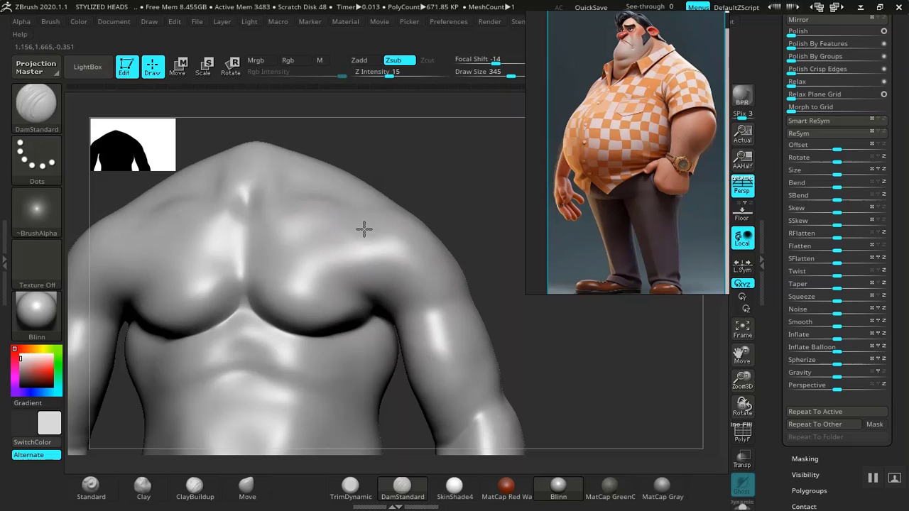
pyautogui.moveTo(364, 229); pyautogui.dragTo(386, 313)
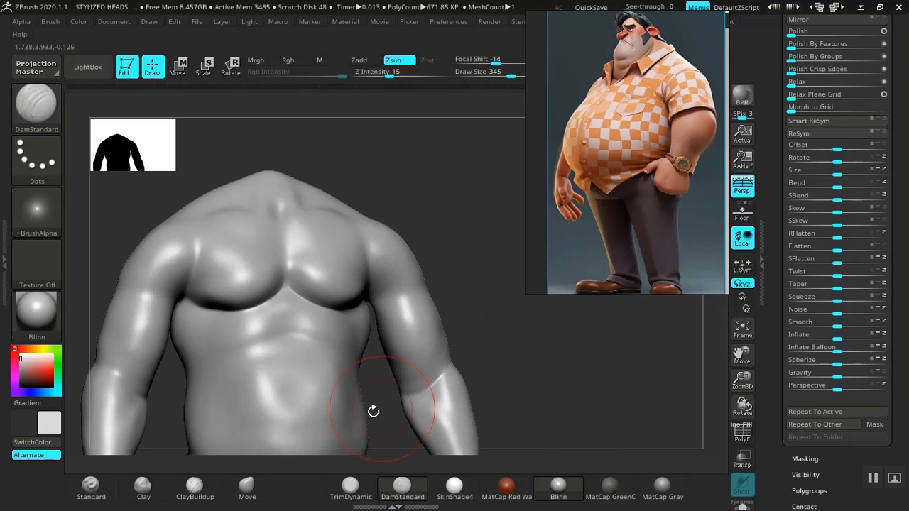
# Smooth the armpit transition between the front deltoid and the outer chest, and make Move the base brush.
pyautogui.click(247, 490)
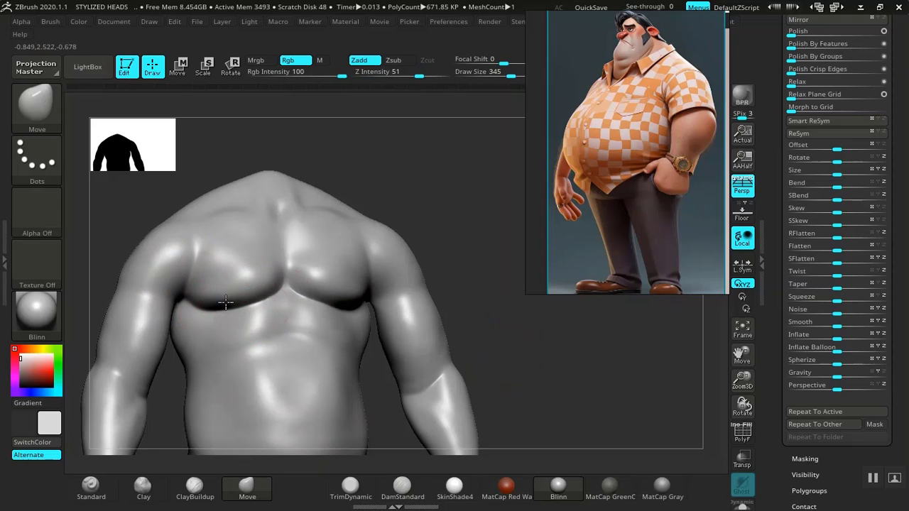
pyautogui.moveTo(522, 325); pyautogui.dragTo(463, 326)
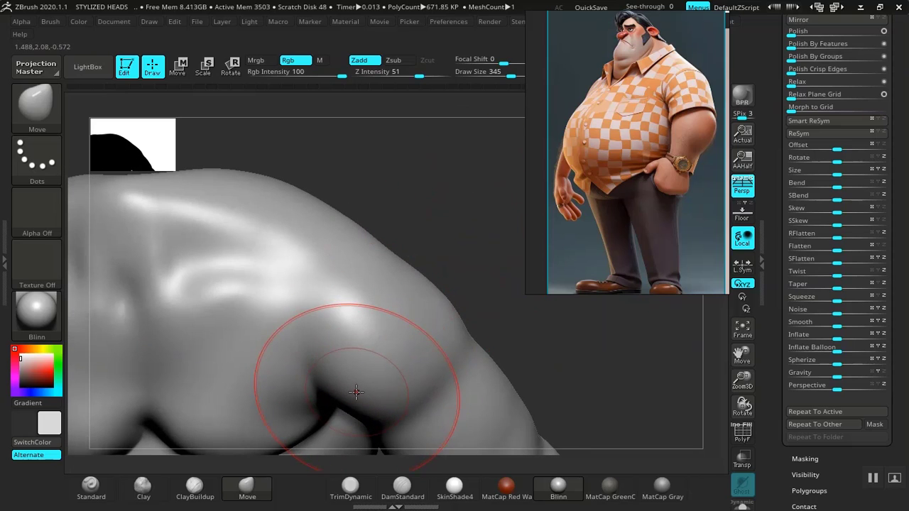
pyautogui.keyDown('shift'); pyautogui.moveTo(356, 392); pyautogui.dragTo(402, 381); pyautogui.keyUp('shift')
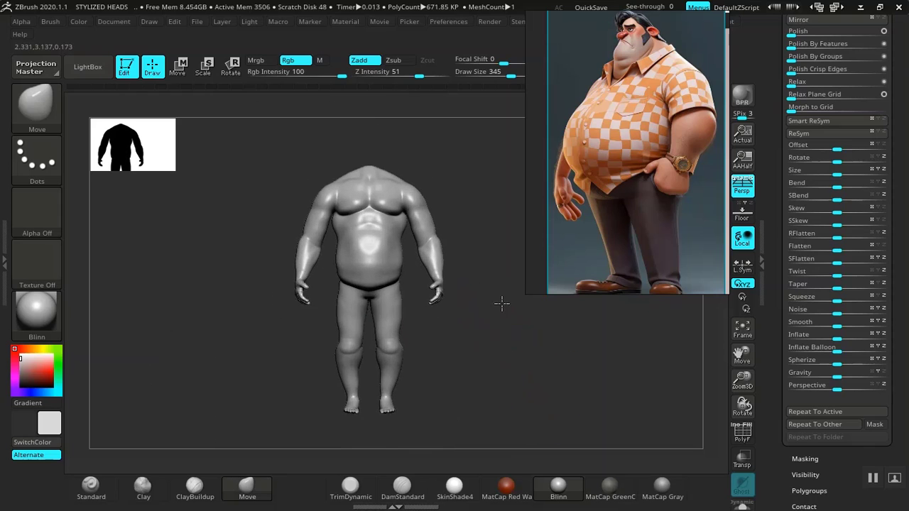
# Set up ClayBuildup at draw size 573 and hide the arms so that only the torso and legs remain visible.
pyautogui.moveTo(501, 304)
pyautogui.keyDown('alt'); pyautogui.mouseDown()
pyautogui.moveTo(532, 364)
pyautogui.moveTo(412, 312)
pyautogui.mouseUp(); pyautogui.keyUp('alt')
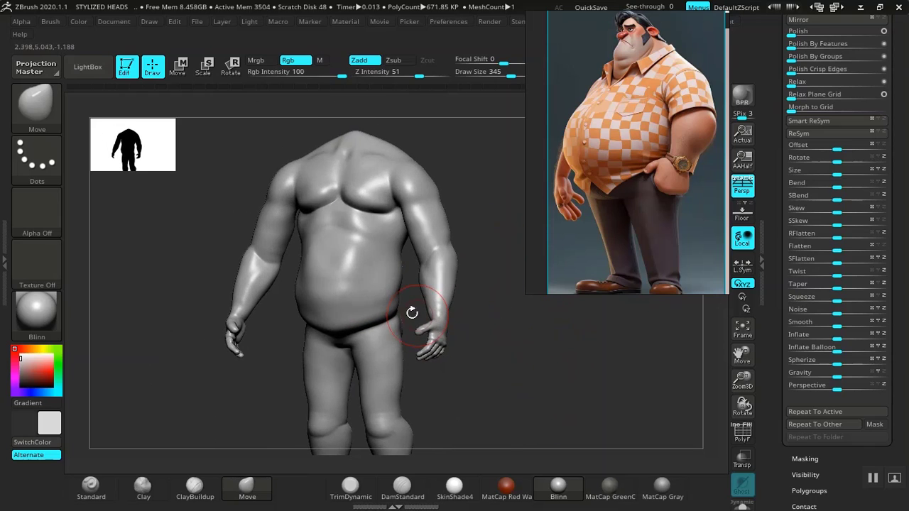
pyautogui.click(205, 491)
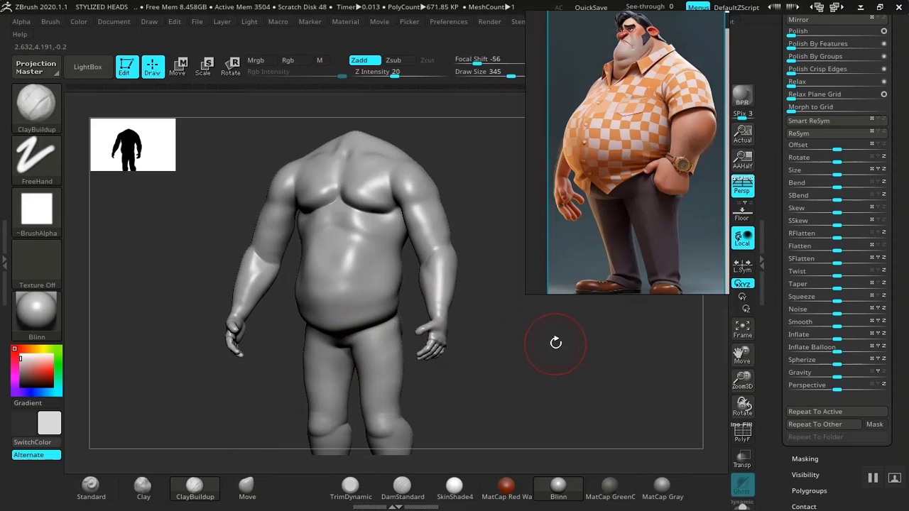
pyautogui.moveTo(556, 342)
pyautogui.keyDown('alt'); pyautogui.mouseDown()
pyautogui.moveTo(566, 398)
pyautogui.moveTo(501, 353)
pyautogui.mouseUp(); pyautogui.keyUp('alt')
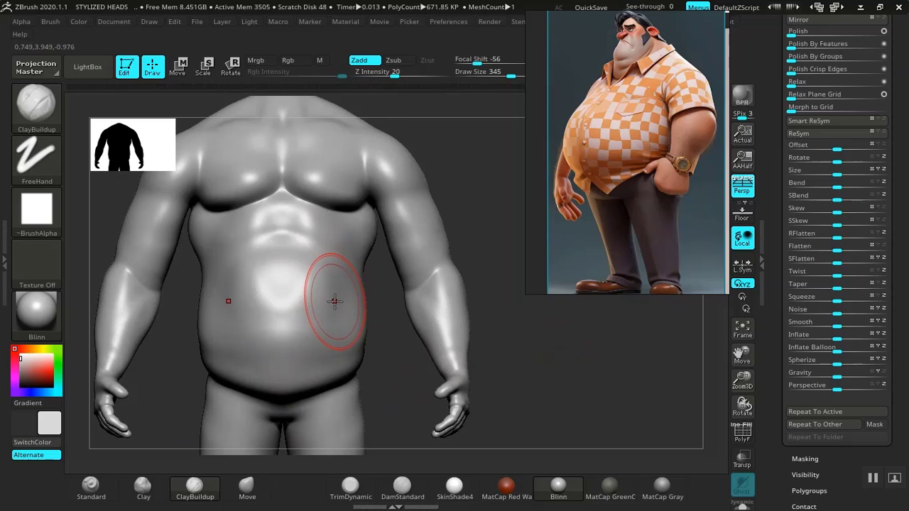
pyautogui.press(']')
pyautogui.press(']')
pyautogui.press(']')
pyautogui.press(']')
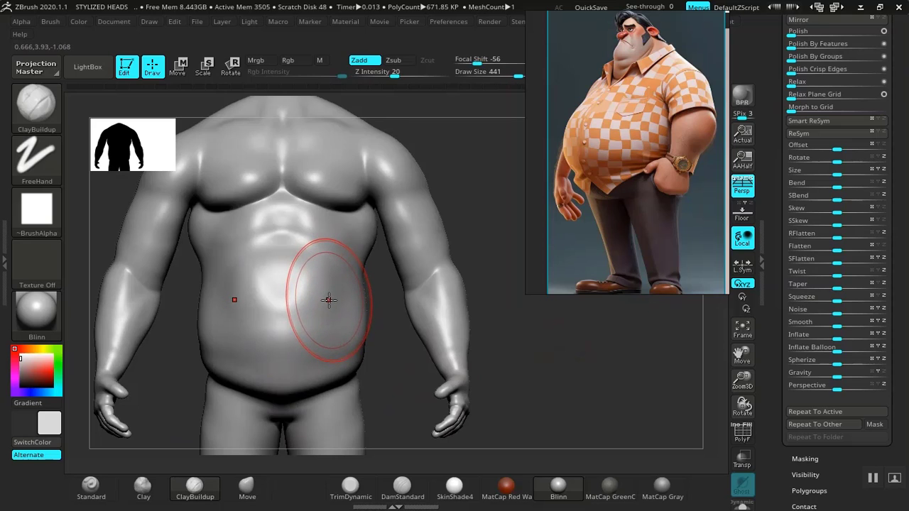
pyautogui.press(']')
pyautogui.press(']')
pyautogui.press(']')
pyautogui.press(']')
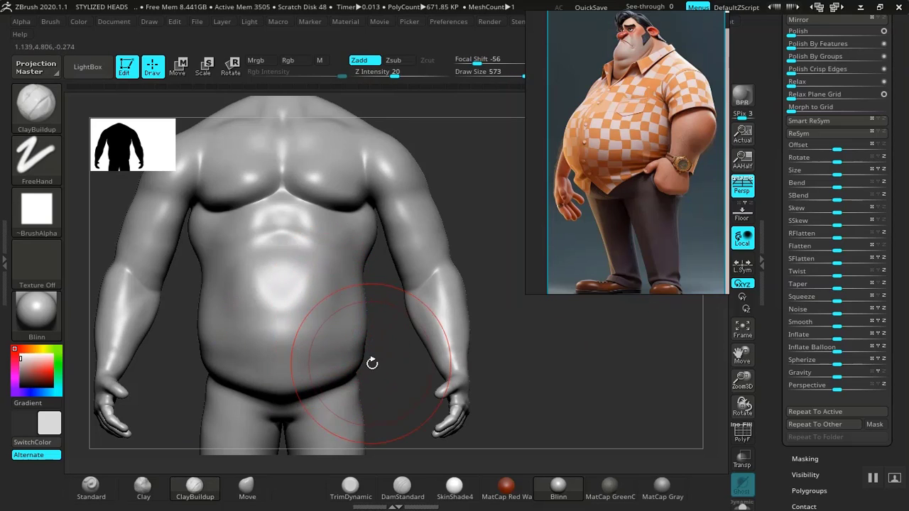
pyautogui.hotkey('ctrl', 'shift')
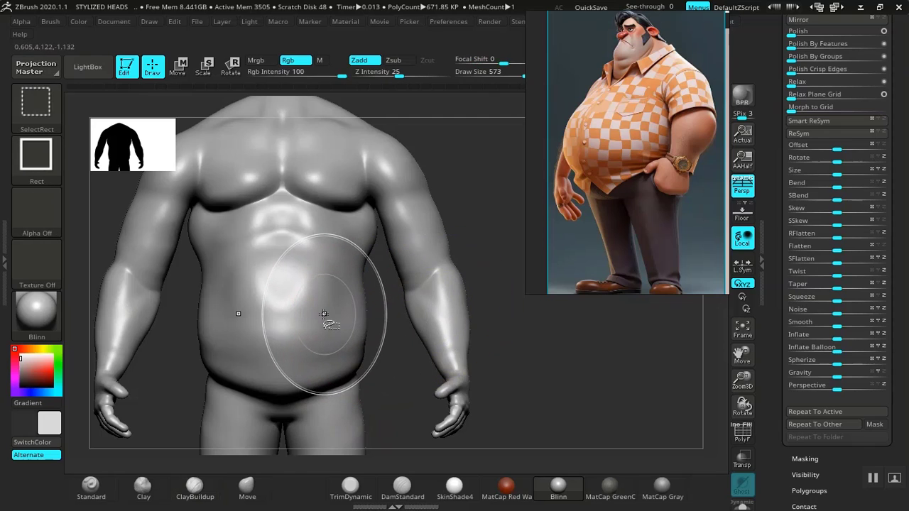
pyautogui.keyDown('ctrl'); pyautogui.keyDown('shift'); pyautogui.click(324, 313); pyautogui.keyUp('shift'); pyautogui.keyUp('ctrl')
pyautogui.moveTo(448, 335); pyautogui.dragTo(395, 321)
pyautogui.moveTo(468, 313); pyautogui.dragTo(544, 320)
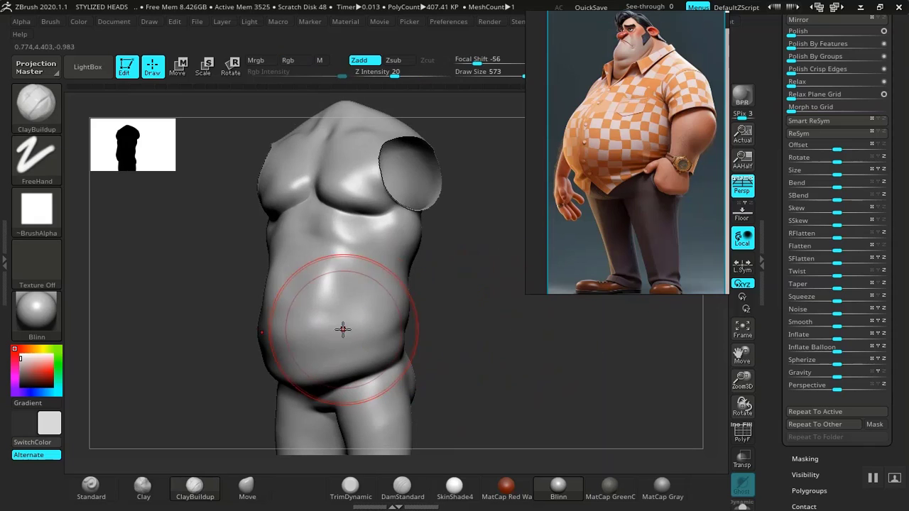
# Build up a large, rounded belly with broad ClayBuildup strokes across the front of the abdomen.
pyautogui.moveTo(346, 312)
pyautogui.mouseDown()
pyautogui.moveTo(368, 295)
pyautogui.moveTo(359, 328)
pyautogui.moveTo(331, 325)
pyautogui.moveTo(378, 249)
pyautogui.mouseUp()
pyautogui.keyDown('shift'); pyautogui.moveTo(459, 297); pyautogui.dragTo(484, 302); pyautogui.keyUp('shift')
pyautogui.moveTo(314, 292)
pyautogui.mouseDown()
pyautogui.moveTo(285, 272)
pyautogui.moveTo(258, 288)
pyautogui.moveTo(283, 305)
pyautogui.moveTo(316, 360)
pyautogui.mouseUp()
pyautogui.moveTo(453, 325); pyautogui.dragTo(378, 333)
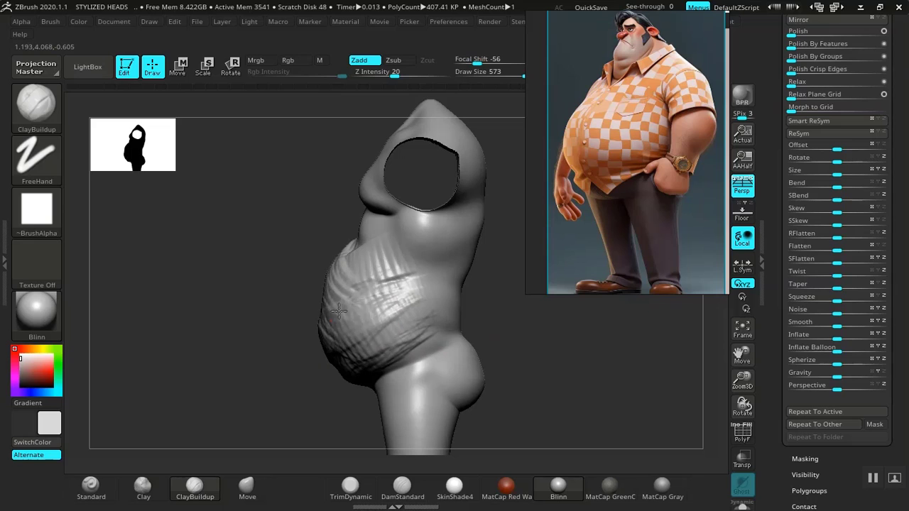
# Add more ClayBuildup volume around the sides and underside of the belly.
pyautogui.moveTo(313, 342); pyautogui.dragTo(413, 334)
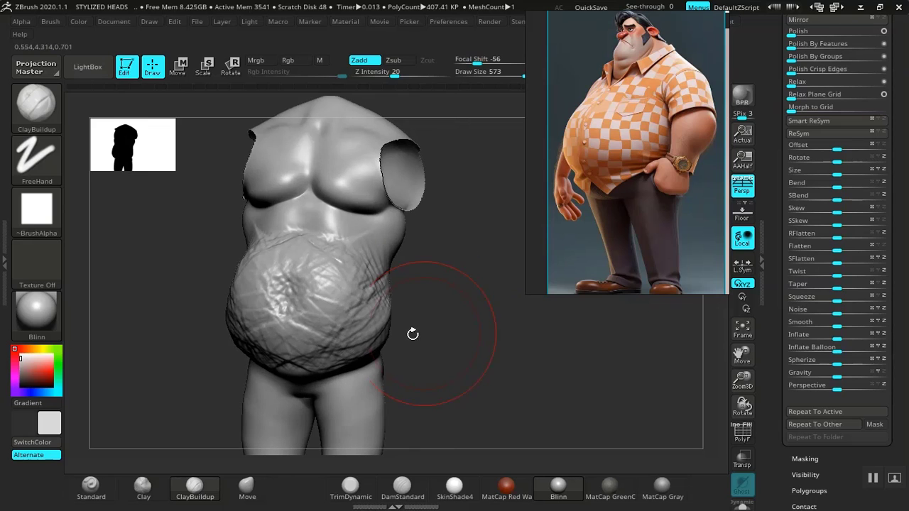
pyautogui.moveTo(272, 317); pyautogui.dragTo(270, 320)
pyautogui.moveTo(386, 332); pyautogui.dragTo(337, 331)
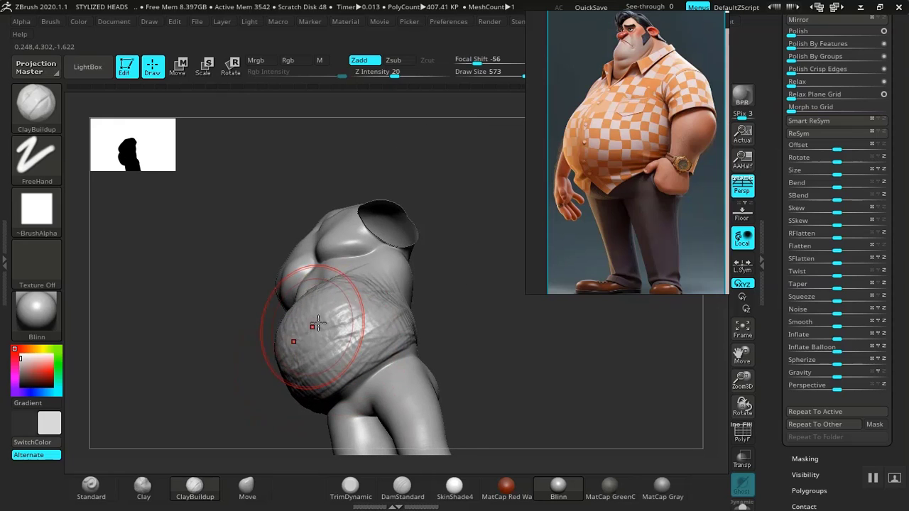
pyautogui.moveTo(480, 302); pyautogui.dragTo(487, 343)
# Smooth the belly strokes into one round form, including the lower fold above the hip.
pyautogui.moveTo(526, 299)
pyautogui.mouseDown()
pyautogui.moveTo(516, 345)
pyautogui.moveTo(550, 343)
pyautogui.moveTo(351, 278)
pyautogui.moveTo(341, 245)
pyautogui.moveTo(351, 315)
pyautogui.moveTo(320, 280)
pyautogui.mouseUp()
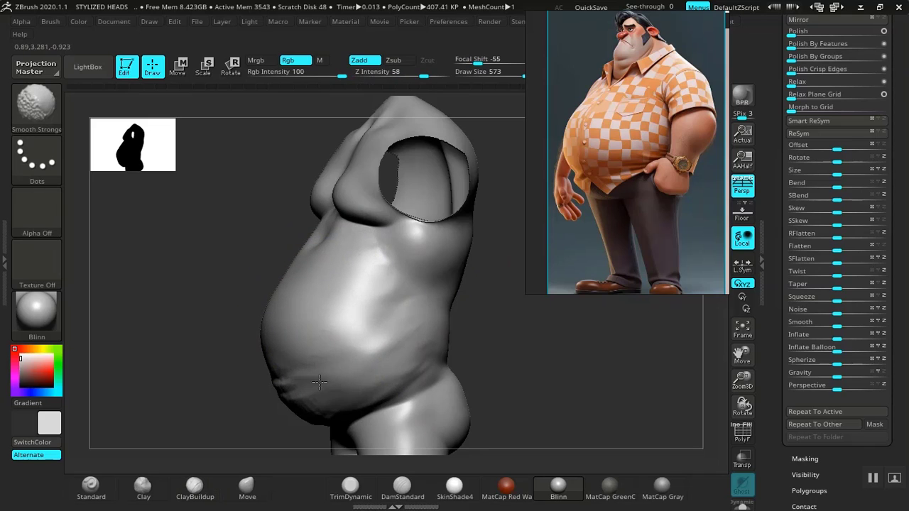
pyautogui.moveTo(536, 353)
pyautogui.mouseDown()
pyautogui.moveTo(554, 349)
pyautogui.moveTo(455, 312)
pyautogui.mouseUp()
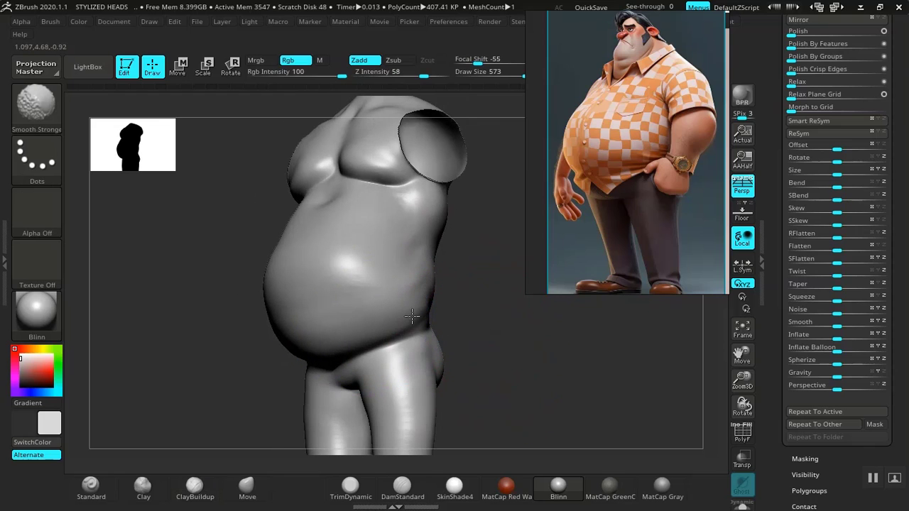
pyautogui.keyDown('shift'); pyautogui.moveTo(412, 316); pyautogui.dragTo(417, 348); pyautogui.keyUp('shift')
pyautogui.moveTo(466, 345); pyautogui.dragTo(436, 292)
# Smooth the flanks and the transition from the waist into the enlarged belly from side views.
pyautogui.moveTo(474, 323)
pyautogui.keyDown('alt'); pyautogui.mouseDown()
pyautogui.moveTo(478, 293)
pyautogui.moveTo(483, 347)
pyautogui.moveTo(553, 338)
pyautogui.mouseUp(); pyautogui.keyUp('alt')
pyautogui.moveTo(341, 271)
pyautogui.keyDown('shift'); pyautogui.mouseDown()
pyautogui.moveTo(332, 253)
pyautogui.moveTo(317, 279)
pyautogui.moveTo(304, 255)
pyautogui.mouseUp(); pyautogui.keyUp('shift')
pyautogui.keyDown('shift'); pyautogui.moveTo(340, 285); pyautogui.dragTo(299, 243); pyautogui.keyUp('shift')
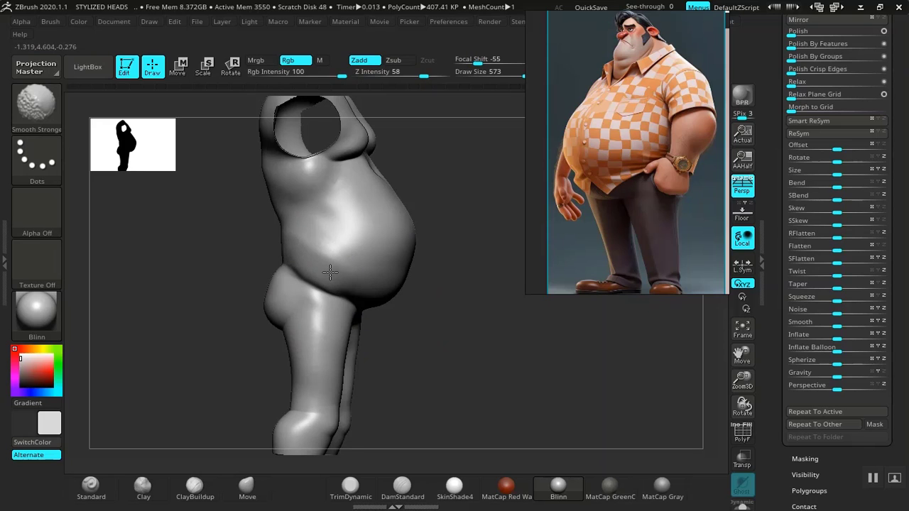
pyautogui.moveTo(456, 305)
pyautogui.mouseDown()
pyautogui.moveTo(447, 310)
pyautogui.moveTo(468, 315)
pyautogui.moveTo(424, 377)
pyautogui.moveTo(482, 348)
pyautogui.moveTo(436, 357)
pyautogui.mouseUp()
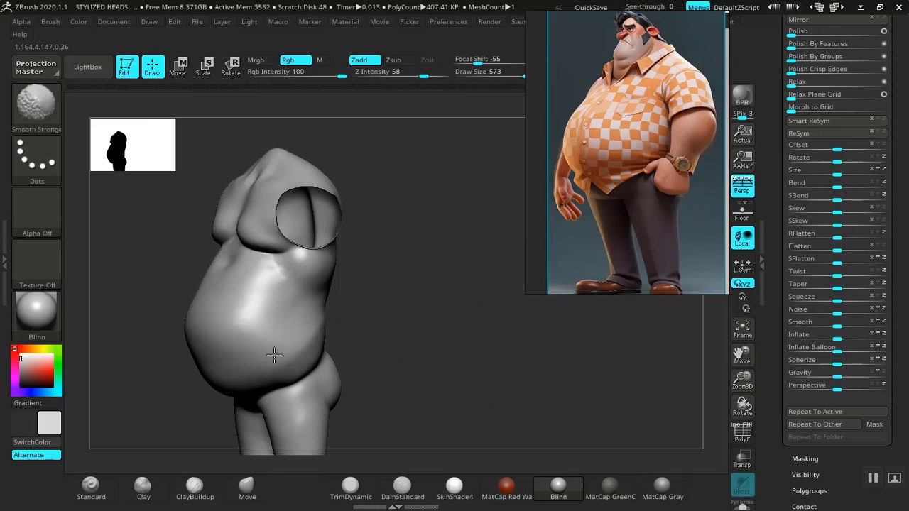
# Build up volume across the front of the lower belly with ClayBuildup strokes and smooth them into the surface.
pyautogui.moveTo(358, 332)
pyautogui.mouseDown()
pyautogui.moveTo(400, 317)
pyautogui.moveTo(336, 338)
pyautogui.moveTo(347, 335)
pyautogui.mouseUp()
pyautogui.keyDown('alt'); pyautogui.moveTo(418, 314); pyautogui.dragTo(456, 288); pyautogui.keyUp('alt')
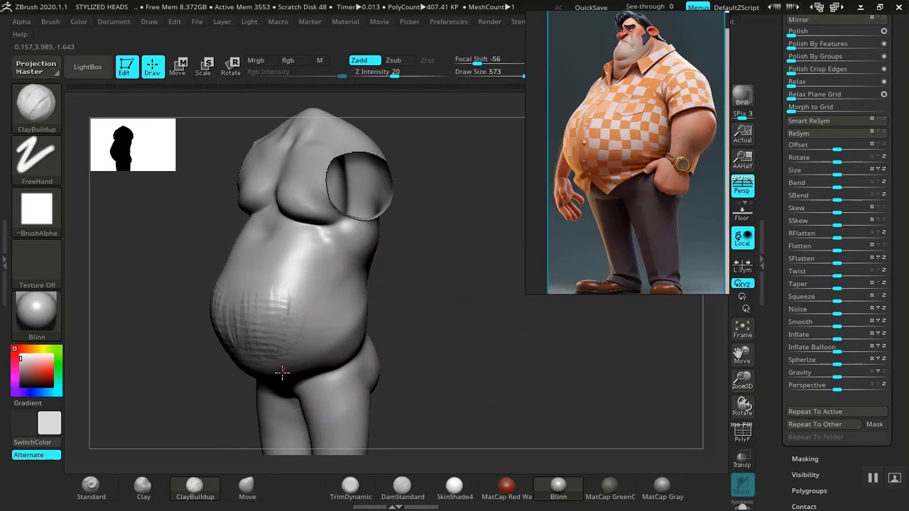
pyautogui.keyDown('shift'); pyautogui.moveTo(282, 372); pyautogui.dragTo(231, 304); pyautogui.keyUp('shift')
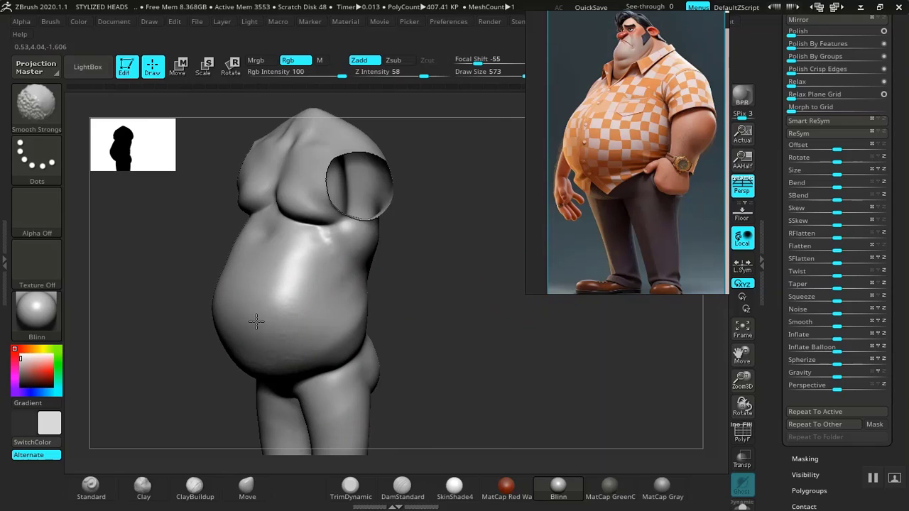
# Sculpt a fat roll on the side of the back below the armpit with ClayBuildup and smooth its edges.
pyautogui.moveTo(408, 324)
pyautogui.mouseDown()
pyautogui.moveTo(443, 318)
pyautogui.moveTo(444, 341)
pyautogui.moveTo(424, 299)
pyautogui.moveTo(489, 327)
pyautogui.moveTo(469, 331)
pyautogui.moveTo(464, 297)
pyautogui.moveTo(479, 325)
pyautogui.moveTo(527, 339)
pyautogui.mouseUp()
pyautogui.moveTo(426, 306)
pyautogui.keyDown('alt'); pyautogui.mouseDown()
pyautogui.moveTo(473, 359)
pyautogui.moveTo(547, 362)
pyautogui.mouseUp(); pyautogui.keyUp('alt')
pyautogui.keyDown('shift'); pyautogui.moveTo(387, 323); pyautogui.dragTo(384, 271); pyautogui.keyUp('shift')
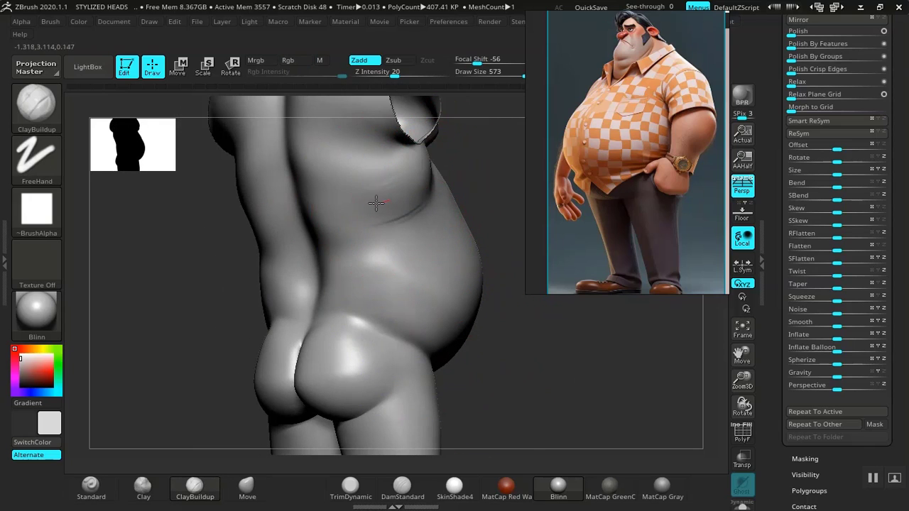
pyautogui.moveTo(371, 199)
pyautogui.mouseDown()
pyautogui.moveTo(377, 178)
pyautogui.moveTo(365, 196)
pyautogui.moveTo(385, 193)
pyautogui.mouseUp()
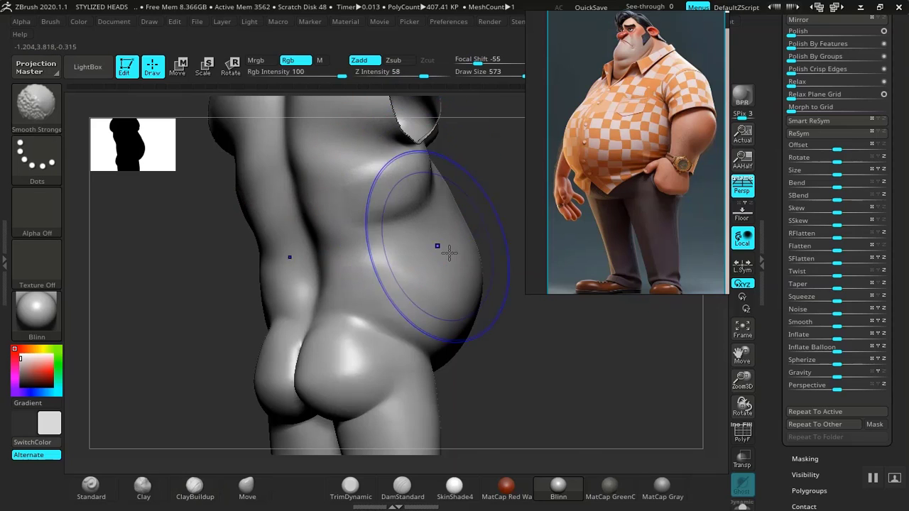
pyautogui.moveTo(484, 306); pyautogui.dragTo(449, 306)
pyautogui.press('f')
pyautogui.moveTo(470, 277)
pyautogui.keyDown('alt'); pyautogui.mouseDown()
pyautogui.moveTo(473, 339)
pyautogui.moveTo(512, 406)
pyautogui.moveTo(465, 397)
pyautogui.mouseUp(); pyautogui.keyUp('alt')
pyautogui.moveTo(398, 276)
pyautogui.keyDown('shift'); pyautogui.mouseDown()
pyautogui.moveTo(357, 279)
pyautogui.moveTo(370, 280)
pyautogui.mouseUp(); pyautogui.keyUp('shift')
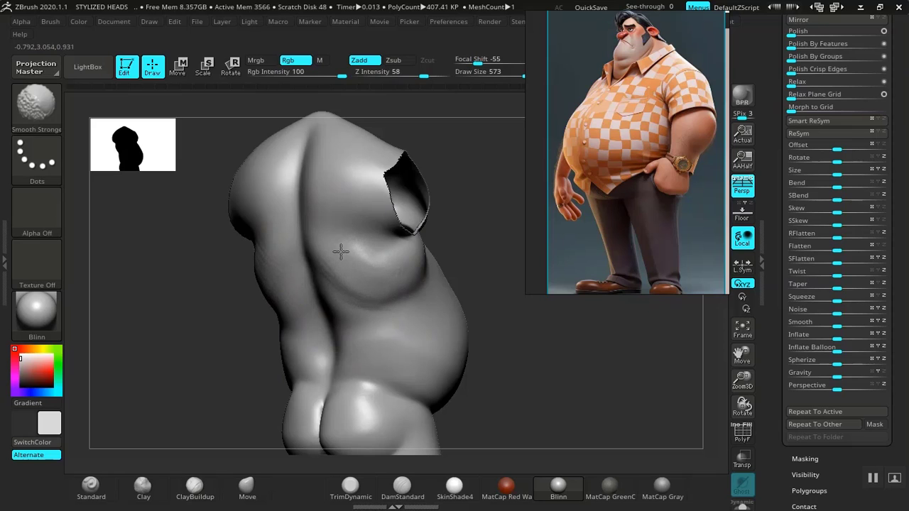
# Carve diagonal creases beneath the back rolls toward the spine with the DamStandard brush and soften them by smoothing.
pyautogui.keyDown('shift'); pyautogui.moveTo(546, 353); pyautogui.dragTo(451, 311); pyautogui.keyUp('shift')
pyautogui.moveTo(481, 382)
pyautogui.keyDown('alt'); pyautogui.mouseDown()
pyautogui.moveTo(489, 388)
pyautogui.moveTo(489, 337)
pyautogui.moveTo(474, 338)
pyautogui.mouseUp(); pyautogui.keyUp('alt')
pyautogui.moveTo(362, 341)
pyautogui.mouseDown()
pyautogui.moveTo(285, 300)
pyautogui.moveTo(289, 344)
pyautogui.mouseUp()
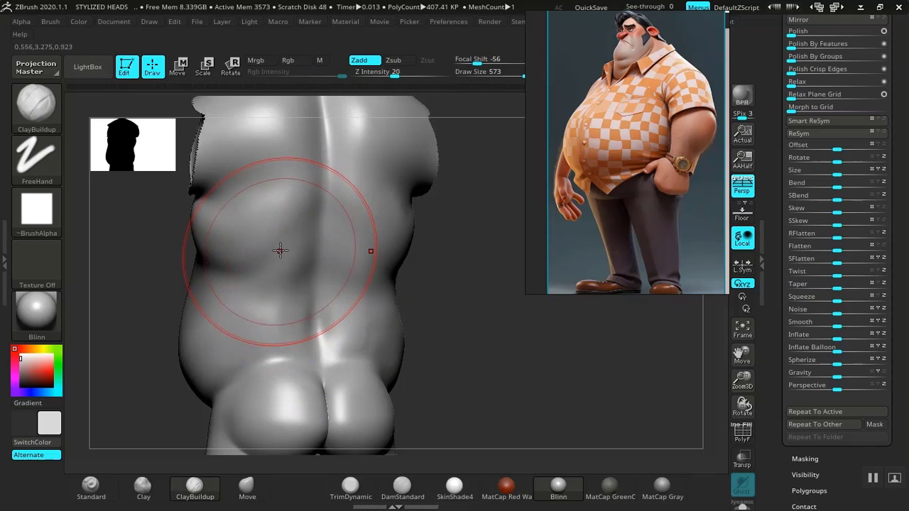
pyautogui.click(402, 489)
pyautogui.moveTo(310, 221)
pyautogui.mouseDown()
pyautogui.moveTo(256, 266)
pyautogui.moveTo(284, 248)
pyautogui.moveTo(276, 244)
pyautogui.mouseUp()
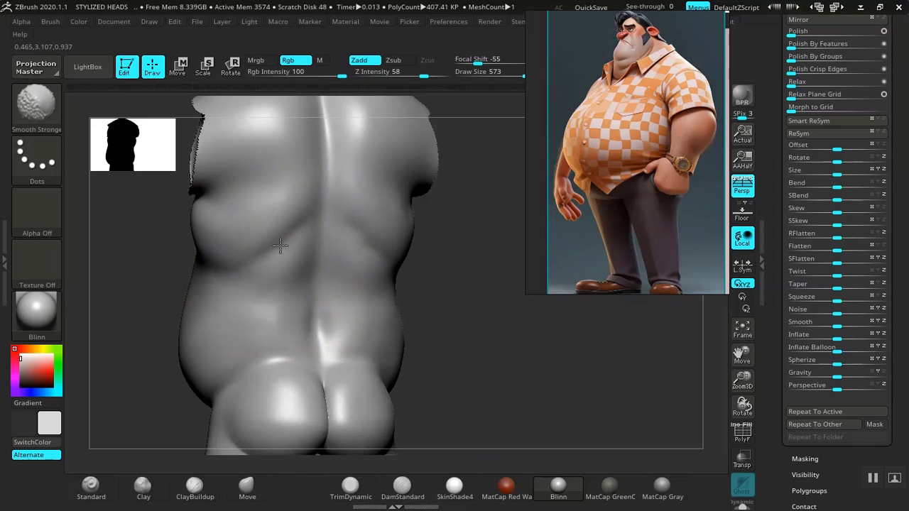
pyautogui.moveTo(474, 351)
pyautogui.mouseDown()
pyautogui.moveTo(415, 317)
pyautogui.moveTo(396, 323)
pyautogui.moveTo(379, 278)
pyautogui.moveTo(422, 292)
pyautogui.moveTo(471, 369)
pyautogui.moveTo(398, 345)
pyautogui.moveTo(449, 337)
pyautogui.mouseUp()
pyautogui.keyDown('shift'); pyautogui.moveTo(270, 280); pyautogui.dragTo(239, 280); pyautogui.keyUp('shift')
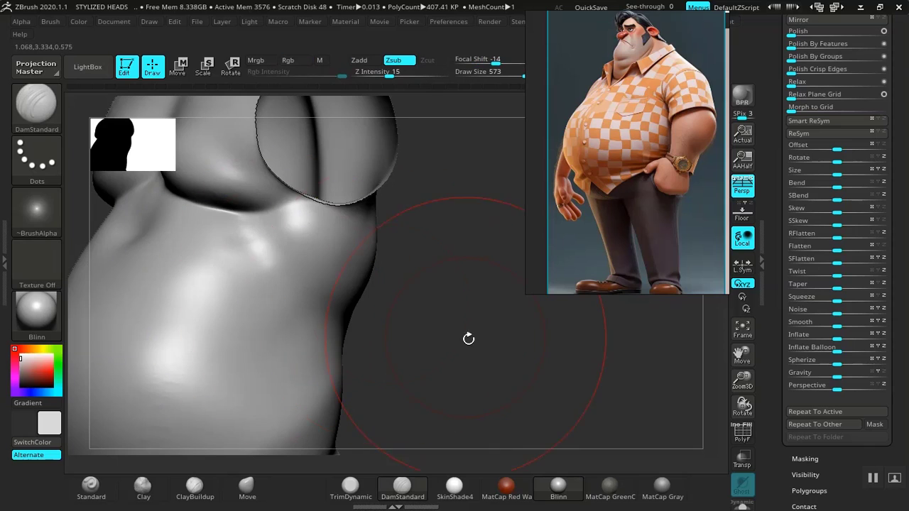
# Thicken the flank roll directly under the arm opening with ClayBuildup and smooth it into the waist.
pyautogui.keyDown('alt'); pyautogui.moveTo(469, 339); pyautogui.dragTo(455, 330); pyautogui.keyUp('alt')
pyautogui.moveTo(392, 326); pyautogui.dragTo(474, 377)
pyautogui.moveTo(474, 377)
pyautogui.mouseDown()
pyautogui.moveTo(401, 363)
pyautogui.moveTo(365, 254)
pyautogui.moveTo(366, 276)
pyautogui.moveTo(334, 254)
pyautogui.moveTo(380, 239)
pyautogui.mouseUp()
pyautogui.click(194, 486)
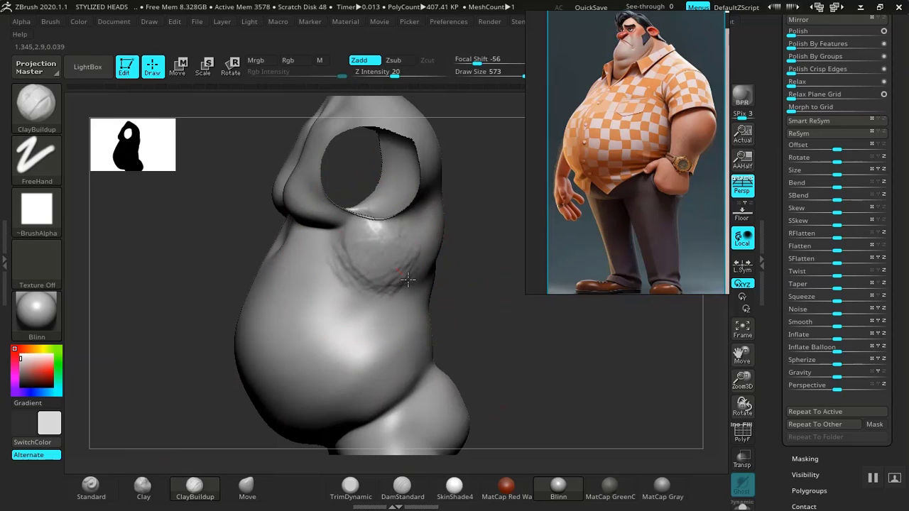
pyautogui.press('shift')
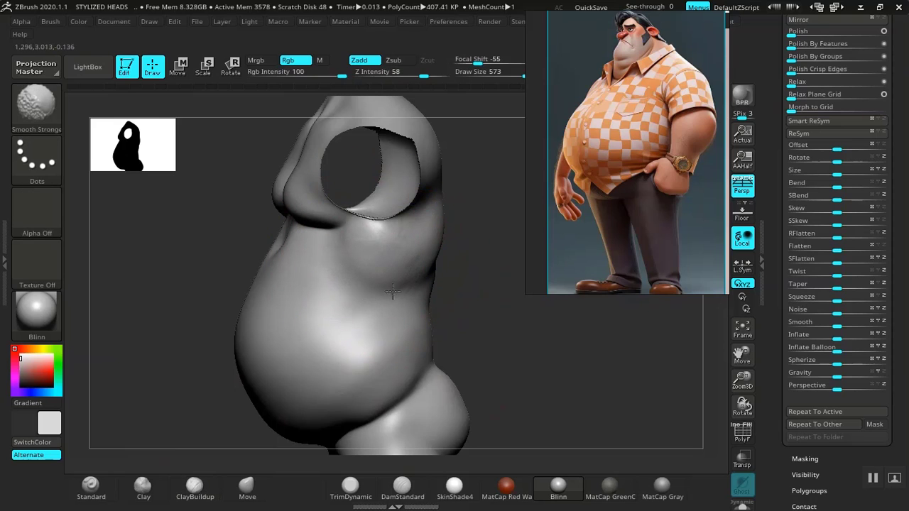
pyautogui.keyDown('shift'); pyautogui.moveTo(392, 292); pyautogui.dragTo(384, 313); pyautogui.keyUp('shift')
# Unhide the arms, then refine the upper belly below the chest with the Move brush and smoothing.
pyautogui.moveTo(449, 305); pyautogui.dragTo(518, 293)
pyautogui.moveTo(452, 332)
pyautogui.keyDown('alt'); pyautogui.mouseDown()
pyautogui.moveTo(418, 301)
pyautogui.moveTo(441, 339)
pyautogui.moveTo(476, 339)
pyautogui.moveTo(466, 323)
pyautogui.moveTo(476, 341)
pyautogui.moveTo(505, 340)
pyautogui.moveTo(467, 264)
pyautogui.moveTo(511, 359)
pyautogui.moveTo(559, 352)
pyautogui.moveTo(561, 341)
pyautogui.moveTo(586, 349)
pyautogui.moveTo(554, 347)
pyautogui.mouseUp(); pyautogui.keyUp('alt')
pyautogui.keyDown('ctrl'); pyautogui.keyDown('shift'); pyautogui.click(528, 340); pyautogui.keyUp('shift'); pyautogui.keyUp('ctrl')
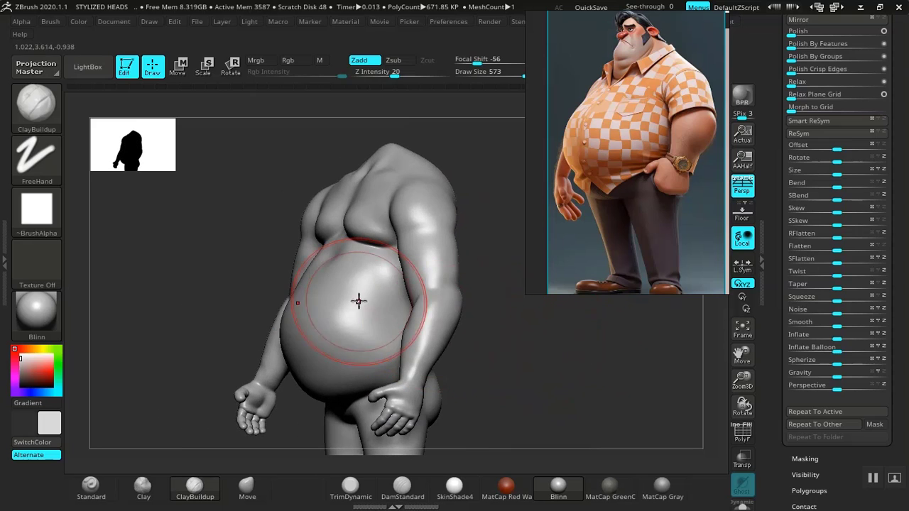
pyautogui.press('shift')
pyautogui.click(245, 488)
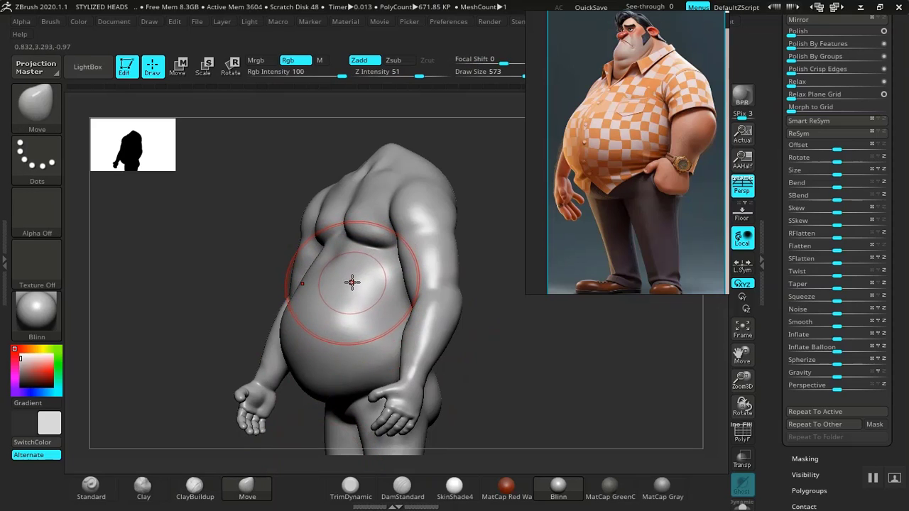
pyautogui.press('shift')
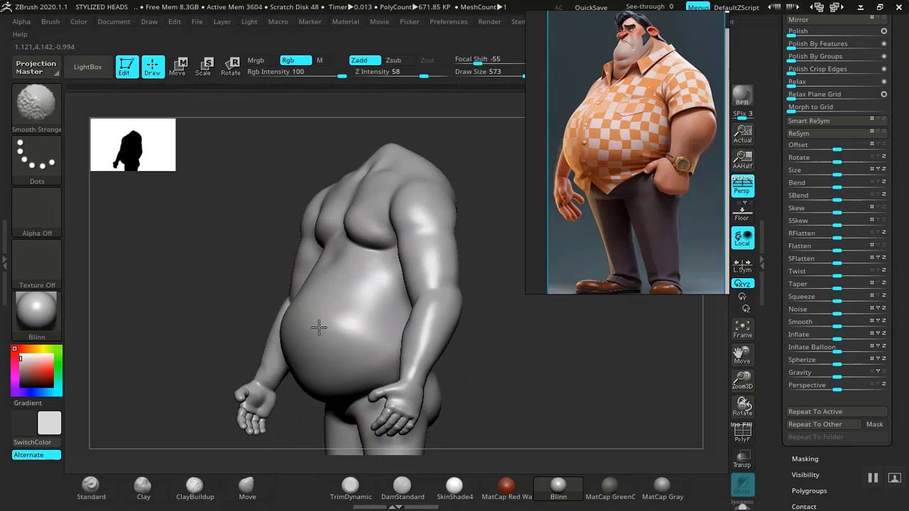
# Adjust the belly's upper profile from the side and push its lower sides outward with the Move brush.
pyautogui.moveTo(534, 339); pyautogui.dragTo(510, 342)
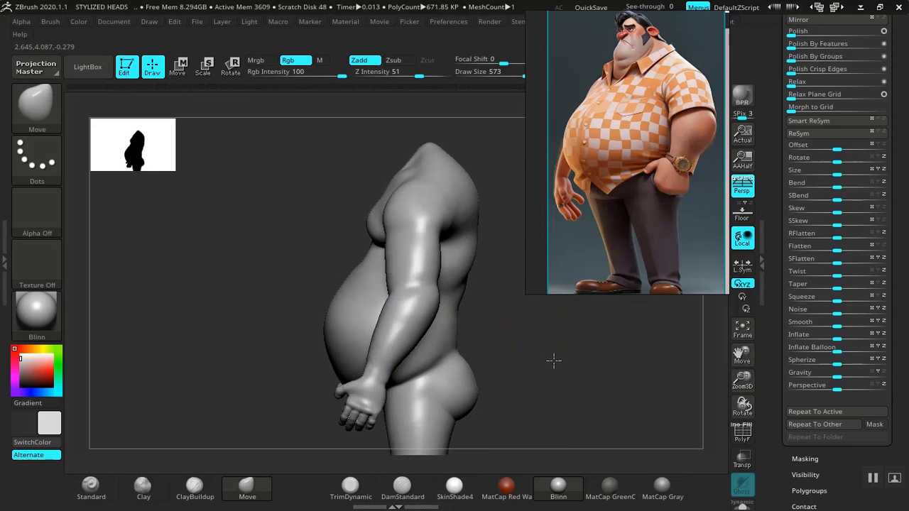
pyautogui.keyDown('alt'); pyautogui.moveTo(554, 361); pyautogui.dragTo(557, 395); pyautogui.keyUp('alt')
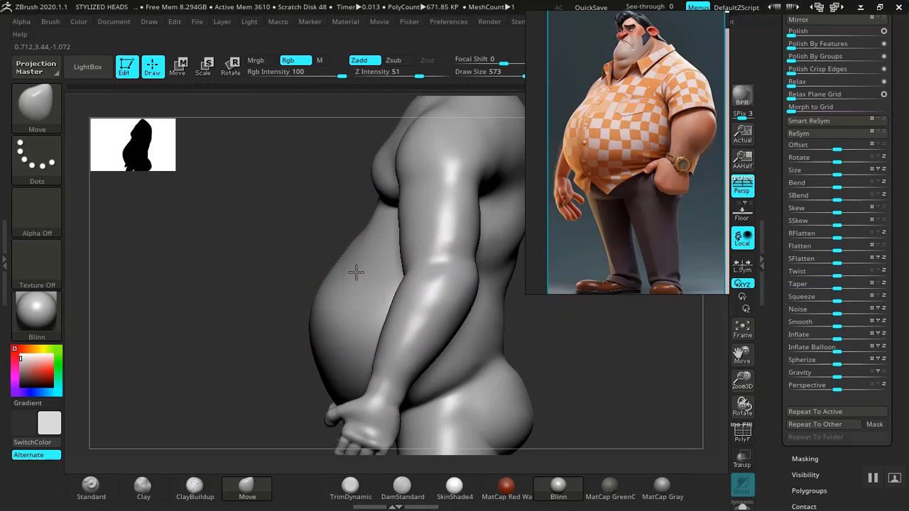
pyautogui.moveTo(342, 254); pyautogui.dragTo(342, 253)
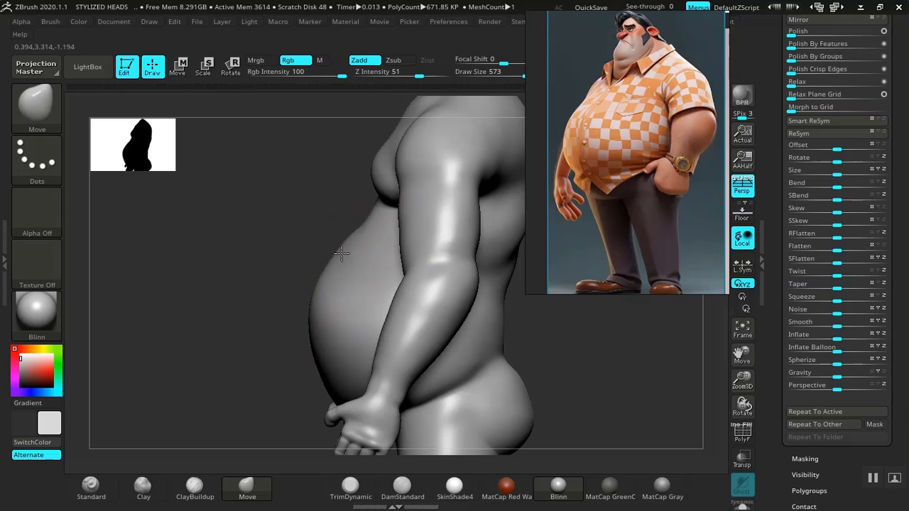
pyautogui.keyDown('alt'); pyautogui.moveTo(601, 378); pyautogui.dragTo(497, 284); pyautogui.keyUp('alt')
pyautogui.moveTo(516, 323)
pyautogui.mouseDown()
pyautogui.moveTo(532, 378)
pyautogui.moveTo(589, 365)
pyautogui.moveTo(552, 365)
pyautogui.moveTo(484, 277)
pyautogui.moveTo(514, 365)
pyautogui.moveTo(509, 386)
pyautogui.moveTo(560, 386)
pyautogui.moveTo(552, 417)
pyautogui.mouseUp()
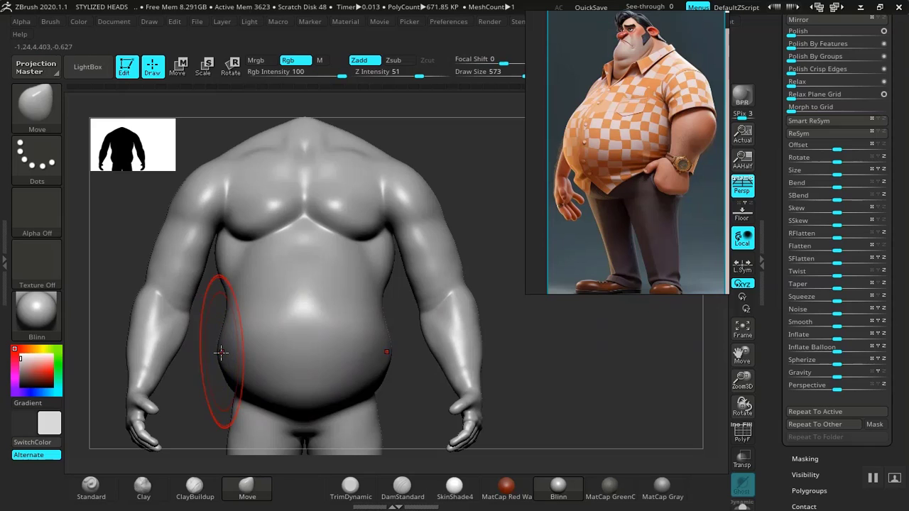
pyautogui.moveTo(221, 353); pyautogui.dragTo(217, 354)
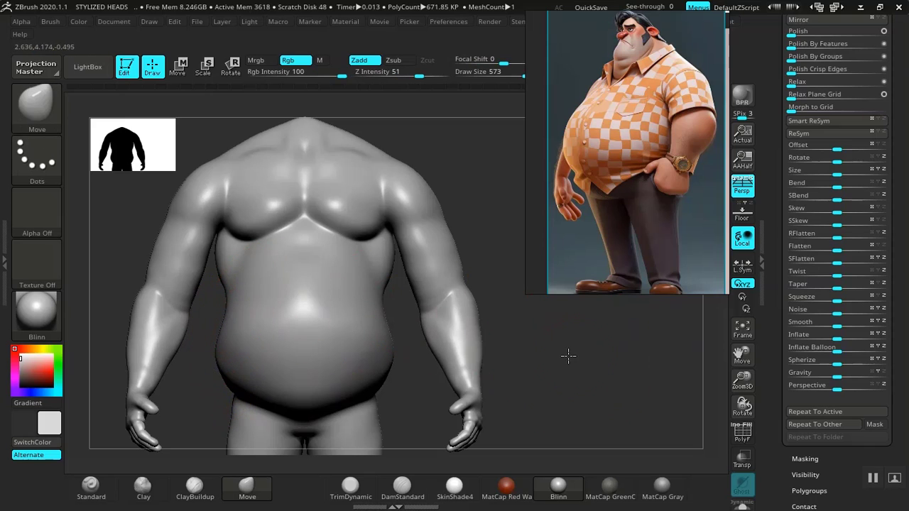
# Examine the belly, forearms, hands, buttocks and legs from the front, side and back.
pyautogui.moveTo(568, 356)
pyautogui.keyDown('alt'); pyautogui.mouseDown()
pyautogui.moveTo(523, 317)
pyautogui.moveTo(528, 365)
pyautogui.moveTo(483, 357)
pyautogui.moveTo(516, 397)
pyautogui.moveTo(464, 337)
pyautogui.mouseUp(); pyautogui.keyUp('alt')
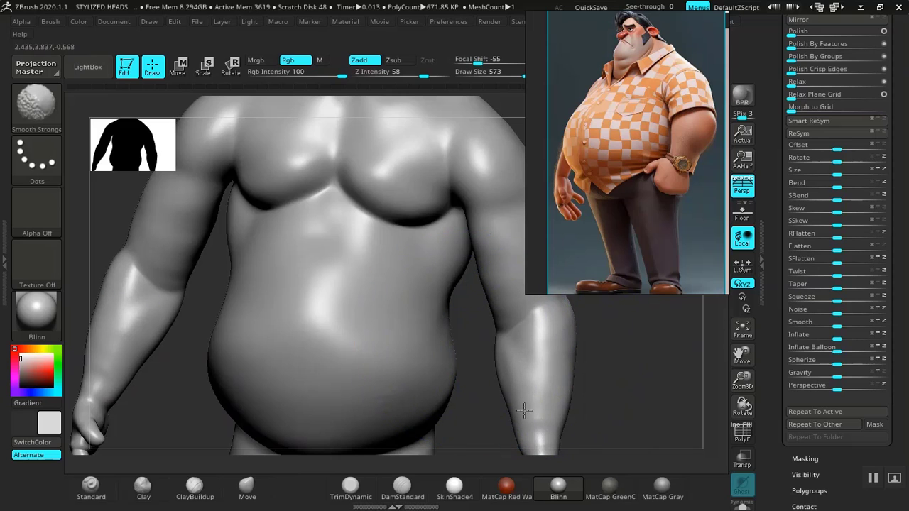
pyautogui.moveTo(635, 381)
pyautogui.mouseDown()
pyautogui.moveTo(507, 338)
pyautogui.moveTo(549, 359)
pyautogui.moveTo(504, 350)
pyautogui.moveTo(499, 391)
pyautogui.moveTo(483, 325)
pyautogui.moveTo(493, 302)
pyautogui.moveTo(455, 260)
pyautogui.moveTo(422, 345)
pyautogui.moveTo(402, 361)
pyautogui.moveTo(325, 348)
pyautogui.moveTo(277, 327)
pyautogui.moveTo(308, 349)
pyautogui.moveTo(303, 328)
pyautogui.moveTo(409, 254)
pyautogui.mouseUp()
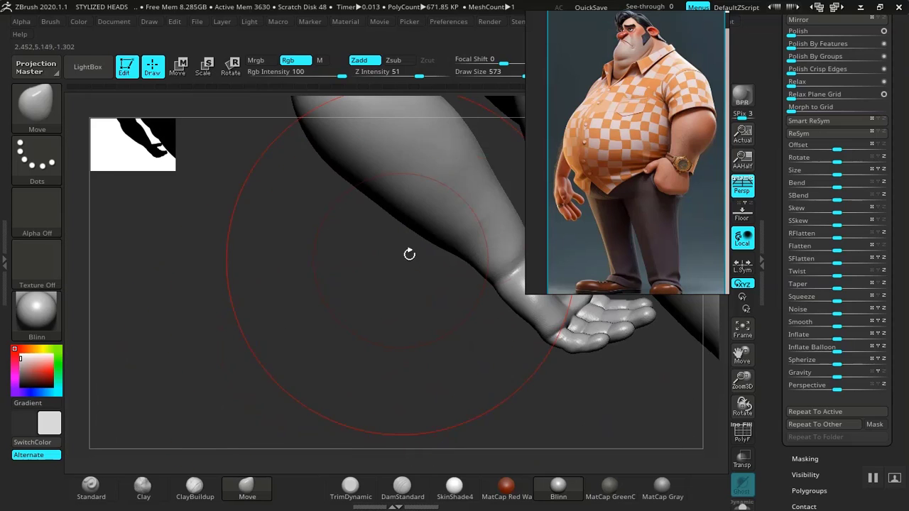
pyautogui.moveTo(358, 308)
pyautogui.mouseDown()
pyautogui.moveTo(239, 365)
pyautogui.moveTo(276, 377)
pyautogui.moveTo(304, 368)
pyautogui.moveTo(277, 381)
pyautogui.moveTo(382, 341)
pyautogui.moveTo(507, 367)
pyautogui.mouseUp()
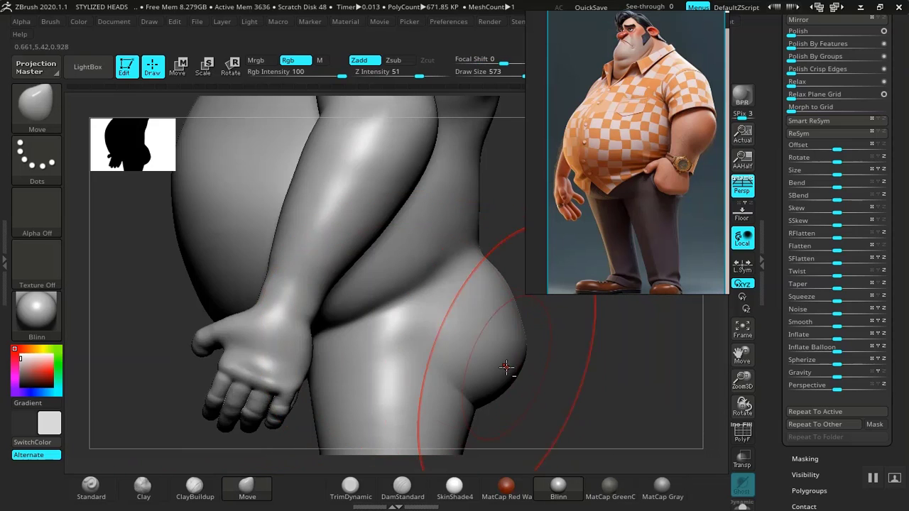
pyautogui.press('f')
pyautogui.keyDown('alt'); pyautogui.moveTo(436, 324); pyautogui.dragTo(446, 368); pyautogui.keyUp('alt')
pyautogui.keyDown('alt'); pyautogui.moveTo(596, 399); pyautogui.dragTo(482, 255); pyautogui.keyUp('alt')
pyautogui.moveTo(501, 305)
pyautogui.keyDown('alt'); pyautogui.mouseDown()
pyautogui.moveTo(550, 362)
pyautogui.moveTo(444, 231)
pyautogui.mouseUp(); pyautogui.keyUp('alt')
pyautogui.click(247, 486)
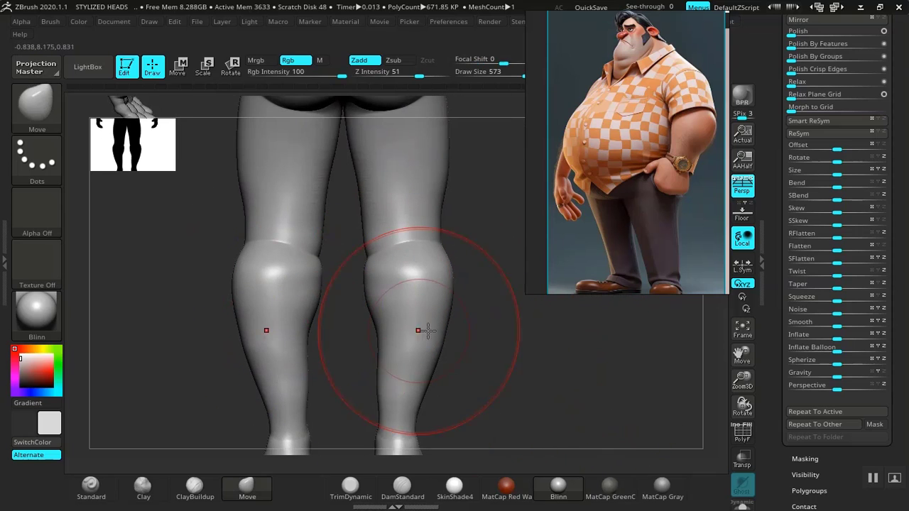
pyautogui.moveTo(420, 331)
pyautogui.mouseDown()
pyautogui.moveTo(585, 339)
pyautogui.moveTo(388, 334)
pyautogui.moveTo(374, 354)
pyautogui.moveTo(442, 353)
pyautogui.moveTo(392, 330)
pyautogui.moveTo(462, 311)
pyautogui.moveTo(462, 355)
pyautogui.moveTo(315, 305)
pyautogui.mouseUp()
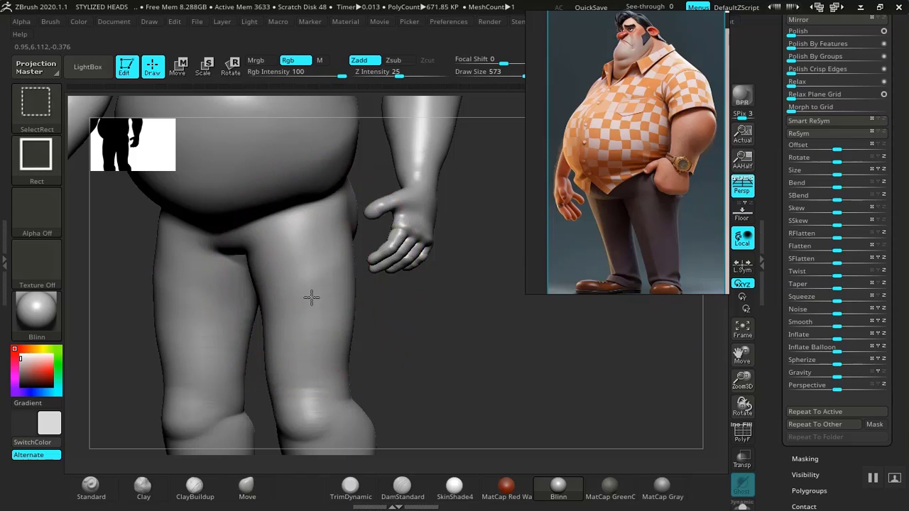
# Isolate the torso and legs by hiding the arms, and build up the front and outer thighs with ClayBuildup strokes.
pyautogui.keyDown('ctrl'); pyautogui.keyDown('shift'); pyautogui.click(312, 298); pyautogui.keyUp('shift'); pyautogui.keyUp('ctrl')
pyautogui.moveTo(428, 361)
pyautogui.keyDown('alt'); pyautogui.mouseDown()
pyautogui.moveTo(437, 342)
pyautogui.moveTo(431, 357)
pyautogui.moveTo(344, 260)
pyautogui.mouseUp(); pyautogui.keyUp('alt')
pyautogui.click(194, 490)
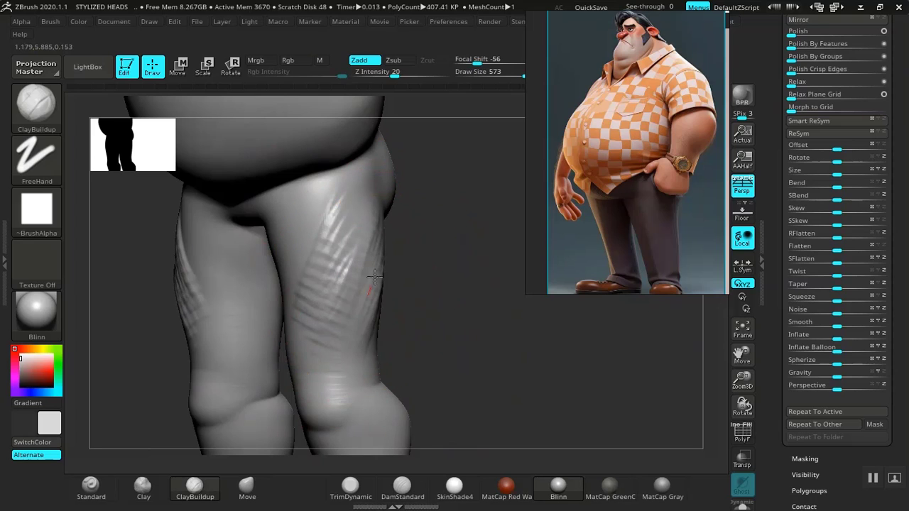
pyautogui.moveTo(314, 315); pyautogui.dragTo(390, 289)
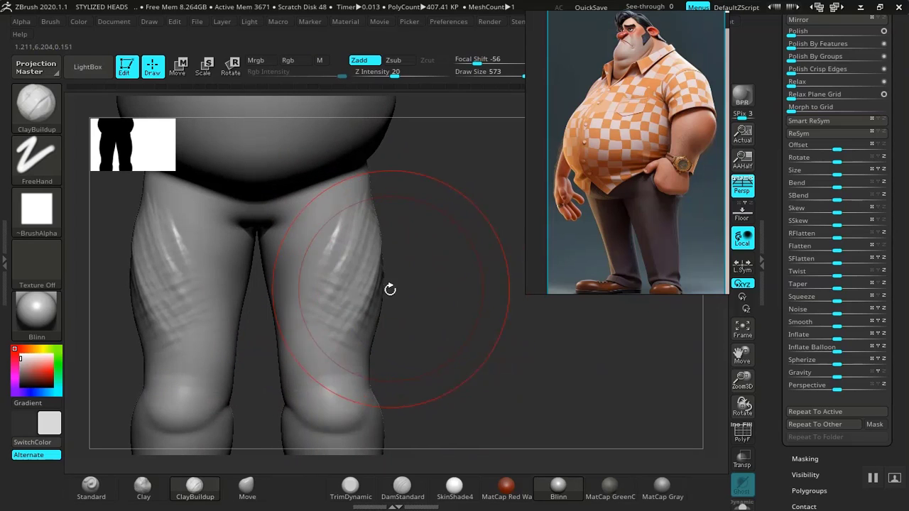
pyautogui.moveTo(327, 307); pyautogui.dragTo(317, 333)
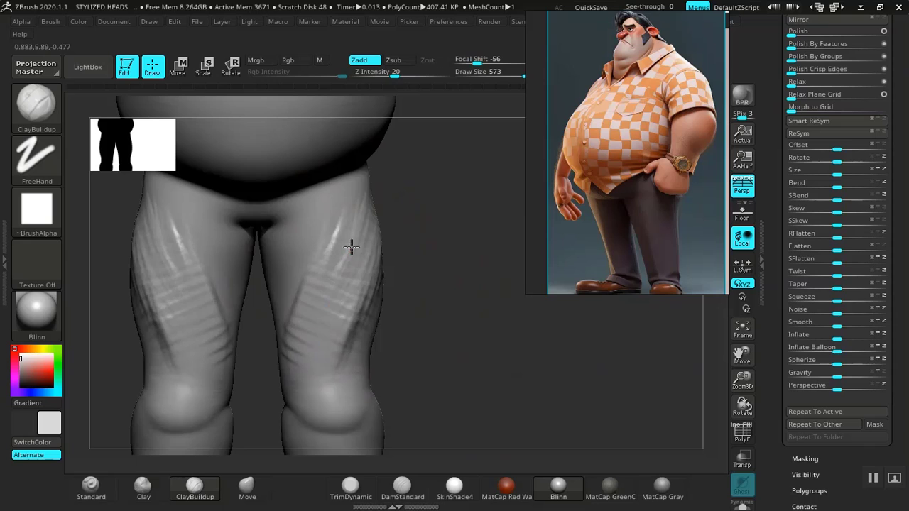
# Extend the ClayBuildup strokes around the outer side of the thighs, from the hip toward the knee.
pyautogui.moveTo(352, 247); pyautogui.dragTo(367, 313)
pyautogui.moveTo(354, 220); pyautogui.dragTo(312, 241)
pyautogui.moveTo(454, 249); pyautogui.dragTo(405, 240)
pyautogui.moveTo(392, 285); pyautogui.dragTo(389, 293)
pyautogui.moveTo(469, 276); pyautogui.dragTo(408, 268)
pyautogui.moveTo(441, 243)
pyautogui.mouseDown()
pyautogui.moveTo(428, 298)
pyautogui.moveTo(435, 323)
pyautogui.moveTo(431, 285)
pyautogui.mouseUp()
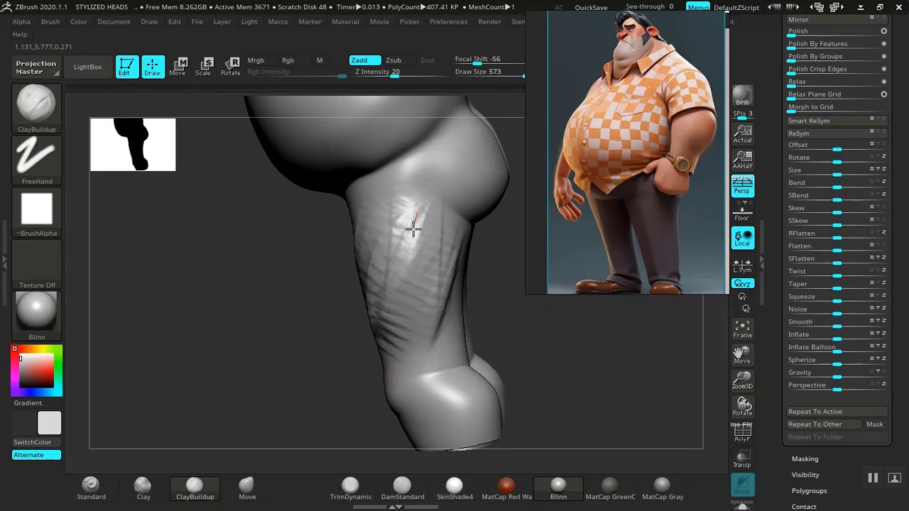
pyautogui.moveTo(413, 229); pyautogui.dragTo(403, 273)
# Add ClayBuildup volume down the front of the thighs above the knees and smooth the stroke marks.
pyautogui.moveTo(497, 323)
pyautogui.keyDown('shift'); pyautogui.mouseDown()
pyautogui.moveTo(538, 315)
pyautogui.moveTo(386, 193)
pyautogui.mouseUp(); pyautogui.keyUp('shift')
pyautogui.moveTo(465, 317)
pyautogui.keyDown('alt'); pyautogui.mouseDown()
pyautogui.moveTo(427, 280)
pyautogui.moveTo(489, 412)
pyautogui.moveTo(483, 424)
pyautogui.mouseUp(); pyautogui.keyUp('alt')
pyautogui.keyDown('alt'); pyautogui.moveTo(479, 334); pyautogui.dragTo(490, 420); pyautogui.keyUp('alt')
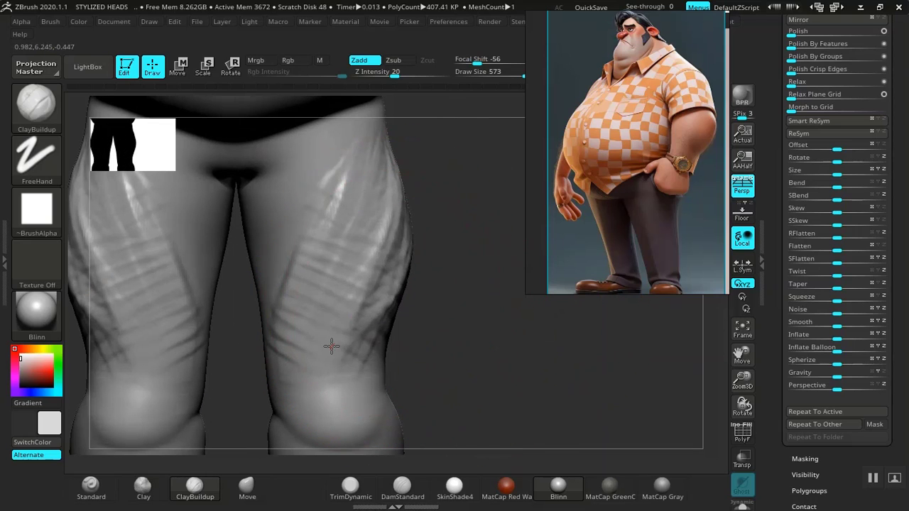
pyautogui.moveTo(332, 347)
pyautogui.mouseDown()
pyautogui.moveTo(380, 202)
pyautogui.moveTo(335, 183)
pyautogui.moveTo(343, 163)
pyautogui.mouseUp()
pyautogui.keyDown('shift'); pyautogui.moveTo(318, 305); pyautogui.dragTo(321, 237); pyautogui.keyUp('shift')
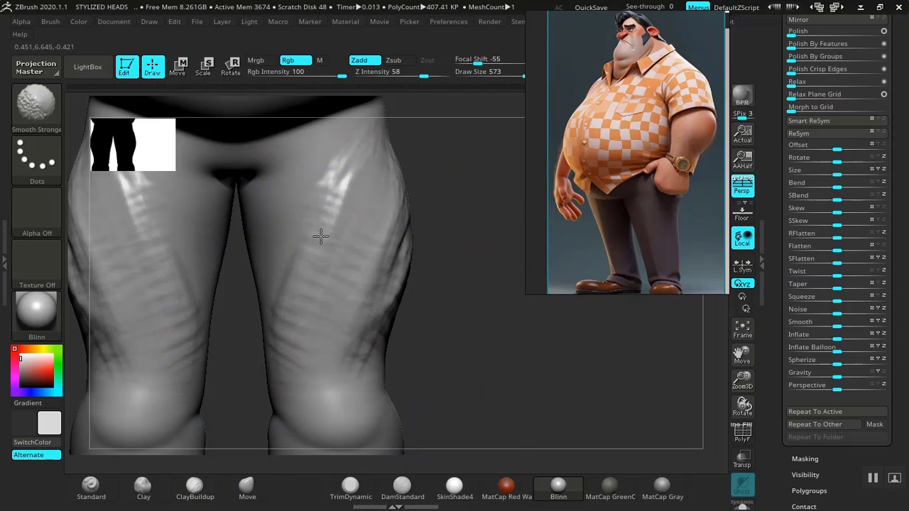
pyautogui.keyDown('shift'); pyautogui.moveTo(349, 135); pyautogui.dragTo(371, 142); pyautogui.keyUp('shift')
# Smooth the built-up clay on the outer side of the thighs.
pyautogui.moveTo(446, 267)
pyautogui.mouseDown()
pyautogui.moveTo(422, 275)
pyautogui.moveTo(406, 298)
pyautogui.moveTo(436, 284)
pyautogui.mouseUp()
pyautogui.press('shift')
pyautogui.press('shift')
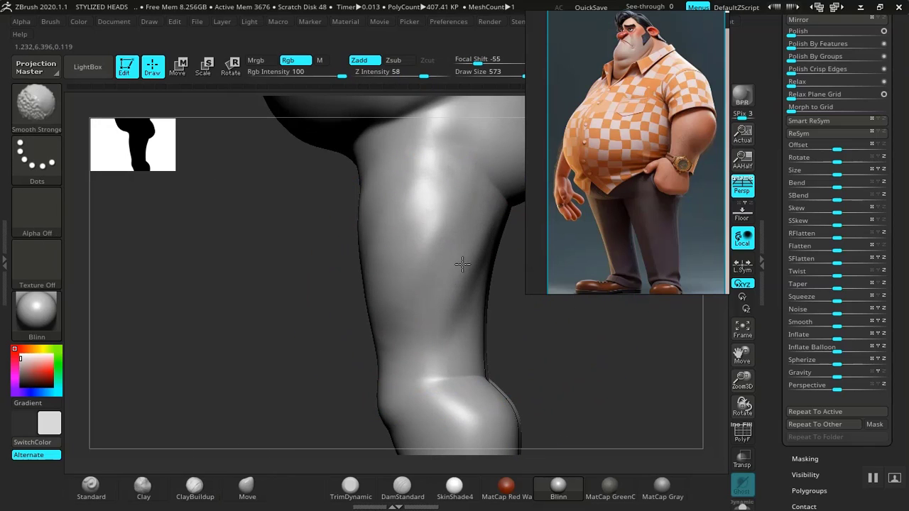
pyautogui.keyDown('shift'); pyautogui.moveTo(437, 286); pyautogui.dragTo(421, 238); pyautogui.keyUp('shift')
# Build up the inner backs of the thighs below the buttocks with ClayBuildup and smooth the strokes.
pyautogui.moveTo(308, 331)
pyautogui.keyDown('alt'); pyautogui.mouseDown()
pyautogui.moveTo(255, 319)
pyautogui.moveTo(329, 340)
pyautogui.moveTo(219, 311)
pyautogui.moveTo(278, 331)
pyautogui.moveTo(265, 325)
pyautogui.mouseUp(); pyautogui.keyUp('alt')
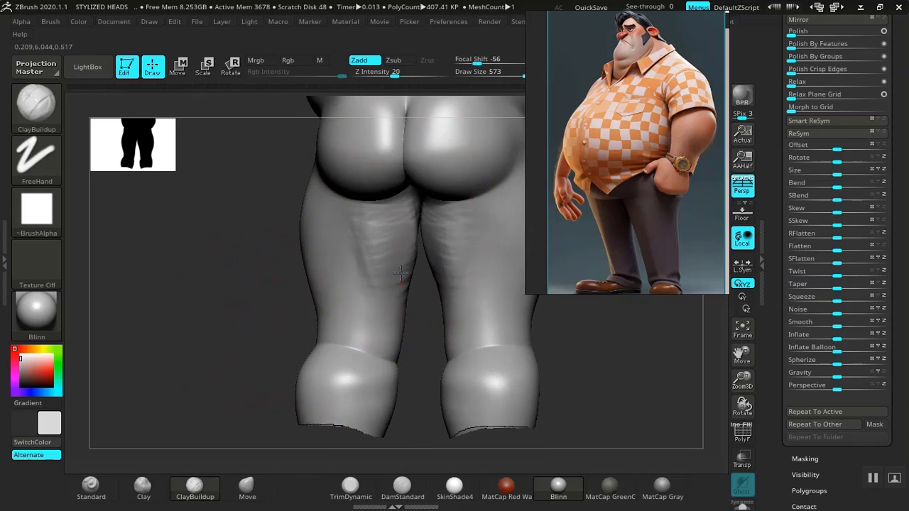
pyautogui.keyDown('shift'); pyautogui.moveTo(398, 268); pyautogui.dragTo(376, 235); pyautogui.keyUp('shift')
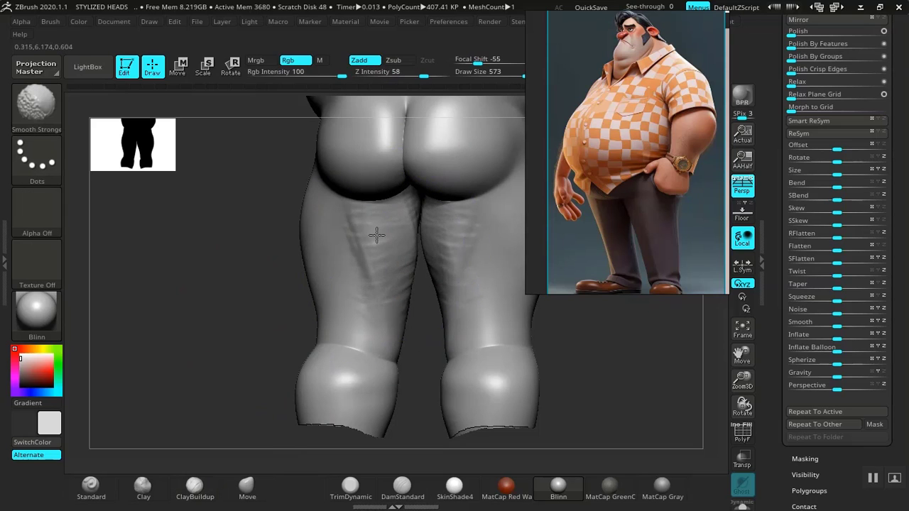
pyautogui.keyDown('shift'); pyautogui.moveTo(401, 273); pyautogui.dragTo(420, 304); pyautogui.keyUp('shift')
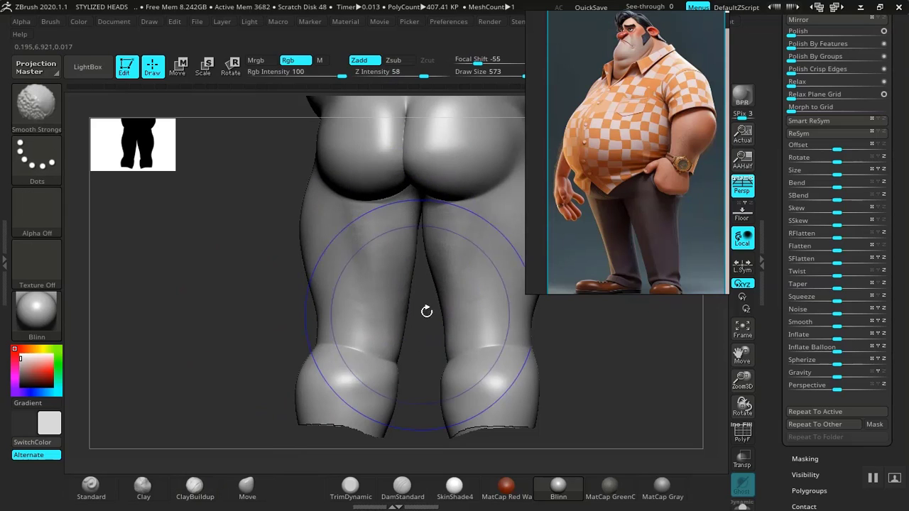
# Smooth the area around the buttocks and the backs of both thighs.
pyautogui.keyDown('alt'); pyautogui.moveTo(601, 335); pyautogui.dragTo(505, 384); pyautogui.keyUp('alt')
pyautogui.keyDown('shift'); pyautogui.moveTo(310, 201); pyautogui.dragTo(300, 278); pyautogui.keyUp('shift')
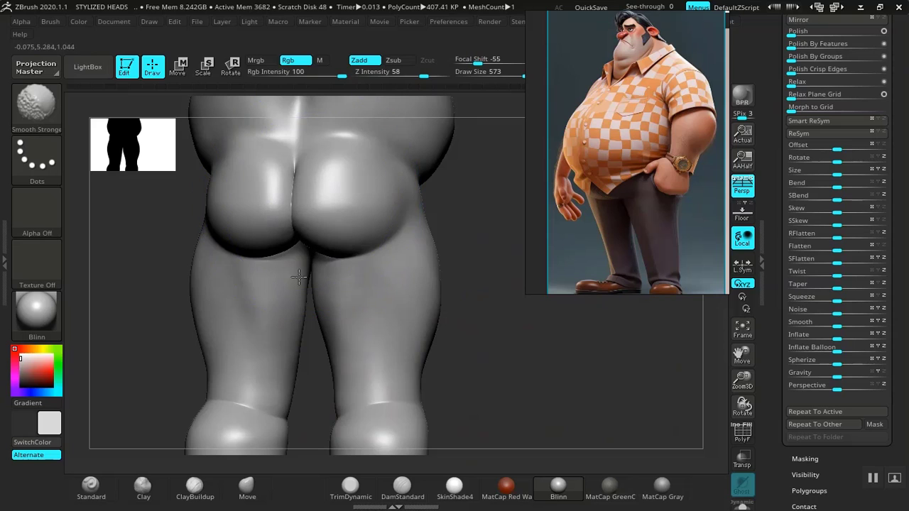
pyautogui.moveTo(505, 346); pyautogui.dragTo(444, 347)
pyautogui.keyDown('shift'); pyautogui.moveTo(355, 310); pyautogui.dragTo(349, 318); pyautogui.keyUp('shift')
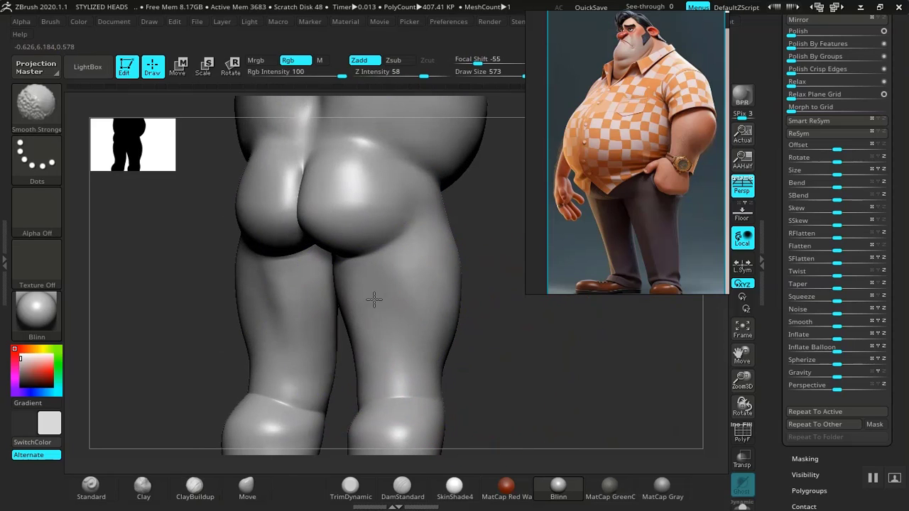
# Smooth the fronts and inner sides of the thighs above the knees.
pyautogui.keyDown('alt'); pyautogui.moveTo(517, 355); pyautogui.dragTo(427, 241); pyautogui.keyUp('alt')
pyautogui.moveTo(495, 330); pyautogui.dragTo(395, 314)
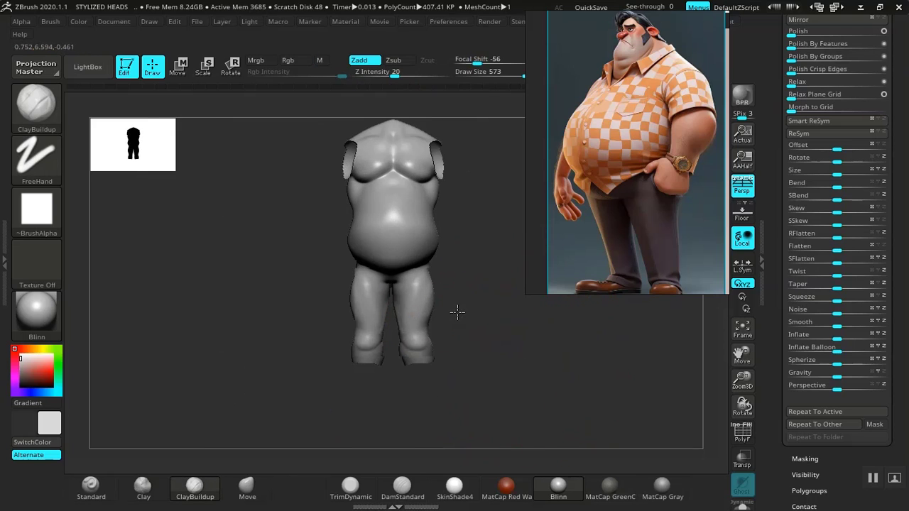
pyautogui.keyDown('alt'); pyautogui.moveTo(458, 313); pyautogui.dragTo(503, 434); pyautogui.keyUp('alt')
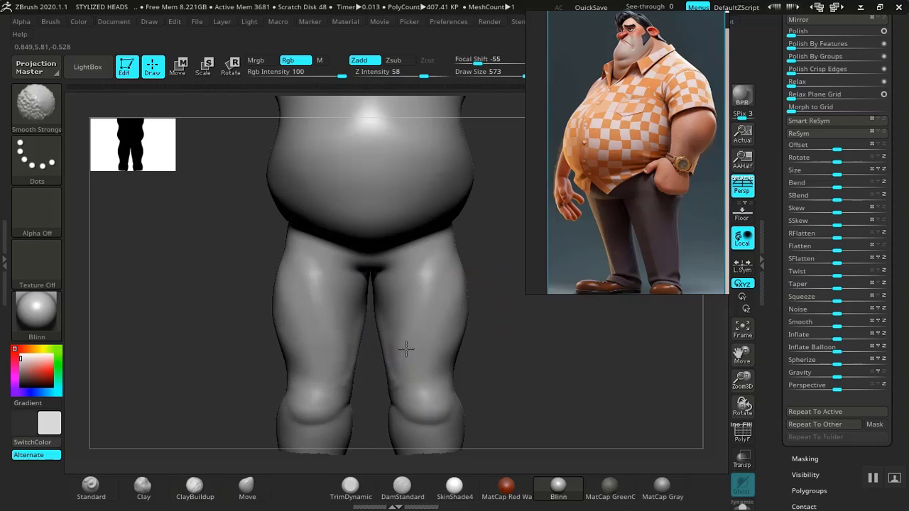
pyautogui.keyDown('alt'); pyautogui.moveTo(528, 337); pyautogui.dragTo(467, 310); pyautogui.keyUp('alt')
pyautogui.moveTo(529, 308)
pyautogui.mouseDown()
pyautogui.moveTo(493, 298)
pyautogui.moveTo(539, 359)
pyautogui.moveTo(558, 355)
pyautogui.mouseUp()
pyautogui.keyDown('alt'); pyautogui.moveTo(509, 328); pyautogui.dragTo(478, 365); pyautogui.keyUp('alt')
pyautogui.keyDown('shift'); pyautogui.moveTo(394, 332); pyautogui.dragTo(376, 350); pyautogui.keyUp('shift')
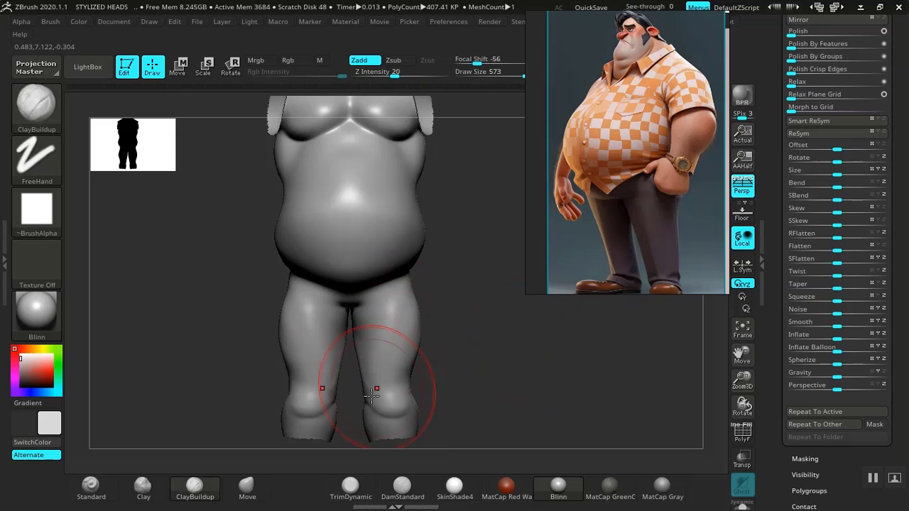
# Reshape the outer thighs and hips with the Move brush and smooth the side of the belly above the hip.
pyautogui.click(247, 487)
pyautogui.moveTo(426, 300)
pyautogui.mouseDown()
pyautogui.moveTo(418, 277)
pyautogui.moveTo(425, 274)
pyautogui.moveTo(472, 279)
pyautogui.moveTo(483, 313)
pyautogui.moveTo(431, 323)
pyautogui.moveTo(403, 362)
pyautogui.mouseUp()
pyautogui.moveTo(452, 340)
pyautogui.mouseDown()
pyautogui.moveTo(457, 335)
pyautogui.moveTo(420, 323)
pyautogui.mouseUp()
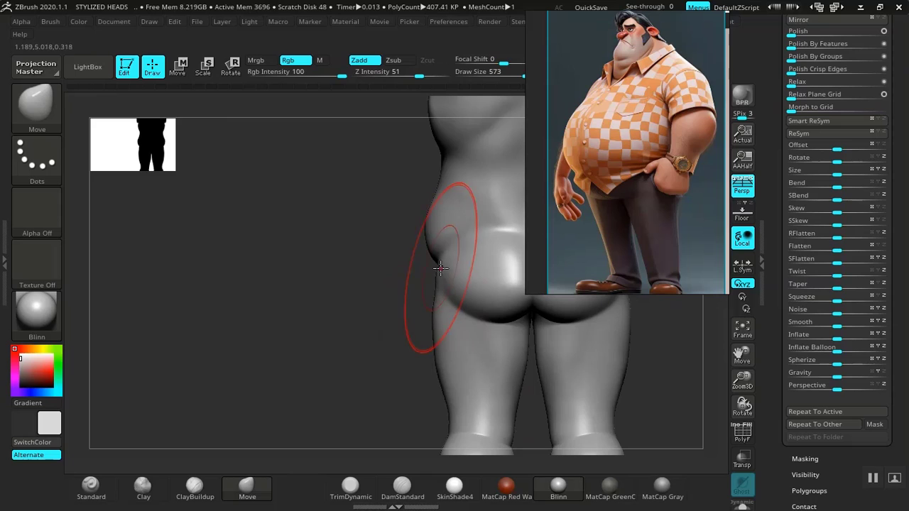
pyautogui.moveTo(360, 305)
pyautogui.mouseDown()
pyautogui.moveTo(438, 301)
pyautogui.moveTo(449, 290)
pyautogui.mouseUp()
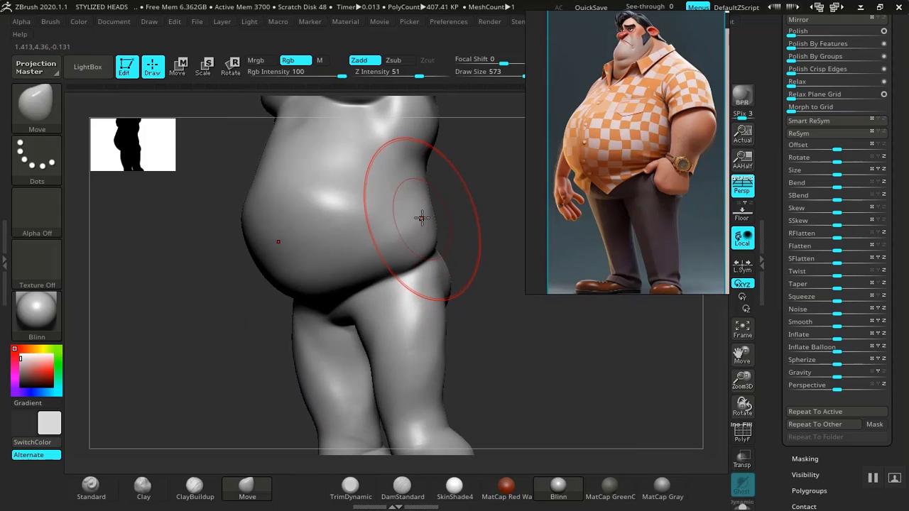
pyautogui.keyDown('shift'); pyautogui.moveTo(416, 222); pyautogui.dragTo(381, 286); pyautogui.keyUp('shift')
pyautogui.moveTo(519, 365)
pyautogui.keyDown('alt'); pyautogui.mouseDown()
pyautogui.moveTo(511, 323)
pyautogui.moveTo(488, 305)
pyautogui.moveTo(532, 381)
pyautogui.mouseUp(); pyautogui.keyUp('alt')
pyautogui.keyDown('shift'); pyautogui.moveTo(515, 303); pyautogui.dragTo(468, 310); pyautogui.keyUp('shift')
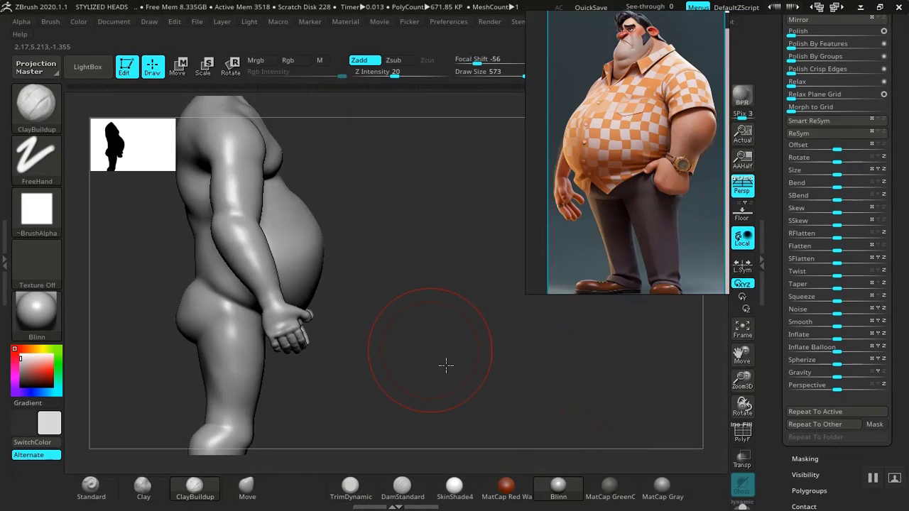
# Isolate the torso and legs, then fill out the flank between belly and lower back with ClayBuildup and smooth it.
pyautogui.moveTo(444, 366)
pyautogui.mouseDown()
pyautogui.moveTo(466, 391)
pyautogui.moveTo(407, 355)
pyautogui.mouseUp()
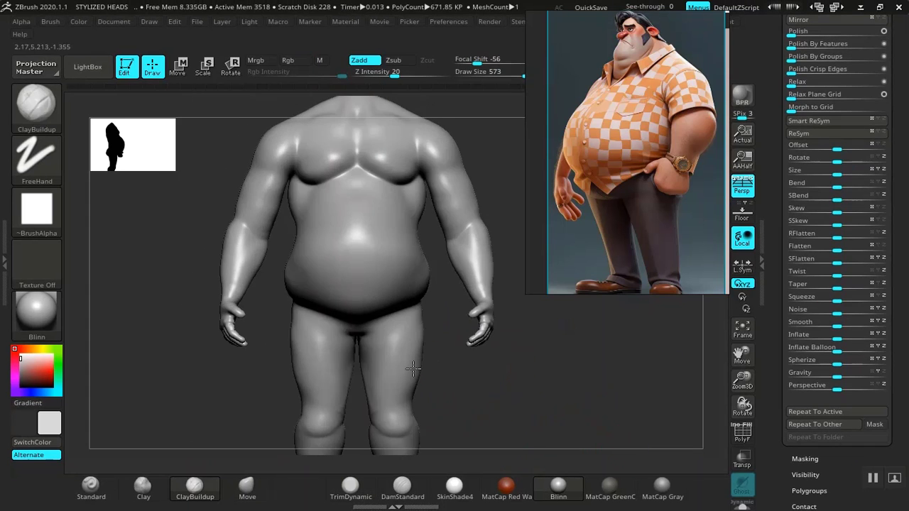
pyautogui.moveTo(534, 381)
pyautogui.mouseDown()
pyautogui.moveTo(410, 371)
pyautogui.moveTo(467, 351)
pyautogui.moveTo(345, 315)
pyautogui.moveTo(264, 223)
pyautogui.moveTo(362, 290)
pyautogui.moveTo(547, 373)
pyautogui.mouseUp()
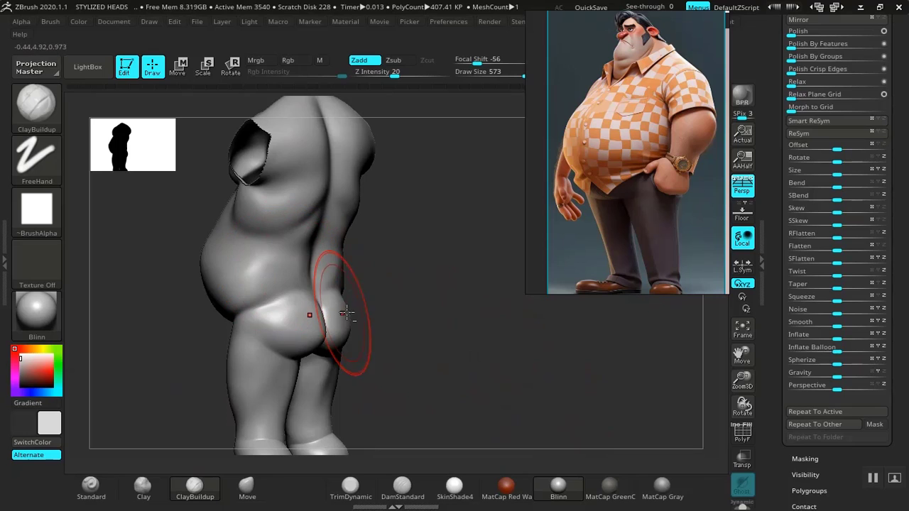
pyautogui.moveTo(449, 344)
pyautogui.mouseDown()
pyautogui.moveTo(419, 339)
pyautogui.moveTo(511, 348)
pyautogui.mouseUp()
pyautogui.keyDown('shift'); pyautogui.moveTo(214, 301); pyautogui.dragTo(204, 297); pyautogui.keyUp('shift')
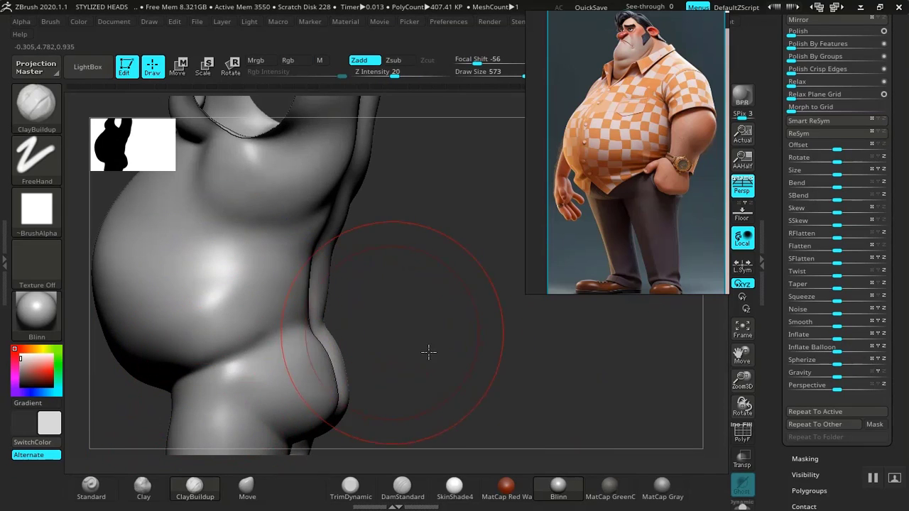
pyautogui.keyDown('alt'); pyautogui.moveTo(429, 351); pyautogui.dragTo(485, 386); pyautogui.keyUp('alt')
pyautogui.moveTo(275, 314)
pyautogui.mouseDown()
pyautogui.moveTo(244, 266)
pyautogui.moveTo(238, 324)
pyautogui.moveTo(294, 302)
pyautogui.moveTo(324, 321)
pyautogui.moveTo(224, 264)
pyautogui.moveTo(196, 319)
pyautogui.moveTo(224, 284)
pyautogui.moveTo(236, 299)
pyautogui.mouseUp()
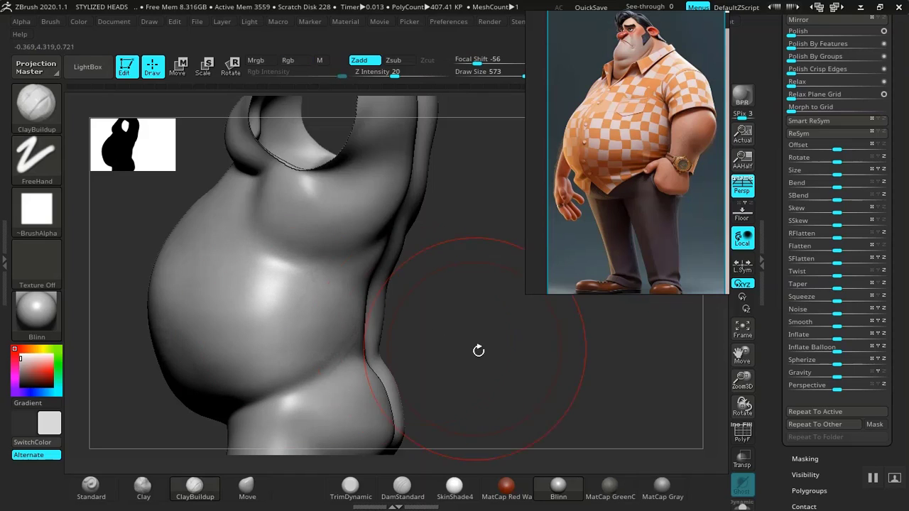
pyautogui.moveTo(479, 351)
pyautogui.keyDown('alt'); pyautogui.mouseDown()
pyautogui.moveTo(467, 312)
pyautogui.moveTo(425, 310)
pyautogui.moveTo(538, 345)
pyautogui.moveTo(357, 331)
pyautogui.moveTo(514, 330)
pyautogui.mouseUp(); pyautogui.keyUp('alt')
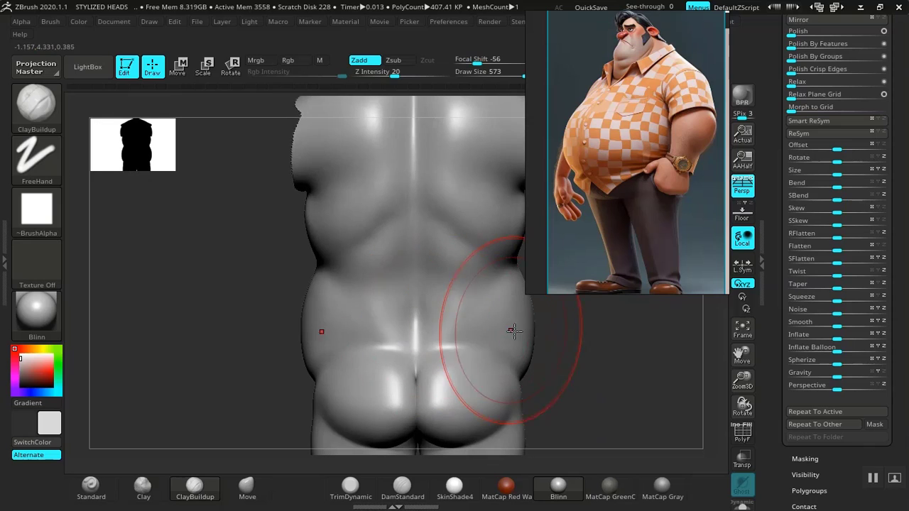
# Adjust the silhouette of the hips and the lower edge of the buttocks from behind with the Move brush.
pyautogui.moveTo(601, 362)
pyautogui.keyDown('alt'); pyautogui.mouseDown()
pyautogui.moveTo(532, 327)
pyautogui.moveTo(507, 298)
pyautogui.moveTo(515, 324)
pyautogui.mouseUp(); pyautogui.keyUp('alt')
pyautogui.click(245, 486)
pyautogui.moveTo(240, 323); pyautogui.dragTo(254, 322)
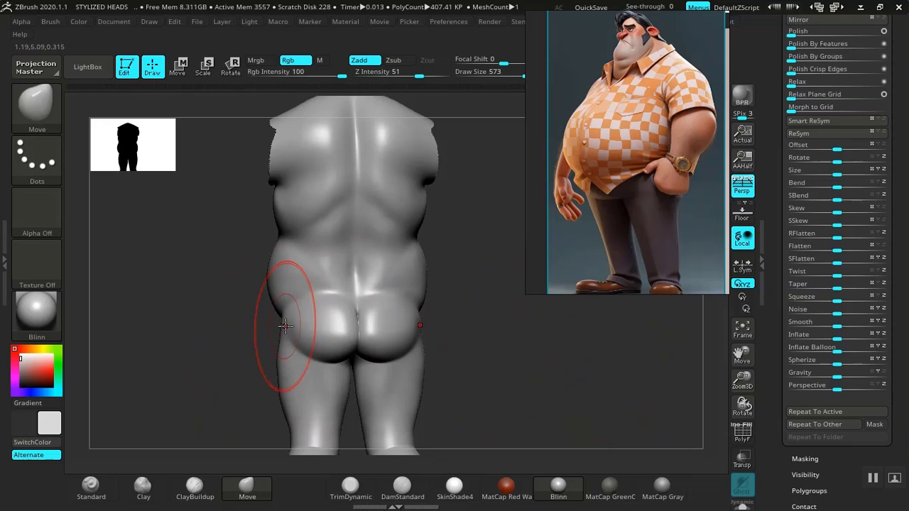
pyautogui.moveTo(488, 318); pyautogui.dragTo(473, 318)
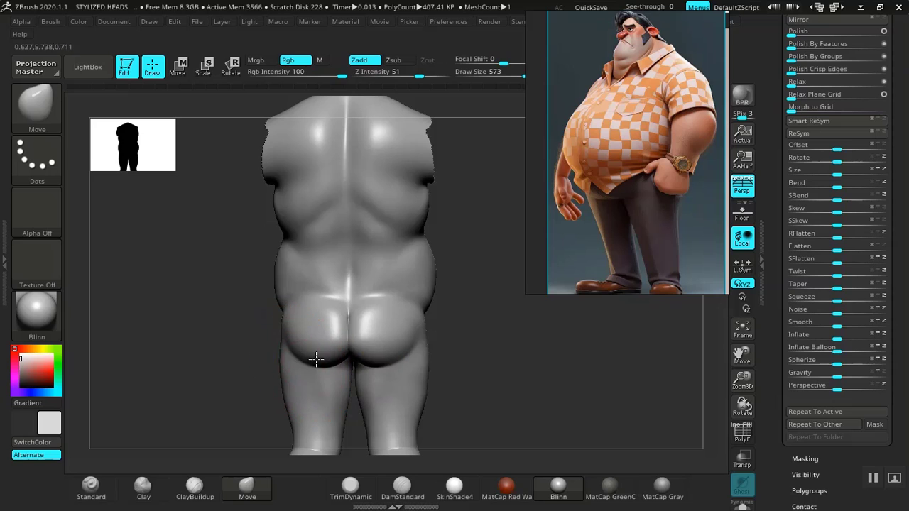
pyautogui.moveTo(297, 362); pyautogui.dragTo(301, 359)
# Add ClayBuildup volume across the chest and smooth away the stroke marks.
pyautogui.moveTo(486, 355)
pyautogui.keyDown('alt'); pyautogui.mouseDown()
pyautogui.moveTo(429, 299)
pyautogui.moveTo(545, 344)
pyautogui.moveTo(467, 335)
pyautogui.moveTo(463, 351)
pyautogui.mouseUp(); pyautogui.keyUp('alt')
pyautogui.press('ctrl')
pyautogui.moveTo(432, 305)
pyautogui.keyDown('alt'); pyautogui.mouseDown()
pyautogui.moveTo(475, 412)
pyautogui.moveTo(486, 390)
pyautogui.moveTo(426, 335)
pyautogui.moveTo(448, 365)
pyautogui.moveTo(278, 451)
pyautogui.mouseUp(); pyautogui.keyUp('alt')
pyautogui.click(195, 488)
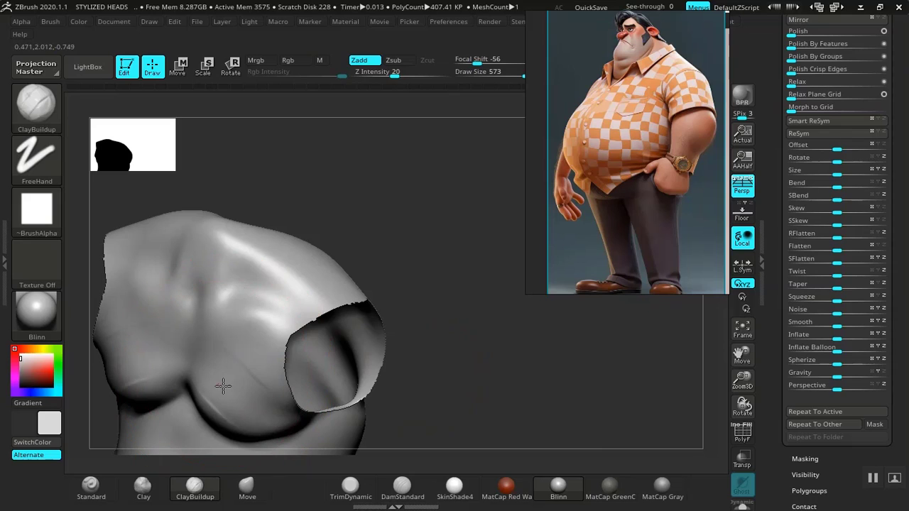
pyautogui.keyDown('shift'); pyautogui.moveTo(251, 403); pyautogui.dragTo(248, 377); pyautogui.keyUp('shift')
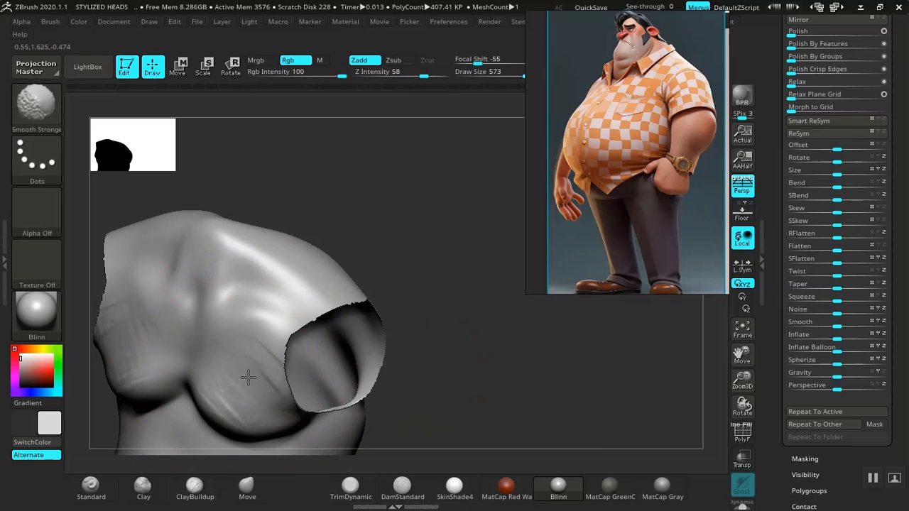
pyautogui.moveTo(480, 226)
pyautogui.keyDown('alt'); pyautogui.mouseDown()
pyautogui.moveTo(485, 258)
pyautogui.moveTo(447, 322)
pyautogui.moveTo(433, 324)
pyautogui.moveTo(445, 291)
pyautogui.moveTo(487, 365)
pyautogui.moveTo(447, 411)
pyautogui.mouseUp(); pyautogui.keyUp('alt')
pyautogui.keyDown('shift'); pyautogui.moveTo(200, 337); pyautogui.dragTo(186, 350); pyautogui.keyUp('shift')
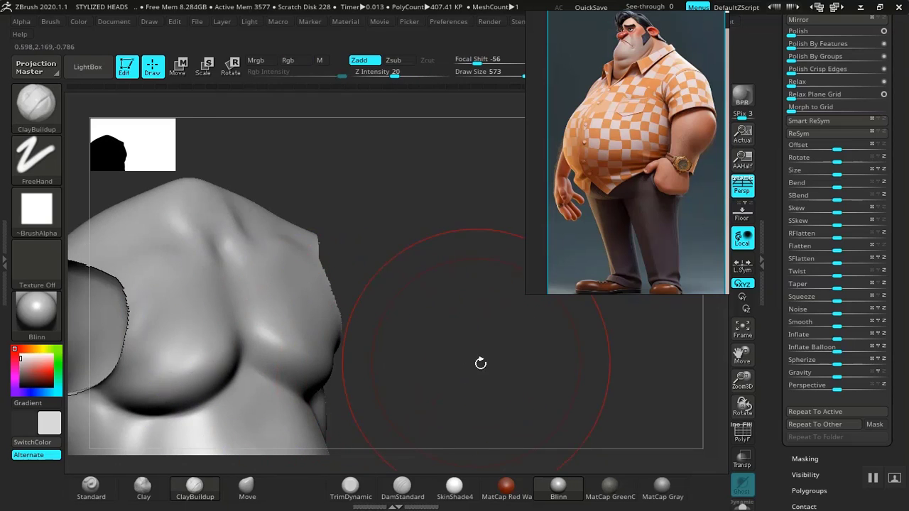
# Unhide the arms and build up the sides of the upper belly beneath the chest with ClayBuildup, smoothing the strokes.
pyautogui.keyDown('alt'); pyautogui.moveTo(481, 363); pyautogui.dragTo(428, 262); pyautogui.keyUp('alt')
pyautogui.keyDown('ctrl'); pyautogui.keyDown('shift'); pyautogui.click(455, 311); pyautogui.keyUp('shift'); pyautogui.keyUp('ctrl')
pyautogui.moveTo(449, 350)
pyautogui.mouseDown()
pyautogui.moveTo(473, 351)
pyautogui.moveTo(443, 260)
pyautogui.moveTo(468, 300)
pyautogui.moveTo(487, 299)
pyautogui.moveTo(432, 299)
pyautogui.mouseUp()
pyautogui.moveTo(459, 336)
pyautogui.keyDown('alt'); pyautogui.mouseDown()
pyautogui.moveTo(433, 306)
pyautogui.moveTo(453, 327)
pyautogui.moveTo(368, 320)
pyautogui.mouseUp(); pyautogui.keyUp('alt')
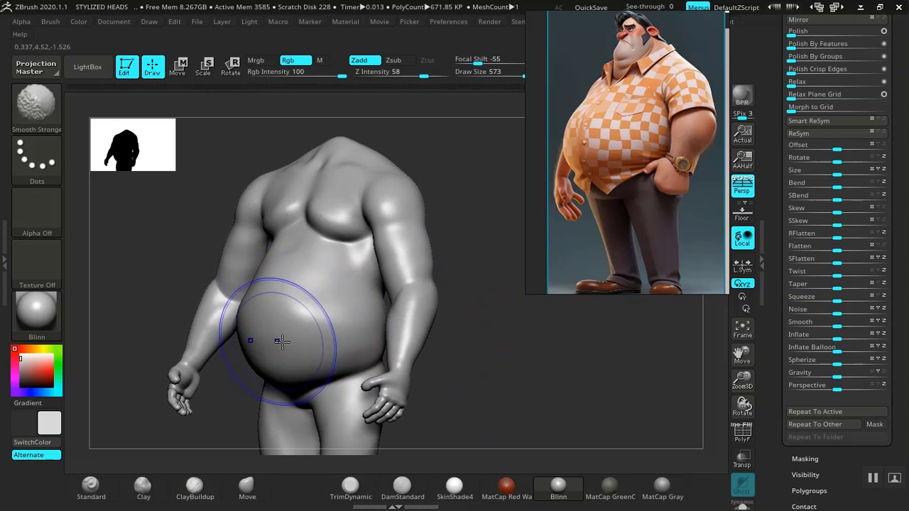
pyautogui.moveTo(504, 320)
pyautogui.keyDown('shift'); pyautogui.mouseDown()
pyautogui.moveTo(548, 347)
pyautogui.moveTo(513, 340)
pyautogui.mouseUp(); pyautogui.keyUp('shift')
pyautogui.moveTo(555, 310)
pyautogui.keyDown('alt'); pyautogui.mouseDown()
pyautogui.moveTo(497, 350)
pyautogui.moveTo(491, 344)
pyautogui.mouseUp(); pyautogui.keyUp('alt')
pyautogui.moveTo(348, 295); pyautogui.dragTo(367, 314)
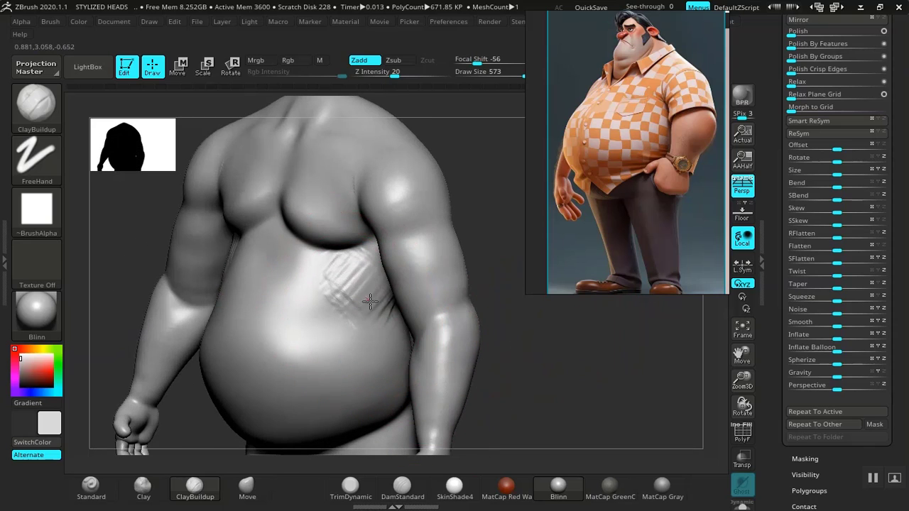
pyautogui.press('shift')
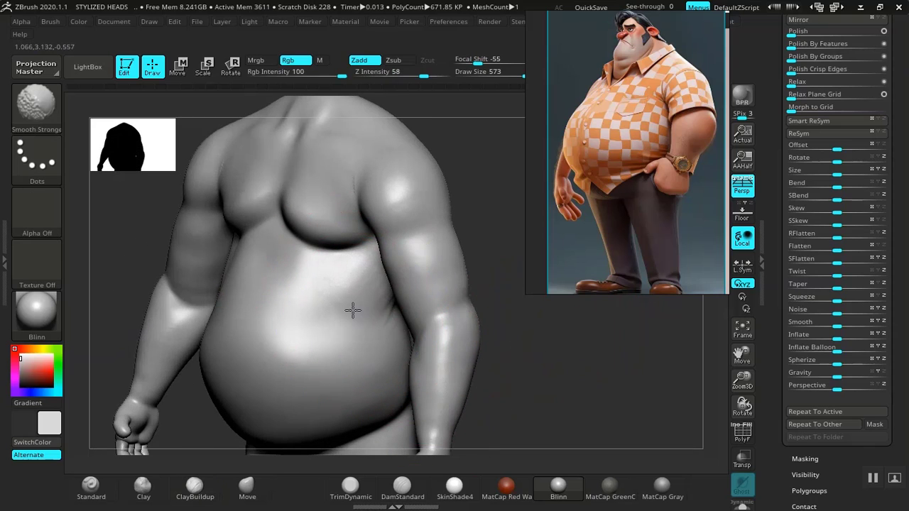
# Refine the ribcage side and the back roll below the armpit, and smooth the surface.
pyautogui.moveTo(551, 345)
pyautogui.mouseDown()
pyautogui.moveTo(570, 335)
pyautogui.moveTo(536, 310)
pyautogui.moveTo(532, 335)
pyautogui.moveTo(570, 384)
pyautogui.moveTo(573, 357)
pyautogui.moveTo(609, 352)
pyautogui.mouseUp()
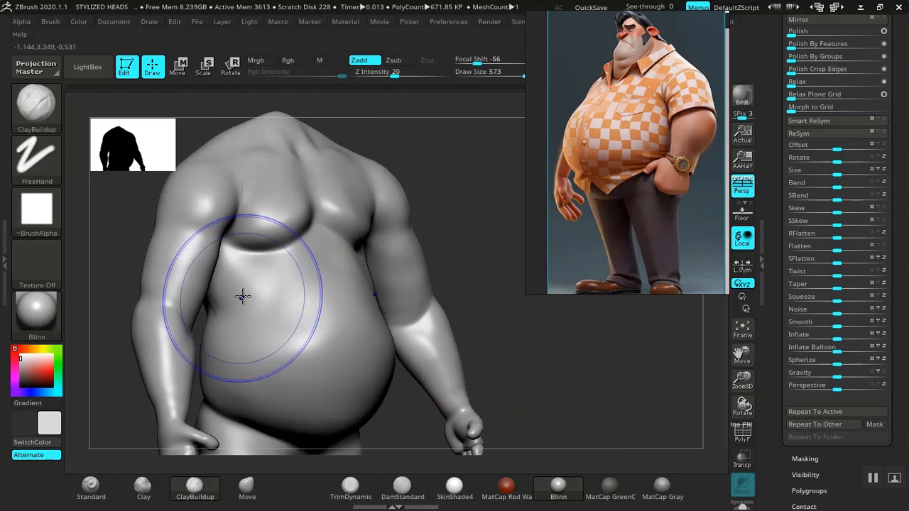
pyautogui.moveTo(243, 296)
pyautogui.keyDown('shift'); pyautogui.mouseDown()
pyautogui.moveTo(234, 303)
pyautogui.moveTo(245, 297)
pyautogui.mouseUp(); pyautogui.keyUp('shift')
pyautogui.moveTo(536, 253); pyautogui.dragTo(227, 284)
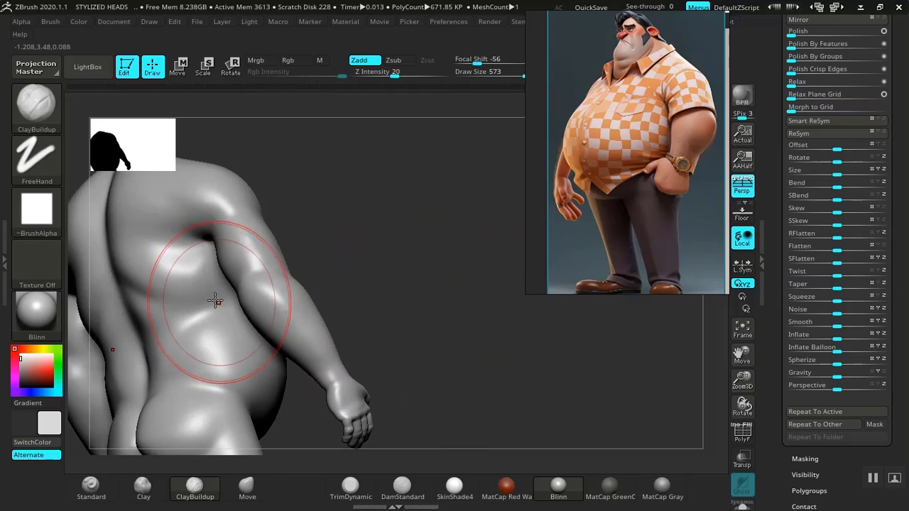
pyautogui.press('shift')
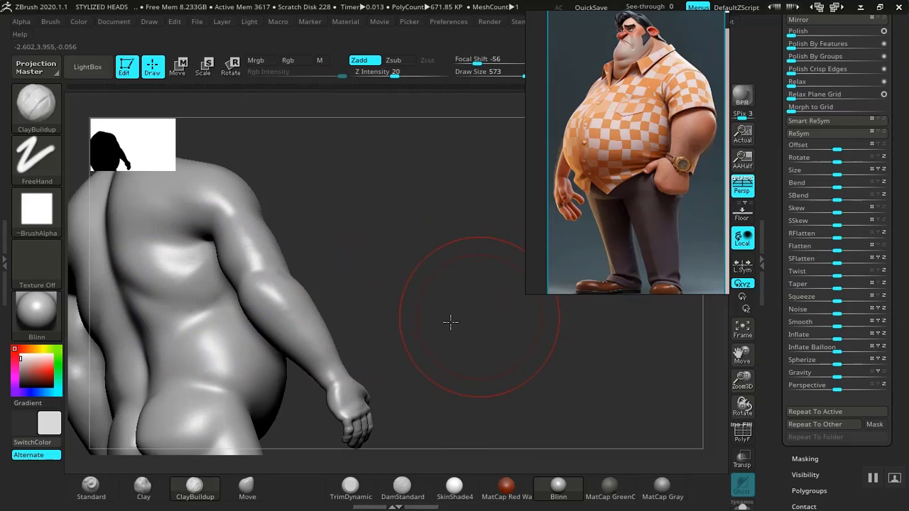
# Build up the shoulder blades and the backs of the shoulders with ClayBuildup and smooth the rough strokes.
pyautogui.moveTo(450, 320)
pyautogui.mouseDown()
pyautogui.moveTo(439, 327)
pyautogui.moveTo(473, 338)
pyautogui.moveTo(499, 376)
pyautogui.moveTo(453, 298)
pyautogui.moveTo(404, 343)
pyautogui.mouseUp()
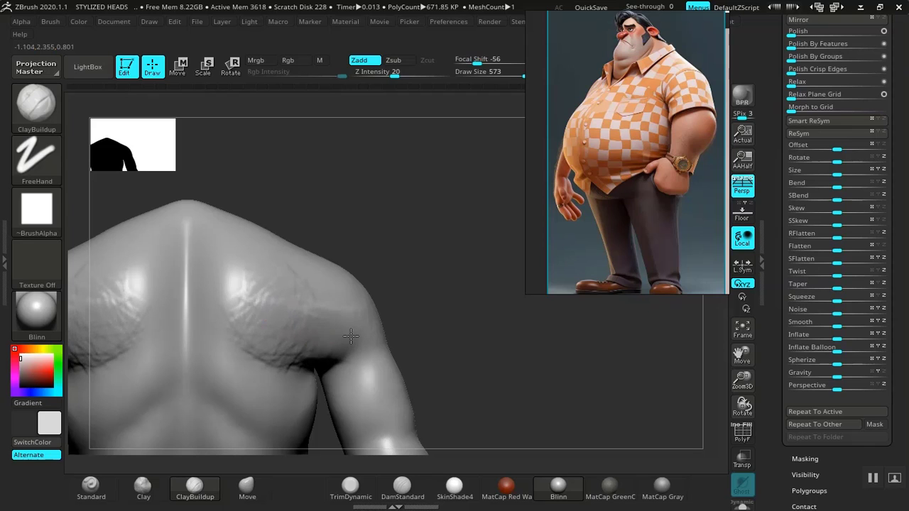
pyautogui.press('shift')
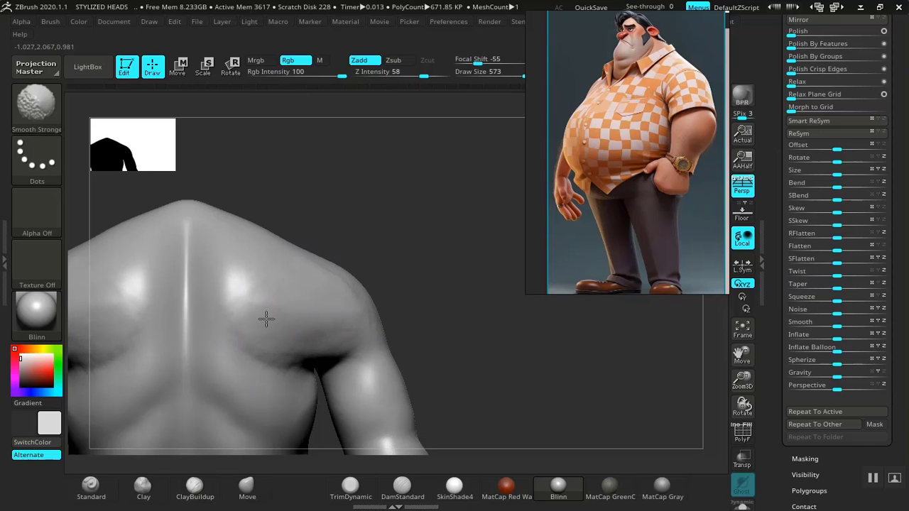
pyautogui.moveTo(491, 343)
pyautogui.keyDown('shift'); pyautogui.mouseDown()
pyautogui.moveTo(409, 340)
pyautogui.moveTo(516, 343)
pyautogui.moveTo(493, 329)
pyautogui.moveTo(491, 378)
pyautogui.moveTo(450, 377)
pyautogui.mouseUp(); pyautogui.keyUp('shift')
# Reshape the rear armpit and the back of the shoulder with the Move brush.
pyautogui.click(247, 485)
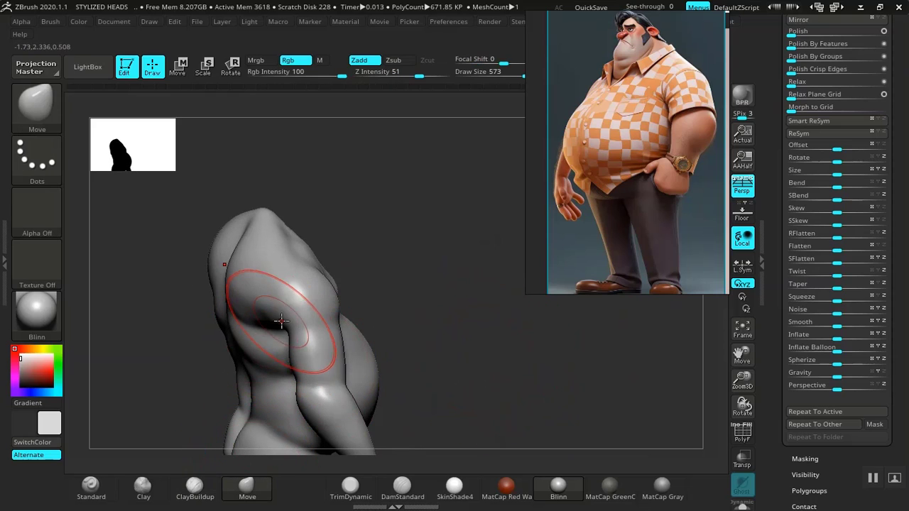
pyautogui.moveTo(283, 325); pyautogui.dragTo(278, 323)
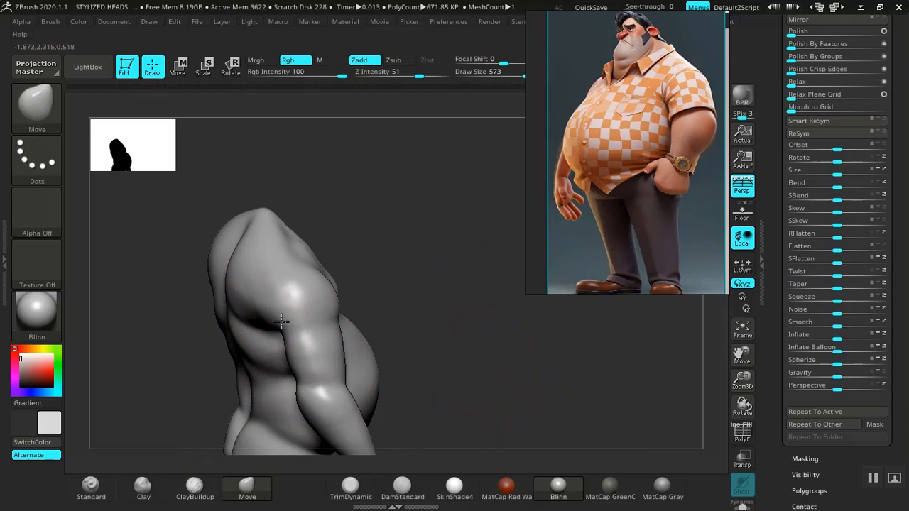
pyautogui.moveTo(279, 287); pyautogui.dragTo(274, 278)
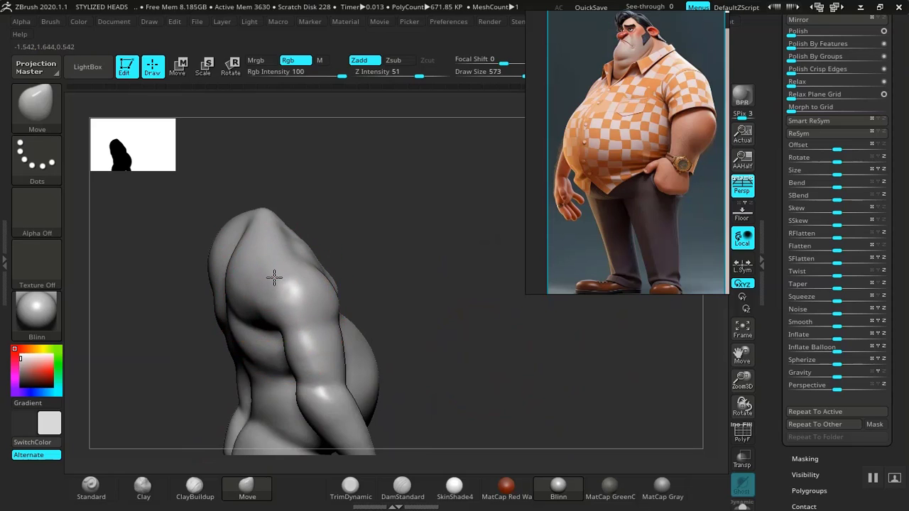
pyautogui.moveTo(406, 275); pyautogui.dragTo(454, 277)
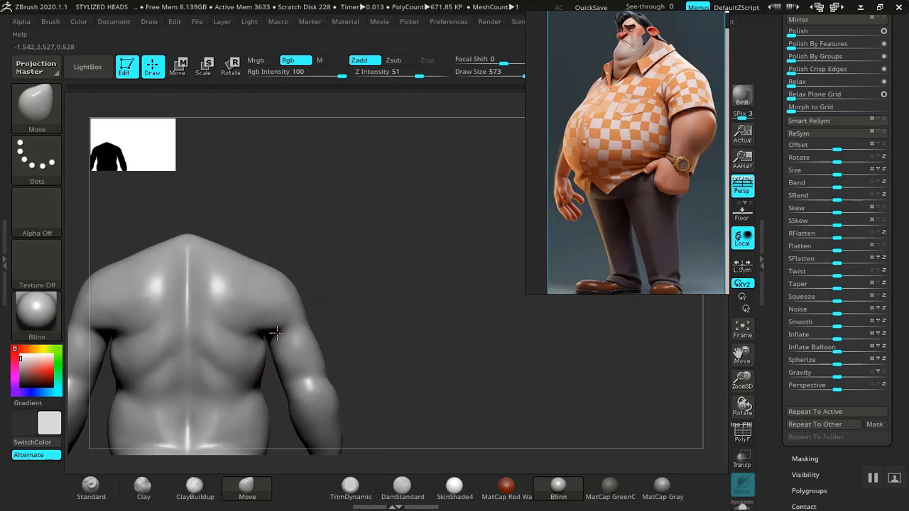
pyautogui.moveTo(446, 323); pyautogui.dragTo(410, 320)
# Carve a DamStandard crease from the rear armpit across the upper arm beneath the deltoid.
pyautogui.moveTo(462, 428)
pyautogui.keyDown('alt'); pyautogui.mouseDown()
pyautogui.moveTo(528, 408)
pyautogui.moveTo(529, 452)
pyautogui.mouseUp(); pyautogui.keyUp('alt')
pyautogui.moveTo(461, 305); pyautogui.dragTo(385, 304)
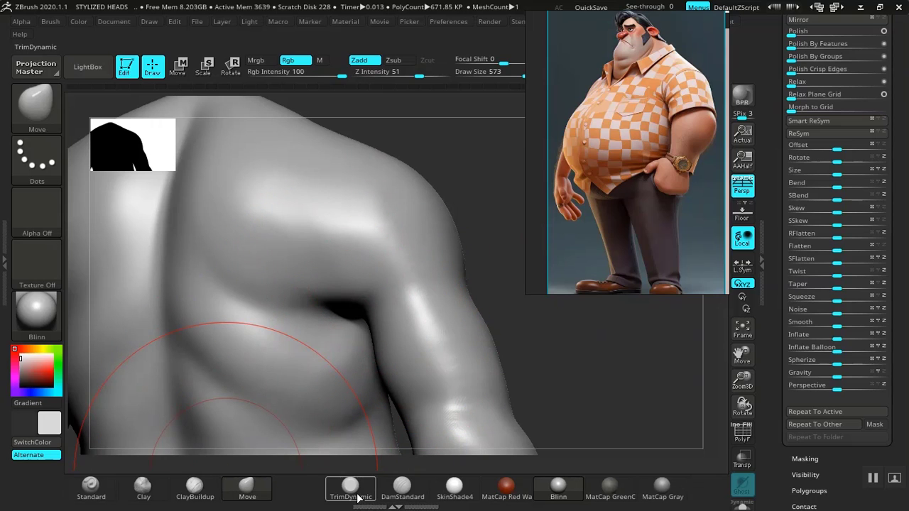
pyautogui.click(392, 496)
pyautogui.moveTo(536, 343)
pyautogui.mouseDown()
pyautogui.moveTo(420, 284)
pyautogui.moveTo(436, 302)
pyautogui.mouseUp()
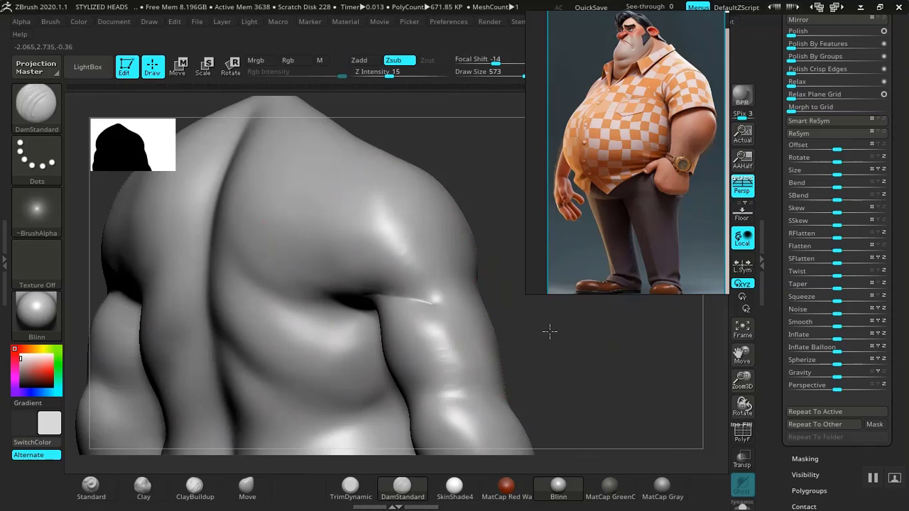
pyautogui.moveTo(549, 329); pyautogui.dragTo(524, 335)
pyautogui.moveTo(470, 312); pyautogui.dragTo(260, 355)
pyautogui.moveTo(446, 227); pyautogui.dragTo(432, 301)
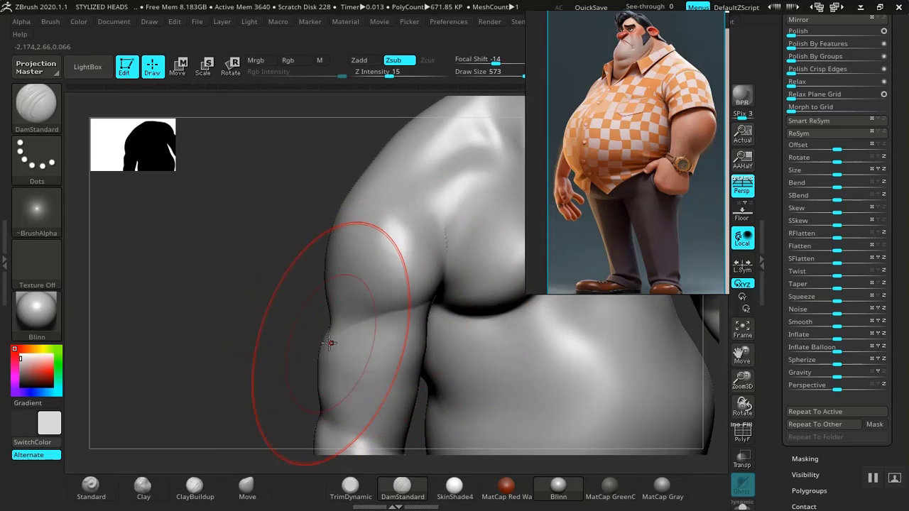
# Deepen the crease around the outer side of the arm below the deltoid and soften its transition.
pyautogui.moveTo(270, 365)
pyautogui.mouseDown()
pyautogui.moveTo(325, 318)
pyautogui.moveTo(324, 336)
pyautogui.mouseUp()
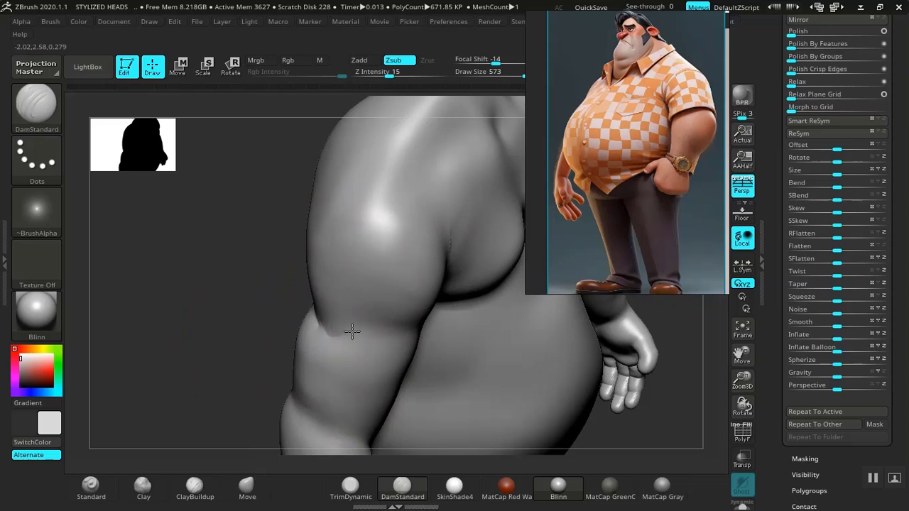
pyautogui.moveTo(238, 338)
pyautogui.mouseDown()
pyautogui.moveTo(310, 313)
pyautogui.moveTo(368, 327)
pyautogui.mouseUp()
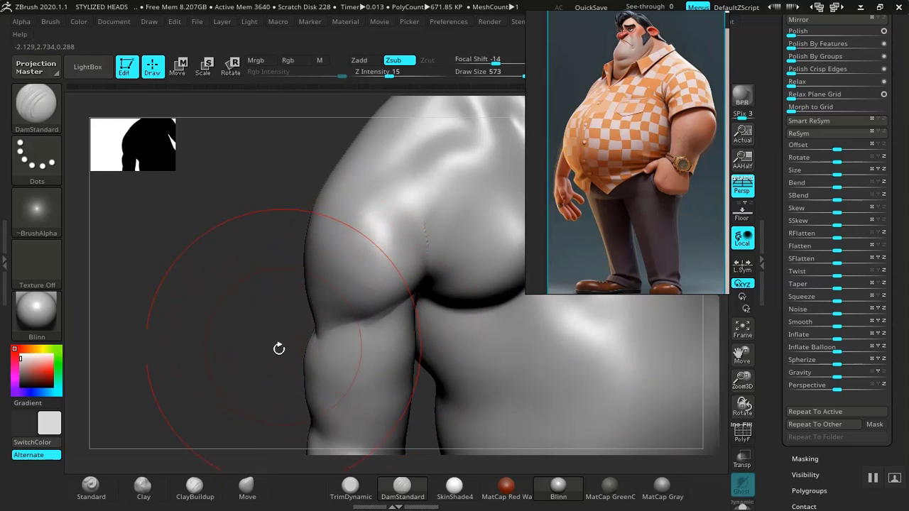
pyautogui.moveTo(209, 325)
pyautogui.keyDown('alt'); pyautogui.mouseDown()
pyautogui.moveTo(272, 258)
pyautogui.moveTo(369, 272)
pyautogui.mouseUp(); pyautogui.keyUp('alt')
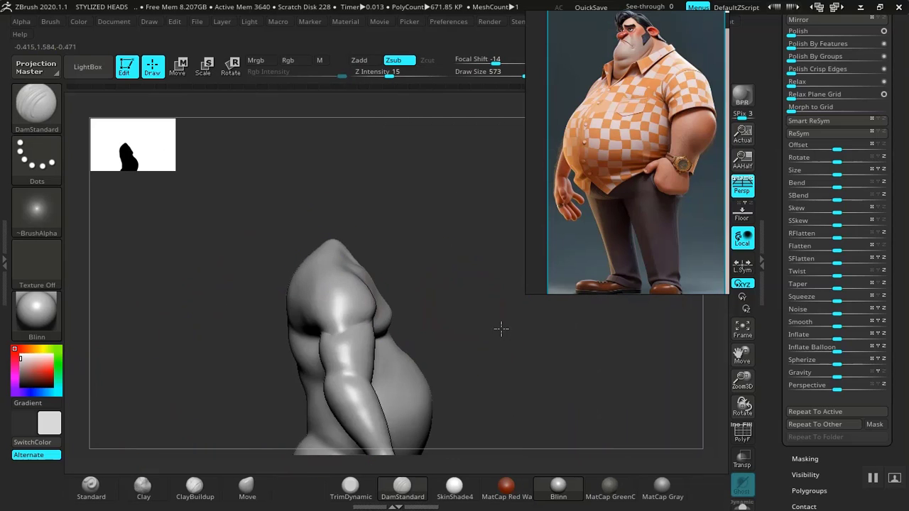
pyautogui.keyDown('alt'); pyautogui.moveTo(501, 329); pyautogui.dragTo(452, 309); pyautogui.keyUp('alt')
pyautogui.moveTo(456, 346)
pyautogui.mouseDown()
pyautogui.moveTo(473, 325)
pyautogui.moveTo(365, 365)
pyautogui.mouseUp()
pyautogui.press('shift')
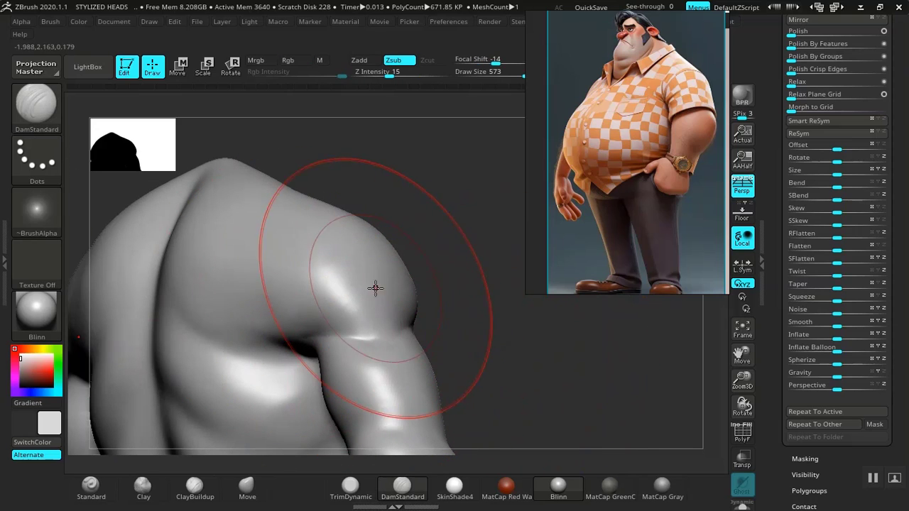
# Add volume to the back of the shoulder above the rear armpit with the ClayBuildup brush.
pyautogui.click(199, 487)
pyautogui.moveTo(300, 299)
pyautogui.mouseDown()
pyautogui.moveTo(357, 296)
pyautogui.moveTo(300, 286)
pyautogui.moveTo(288, 297)
pyautogui.moveTo(334, 306)
pyautogui.moveTo(290, 274)
pyautogui.moveTo(332, 292)
pyautogui.moveTo(309, 278)
pyautogui.mouseUp()
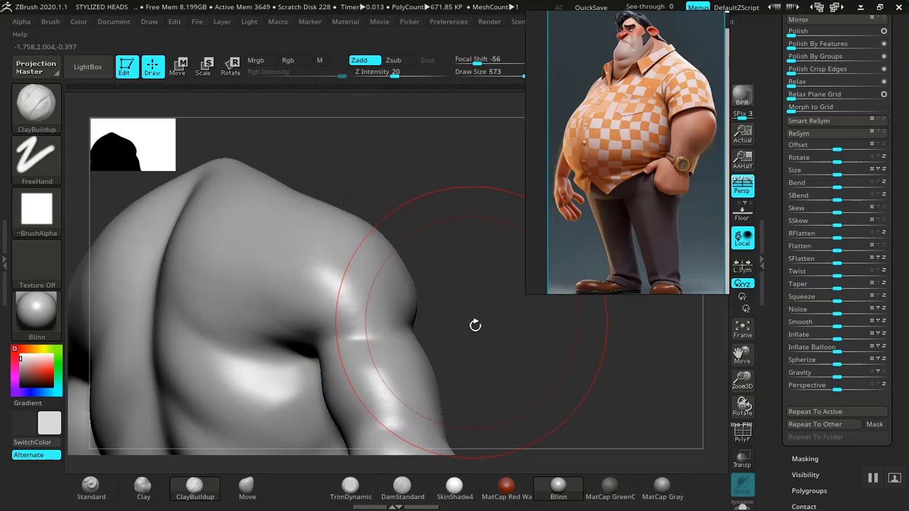
pyautogui.press('f')
pyautogui.moveTo(459, 299)
pyautogui.keyDown('alt'); pyautogui.mouseDown()
pyautogui.moveTo(479, 349)
pyautogui.moveTo(507, 337)
pyautogui.moveTo(501, 380)
pyautogui.mouseUp(); pyautogui.keyUp('alt')
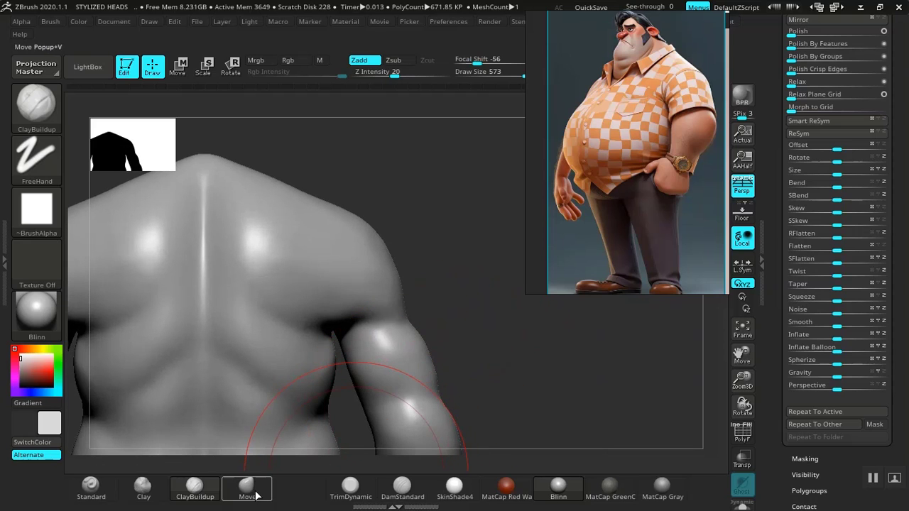
# Mask off the torso temporarily to work on the arm, and reshape the rear armpit with the Move brush at draw size 230.
pyautogui.keyDown('ctrl'); pyautogui.keyDown('shift'); pyautogui.click(408, 365); pyautogui.keyUp('shift'); pyautogui.keyUp('ctrl')
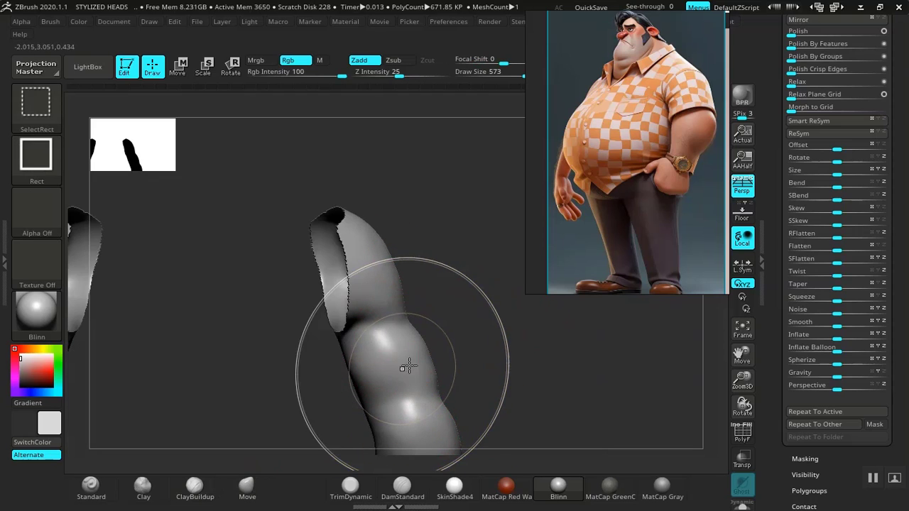
pyautogui.keyDown('ctrl'); pyautogui.keyDown('shift'); pyautogui.click(495, 333); pyautogui.keyUp('shift'); pyautogui.keyUp('ctrl')
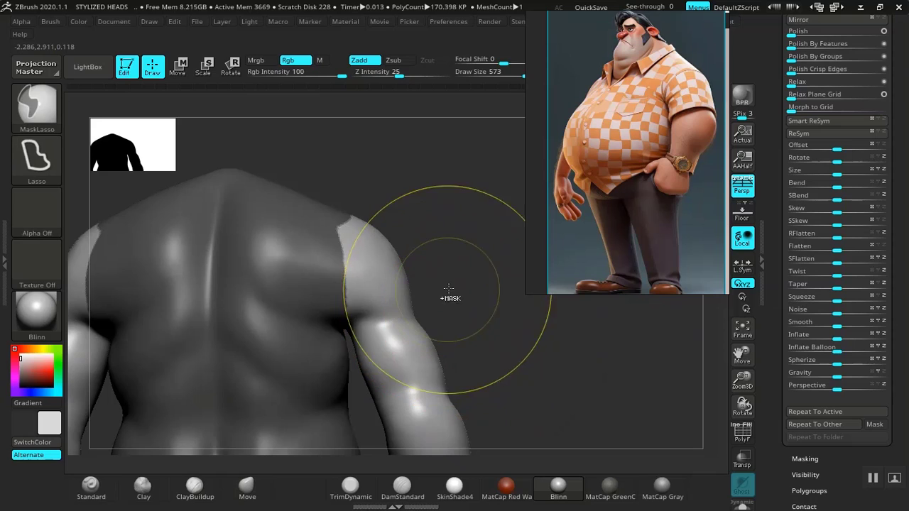
pyautogui.moveTo(448, 289)
pyautogui.keyDown('ctrl'); pyautogui.mouseDown()
pyautogui.moveTo(542, 420)
pyautogui.moveTo(398, 341)
pyautogui.mouseUp(); pyautogui.keyUp('ctrl')
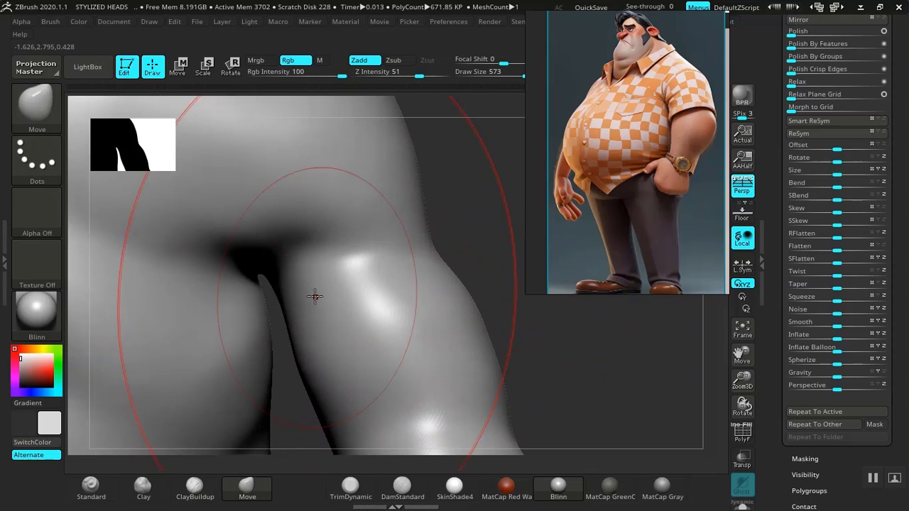
pyautogui.press('space')
pyautogui.moveTo(307, 286); pyautogui.dragTo(272, 287)
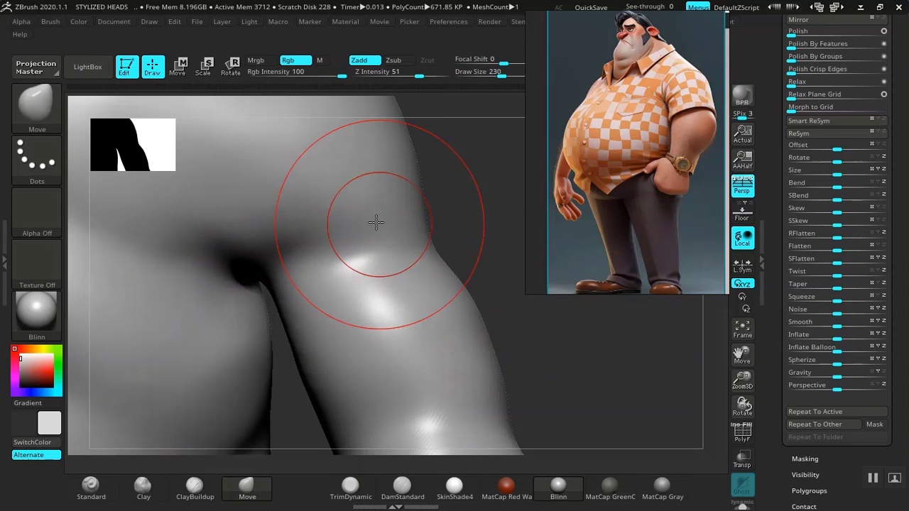
pyautogui.press('space')
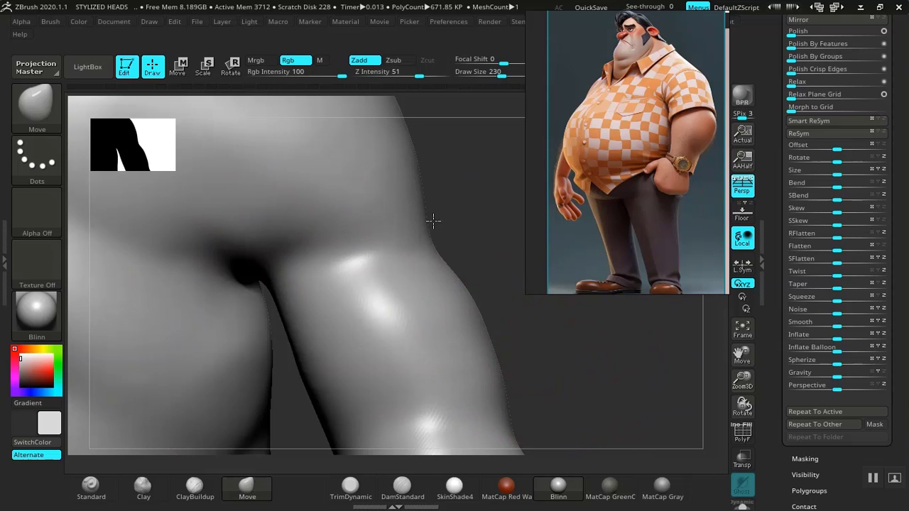
# Smooth the crease beneath the deltoid along the front and side of the upper arm.
pyautogui.keyDown('alt'); pyautogui.moveTo(433, 221); pyautogui.dragTo(369, 288); pyautogui.keyUp('alt')
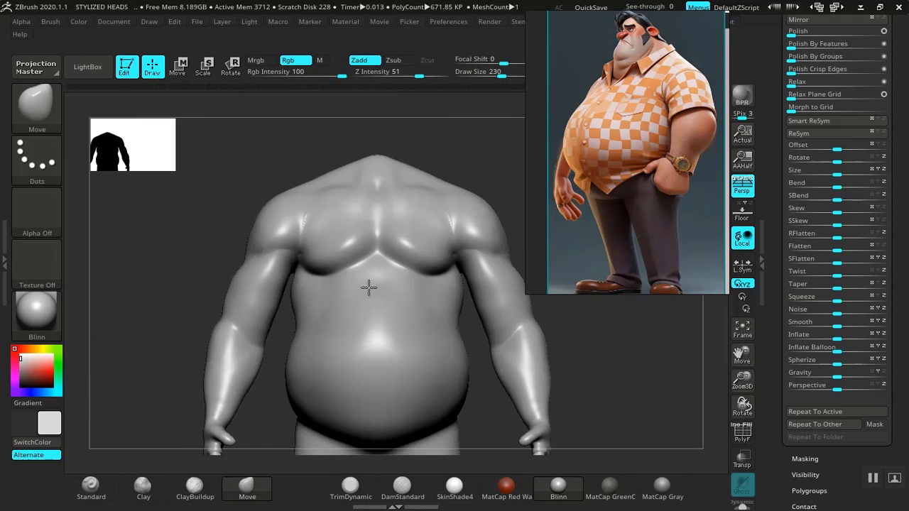
pyautogui.moveTo(548, 311); pyautogui.dragTo(459, 330)
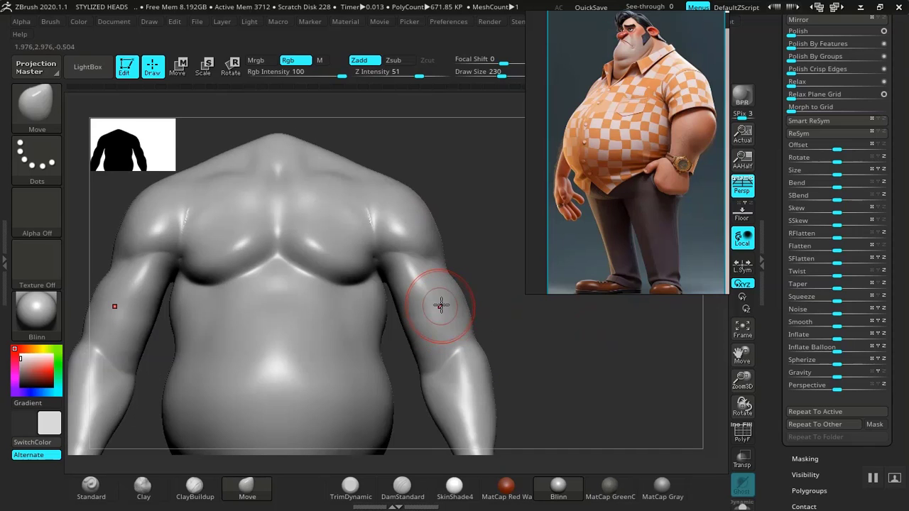
pyautogui.moveTo(495, 274)
pyautogui.mouseDown()
pyautogui.moveTo(478, 289)
pyautogui.moveTo(450, 288)
pyautogui.moveTo(418, 272)
pyautogui.moveTo(441, 290)
pyautogui.moveTo(388, 302)
pyautogui.moveTo(320, 298)
pyautogui.mouseUp()
pyautogui.press('shift')
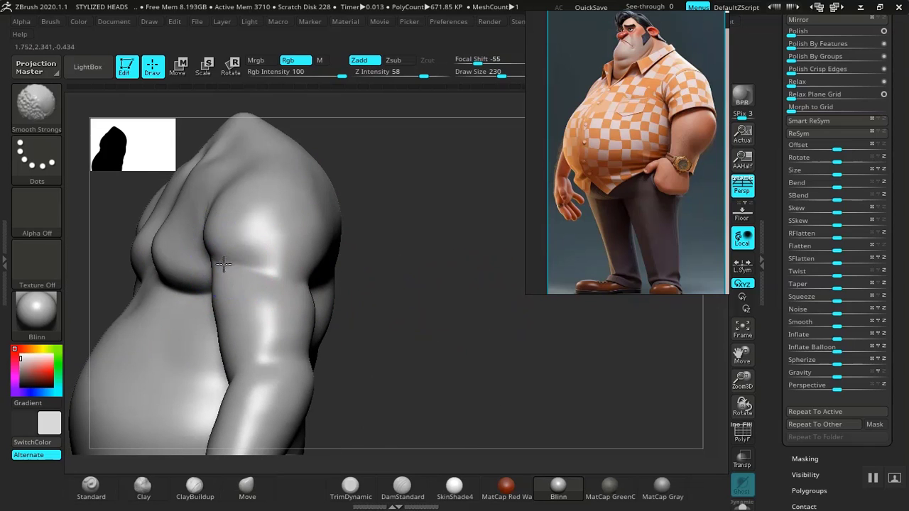
# Adjust the inner upper arm near the armpit with the Move brush at draw size 390 and smooth the biceps.
pyautogui.moveTo(381, 297)
pyautogui.mouseDown()
pyautogui.moveTo(419, 337)
pyautogui.moveTo(382, 300)
pyautogui.moveTo(475, 300)
pyautogui.mouseUp()
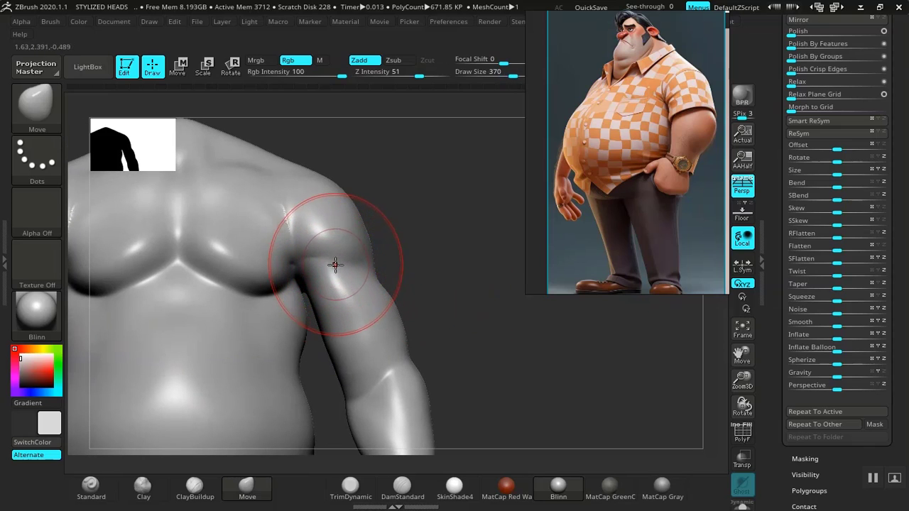
pyautogui.moveTo(341, 300); pyautogui.dragTo(338, 292)
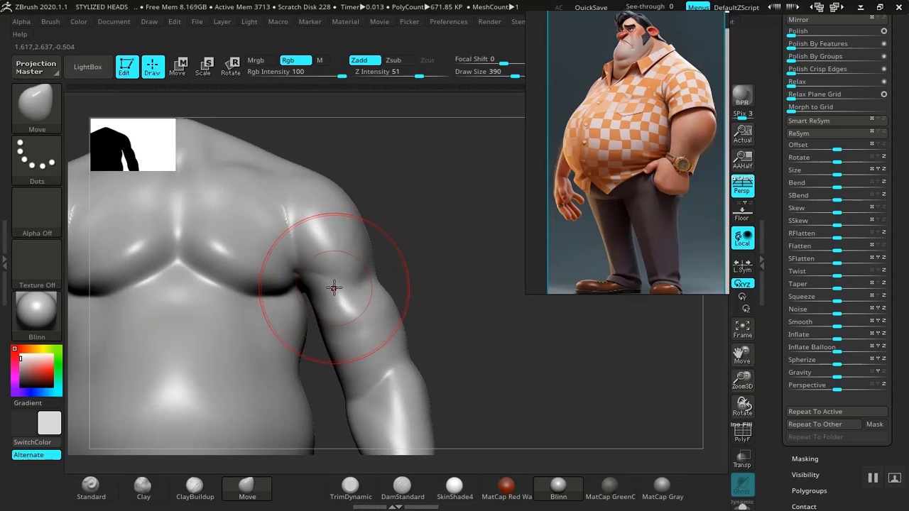
pyautogui.moveTo(385, 261)
pyautogui.keyDown('alt'); pyautogui.mouseDown()
pyautogui.moveTo(379, 254)
pyautogui.moveTo(457, 329)
pyautogui.moveTo(444, 329)
pyautogui.moveTo(488, 346)
pyautogui.moveTo(372, 318)
pyautogui.mouseUp(); pyautogui.keyUp('alt')
pyautogui.press('shift')
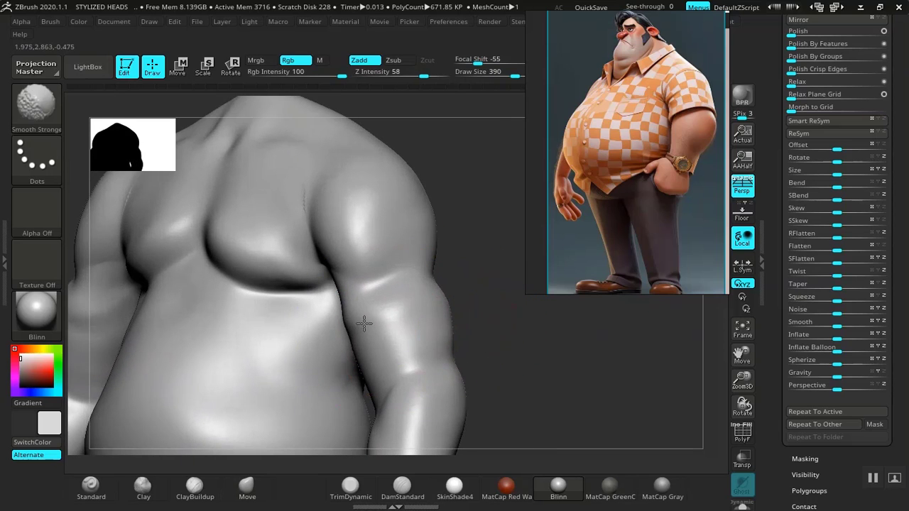
pyautogui.moveTo(411, 352)
pyautogui.keyDown('shift'); pyautogui.mouseDown()
pyautogui.moveTo(435, 320)
pyautogui.moveTo(426, 318)
pyautogui.moveTo(506, 321)
pyautogui.mouseUp(); pyautogui.keyUp('shift')
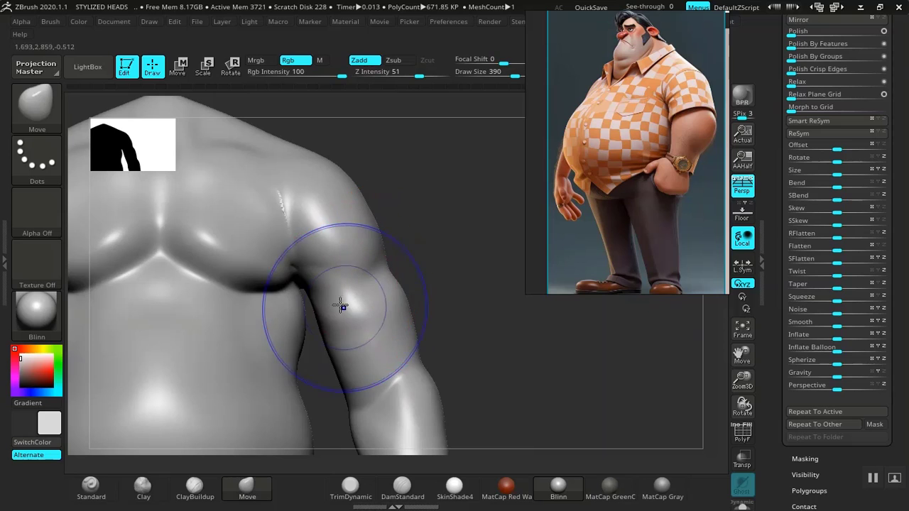
pyautogui.keyDown('shift'); pyautogui.moveTo(342, 306); pyautogui.dragTo(330, 344); pyautogui.keyUp('shift')
# Build up the front and lower edge of the deltoid with ClayBuildup and smooth out the rough strokes.
pyautogui.click(244, 479)
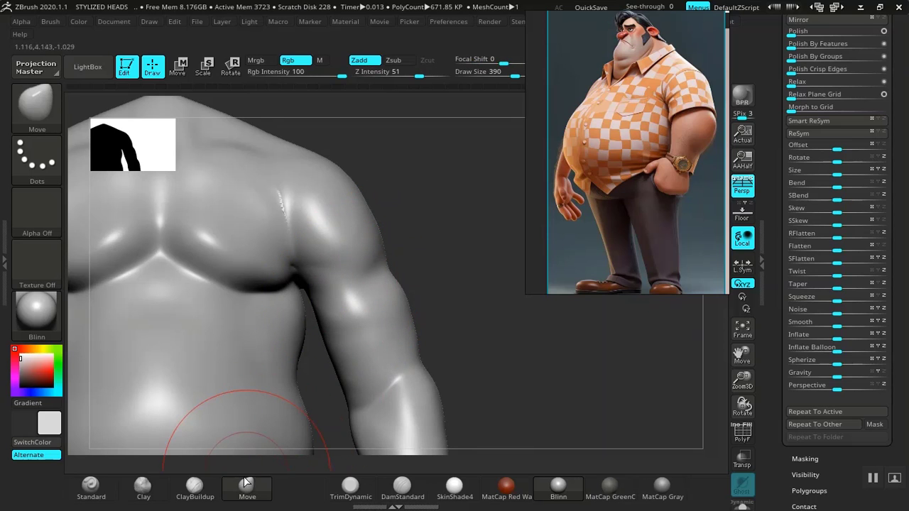
pyautogui.click(190, 484)
pyautogui.moveTo(460, 302); pyautogui.dragTo(403, 299)
pyautogui.moveTo(345, 249); pyautogui.dragTo(361, 261)
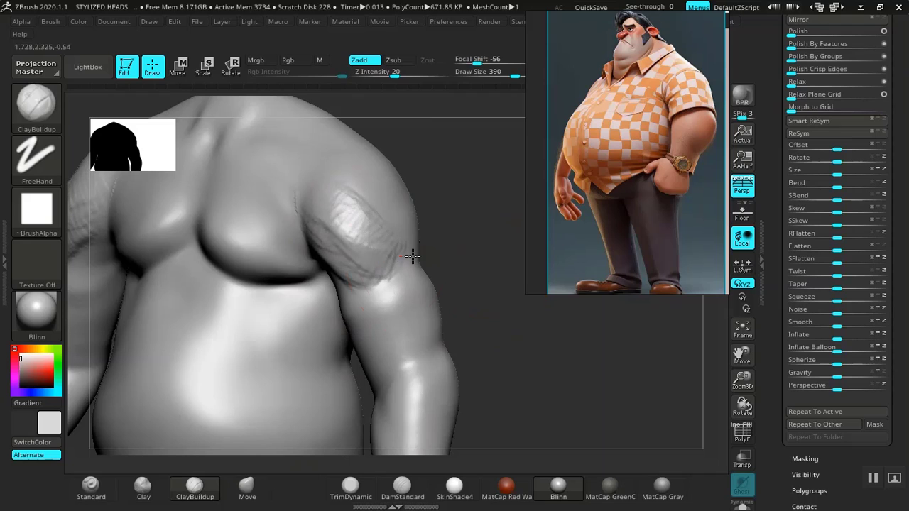
pyautogui.keyDown('shift'); pyautogui.moveTo(412, 256); pyautogui.dragTo(345, 228); pyautogui.keyUp('shift')
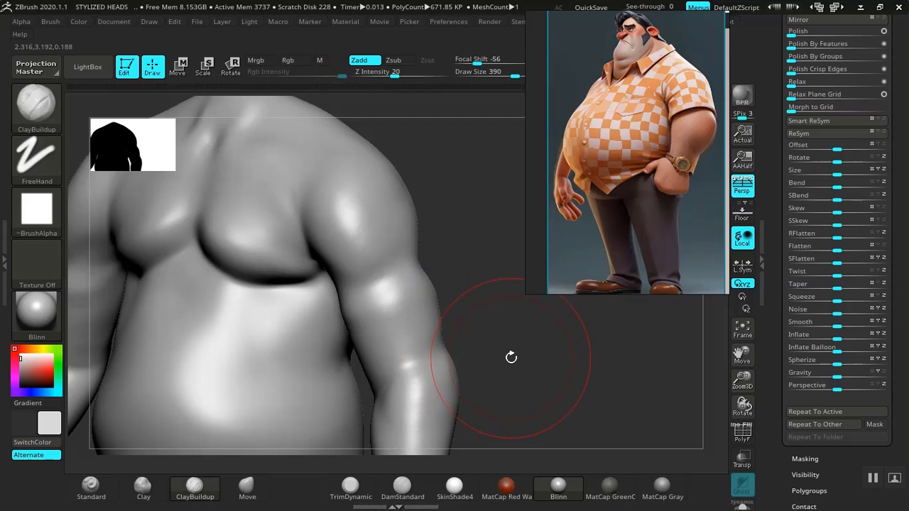
# Smooth the biceps and the outer upper arm between the deltoid and the elbow.
pyautogui.moveTo(511, 357)
pyautogui.keyDown('alt'); pyautogui.mouseDown()
pyautogui.moveTo(483, 314)
pyautogui.moveTo(461, 311)
pyautogui.moveTo(511, 368)
pyautogui.moveTo(402, 334)
pyautogui.mouseUp(); pyautogui.keyUp('alt')
pyautogui.keyDown('shift'); pyautogui.moveTo(355, 315); pyautogui.dragTo(383, 333); pyautogui.keyUp('shift')
pyautogui.moveTo(471, 345)
pyautogui.mouseDown()
pyautogui.moveTo(395, 286)
pyautogui.moveTo(391, 311)
pyautogui.moveTo(400, 299)
pyautogui.mouseUp()
pyautogui.moveTo(502, 319)
pyautogui.keyDown('shift'); pyautogui.mouseDown()
pyautogui.moveTo(516, 326)
pyautogui.moveTo(422, 244)
pyautogui.moveTo(501, 327)
pyautogui.moveTo(522, 395)
pyautogui.mouseUp(); pyautogui.keyUp('shift')
pyautogui.keyDown('shift'); pyautogui.moveTo(405, 315); pyautogui.dragTo(404, 308); pyautogui.keyUp('shift')
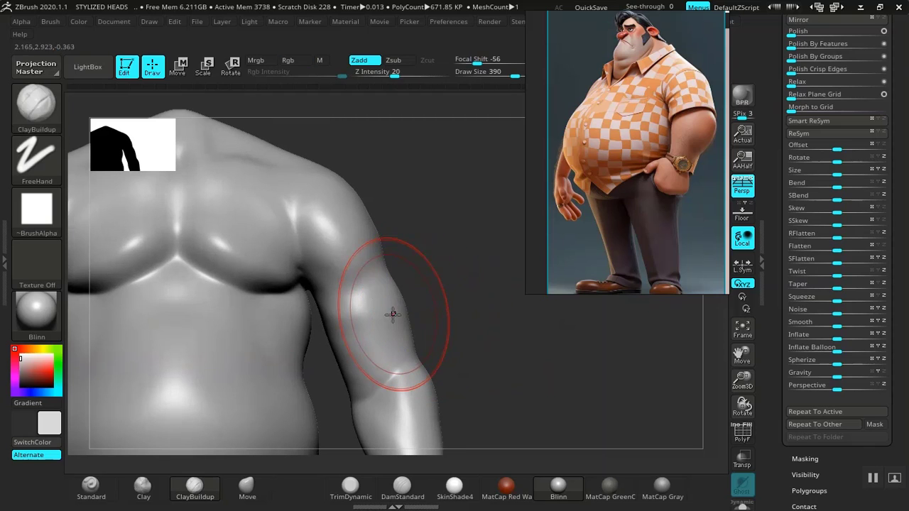
# Refine the outer contour of the upper arm above the elbow with the Move brush.
pyautogui.press('b')
pyautogui.press('m')
pyautogui.press('v')
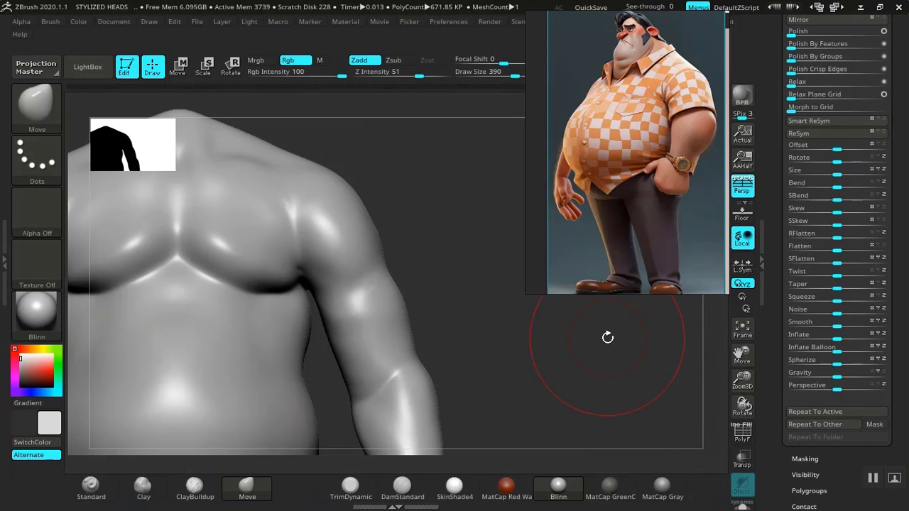
pyautogui.moveTo(514, 351); pyautogui.dragTo(522, 350)
pyautogui.moveTo(403, 313); pyautogui.dragTo(400, 309)
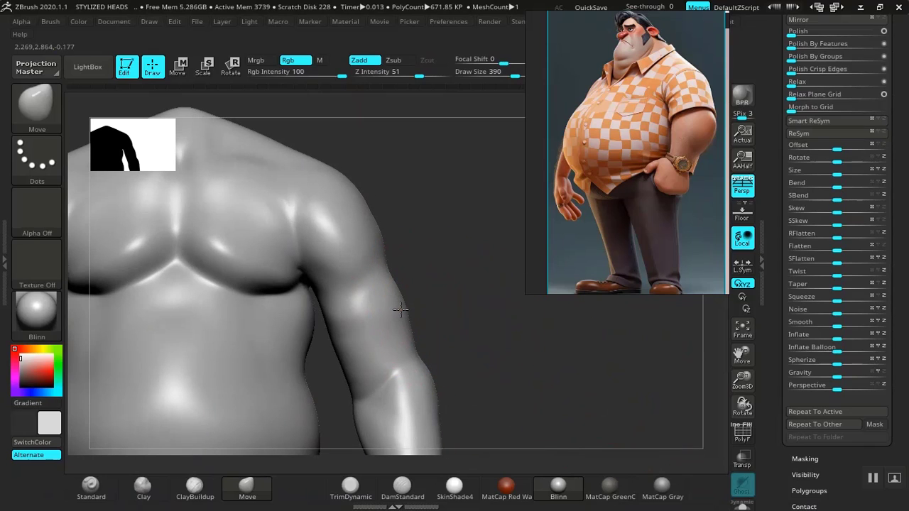
# Reshape the palm, thumb base and fingers of the hand with the Move brush.
pyautogui.press('f')
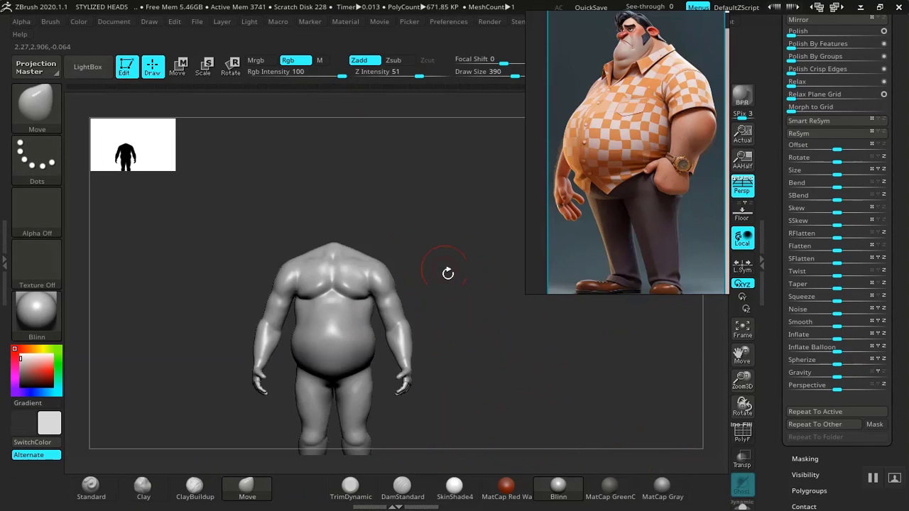
pyautogui.keyDown('alt'); pyautogui.moveTo(492, 309); pyautogui.dragTo(534, 483); pyautogui.keyUp('alt')
pyautogui.keyDown('alt'); pyautogui.moveTo(513, 339); pyautogui.dragTo(520, 304); pyautogui.keyUp('alt')
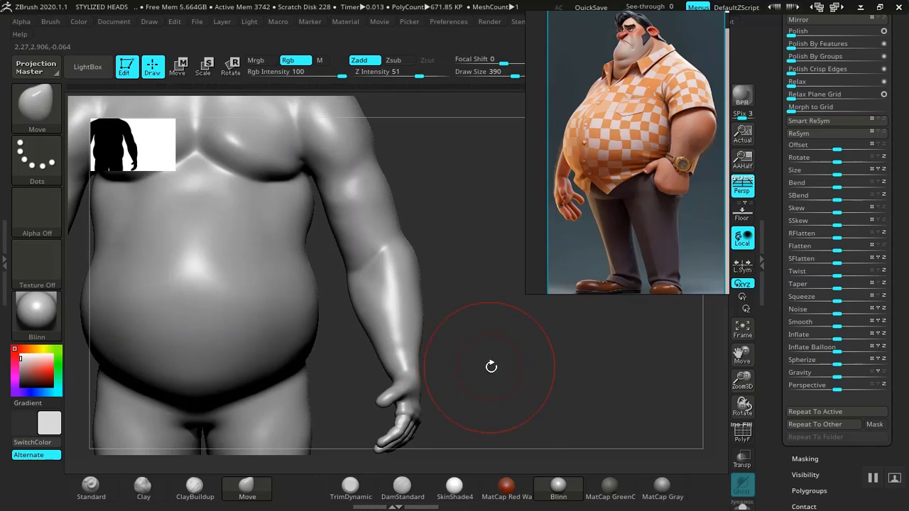
pyautogui.moveTo(491, 368)
pyautogui.mouseDown()
pyautogui.moveTo(553, 365)
pyautogui.moveTo(570, 382)
pyautogui.moveTo(516, 336)
pyautogui.moveTo(555, 386)
pyautogui.moveTo(505, 279)
pyautogui.mouseUp()
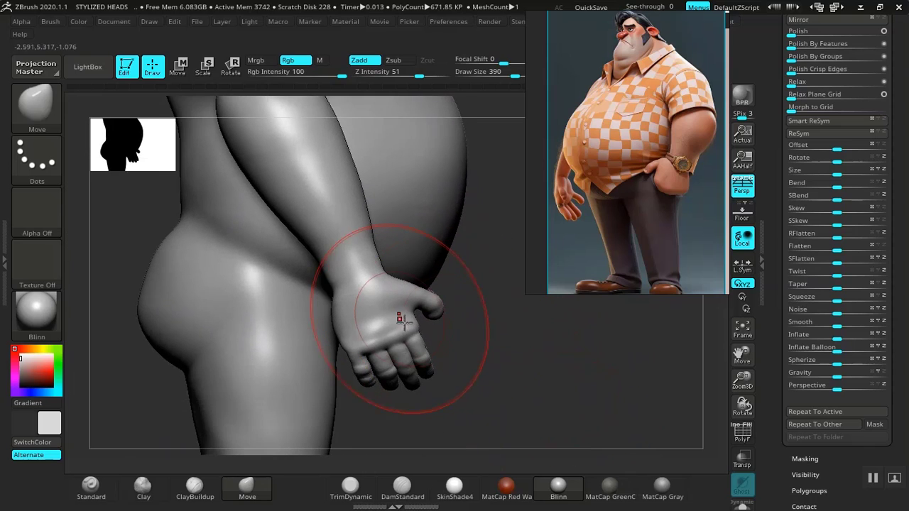
pyautogui.moveTo(516, 346)
pyautogui.keyDown('alt'); pyautogui.mouseDown()
pyautogui.moveTo(525, 363)
pyautogui.moveTo(625, 368)
pyautogui.mouseUp(); pyautogui.keyUp('alt')
pyautogui.keyDown('shift'); pyautogui.moveTo(481, 301); pyautogui.dragTo(476, 294); pyautogui.keyUp('shift')
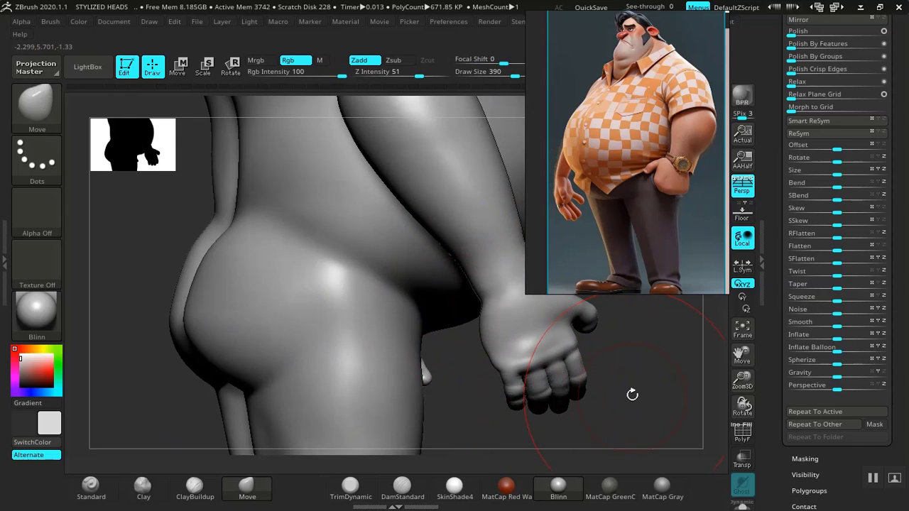
pyautogui.moveTo(633, 396); pyautogui.dragTo(537, 384)
pyautogui.moveTo(434, 362); pyautogui.dragTo(437, 365)
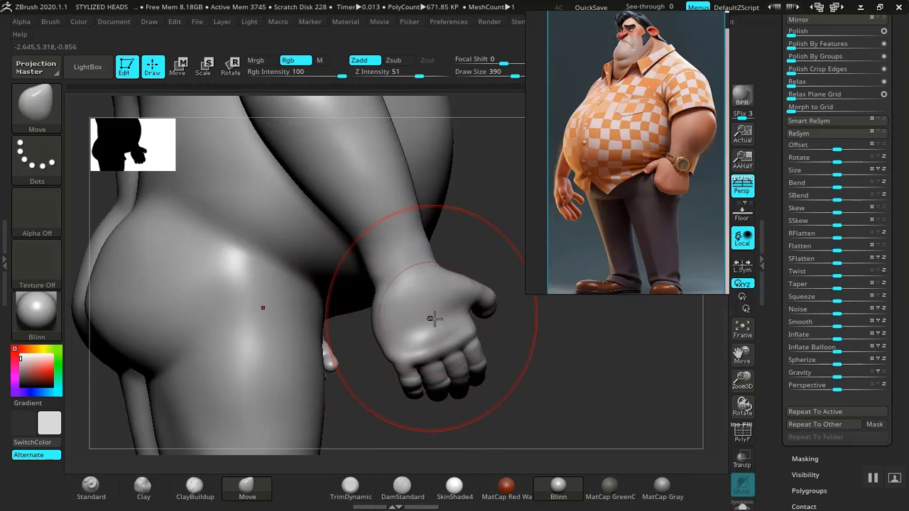
pyautogui.moveTo(466, 328); pyautogui.dragTo(470, 326)
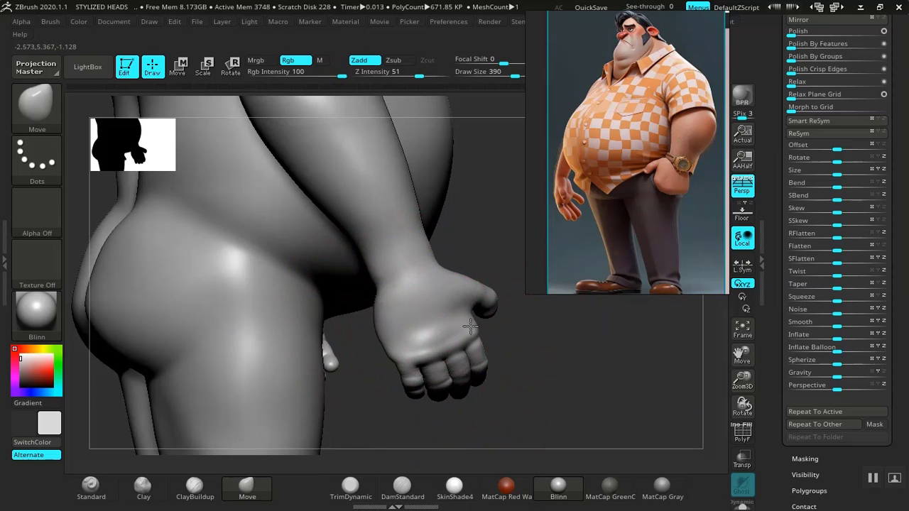
# Adjust the rear contour of the forearm and wrist in side view with the Move brush.
pyautogui.moveTo(581, 382)
pyautogui.keyDown('alt'); pyautogui.mouseDown()
pyautogui.moveTo(361, 304)
pyautogui.moveTo(507, 386)
pyautogui.moveTo(509, 369)
pyautogui.moveTo(458, 335)
pyautogui.moveTo(436, 360)
pyautogui.moveTo(469, 348)
pyautogui.mouseUp(); pyautogui.keyUp('alt')
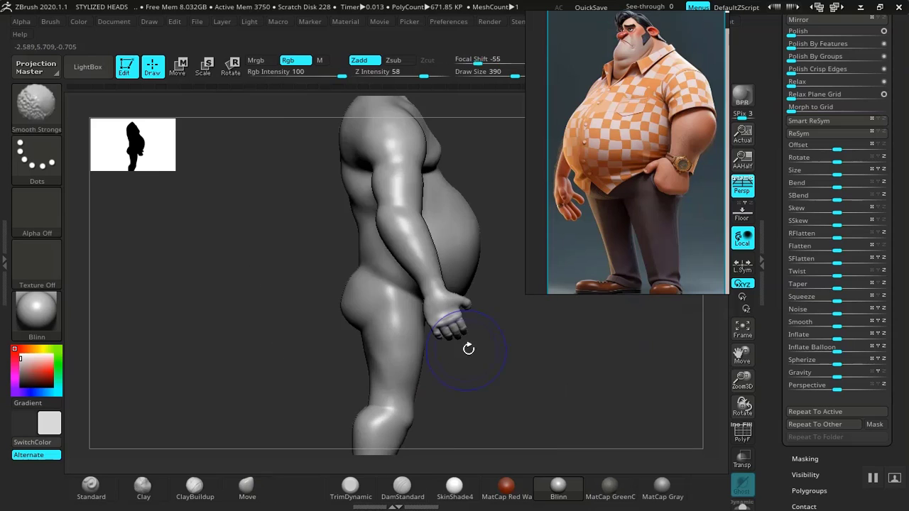
pyautogui.keyDown('alt'); pyautogui.moveTo(547, 392); pyautogui.dragTo(550, 409); pyautogui.keyUp('alt')
pyautogui.moveTo(388, 251); pyautogui.dragTo(382, 244)
pyautogui.moveTo(382, 239)
pyautogui.mouseDown()
pyautogui.moveTo(368, 226)
pyautogui.moveTo(381, 264)
pyautogui.mouseUp()
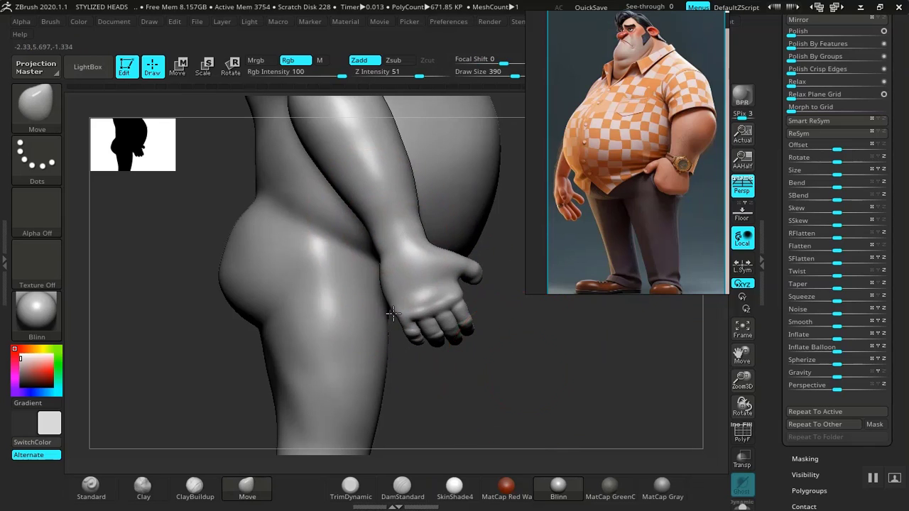
# Thicken the lower forearm just above the wrist with ClayBuildup and smooth the strokes.
pyautogui.press('f')
pyautogui.keyDown('shift'); pyautogui.moveTo(479, 368); pyautogui.dragTo(460, 367); pyautogui.keyUp('shift')
pyautogui.keyDown('alt'); pyautogui.moveTo(385, 367); pyautogui.dragTo(249, 421); pyautogui.keyUp('alt')
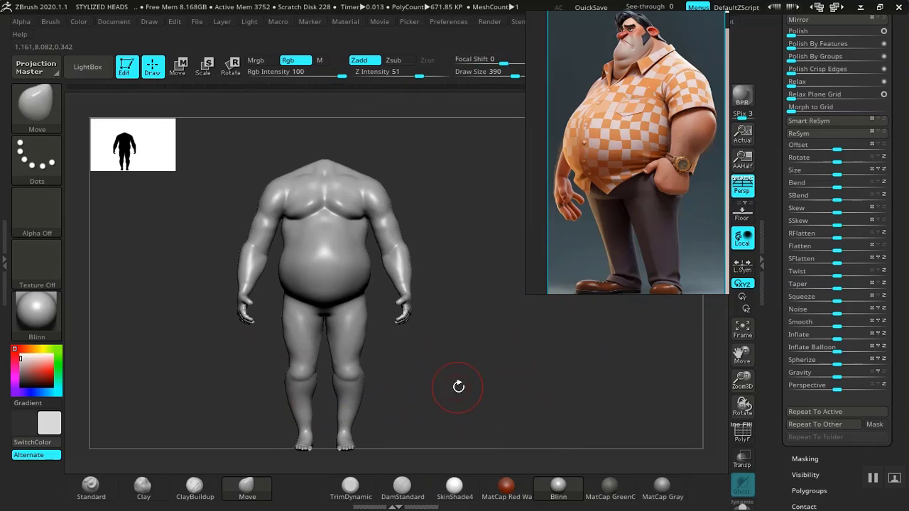
pyautogui.keyDown('alt'); pyautogui.moveTo(515, 428); pyautogui.dragTo(217, 294); pyautogui.keyUp('alt')
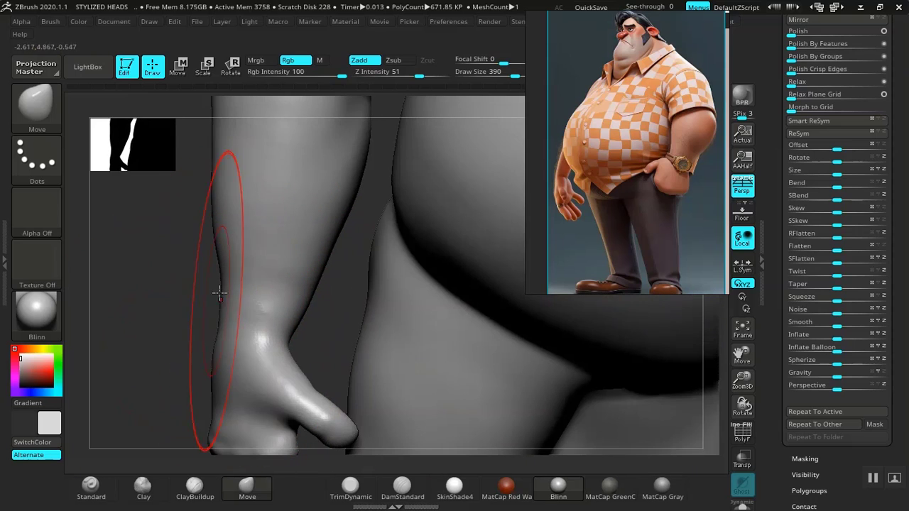
pyautogui.click(194, 489)
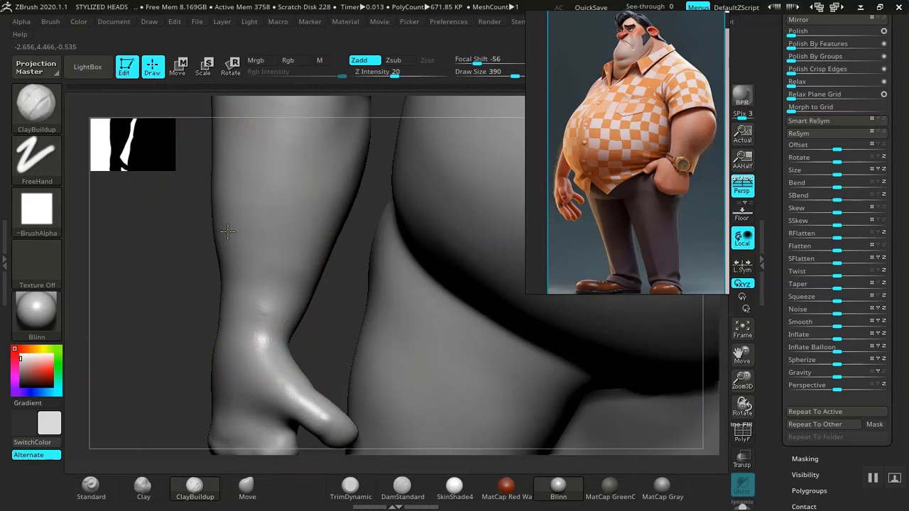
pyautogui.moveTo(232, 251); pyautogui.dragTo(237, 300)
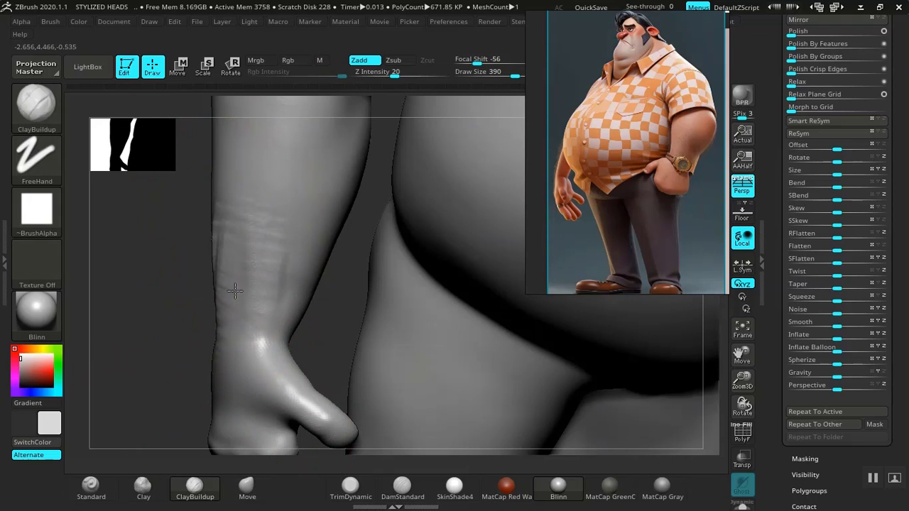
pyautogui.keyDown('shift'); pyautogui.moveTo(229, 303); pyautogui.dragTo(239, 260); pyautogui.keyUp('shift')
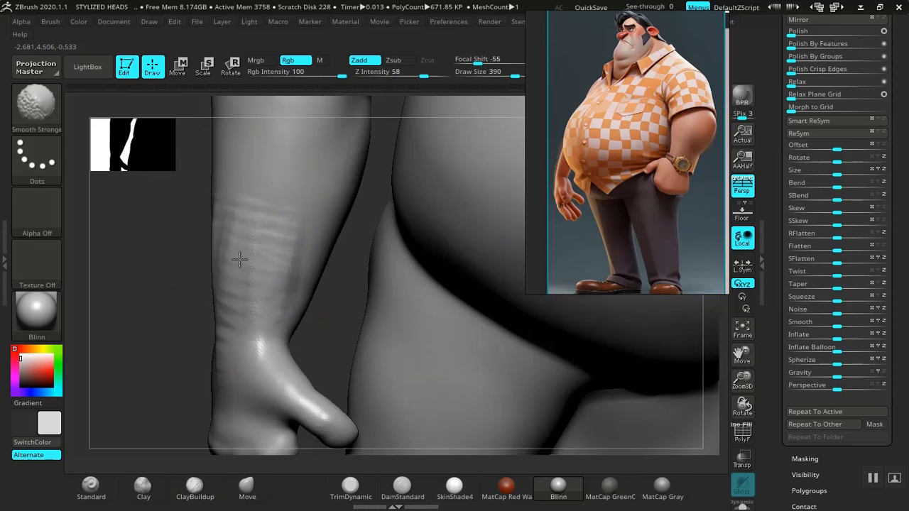
pyautogui.moveTo(190, 323)
pyautogui.mouseDown()
pyautogui.moveTo(223, 298)
pyautogui.moveTo(220, 282)
pyautogui.mouseUp()
pyautogui.moveTo(218, 250)
pyautogui.keyDown('shift'); pyautogui.mouseDown()
pyautogui.moveTo(227, 260)
pyautogui.moveTo(231, 215)
pyautogui.mouseUp(); pyautogui.keyUp('shift')
# Smooth the clay strokes around the lower forearm down to the wrist from the front, inner and outer sides.
pyautogui.moveTo(465, 321)
pyautogui.mouseDown()
pyautogui.moveTo(320, 320)
pyautogui.moveTo(253, 298)
pyautogui.moveTo(228, 284)
pyautogui.moveTo(235, 221)
pyautogui.mouseUp()
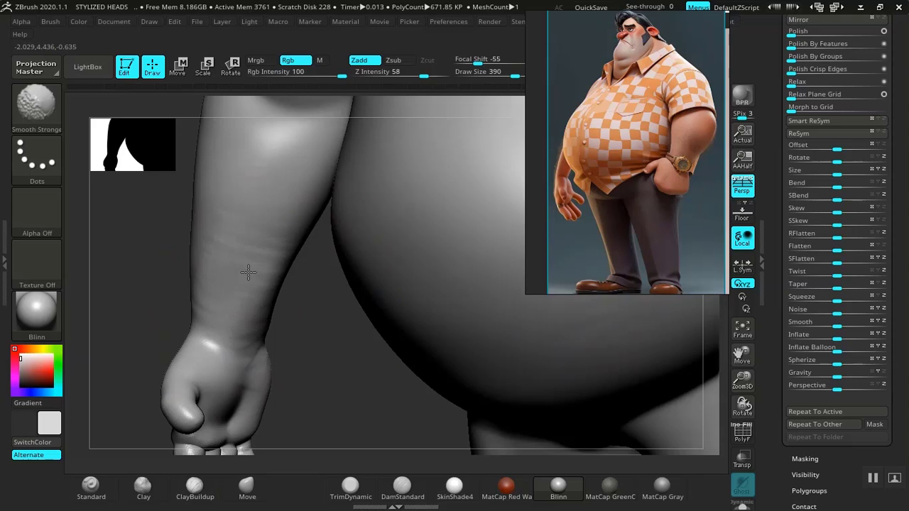
pyautogui.moveTo(398, 348)
pyautogui.mouseDown()
pyautogui.moveTo(249, 267)
pyautogui.moveTo(329, 311)
pyautogui.moveTo(302, 317)
pyautogui.mouseUp()
pyautogui.moveTo(321, 241)
pyautogui.mouseDown()
pyautogui.moveTo(341, 225)
pyautogui.moveTo(337, 299)
pyautogui.moveTo(321, 225)
pyautogui.mouseUp()
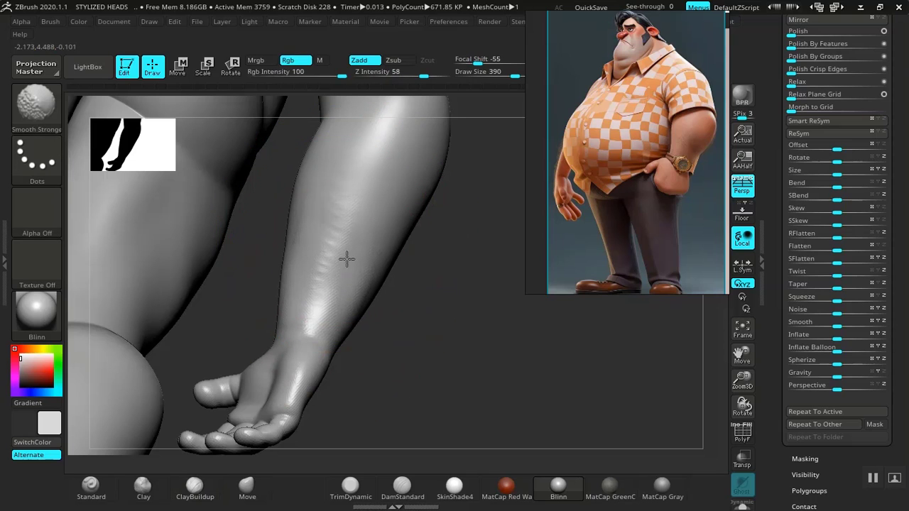
pyautogui.moveTo(450, 375)
pyautogui.mouseDown()
pyautogui.moveTo(457, 406)
pyautogui.moveTo(445, 365)
pyautogui.moveTo(464, 361)
pyautogui.moveTo(440, 379)
pyautogui.moveTo(357, 329)
pyautogui.mouseUp()
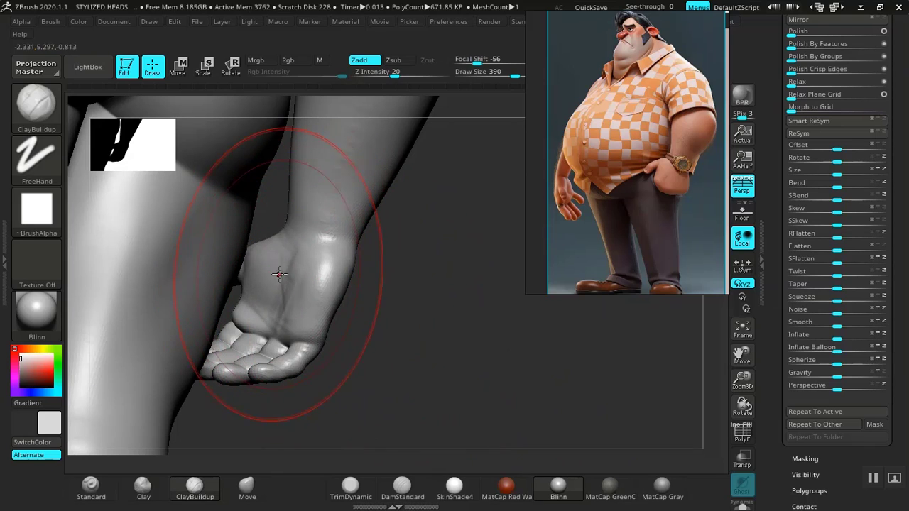
# Build up the heel of the palm and the thumb-base pad with ClayBuildup at draw size 122, leaving a crease between them.
pyautogui.hotkey('ctrl', 'z')
pyautogui.moveTo(307, 274)
pyautogui.keyDown('shift'); pyautogui.mouseDown()
pyautogui.moveTo(294, 286)
pyautogui.moveTo(323, 249)
pyautogui.mouseUp(); pyautogui.keyUp('shift')
pyautogui.keyDown('alt'); pyautogui.moveTo(459, 370); pyautogui.dragTo(454, 415); pyautogui.keyUp('alt')
pyautogui.press('space')
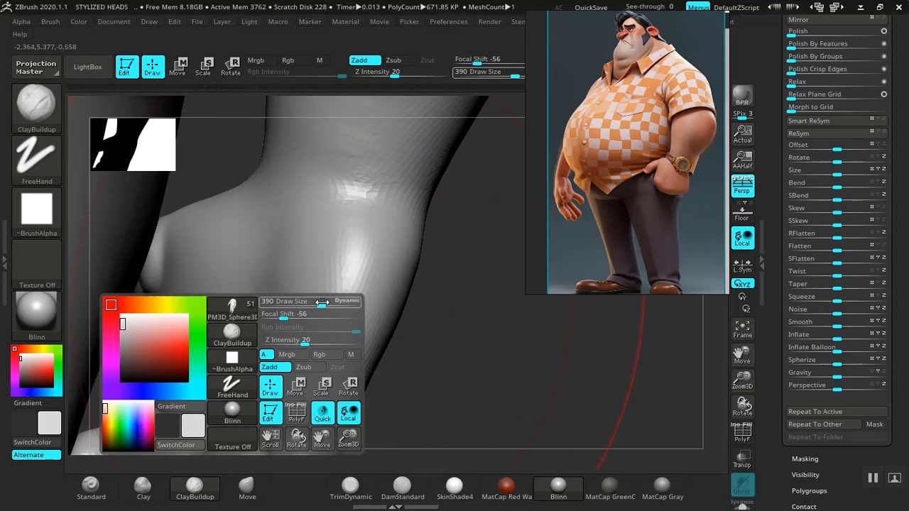
pyautogui.moveTo(321, 305); pyautogui.dragTo(295, 305)
pyautogui.moveTo(334, 241)
pyautogui.mouseDown()
pyautogui.moveTo(314, 231)
pyautogui.moveTo(288, 324)
pyautogui.moveTo(362, 246)
pyautogui.moveTo(289, 325)
pyautogui.mouseUp()
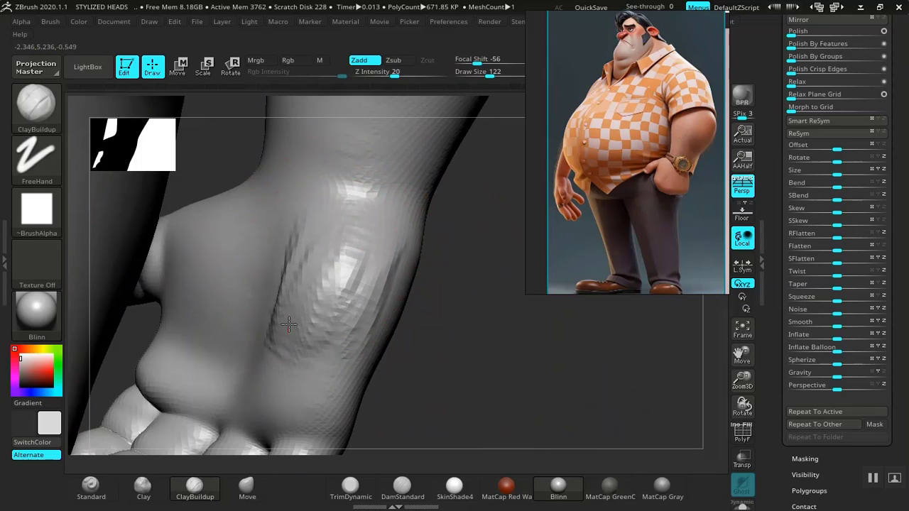
pyautogui.moveTo(319, 359)
pyautogui.mouseDown()
pyautogui.moveTo(234, 260)
pyautogui.moveTo(245, 244)
pyautogui.moveTo(210, 304)
pyautogui.mouseUp()
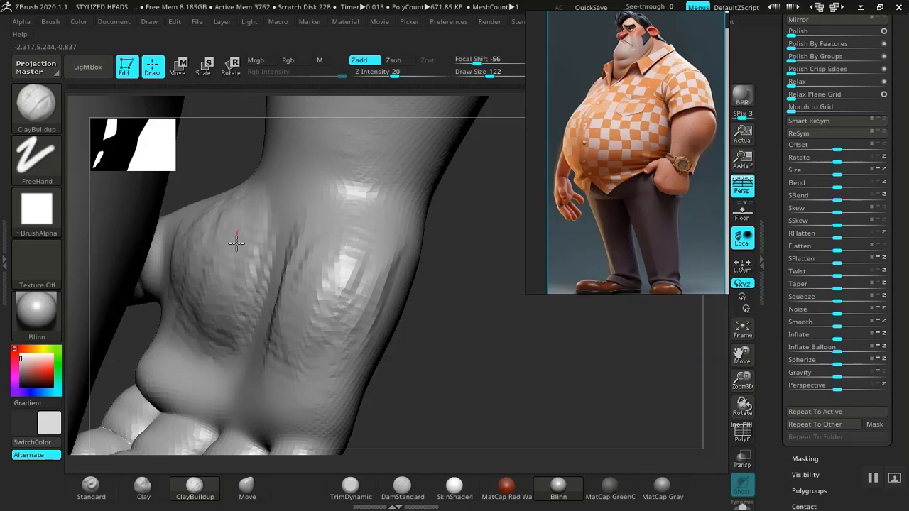
# Smooth the clay strokes on the thumb-base pad and the outer palm pad.
pyautogui.moveTo(236, 244)
pyautogui.keyDown('shift'); pyautogui.mouseDown()
pyautogui.moveTo(208, 270)
pyautogui.moveTo(206, 299)
pyautogui.moveTo(216, 306)
pyautogui.mouseUp(); pyautogui.keyUp('shift')
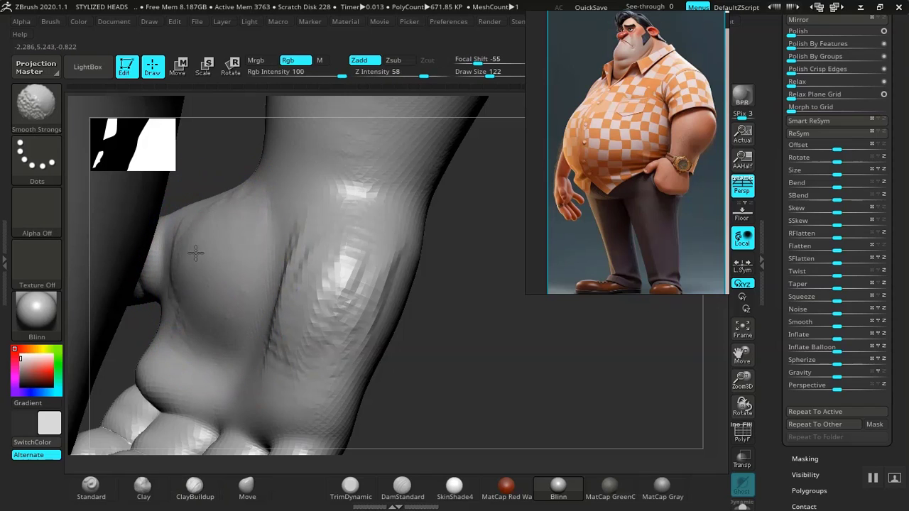
pyautogui.keyDown('shift'); pyautogui.moveTo(348, 312); pyautogui.dragTo(340, 292); pyautogui.keyUp('shift')
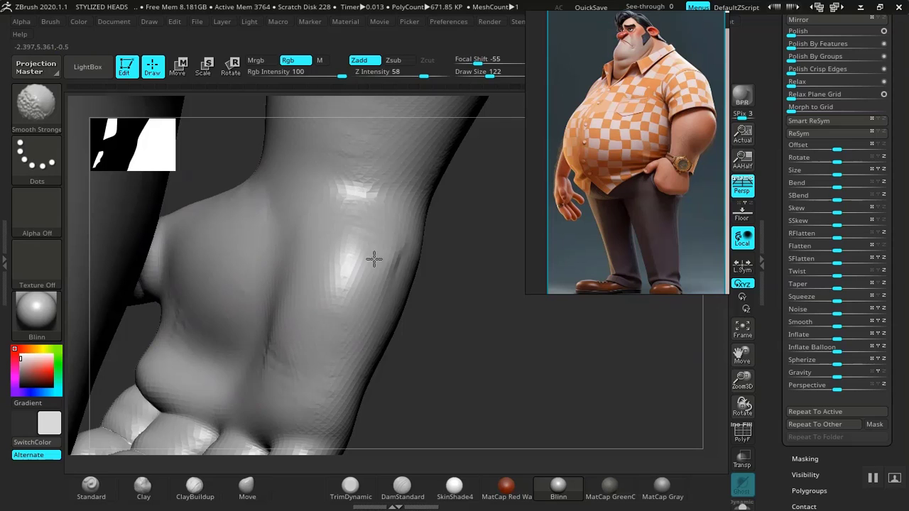
pyautogui.keyDown('shift'); pyautogui.moveTo(374, 259); pyautogui.dragTo(369, 250); pyautogui.keyUp('shift')
pyautogui.moveTo(274, 313)
pyautogui.keyDown('shift'); pyautogui.mouseDown()
pyautogui.moveTo(282, 353)
pyautogui.moveTo(204, 301)
pyautogui.mouseUp(); pyautogui.keyUp('shift')
pyautogui.moveTo(461, 329)
pyautogui.mouseDown()
pyautogui.moveTo(440, 286)
pyautogui.moveTo(417, 303)
pyautogui.mouseUp()
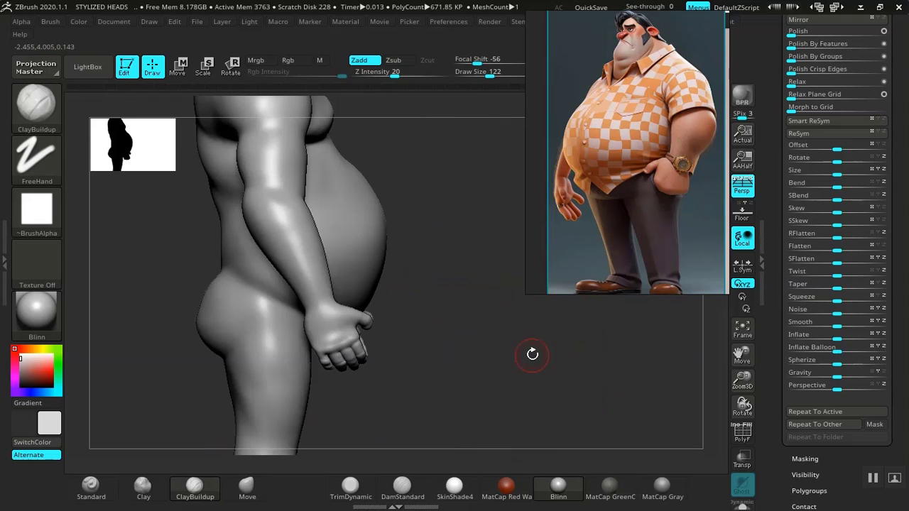
# Reshape the back and outer edge of the hand with the Move brush at draw size 146.
pyautogui.moveTo(532, 354)
pyautogui.mouseDown()
pyautogui.moveTo(298, 356)
pyautogui.moveTo(447, 361)
pyautogui.moveTo(252, 386)
pyautogui.moveTo(262, 337)
pyautogui.moveTo(323, 433)
pyautogui.mouseUp()
pyautogui.moveTo(270, 331); pyautogui.dragTo(284, 384)
pyautogui.click(247, 489)
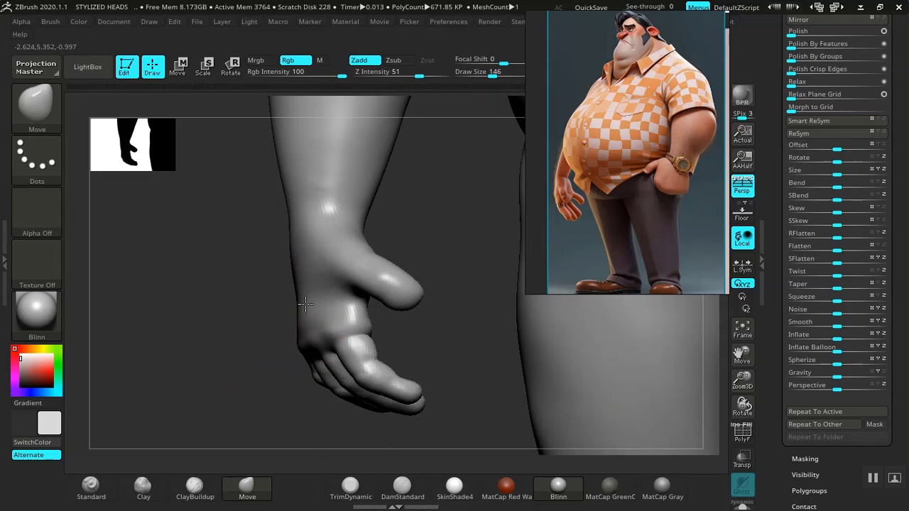
pyautogui.moveTo(244, 332)
pyautogui.mouseDown()
pyautogui.moveTo(278, 363)
pyautogui.moveTo(274, 348)
pyautogui.moveTo(272, 379)
pyautogui.moveTo(240, 278)
pyautogui.mouseUp()
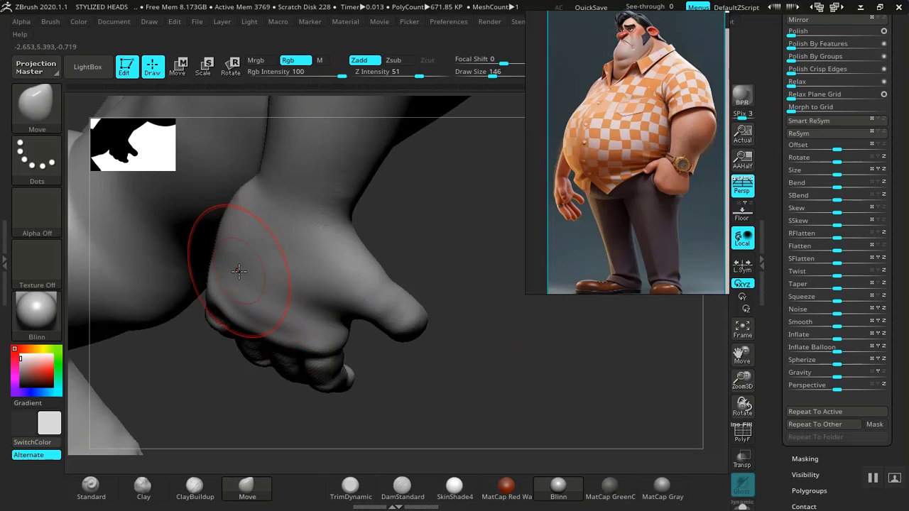
pyautogui.moveTo(428, 307); pyautogui.dragTo(291, 331)
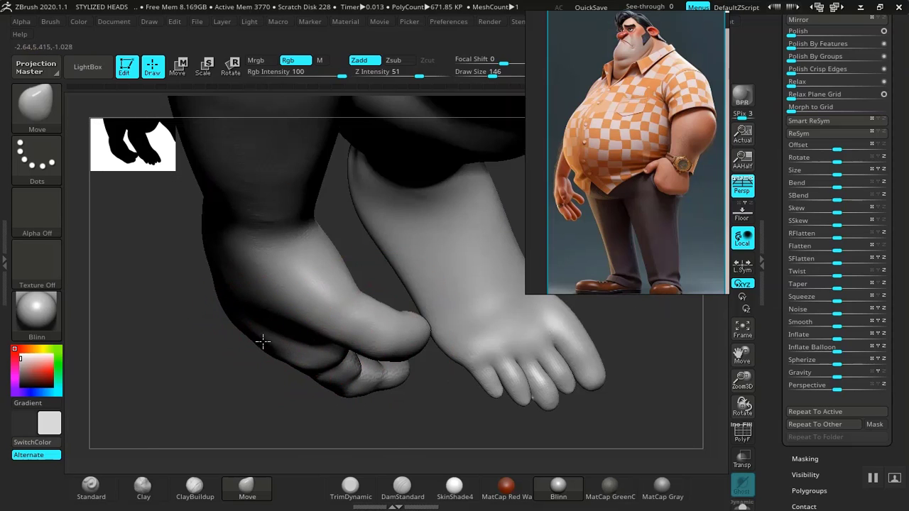
# Smooth the inner side of the upper arm below the armpit.
pyautogui.keyDown('alt'); pyautogui.moveTo(519, 365); pyautogui.dragTo(395, 462); pyautogui.keyUp('alt')
pyautogui.moveTo(541, 373)
pyautogui.keyDown('shift'); pyautogui.mouseDown()
pyautogui.moveTo(613, 359)
pyautogui.moveTo(508, 402)
pyautogui.moveTo(429, 392)
pyautogui.mouseUp(); pyautogui.keyUp('shift')
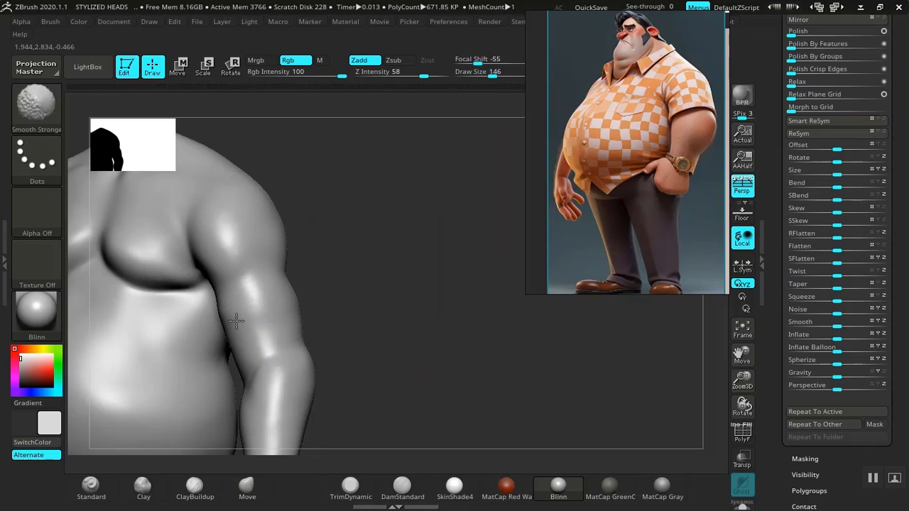
pyautogui.moveTo(426, 341); pyautogui.dragTo(317, 351)
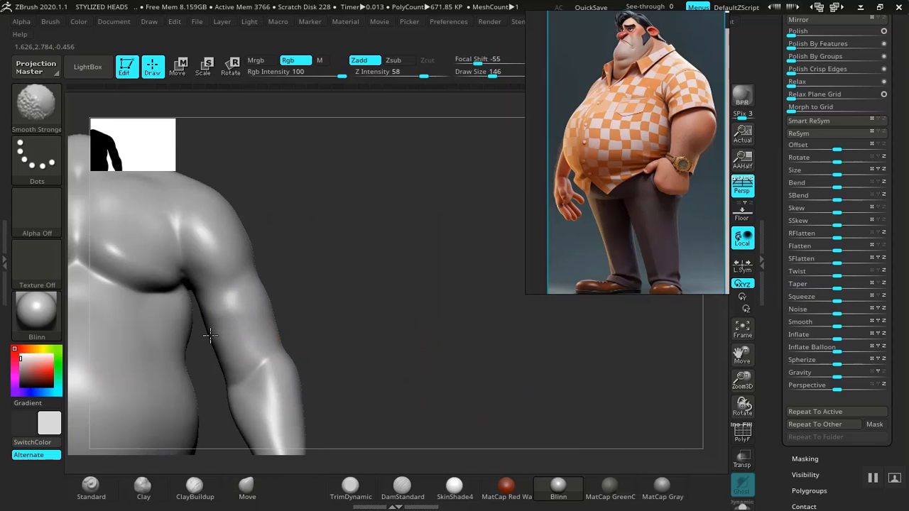
pyautogui.keyDown('shift'); pyautogui.moveTo(210, 335); pyautogui.dragTo(221, 324); pyautogui.keyUp('shift')
pyautogui.moveTo(432, 305)
pyautogui.mouseDown()
pyautogui.moveTo(367, 311)
pyautogui.moveTo(427, 315)
pyautogui.moveTo(339, 296)
pyautogui.moveTo(478, 324)
pyautogui.moveTo(487, 341)
pyautogui.mouseUp()
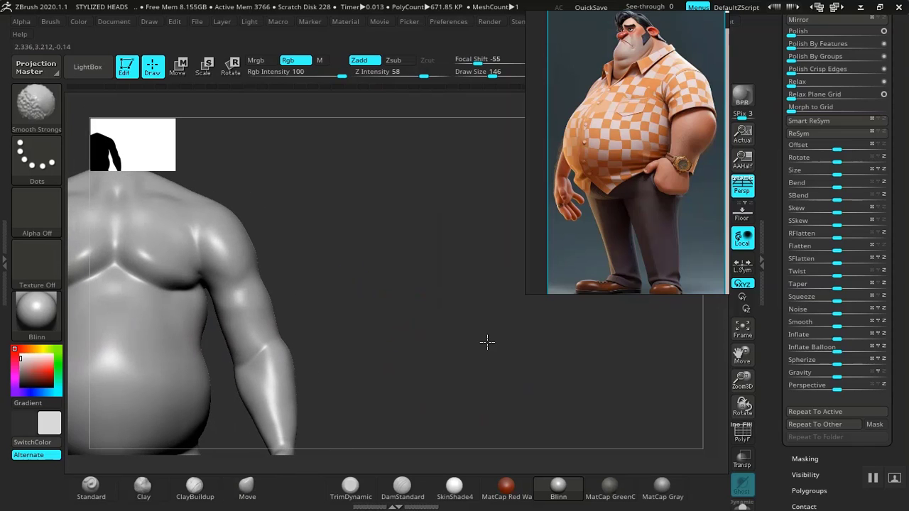
pyautogui.keyDown('alt'); pyautogui.moveTo(430, 333); pyautogui.dragTo(402, 350); pyautogui.keyUp('alt')
# Refine the lower legs and ankles with the Move brush at draw size 230 and light smoothing.
pyautogui.press('f')
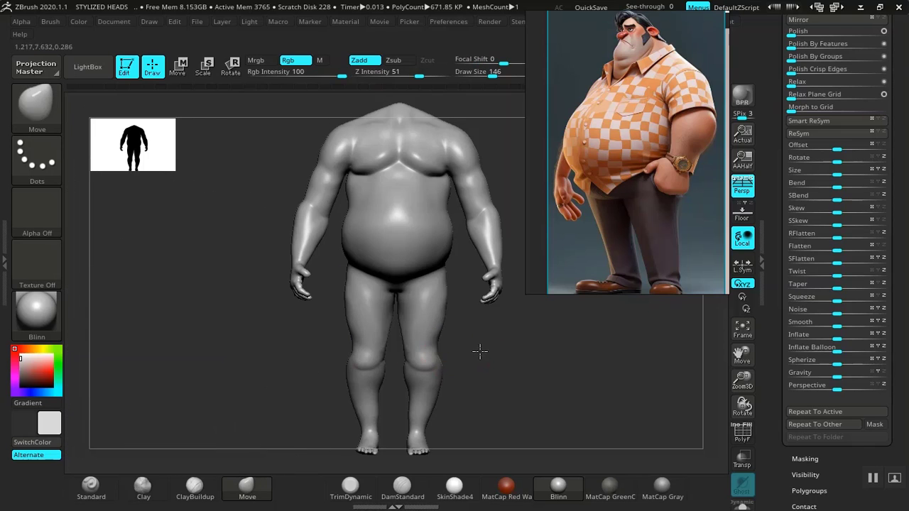
pyautogui.keyDown('alt'); pyautogui.moveTo(480, 350); pyautogui.dragTo(456, 369); pyautogui.keyUp('alt')
pyautogui.moveTo(449, 274); pyautogui.dragTo(473, 381)
pyautogui.keyDown('alt'); pyautogui.moveTo(473, 382); pyautogui.dragTo(488, 367); pyautogui.keyUp('alt')
pyautogui.keyDown('alt'); pyautogui.moveTo(489, 419); pyautogui.dragTo(489, 353); pyautogui.keyUp('alt')
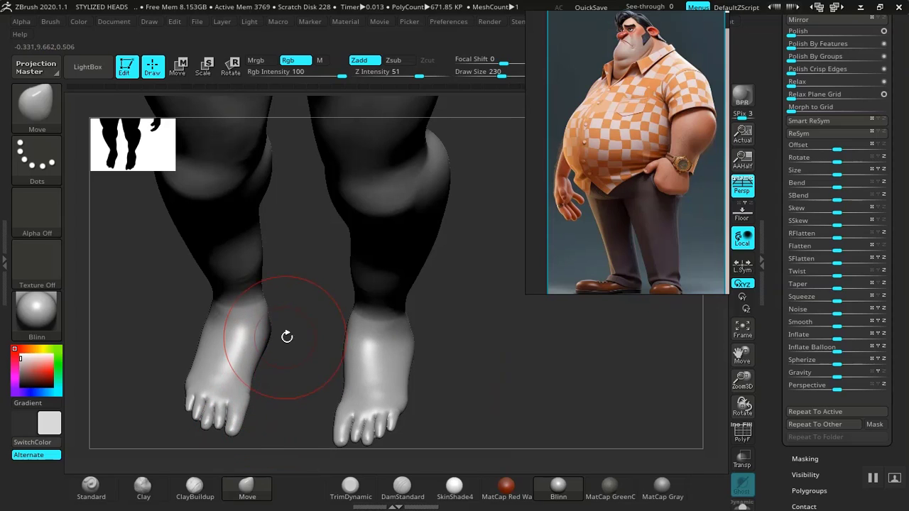
pyautogui.moveTo(287, 336); pyautogui.dragTo(277, 305)
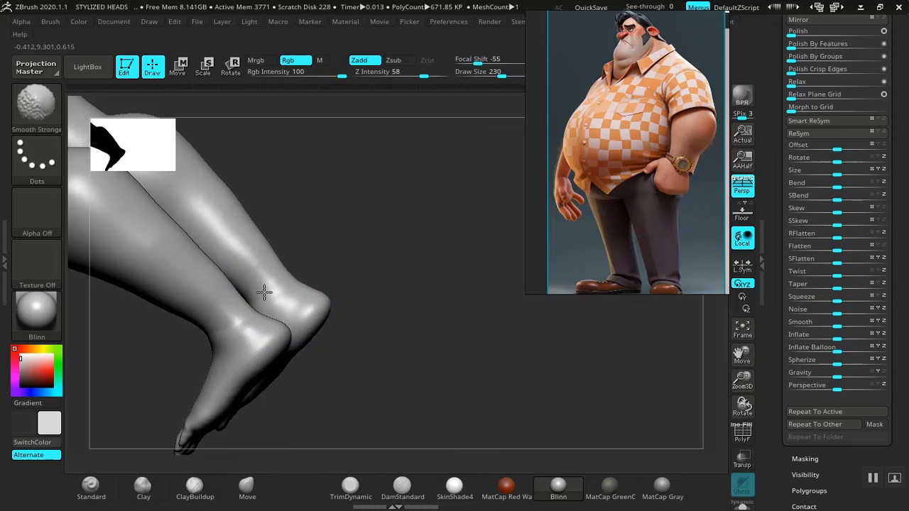
pyautogui.press('b')
pyautogui.press('m')
pyautogui.press('v')
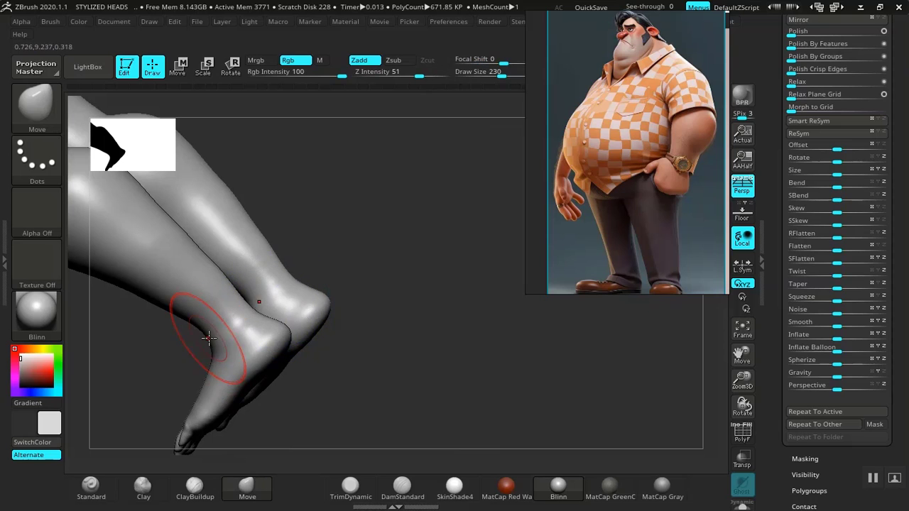
pyautogui.moveTo(336, 411); pyautogui.dragTo(444, 385)
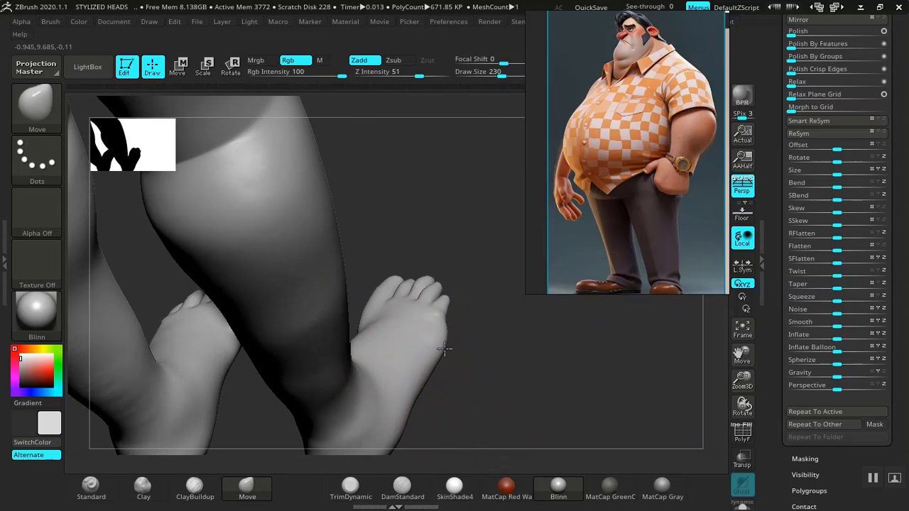
# Push out the outer edge of the forefoot and the little toe base with the Move brush, reducing the draw size to 117.
pyautogui.moveTo(460, 330); pyautogui.dragTo(511, 387)
pyautogui.moveTo(511, 387); pyautogui.dragTo(503, 382, button='right')
pyautogui.moveTo(496, 358); pyautogui.dragTo(488, 353)
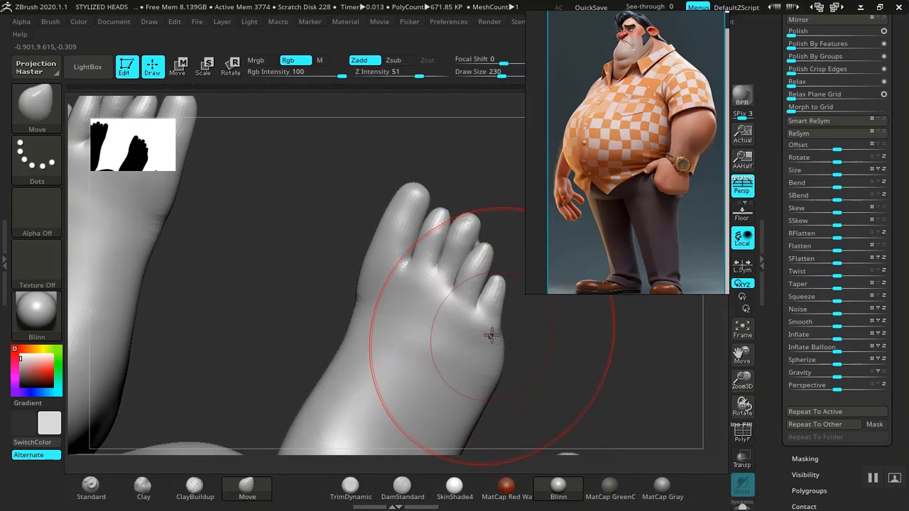
pyautogui.moveTo(442, 336); pyautogui.dragTo(419, 291, button='right')
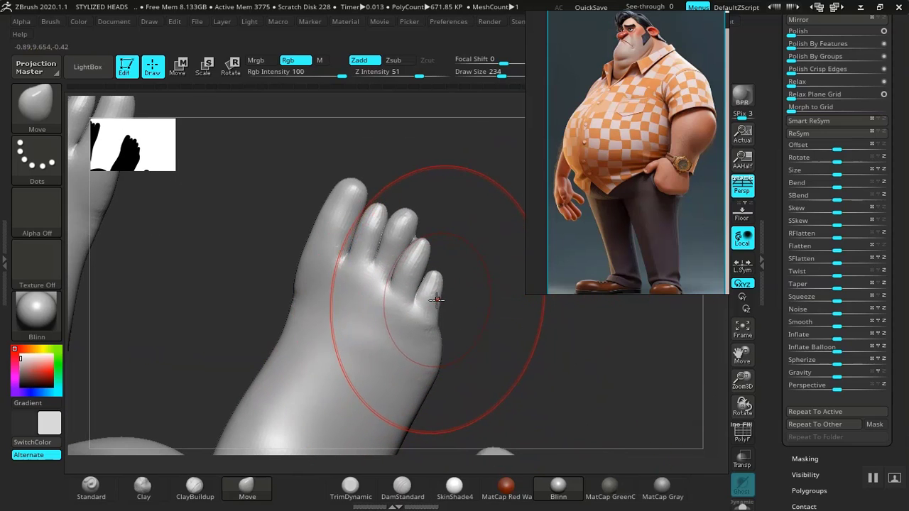
pyautogui.press('s')
pyautogui.moveTo(434, 306)
pyautogui.mouseDown()
pyautogui.moveTo(420, 306)
pyautogui.moveTo(447, 316)
pyautogui.mouseUp()
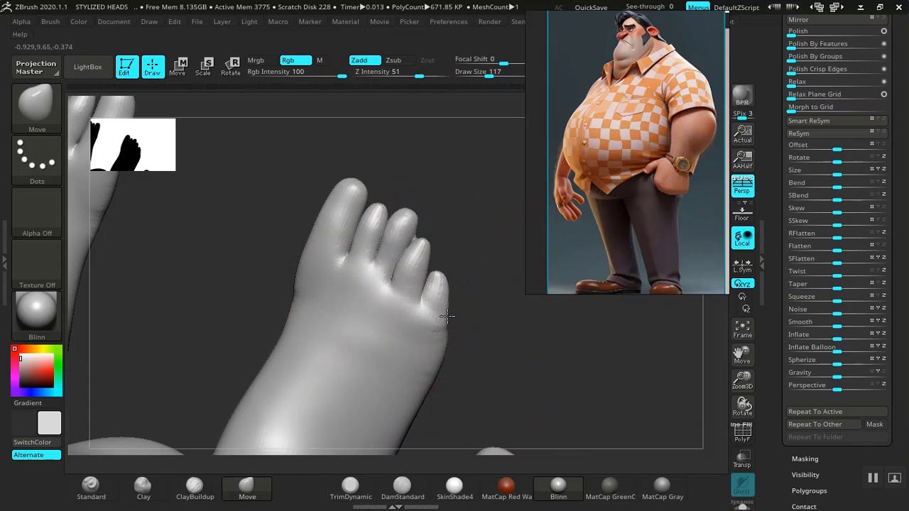
# Bulge the inner edge of the foot outward at the big toe joint with the Move brush.
pyautogui.moveTo(481, 295); pyautogui.dragTo(386, 264, button='right')
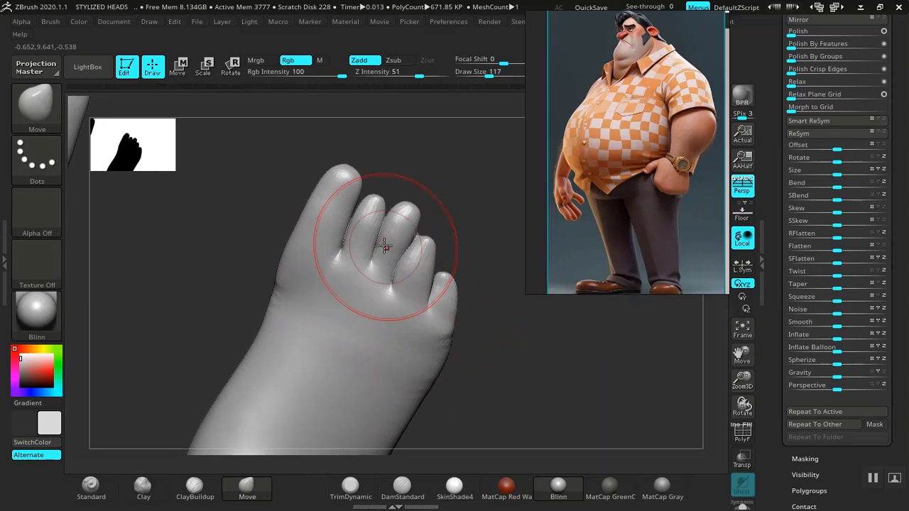
pyautogui.moveTo(328, 284)
pyautogui.mouseDown()
pyautogui.moveTo(276, 293)
pyautogui.moveTo(271, 277)
pyautogui.mouseUp()
pyautogui.moveTo(260, 352)
pyautogui.mouseDown(button='right')
pyautogui.moveTo(258, 317)
pyautogui.moveTo(252, 338)
pyautogui.moveTo(237, 334)
pyautogui.mouseUp(button='right')
# Build up the big toe joint with ClayBuildup and lower the Smooth brush's Z Intensity to 15.
pyautogui.click(195, 487)
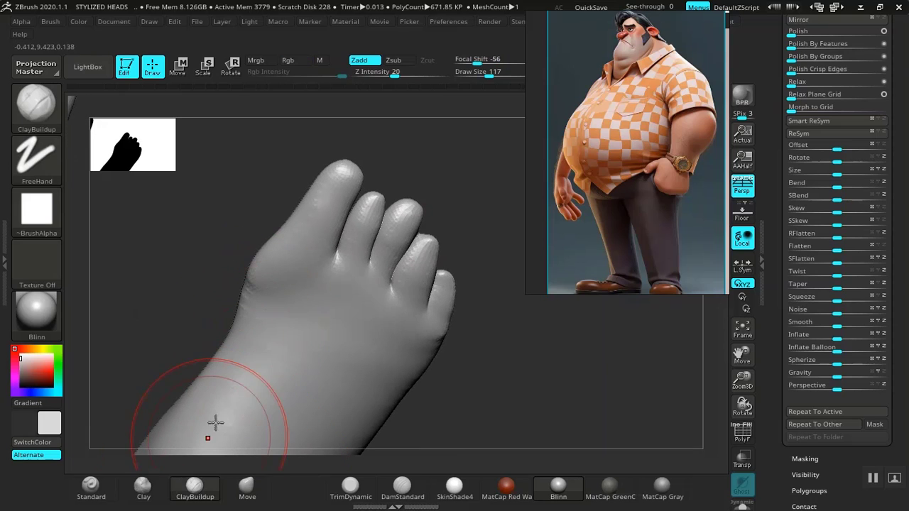
pyautogui.moveTo(294, 268)
pyautogui.mouseDown()
pyautogui.moveTo(266, 293)
pyautogui.moveTo(280, 309)
pyautogui.moveTo(299, 261)
pyautogui.mouseUp()
pyautogui.moveTo(249, 314); pyautogui.dragTo(264, 325)
pyautogui.moveTo(277, 298)
pyautogui.keyDown('shift'); pyautogui.mouseDown()
pyautogui.moveTo(262, 275)
pyautogui.moveTo(320, 302)
pyautogui.mouseUp(); pyautogui.keyUp('shift')
pyautogui.hotkey('ctrl', 'z')
pyautogui.keyDown('shift'); pyautogui.click(359, 70); pyautogui.keyUp('shift')
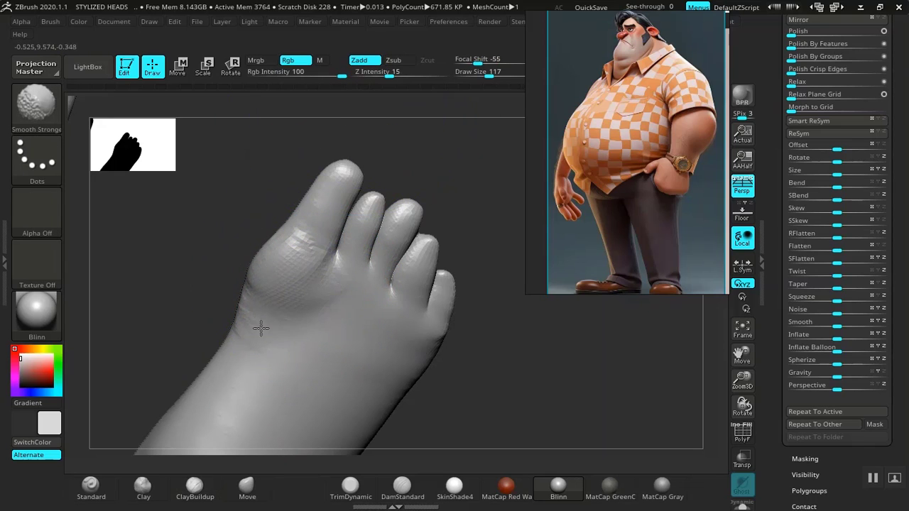
# Round out the ball of the foot from the sole side with ClayBuildup and smooth it into the toes.
pyautogui.moveTo(507, 329)
pyautogui.mouseDown()
pyautogui.moveTo(433, 329)
pyautogui.moveTo(398, 345)
pyautogui.moveTo(388, 396)
pyautogui.moveTo(405, 412)
pyautogui.moveTo(314, 398)
pyautogui.moveTo(268, 446)
pyautogui.moveTo(272, 414)
pyautogui.moveTo(319, 434)
pyautogui.moveTo(370, 334)
pyautogui.mouseUp()
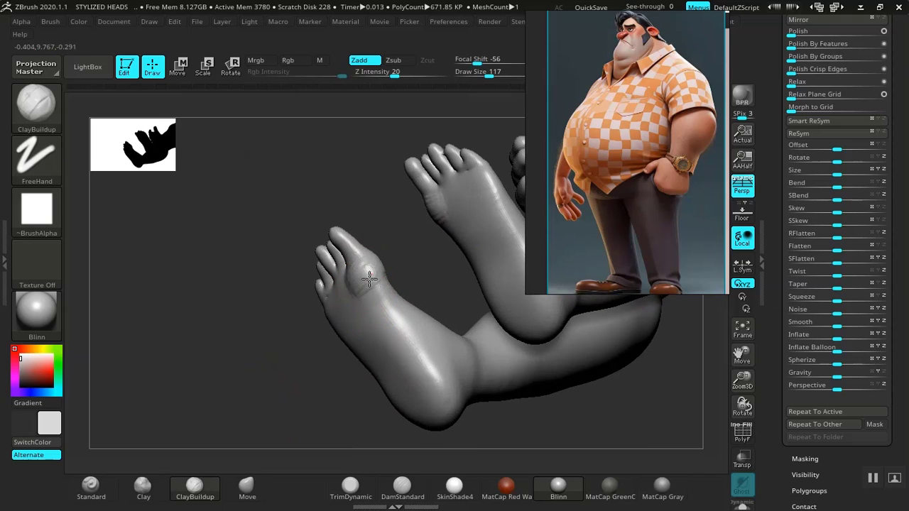
pyautogui.press('shift')
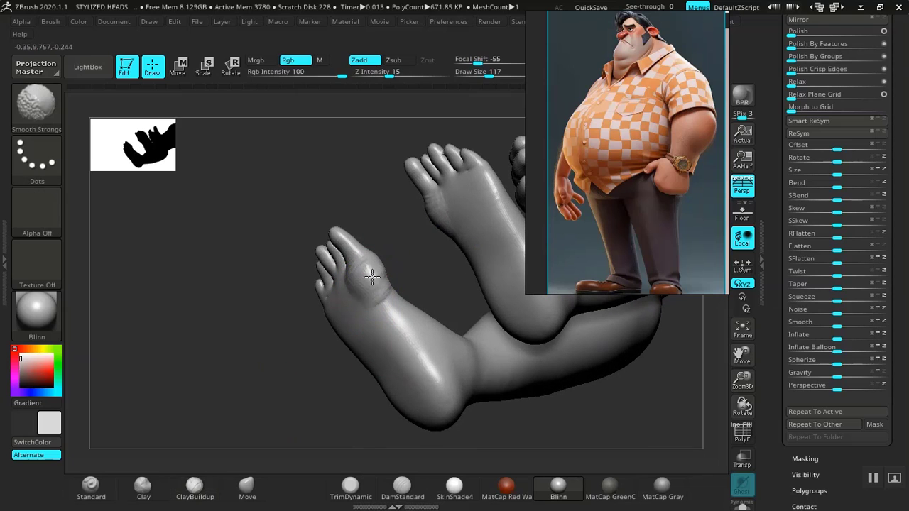
pyautogui.keyDown('shift'); pyautogui.moveTo(364, 283); pyautogui.dragTo(324, 236); pyautogui.keyUp('shift')
pyautogui.moveTo(253, 268)
pyautogui.mouseDown()
pyautogui.moveTo(284, 260)
pyautogui.moveTo(230, 317)
pyautogui.moveTo(529, 475)
pyautogui.moveTo(524, 460)
pyautogui.mouseUp()
pyautogui.keyDown('alt'); pyautogui.moveTo(491, 348); pyautogui.dragTo(639, 469); pyautogui.keyUp('alt')
pyautogui.press('shift')
pyautogui.keyDown('shift'); pyautogui.moveTo(385, 268); pyautogui.dragTo(375, 250); pyautogui.keyUp('shift')
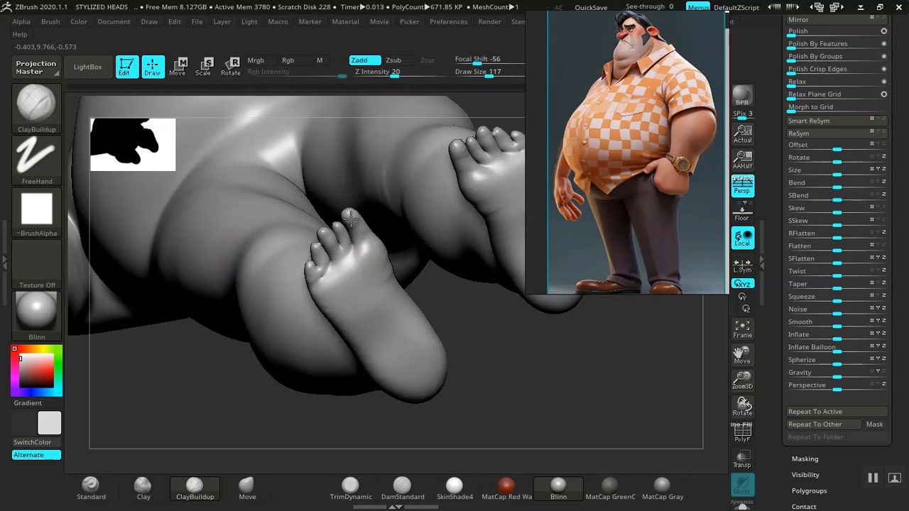
pyautogui.moveTo(531, 365); pyautogui.dragTo(386, 316)
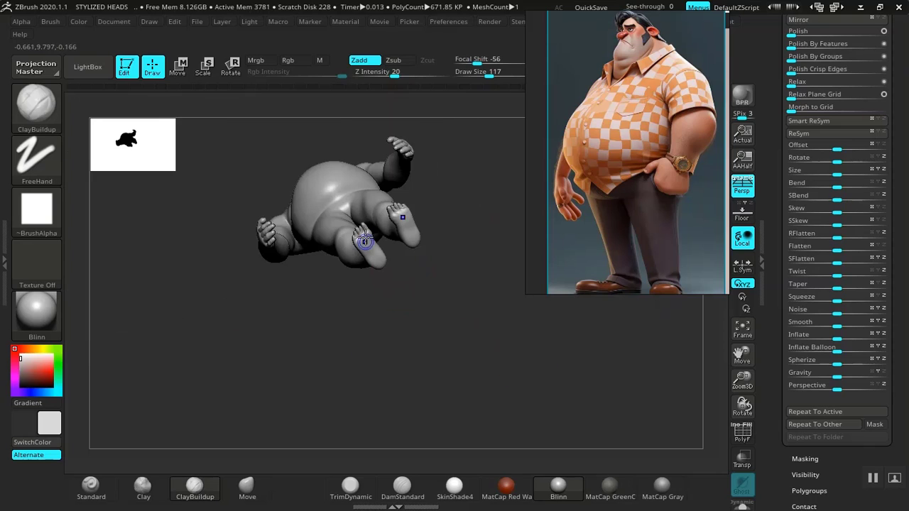
pyautogui.keyDown('shift'); pyautogui.moveTo(365, 241); pyautogui.dragTo(377, 268); pyautogui.keyUp('shift')
pyautogui.keyDown('alt'); pyautogui.moveTo(491, 341); pyautogui.dragTo(515, 391); pyautogui.keyUp('alt')
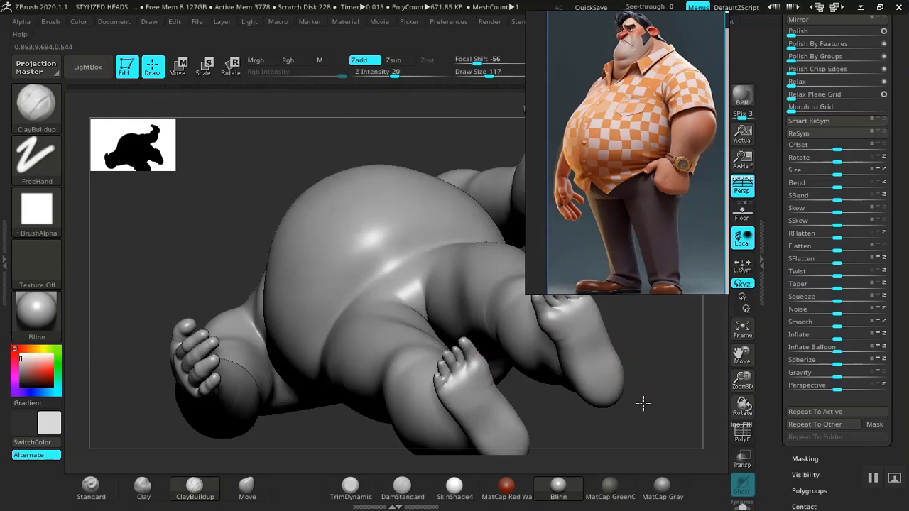
# Fill the groin area below the belly with ClayBuildup at draw size 257 and smooth the strokes.
pyautogui.moveTo(644, 404); pyautogui.dragTo(572, 415)
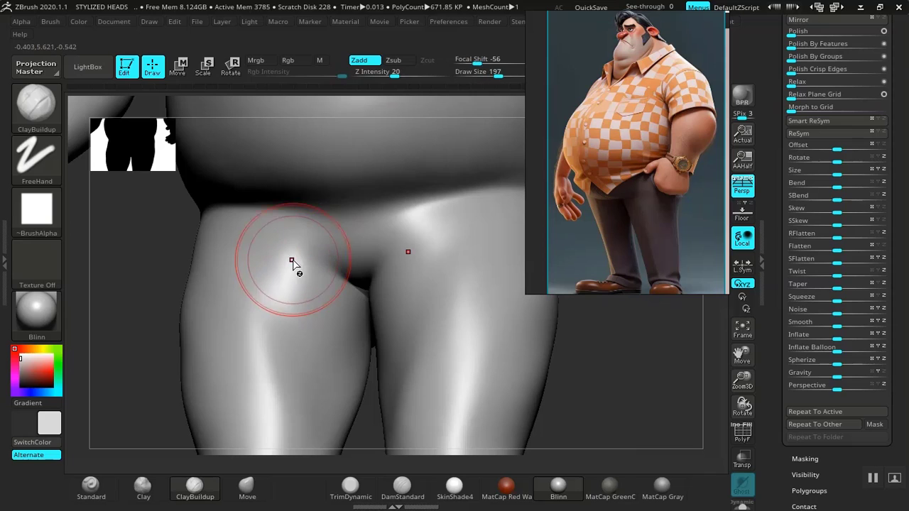
pyautogui.press(']')
pyautogui.press(']')
pyautogui.press(']')
pyautogui.moveTo(292, 262)
pyautogui.mouseDown()
pyautogui.moveTo(298, 272)
pyautogui.moveTo(350, 250)
pyautogui.mouseUp()
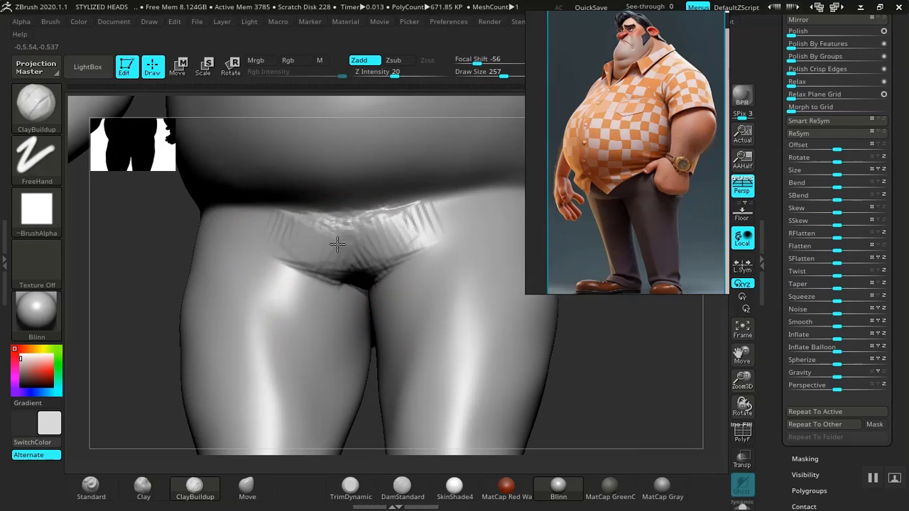
pyautogui.keyDown('shift'); pyautogui.moveTo(314, 223); pyautogui.dragTo(358, 220); pyautogui.keyUp('shift')
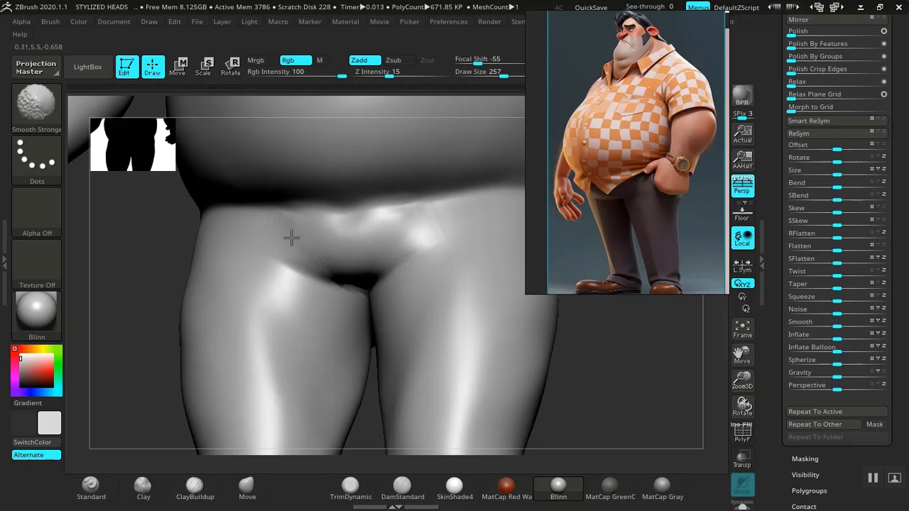
pyautogui.press('f')
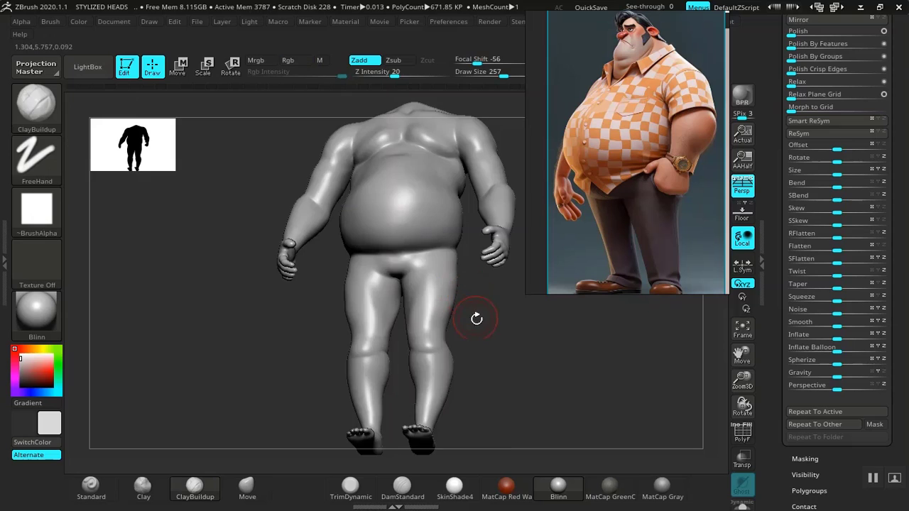
# Isolate the arms with everything else on the body masked, and choose the Move brush at draw size 501.
pyautogui.moveTo(505, 345)
pyautogui.mouseDown()
pyautogui.moveTo(516, 368)
pyautogui.moveTo(527, 355)
pyautogui.moveTo(500, 387)
pyautogui.moveTo(531, 399)
pyautogui.mouseUp()
pyautogui.keyDown('alt'); pyautogui.moveTo(564, 357); pyautogui.dragTo(552, 398); pyautogui.keyUp('alt')
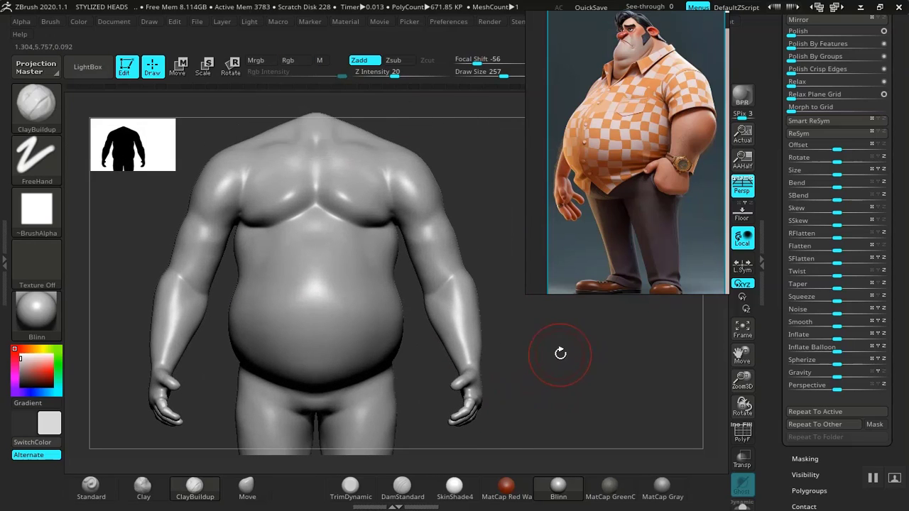
pyautogui.moveTo(550, 348)
pyautogui.keyDown('alt'); pyautogui.mouseDown()
pyautogui.moveTo(535, 375)
pyautogui.moveTo(571, 422)
pyautogui.moveTo(485, 265)
pyautogui.moveTo(523, 305)
pyautogui.moveTo(536, 383)
pyautogui.moveTo(513, 357)
pyautogui.moveTo(522, 396)
pyautogui.moveTo(506, 357)
pyautogui.mouseUp(); pyautogui.keyUp('alt')
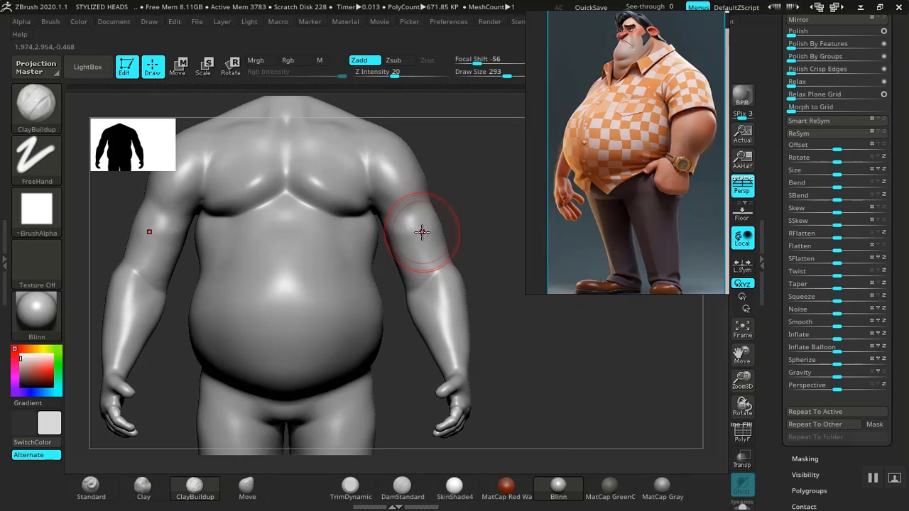
pyautogui.press(']')
pyautogui.press(']')
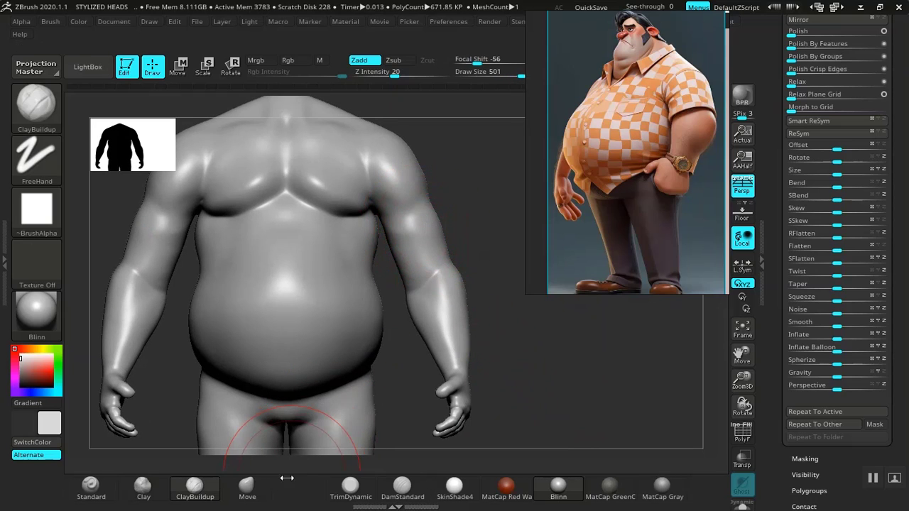
pyautogui.click(261, 485)
pyautogui.keyDown('ctrl'); pyautogui.keyDown('shift'); pyautogui.click(416, 228); pyautogui.keyUp('shift'); pyautogui.keyUp('ctrl')
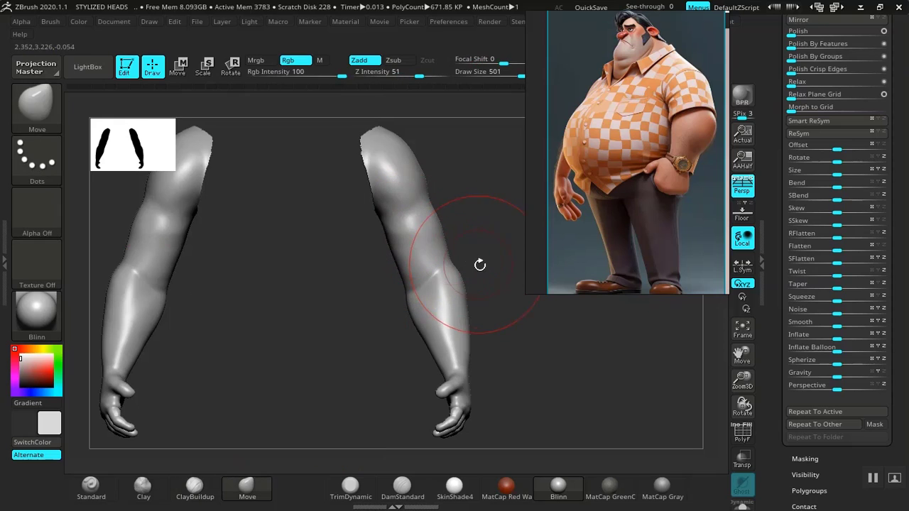
pyautogui.keyDown('ctrl'); pyautogui.keyDown('shift'); pyautogui.click(472, 291); pyautogui.keyUp('shift'); pyautogui.keyUp('ctrl')
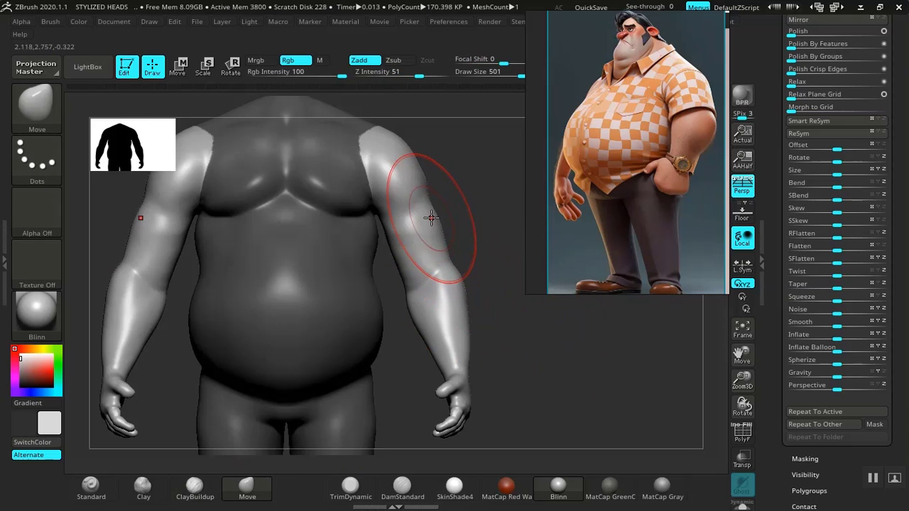
# Push the upper arm's contour outward with the Move brush to thicken the area between shoulder and elbow.
pyautogui.moveTo(432, 218); pyautogui.dragTo(446, 215)
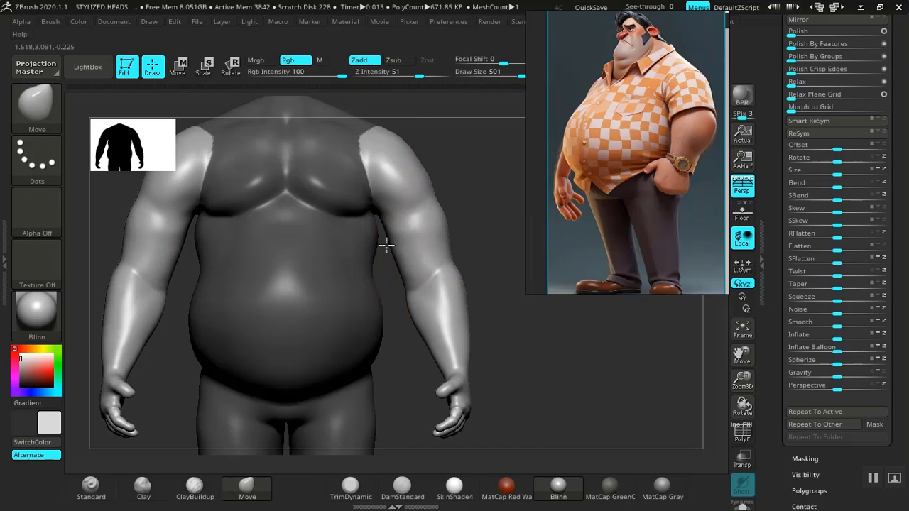
pyautogui.moveTo(386, 245); pyautogui.dragTo(391, 247)
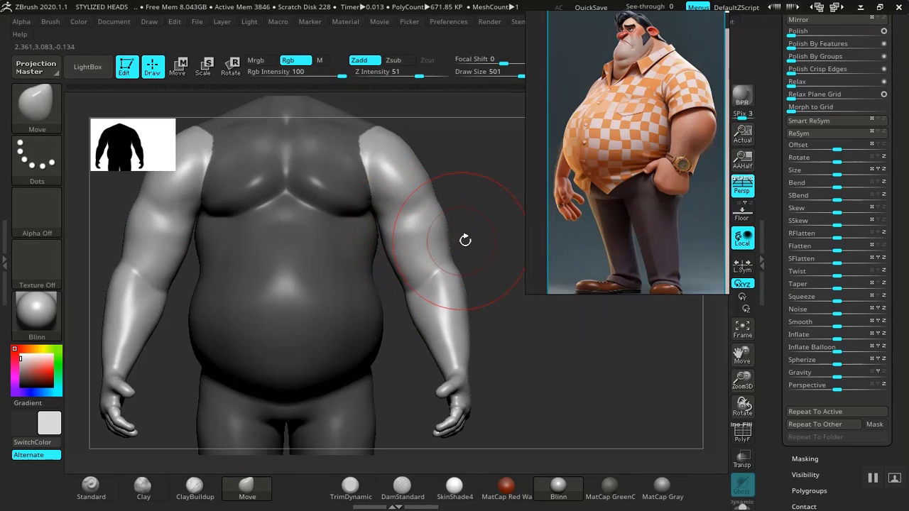
pyautogui.moveTo(464, 240)
pyautogui.mouseDown()
pyautogui.moveTo(390, 252)
pyautogui.moveTo(291, 286)
pyautogui.moveTo(274, 318)
pyautogui.moveTo(301, 381)
pyautogui.moveTo(334, 312)
pyautogui.mouseUp()
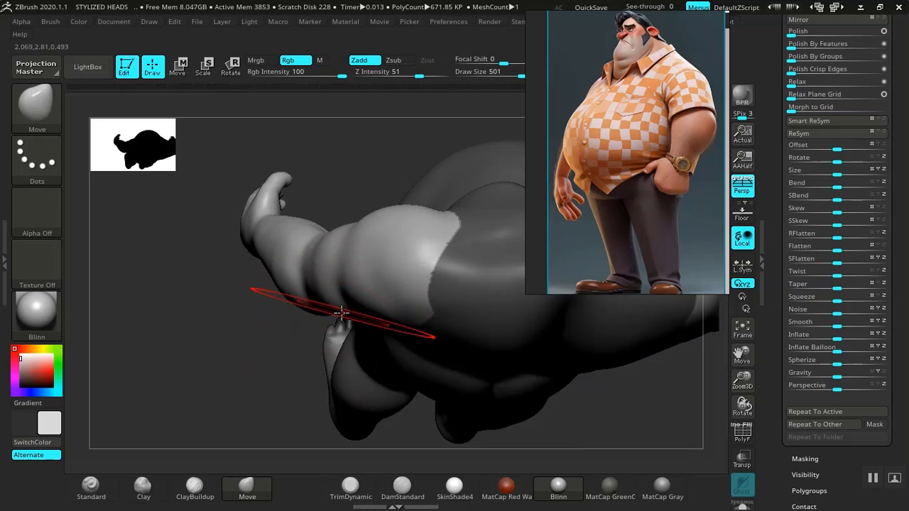
pyautogui.moveTo(291, 349)
pyautogui.mouseDown()
pyautogui.moveTo(298, 211)
pyautogui.moveTo(361, 274)
pyautogui.moveTo(428, 376)
pyautogui.moveTo(487, 375)
pyautogui.moveTo(453, 350)
pyautogui.mouseUp()
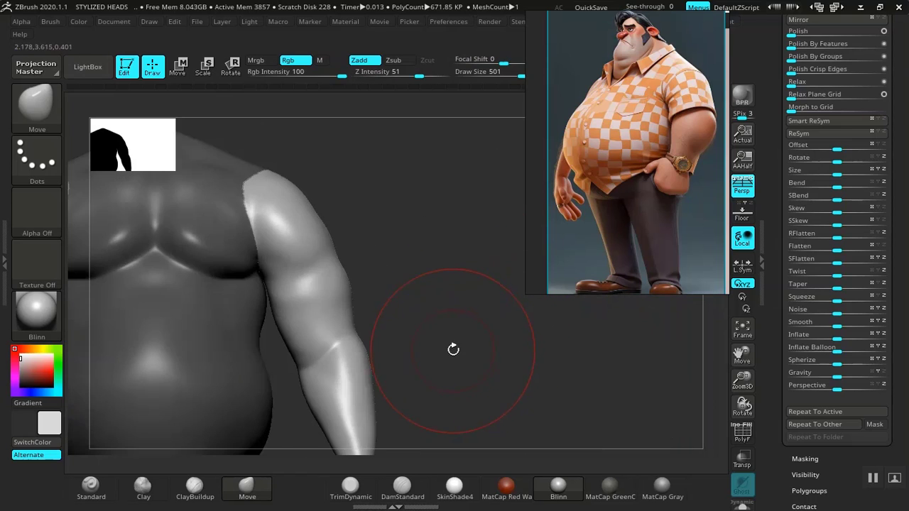
pyautogui.moveTo(427, 300)
pyautogui.keyDown('alt'); pyautogui.mouseDown()
pyautogui.moveTo(455, 359)
pyautogui.moveTo(450, 325)
pyautogui.moveTo(358, 285)
pyautogui.mouseUp(); pyautogui.keyUp('alt')
pyautogui.moveTo(379, 256); pyautogui.dragTo(446, 268)
# Reduce the draw size to 380 and refine the outer contour of the shoulder and upper arm.
pyautogui.press('space')
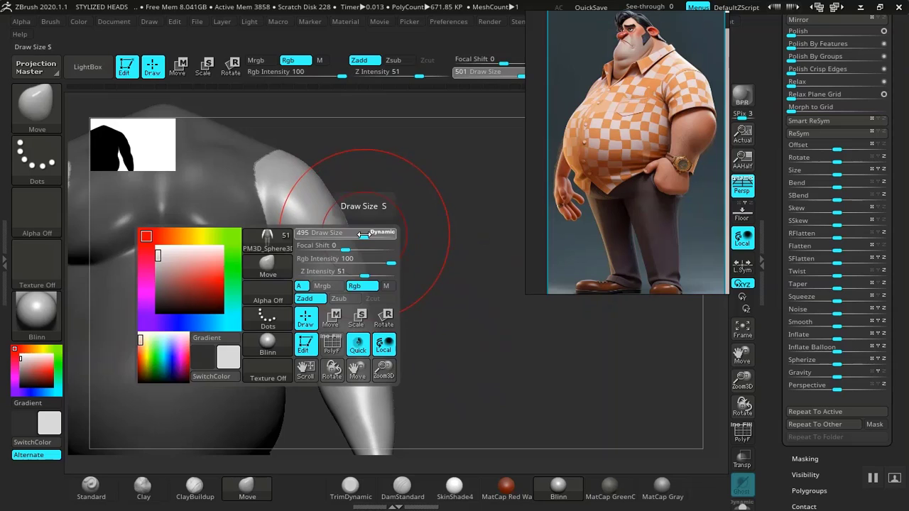
pyautogui.moveTo(357, 236); pyautogui.dragTo(353, 237)
pyautogui.moveTo(341, 197); pyautogui.dragTo(335, 198)
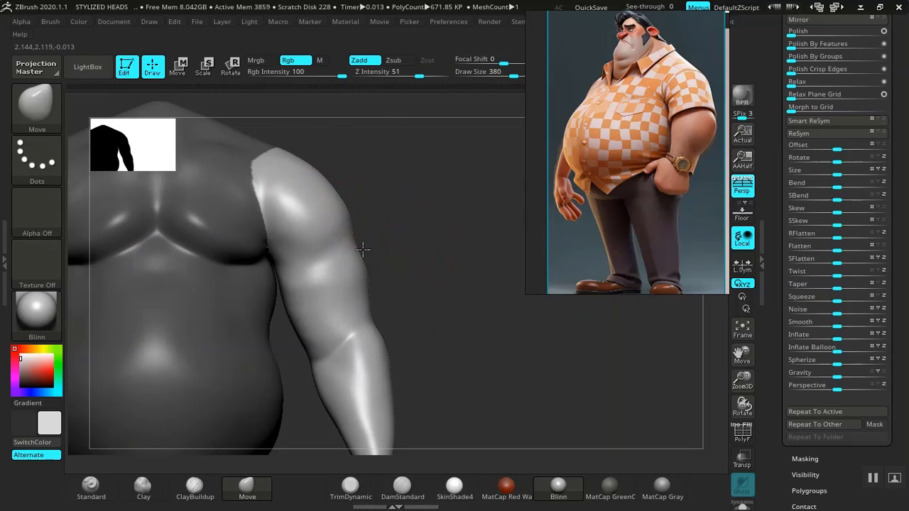
pyautogui.moveTo(363, 248); pyautogui.dragTo(342, 239)
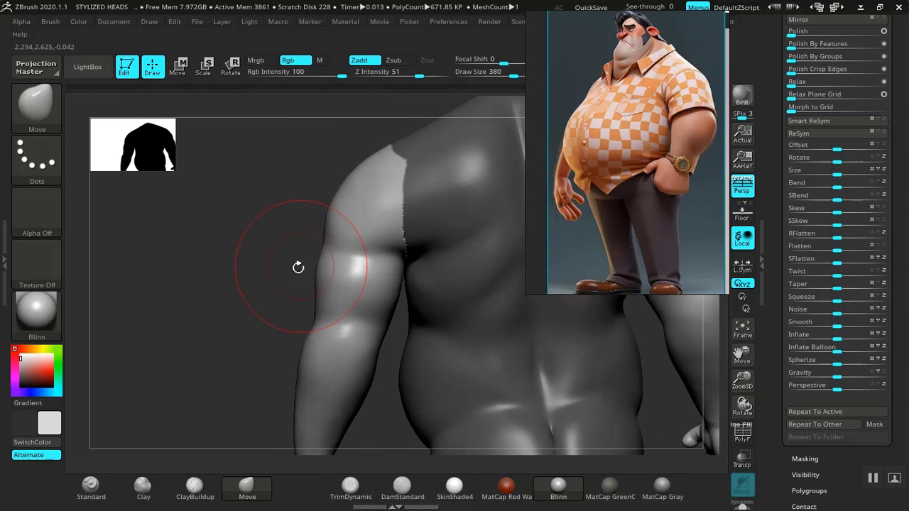
# Smooth the elbow area and shape the outer forearm just below the elbow with the Move brush.
pyautogui.moveTo(299, 267); pyautogui.dragTo(312, 290)
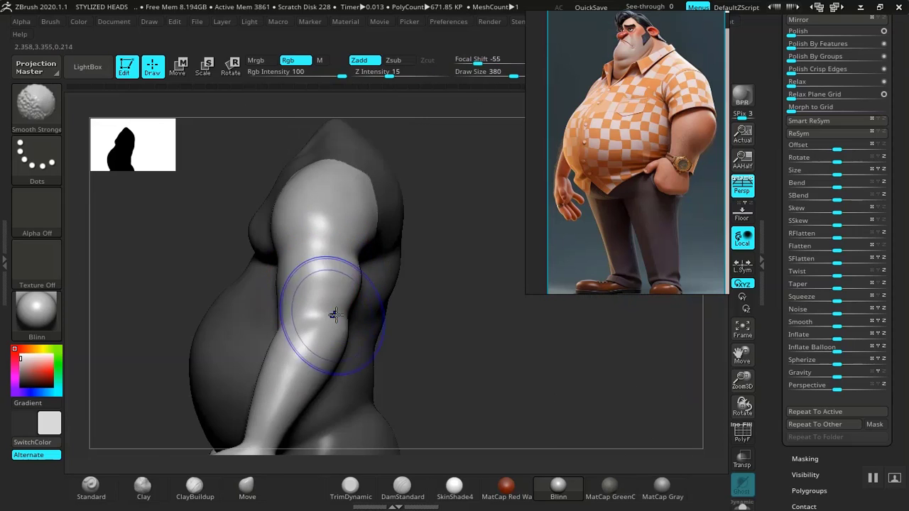
pyautogui.moveTo(404, 315)
pyautogui.mouseDown()
pyautogui.moveTo(424, 319)
pyautogui.moveTo(416, 328)
pyautogui.mouseUp()
pyautogui.moveTo(467, 285)
pyautogui.mouseDown()
pyautogui.moveTo(470, 336)
pyautogui.moveTo(370, 334)
pyautogui.mouseUp()
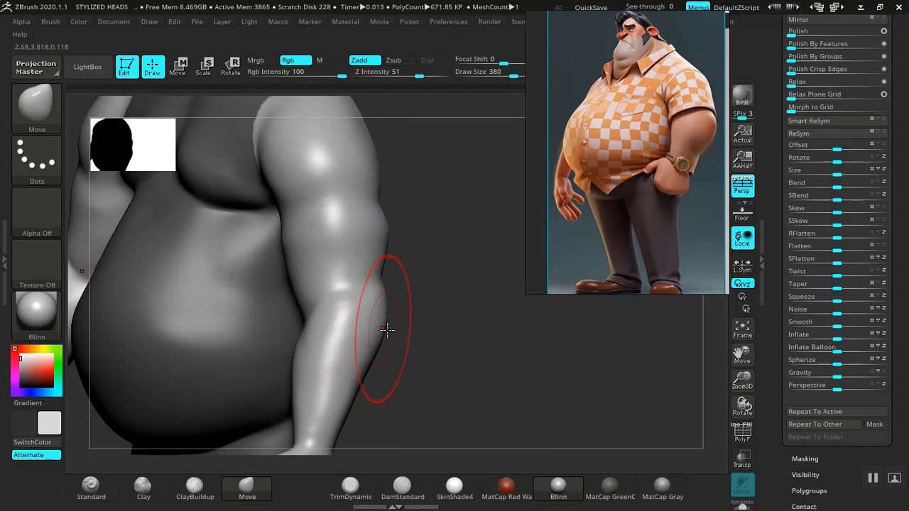
pyautogui.moveTo(492, 331); pyautogui.dragTo(339, 302)
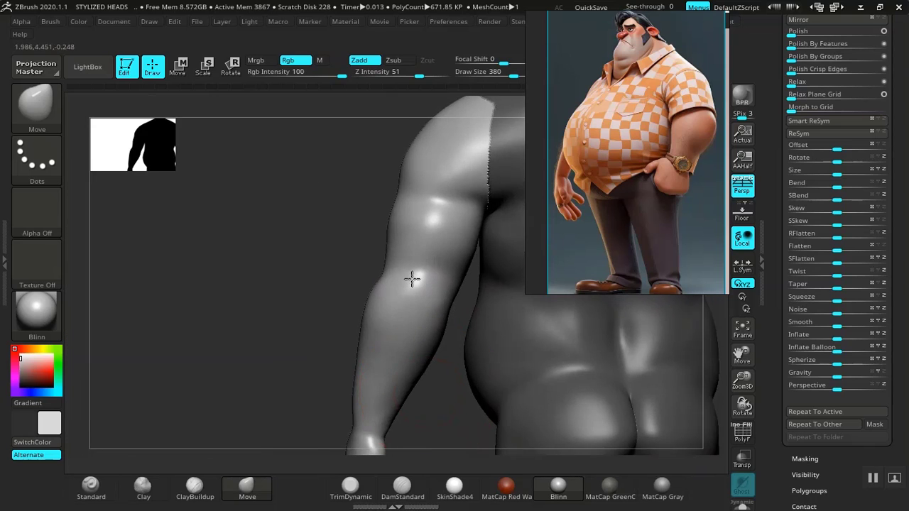
# Pull the inner edge of the forearm outward below the elbow to give it a fuller bulge.
pyautogui.keyDown('alt'); pyautogui.moveTo(437, 433); pyautogui.dragTo(404, 292); pyautogui.keyUp('alt')
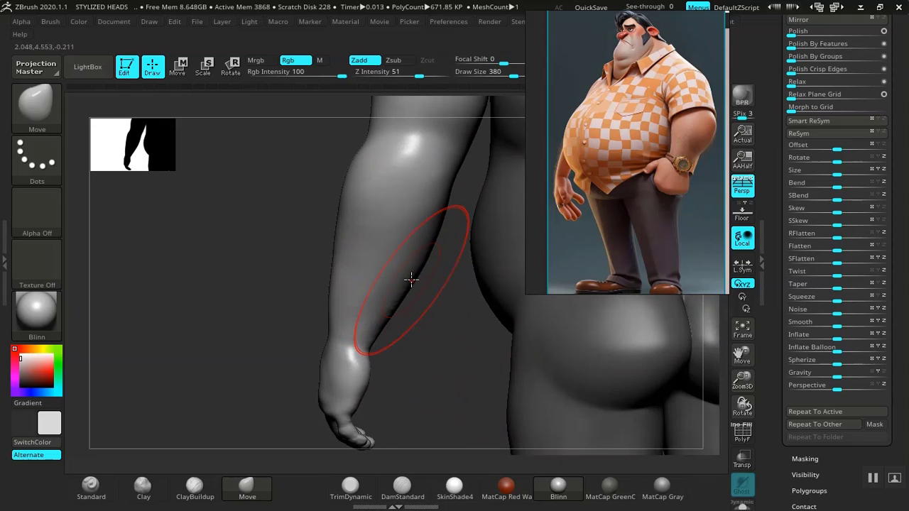
pyautogui.moveTo(425, 238); pyautogui.dragTo(442, 221)
pyautogui.moveTo(446, 306); pyautogui.dragTo(405, 299)
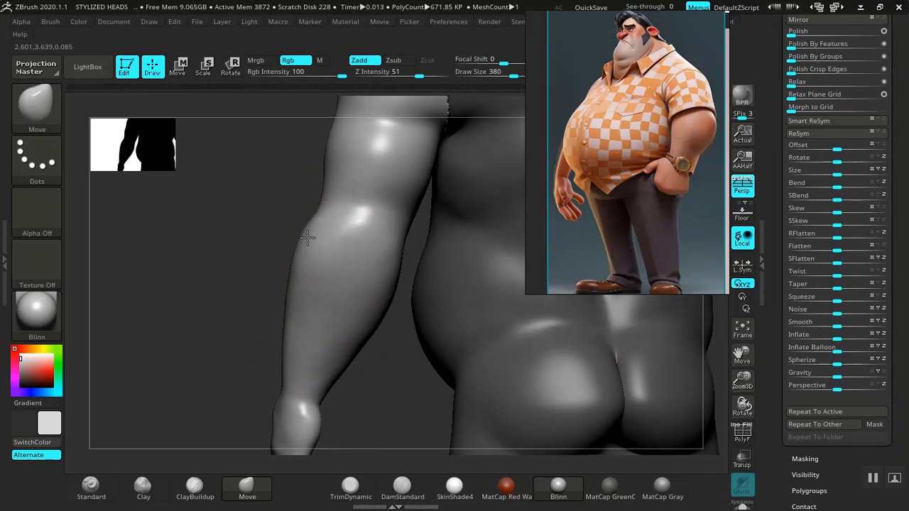
pyautogui.moveTo(380, 381); pyautogui.dragTo(312, 329)
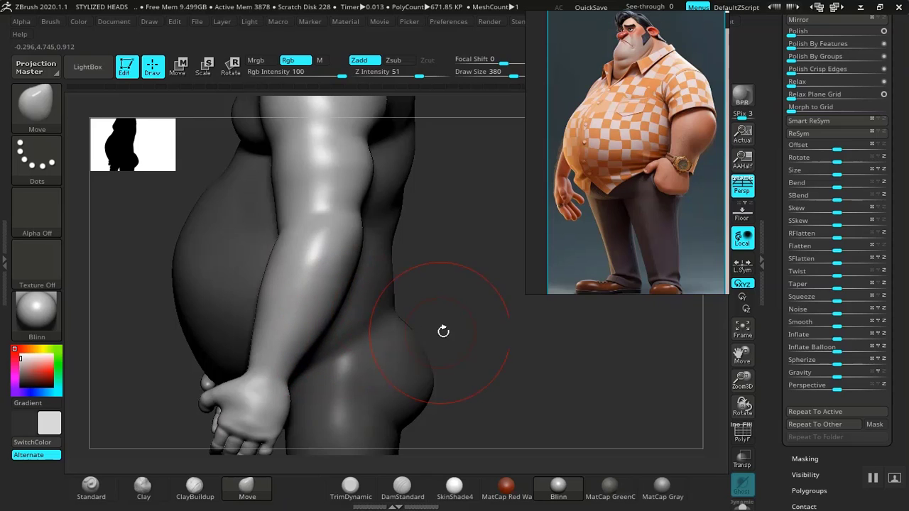
# Adjust the lower forearm's contour toward the wrist with the Move brush at draw size 380.
pyautogui.moveTo(443, 331); pyautogui.dragTo(371, 307)
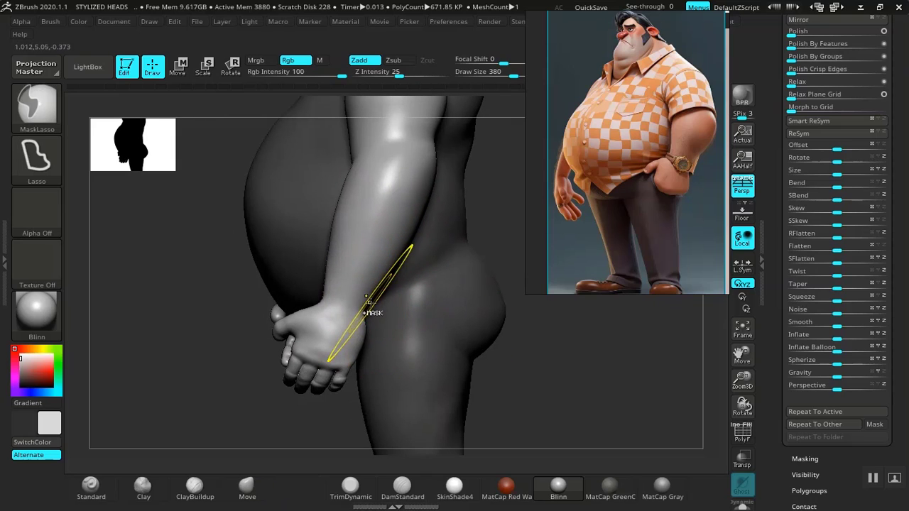
pyautogui.moveTo(497, 304); pyautogui.dragTo(328, 303)
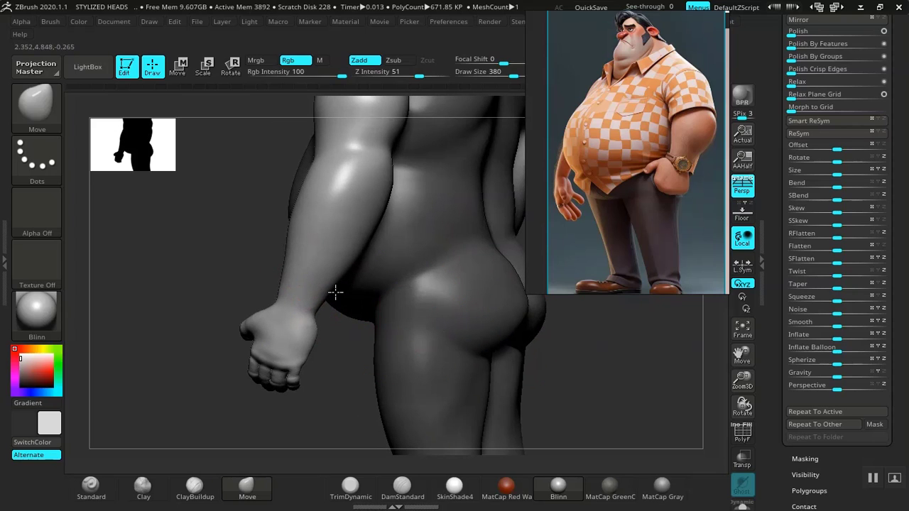
pyautogui.moveTo(540, 362); pyautogui.dragTo(358, 310)
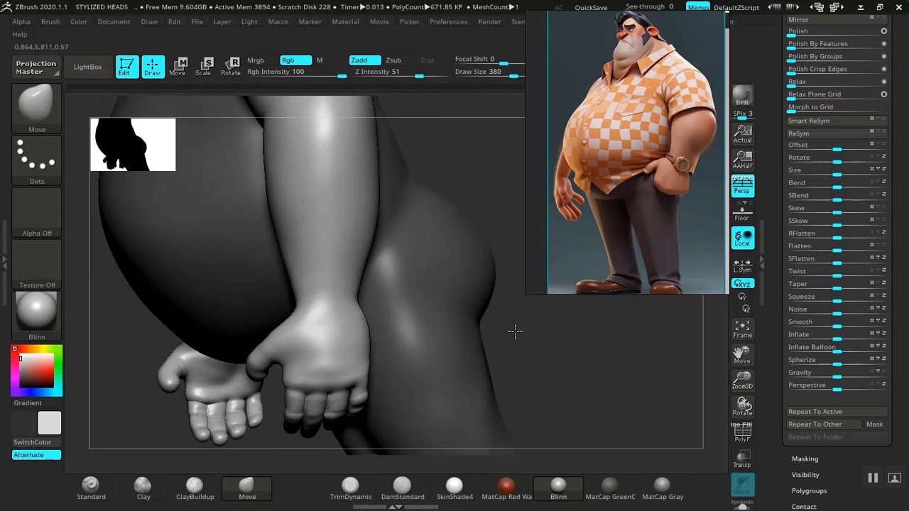
pyautogui.moveTo(506, 326); pyautogui.dragTo(386, 331)
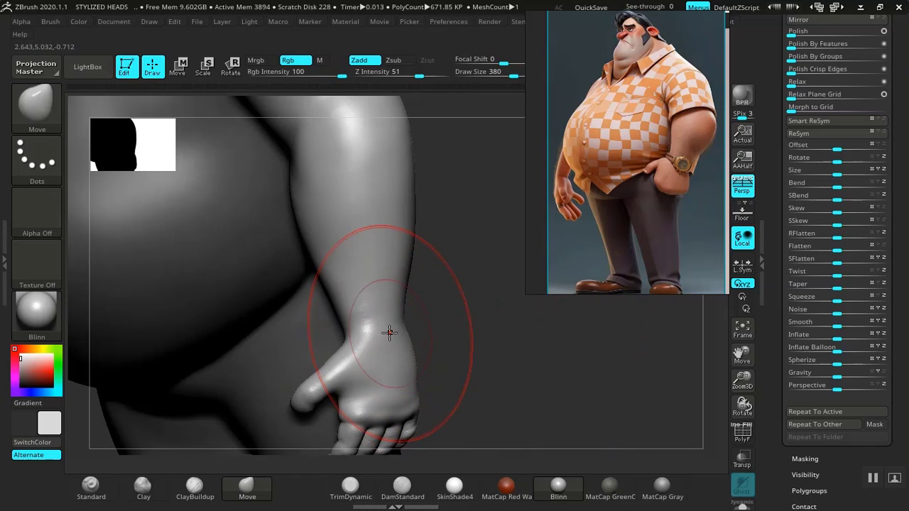
# Reduce the Move brush's draw size to 320 and reshape the wrist and outer edge of the lower forearm.
pyautogui.press('[')
pyautogui.press('[')
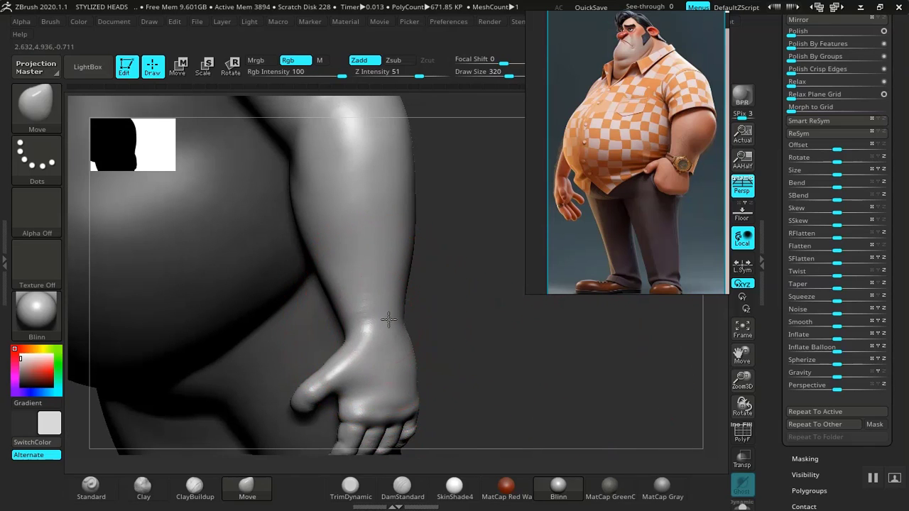
pyautogui.moveTo(446, 326); pyautogui.dragTo(491, 330)
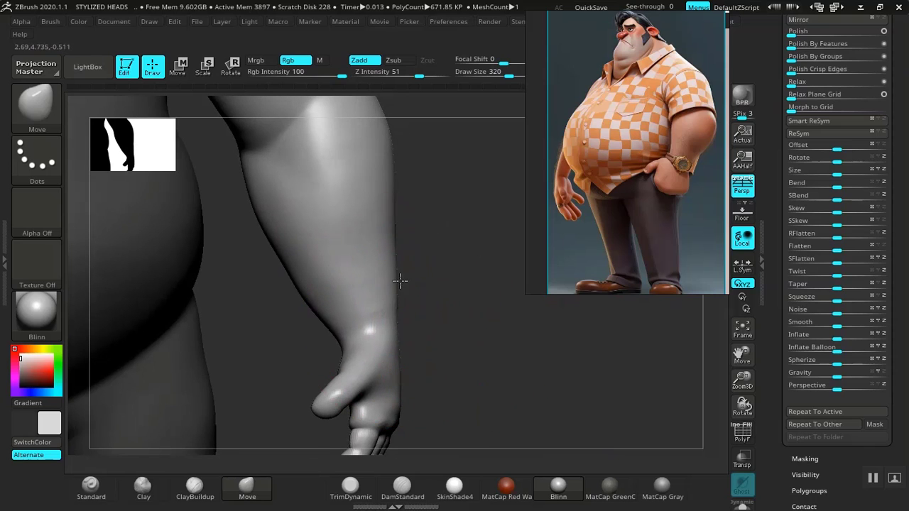
pyautogui.moveTo(400, 281)
pyautogui.mouseDown()
pyautogui.moveTo(440, 310)
pyautogui.moveTo(336, 353)
pyautogui.mouseUp()
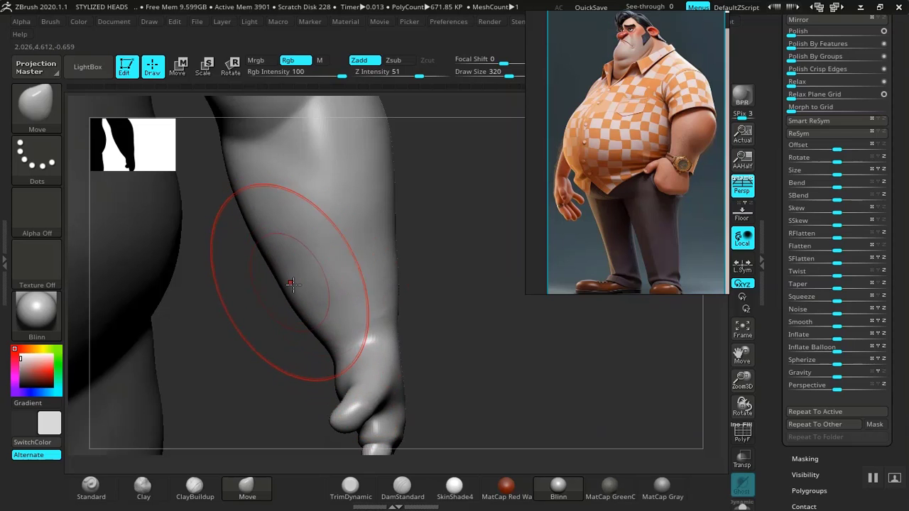
# Fill out the forearm and elbow silhouette from the side and back, raising the Move brush's draw size to 368.
pyautogui.moveTo(422, 310); pyautogui.dragTo(331, 294)
pyautogui.moveTo(243, 283); pyautogui.dragTo(324, 270)
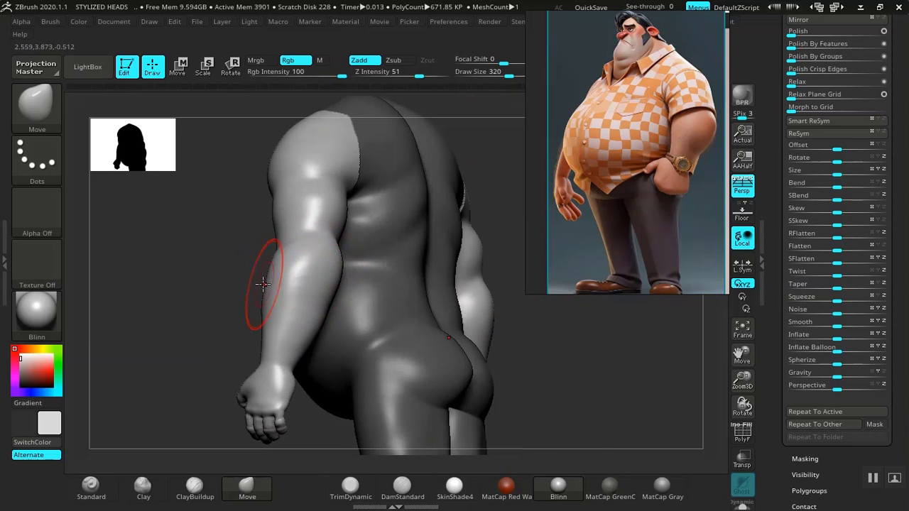
pyautogui.moveTo(253, 294)
pyautogui.mouseDown()
pyautogui.moveTo(205, 337)
pyautogui.moveTo(229, 311)
pyautogui.moveTo(323, 257)
pyautogui.moveTo(315, 262)
pyautogui.mouseUp()
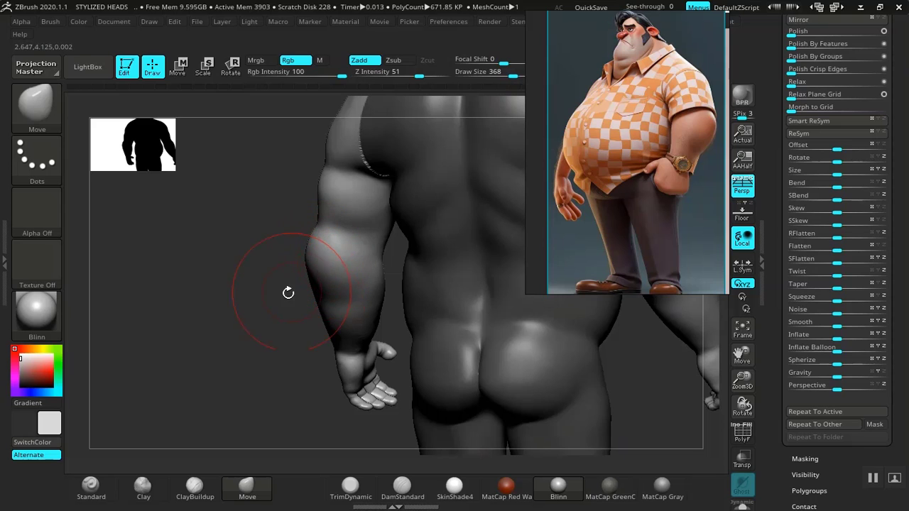
pyautogui.moveTo(288, 293); pyautogui.dragTo(329, 288)
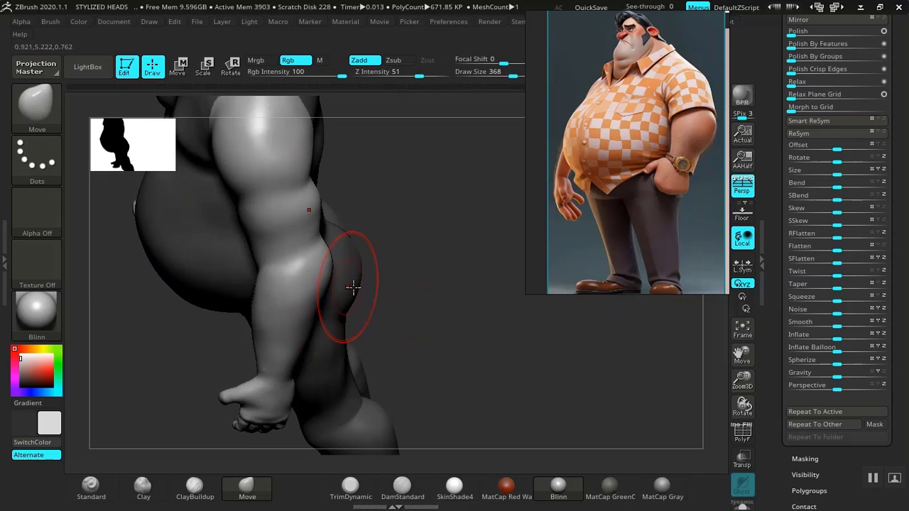
pyautogui.moveTo(413, 311); pyautogui.dragTo(305, 307)
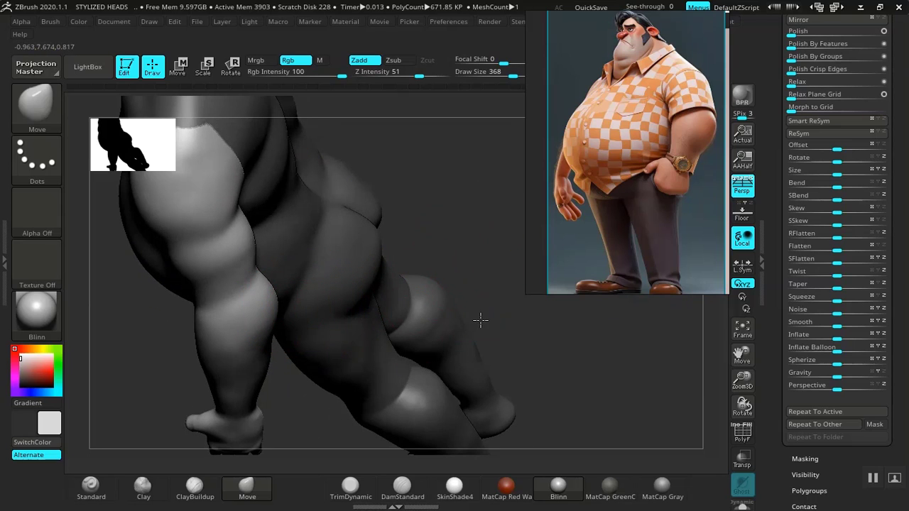
pyautogui.moveTo(481, 321)
pyautogui.mouseDown()
pyautogui.moveTo(447, 262)
pyautogui.moveTo(406, 266)
pyautogui.moveTo(455, 284)
pyautogui.moveTo(436, 263)
pyautogui.moveTo(369, 277)
pyautogui.mouseUp()
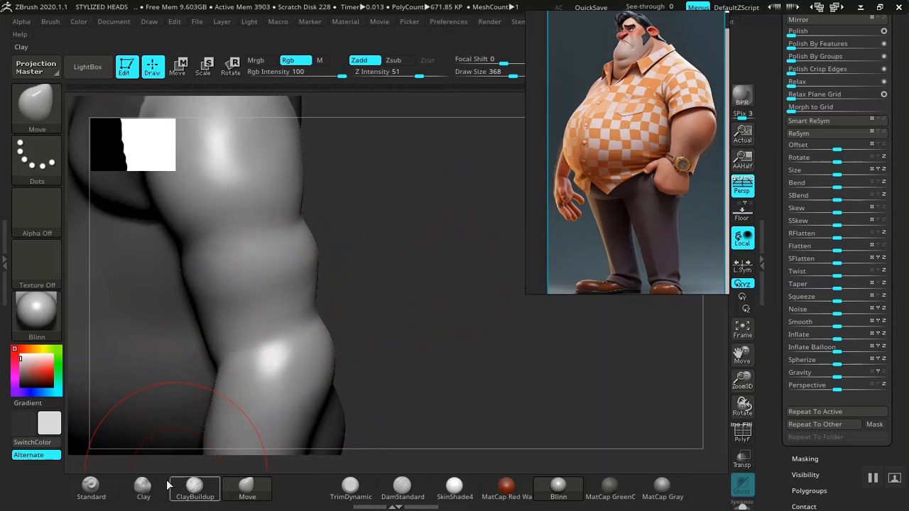
# Build up volume all around the upper arm above the elbow with ClayBuildup at draw size 368.
pyautogui.click(194, 489)
pyautogui.moveTo(228, 264)
pyautogui.mouseDown()
pyautogui.moveTo(294, 304)
pyautogui.moveTo(244, 325)
pyautogui.moveTo(234, 298)
pyautogui.moveTo(218, 321)
pyautogui.moveTo(277, 319)
pyautogui.mouseUp()
pyautogui.moveTo(433, 278)
pyautogui.mouseDown()
pyautogui.moveTo(349, 287)
pyautogui.moveTo(360, 262)
pyautogui.moveTo(309, 243)
pyautogui.moveTo(361, 260)
pyautogui.moveTo(363, 290)
pyautogui.mouseUp()
pyautogui.moveTo(206, 320)
pyautogui.mouseDown()
pyautogui.moveTo(237, 324)
pyautogui.moveTo(273, 313)
pyautogui.mouseUp()
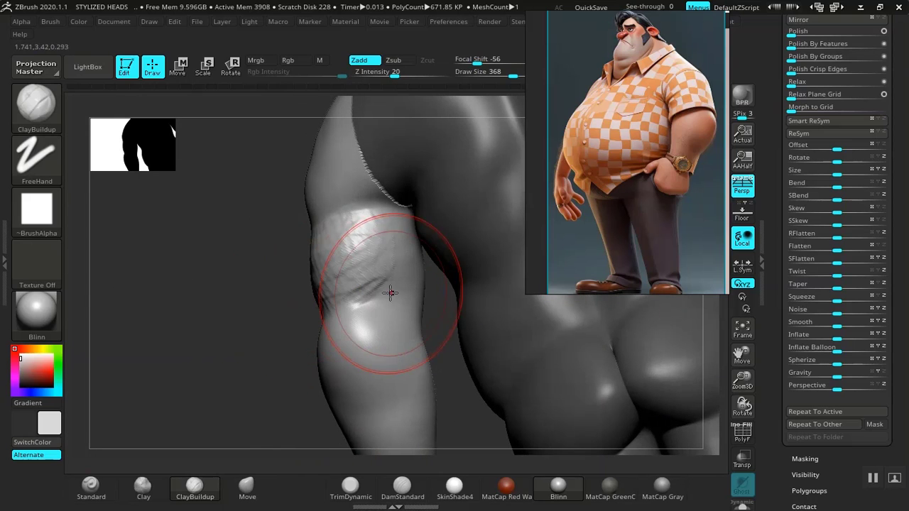
pyautogui.moveTo(391, 294); pyautogui.dragTo(399, 294)
pyautogui.moveTo(267, 329)
pyautogui.mouseDown()
pyautogui.moveTo(416, 253)
pyautogui.moveTo(391, 295)
pyautogui.moveTo(406, 296)
pyautogui.moveTo(370, 266)
pyautogui.moveTo(440, 249)
pyautogui.mouseUp()
pyautogui.moveTo(494, 272); pyautogui.dragTo(398, 268)
# Raise the Smooth brush's Z Intensity to 62 and smooth the clay strokes around the upper arm.
pyautogui.press('shift')
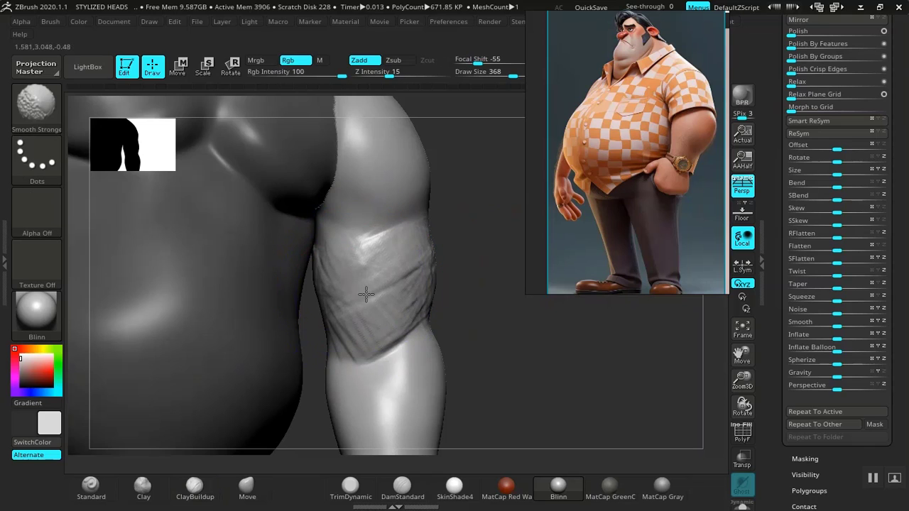
pyautogui.keyDown('shift'); pyautogui.moveTo(389, 73); pyautogui.dragTo(424, 77); pyautogui.keyUp('shift')
pyautogui.press('shift')
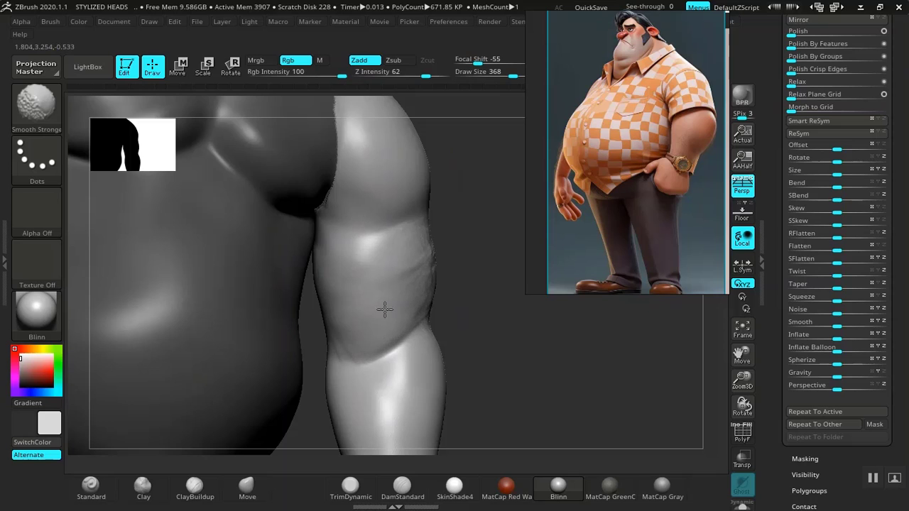
pyautogui.moveTo(507, 290); pyautogui.dragTo(449, 264)
pyautogui.press('shift')
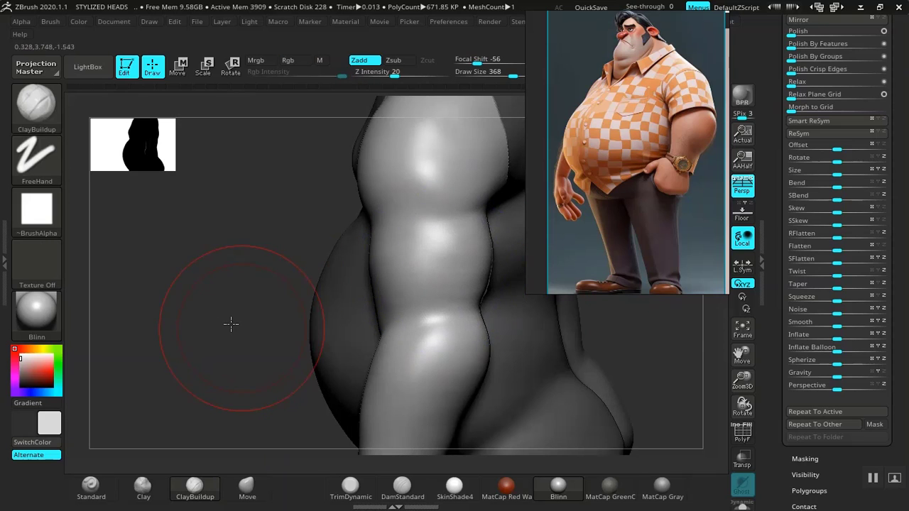
# Clear the body mask and smooth the back of the shoulder where the arm meets the torso.
pyautogui.moveTo(231, 324)
pyautogui.mouseDown()
pyautogui.moveTo(284, 337)
pyautogui.moveTo(296, 354)
pyautogui.moveTo(221, 345)
pyautogui.moveTo(253, 379)
pyautogui.moveTo(249, 355)
pyautogui.moveTo(298, 327)
pyautogui.moveTo(294, 300)
pyautogui.moveTo(241, 381)
pyautogui.moveTo(362, 310)
pyautogui.mouseUp()
pyautogui.press('shift')
pyautogui.press('shift')
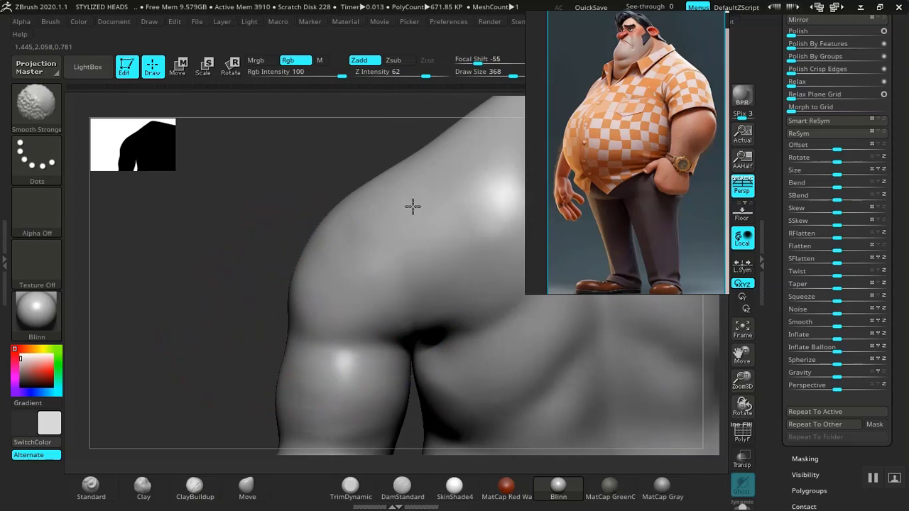
# Smooth the outer side of the arm just above the elbow.
pyautogui.moveTo(251, 305); pyautogui.dragTo(375, 288)
pyautogui.moveTo(559, 343)
pyautogui.keyDown('alt'); pyautogui.mouseDown()
pyautogui.moveTo(523, 322)
pyautogui.moveTo(517, 337)
pyautogui.moveTo(491, 277)
pyautogui.moveTo(528, 341)
pyautogui.moveTo(490, 369)
pyautogui.mouseUp(); pyautogui.keyUp('alt')
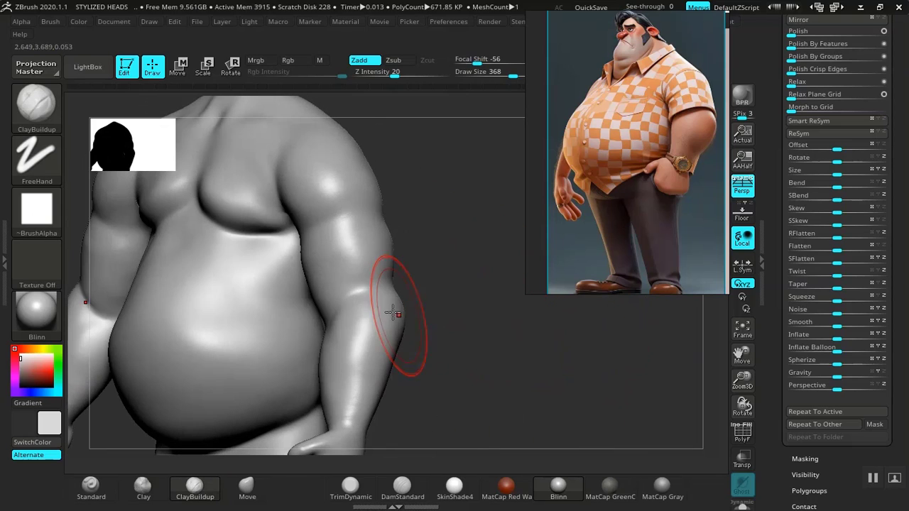
pyautogui.moveTo(369, 263)
pyautogui.keyDown('shift'); pyautogui.mouseDown()
pyautogui.moveTo(367, 244)
pyautogui.moveTo(379, 262)
pyautogui.mouseUp(); pyautogui.keyUp('shift')
pyautogui.moveTo(474, 314); pyautogui.dragTo(444, 312)
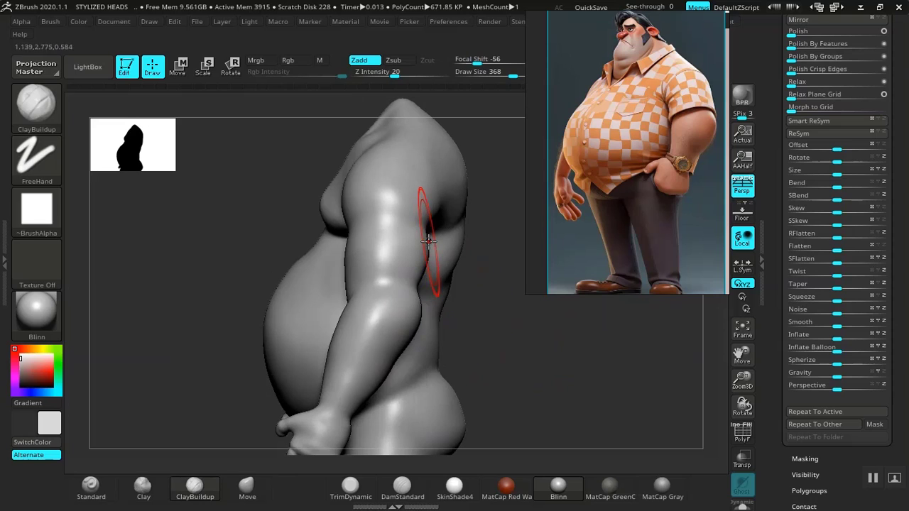
# Build up volume around the elbow and upper forearm with ClayBuildup at draw size 368.
pyautogui.moveTo(511, 324)
pyautogui.keyDown('alt'); pyautogui.mouseDown()
pyautogui.moveTo(486, 380)
pyautogui.moveTo(389, 363)
pyautogui.mouseUp(); pyautogui.keyUp('alt')
pyautogui.moveTo(309, 376)
pyautogui.mouseDown()
pyautogui.moveTo(483, 367)
pyautogui.moveTo(514, 315)
pyautogui.moveTo(425, 359)
pyautogui.mouseUp()
pyautogui.moveTo(425, 359); pyautogui.dragTo(313, 355, button='right')
pyautogui.moveTo(281, 326); pyautogui.dragTo(331, 352)
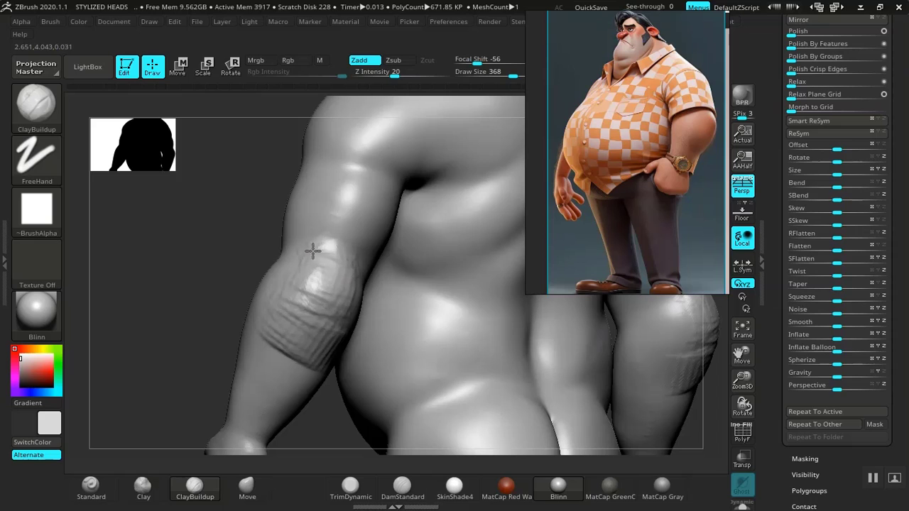
pyautogui.moveTo(172, 326); pyautogui.dragTo(292, 297)
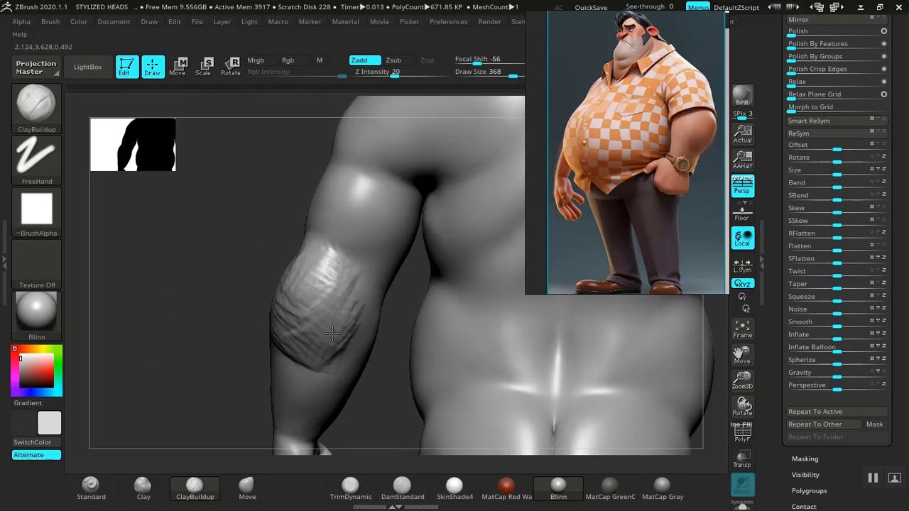
pyautogui.moveTo(203, 305)
pyautogui.mouseDown()
pyautogui.moveTo(372, 310)
pyautogui.moveTo(342, 318)
pyautogui.moveTo(299, 257)
pyautogui.mouseUp()
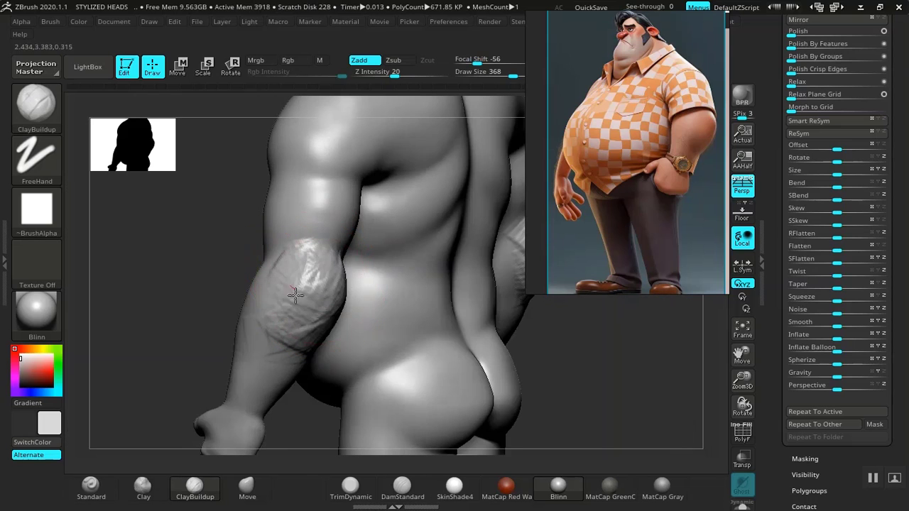
# Smooth the clay strokes on the elbow and upper forearm with the Smooth brush at Z Intensity 62.
pyautogui.press('shift')
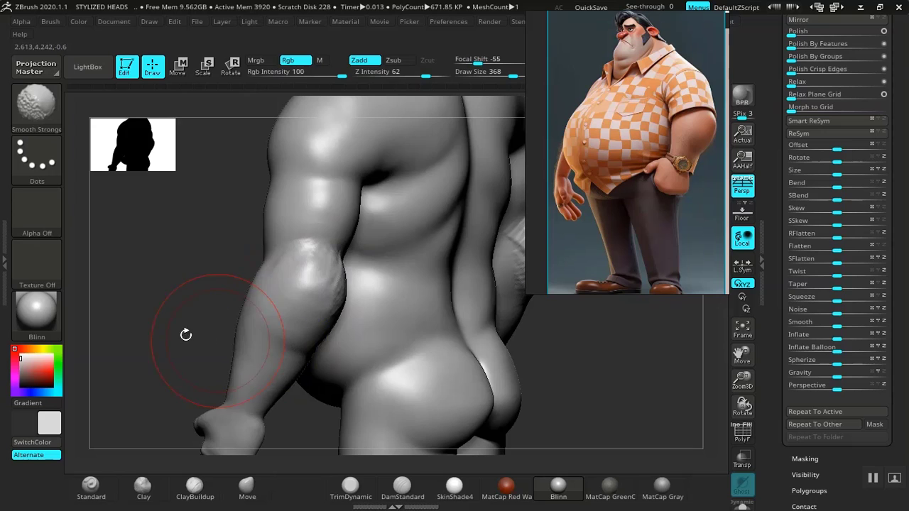
pyautogui.moveTo(186, 334)
pyautogui.mouseDown()
pyautogui.moveTo(299, 331)
pyautogui.moveTo(328, 357)
pyautogui.mouseUp()
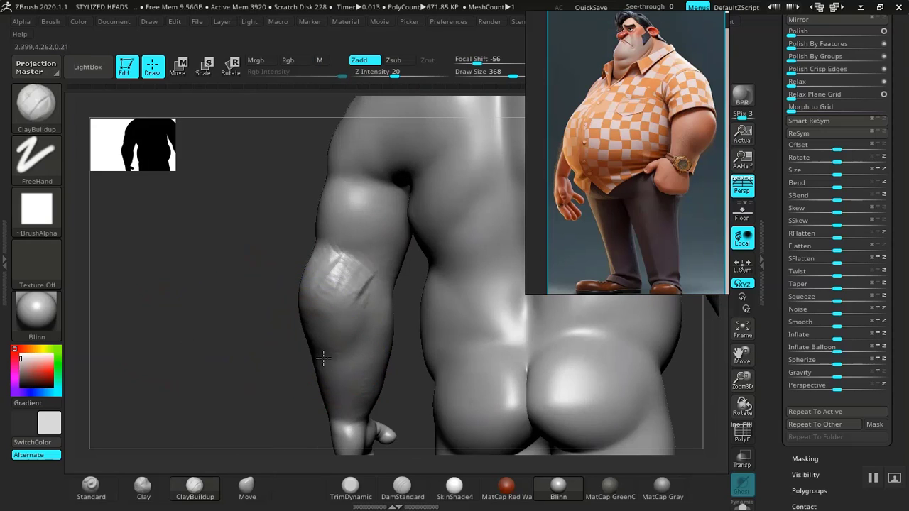
pyautogui.press('shift')
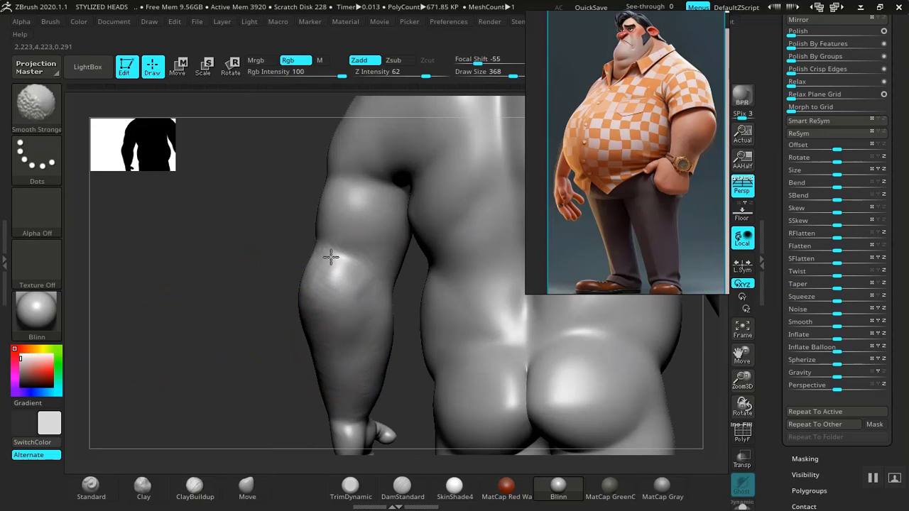
pyautogui.keyDown('shift'); pyautogui.moveTo(331, 257); pyautogui.dragTo(329, 284); pyautogui.keyUp('shift')
pyautogui.moveTo(235, 349); pyautogui.dragTo(363, 334)
pyautogui.keyDown('shift'); pyautogui.moveTo(333, 277); pyautogui.dragTo(338, 294); pyautogui.keyUp('shift')
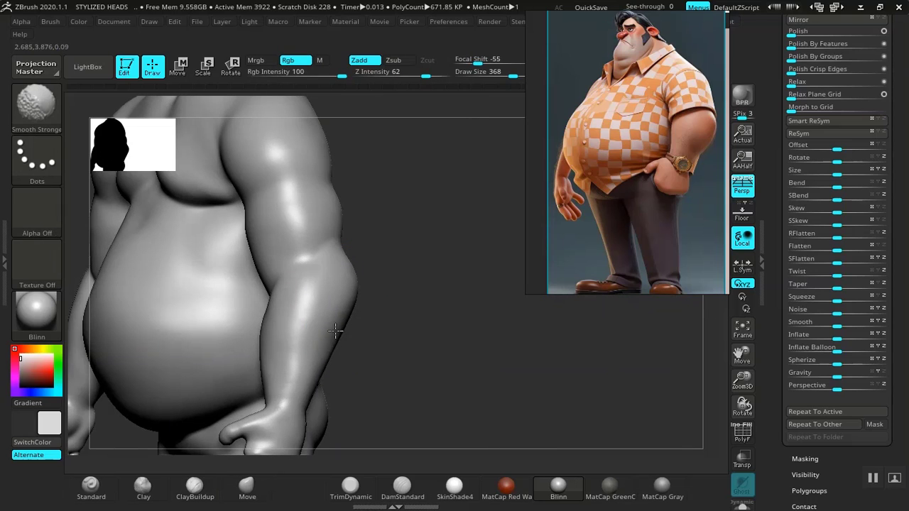
# Fill out the wrist and the base of the hand with the Move brush at draw size 368.
pyautogui.moveTo(500, 373)
pyautogui.keyDown('alt'); pyautogui.mouseDown()
pyautogui.moveTo(467, 339)
pyautogui.moveTo(451, 347)
pyautogui.moveTo(494, 390)
pyautogui.moveTo(433, 348)
pyautogui.moveTo(505, 363)
pyautogui.moveTo(519, 387)
pyautogui.moveTo(501, 412)
pyautogui.mouseUp(); pyautogui.keyUp('alt')
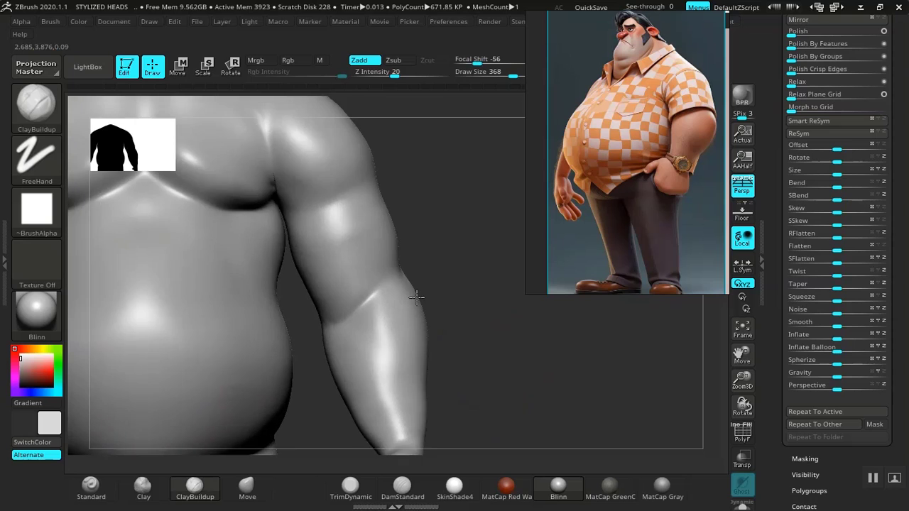
pyautogui.moveTo(417, 299)
pyautogui.keyDown('alt'); pyautogui.mouseDown()
pyautogui.moveTo(402, 283)
pyautogui.moveTo(483, 386)
pyautogui.moveTo(493, 367)
pyautogui.moveTo(427, 288)
pyautogui.moveTo(480, 354)
pyautogui.moveTo(460, 367)
pyautogui.moveTo(407, 342)
pyautogui.mouseUp(); pyautogui.keyUp('alt')
pyautogui.moveTo(503, 355)
pyautogui.mouseDown()
pyautogui.moveTo(581, 351)
pyautogui.moveTo(522, 357)
pyautogui.mouseUp()
pyautogui.keyDown('alt'); pyautogui.moveTo(459, 327); pyautogui.dragTo(330, 270); pyautogui.keyUp('alt')
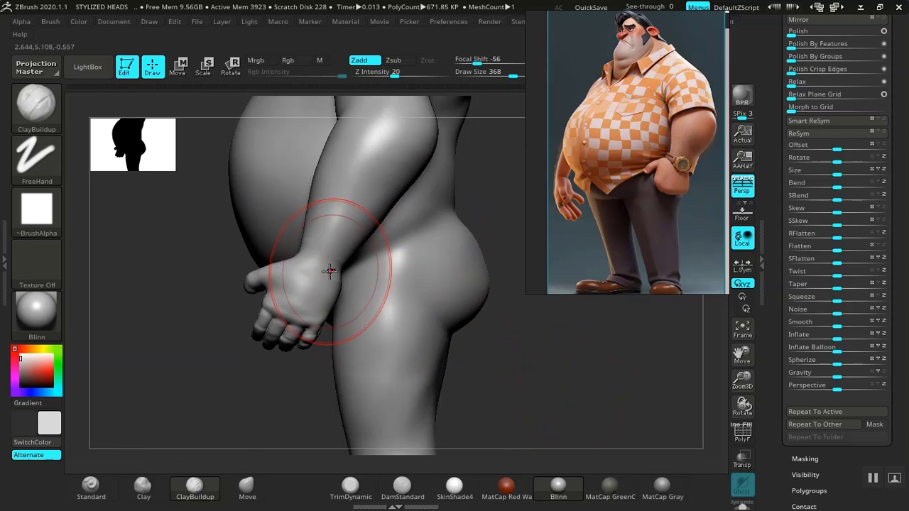
pyautogui.click(247, 486)
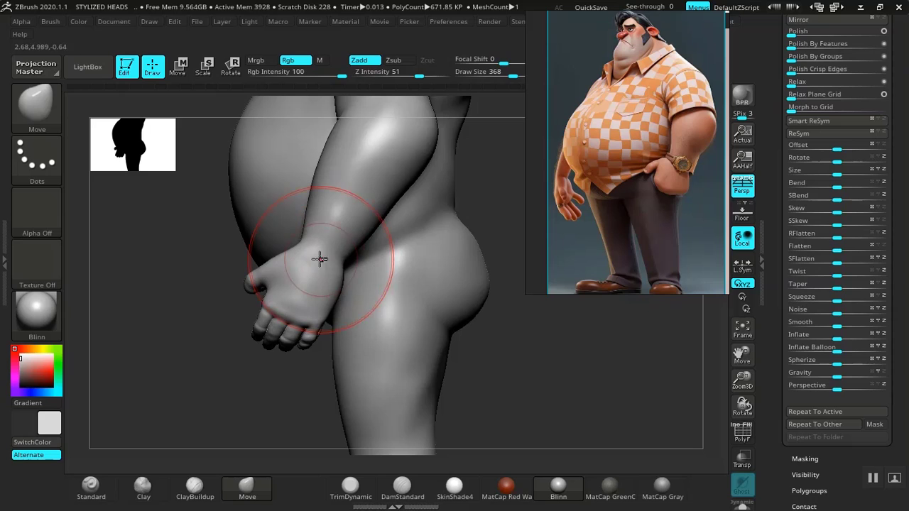
pyautogui.keyDown('alt'); pyautogui.moveTo(532, 362); pyautogui.dragTo(516, 334); pyautogui.keyUp('alt')
pyautogui.keyDown('shift'); pyautogui.moveTo(423, 328); pyautogui.dragTo(498, 402); pyautogui.keyUp('shift')
pyautogui.moveTo(485, 360)
pyautogui.keyDown('alt'); pyautogui.mouseDown()
pyautogui.moveTo(515, 382)
pyautogui.moveTo(373, 310)
pyautogui.mouseUp(); pyautogui.keyUp('alt')
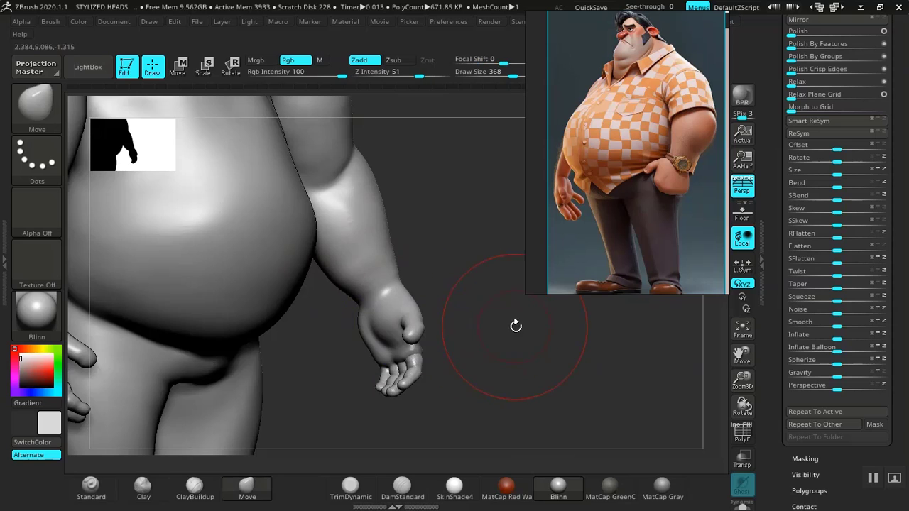
# Refine the hand and the inner forearm contour from the side and front.
pyautogui.moveTo(515, 325); pyautogui.dragTo(400, 328)
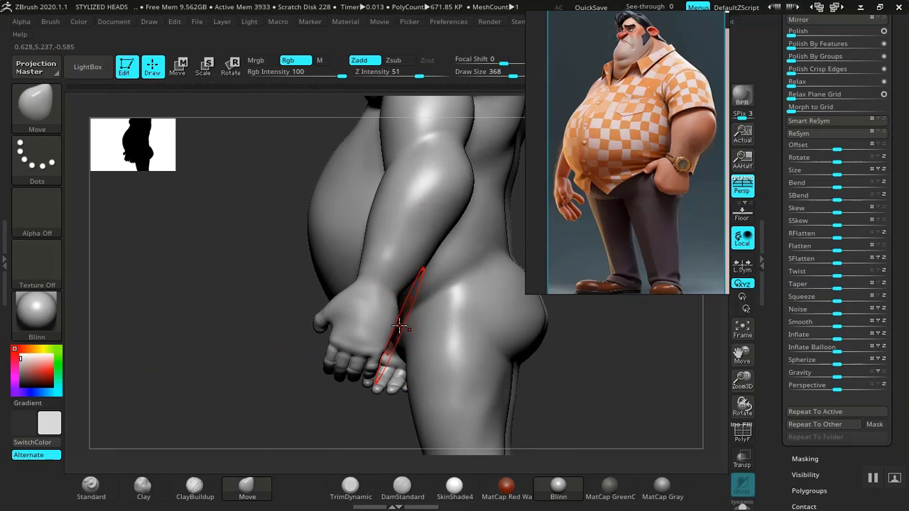
pyautogui.moveTo(278, 397); pyautogui.dragTo(381, 336)
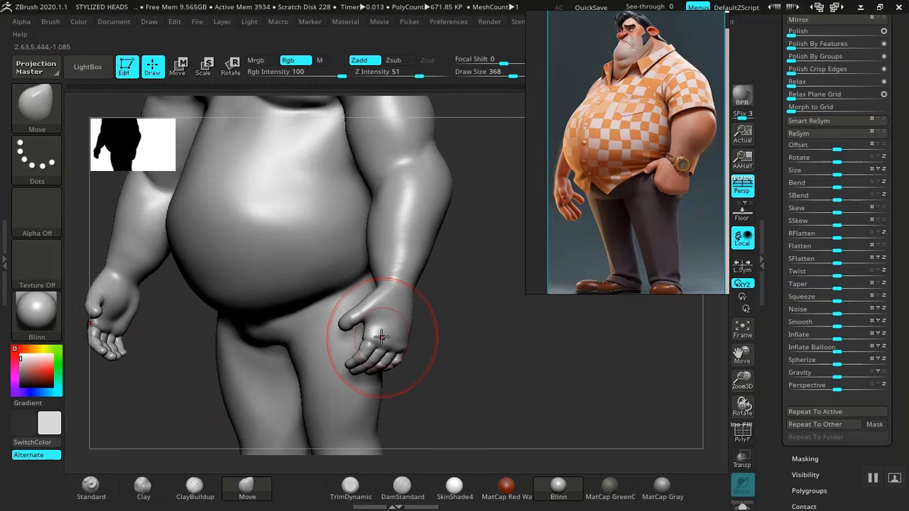
pyautogui.moveTo(474, 371); pyautogui.dragTo(455, 349)
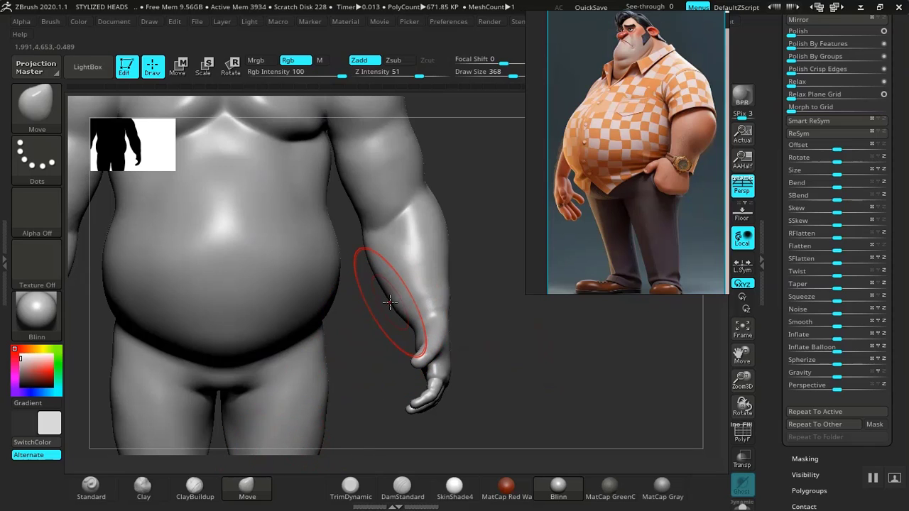
pyautogui.keyDown('shift'); pyautogui.moveTo(390, 294); pyautogui.dragTo(418, 302); pyautogui.keyUp('shift')
pyautogui.moveTo(537, 350)
pyautogui.mouseDown()
pyautogui.moveTo(513, 341)
pyautogui.moveTo(531, 361)
pyautogui.mouseUp()
# Adjust the placement of the wrist and hand with the Move brush from side and low angles.
pyautogui.press('f')
pyautogui.moveTo(480, 325)
pyautogui.mouseDown()
pyautogui.moveTo(438, 329)
pyautogui.moveTo(462, 337)
pyautogui.moveTo(495, 391)
pyautogui.moveTo(489, 374)
pyautogui.moveTo(477, 372)
pyautogui.mouseUp()
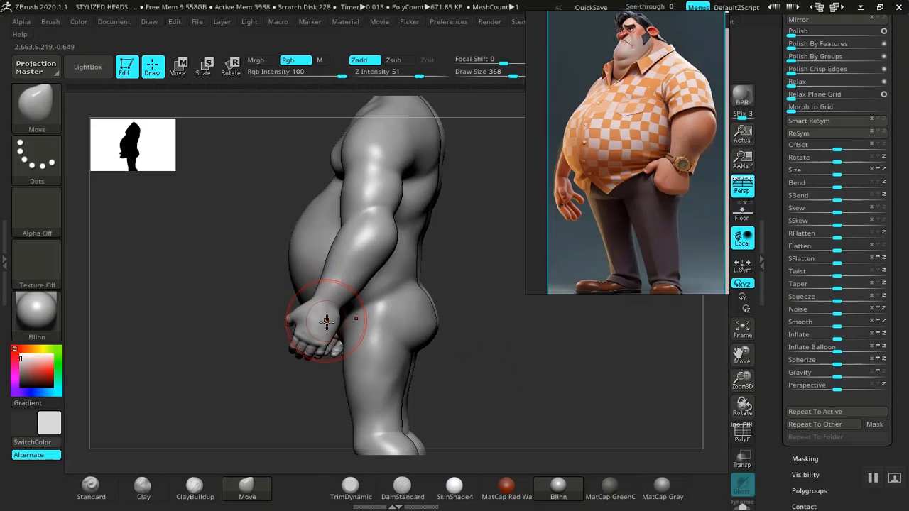
pyautogui.moveTo(288, 410); pyautogui.dragTo(325, 344)
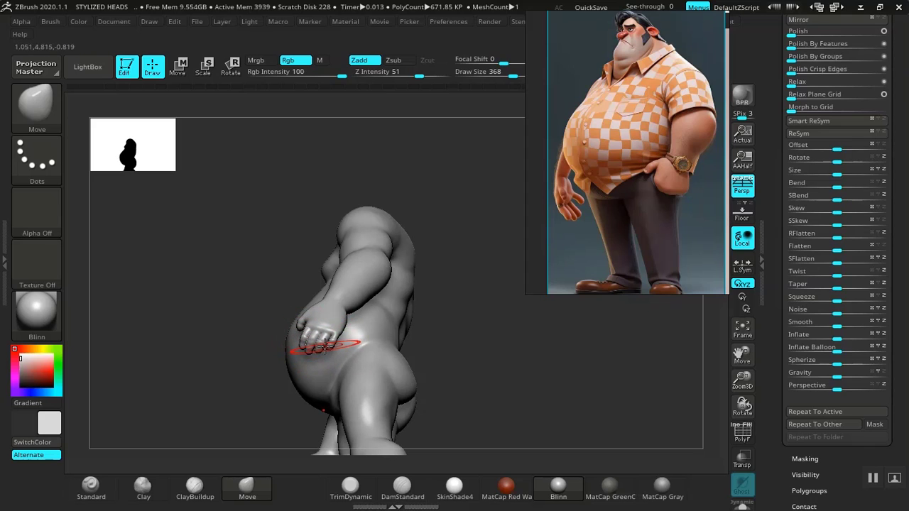
pyautogui.moveTo(514, 348); pyautogui.dragTo(514, 377)
pyautogui.moveTo(474, 358); pyautogui.dragTo(501, 336)
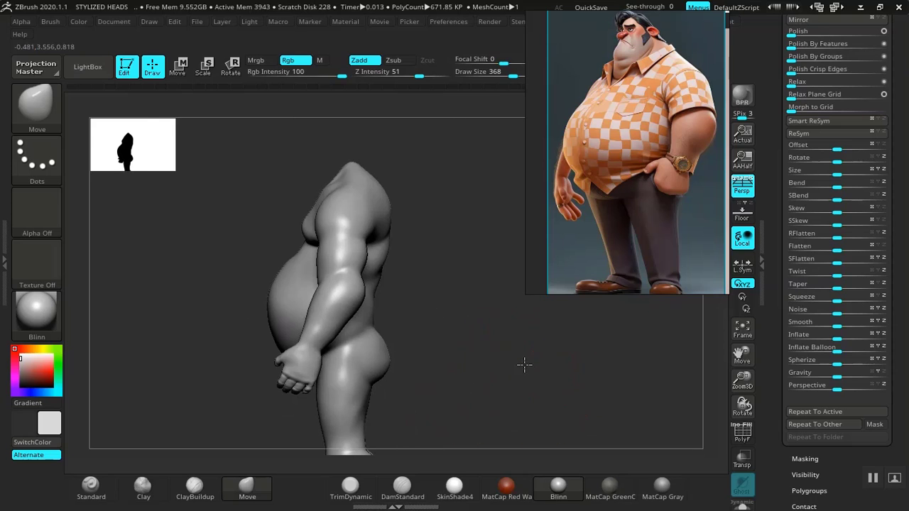
# Raise the Move brush's draw size to 532 and refine the front contour of the belly.
pyautogui.keyDown('alt'); pyautogui.moveTo(524, 365); pyautogui.dragTo(405, 369); pyautogui.keyUp('alt')
pyautogui.keyDown('alt'); pyautogui.moveTo(200, 338); pyautogui.dragTo(282, 377); pyautogui.keyUp('alt')
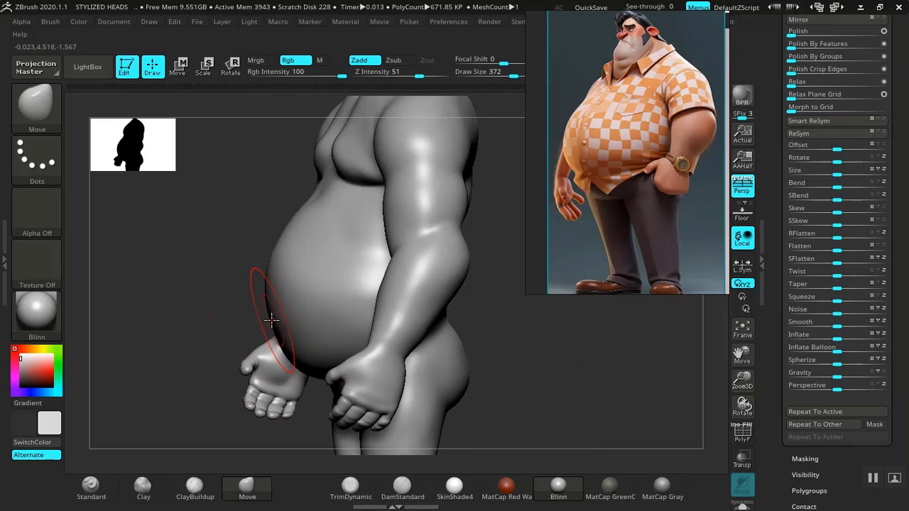
pyautogui.moveTo(269, 320); pyautogui.dragTo(203, 325)
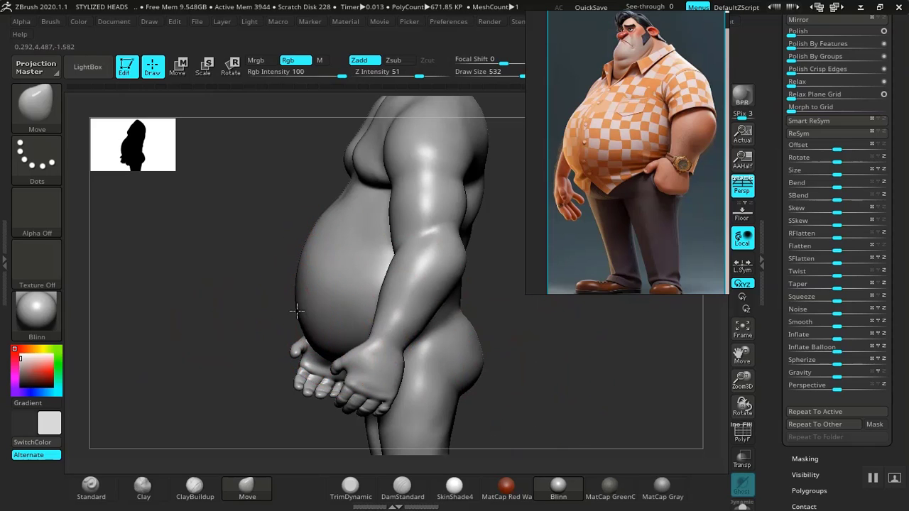
pyautogui.moveTo(496, 355)
pyautogui.mouseDown()
pyautogui.moveTo(574, 341)
pyautogui.moveTo(551, 368)
pyautogui.moveTo(485, 306)
pyautogui.moveTo(483, 314)
pyautogui.moveTo(581, 361)
pyautogui.moveTo(555, 459)
pyautogui.mouseUp()
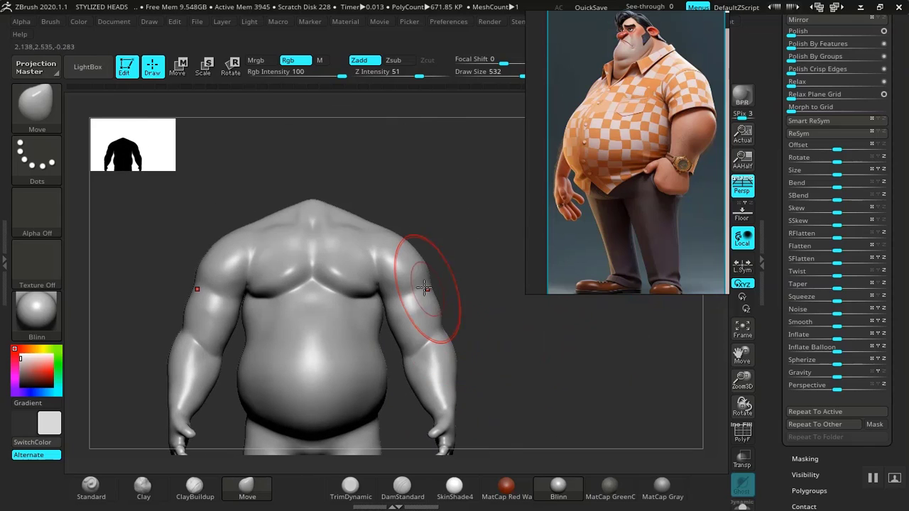
# Adjust the contours of the chest sides, waist and upper arms with the Move brush from the front.
pyautogui.moveTo(370, 270); pyautogui.dragTo(375, 272)
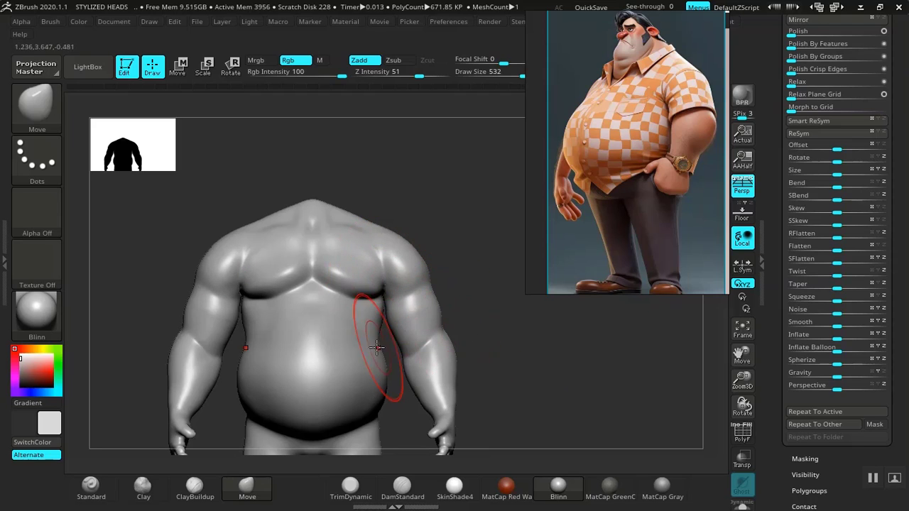
pyautogui.moveTo(377, 339); pyautogui.dragTo(378, 339)
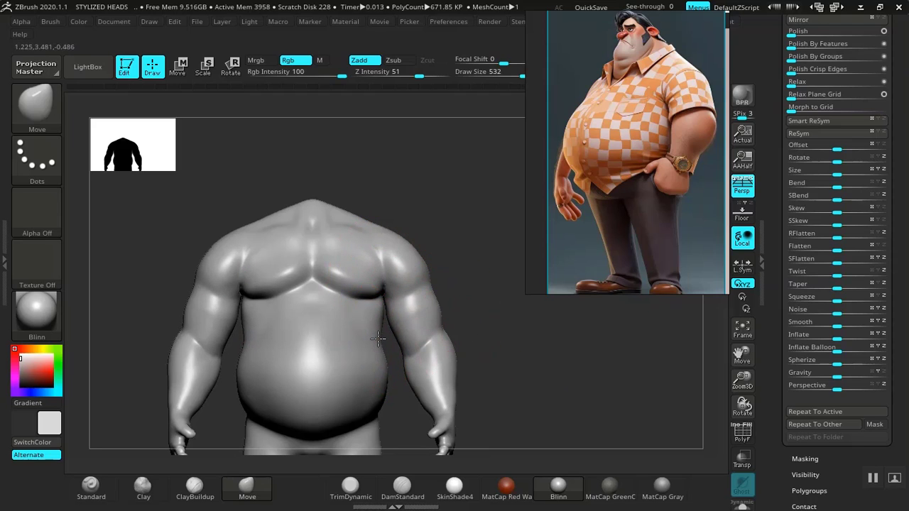
pyautogui.moveTo(465, 313)
pyautogui.keyDown('alt'); pyautogui.mouseDown()
pyautogui.moveTo(468, 288)
pyautogui.moveTo(433, 355)
pyautogui.mouseUp(); pyautogui.keyUp('alt')
pyautogui.keyDown('shift'); pyautogui.moveTo(221, 304); pyautogui.dragTo(221, 314); pyautogui.keyUp('shift')
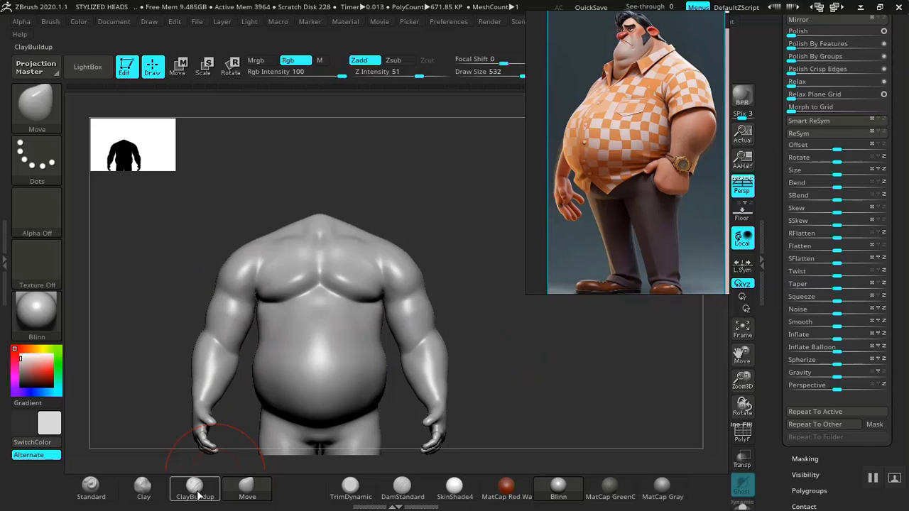
# Lower the Move brush's draw size to 384 and reshape the outer upper arm just below the deltoid.
pyautogui.moveTo(152, 344)
pyautogui.keyDown('alt'); pyautogui.mouseDown()
pyautogui.moveTo(192, 375)
pyautogui.moveTo(227, 427)
pyautogui.moveTo(280, 349)
pyautogui.mouseUp(); pyautogui.keyUp('alt')
pyautogui.press('[')
pyautogui.press('[')
pyautogui.press('[')
pyautogui.press('[')
pyautogui.press('[')
pyautogui.press('[')
pyautogui.press('[')
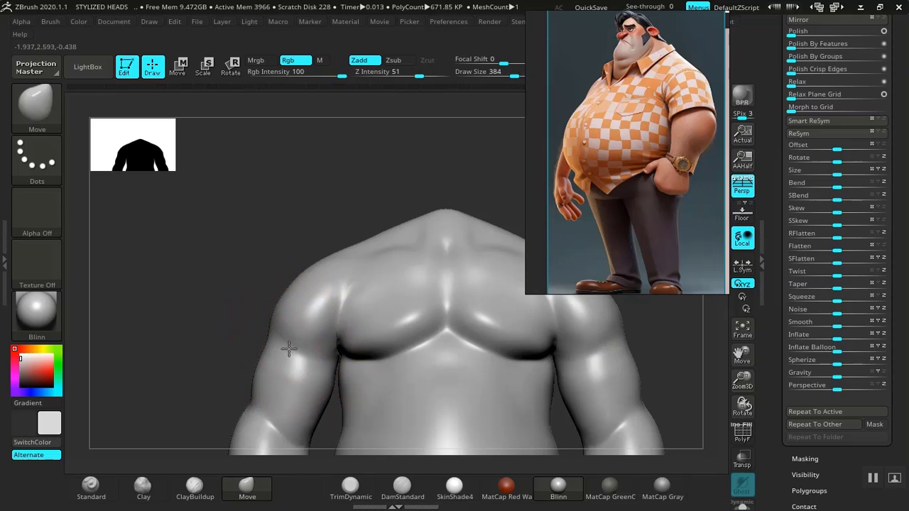
pyautogui.moveTo(284, 365); pyautogui.dragTo(296, 355)
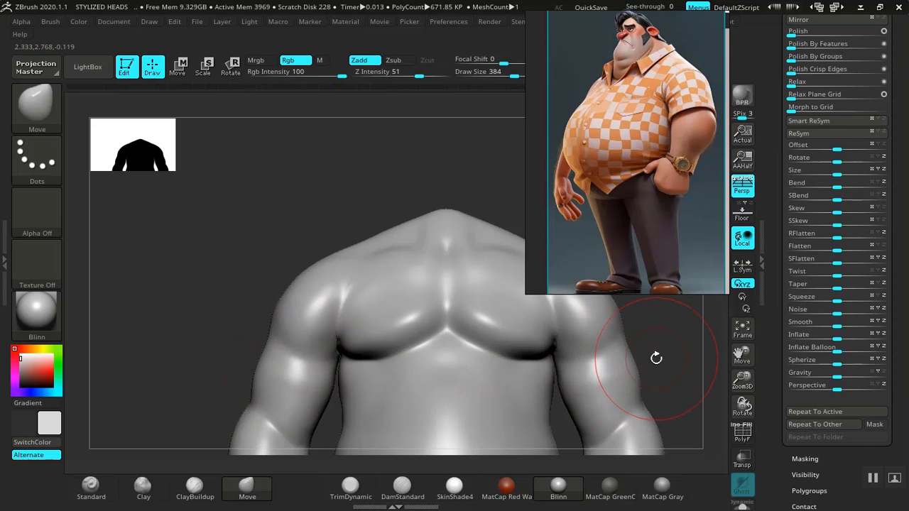
pyautogui.moveTo(656, 357)
pyautogui.keyDown('alt'); pyautogui.mouseDown()
pyautogui.moveTo(505, 282)
pyautogui.moveTo(505, 321)
pyautogui.moveTo(477, 296)
pyautogui.moveTo(507, 365)
pyautogui.moveTo(589, 368)
pyautogui.moveTo(543, 379)
pyautogui.moveTo(437, 360)
pyautogui.mouseUp(); pyautogui.keyUp('alt')
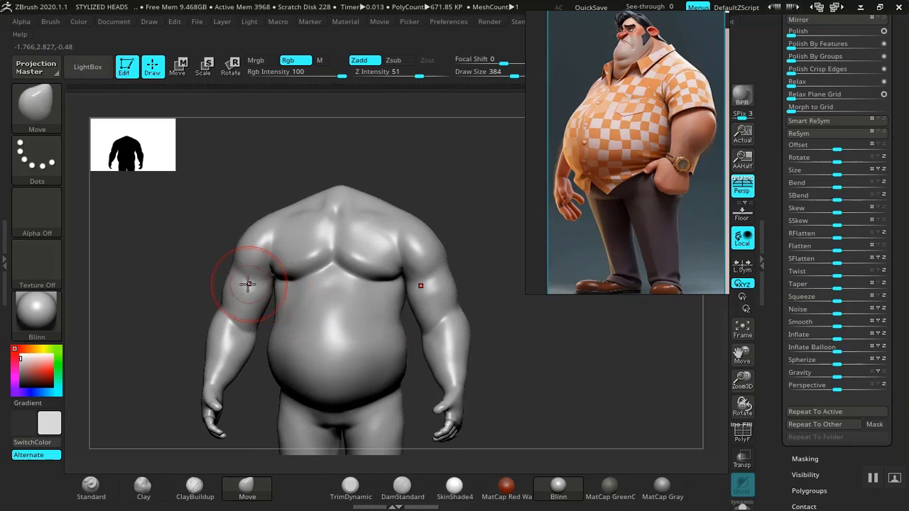
pyautogui.moveTo(256, 271); pyautogui.dragTo(259, 265)
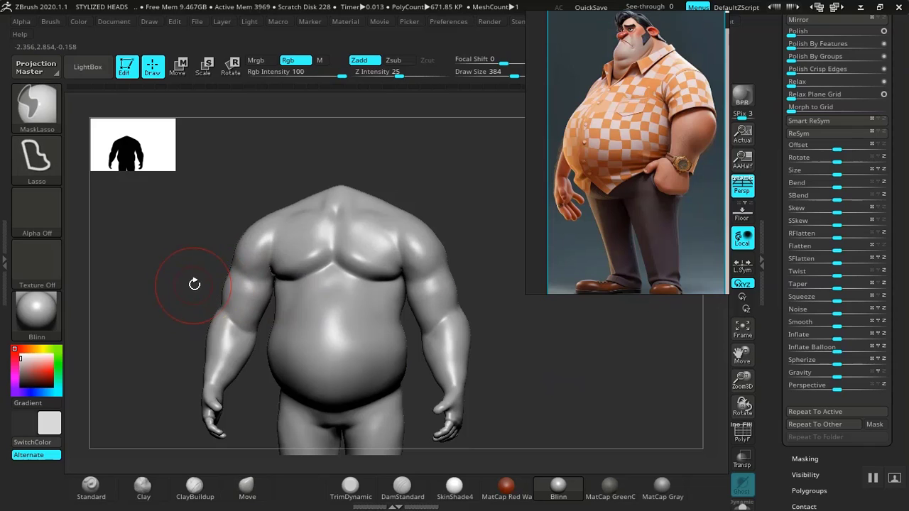
# Reduce the Move brush's draw size to 236 and reshape the crease where the deltoid meets the upper arm.
pyautogui.moveTo(190, 286)
pyautogui.keyDown('alt'); pyautogui.mouseDown()
pyautogui.moveTo(270, 391)
pyautogui.moveTo(330, 390)
pyautogui.mouseUp(); pyautogui.keyUp('alt')
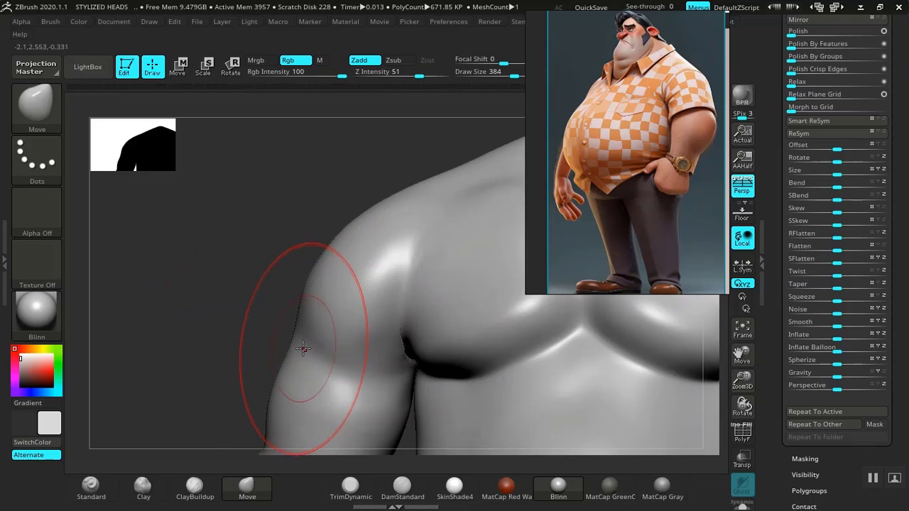
pyautogui.press('space')
pyautogui.moveTo(295, 314); pyautogui.dragTo(276, 315)
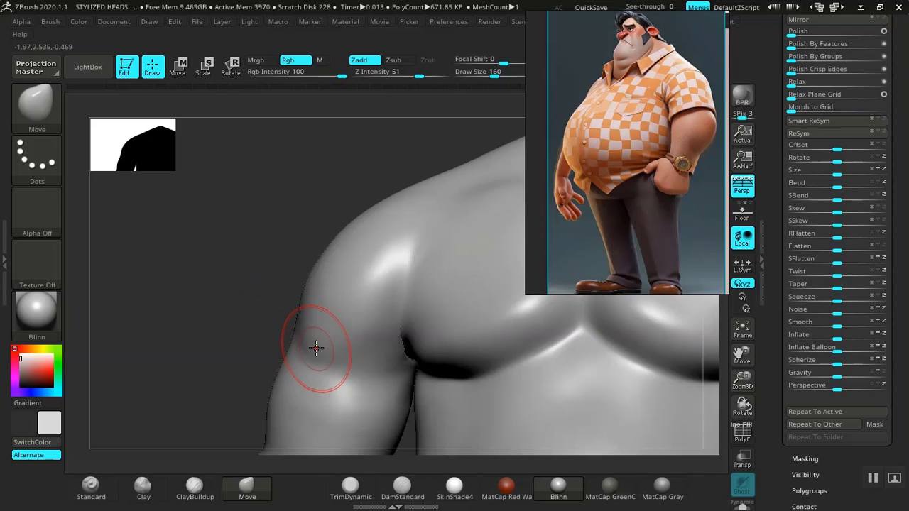
pyautogui.hotkey('ctrl', 'z')
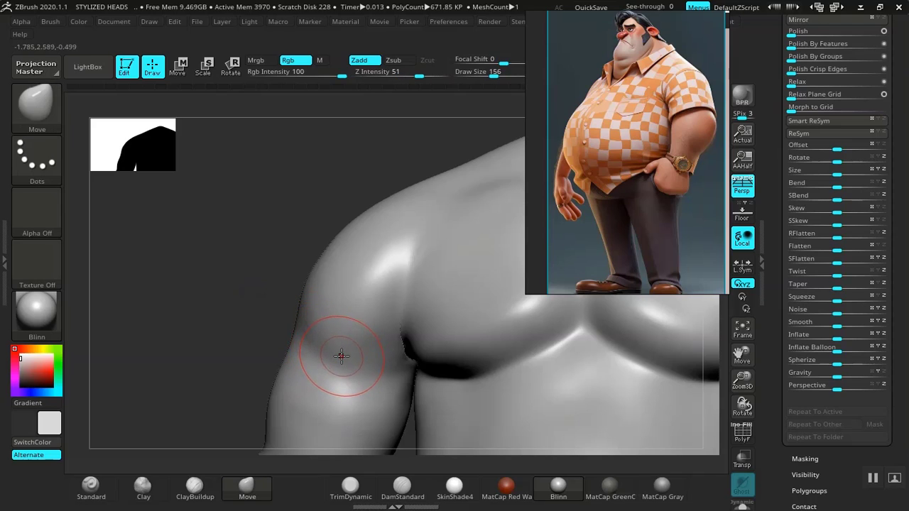
pyautogui.press(']')
pyautogui.press(']')
pyautogui.press(']')
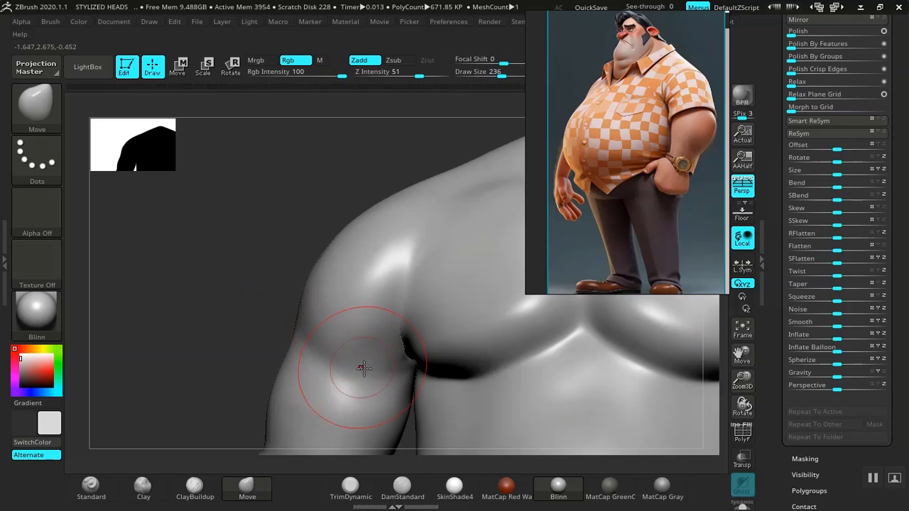
pyautogui.moveTo(363, 369); pyautogui.dragTo(376, 347)
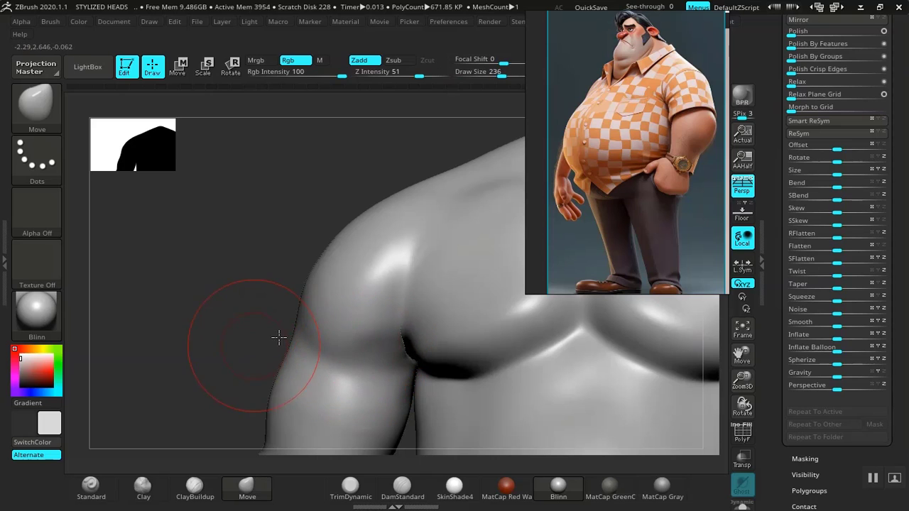
pyautogui.moveTo(259, 343)
pyautogui.mouseDown()
pyautogui.moveTo(225, 338)
pyautogui.moveTo(234, 380)
pyautogui.moveTo(266, 354)
pyautogui.mouseUp()
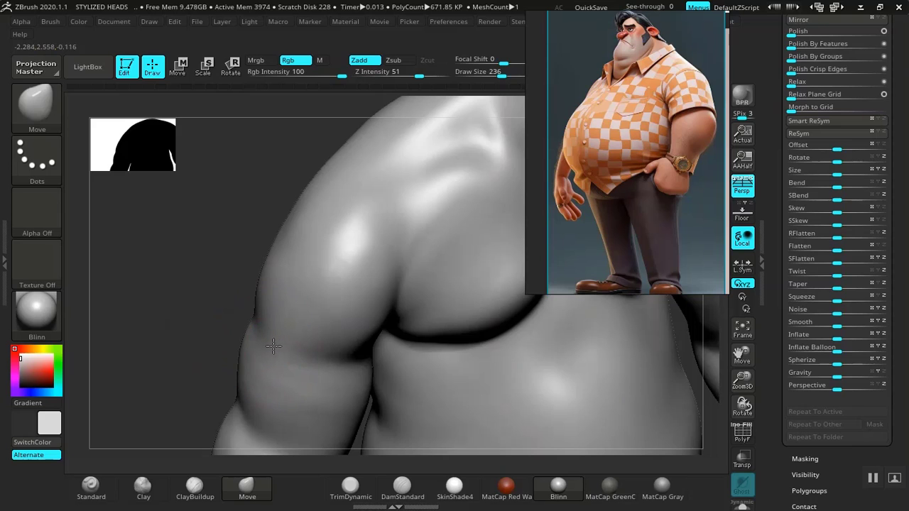
# Smooth the deltoid's lower crease and the armpit fold where the chest meets the upper arm.
pyautogui.moveTo(189, 351)
pyautogui.mouseDown()
pyautogui.moveTo(246, 337)
pyautogui.moveTo(275, 314)
pyautogui.mouseUp()
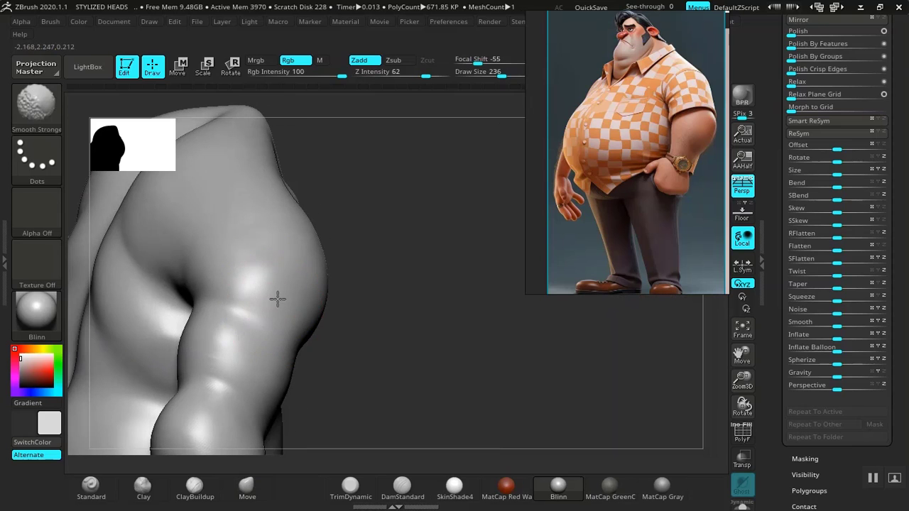
pyautogui.moveTo(372, 328); pyautogui.dragTo(282, 316)
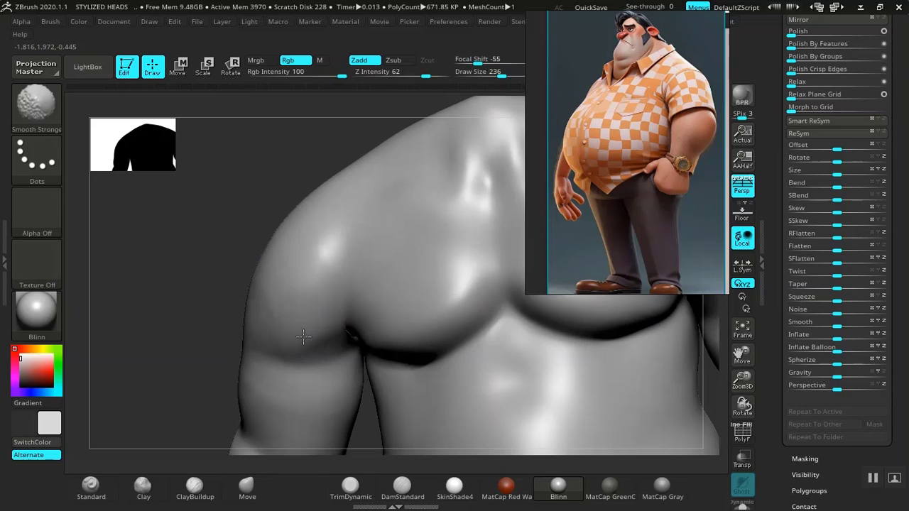
pyautogui.keyDown('alt'); pyautogui.moveTo(208, 192); pyautogui.dragTo(211, 282); pyautogui.keyUp('alt')
pyautogui.keyDown('shift'); pyautogui.moveTo(490, 320); pyautogui.dragTo(500, 349); pyautogui.keyUp('shift')
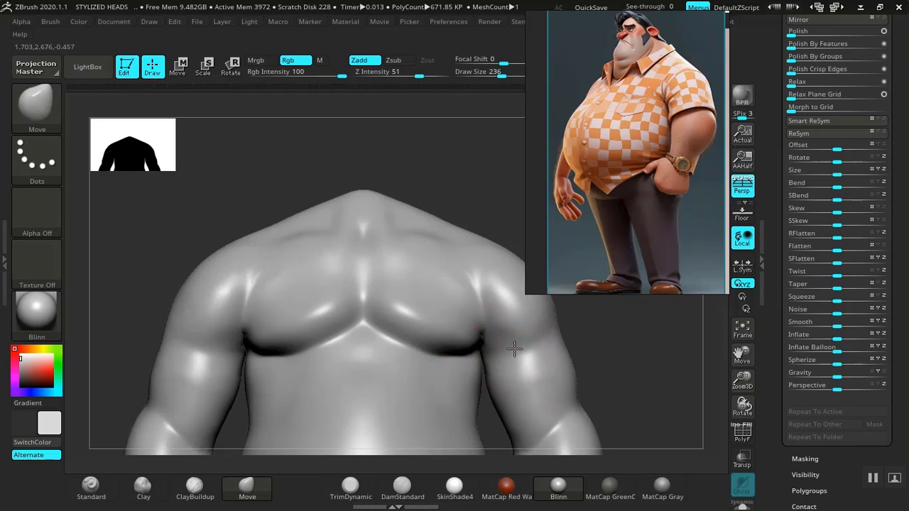
pyautogui.moveTo(594, 352); pyautogui.dragTo(576, 346)
pyautogui.keyDown('shift'); pyautogui.moveTo(509, 331); pyautogui.dragTo(502, 324); pyautogui.keyUp('shift')
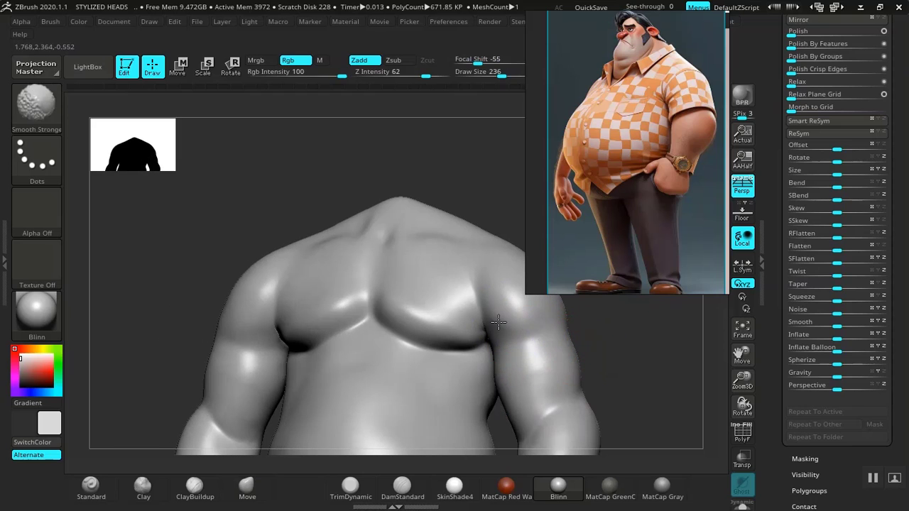
# Refine the transition between the outer chest and the inner upper arm with the Move brush and smoothing.
pyautogui.moveTo(614, 343); pyautogui.dragTo(635, 331)
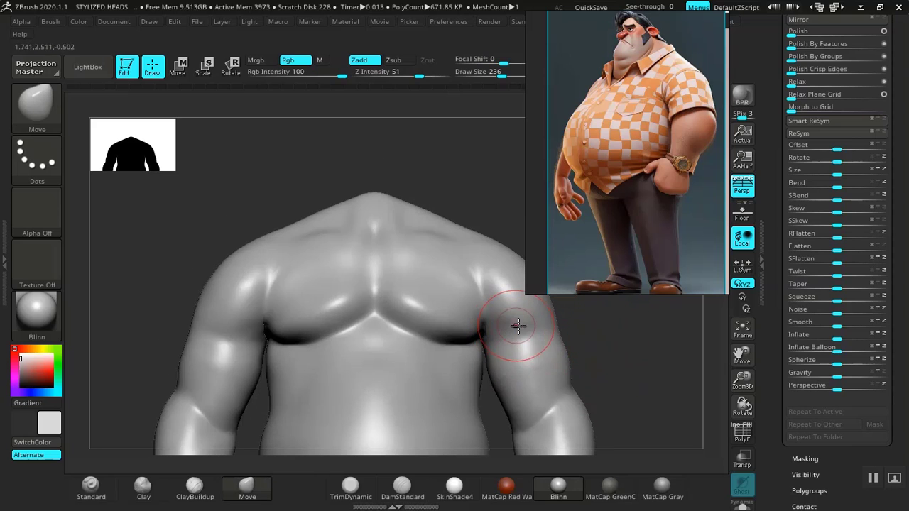
pyautogui.moveTo(595, 372)
pyautogui.mouseDown()
pyautogui.moveTo(570, 391)
pyautogui.moveTo(534, 393)
pyautogui.mouseUp()
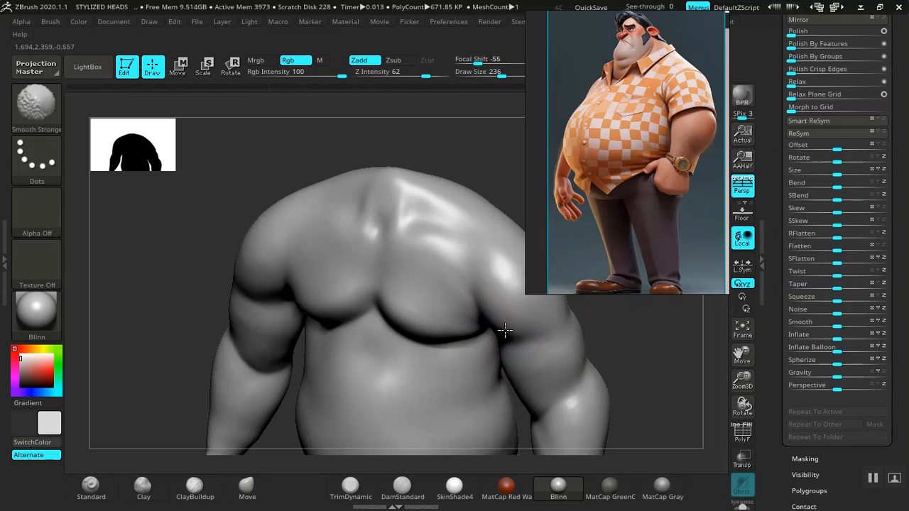
pyautogui.moveTo(596, 338)
pyautogui.mouseDown()
pyautogui.moveTo(619, 331)
pyautogui.moveTo(554, 321)
pyautogui.moveTo(644, 443)
pyautogui.mouseUp()
pyautogui.moveTo(308, 286)
pyautogui.keyDown('shift'); pyautogui.mouseDown()
pyautogui.moveTo(295, 286)
pyautogui.moveTo(294, 275)
pyautogui.mouseUp(); pyautogui.keyUp('shift')
pyautogui.keyDown('shift'); pyautogui.moveTo(294, 274); pyautogui.dragTo(286, 274); pyautogui.keyUp('shift')
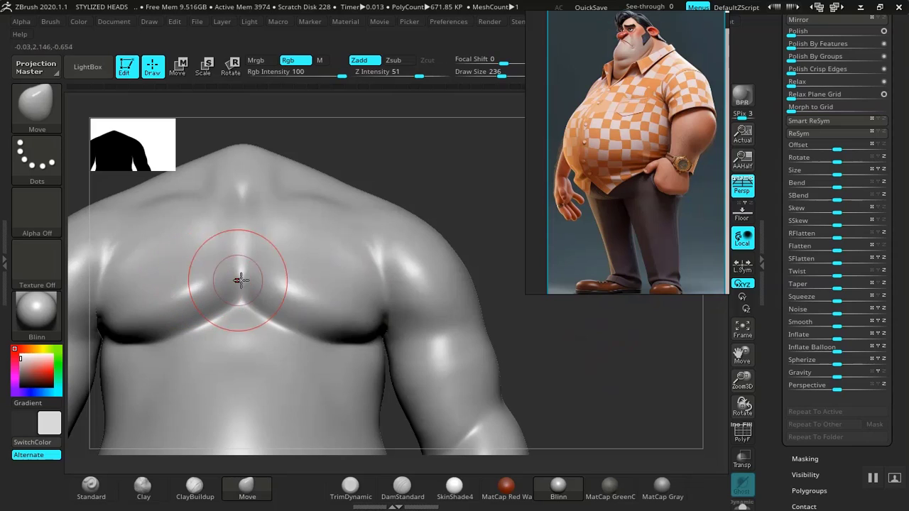
pyautogui.keyDown('shift'); pyautogui.moveTo(542, 320); pyautogui.dragTo(451, 341); pyautogui.keyUp('shift')
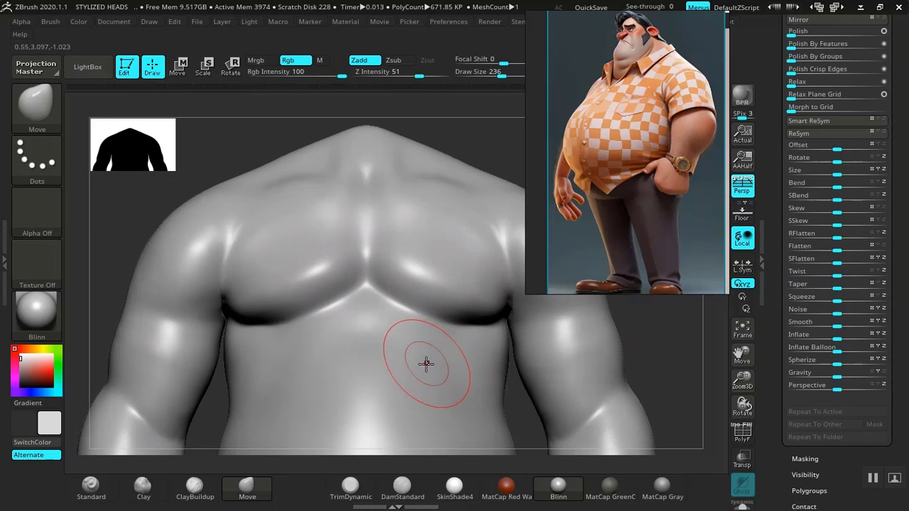
# Apply Mirror And Weld to the body mesh from the Modify Topology options.
pyautogui.press('f')
pyautogui.moveTo(573, 339); pyautogui.dragTo(499, 315)
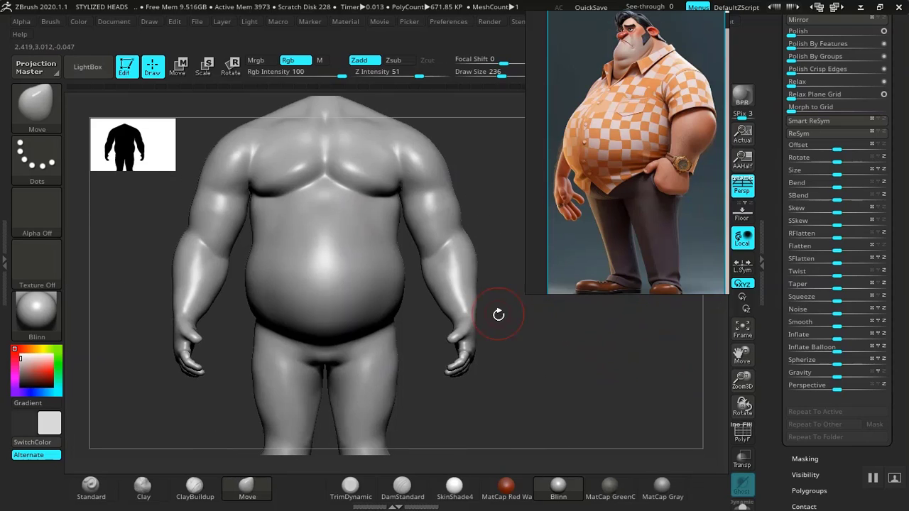
pyautogui.moveTo(529, 358)
pyautogui.mouseDown()
pyautogui.moveTo(472, 355)
pyautogui.moveTo(519, 333)
pyautogui.moveTo(481, 326)
pyautogui.mouseUp()
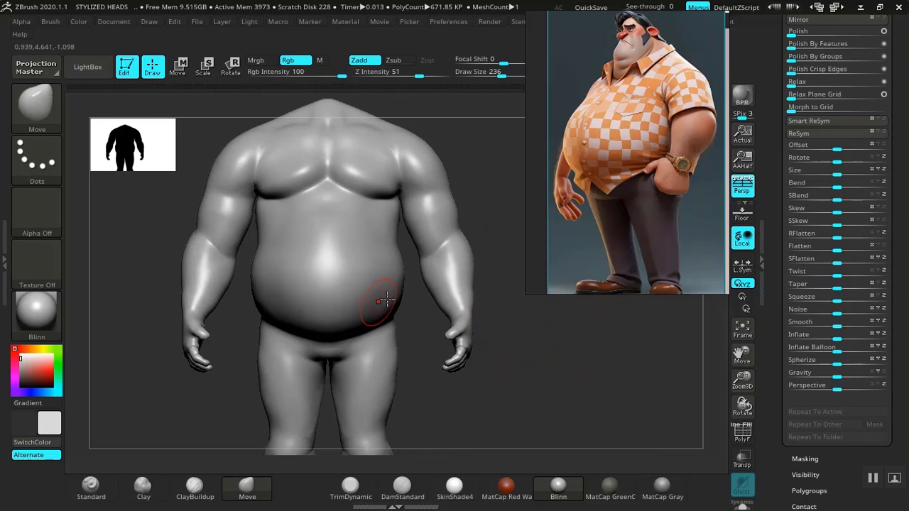
pyautogui.scroll(5, 788, 351)
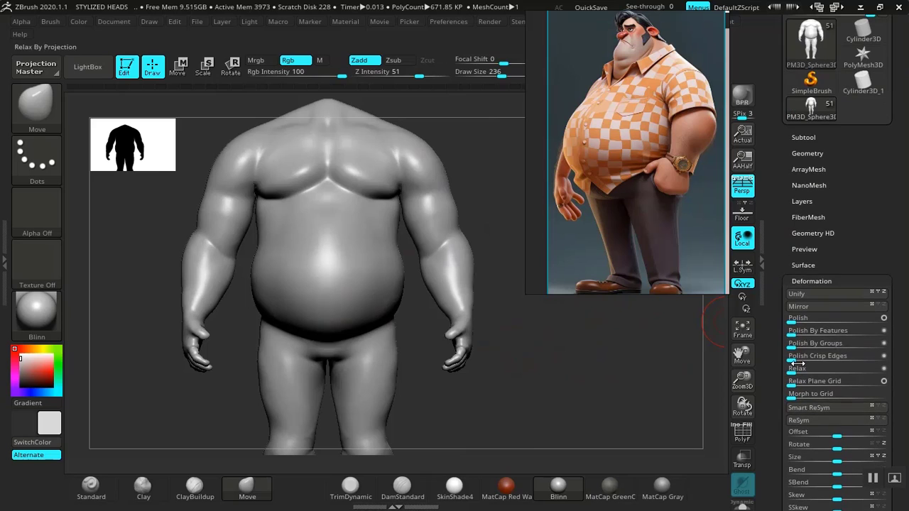
pyautogui.moveTo(574, 397); pyautogui.dragTo(607, 395)
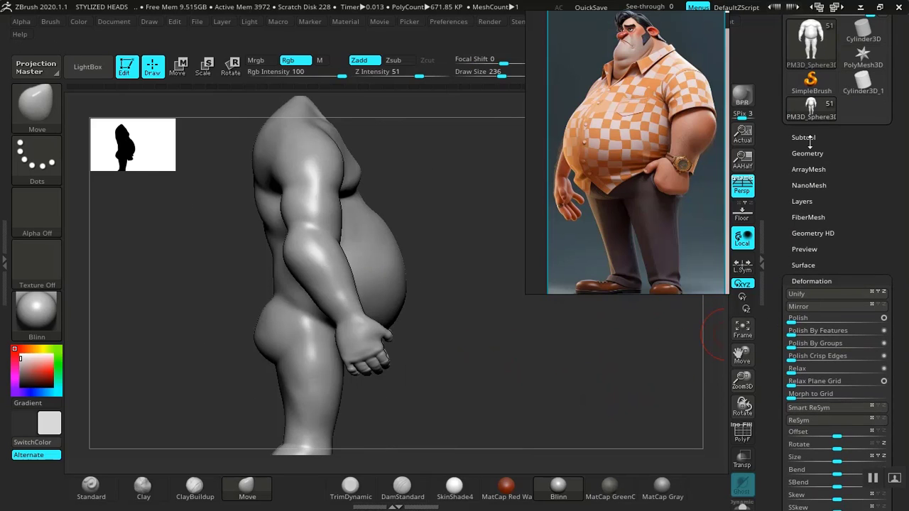
pyautogui.click(809, 139)
pyautogui.click(810, 147)
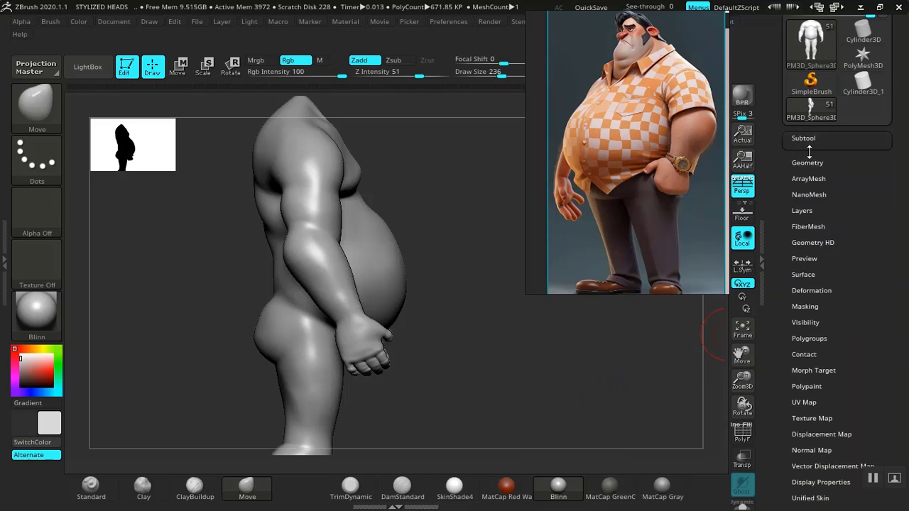
pyautogui.click(808, 155)
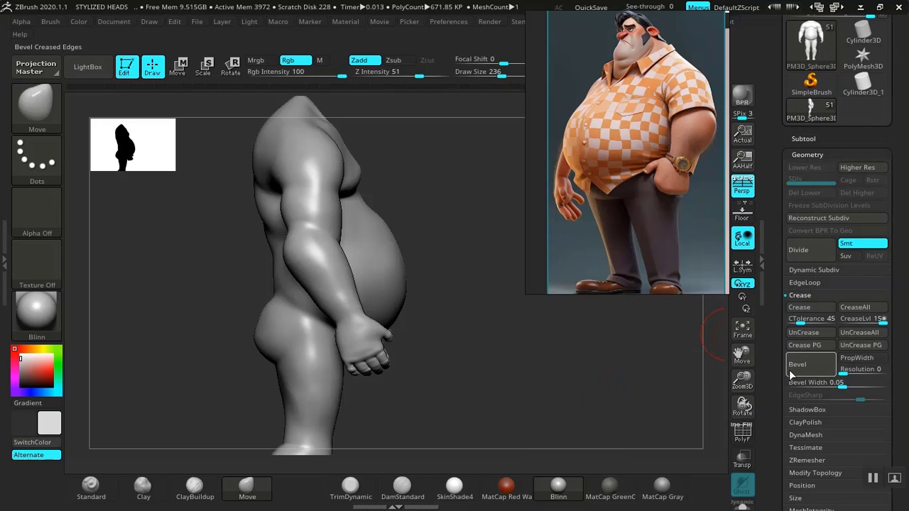
pyautogui.moveTo(781, 349); pyautogui.dragTo(785, 309)
pyautogui.click(814, 339)
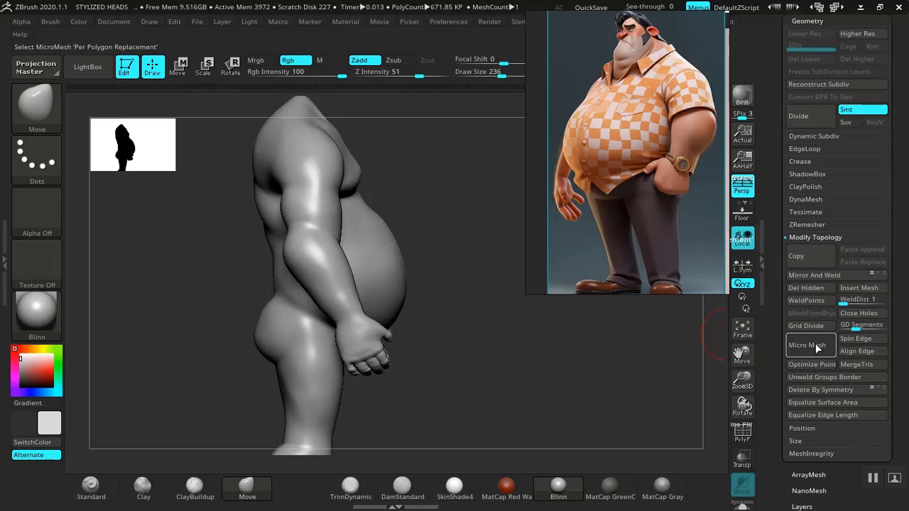
pyautogui.click(814, 278)
# Raise the Move brush's draw size to 488 and reshape the upper back beside the spine.
pyautogui.moveTo(625, 371)
pyautogui.mouseDown()
pyautogui.moveTo(524, 394)
pyautogui.moveTo(613, 381)
pyautogui.moveTo(576, 386)
pyautogui.moveTo(580, 367)
pyautogui.moveTo(481, 373)
pyautogui.moveTo(578, 380)
pyautogui.moveTo(542, 343)
pyautogui.moveTo(558, 363)
pyautogui.moveTo(561, 339)
pyautogui.moveTo(568, 386)
pyautogui.moveTo(607, 361)
pyautogui.moveTo(599, 447)
pyautogui.moveTo(599, 396)
pyautogui.moveTo(608, 391)
pyautogui.moveTo(618, 448)
pyautogui.moveTo(611, 398)
pyautogui.moveTo(544, 331)
pyautogui.moveTo(594, 346)
pyautogui.moveTo(548, 377)
pyautogui.moveTo(576, 349)
pyautogui.moveTo(620, 341)
pyautogui.moveTo(480, 279)
pyautogui.mouseUp()
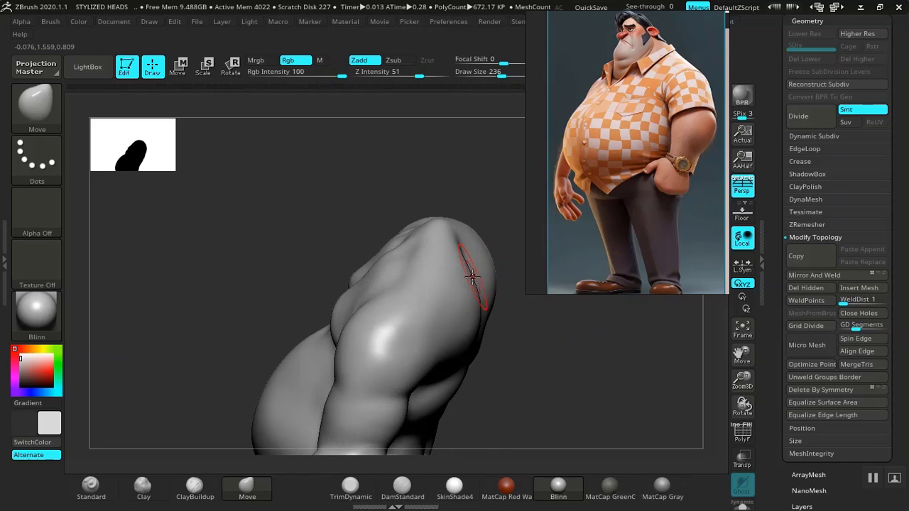
pyautogui.press(']')
pyautogui.press(']')
pyautogui.press(']')
pyautogui.press(']')
pyautogui.press(']')
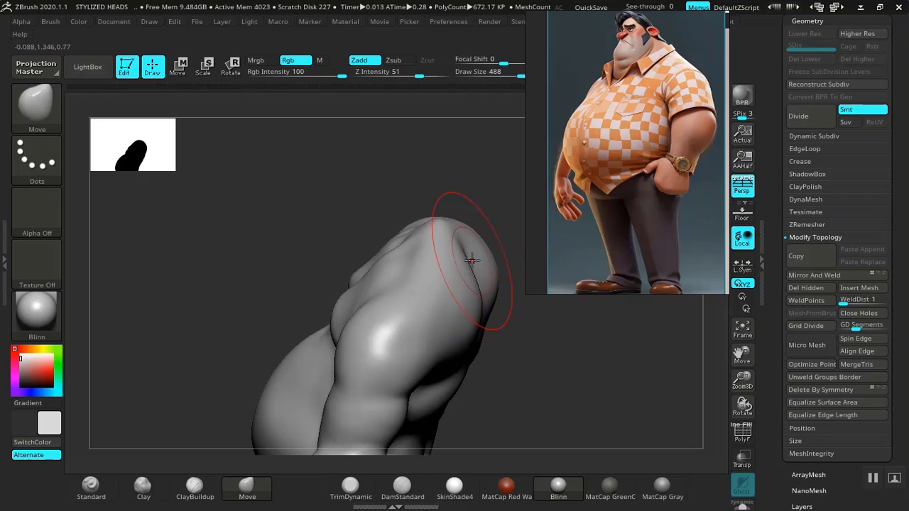
pyautogui.moveTo(475, 256); pyautogui.dragTo(488, 255)
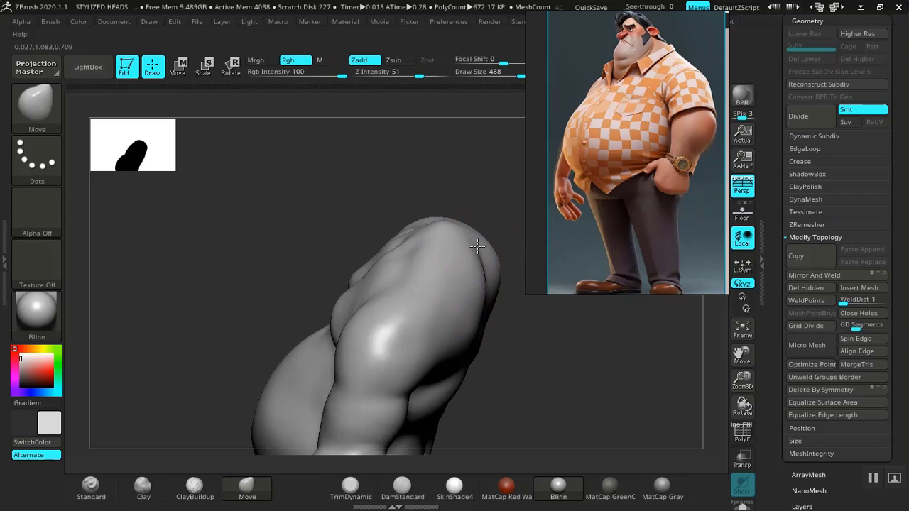
# Raise the draw size to 688 and smooth the groove along the upper spine.
pyautogui.moveTo(617, 328)
pyautogui.mouseDown()
pyautogui.moveTo(588, 324)
pyautogui.moveTo(572, 341)
pyautogui.mouseUp()
pyautogui.keyDown('alt'); pyautogui.moveTo(583, 377); pyautogui.dragTo(506, 402); pyautogui.keyUp('alt')
pyautogui.moveTo(497, 334); pyautogui.dragTo(408, 309)
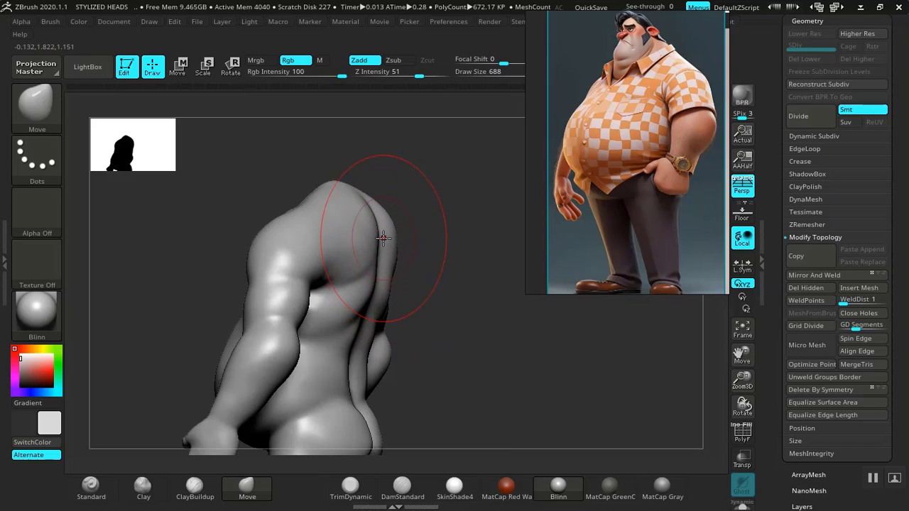
pyautogui.press('shift')
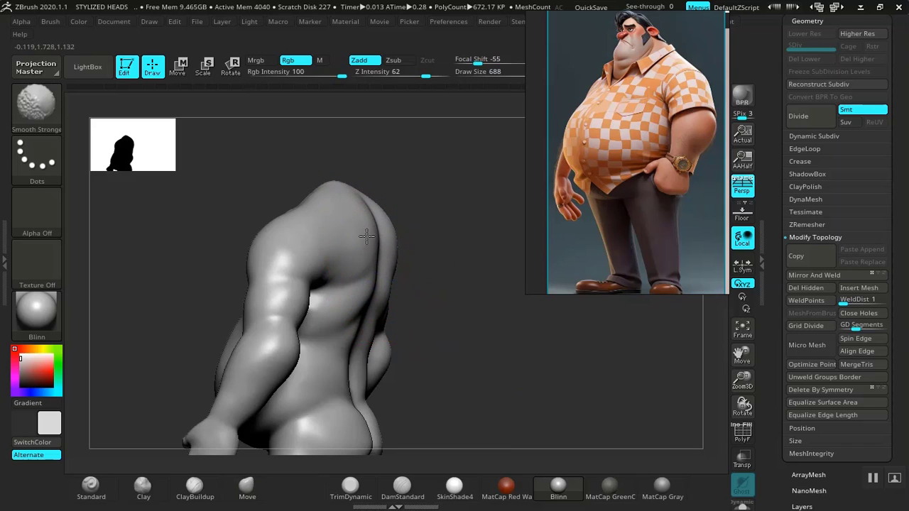
pyautogui.keyDown('shift'); pyautogui.moveTo(366, 236); pyautogui.dragTo(382, 290); pyautogui.keyUp('shift')
pyautogui.keyDown('shift'); pyautogui.moveTo(485, 355); pyautogui.dragTo(484, 350); pyautogui.keyUp('shift')
# Adjust the thigh contours with the Move brush and apply Mirror And Weld to the body again.
pyautogui.moveTo(471, 317)
pyautogui.keyDown('alt'); pyautogui.mouseDown()
pyautogui.moveTo(485, 346)
pyautogui.moveTo(361, 362)
pyautogui.mouseUp(); pyautogui.keyUp('alt')
pyautogui.keyDown('alt'); pyautogui.moveTo(455, 333); pyautogui.dragTo(460, 366); pyautogui.keyUp('alt')
pyautogui.moveTo(433, 367); pyautogui.dragTo(463, 368)
pyautogui.moveTo(455, 399)
pyautogui.keyDown('alt'); pyautogui.mouseDown()
pyautogui.moveTo(447, 285)
pyautogui.moveTo(374, 327)
pyautogui.mouseUp(); pyautogui.keyUp('alt')
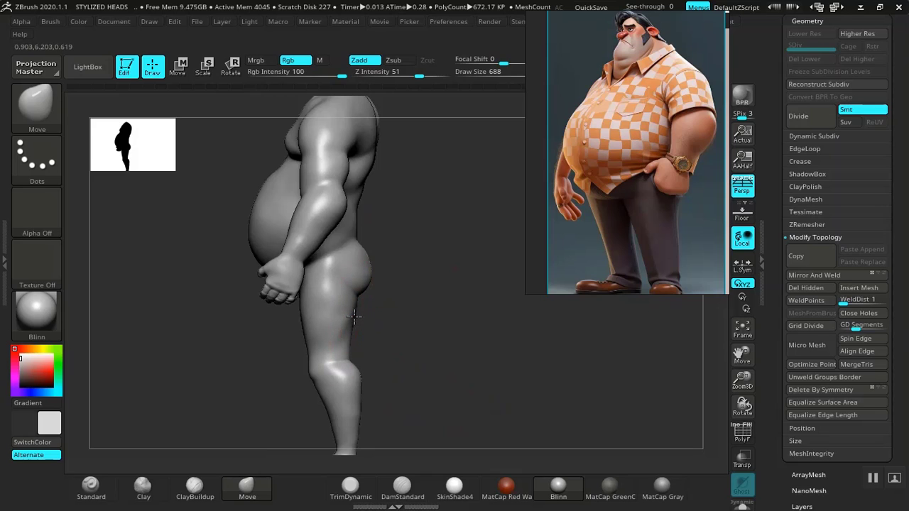
pyautogui.moveTo(428, 372)
pyautogui.mouseDown()
pyautogui.moveTo(497, 374)
pyautogui.moveTo(444, 367)
pyautogui.mouseUp()
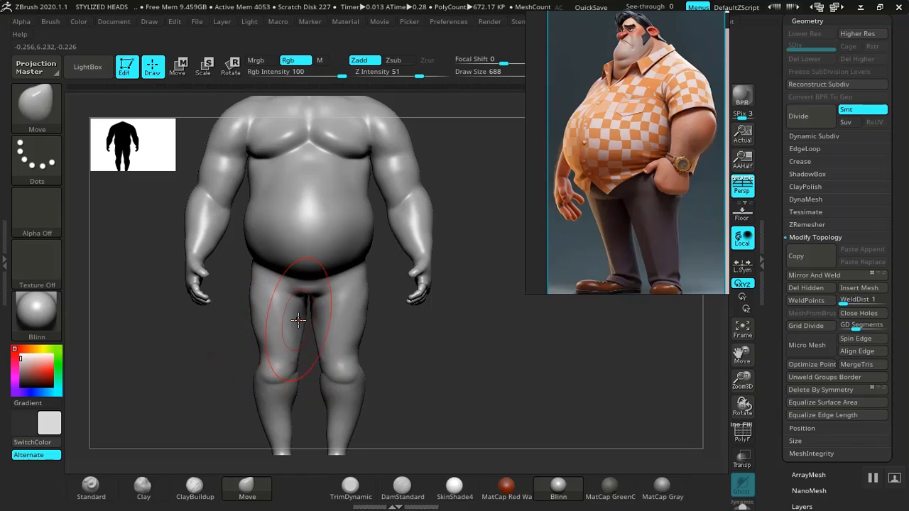
pyautogui.click(823, 275)
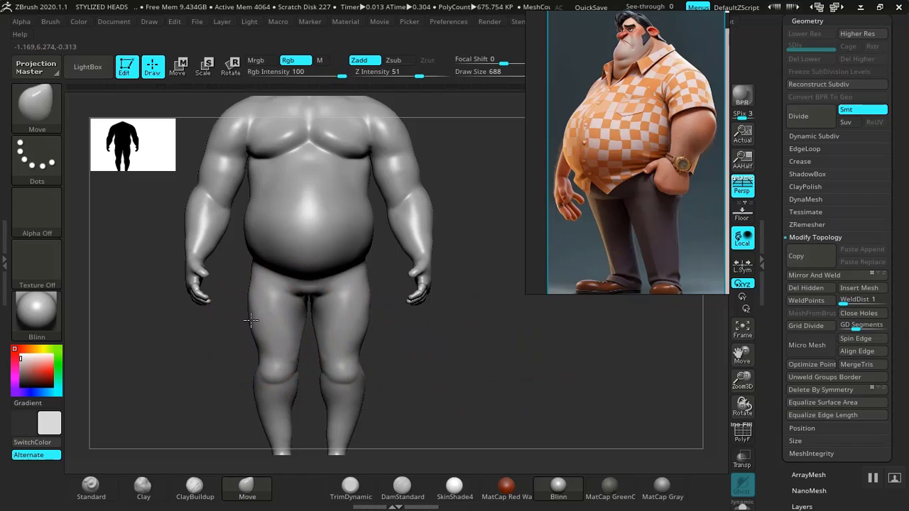
# Smooth the outer thigh, lower the Move brush's draw size to 612, and fill out the back of the thigh above the knee.
pyautogui.press('shift')
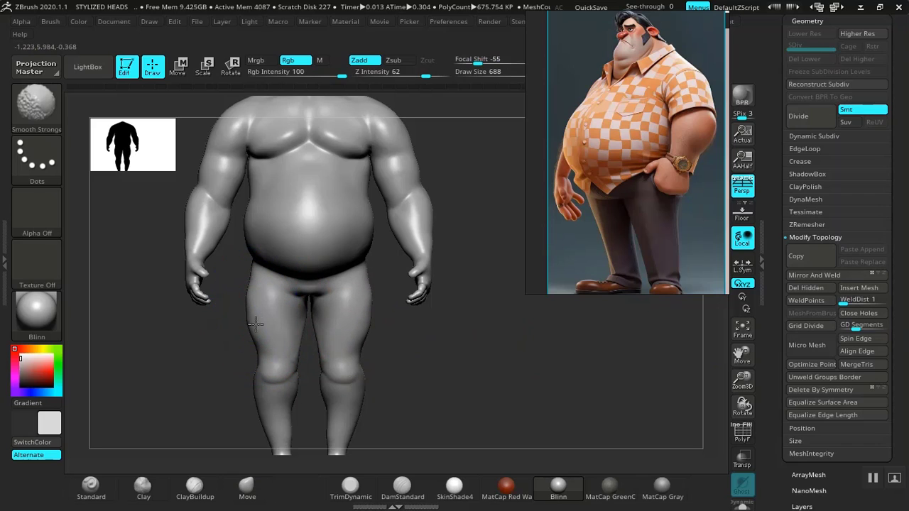
pyautogui.moveTo(409, 333); pyautogui.dragTo(334, 345)
pyautogui.moveTo(443, 336)
pyautogui.mouseDown()
pyautogui.moveTo(397, 370)
pyautogui.moveTo(350, 367)
pyautogui.mouseUp()
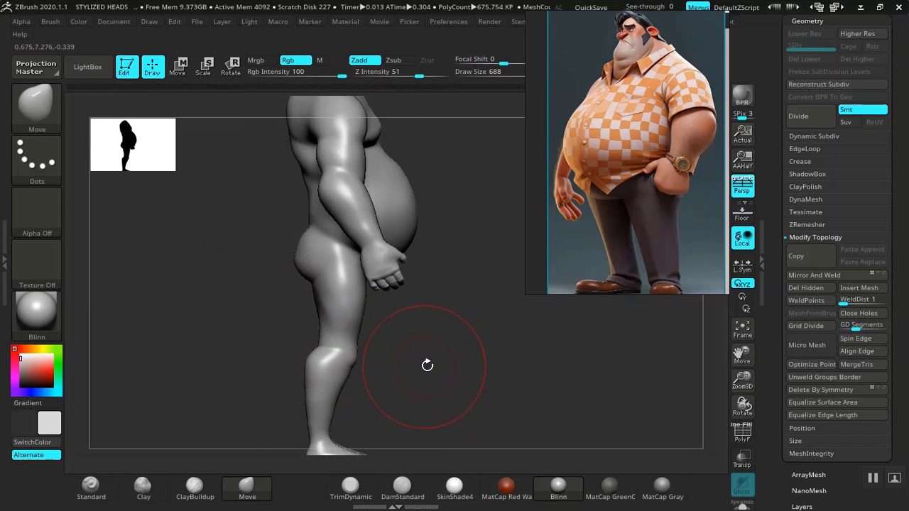
pyautogui.keyDown('alt'); pyautogui.moveTo(428, 365); pyautogui.dragTo(520, 405); pyautogui.keyUp('alt')
pyautogui.moveTo(397, 409)
pyautogui.mouseDown()
pyautogui.moveTo(444, 412)
pyautogui.moveTo(422, 381)
pyautogui.moveTo(408, 386)
pyautogui.mouseUp()
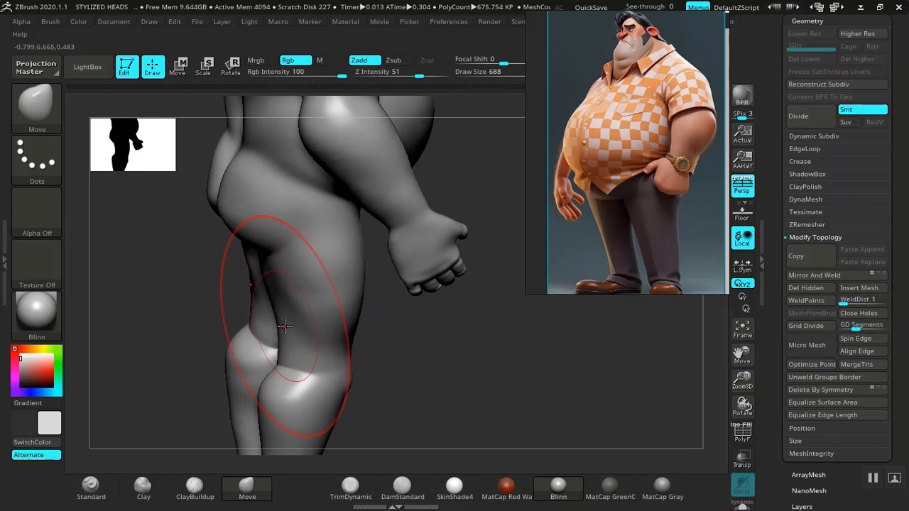
pyautogui.press('[')
pyautogui.press('[')
pyautogui.moveTo(283, 326)
pyautogui.mouseDown()
pyautogui.moveTo(271, 325)
pyautogui.moveTo(282, 307)
pyautogui.mouseUp()
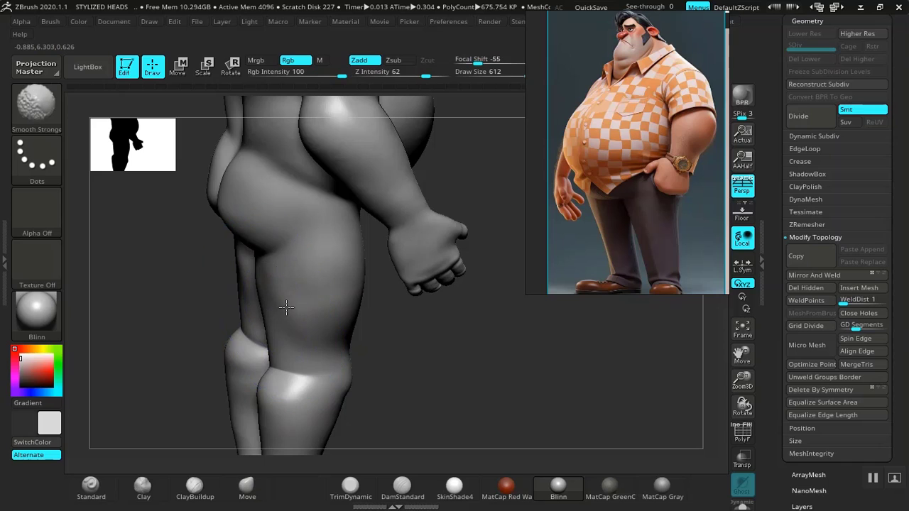
# Refine the rear contour of the thigh below the buttock.
pyautogui.moveTo(431, 355)
pyautogui.mouseDown()
pyautogui.moveTo(442, 348)
pyautogui.moveTo(426, 366)
pyautogui.mouseUp()
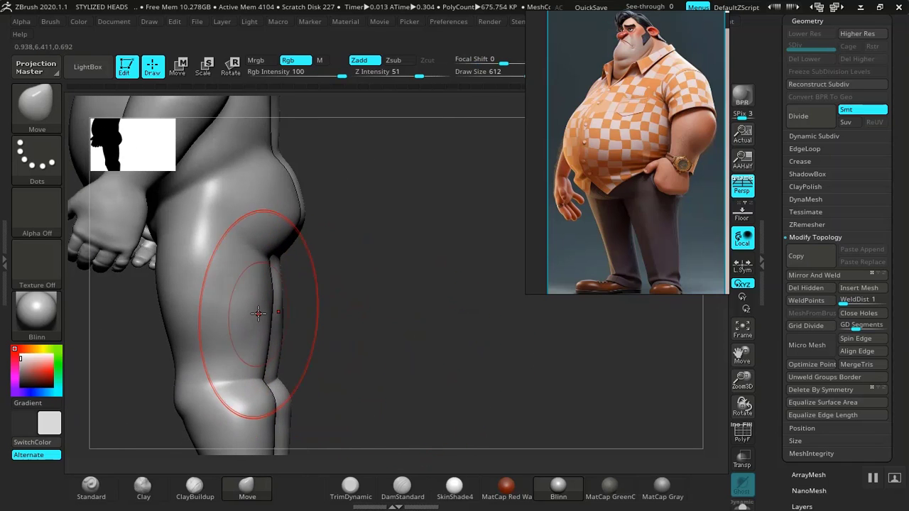
pyautogui.moveTo(331, 298)
pyautogui.keyDown('alt'); pyautogui.mouseDown()
pyautogui.moveTo(380, 318)
pyautogui.moveTo(400, 362)
pyautogui.moveTo(297, 342)
pyautogui.mouseUp(); pyautogui.keyUp('alt')
pyautogui.moveTo(399, 387)
pyautogui.keyDown('alt'); pyautogui.mouseDown()
pyautogui.moveTo(396, 335)
pyautogui.moveTo(297, 345)
pyautogui.mouseUp(); pyautogui.keyUp('alt')
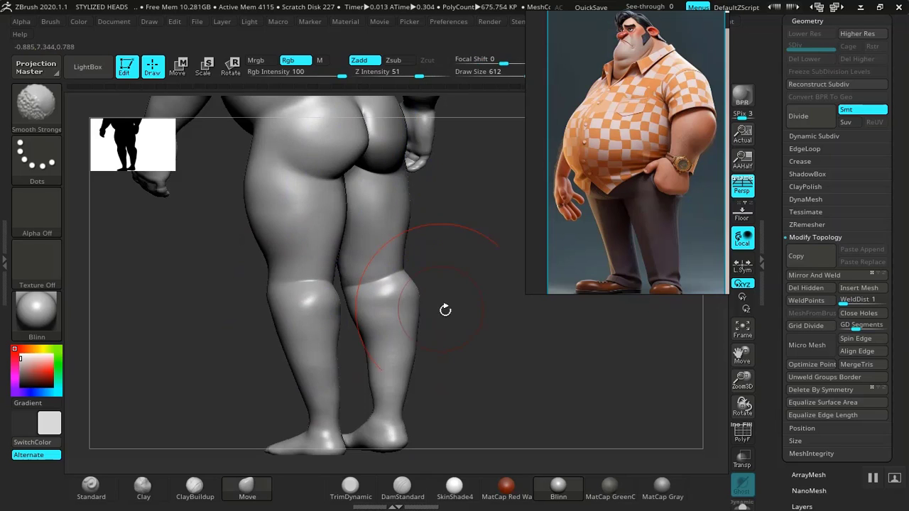
# Undo the last leg edit and reshape the hollow behind the knee with the Move brush.
pyautogui.moveTo(447, 310)
pyautogui.mouseDown()
pyautogui.moveTo(416, 325)
pyautogui.moveTo(320, 321)
pyautogui.mouseUp()
pyautogui.moveTo(334, 381)
pyautogui.mouseDown()
pyautogui.moveTo(387, 373)
pyautogui.moveTo(416, 385)
pyautogui.moveTo(338, 393)
pyautogui.moveTo(327, 382)
pyautogui.moveTo(429, 346)
pyautogui.mouseUp()
pyautogui.hotkey('ctrl', 'z')
pyautogui.moveTo(337, 287); pyautogui.dragTo(332, 284)
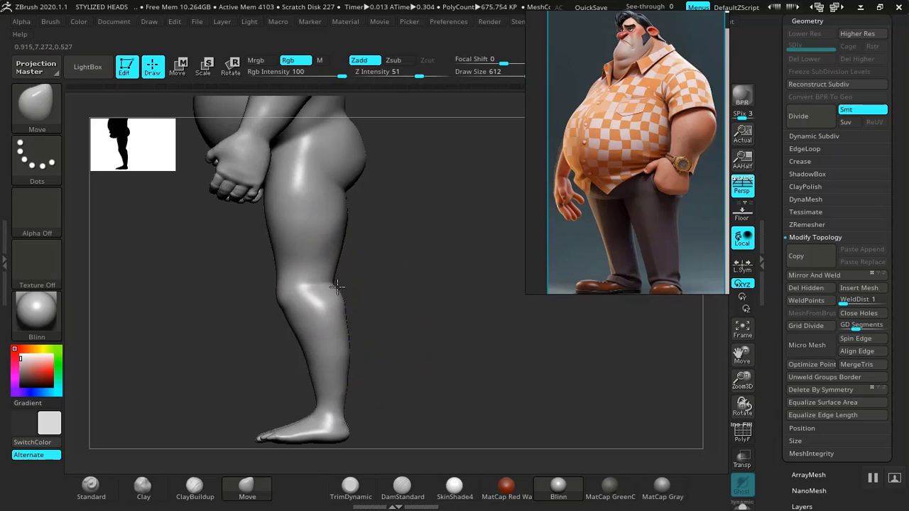
pyautogui.moveTo(337, 286)
pyautogui.mouseDown()
pyautogui.moveTo(493, 312)
pyautogui.moveTo(455, 329)
pyautogui.moveTo(529, 324)
pyautogui.moveTo(440, 353)
pyautogui.moveTo(465, 359)
pyautogui.moveTo(466, 325)
pyautogui.moveTo(478, 357)
pyautogui.mouseUp()
# Set the smoothing brush's Z Intensity to 99 and smooth the upper calf below the knee.
pyautogui.keyDown('shift'); pyautogui.moveTo(430, 75); pyautogui.dragTo(446, 74); pyautogui.keyUp('shift')
pyautogui.keyDown('shift'); pyautogui.moveTo(388, 299); pyautogui.dragTo(378, 329); pyautogui.keyUp('shift')
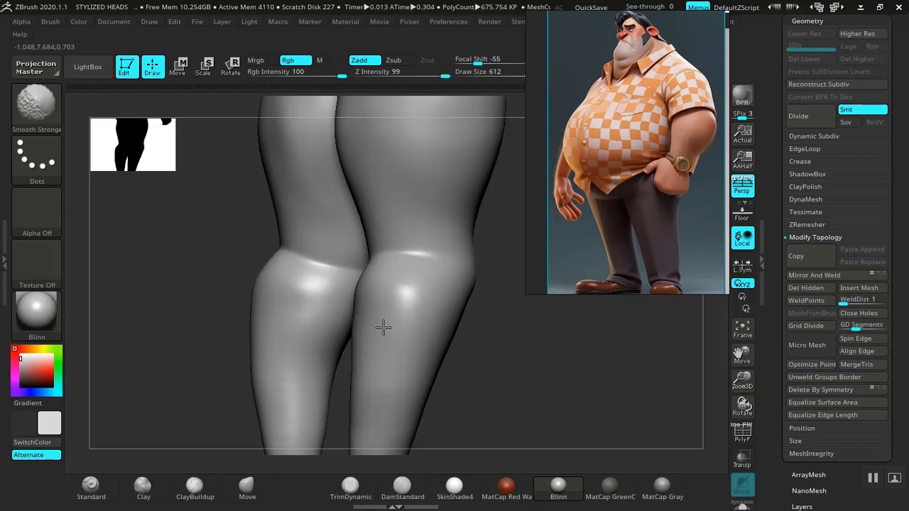
pyautogui.moveTo(492, 406)
pyautogui.keyDown('alt'); pyautogui.mouseDown()
pyautogui.moveTo(481, 351)
pyautogui.moveTo(437, 356)
pyautogui.moveTo(485, 390)
pyautogui.moveTo(373, 345)
pyautogui.moveTo(402, 365)
pyautogui.moveTo(448, 340)
pyautogui.moveTo(453, 306)
pyautogui.mouseUp(); pyautogui.keyUp('alt')
# Build up the back of the calf with the ClayBuildup brush and undo the last two strokes.
pyautogui.click(195, 486)
pyautogui.moveTo(311, 351)
pyautogui.mouseDown()
pyautogui.moveTo(284, 377)
pyautogui.moveTo(299, 376)
pyautogui.mouseUp()
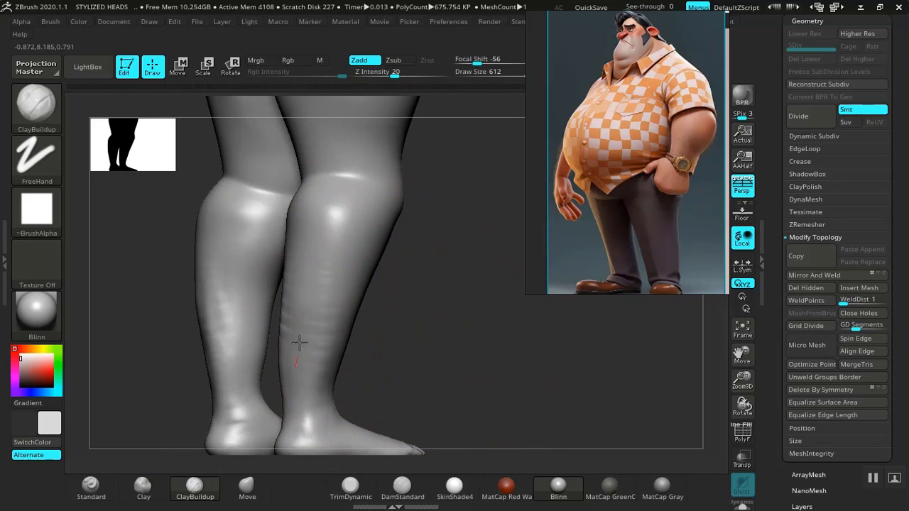
pyautogui.moveTo(300, 343)
pyautogui.mouseDown()
pyautogui.moveTo(303, 288)
pyautogui.moveTo(291, 341)
pyautogui.moveTo(298, 287)
pyautogui.mouseUp()
pyautogui.keyDown('shift'); pyautogui.moveTo(394, 339); pyautogui.dragTo(387, 333); pyautogui.keyUp('shift')
pyautogui.hotkey('ctrl', 'z')
pyautogui.hotkey('ctrl', 'z')
# Try long vertical ClayBuildup strokes down the back of the calf and undo the latest ones.
pyautogui.moveTo(288, 286)
pyautogui.mouseDown()
pyautogui.moveTo(298, 286)
pyautogui.moveTo(288, 376)
pyautogui.mouseUp()
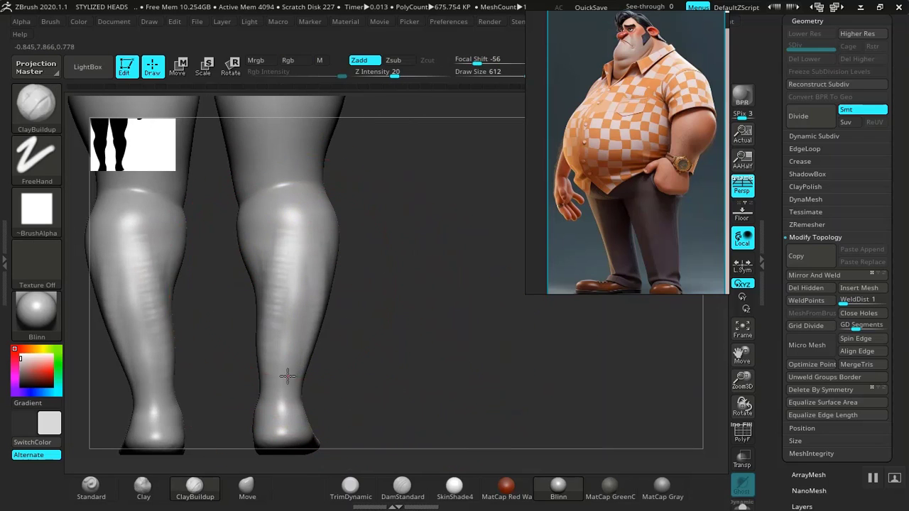
pyautogui.moveTo(305, 266); pyautogui.dragTo(306, 349)
pyautogui.moveTo(398, 333); pyautogui.dragTo(344, 327)
pyautogui.moveTo(315, 279); pyautogui.dragTo(302, 348)
pyautogui.moveTo(411, 320); pyautogui.dragTo(456, 307)
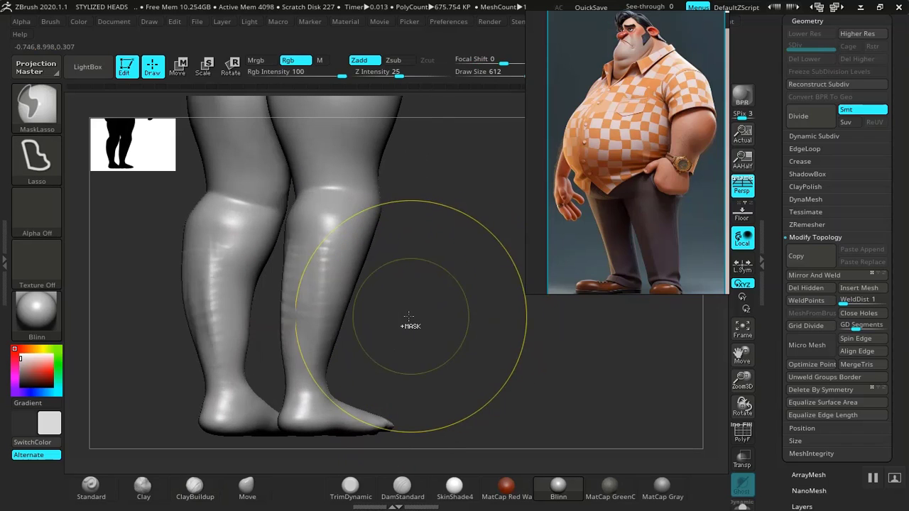
pyautogui.hotkey('ctrl', 'z')
pyautogui.hotkey('ctrl', 'z')
pyautogui.hotkey('ctrl', 'z')
pyautogui.hotkey('ctrl', 'z')
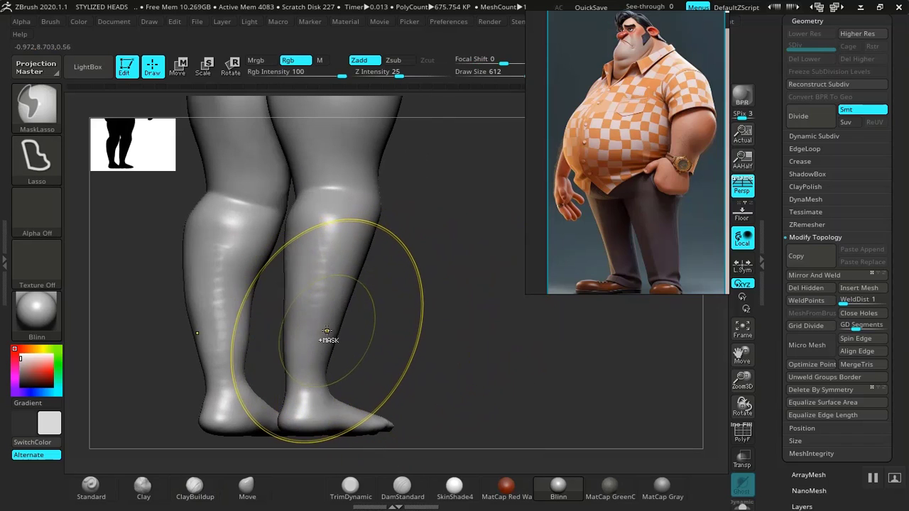
# Set the ClayBuildup brush's Draw Size to 328 and build up the back and sides of the calf down to the ankle.
pyautogui.press('space')
pyautogui.moveTo(326, 281); pyautogui.dragTo(309, 284)
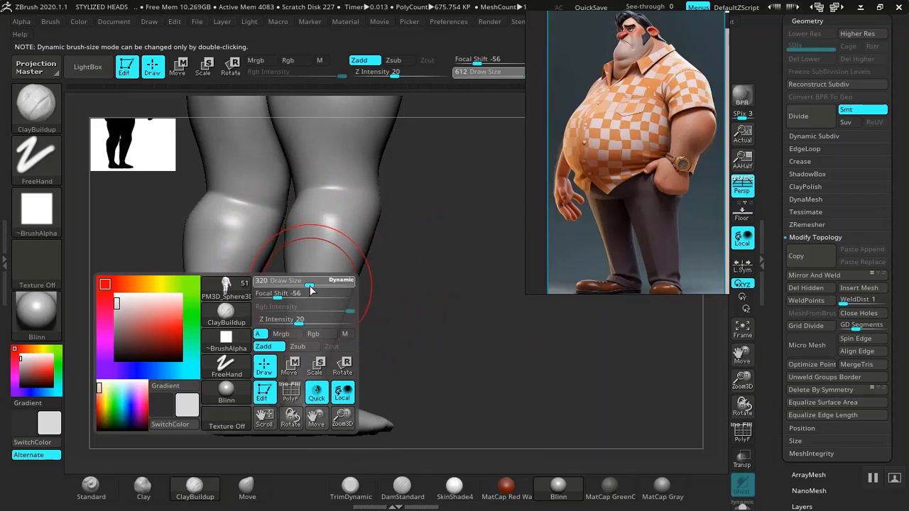
pyautogui.moveTo(330, 254)
pyautogui.mouseDown()
pyautogui.moveTo(314, 301)
pyautogui.moveTo(307, 238)
pyautogui.mouseUp()
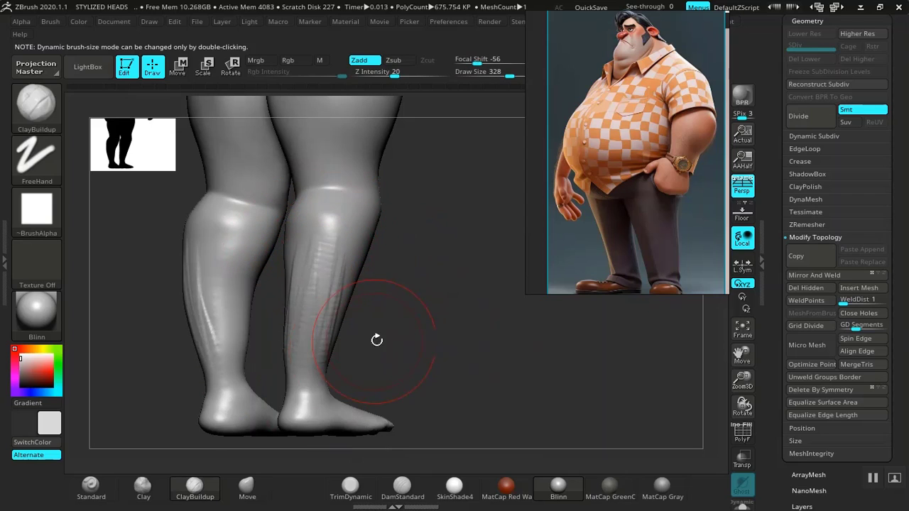
pyautogui.moveTo(377, 341); pyautogui.dragTo(388, 319)
pyautogui.moveTo(293, 306); pyautogui.dragTo(285, 252)
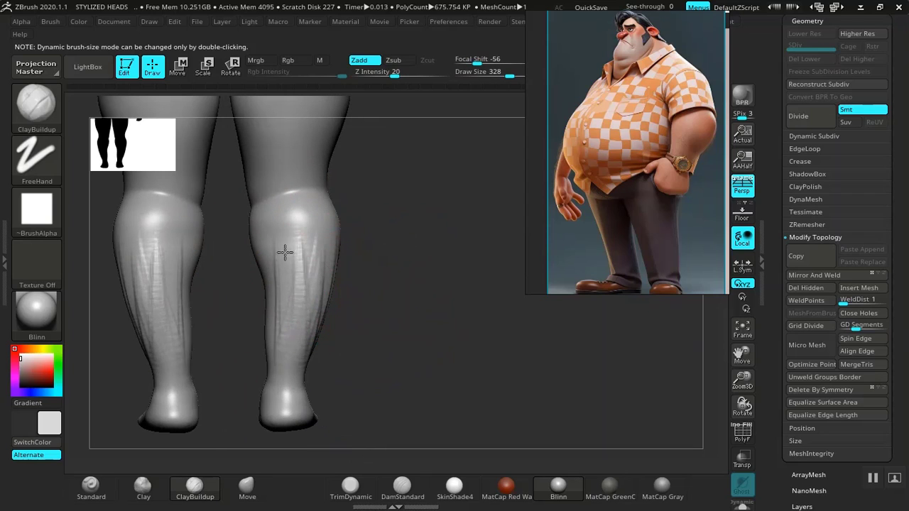
pyautogui.moveTo(386, 320)
pyautogui.mouseDown()
pyautogui.moveTo(320, 325)
pyautogui.moveTo(365, 317)
pyautogui.moveTo(311, 353)
pyautogui.mouseUp()
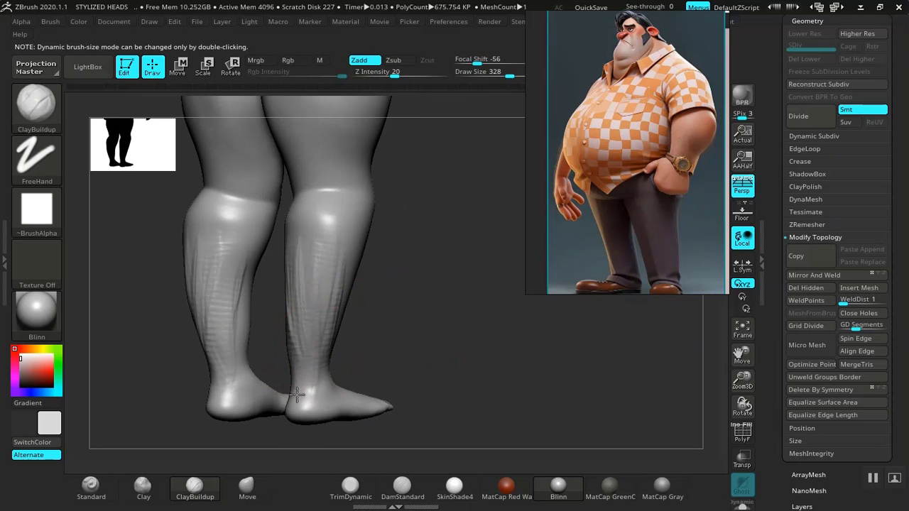
# Build up the back and underside of the heel with the ClayBuildup brush.
pyautogui.moveTo(425, 353); pyautogui.dragTo(400, 346)
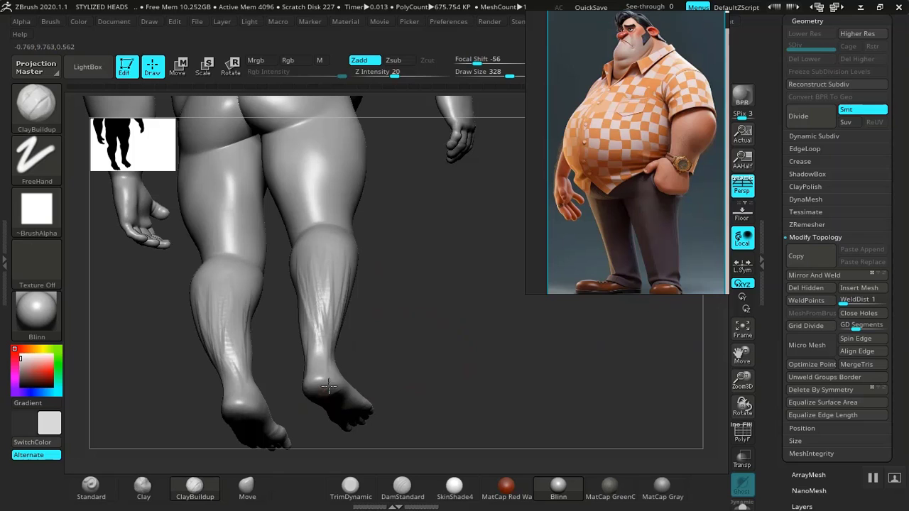
pyautogui.moveTo(463, 285); pyautogui.dragTo(347, 342)
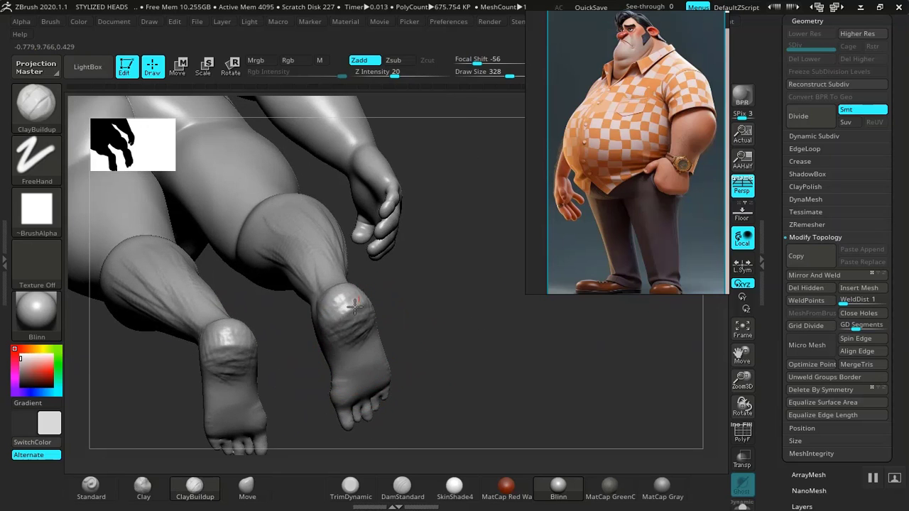
pyautogui.moveTo(485, 282); pyautogui.dragTo(470, 343)
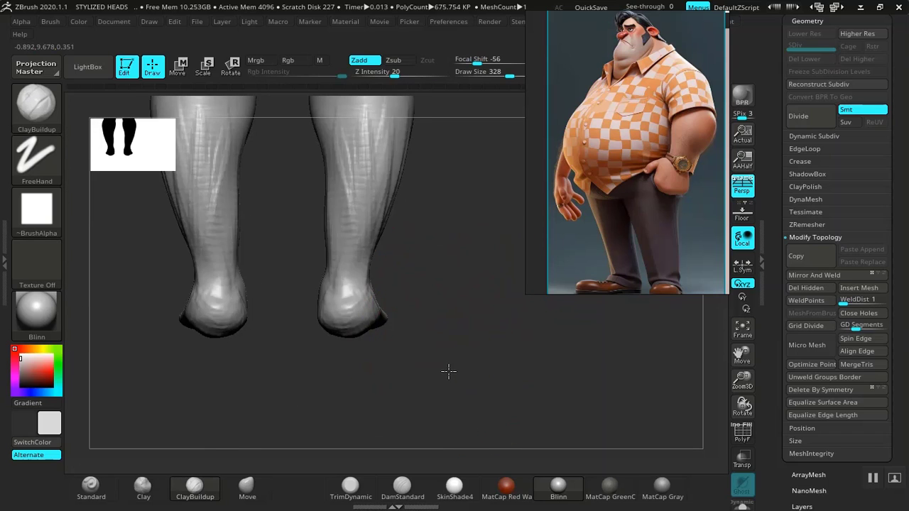
# Smooth the ClayBuildup strokes on the calf, ankle and heel into a clean surface.
pyautogui.keyDown('alt'); pyautogui.moveTo(449, 372); pyautogui.dragTo(446, 497); pyautogui.keyUp('alt')
pyautogui.moveTo(361, 351)
pyautogui.keyDown('shift'); pyautogui.mouseDown()
pyautogui.moveTo(344, 345)
pyautogui.moveTo(337, 447)
pyautogui.mouseUp(); pyautogui.keyUp('shift')
pyautogui.keyDown('alt'); pyautogui.moveTo(454, 363); pyautogui.dragTo(458, 282); pyautogui.keyUp('alt')
pyautogui.keyDown('shift'); pyautogui.moveTo(357, 381); pyautogui.dragTo(354, 356); pyautogui.keyUp('shift')
pyautogui.moveTo(441, 346)
pyautogui.mouseDown()
pyautogui.moveTo(423, 344)
pyautogui.moveTo(396, 391)
pyautogui.mouseUp()
pyautogui.moveTo(491, 270)
pyautogui.mouseDown()
pyautogui.moveTo(426, 298)
pyautogui.moveTo(375, 355)
pyautogui.mouseUp()
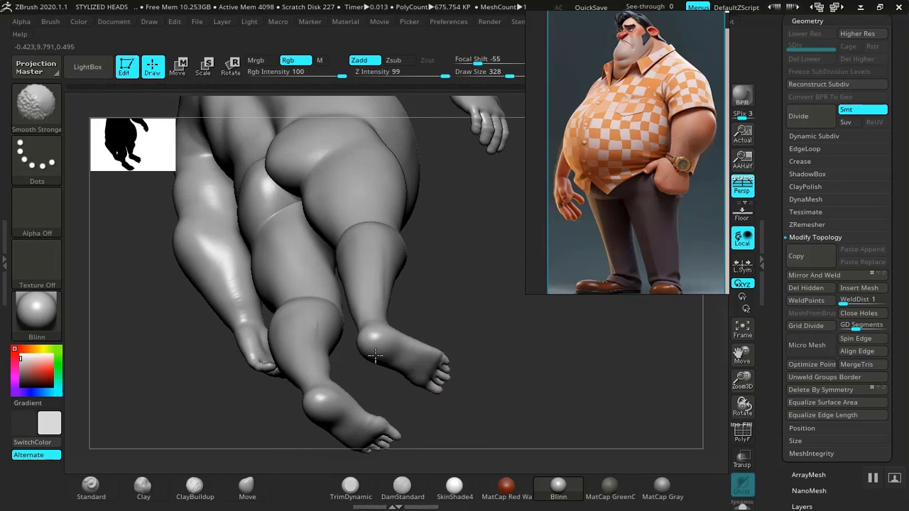
pyautogui.moveTo(476, 305); pyautogui.dragTo(459, 349)
pyautogui.keyDown('alt'); pyautogui.moveTo(487, 284); pyautogui.dragTo(477, 398); pyautogui.keyUp('alt')
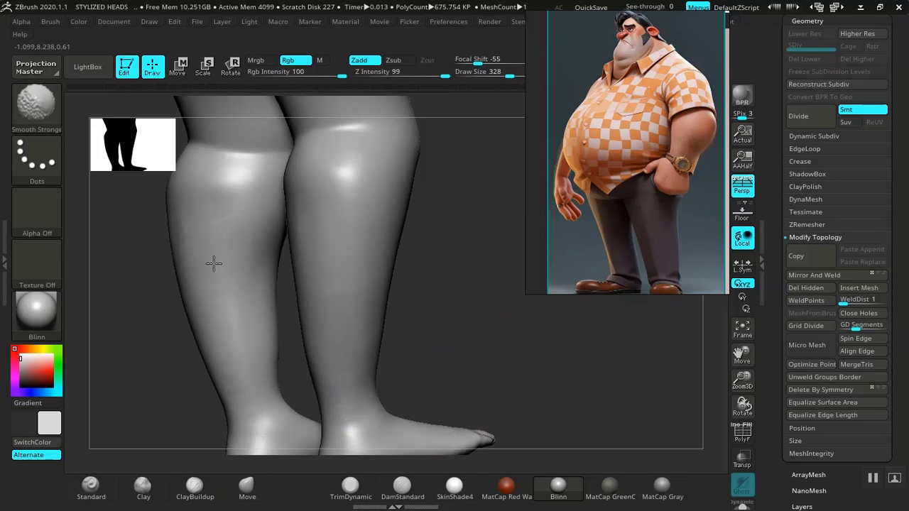
# Reshape the calf's silhouette with the Move brush and smooth the lower calf down to the ankle.
pyautogui.moveTo(473, 246)
pyautogui.mouseDown()
pyautogui.moveTo(426, 286)
pyautogui.moveTo(391, 253)
pyautogui.moveTo(458, 345)
pyautogui.moveTo(465, 384)
pyautogui.mouseUp()
pyautogui.click(247, 486)
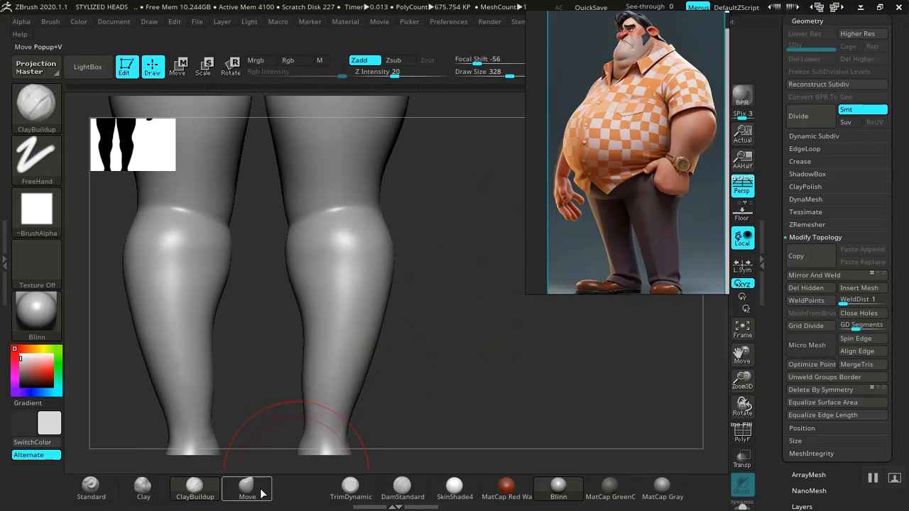
pyautogui.moveTo(404, 424); pyautogui.dragTo(389, 402)
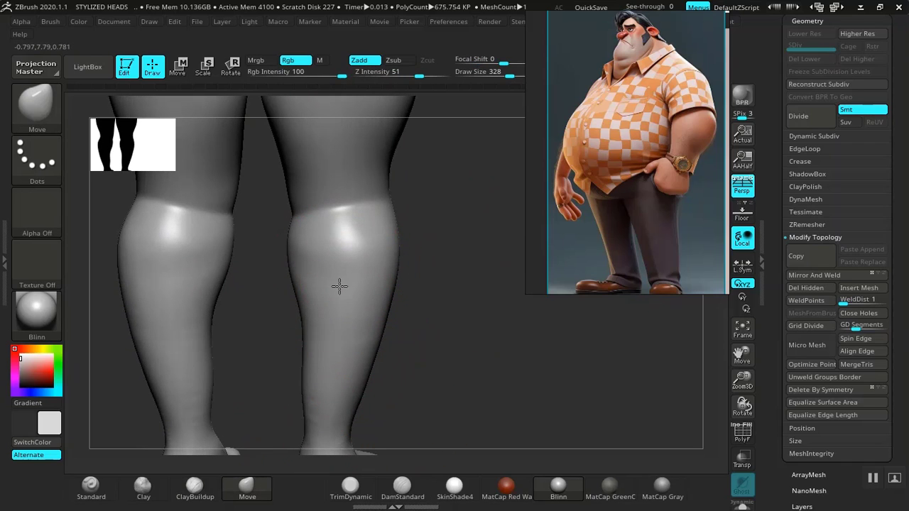
pyautogui.press('shift')
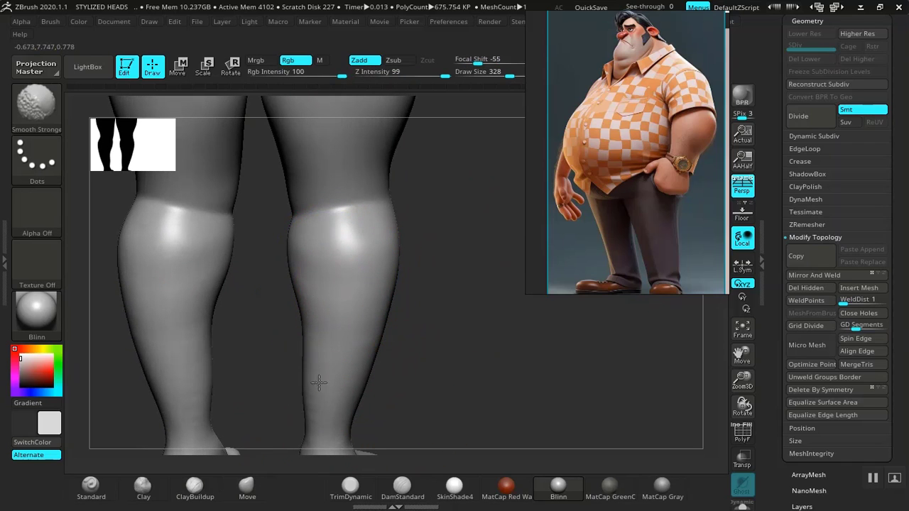
pyautogui.keyDown('shift'); pyautogui.moveTo(319, 383); pyautogui.dragTo(335, 446); pyautogui.keyUp('shift')
pyautogui.moveTo(420, 268)
pyautogui.keyDown('alt'); pyautogui.mouseDown()
pyautogui.moveTo(456, 303)
pyautogui.moveTo(473, 369)
pyautogui.moveTo(409, 296)
pyautogui.moveTo(465, 388)
pyautogui.moveTo(413, 361)
pyautogui.moveTo(426, 351)
pyautogui.moveTo(407, 349)
pyautogui.moveTo(426, 346)
pyautogui.mouseUp(); pyautogui.keyUp('alt')
pyautogui.moveTo(462, 386)
pyautogui.mouseDown()
pyautogui.moveTo(475, 371)
pyautogui.moveTo(403, 378)
pyautogui.moveTo(410, 356)
pyautogui.moveTo(434, 347)
pyautogui.moveTo(458, 374)
pyautogui.moveTo(452, 347)
pyautogui.moveTo(497, 346)
pyautogui.mouseUp()
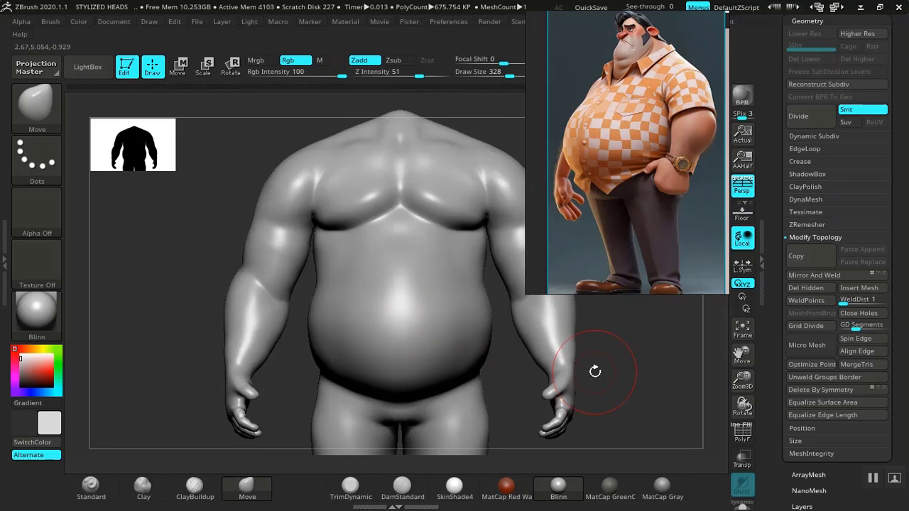
# Smooth the torso and carve lightly below the chest along the flank with the DamStandard brush.
pyautogui.keyDown('alt'); pyautogui.moveTo(596, 371); pyautogui.dragTo(525, 371); pyautogui.keyUp('alt')
pyautogui.moveTo(568, 348)
pyautogui.keyDown('alt'); pyautogui.mouseDown()
pyautogui.moveTo(578, 400)
pyautogui.moveTo(382, 365)
pyautogui.mouseUp(); pyautogui.keyUp('alt')
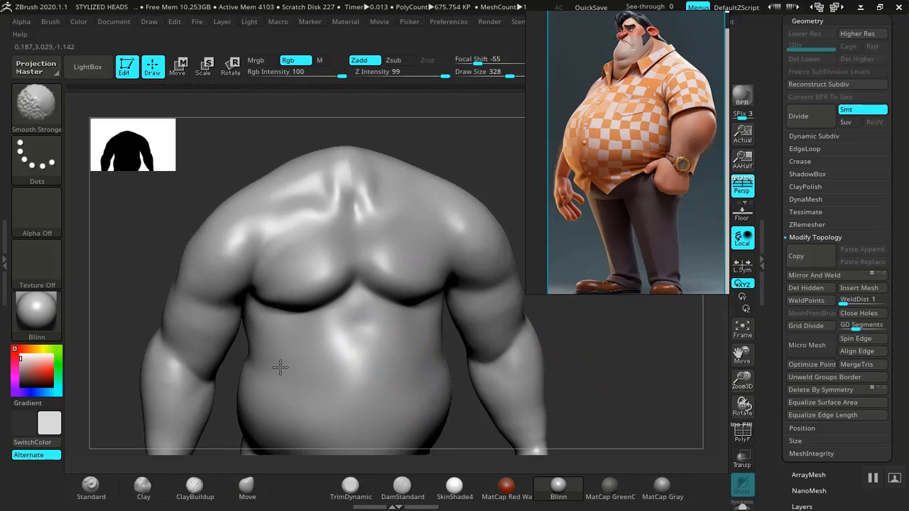
pyautogui.moveTo(610, 324)
pyautogui.mouseDown()
pyautogui.moveTo(628, 345)
pyautogui.moveTo(572, 315)
pyautogui.moveTo(411, 346)
pyautogui.mouseUp()
pyautogui.click(383, 486)
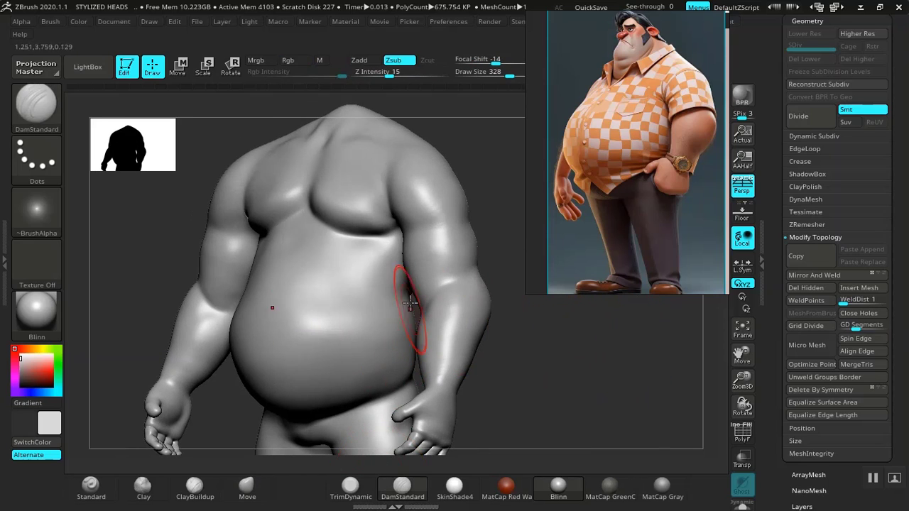
pyautogui.moveTo(361, 252)
pyautogui.mouseDown()
pyautogui.moveTo(384, 287)
pyautogui.moveTo(377, 284)
pyautogui.mouseUp()
pyautogui.press('shift')
pyautogui.moveTo(497, 312)
pyautogui.mouseDown()
pyautogui.moveTo(541, 324)
pyautogui.moveTo(539, 314)
pyautogui.moveTo(548, 334)
pyautogui.moveTo(569, 341)
pyautogui.moveTo(546, 315)
pyautogui.moveTo(554, 353)
pyautogui.moveTo(526, 330)
pyautogui.moveTo(505, 370)
pyautogui.moveTo(490, 366)
pyautogui.mouseUp()
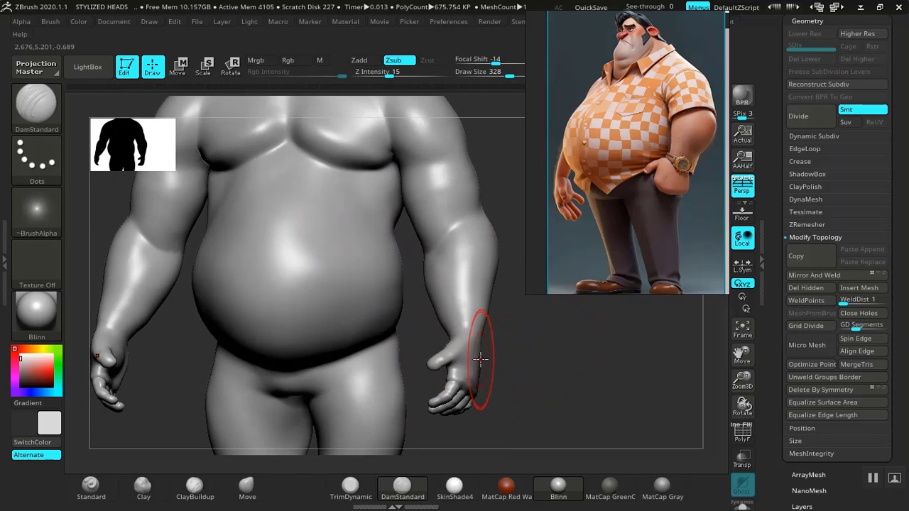
# Reshape the outer wrist with the Move brush and smooth the hand.
pyautogui.click(261, 495)
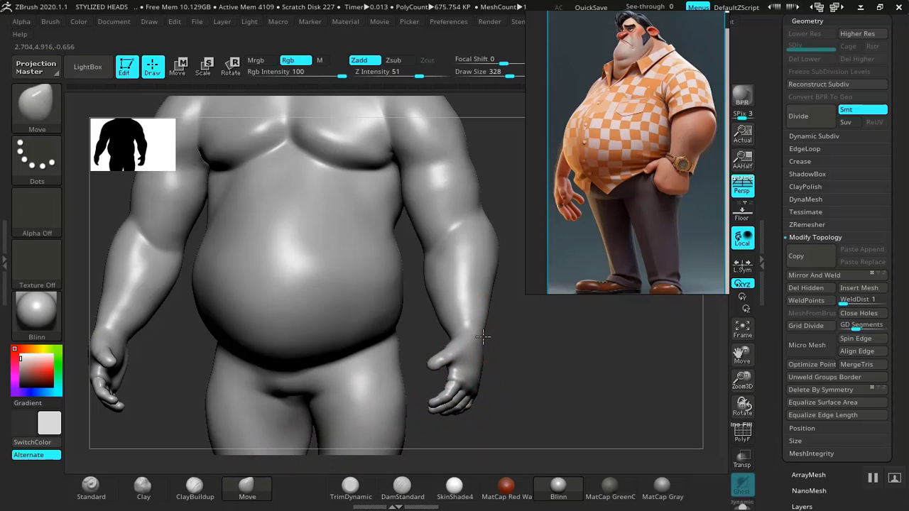
pyautogui.keyDown('alt'); pyautogui.moveTo(561, 389); pyautogui.dragTo(511, 302); pyautogui.keyUp('alt')
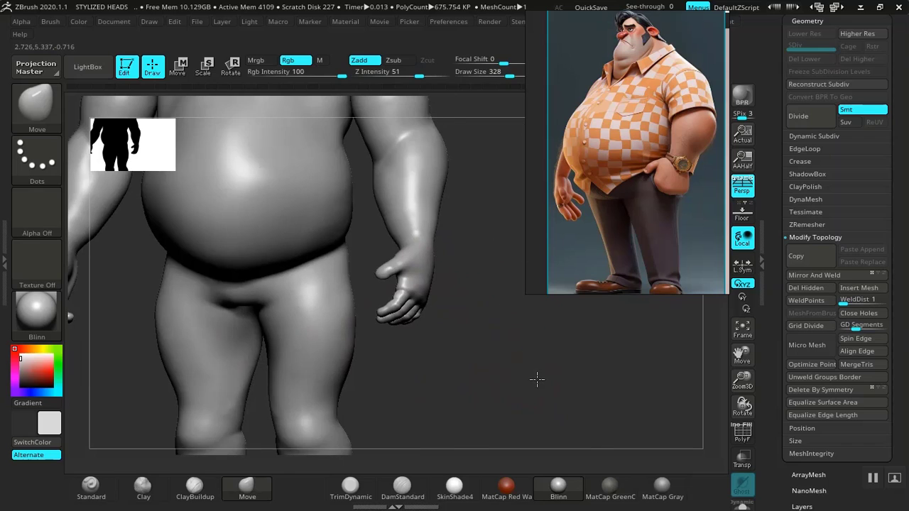
pyautogui.keyDown('alt'); pyautogui.moveTo(537, 380); pyautogui.dragTo(463, 359); pyautogui.keyUp('alt')
pyautogui.keyDown('shift'); pyautogui.moveTo(387, 295); pyautogui.dragTo(400, 300); pyautogui.keyUp('shift')
# Refine the hand and wrist shape from several angles with the Move brush and smooth the lower forearm.
pyautogui.moveTo(556, 318); pyautogui.dragTo(468, 319)
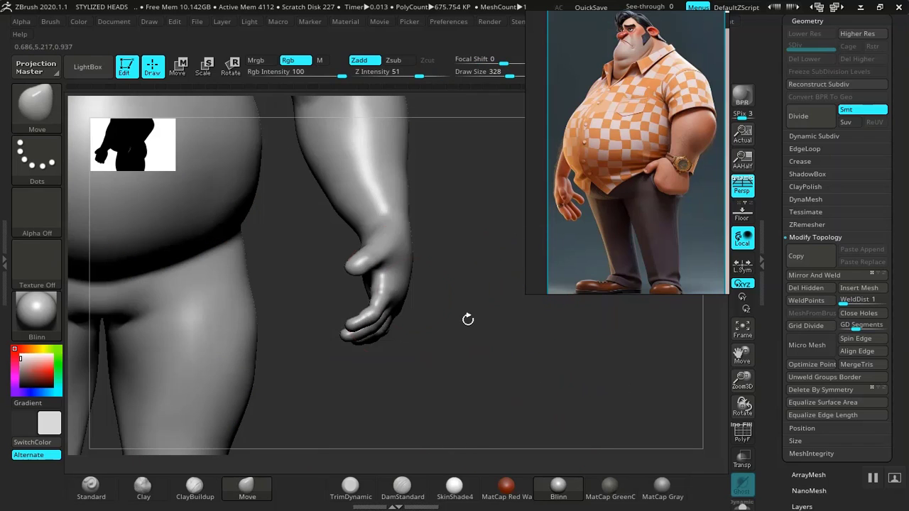
pyautogui.moveTo(512, 358); pyautogui.dragTo(500, 391)
pyautogui.moveTo(448, 343); pyautogui.dragTo(412, 320)
pyautogui.moveTo(461, 288); pyautogui.dragTo(402, 245)
pyautogui.moveTo(383, 171)
pyautogui.keyDown('shift'); pyautogui.mouseDown()
pyautogui.moveTo(383, 156)
pyautogui.moveTo(384, 209)
pyautogui.mouseUp(); pyautogui.keyUp('shift')
pyautogui.moveTo(522, 318); pyautogui.dragTo(541, 317)
pyautogui.keyDown('alt'); pyautogui.moveTo(541, 316); pyautogui.dragTo(498, 354); pyautogui.keyUp('alt')
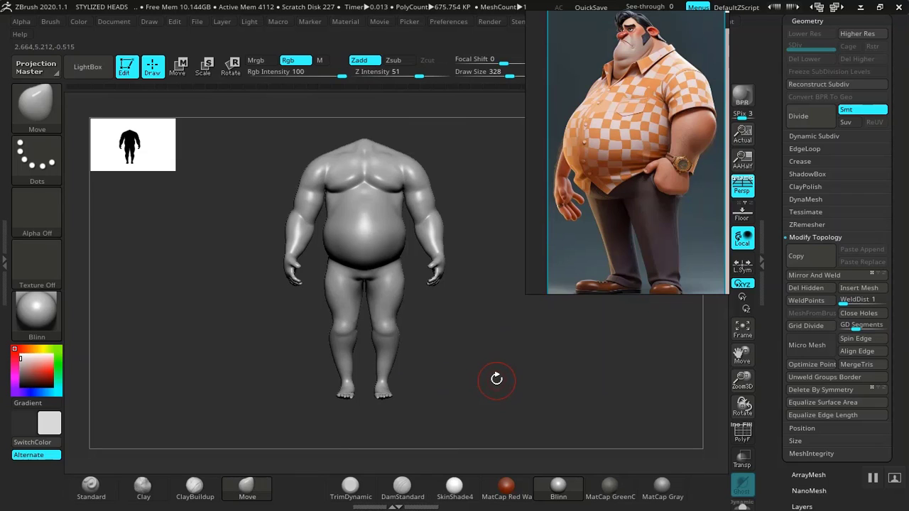
# Set the Move brush's Draw Size to 404 and raise the slope between the neck and shoulders from front and back.
pyautogui.keyDown('alt'); pyautogui.moveTo(497, 347); pyautogui.dragTo(483, 396); pyautogui.keyUp('alt')
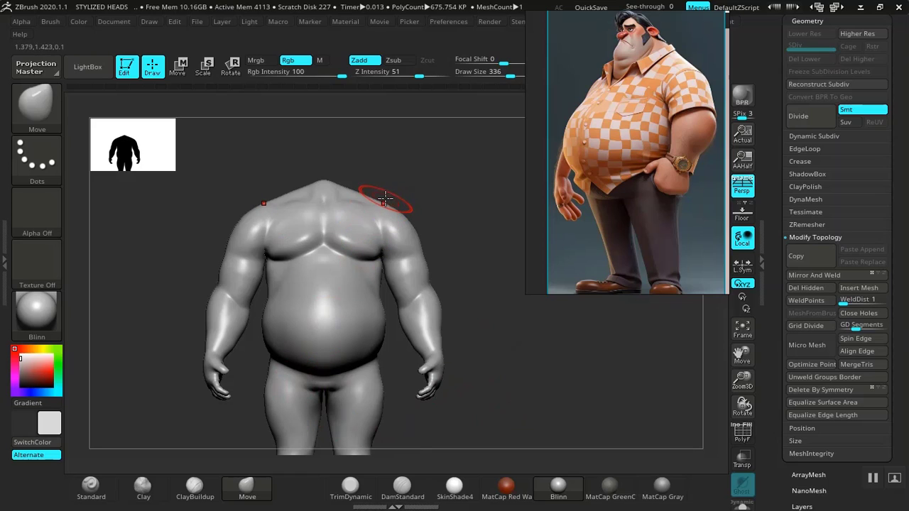
pyautogui.press(']')
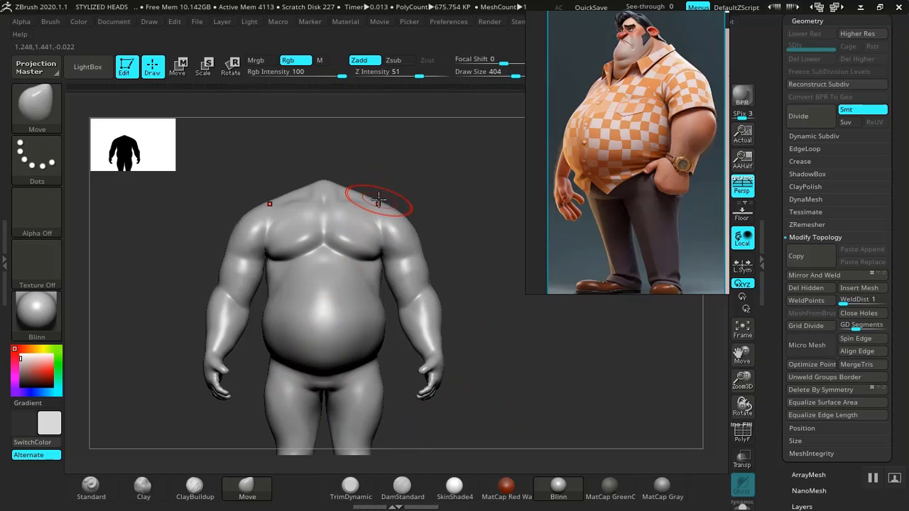
pyautogui.moveTo(377, 191); pyautogui.dragTo(374, 191)
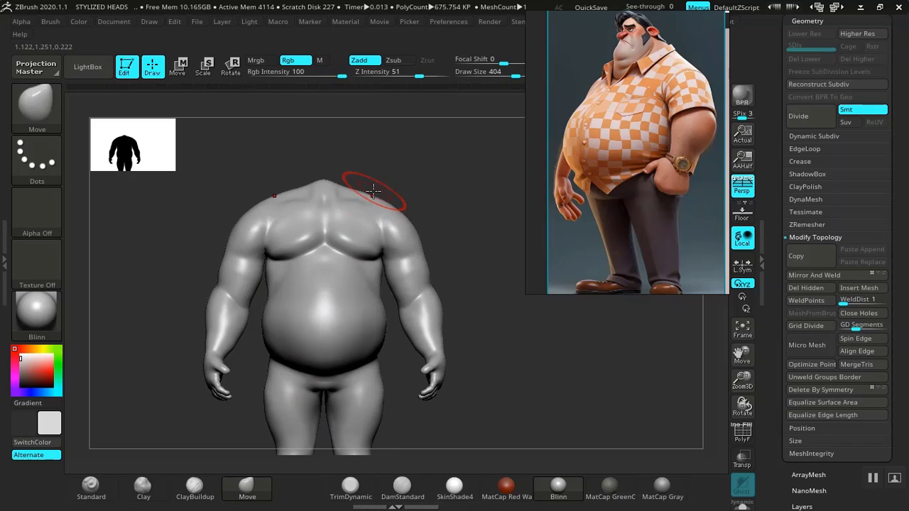
pyautogui.moveTo(447, 205)
pyautogui.mouseDown()
pyautogui.moveTo(355, 217)
pyautogui.moveTo(362, 205)
pyautogui.moveTo(366, 222)
pyautogui.mouseUp()
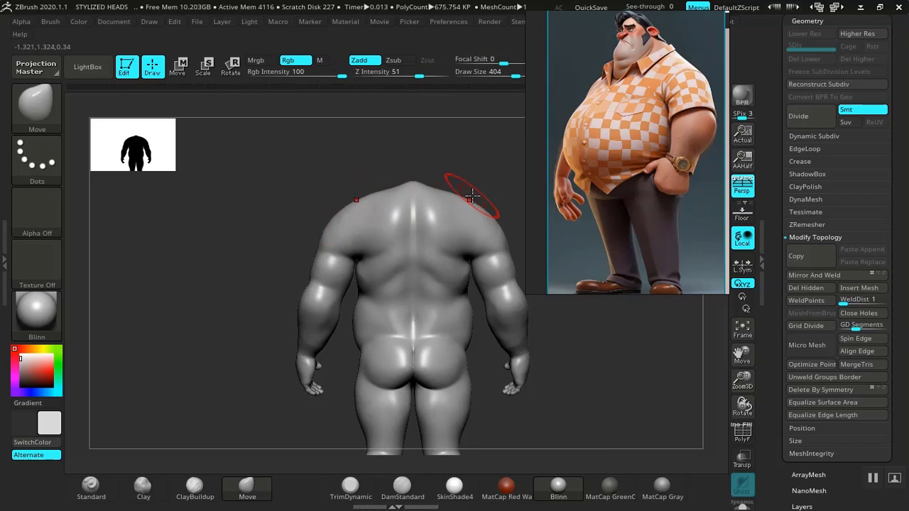
pyautogui.moveTo(471, 198)
pyautogui.mouseDown()
pyautogui.moveTo(476, 218)
pyautogui.moveTo(380, 227)
pyautogui.mouseUp()
# Set the Move brush's Draw Size to 480, then reshape and smooth the rear shoulder and upper back around the armpit.
pyautogui.moveTo(434, 235); pyautogui.dragTo(445, 301)
pyautogui.moveTo(414, 373); pyautogui.dragTo(392, 356)
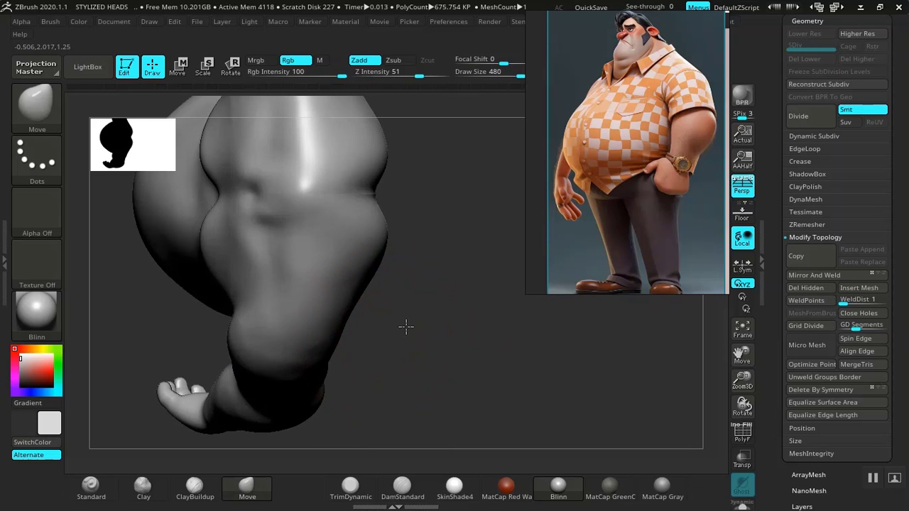
pyautogui.moveTo(406, 326)
pyautogui.mouseDown()
pyautogui.moveTo(373, 301)
pyautogui.moveTo(433, 345)
pyautogui.moveTo(368, 309)
pyautogui.mouseUp()
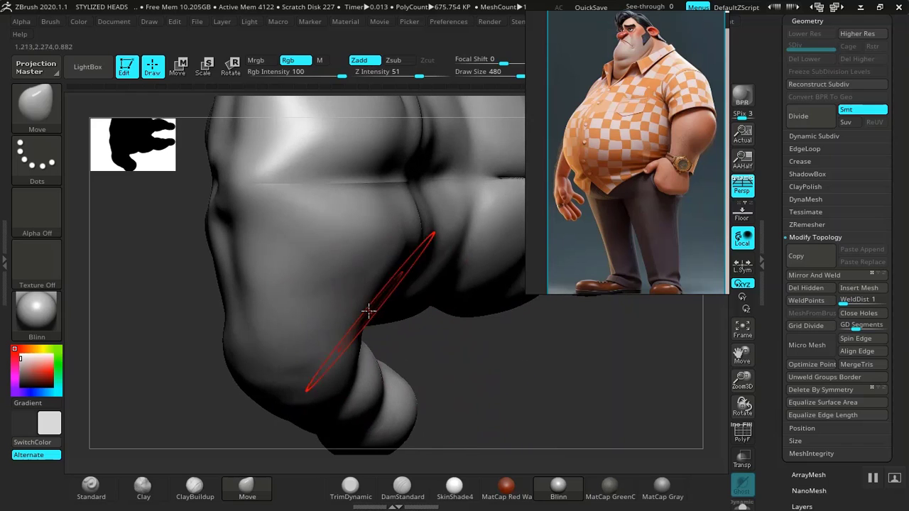
pyautogui.moveTo(461, 348); pyautogui.dragTo(365, 213)
pyautogui.press('shift')
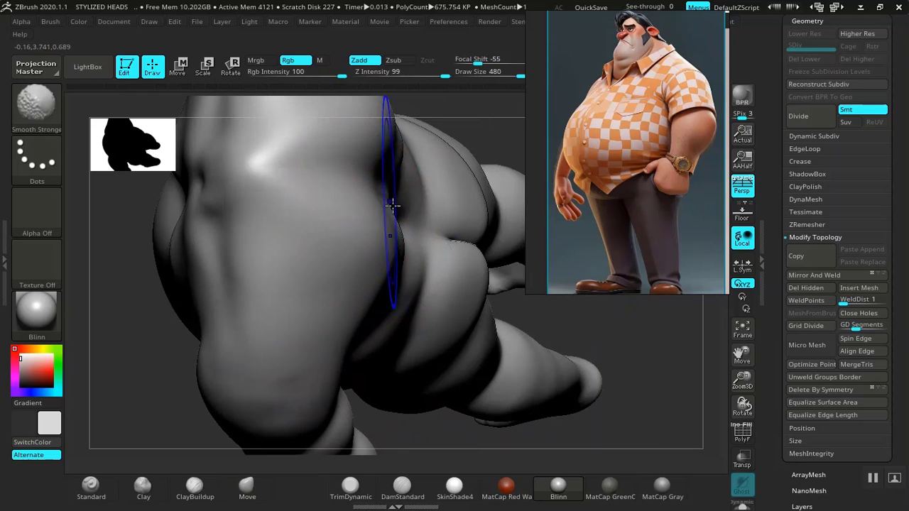
pyautogui.moveTo(479, 436); pyautogui.dragTo(381, 362)
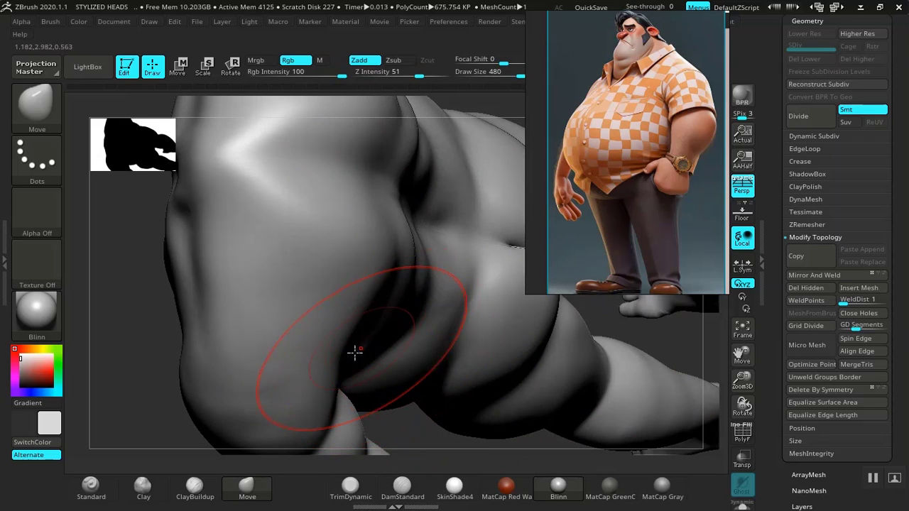
# Undo the last shoulder edit and reshape the back of the shoulder above the armpit with the Move brush.
pyautogui.moveTo(134, 385); pyautogui.dragTo(345, 376)
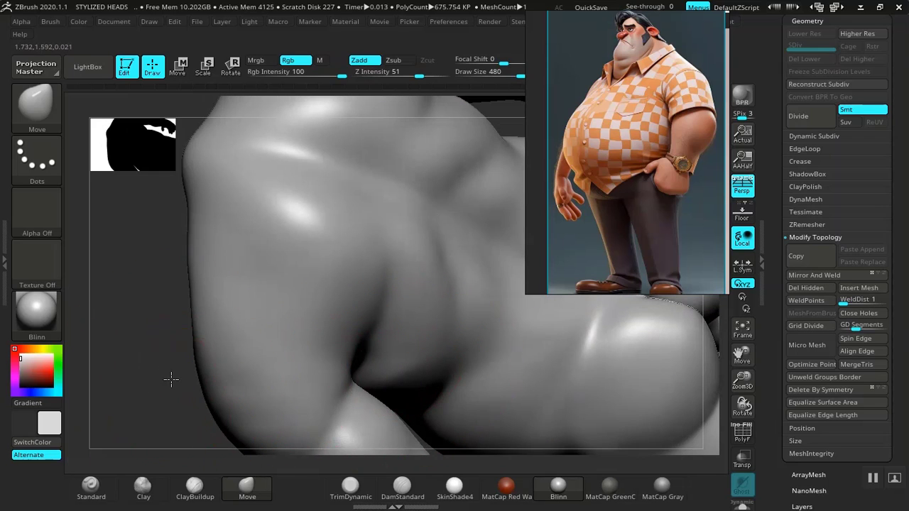
pyautogui.moveTo(171, 379); pyautogui.dragTo(176, 371)
pyautogui.hotkey('ctrl', 'z')
pyautogui.moveTo(165, 405)
pyautogui.mouseDown()
pyautogui.moveTo(132, 407)
pyautogui.moveTo(371, 362)
pyautogui.mouseUp()
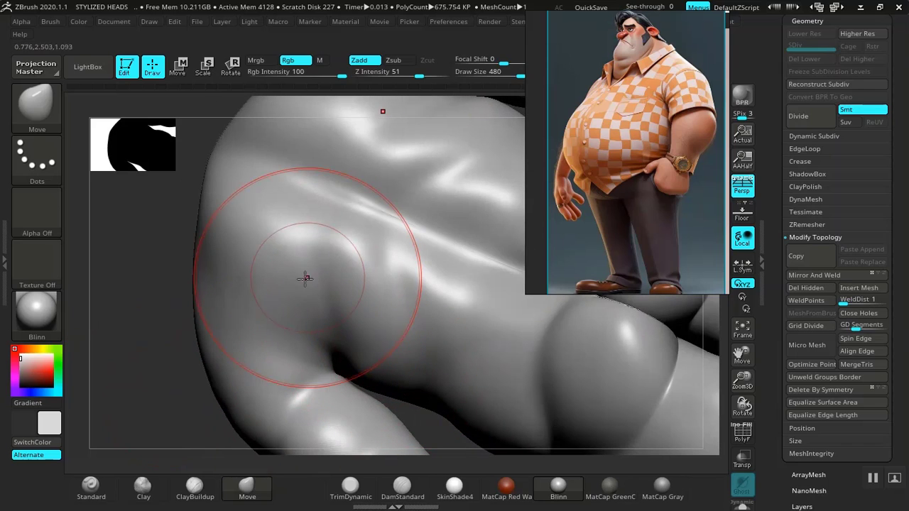
pyautogui.moveTo(171, 319); pyautogui.dragTo(363, 270)
# Round the upper back and tops of the shoulders with the Move brush and lower the pointed neck base.
pyautogui.moveTo(393, 302); pyautogui.dragTo(326, 304)
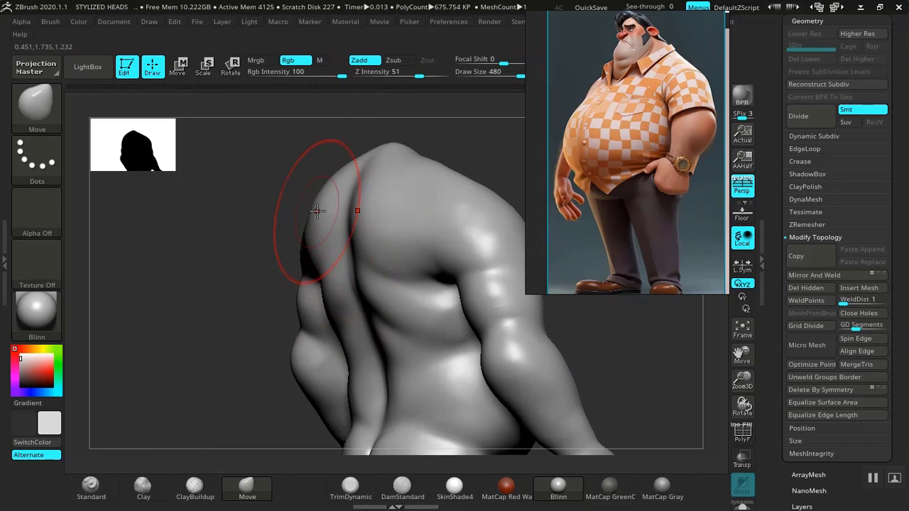
pyautogui.keyDown('shift'); pyautogui.moveTo(282, 222); pyautogui.dragTo(301, 192); pyautogui.keyUp('shift')
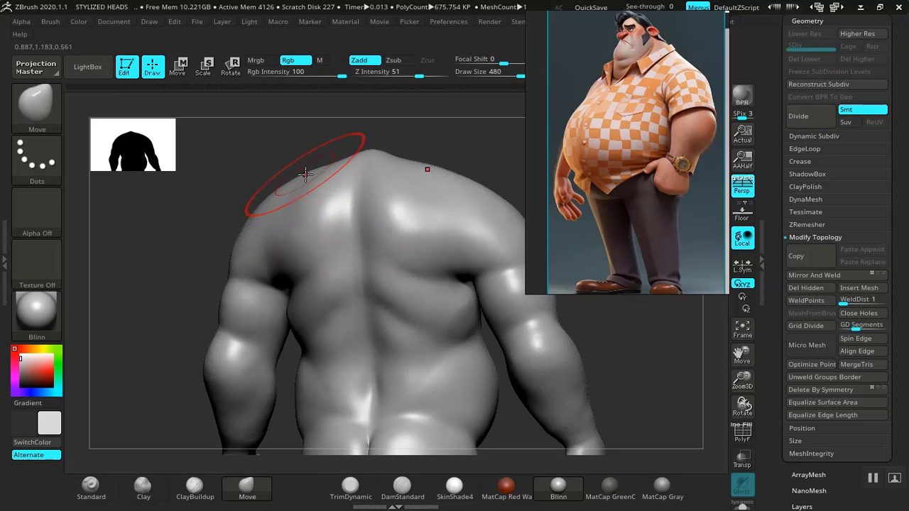
pyautogui.moveTo(409, 162)
pyautogui.mouseDown()
pyautogui.moveTo(534, 162)
pyautogui.moveTo(299, 182)
pyautogui.moveTo(348, 175)
pyautogui.moveTo(363, 195)
pyautogui.moveTo(359, 206)
pyautogui.mouseUp()
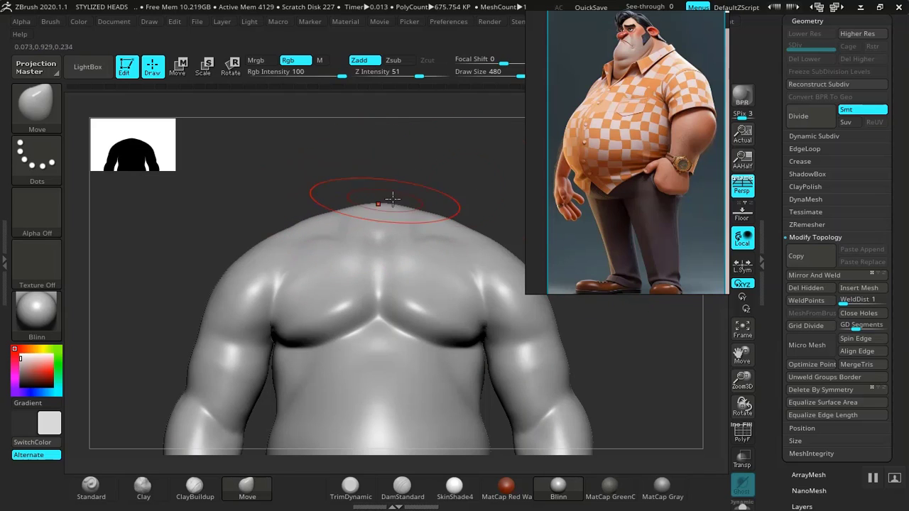
pyautogui.keyDown('alt'); pyautogui.moveTo(394, 193); pyautogui.dragTo(468, 235); pyautogui.keyUp('alt')
pyautogui.keyDown('alt'); pyautogui.moveTo(471, 312); pyautogui.dragTo(524, 353); pyautogui.keyUp('alt')
pyautogui.keyDown('alt'); pyautogui.moveTo(471, 418); pyautogui.dragTo(487, 372); pyautogui.keyUp('alt')
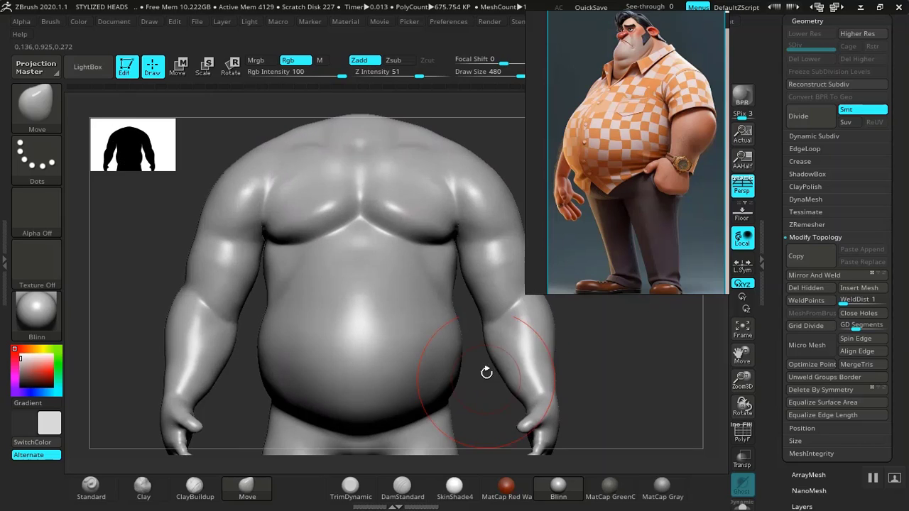
pyautogui.keyDown('alt'); pyautogui.moveTo(558, 355); pyautogui.dragTo(562, 358); pyautogui.keyUp('alt')
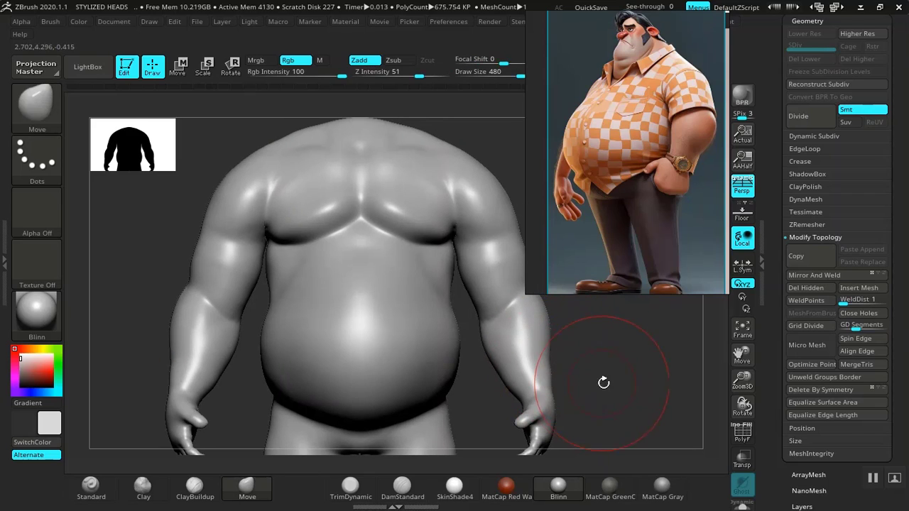
pyautogui.keyDown('alt'); pyautogui.moveTo(603, 381); pyautogui.dragTo(560, 356); pyautogui.keyUp('alt')
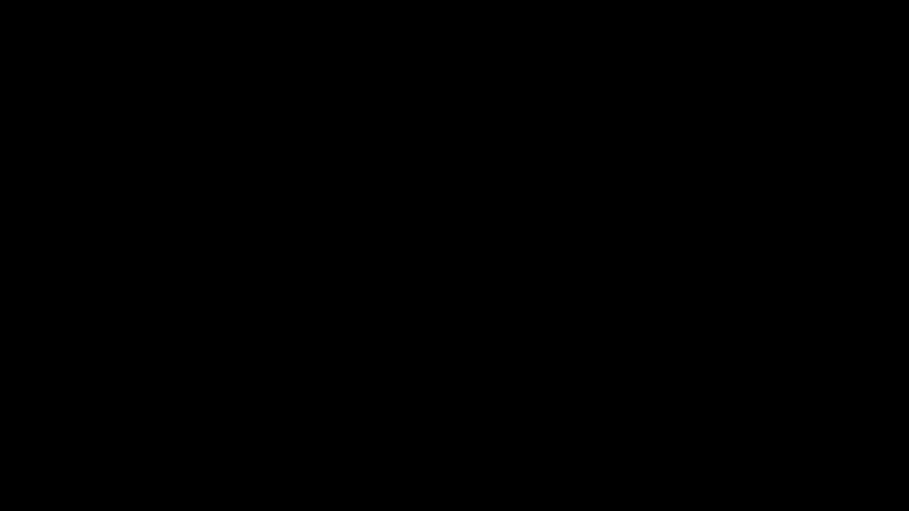